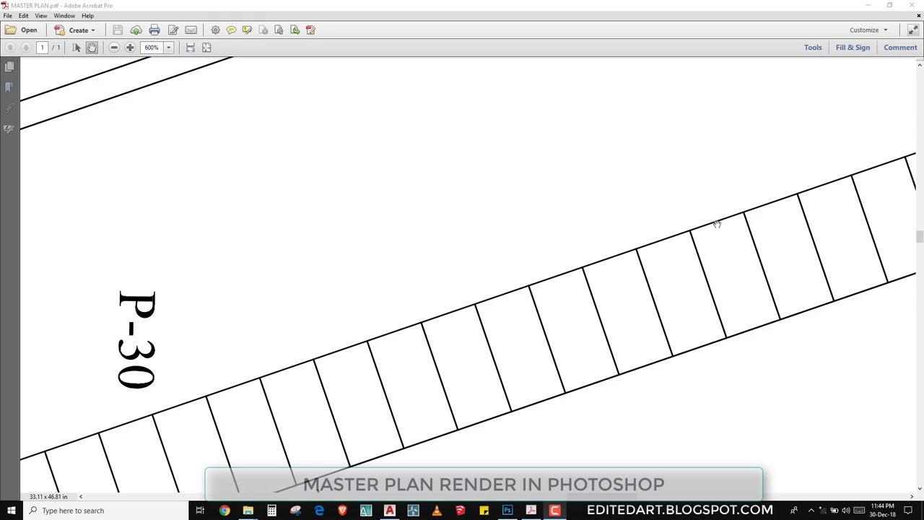
- Review the whole master plan sheet in Acrobat, then zoom to fit the site plan in AutoCAD
right_click(697, 231)
left_click(664, 269)
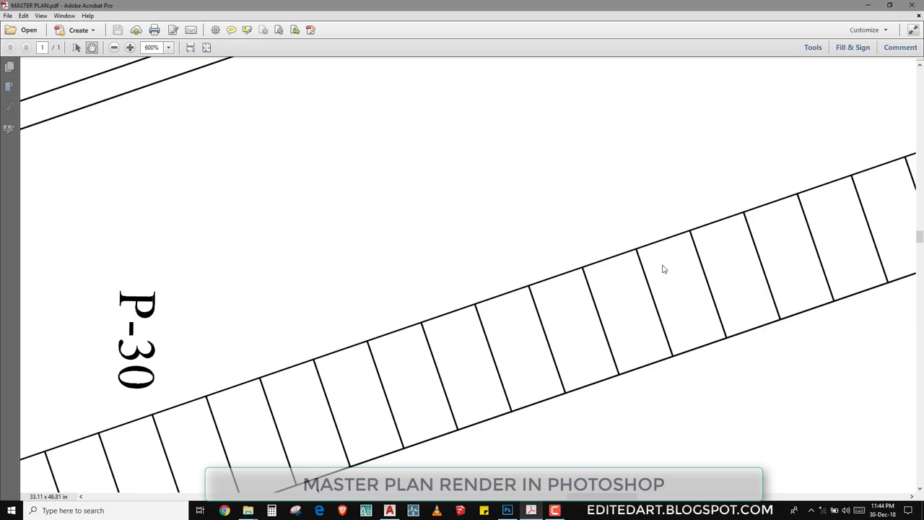
key("ctrl+0")
key("ctrl+1")
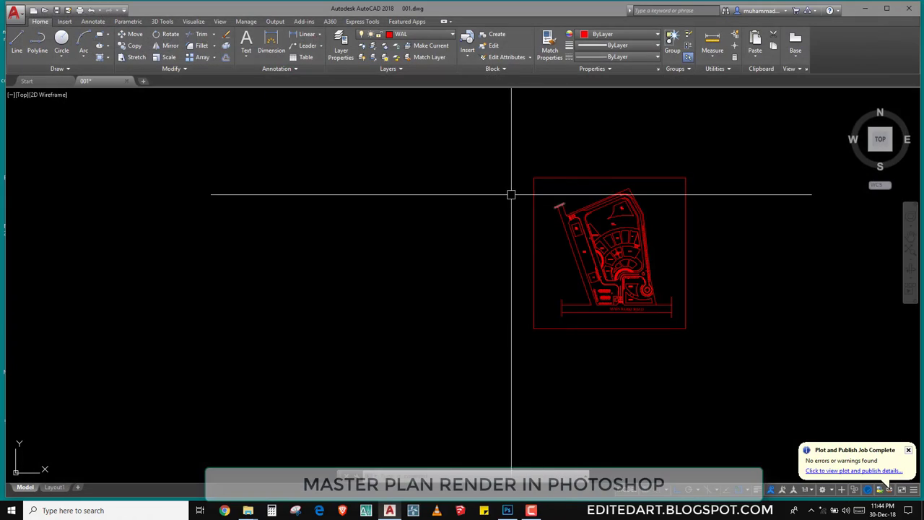
type("z")
key("Return")
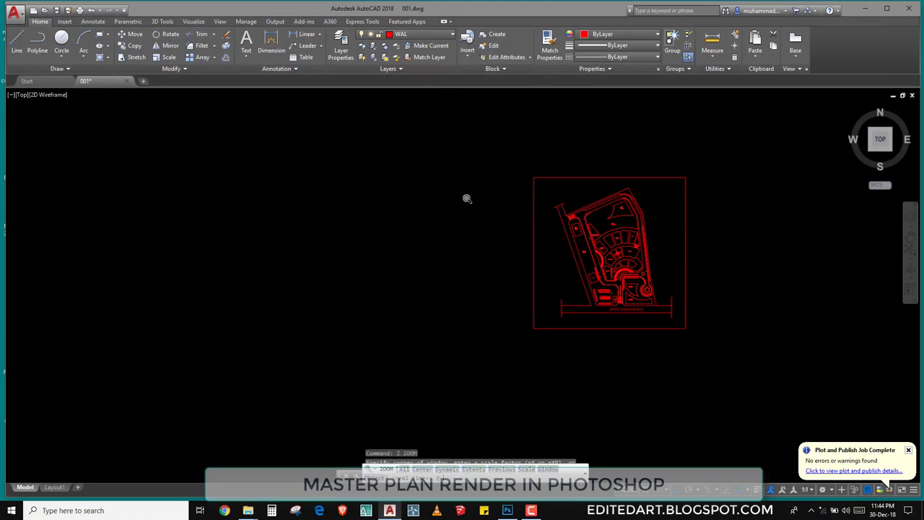
middle_click(458, 210)
middle_click(458, 211)
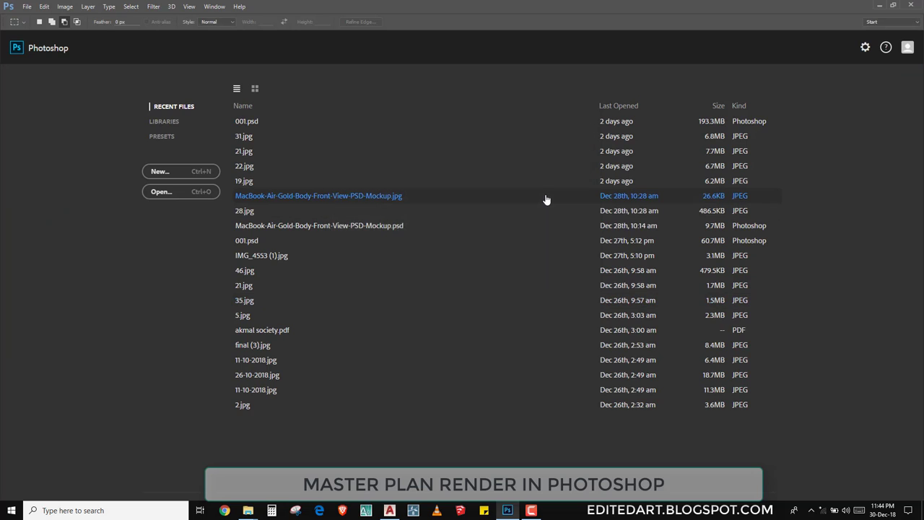
- Import MASTER PLAN.pdf from the Desktop into Photoshop at 400 pixels/inch
key("ctrl+o")
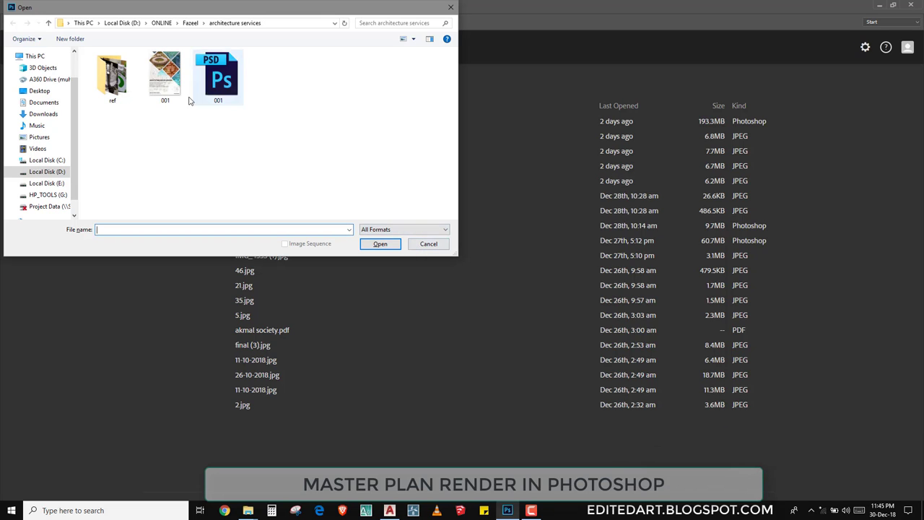
left_click(39, 91)
scroll(186, 147, "down", 2)
scroll(188, 149, "down", 2)
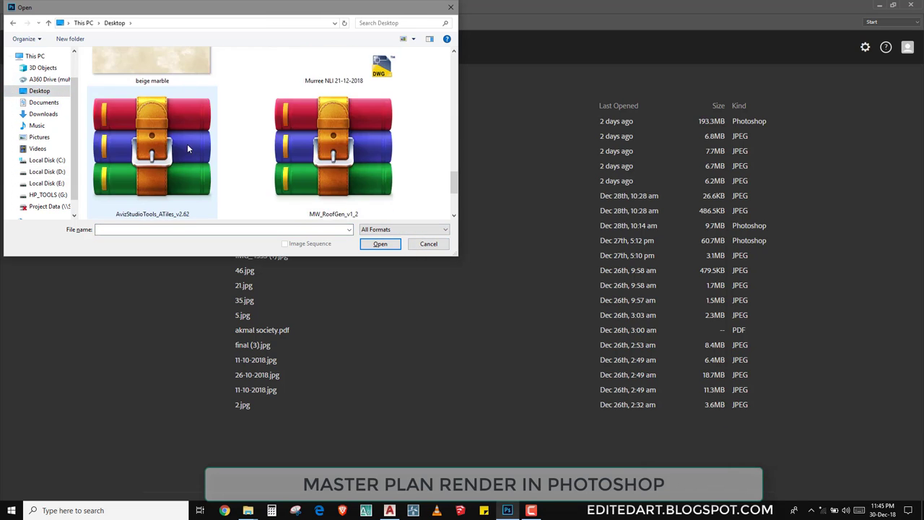
scroll(188, 149, "up", 2)
left_click(189, 147)
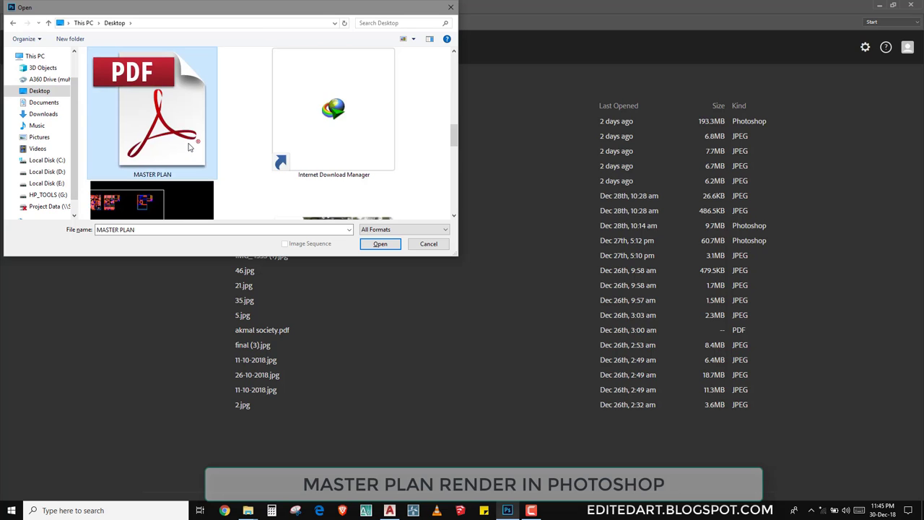
double_click(189, 147)
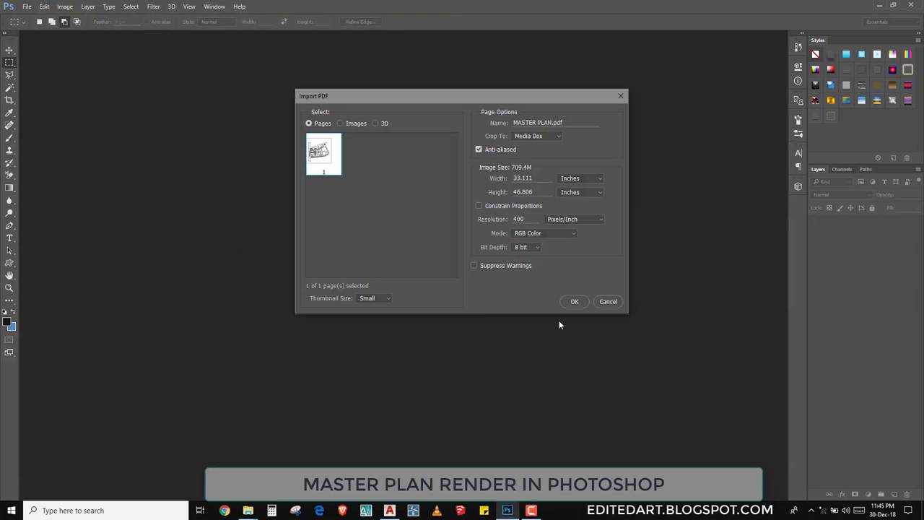
left_click(570, 302)
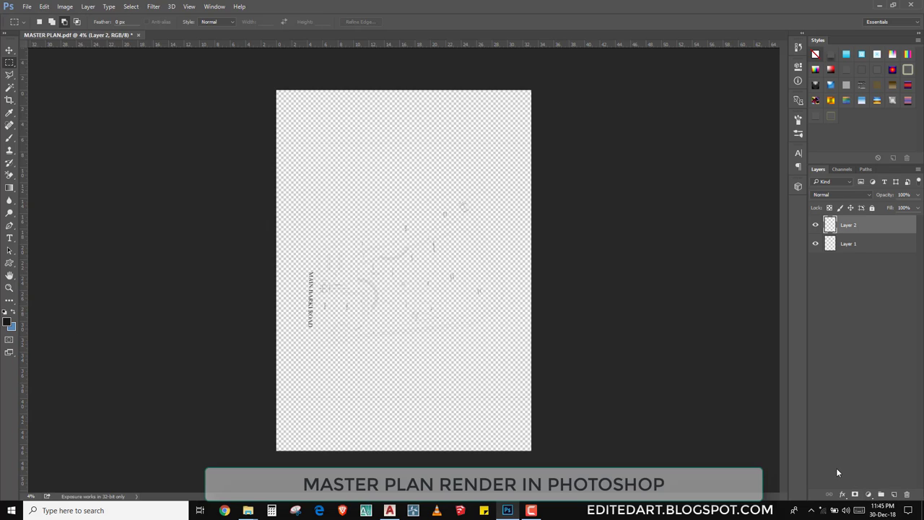
- Fill Layer 2 with white and drag it beneath the Layer 1 plan linework
key("ctrl+BackSpace")
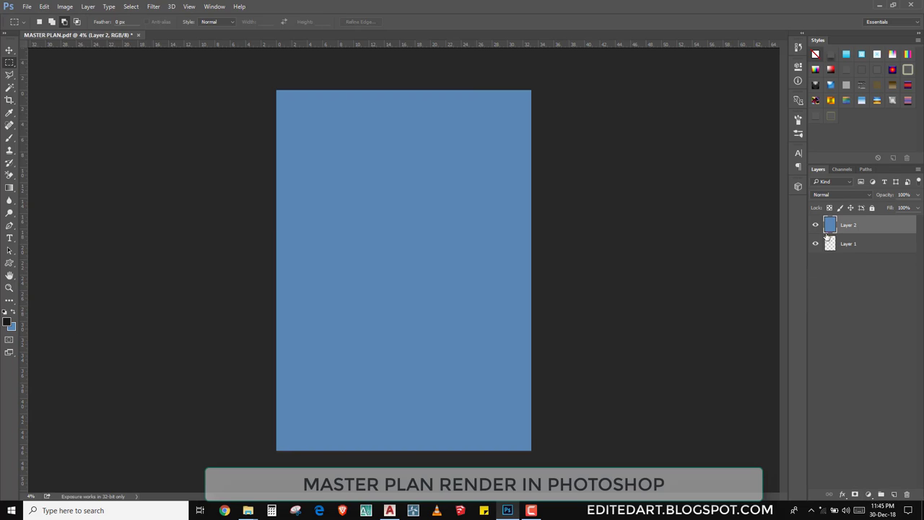
left_click(14, 328)
left_click(812, 164)
key("ctrl+BackSpace")
left_click_drag(860, 227, 856, 252)
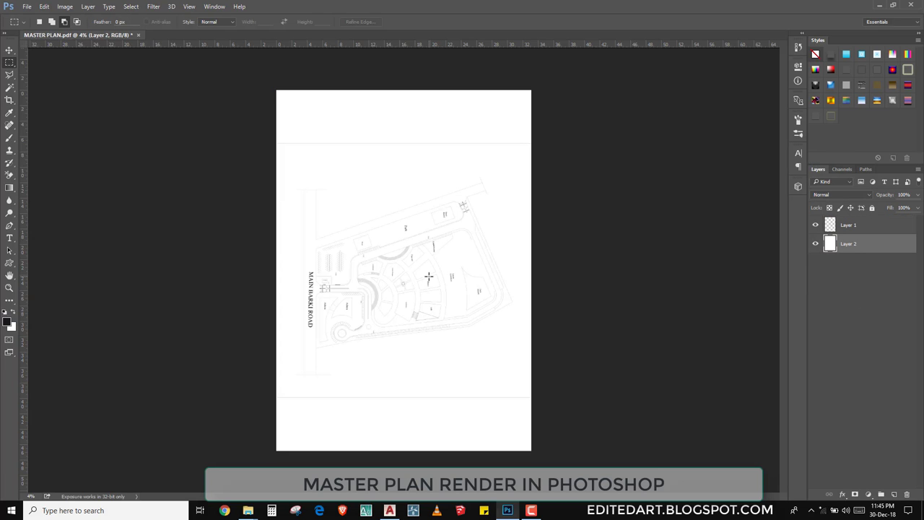
scroll(395, 291, "up", 2)
scroll(359, 305, "up", 3)
scroll(359, 306, "down", 3)
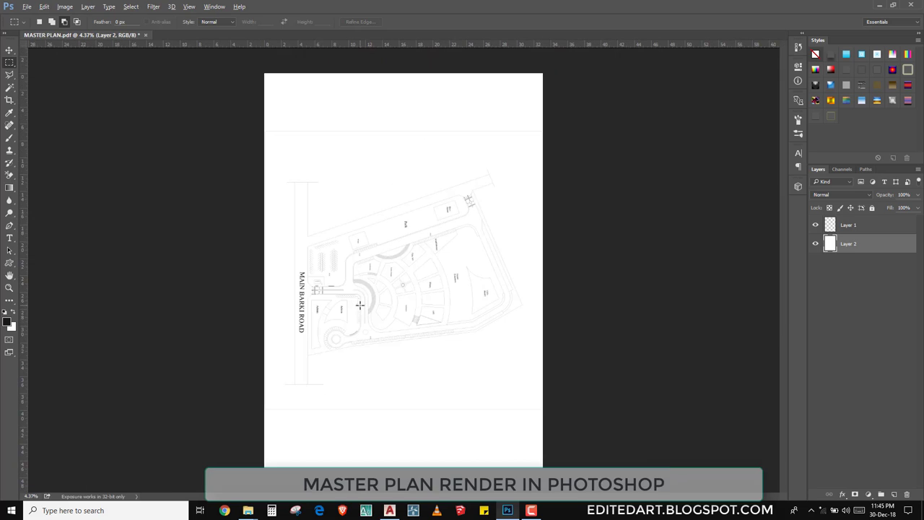
- Rotate the canvas 90° counter-clockwise into landscape, cancelling an accidental white-layer tilt
key("v")
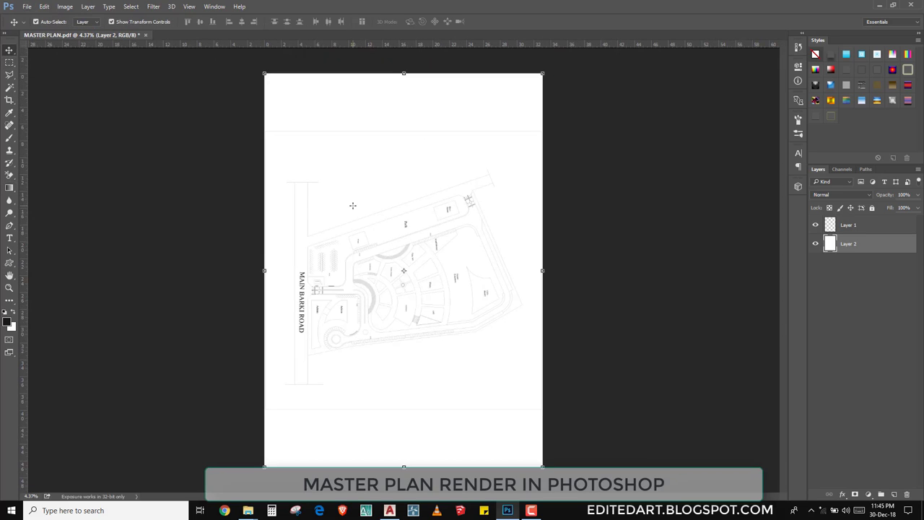
left_click(64, 6)
left_click(208, 112)
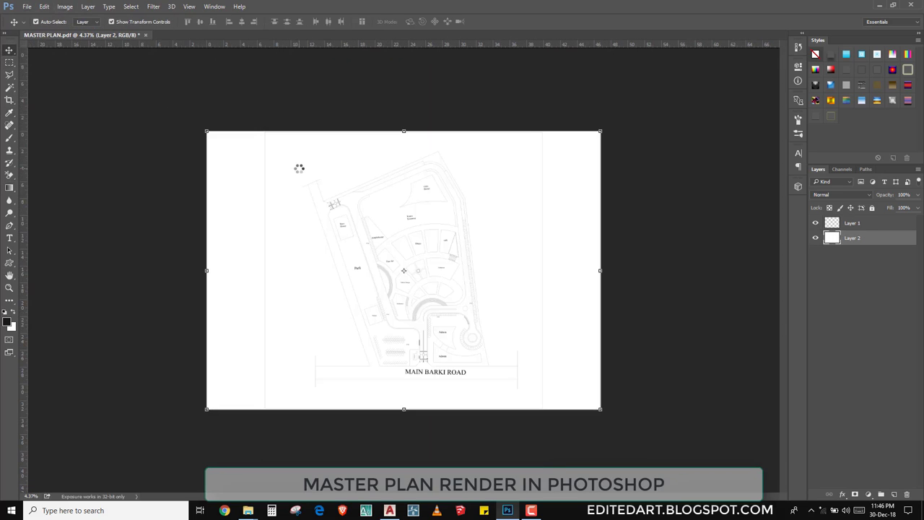
scroll(397, 248, "up", 3)
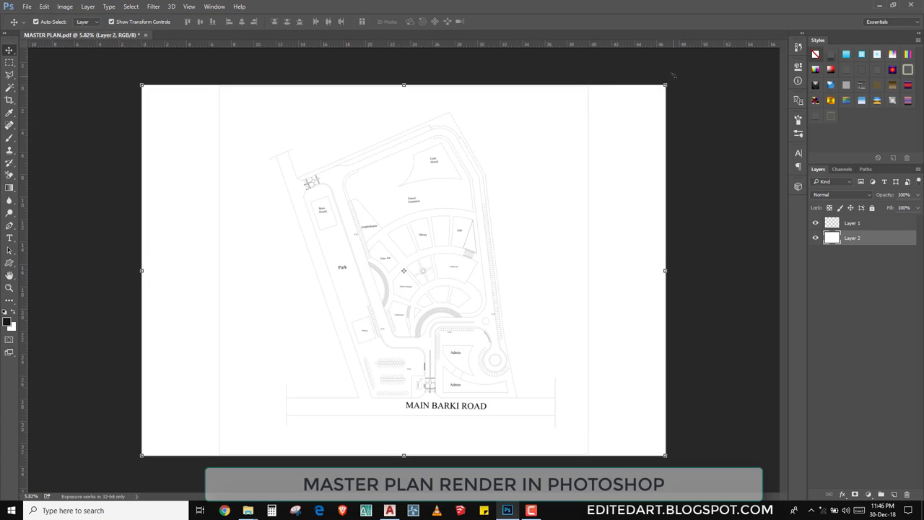
left_click_drag(672, 74, 660, 434)
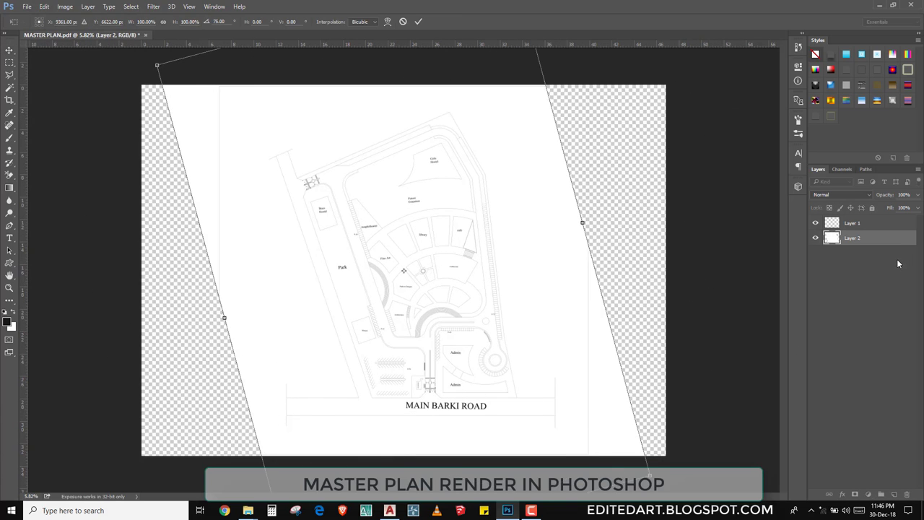
key("Escape")
- Rotate the Layer 1 plan drawing 90° so MAIN BARKI ROAD runs along the left
left_click(852, 223)
key("ctrl+t")
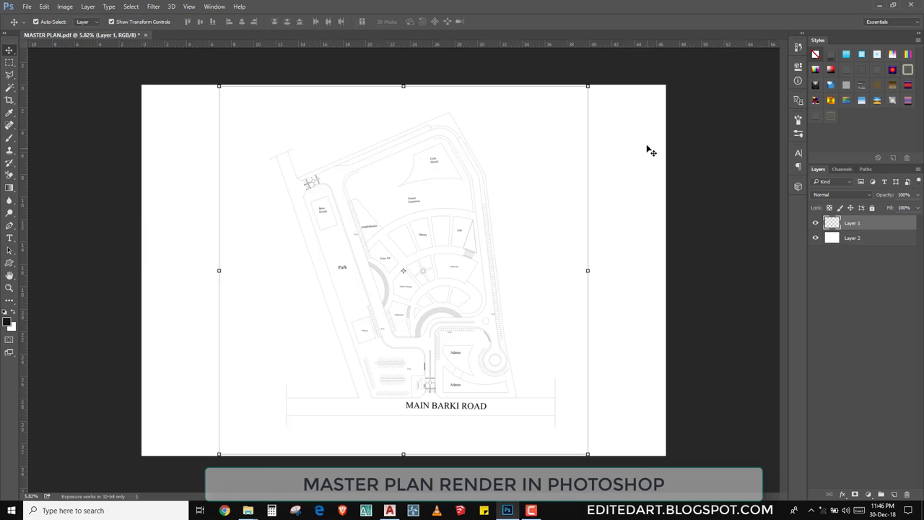
mouse_move(605, 81)
left_mouse_down()
mouse_move(690, 432)
mouse_move(628, 466)
left_mouse_up()
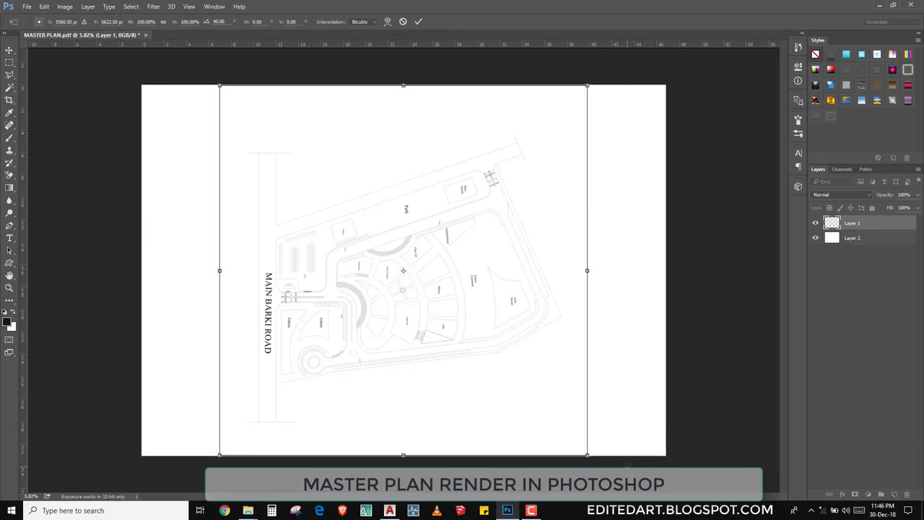
key("Return")
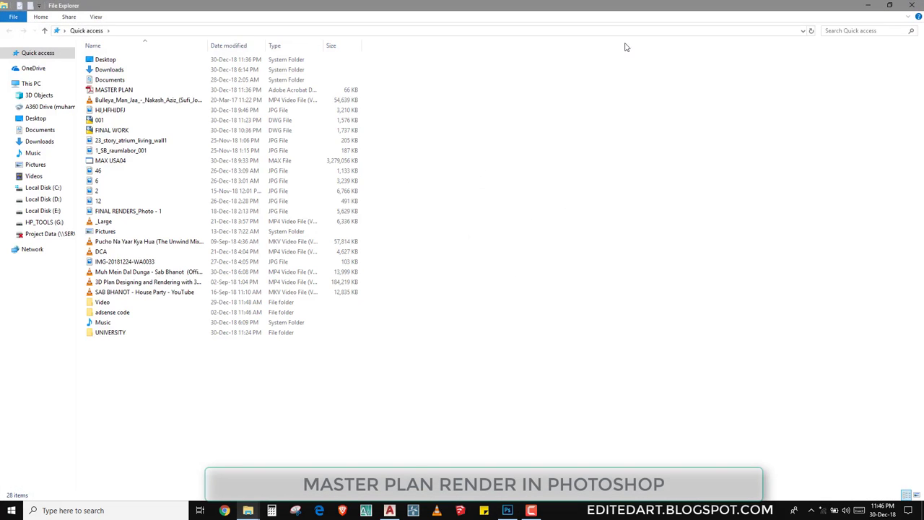
- In File Explorer, open Downloads › Video and play a video
left_click(54, 141)
double_click(769, 86)
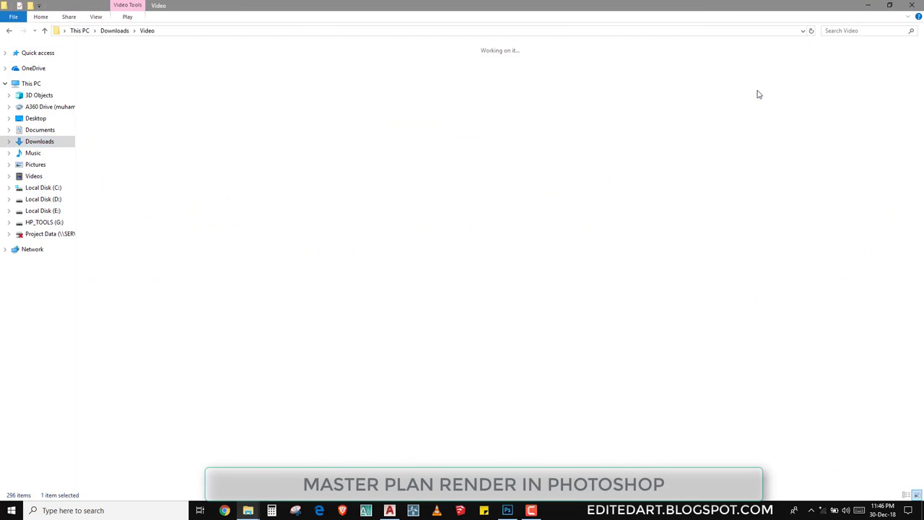
left_click(633, 159)
double_click(213, 167)
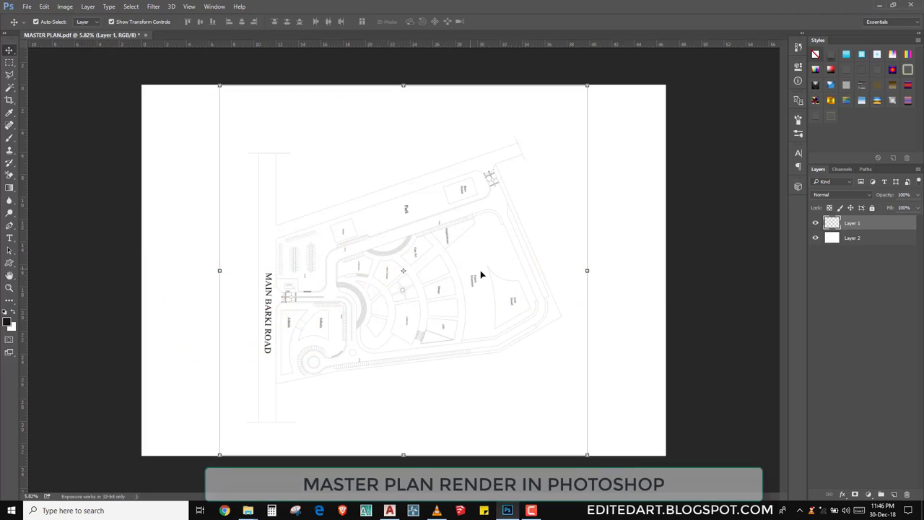
- Save the document as the Photoshop file MASTER PLAN.psd
left_click(624, 274)
key("i")
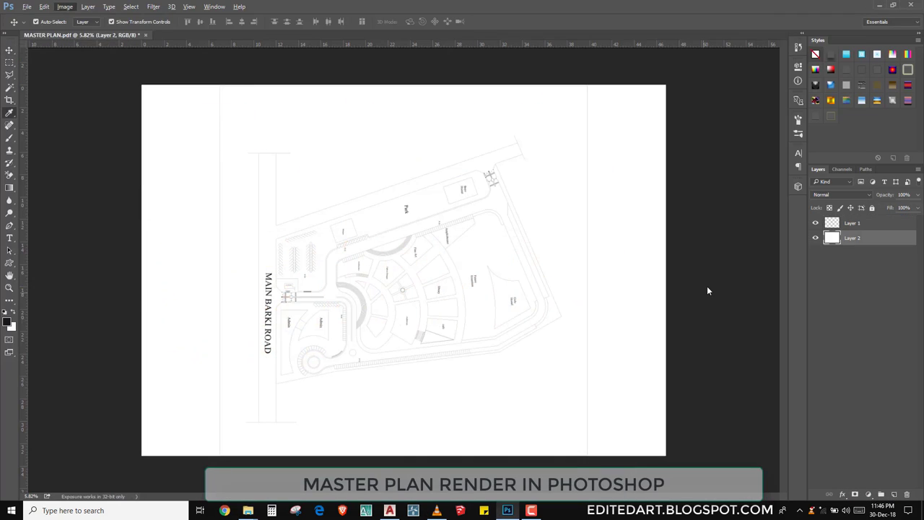
scroll(438, 312, "up", 3)
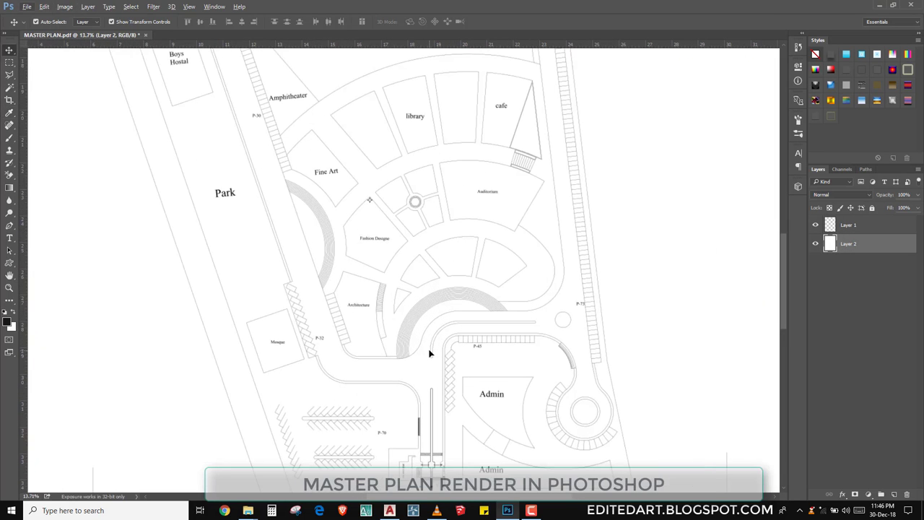
key("ctrl+shift+s")
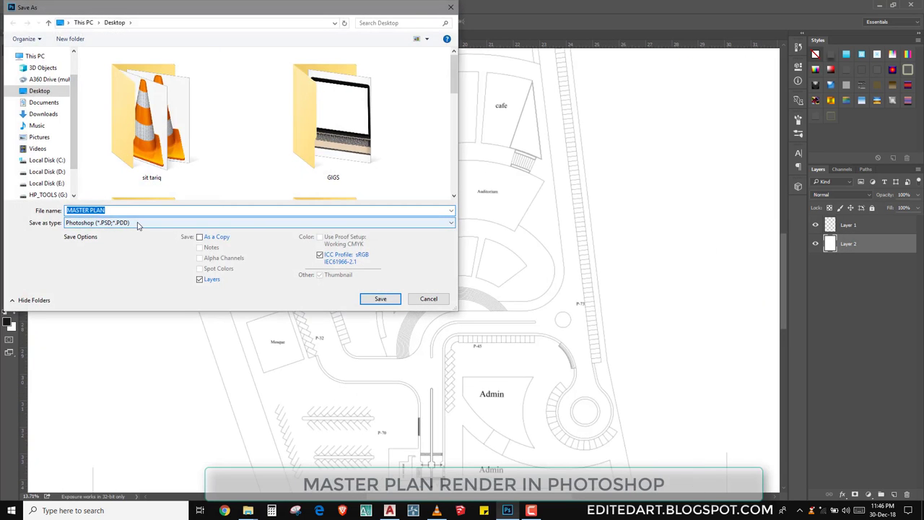
key("Return")
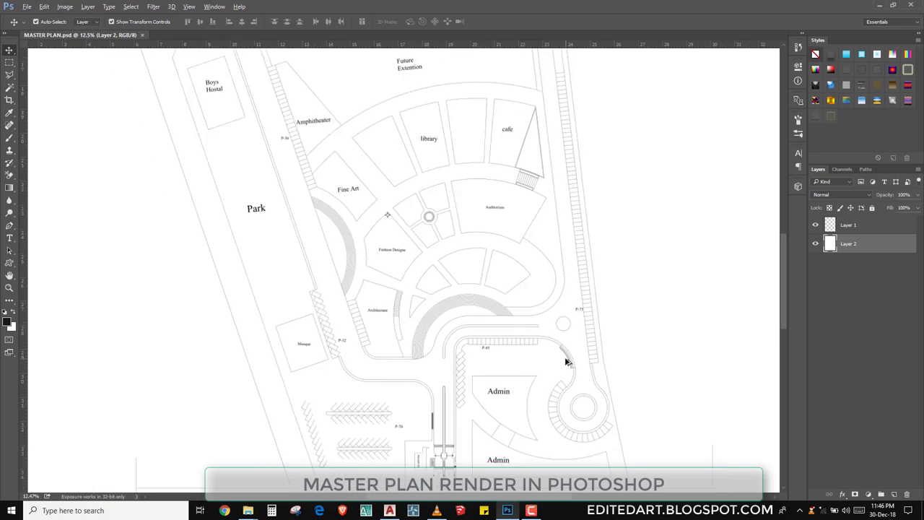
- Magic-Wand select the lower Admin building footprint, then go back to File Explorer
scroll(549, 375, "down", 2)
scroll(531, 405, "up", 4)
left_click_drag(525, 410, 531, 386)
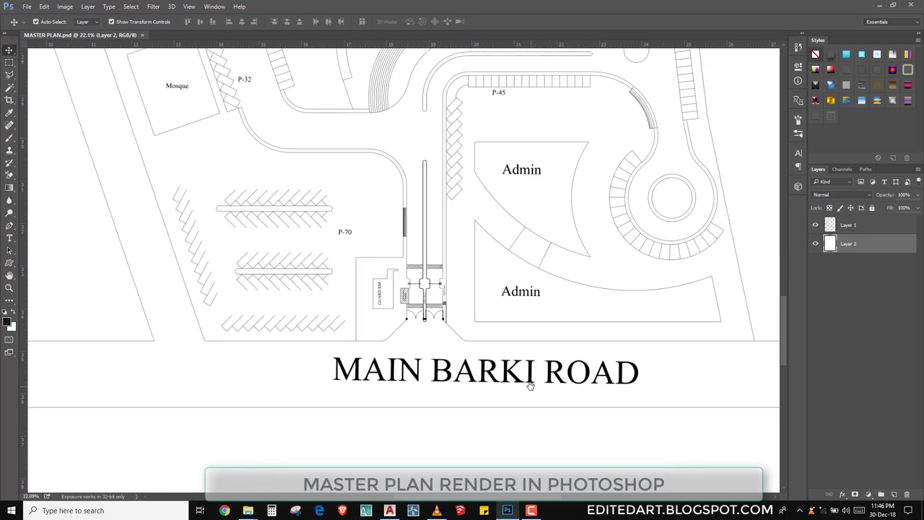
left_click(10, 88)
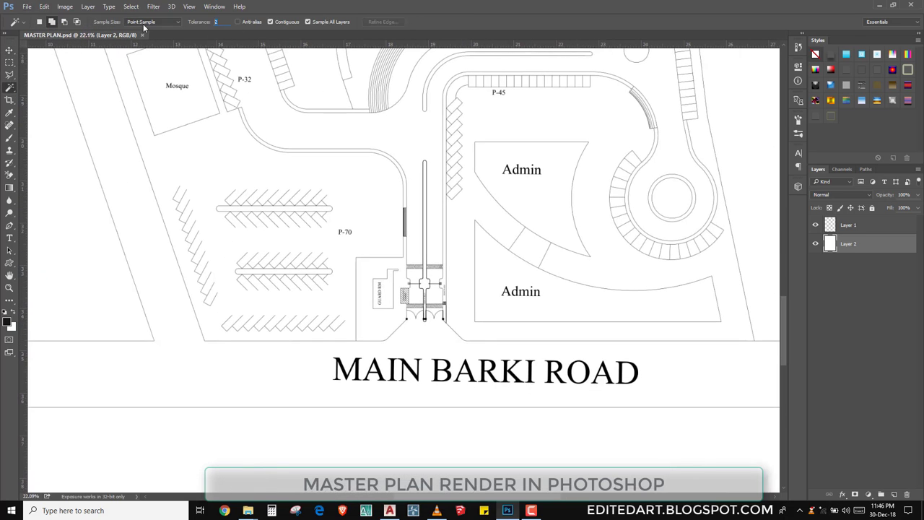
left_click(556, 309)
left_click_drag(556, 309, 515, 392)
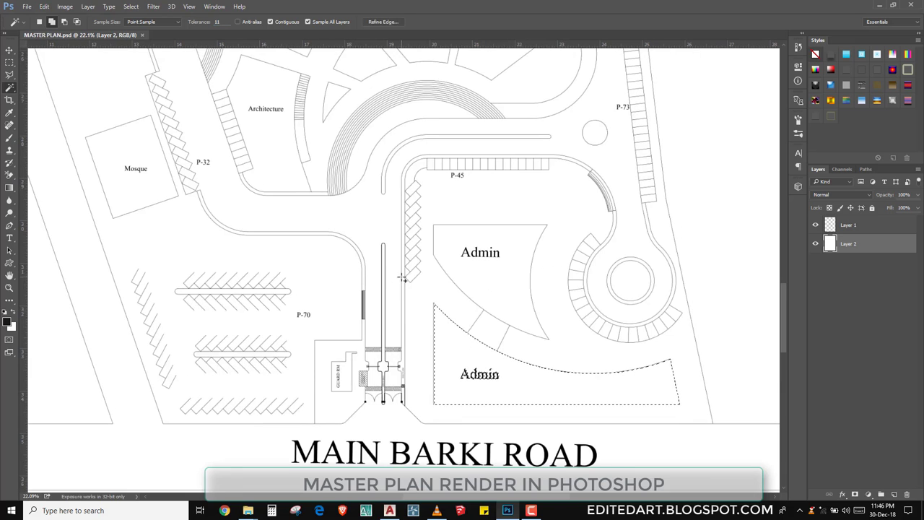
left_click(284, 485)
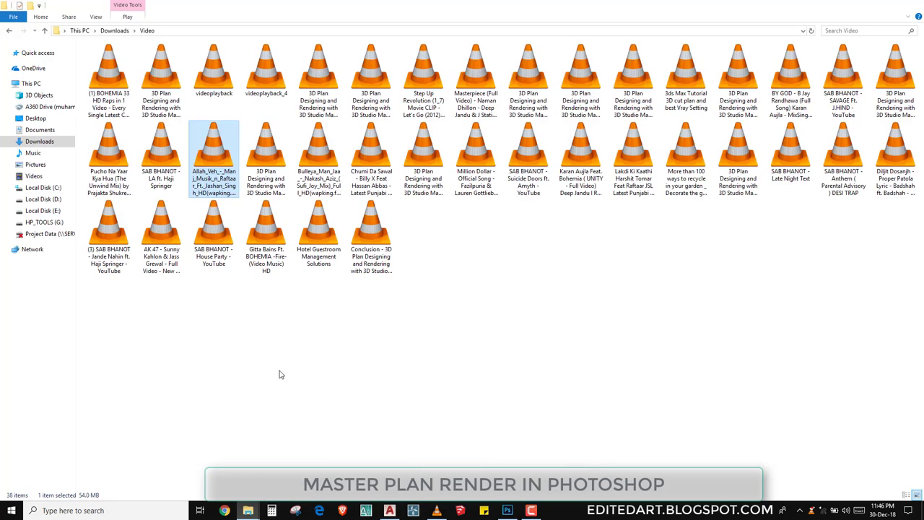
- Open the HJ,HFHJDFJ render from D:\Akmal\UNIVERSITY in Windows Photos
left_click(43, 199)
left_click(165, 81)
double_click(165, 82)
double_click(159, 76)
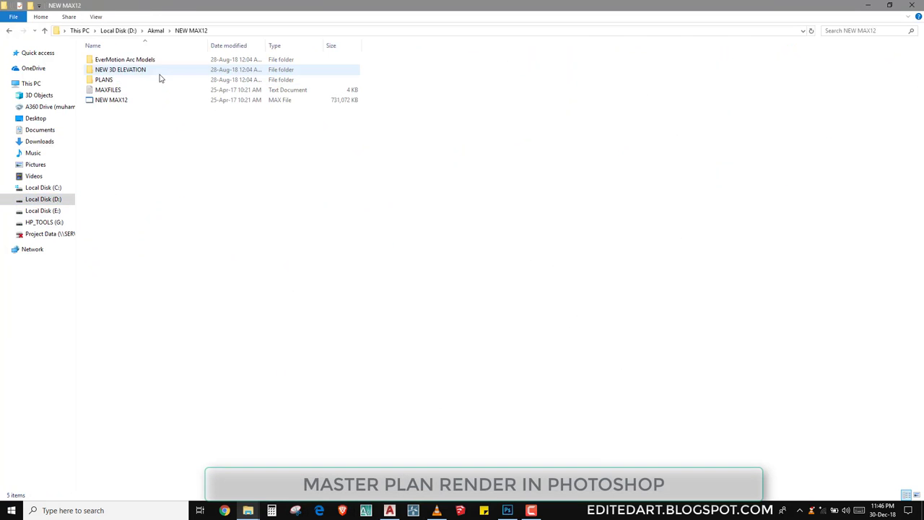
key("BackSpace")
double_click(158, 78)
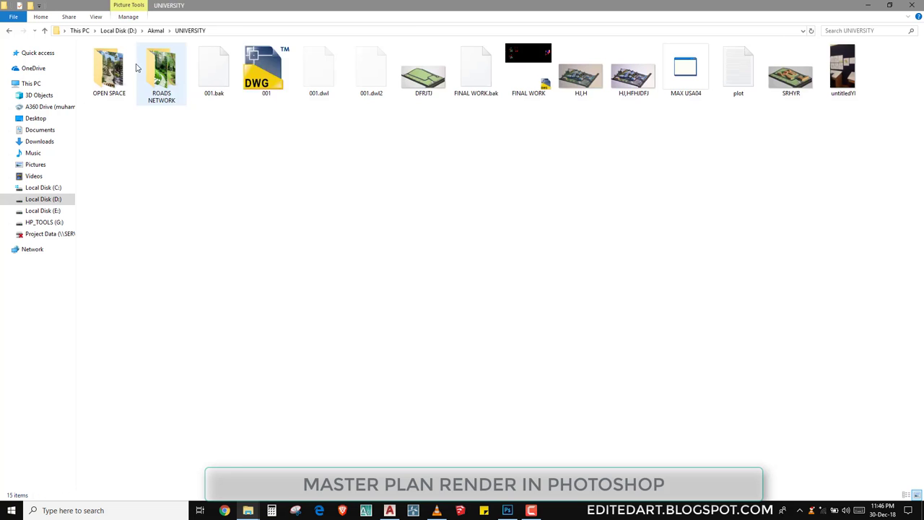
double_click(630, 66)
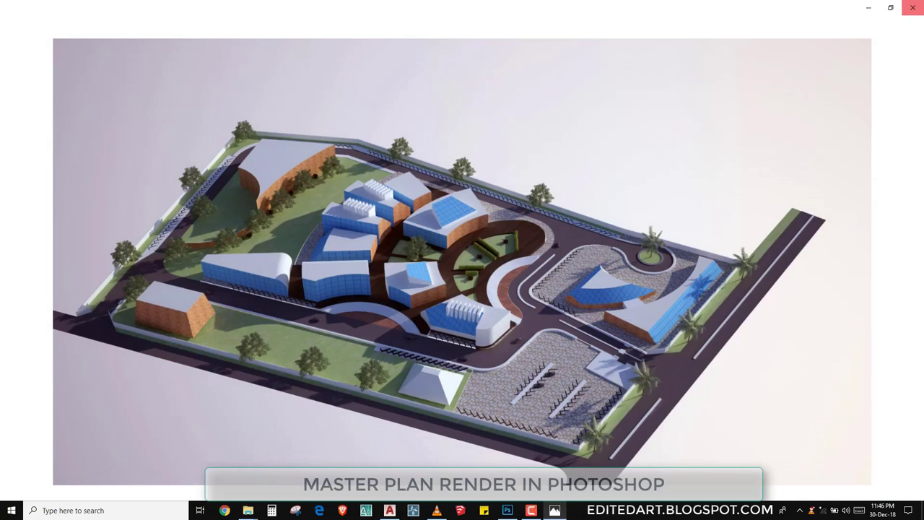
- Snap the render viewer to the left half and maximize Photoshop with panels collapsed
key("super+Left")
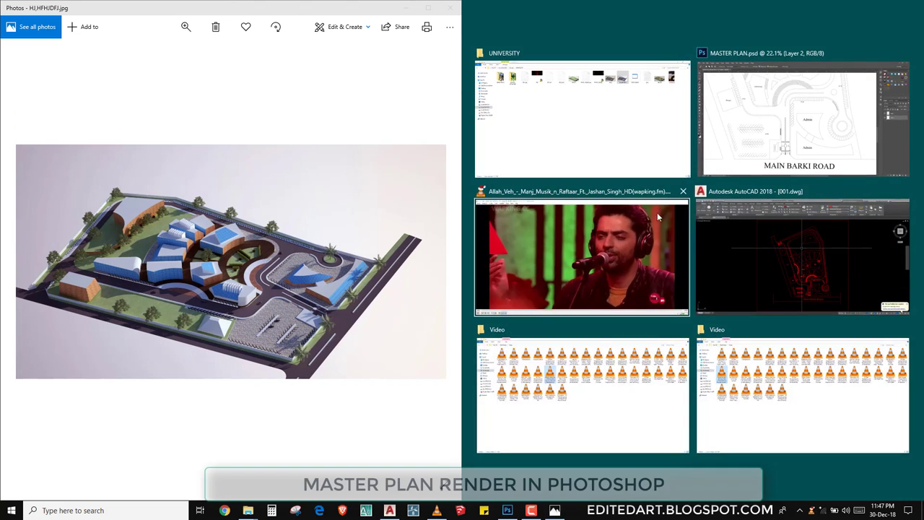
key("Escape")
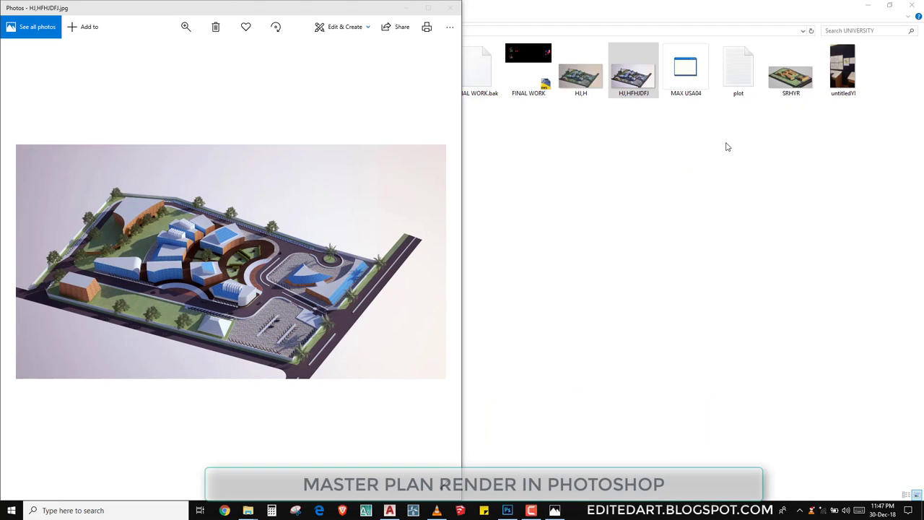
left_click(916, 40)
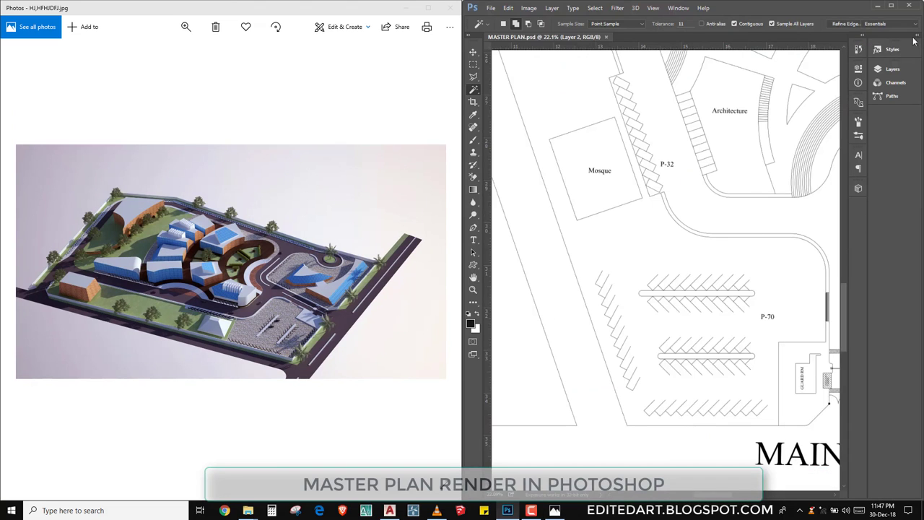
left_click_drag(754, 216, 568, 229)
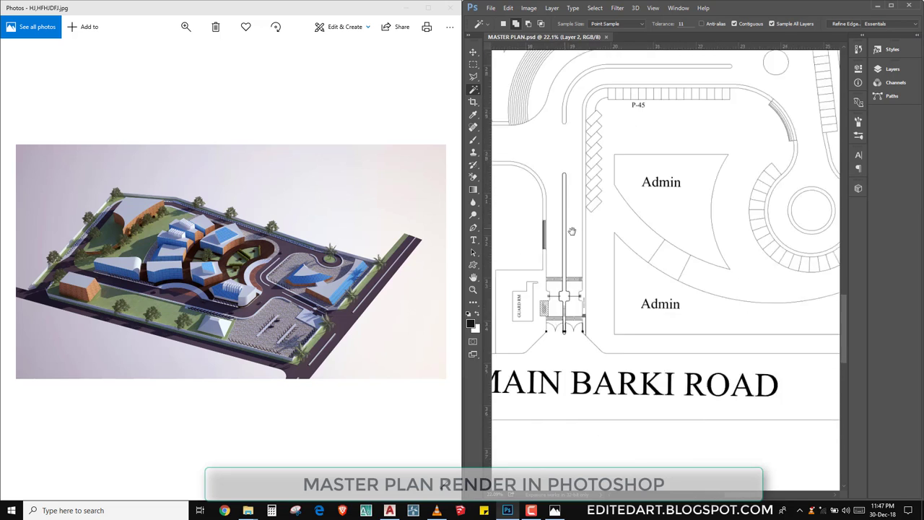
left_click(890, 7)
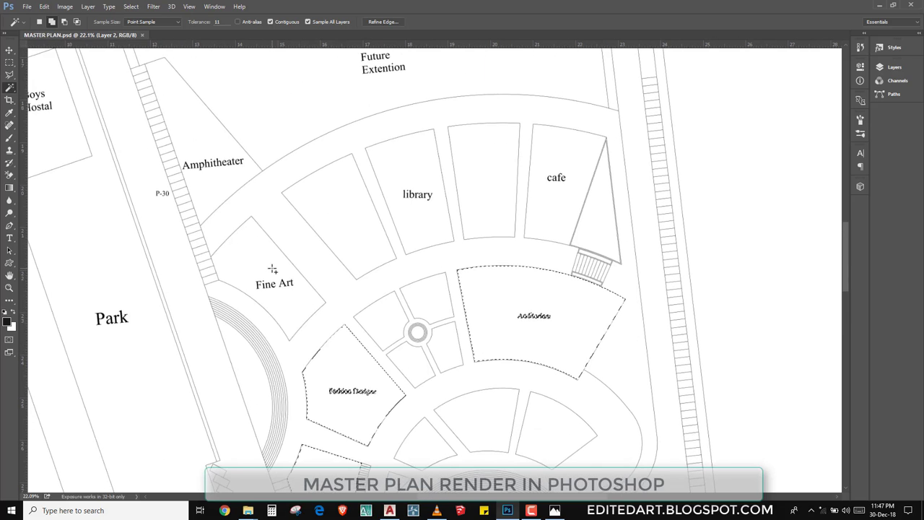
- Add the library, cafe and Amphitheater blocks to the selection and pan across the plan
left_click(404, 174, "shift")
left_click(578, 154, "shift")
left_click(217, 179, "shift")
scroll(289, 274, "up", 5)
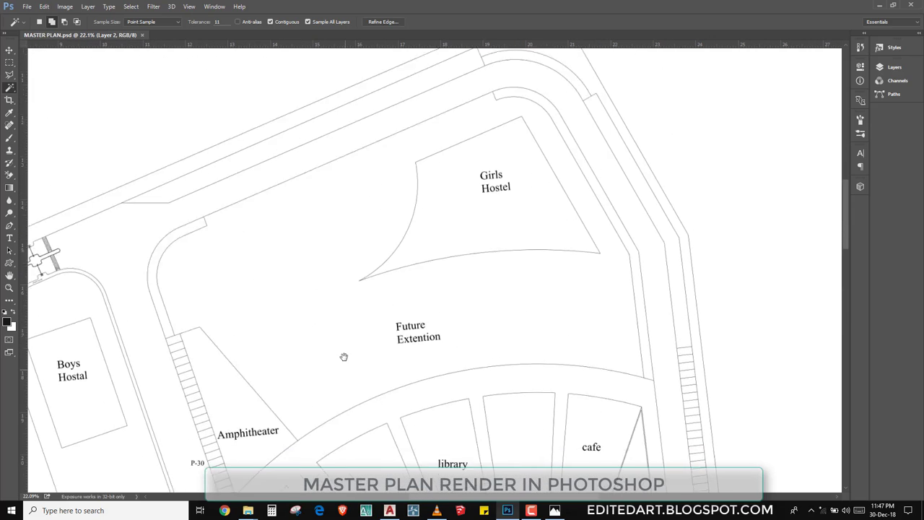
left_click_drag(344, 355, 343, 271)
left_click_drag(415, 291, 396, 147)
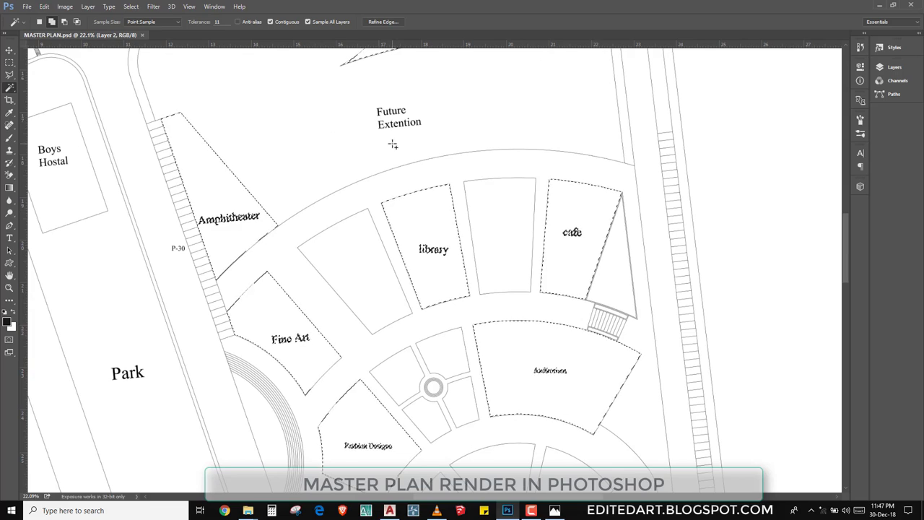
left_click_drag(384, 240, 403, 213)
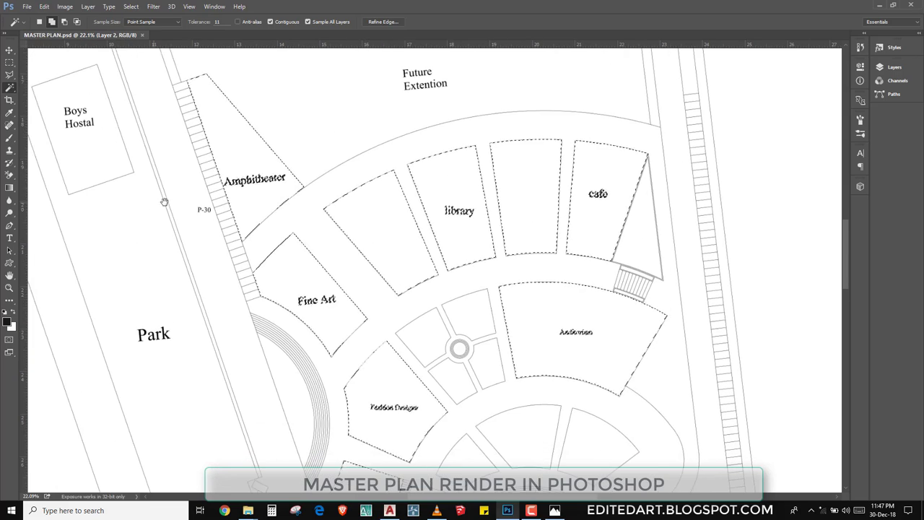
mouse_move(80, 158)
left_mouse_down()
mouse_move(338, 295)
mouse_move(363, 152)
left_mouse_up()
left_click_drag(359, 438, 332, 185)
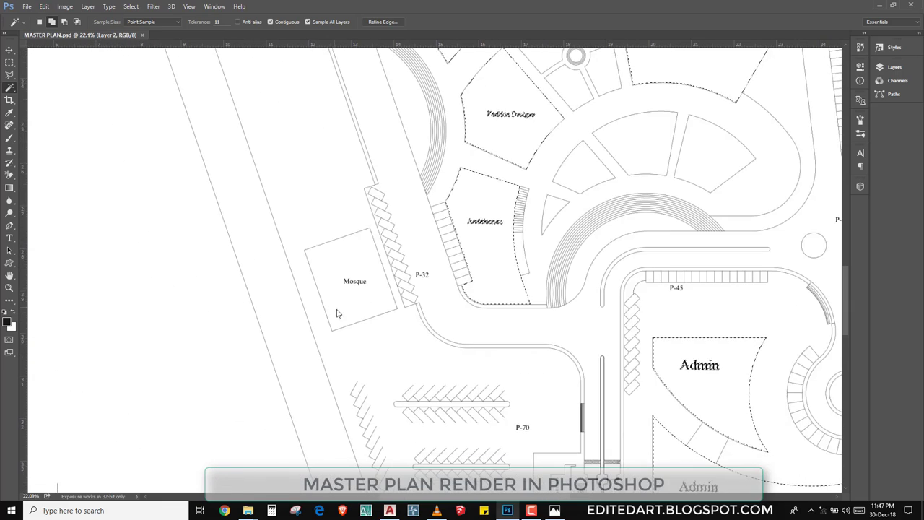
left_click_drag(336, 312, 249, 123)
scroll(688, 310, "up", 3)
scroll(688, 309, "down", 2)
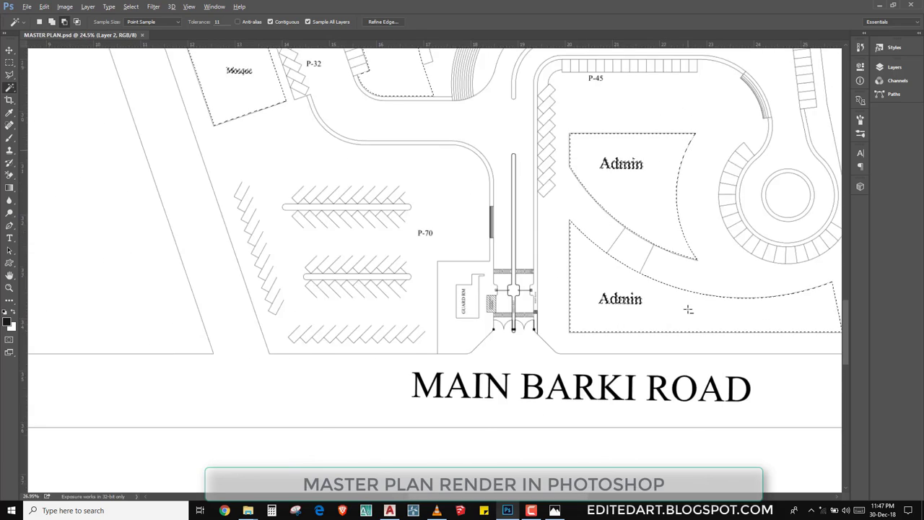
scroll(689, 309, "up", 3)
- Subtract the lower Admin label with the Rectangular Marquee, then pan toward Auditorium, Fashion Design and Architecture
left_click(9, 62)
left_click_drag(528, 263, 534, 271)
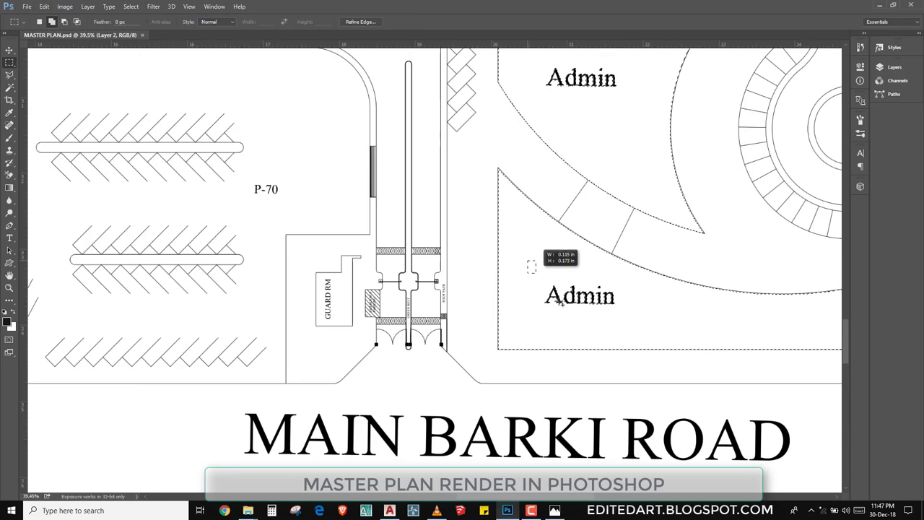
left_click_drag(588, 137, 547, 294)
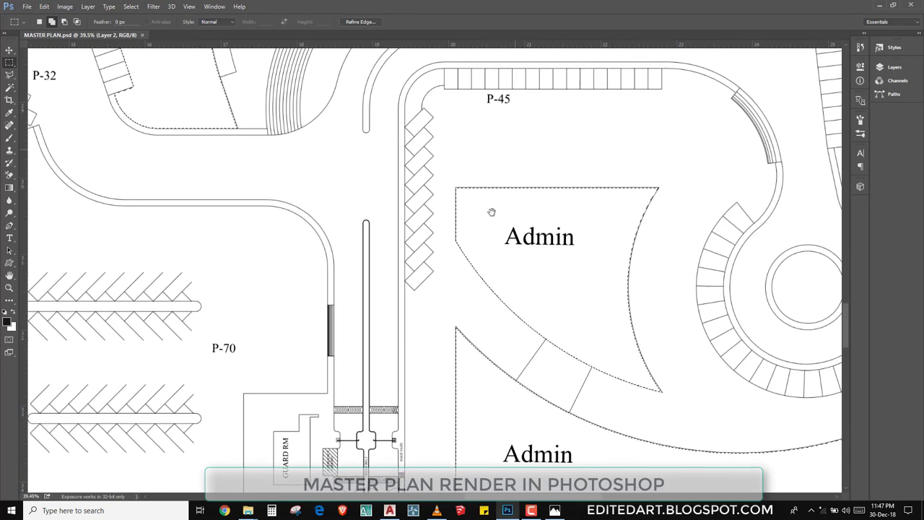
left_click_drag(489, 210, 406, 452)
left_click_drag(510, 190, 512, 385)
left_click_drag(445, 124, 474, 260)
scroll(474, 260, "up", 5)
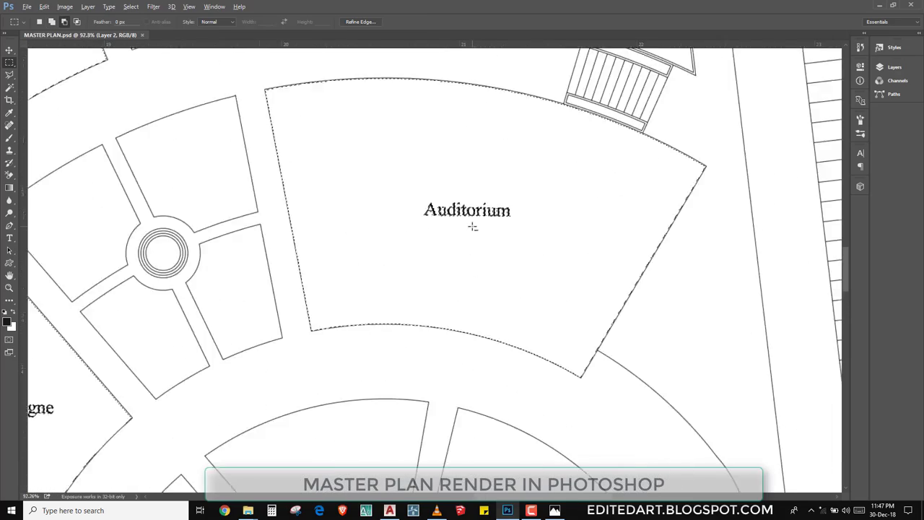
left_click_drag(302, 290, 756, 223)
mouse_move(351, 345)
left_mouse_down()
mouse_move(632, 119)
mouse_move(678, 110)
left_mouse_up()
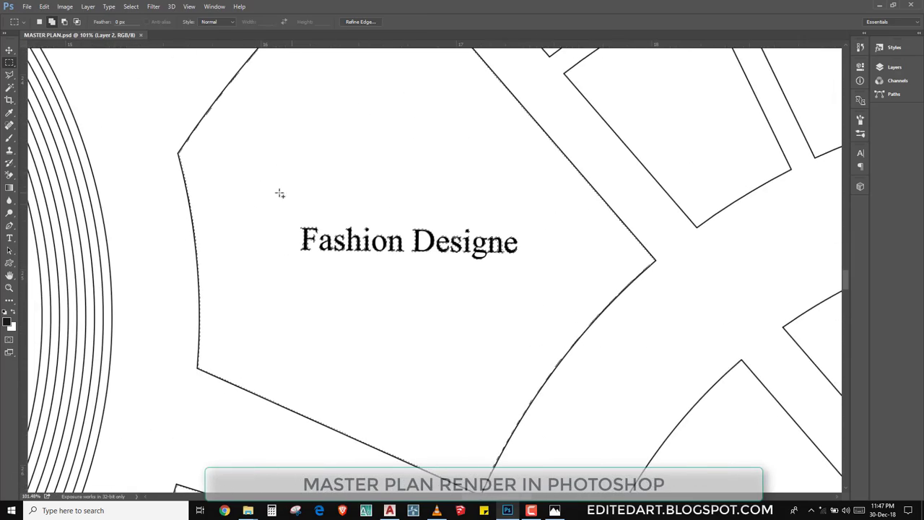
mouse_move(485, 350)
left_mouse_down()
mouse_move(431, 254)
mouse_move(447, 181)
left_mouse_up()
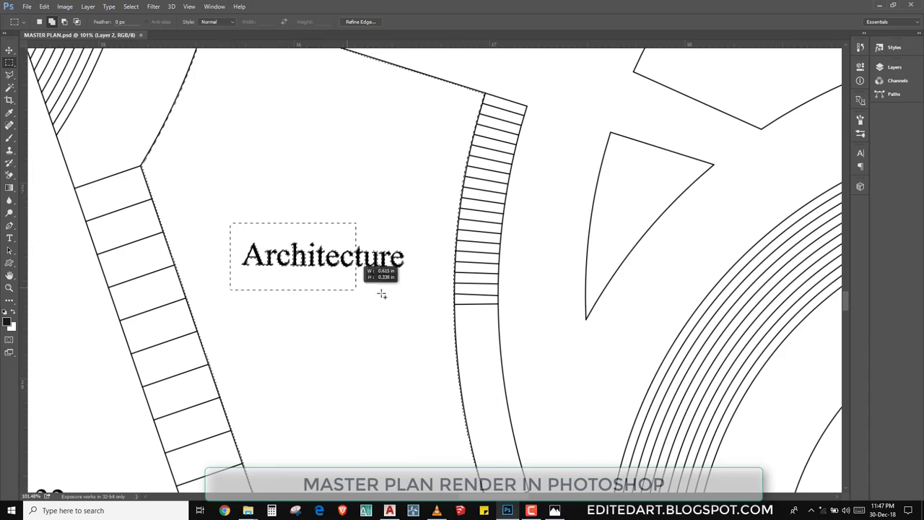
scroll(382, 294, "down", 2)
scroll(402, 262, "down", 3)
scroll(402, 262, "down", 2)
- Cut the Fine Art, library, Future Extention and Girls Hostel labels out of the selection
mouse_move(481, 212)
left_mouse_down()
mouse_move(182, 460)
mouse_move(221, 340)
mouse_move(247, 333)
left_mouse_up()
left_click_drag(314, 187, 330, 398)
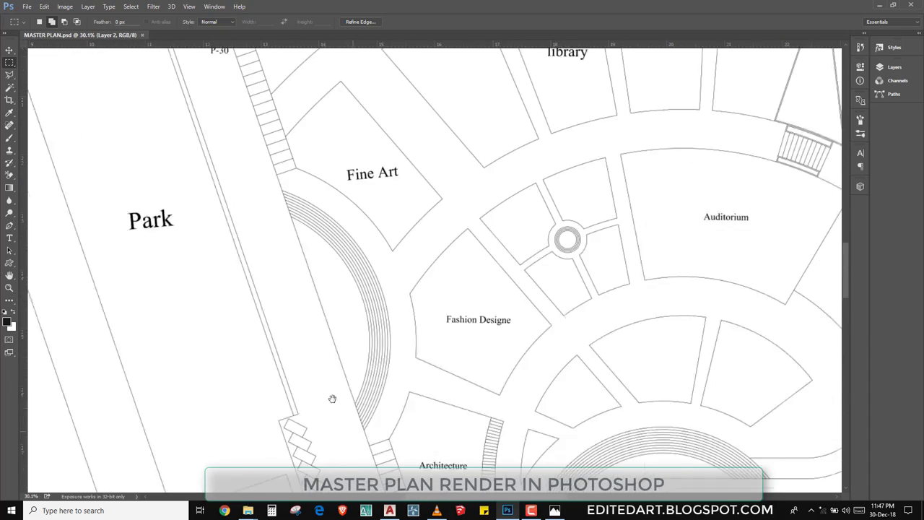
scroll(347, 191, "up", 2)
scroll(344, 188, "up", 1)
left_click_drag(317, 186, 381, 221)
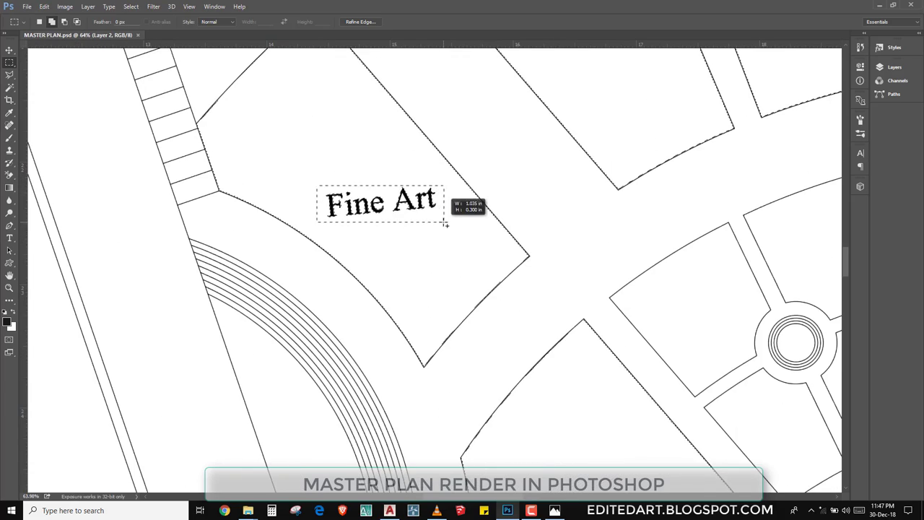
left_click_drag(572, 209, 304, 456)
left_click_drag(489, 159, 599, 214)
mouse_move(554, 130)
left_mouse_down()
mouse_move(395, 351)
mouse_move(316, 260)
left_mouse_up()
mouse_move(472, 183)
left_mouse_down()
mouse_move(227, 242)
mouse_move(243, 274)
left_mouse_up()
mouse_move(151, 212)
left_mouse_down()
mouse_move(305, 335)
mouse_move(180, 265)
left_mouse_up()
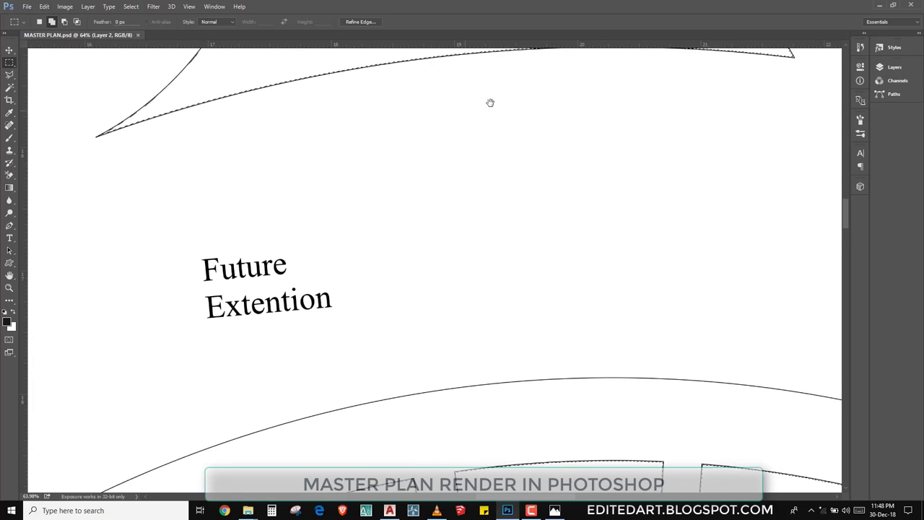
left_click_drag(489, 102, 423, 217)
- Cut the Amphitheater and Boys Hostal labels out of the selection
mouse_move(372, 137)
left_mouse_down()
mouse_move(520, 223)
mouse_move(479, 275)
mouse_move(520, 116)
mouse_move(491, 200)
left_mouse_up()
scroll(322, 288, "up", 5)
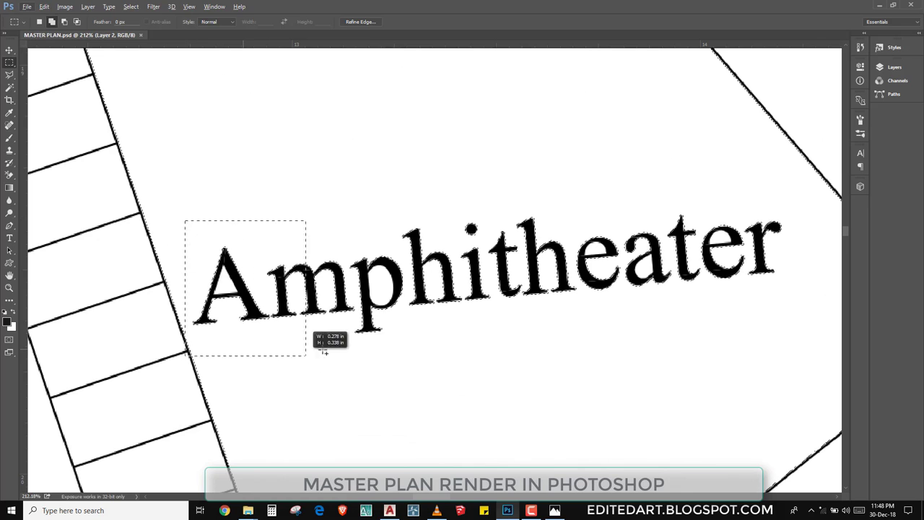
left_click_drag(323, 352, 363, 333)
left_click(466, 173)
left_click_drag(466, 173, 749, 337)
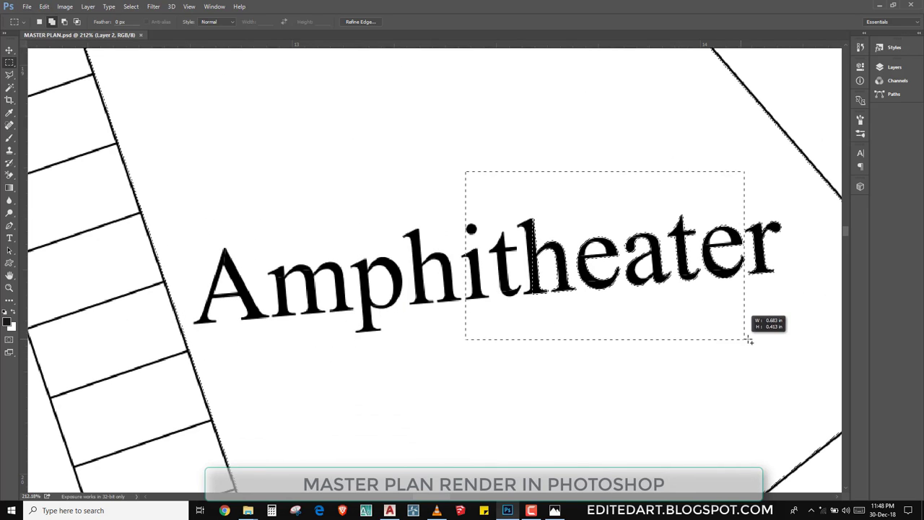
left_click(640, 272)
scroll(640, 273, "down", 5)
scroll(152, 90, "up", 4)
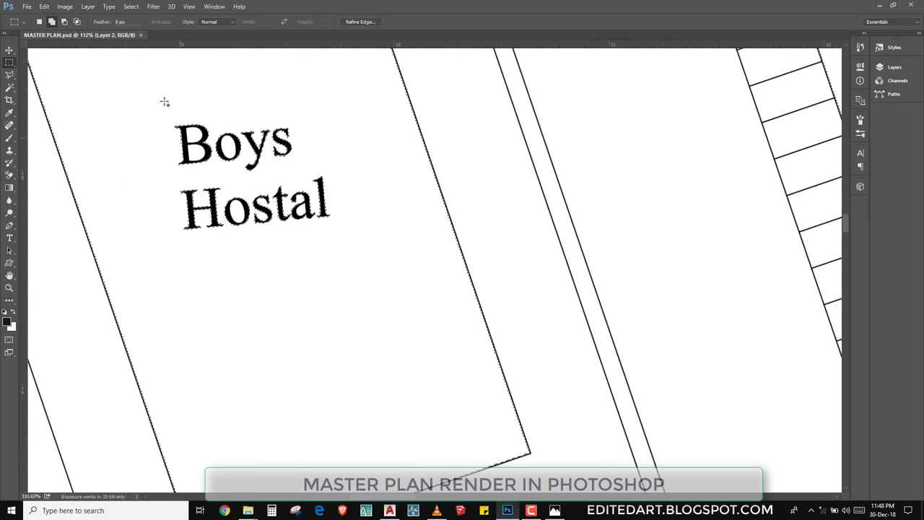
left_click_drag(159, 87, 419, 265)
left_click_drag(156, 110, 190, 131)
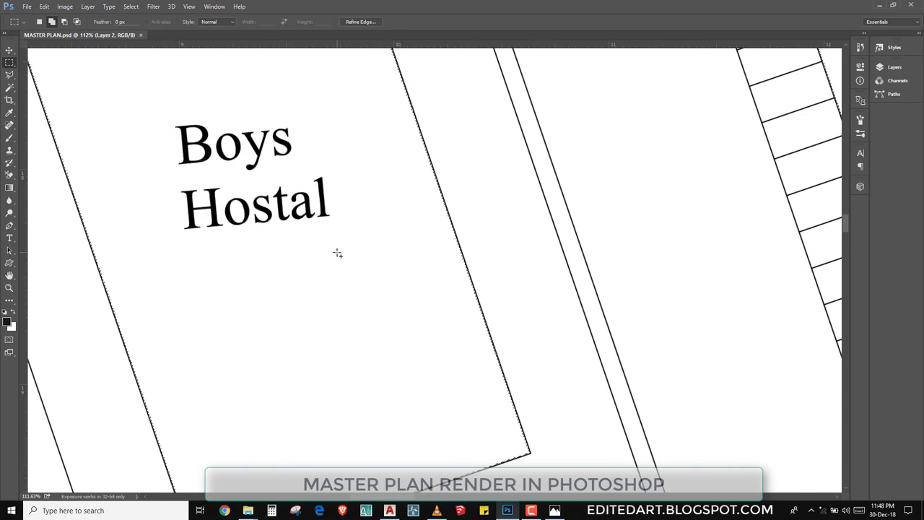
- Fill the selected buildings with a new Pattern Fill layer using a plain white pattern
scroll(335, 246, "down", 2)
scroll(332, 238, "down", 1)
scroll(332, 238, "down", 5)
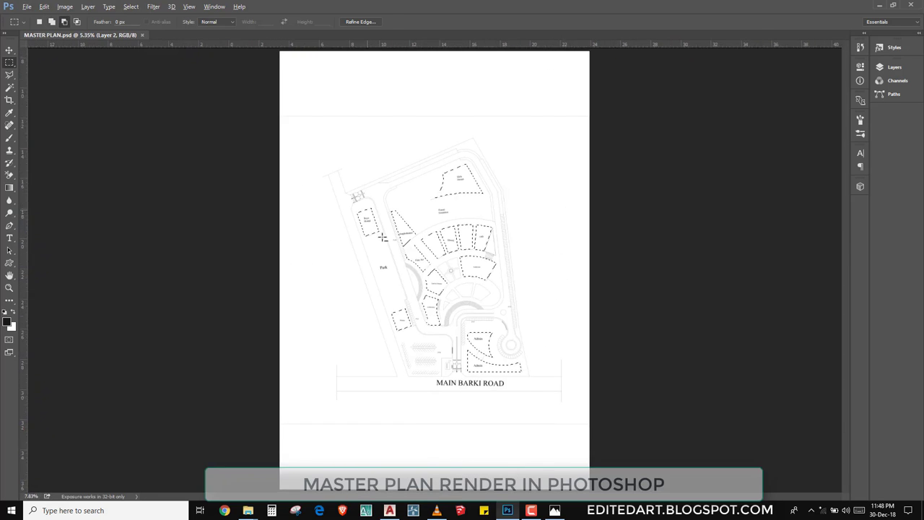
scroll(382, 239, "up", 2)
scroll(383, 238, "up", 2)
left_click_drag(534, 400, 492, 292)
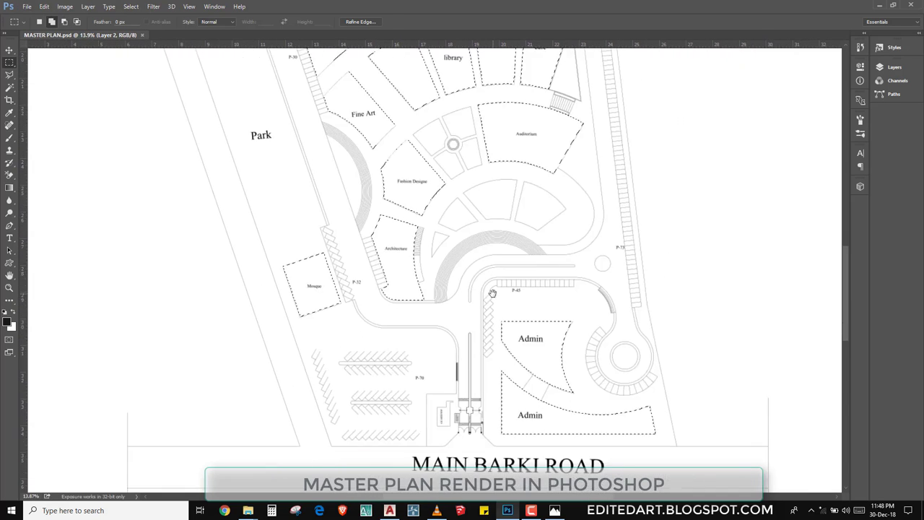
left_click(896, 66)
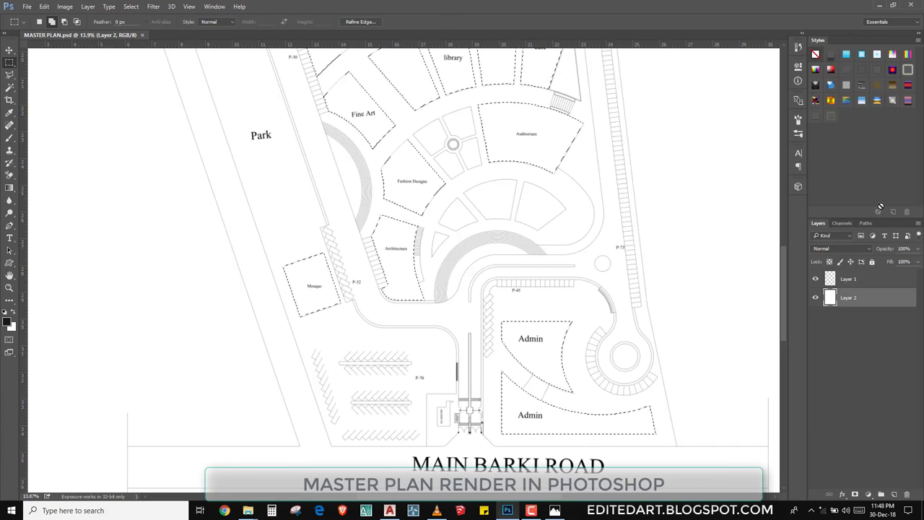
left_click(870, 496)
left_click(873, 307)
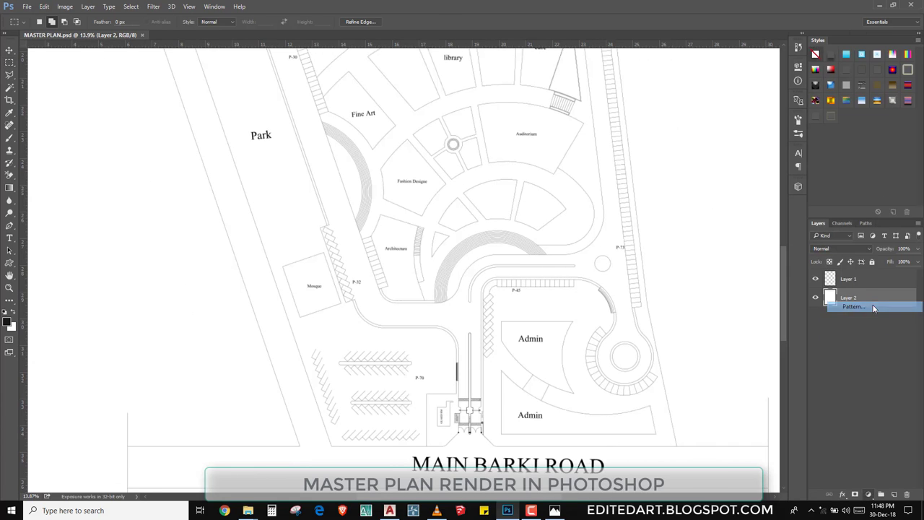
left_click(548, 193)
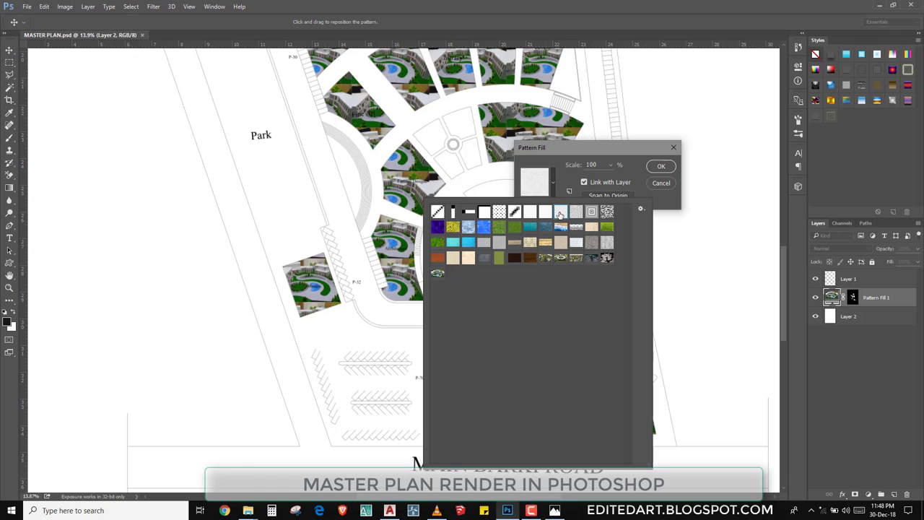
left_click(560, 215)
key("Return")
left_click(247, 511)
- Search D:\Hd textures and patterns for CONCRETE and pick concrete-bare-bilbao-light
left_click(144, 448)
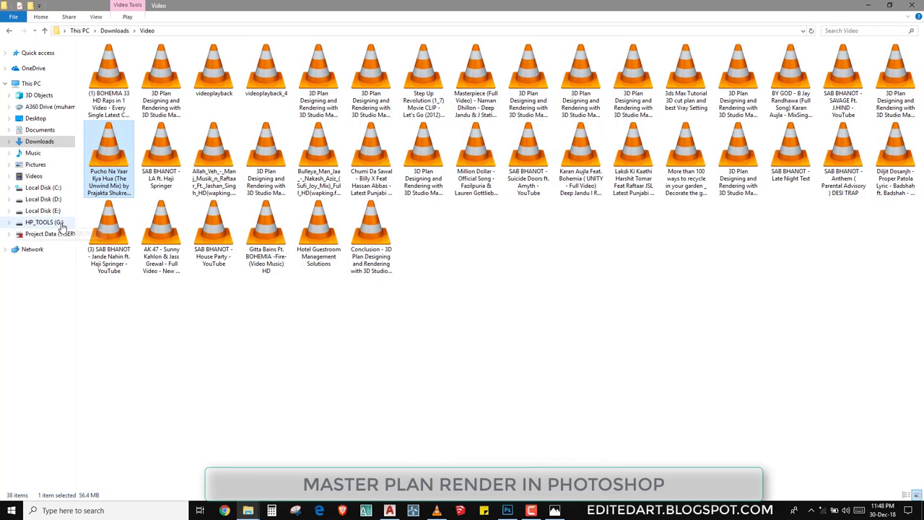
left_click(44, 199)
double_click(423, 76)
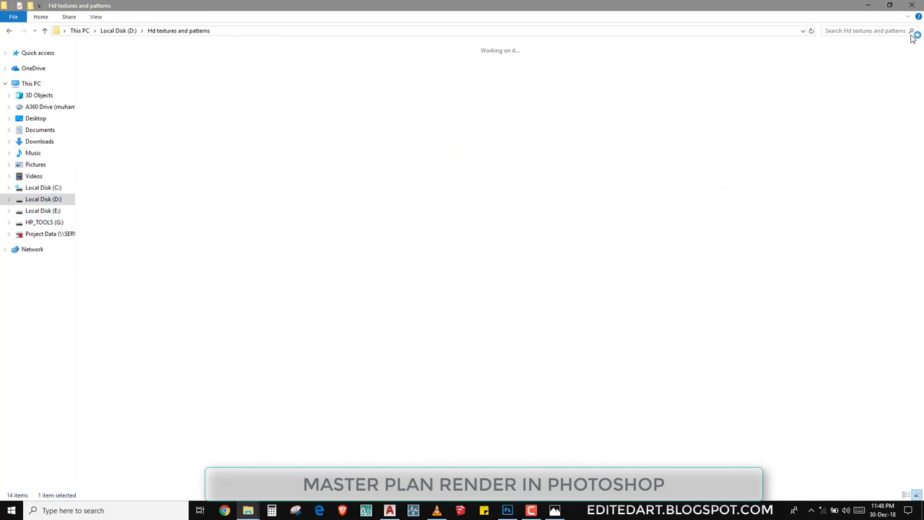
left_click(889, 32)
type("CONCRETE")
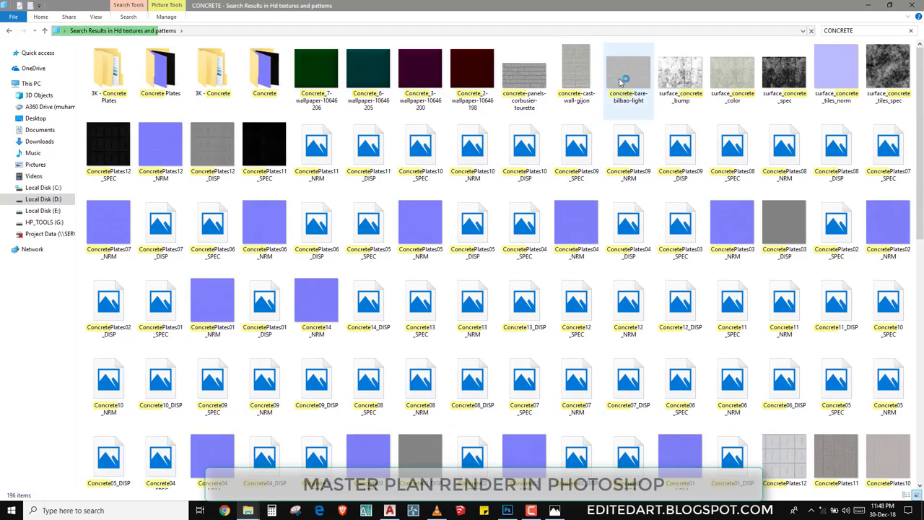
left_click(627, 91)
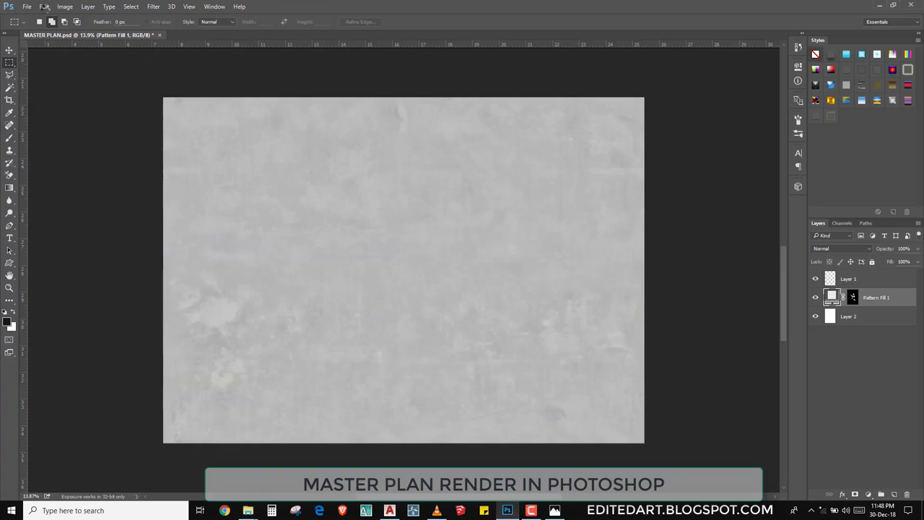
- Define the concrete-bare-bilbao-light image as a new pattern
left_click(44, 6)
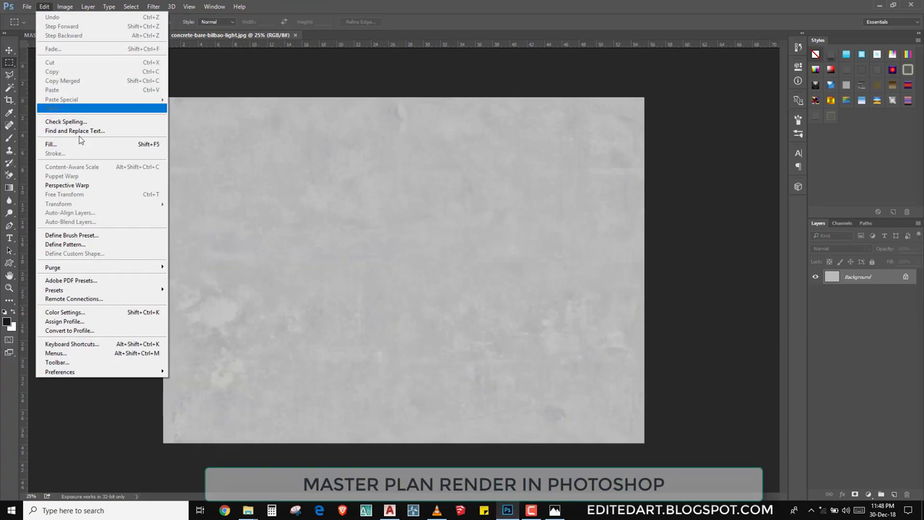
left_click(79, 244)
key("Return")
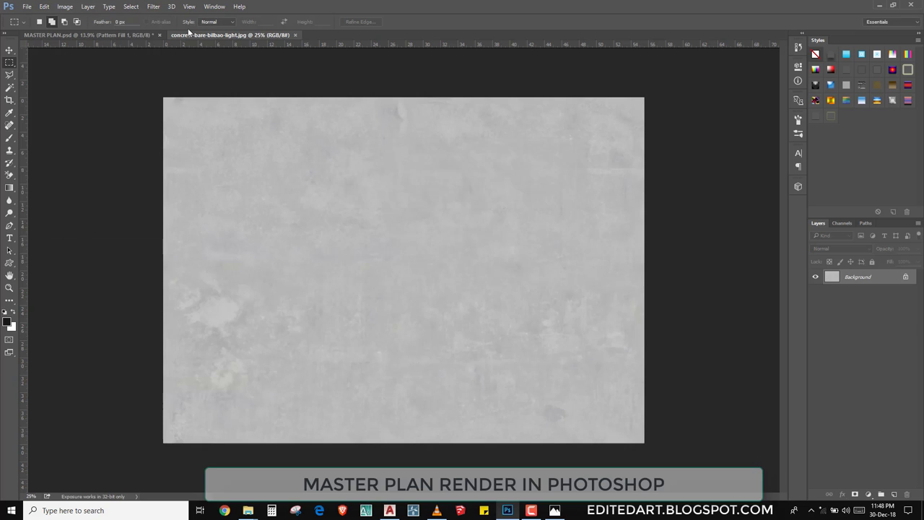
- Switch Pattern Fill 1 in MASTER PLAN.psd to the new grey concrete pattern
key("ctrl+Tab")
double_click(832, 297)
left_click(553, 182)
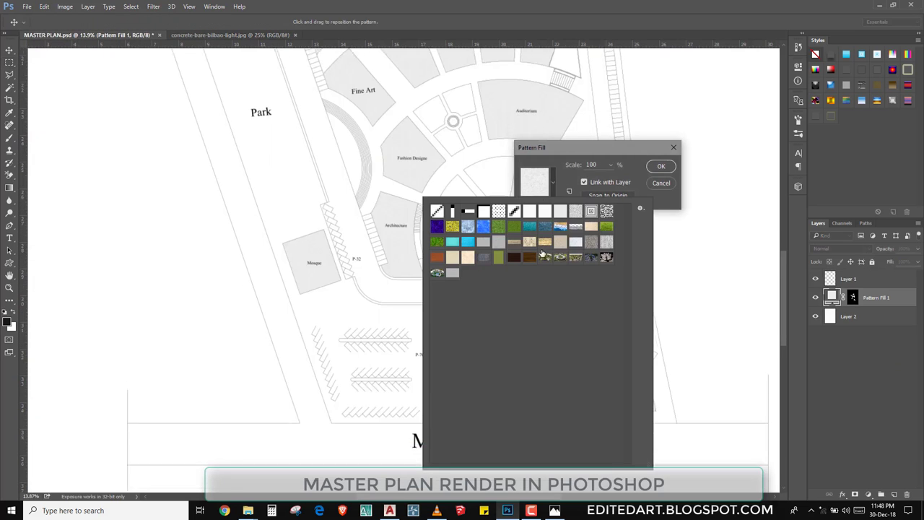
left_click(452, 272)
left_click(660, 167)
scroll(532, 223, "down", 3)
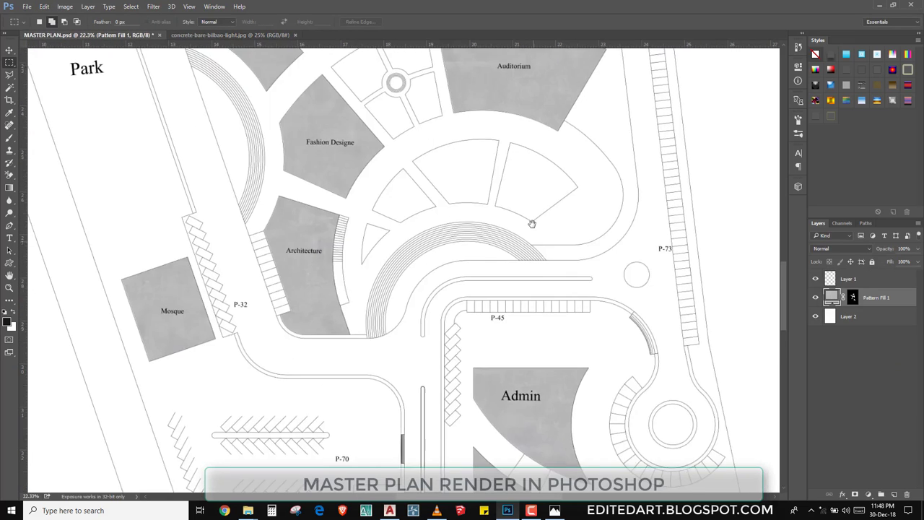
scroll(532, 223, "up", 3, "alt")
- Switch to the Magic Wand and frame the Park, library, cafe and Auditorium area
scroll(481, 295, "up", 2, "alt")
key("m")
mouse_move(647, 211)
left_mouse_down()
mouse_move(363, 248)
mouse_move(403, 367)
left_mouse_up()
left_click_drag(314, 130, 376, 233)
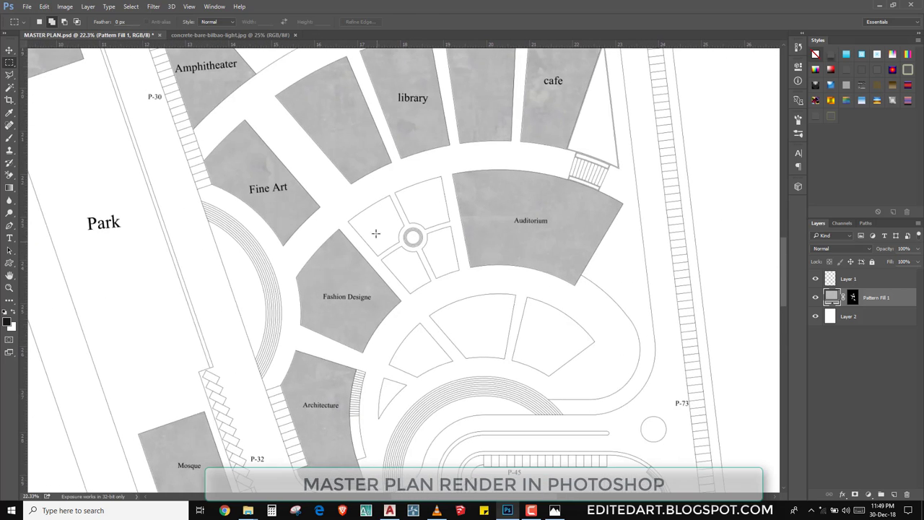
left_click_drag(10, 87, 27, 99)
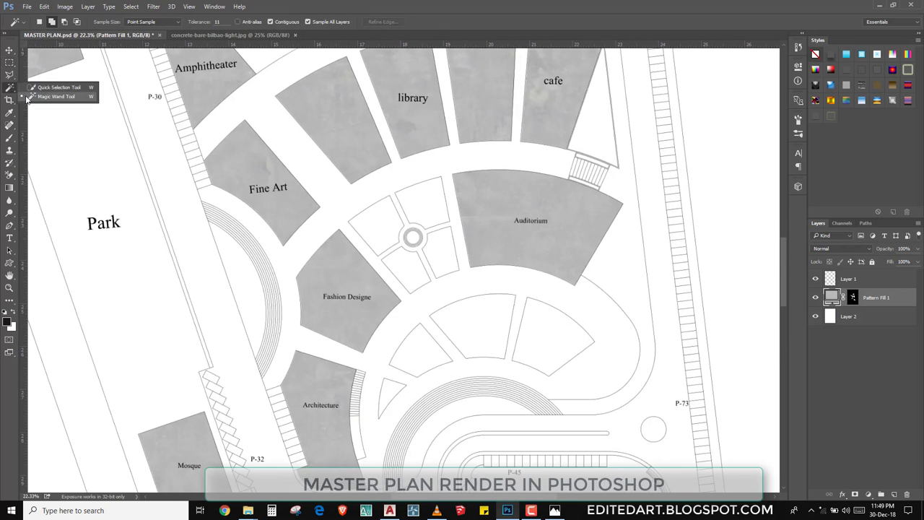
- Work across the Admin block, hostels, Future Extention, Mosque and Main Barki Road areas
left_click_drag(434, 351, 411, 248)
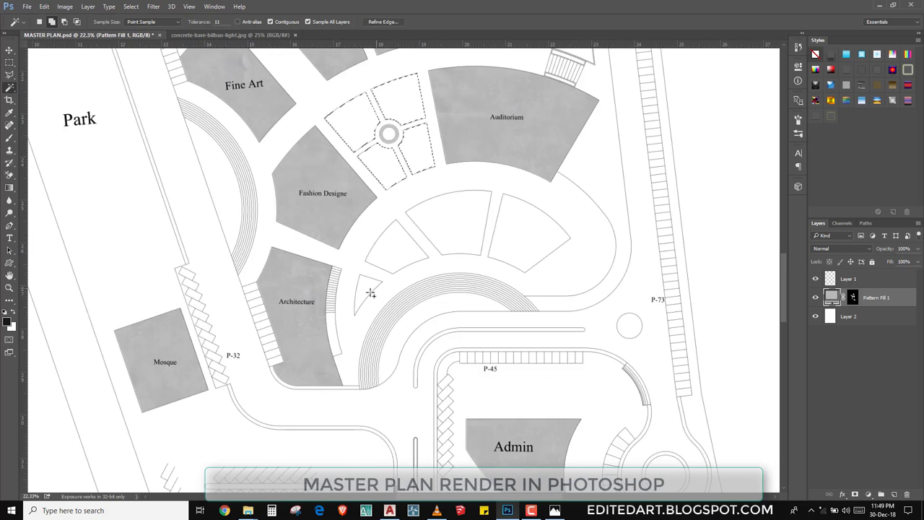
left_click_drag(372, 156, 383, 242)
left_click_drag(277, 122, 389, 345)
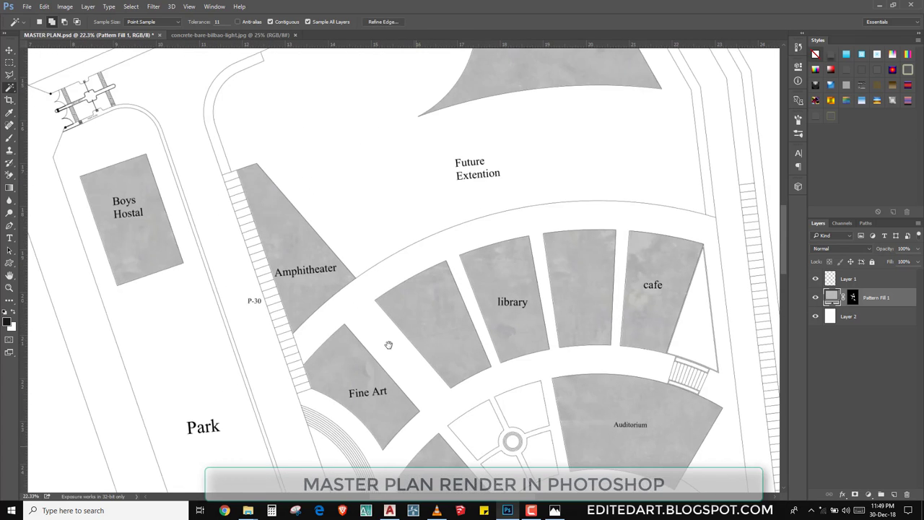
left_click_drag(413, 309, 344, 120)
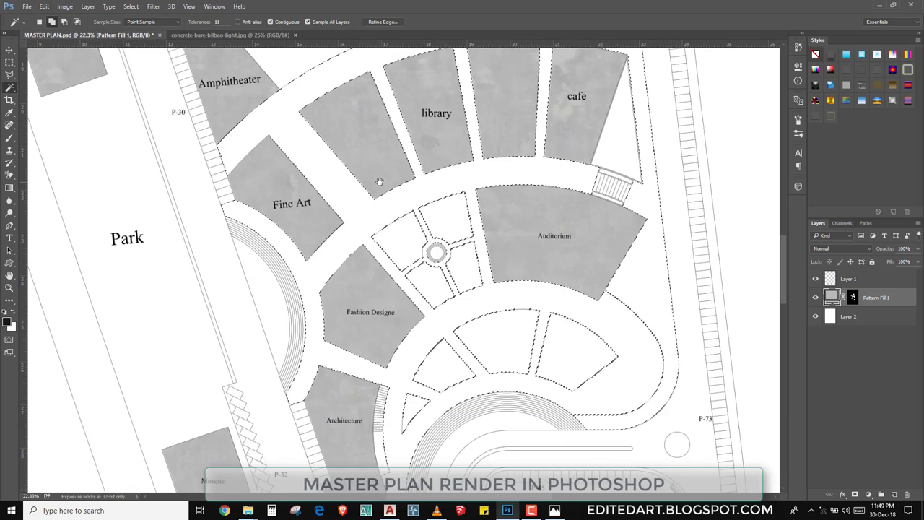
left_click_drag(393, 319, 400, 229)
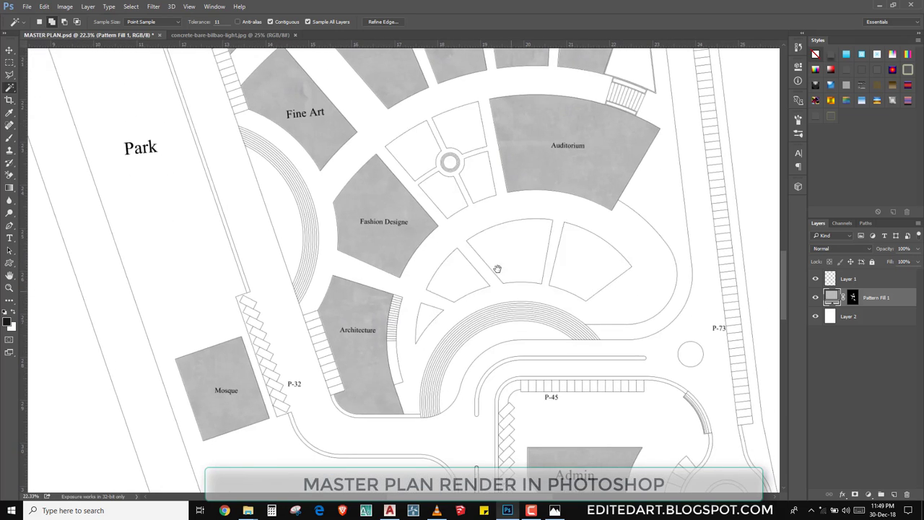
left_click_drag(496, 267, 445, 154)
left_click_drag(617, 282, 600, 244)
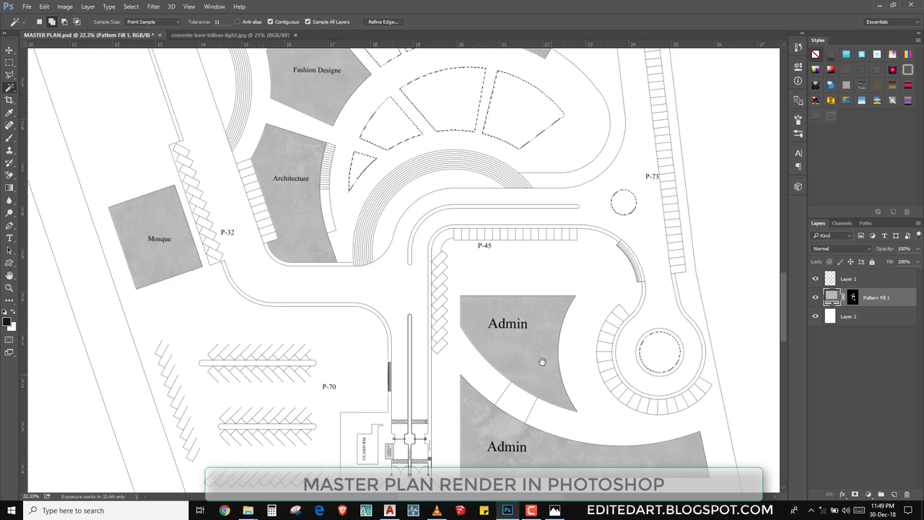
left_click_drag(542, 362, 462, 218)
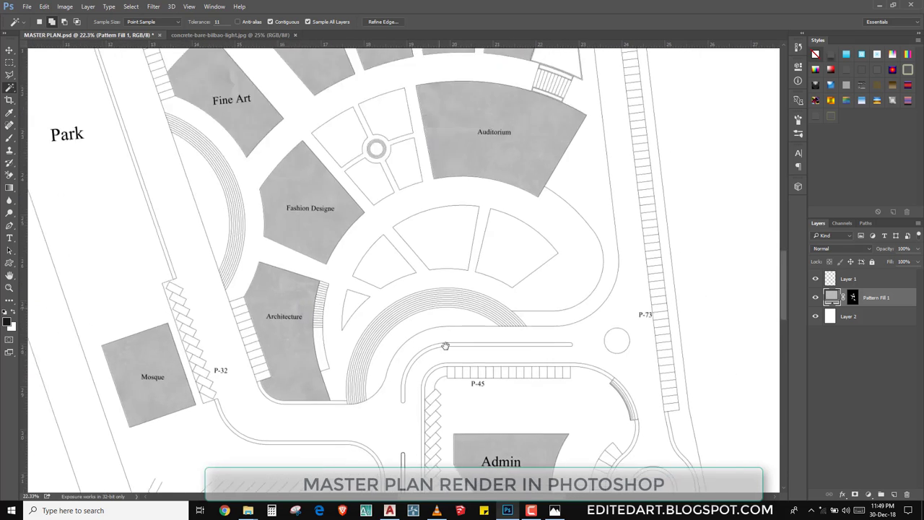
left_click_drag(444, 261, 433, 345)
left_click_drag(370, 316, 398, 351)
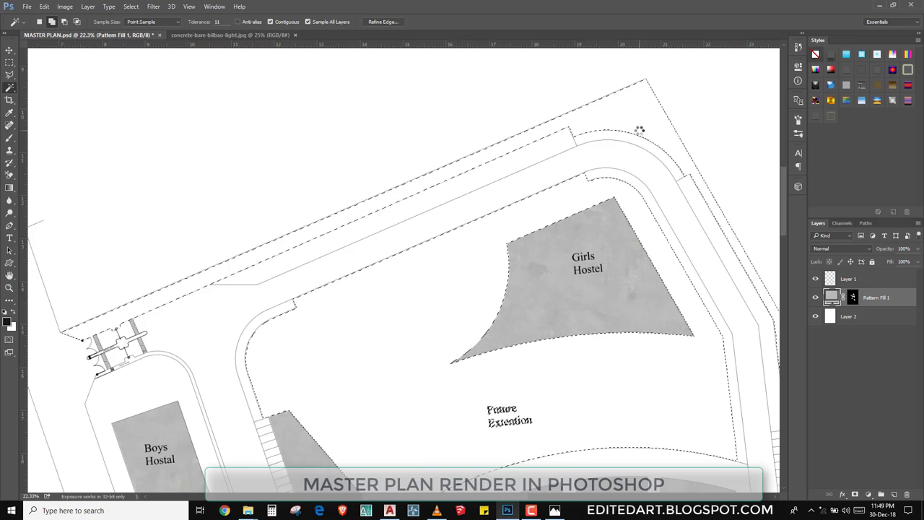
left_click_drag(554, 165, 540, 164)
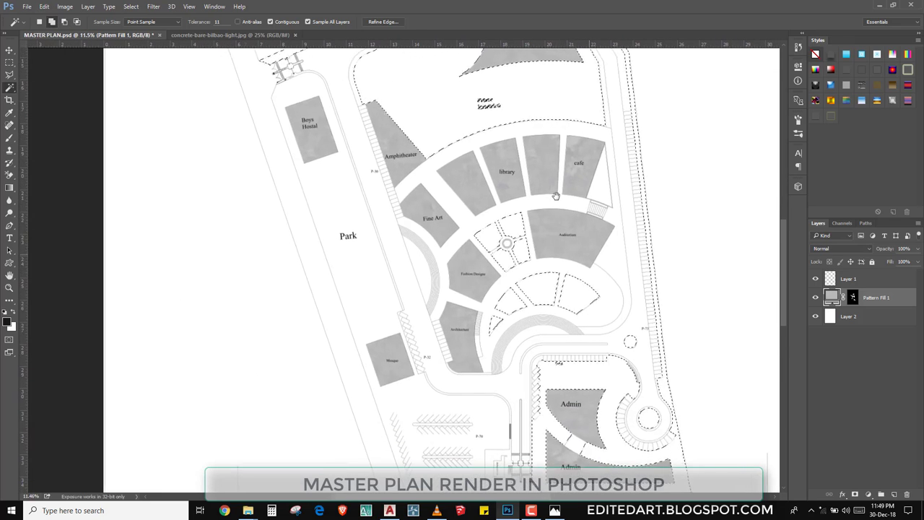
mouse_move(384, 239)
left_mouse_down()
mouse_move(436, 383)
mouse_move(405, 340)
left_mouse_up()
- Zoom over the whole campus, then the Park, Mosque, Fashion Designe and Auditorium areas
scroll(435, 383, "up", 2)
scroll(405, 340, "up", 2)
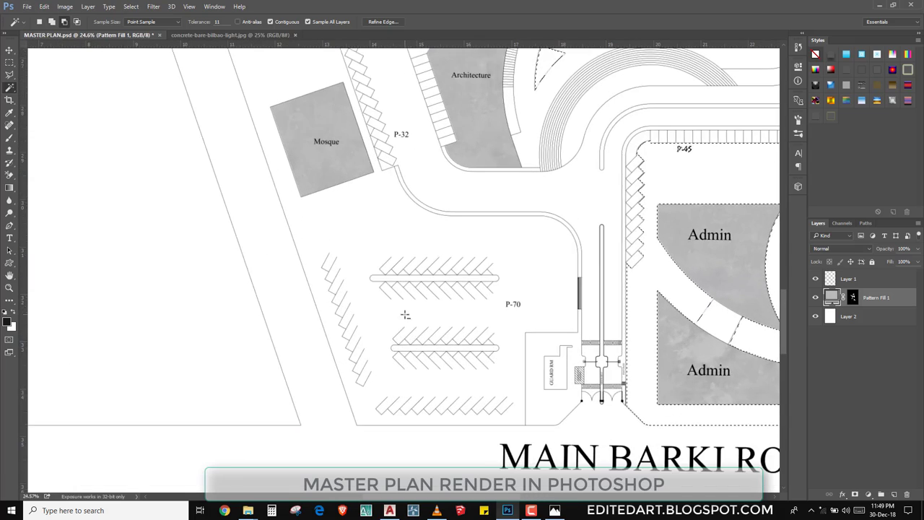
scroll(405, 315, "up", 1)
scroll(402, 275, "up", 2)
scroll(407, 272, "down", 2)
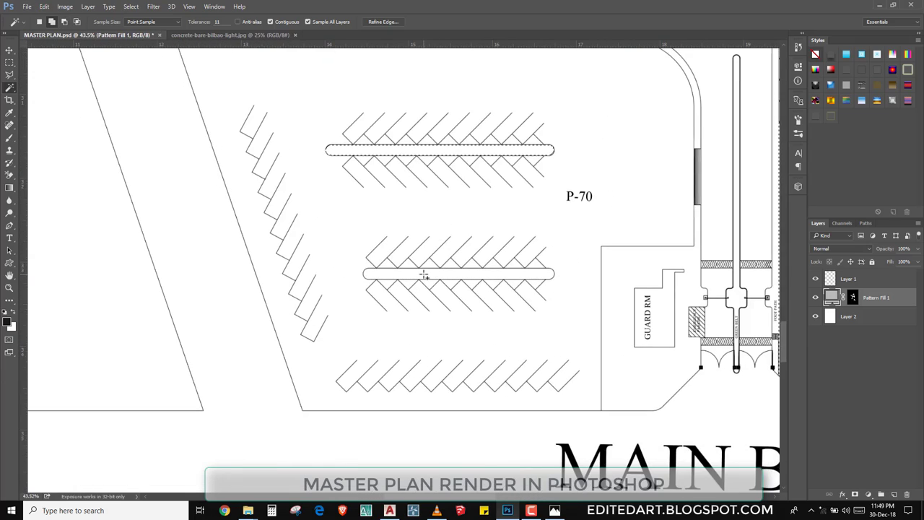
scroll(424, 275, "down", 1)
scroll(424, 275, "down", 2)
scroll(531, 273, "up", 1)
scroll(531, 273, "up", 3)
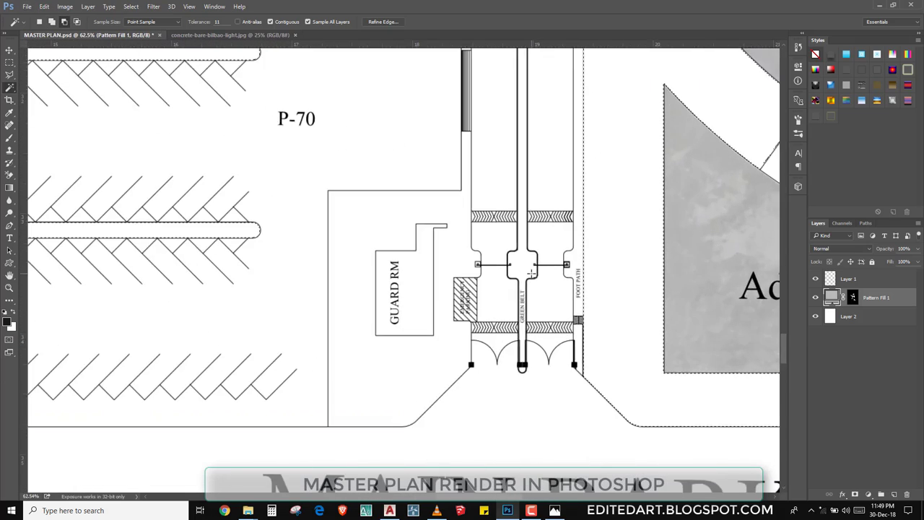
scroll(532, 273, "down", 3)
scroll(434, 325, "down", 1)
scroll(376, 339, "up", 1)
mouse_move(400, 351)
left_mouse_down()
mouse_move(345, 346)
mouse_move(362, 409)
left_mouse_up()
left_click_drag(361, 289, 361, 398)
left_click_drag(359, 336, 501, 366)
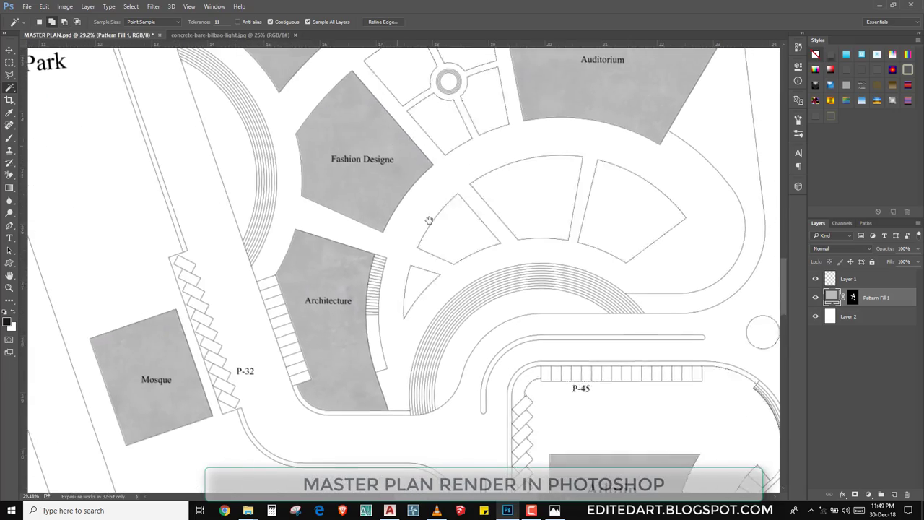
- Cover the Girls Hostel, Boys Hostal, Admin blocks and parking to complete the road selection
scroll(429, 220, "down", 2)
scroll(501, 212, "up", 4)
scroll(502, 213, "down", 1)
scroll(520, 211, "down", 3)
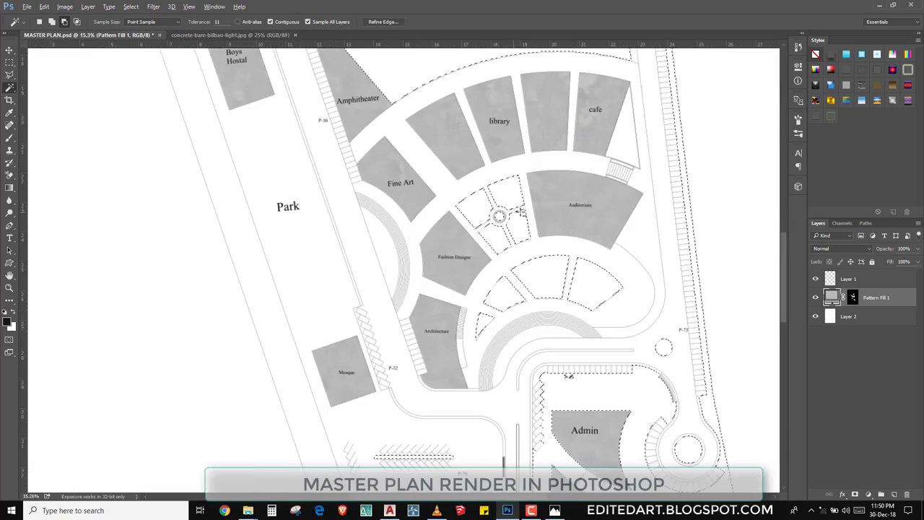
scroll(520, 211, "up", 3)
scroll(434, 217, "down", 2)
mouse_move(376, 180)
left_mouse_down()
mouse_move(404, 304)
mouse_move(361, 256)
left_mouse_up()
left_click_drag(369, 216, 367, 256)
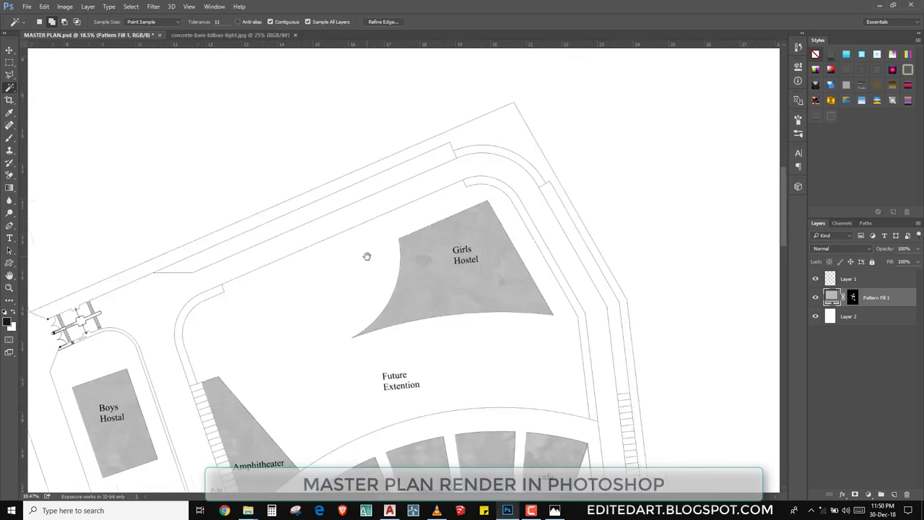
scroll(487, 160, "up", 4)
scroll(473, 145, "up", 1)
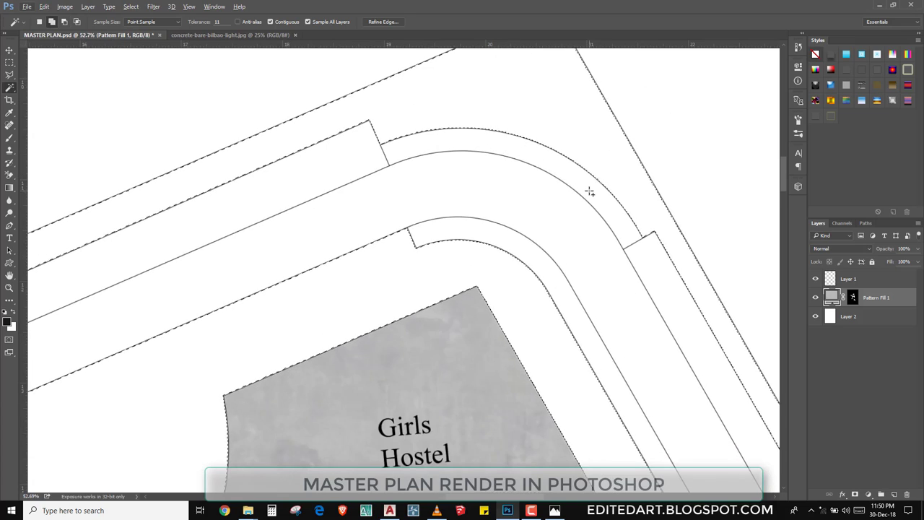
scroll(448, 146, "down", 6)
scroll(448, 140, "down", 2)
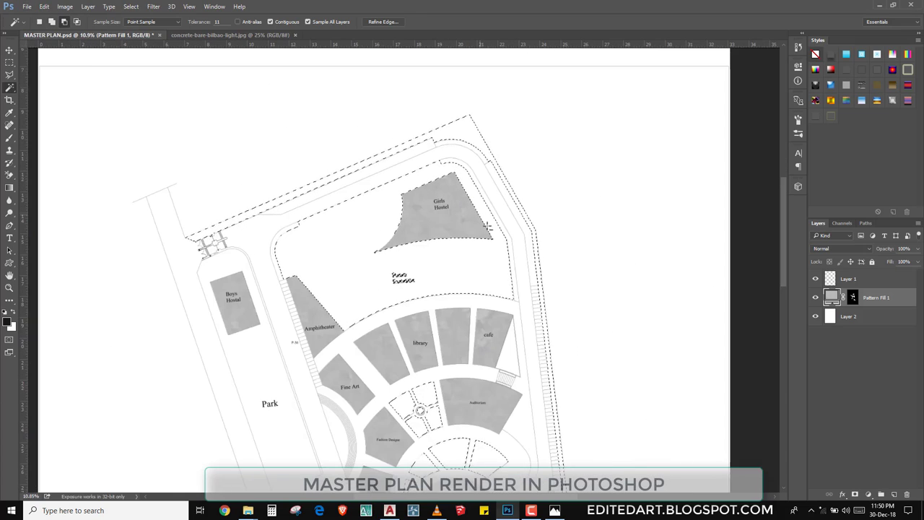
scroll(334, 339, "up", 1)
scroll(398, 383, "down", 3)
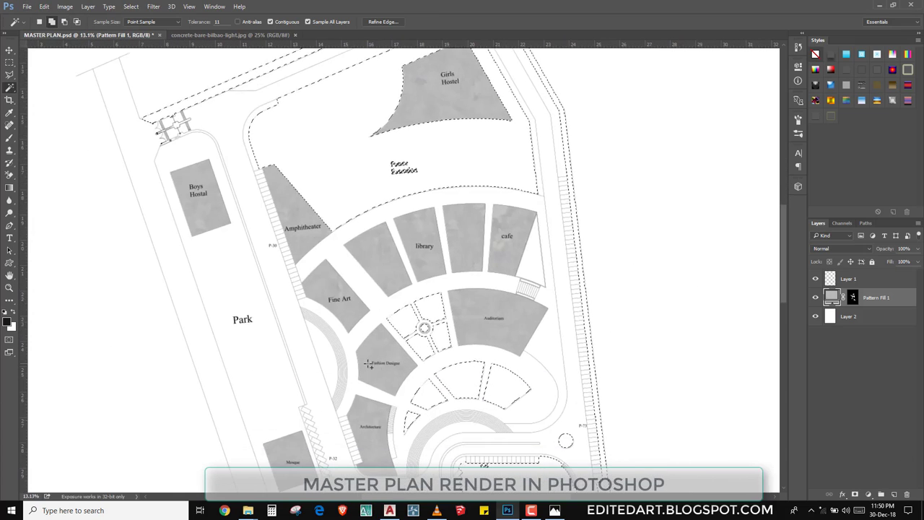
left_click_drag(288, 375, 349, 136)
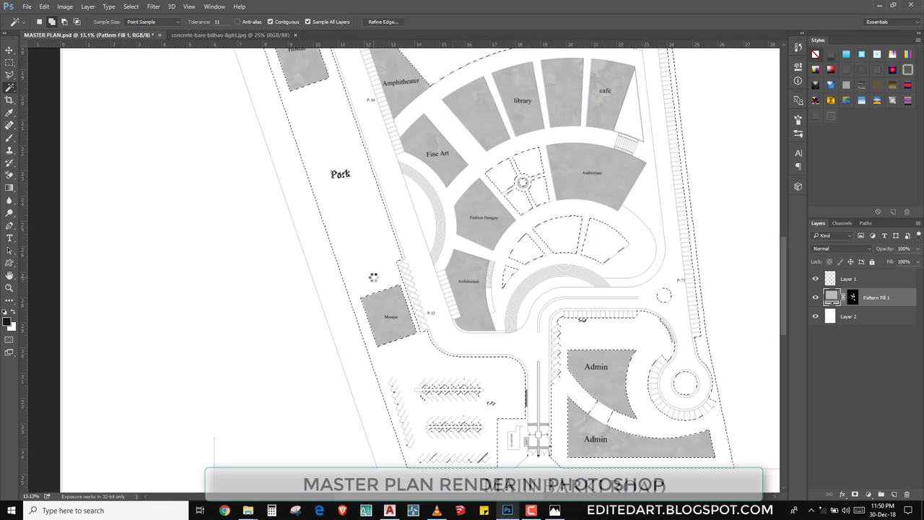
scroll(383, 271, "down", 3)
scroll(392, 268, "up", 5)
scroll(232, 149, "down", 3)
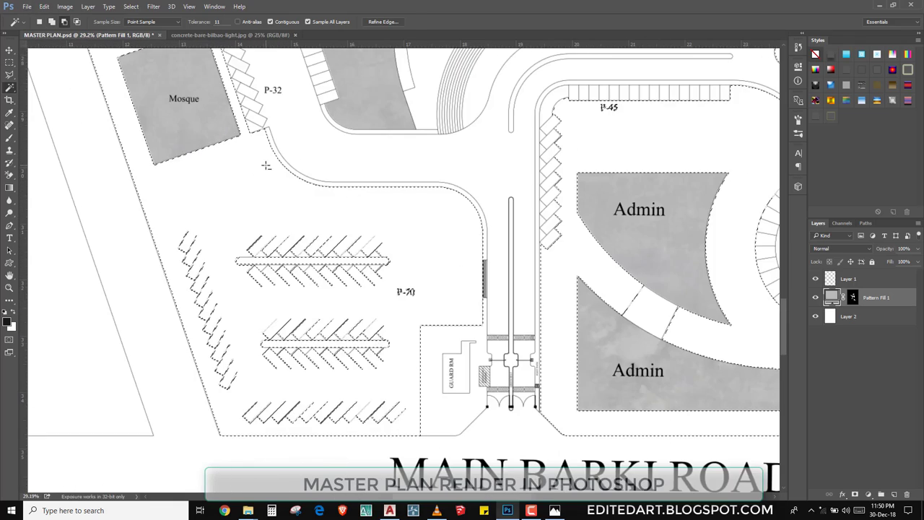
- Trace a Polygonal Lasso outline along the road edge to add it to the selection
right_click(9, 74)
left_click(58, 85)
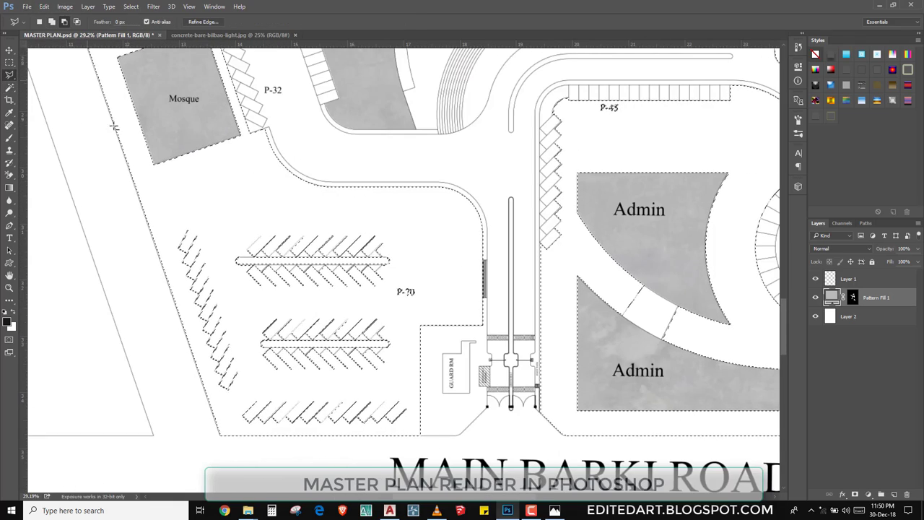
left_click(130, 175)
left_click(270, 129)
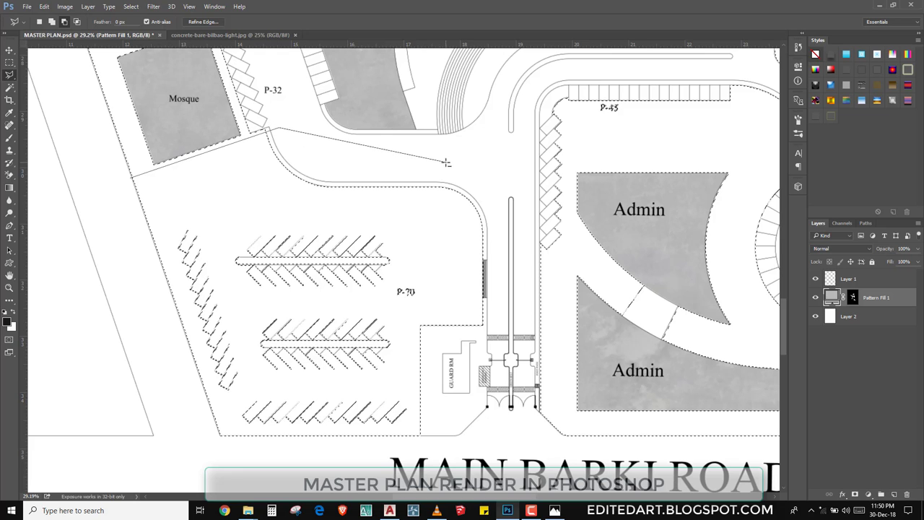
left_click(447, 164)
left_click(491, 200)
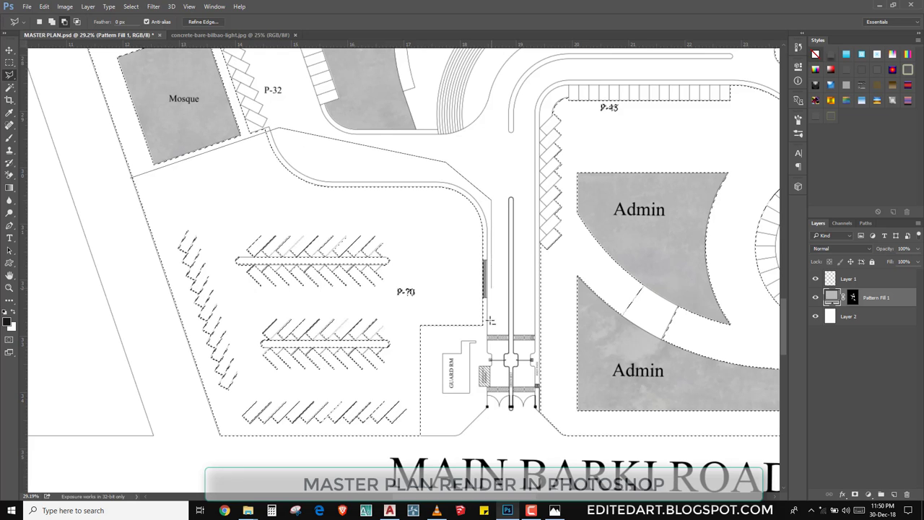
double_click(204, 405)
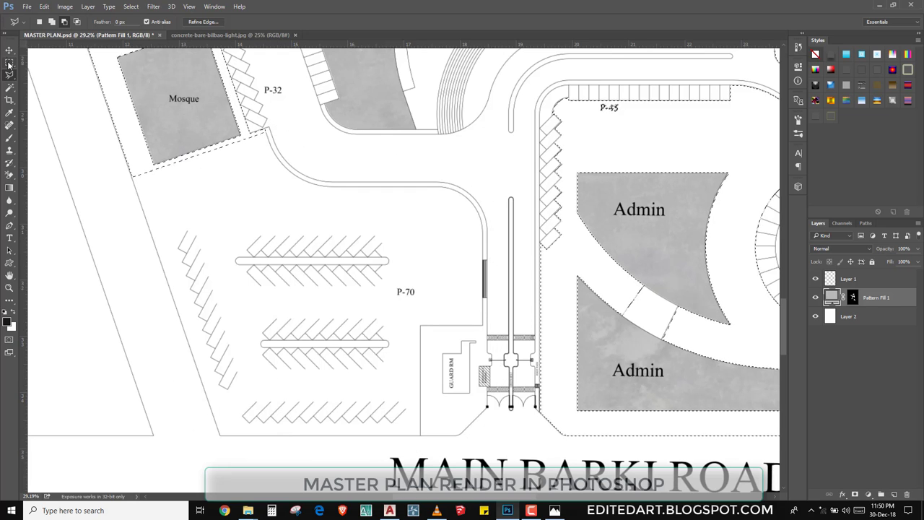
- Return to the Magic Wand and add a Pattern fill layer for the selection
right_click(9, 86)
left_click(47, 85)
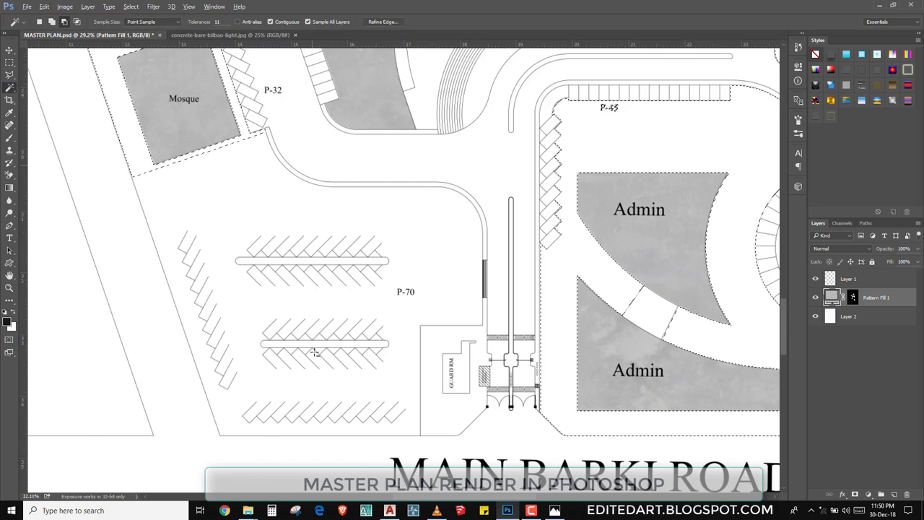
scroll(314, 351, "up", 3)
scroll(350, 164, "down", 3)
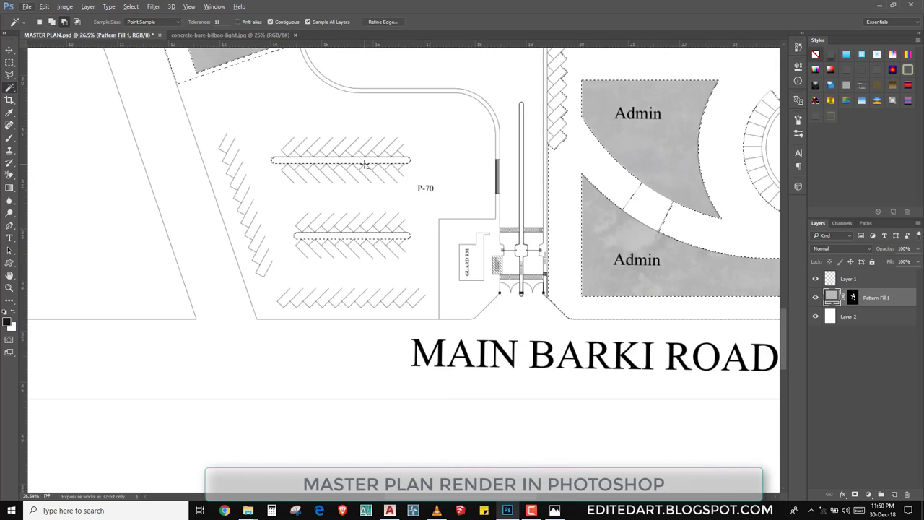
scroll(376, 217, "down", 2)
scroll(405, 289, "down", 5)
scroll(414, 316, "up", 2)
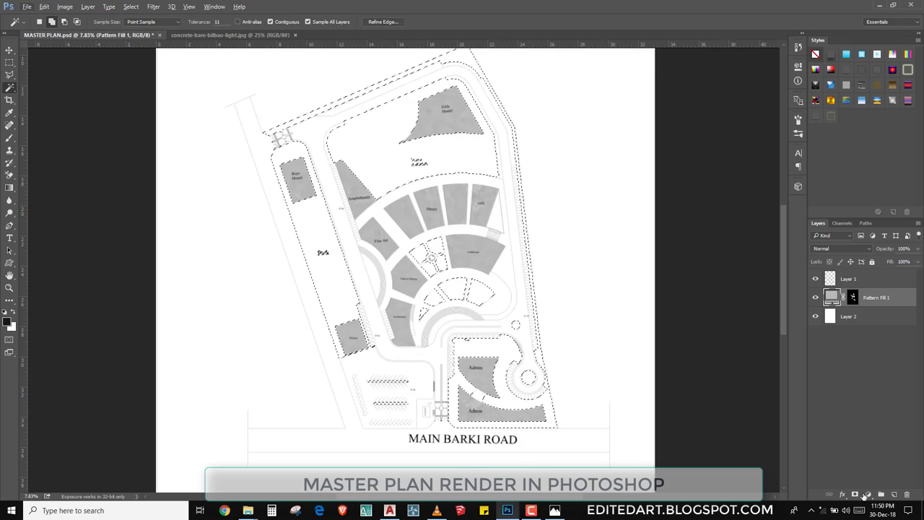
left_click(869, 494)
left_click(845, 322)
- Apply a grass pattern to the fill, then undo it
left_click(528, 190)
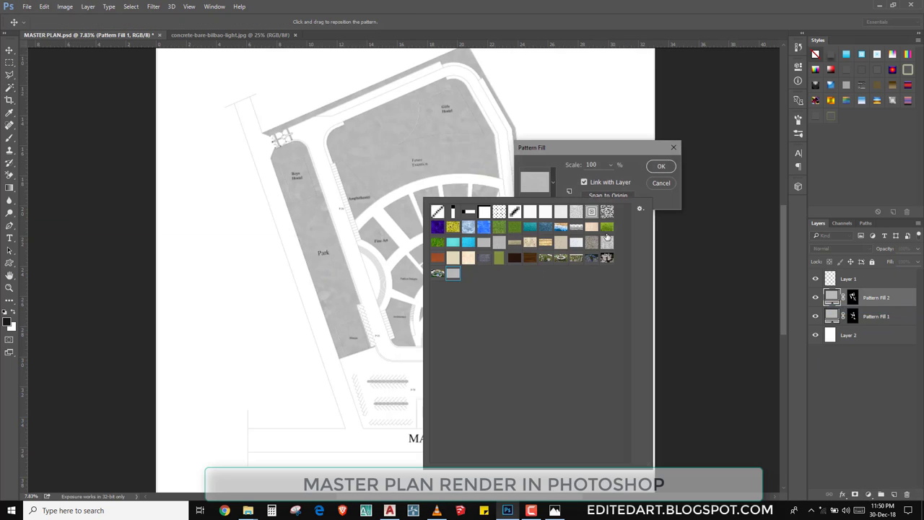
left_click(439, 243)
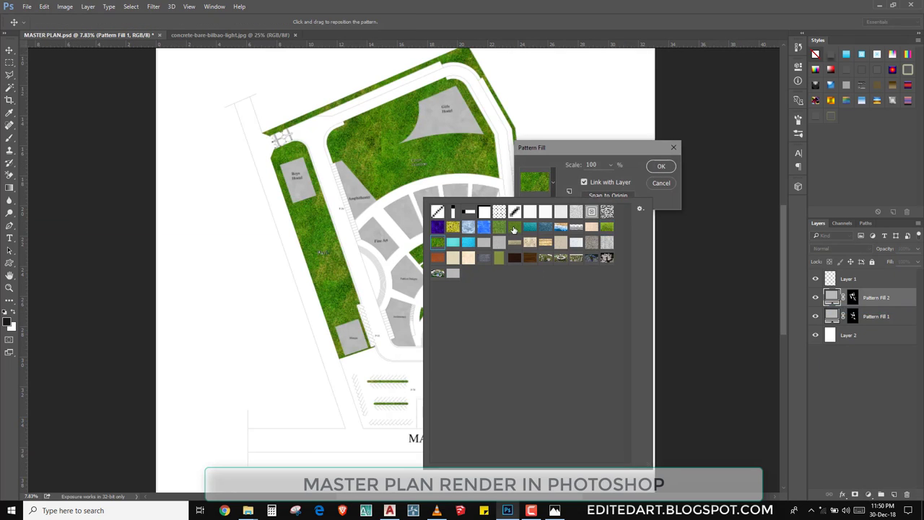
left_click(513, 230)
left_click(662, 166)
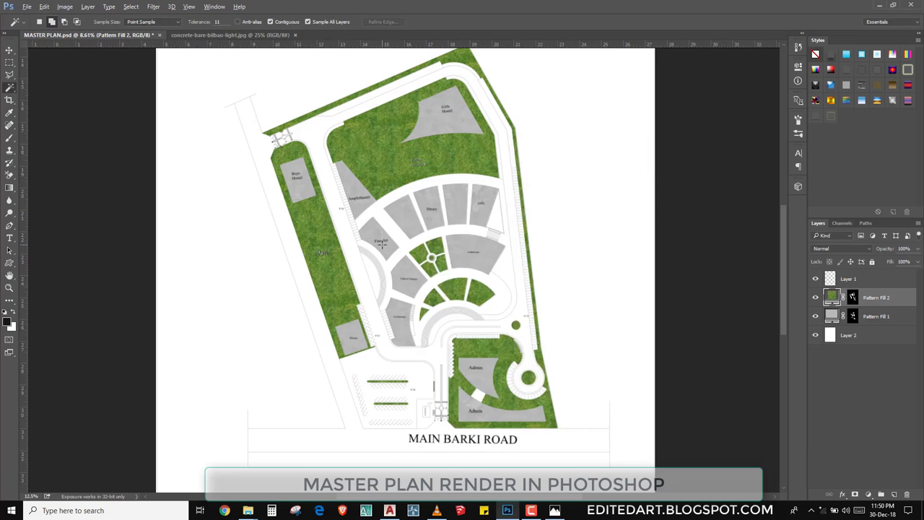
scroll(382, 244, "up", 2)
scroll(231, 262, "up", 2)
key("ctrl+z")
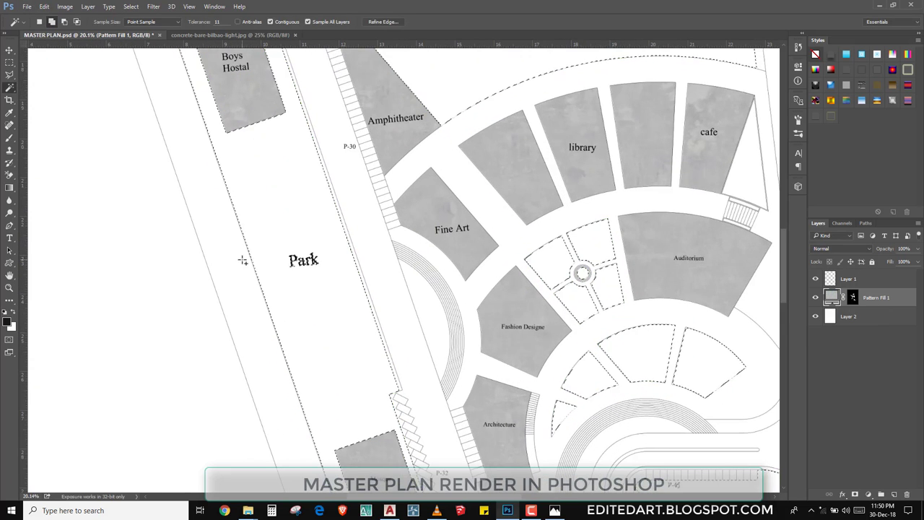
scroll(234, 249, "up", 1)
scroll(221, 223, "up", 1)
- Add a small rectangular marquee area to the lawn selection
left_click(11, 65)
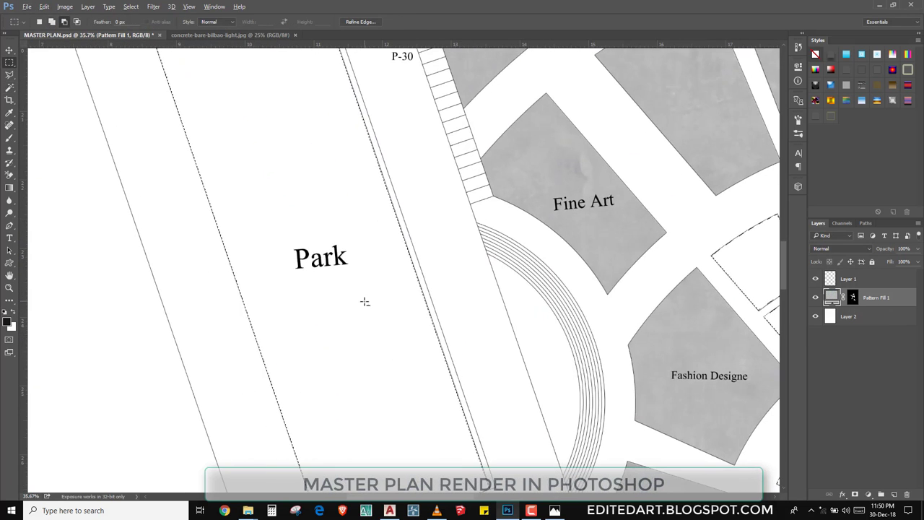
scroll(363, 303, "down", 1)
scroll(461, 266, "down", 1)
scroll(461, 266, "up", 2)
left_click_drag(450, 201, 448, 195)
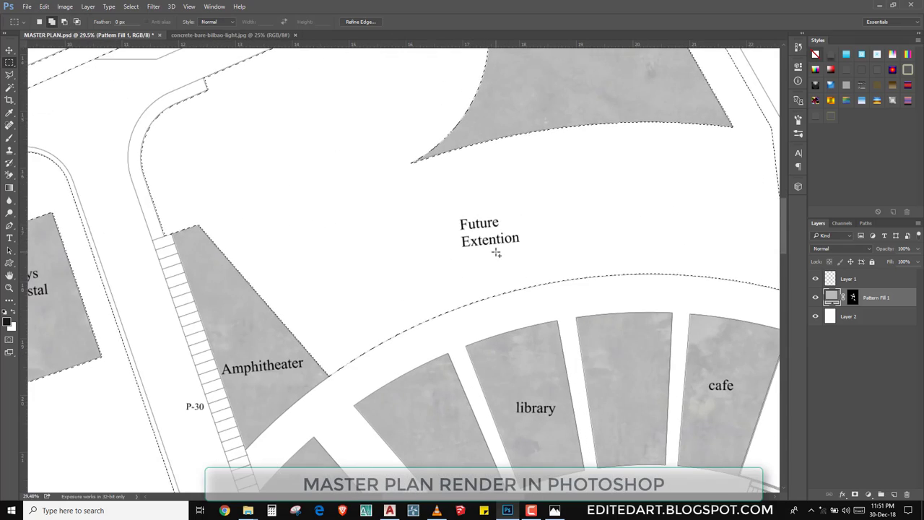
scroll(497, 253, "down", 2)
scroll(520, 325, "down", 2)
scroll(549, 397, "down", 3)
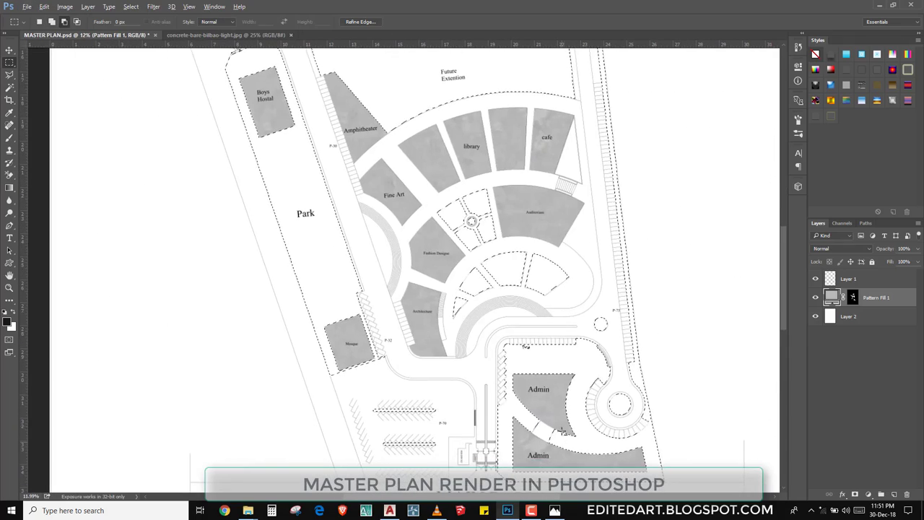
scroll(621, 311, "up", 2)
scroll(621, 303, "up", 4)
scroll(563, 304, "down", 4)
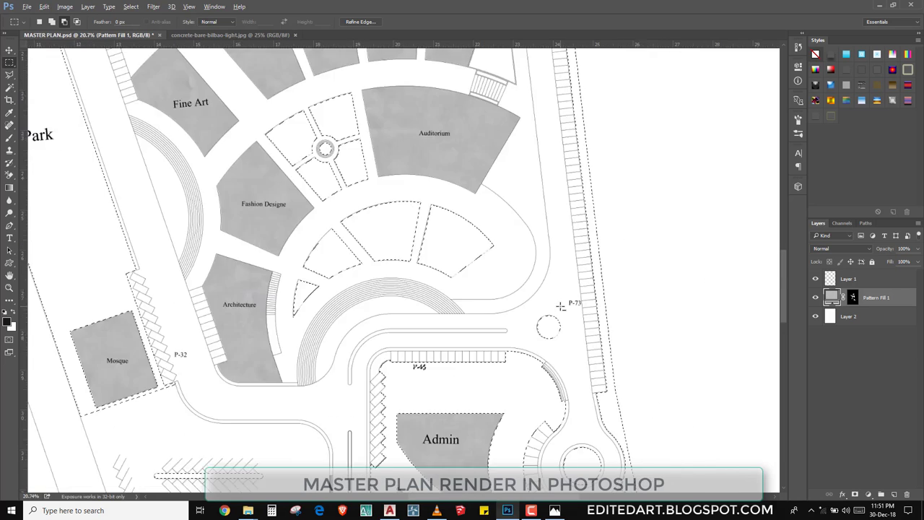
scroll(560, 307, "down", 3)
- Create a Pattern Fill layer with a green grass pattern over the selected lawns
left_click(869, 495)
left_click(845, 312)
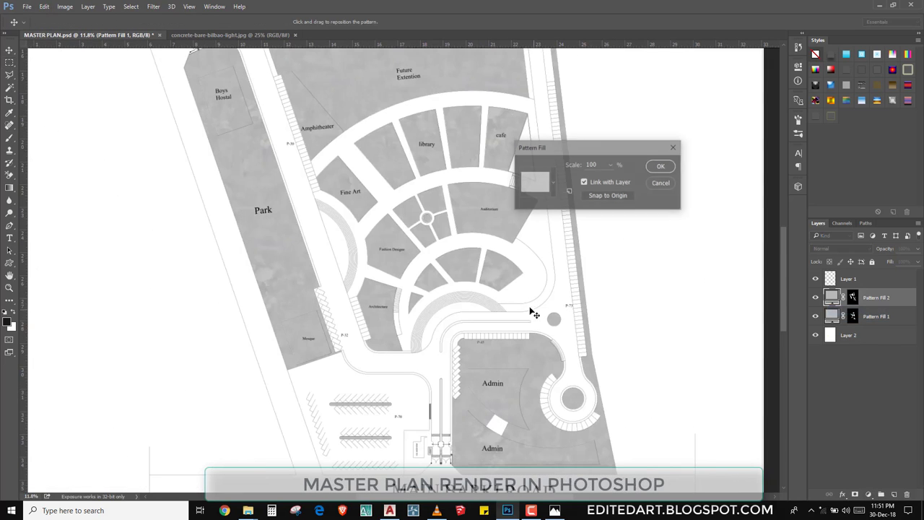
left_click(539, 186)
left_click(438, 242)
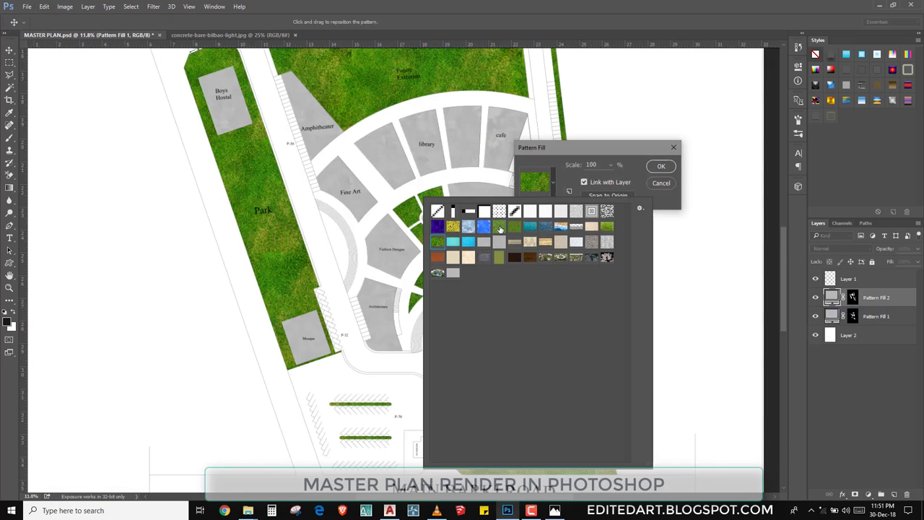
left_click(500, 228)
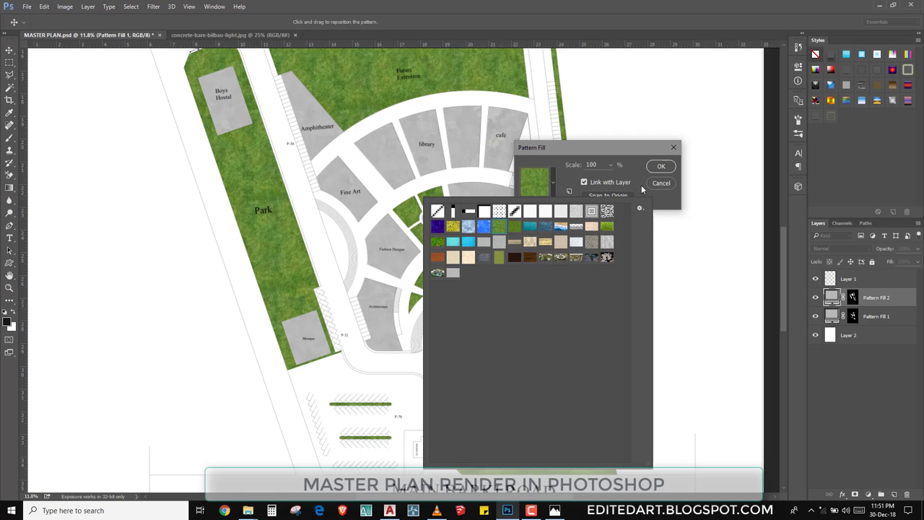
left_click(655, 168)
scroll(434, 180, "up", 1)
scroll(266, 103, "up", 1)
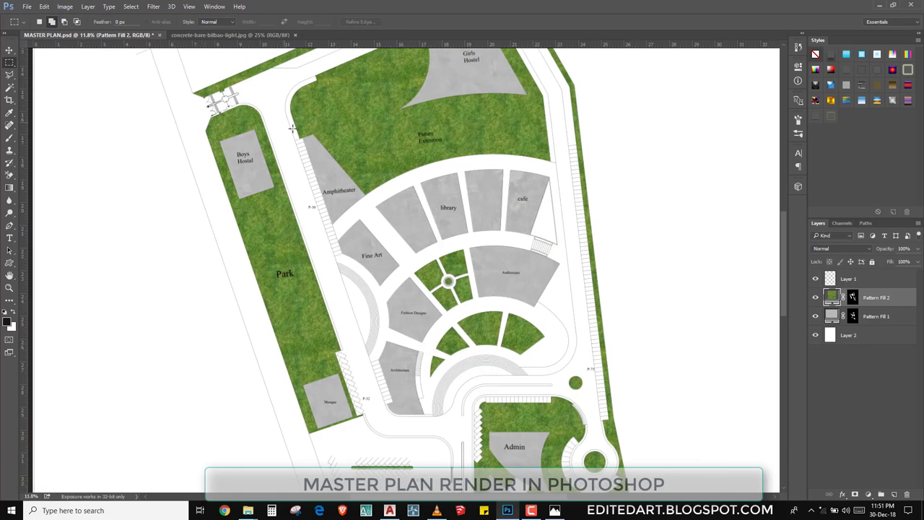
scroll(293, 128, "down", 1)
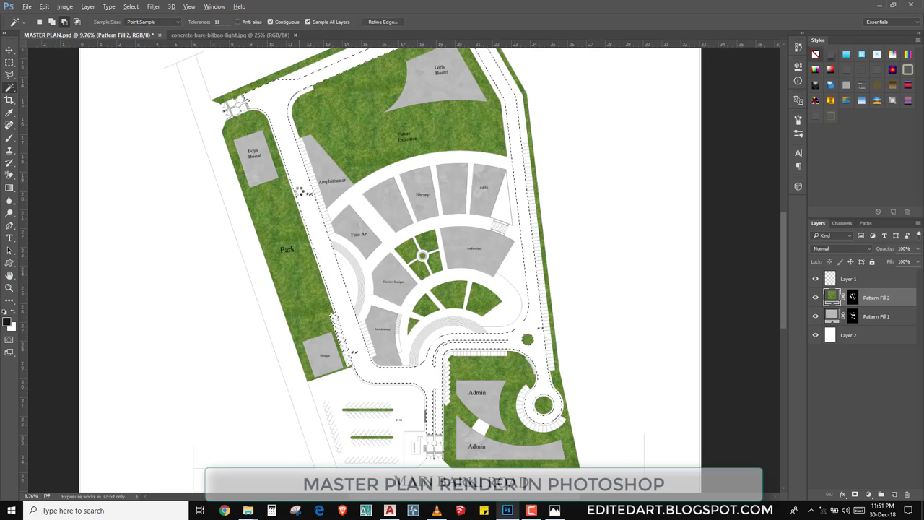
- Add a rectangular marquee around the P-30 label to the road selection
scroll(298, 189, "up", 3)
scroll(289, 185, "up", 3)
scroll(275, 177, "up", 2)
key("m")
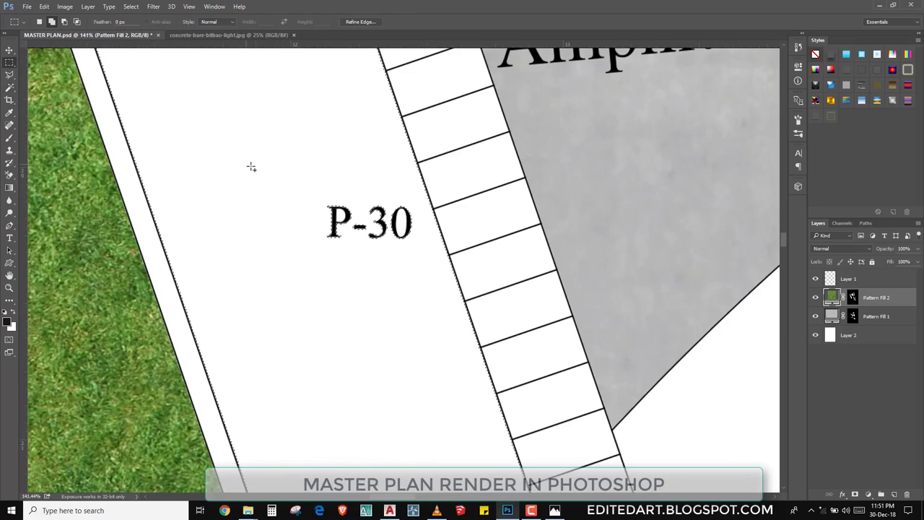
left_click_drag(251, 167, 419, 247)
scroll(320, 206, "down", 2)
scroll(320, 207, "down", 5)
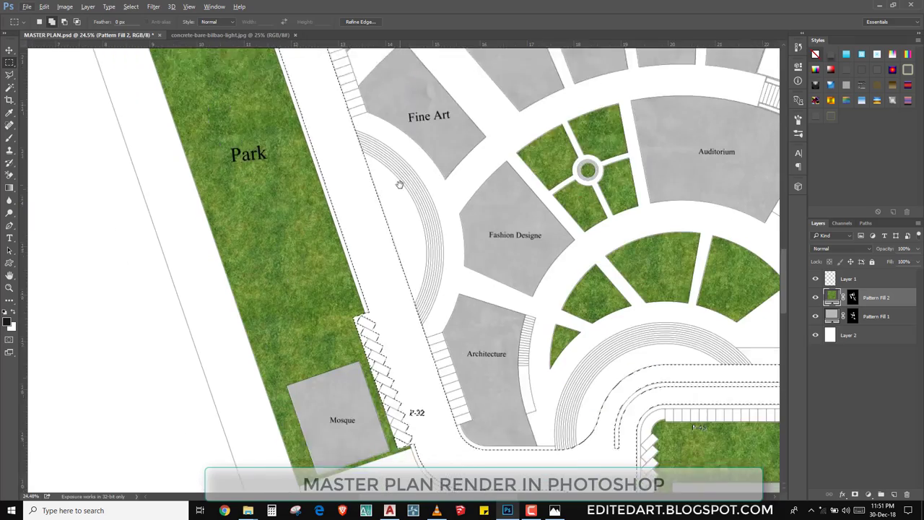
scroll(399, 184, "down", 5)
scroll(405, 249, "up", 3)
scroll(336, 270, "up", 1)
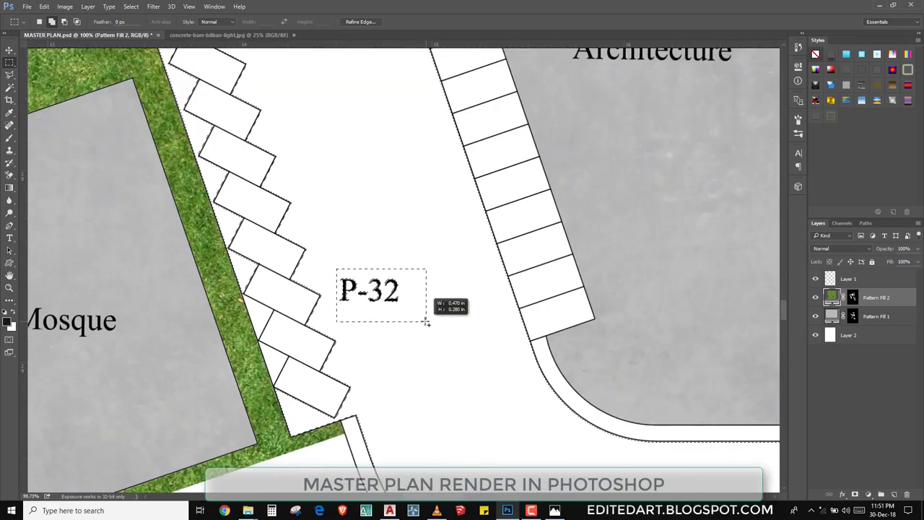
scroll(399, 351, "down", 4)
scroll(404, 289, "down", 3)
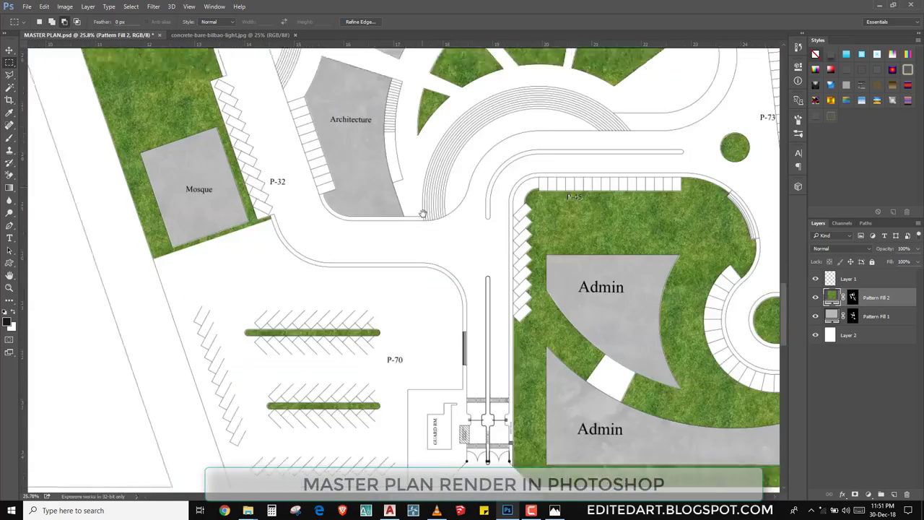
- Navigate to the P-32, Admin parking, Park, Fine Art and Auditorium areas
mouse_move(426, 242)
left_mouse_down()
mouse_move(431, 270)
mouse_move(289, 359)
left_mouse_up()
scroll(580, 198, "up", 3)
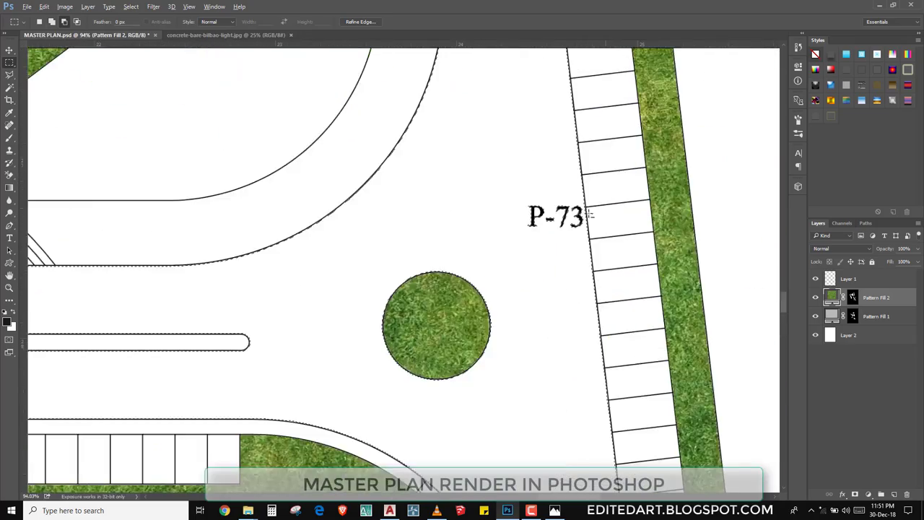
scroll(579, 197, "up", 3)
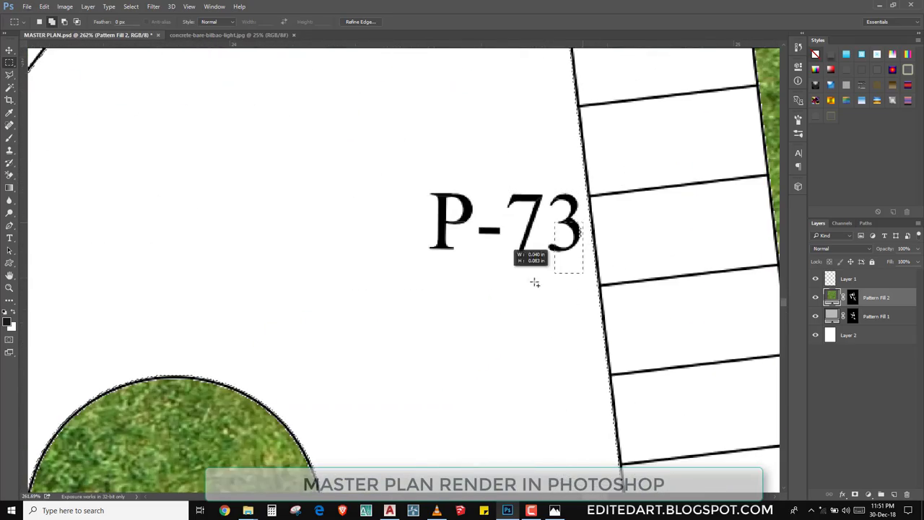
scroll(535, 283, "down", 3)
scroll(498, 278, "down", 2)
scroll(462, 347, "up", 1)
scroll(480, 403, "up", 1)
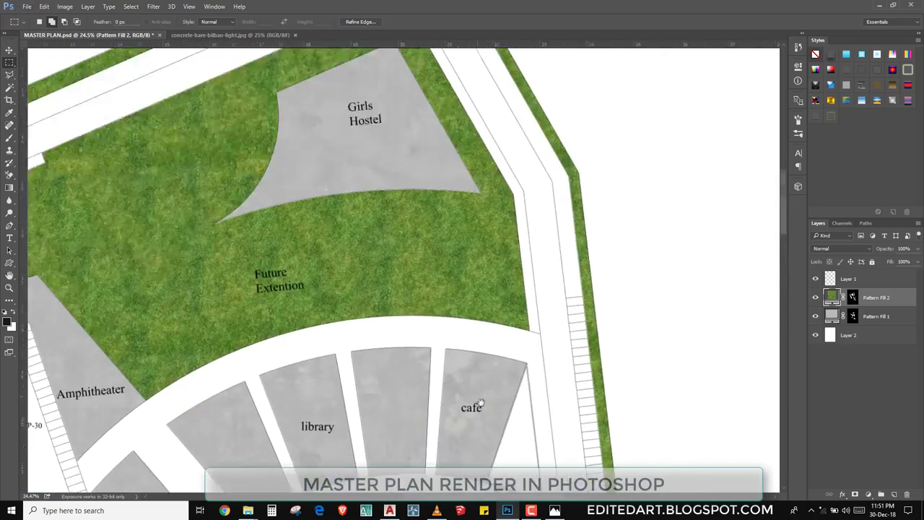
scroll(480, 402, "down", 2)
scroll(505, 258, "up", 2)
mouse_move(467, 303)
left_mouse_down()
mouse_move(400, 262)
mouse_move(388, 173)
left_mouse_up()
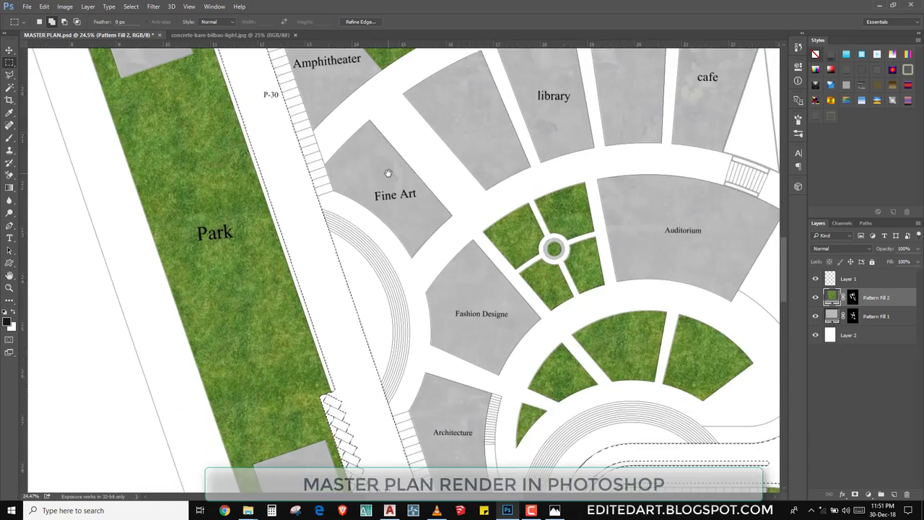
scroll(388, 173, "down", 2)
scroll(426, 196, "down", 2)
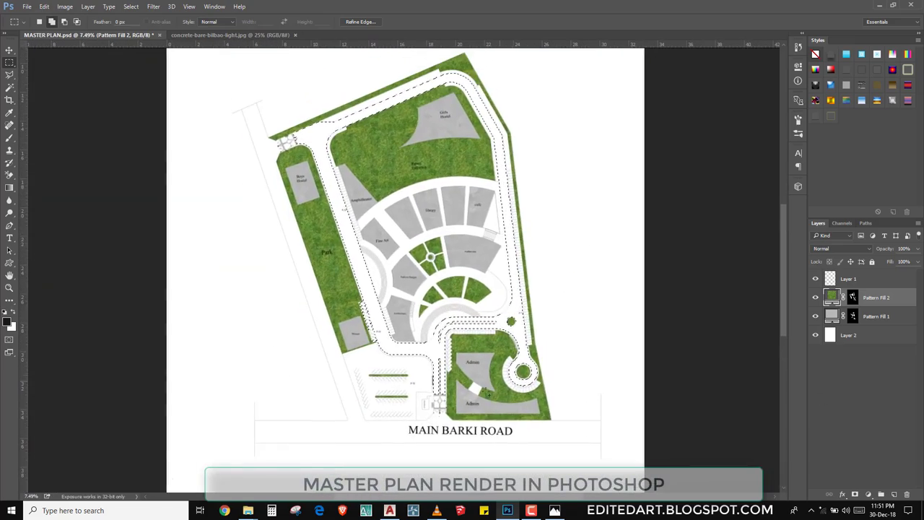
scroll(389, 445, "up", 2)
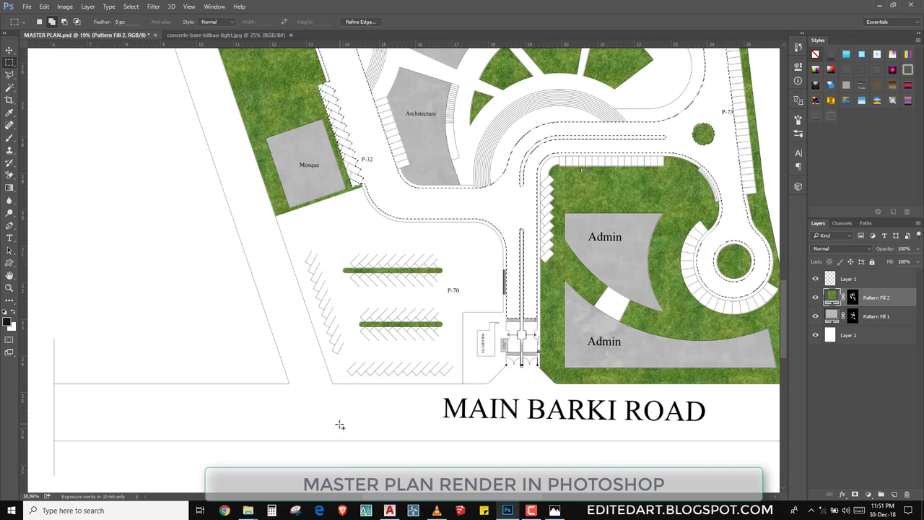
- Add the MAIN BARKI ROAD strip to the road selection with the Rectangular Marquee
right_click(10, 87)
left_click(58, 81)
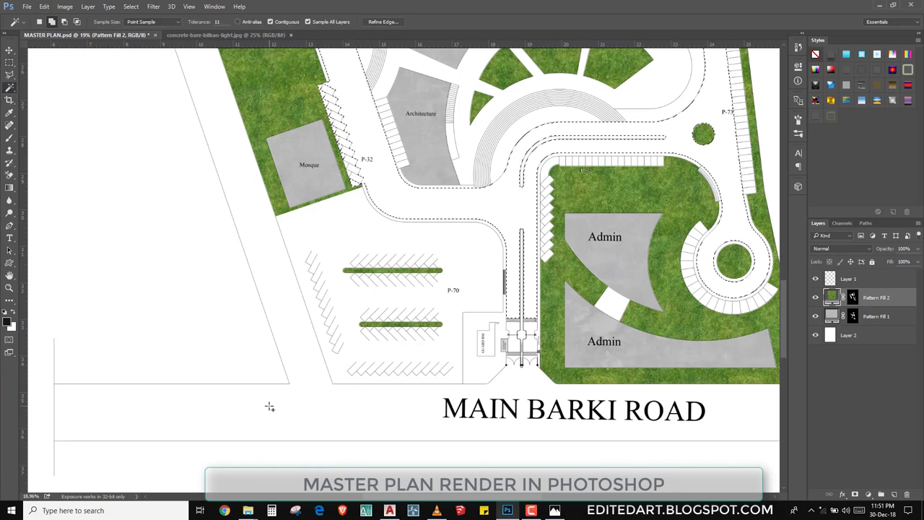
scroll(633, 446, "up", 2)
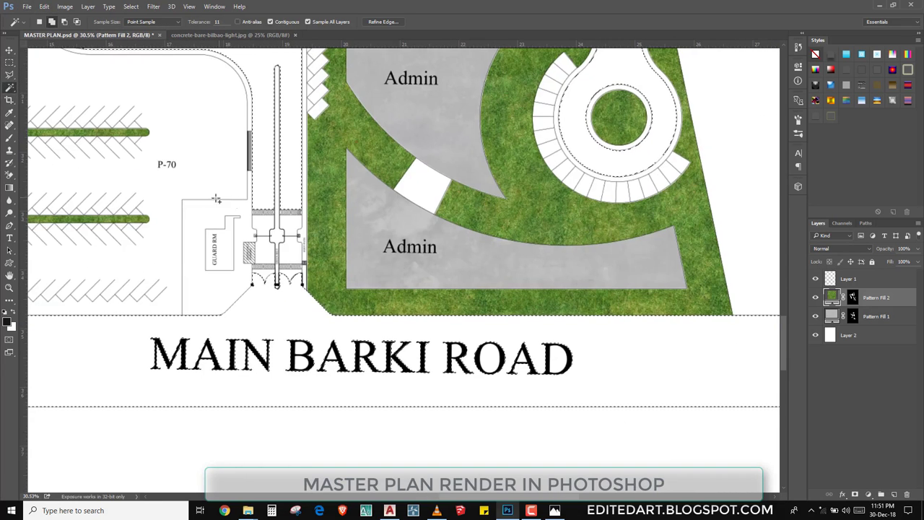
left_click(8, 65)
left_click_drag(585, 400, 585, 401)
scroll(585, 401, "down", 5)
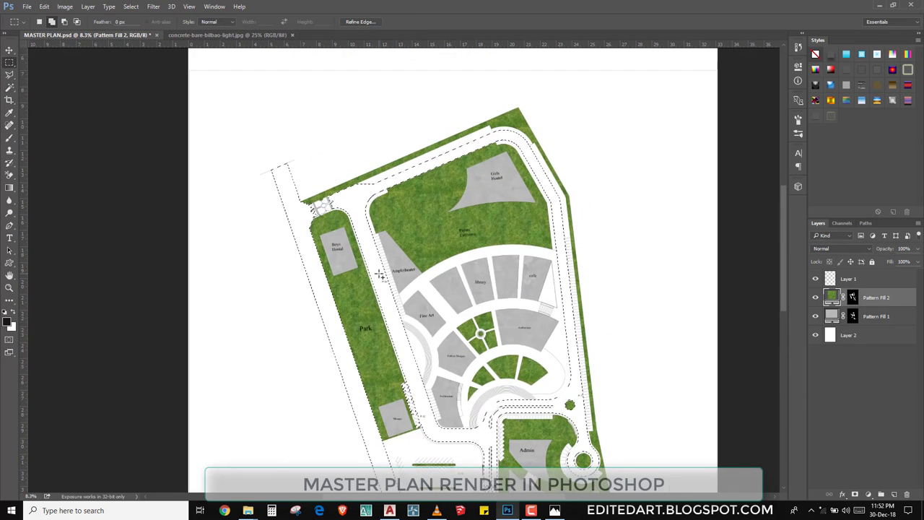
scroll(379, 275, "down", 2)
scroll(310, 94, "up", 3)
scroll(257, 110, "up", 2)
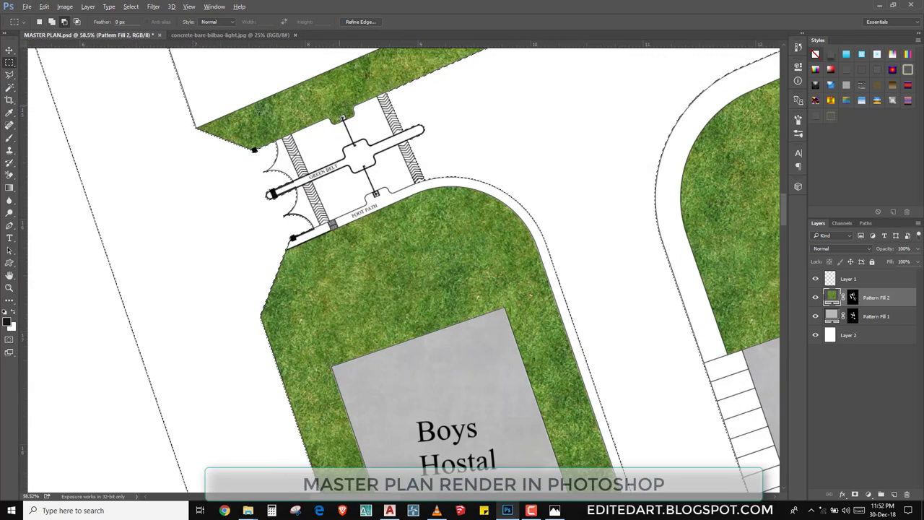
- Switch back to the Magic Wand and zoom around to check the road selection
key("w")
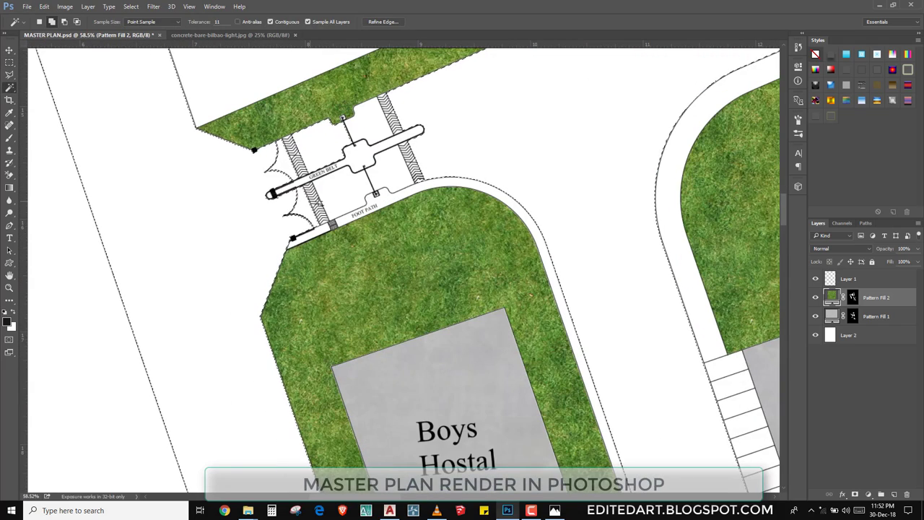
scroll(363, 137, "down", 2)
scroll(362, 137, "down", 2)
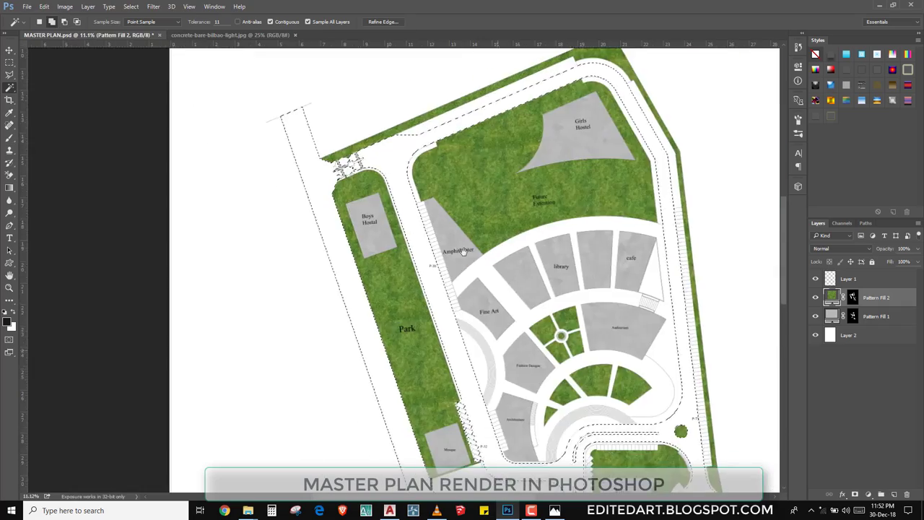
scroll(434, 289, "down", 3)
scroll(577, 434, "up", 2)
scroll(596, 477, "up", 3)
scroll(596, 477, "up", 2)
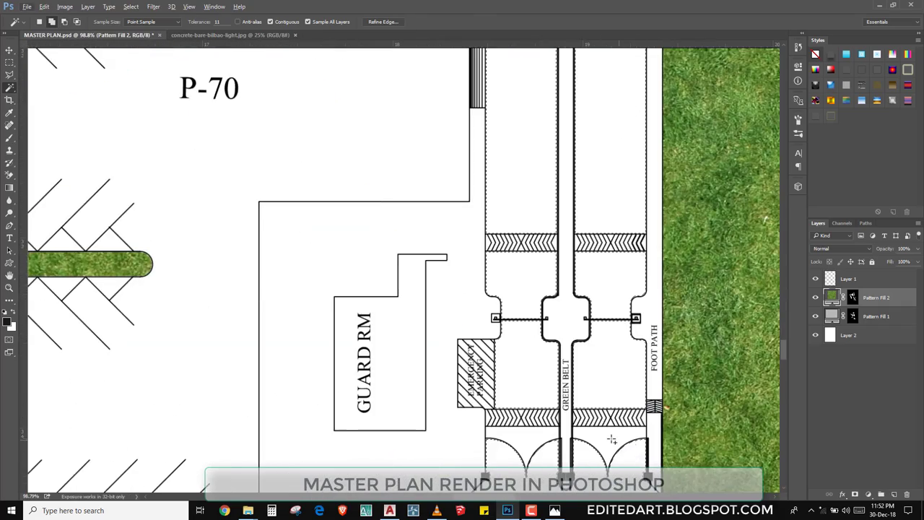
scroll(511, 220, "down", 2)
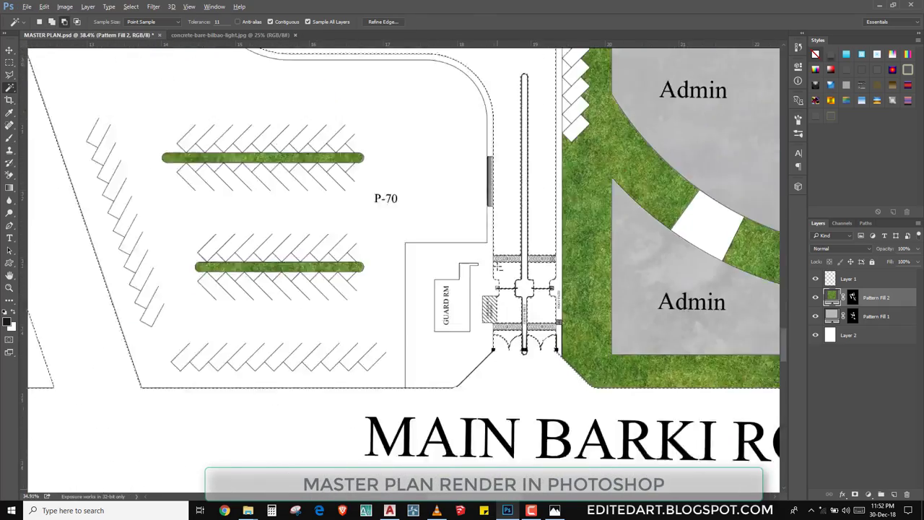
scroll(511, 220, "down", 3)
scroll(511, 220, "down", 2)
scroll(439, 268, "up", 3)
scroll(439, 268, "down", 2)
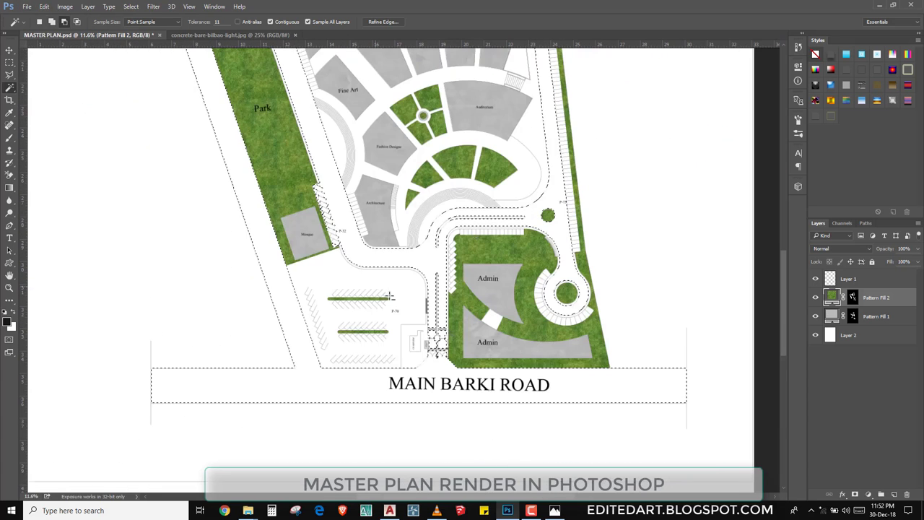
- Fill the selected roads with a darker grey concrete Pattern Fill layer
left_click(869, 494)
left_click(854, 306)
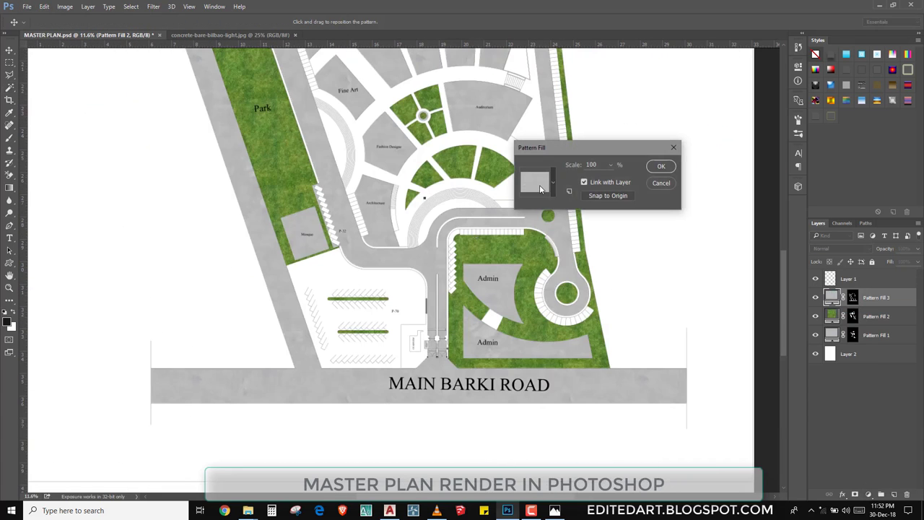
left_click(549, 182)
left_click(593, 246)
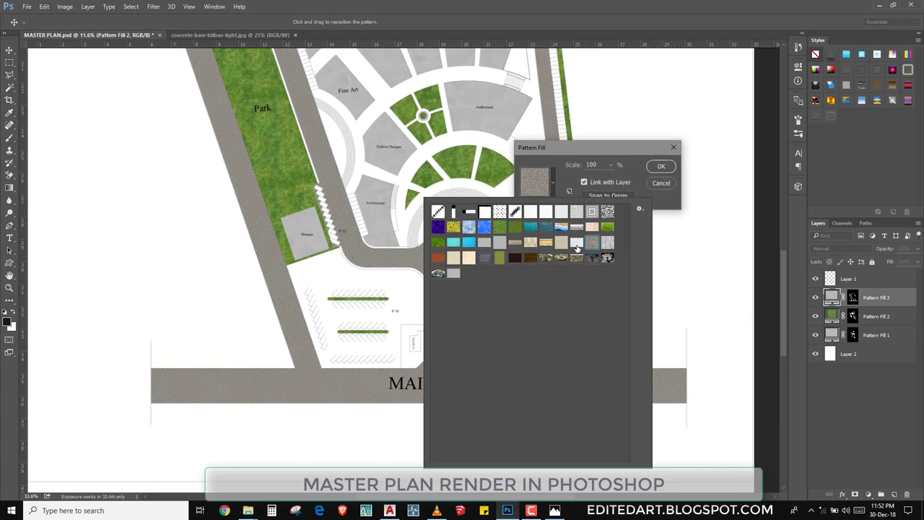
left_click(661, 166)
left_click(661, 166)
- Browse and preview the CONCRETE texture results, settling on Arch_056_017_concrete
left_click(253, 462)
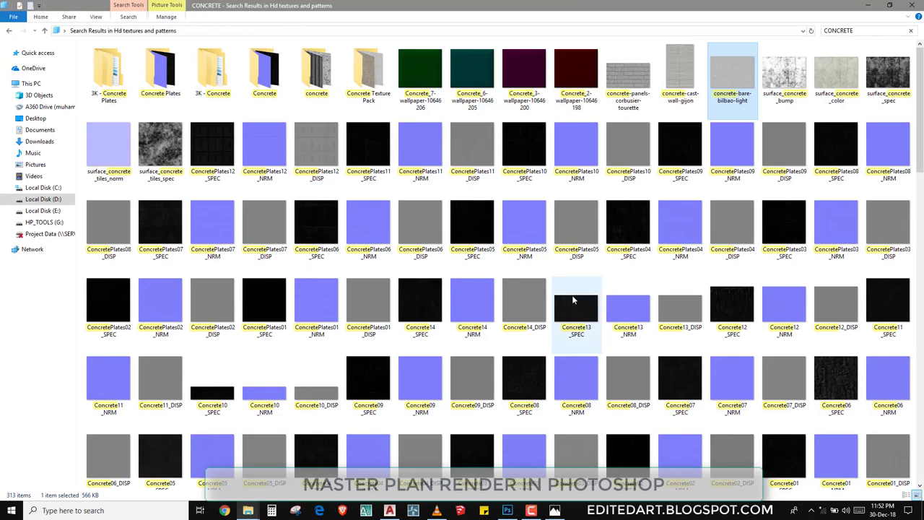
left_click(575, 300)
scroll(725, 351, "down", 5)
scroll(724, 351, "down", 5)
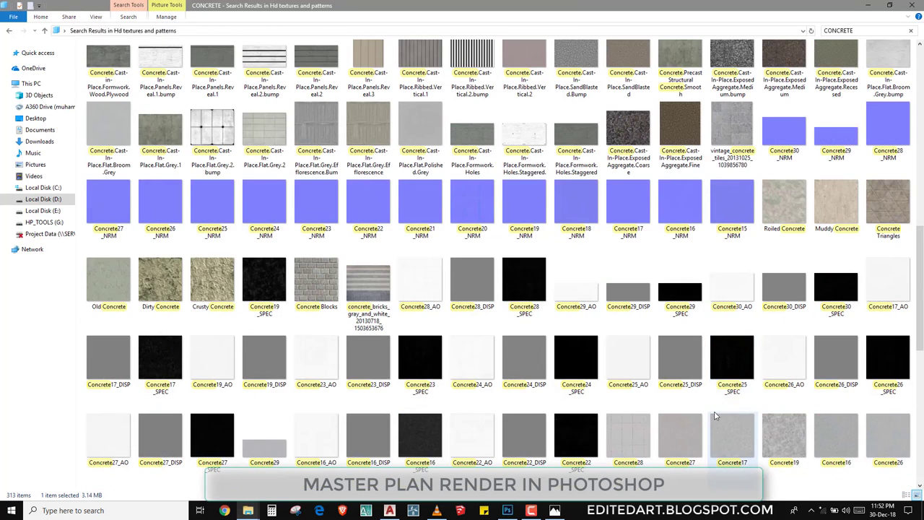
scroll(715, 416, "down", 5)
scroll(435, 302, "down", 5)
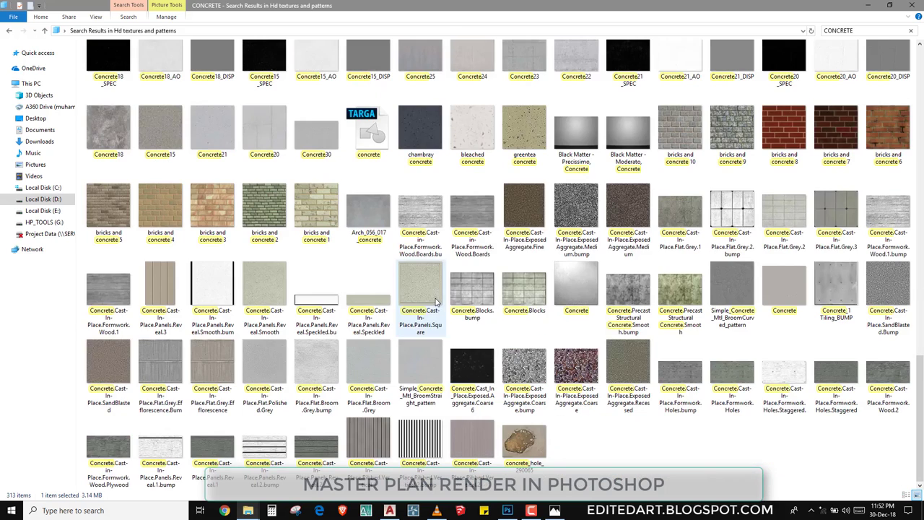
left_click(271, 379)
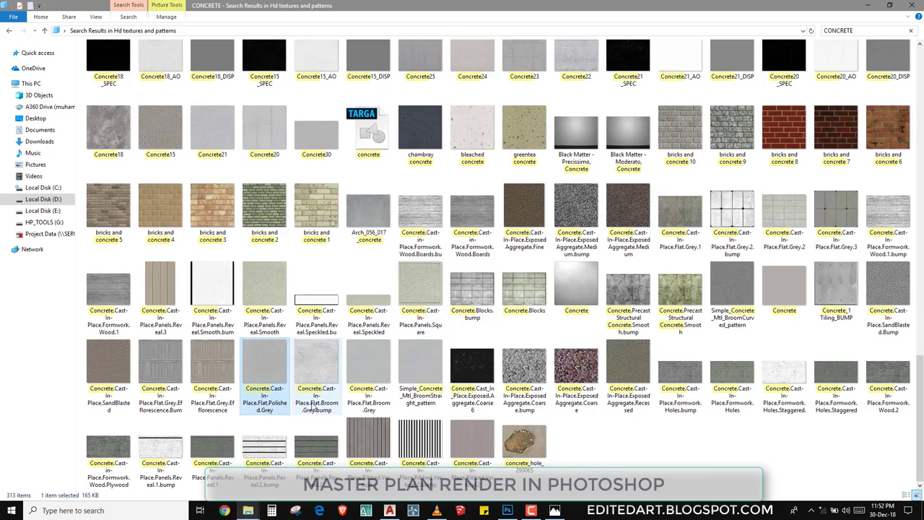
left_click(467, 463)
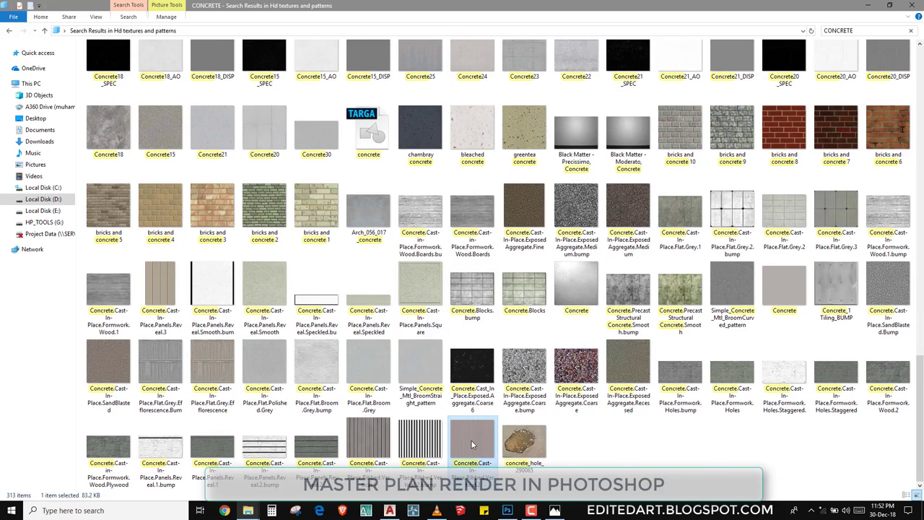
double_click(473, 444)
left_click(913, 6)
left_click(361, 229)
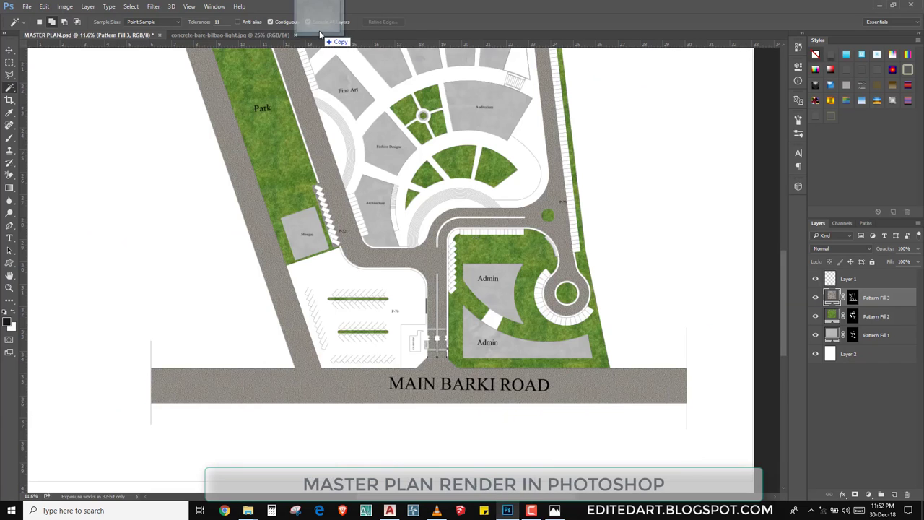
- Open Arch_056_017_concrete in Photoshop and define it as a pattern
left_click_drag(507, 511, 311, 32)
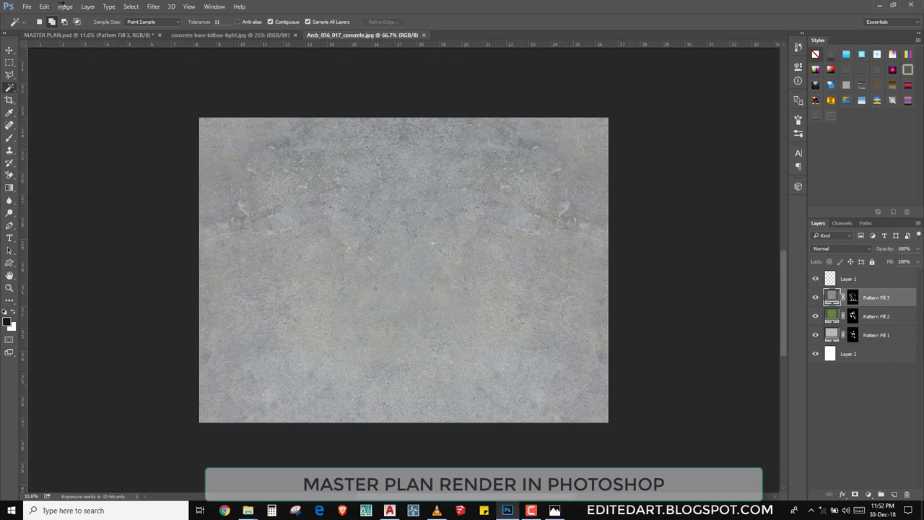
left_click(44, 6)
left_click(72, 244)
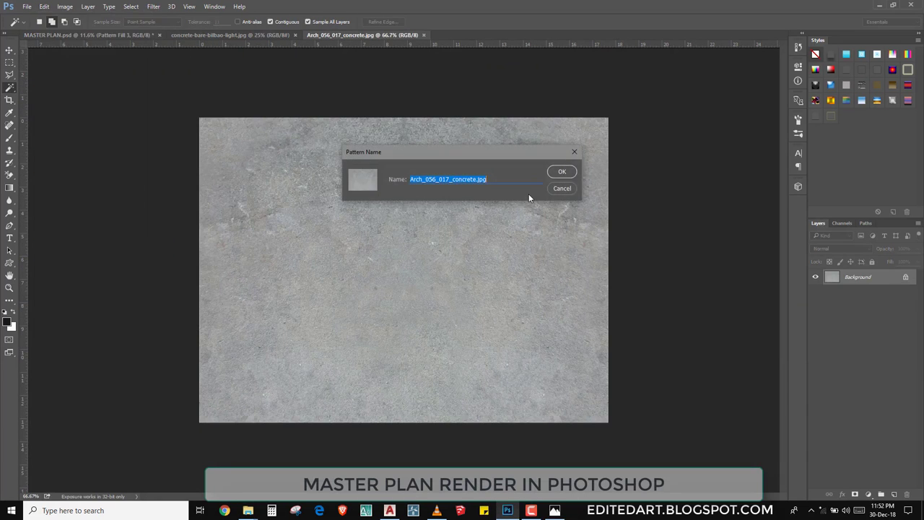
key("Return")
mouse_move(247, 511)
left_click(247, 466)
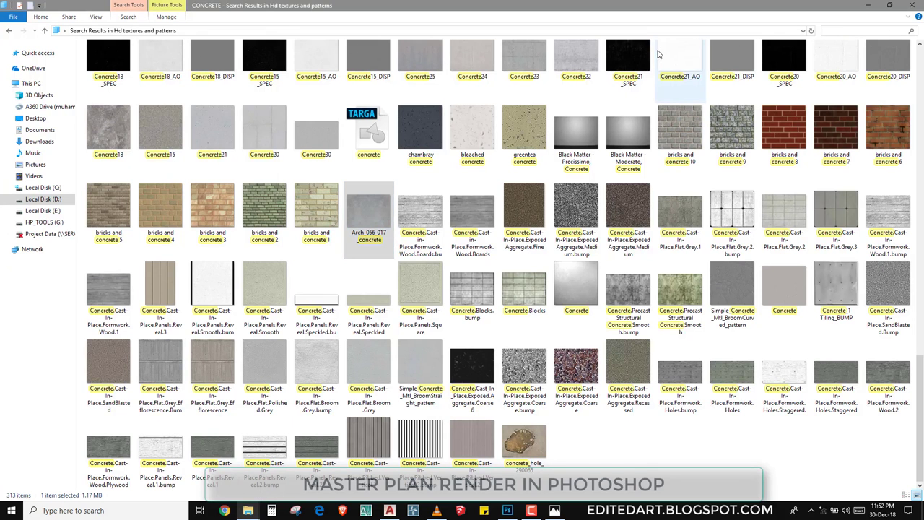
- Clear the CONCRETE search and preview image 1(6) and the chevron pattern
left_click(912, 30)
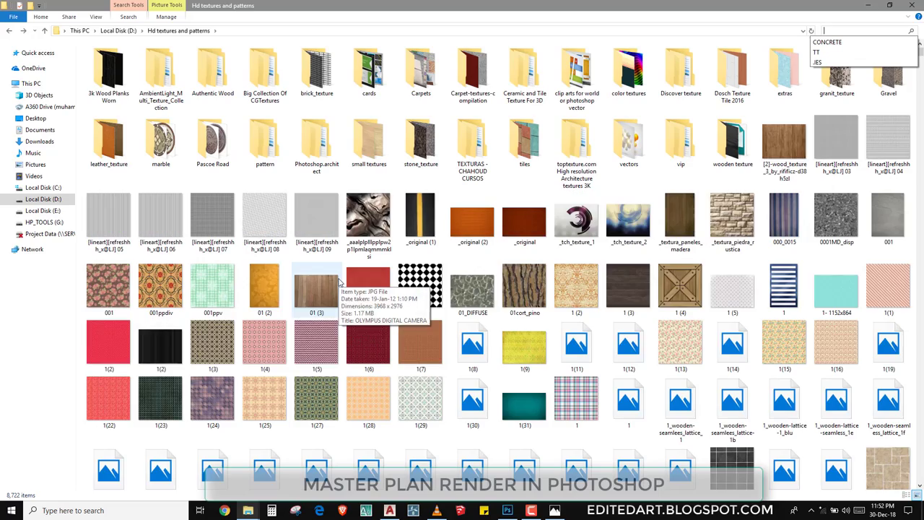
left_click(367, 342)
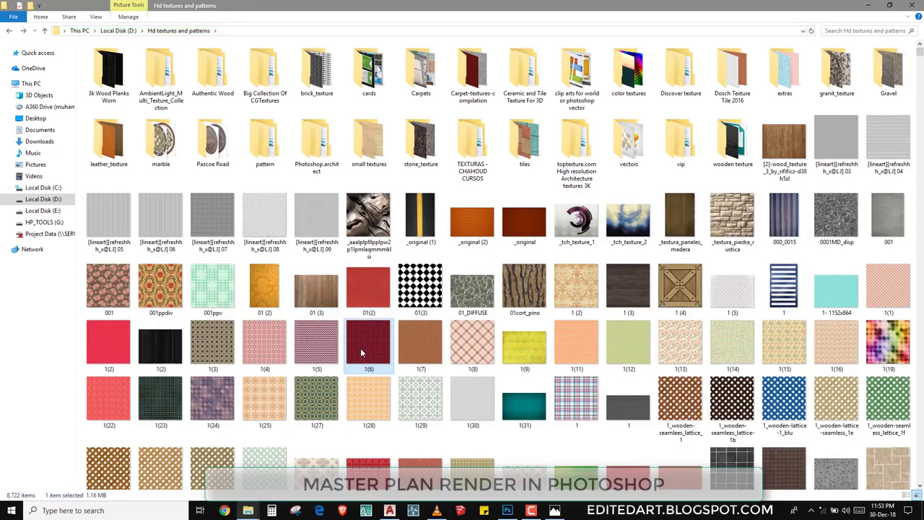
double_click(360, 348)
key("Left")
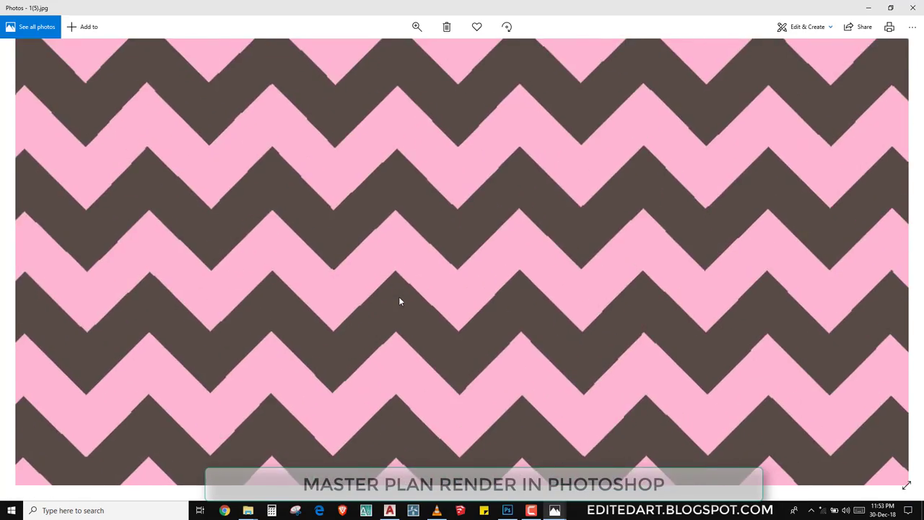
key("alt+F4")
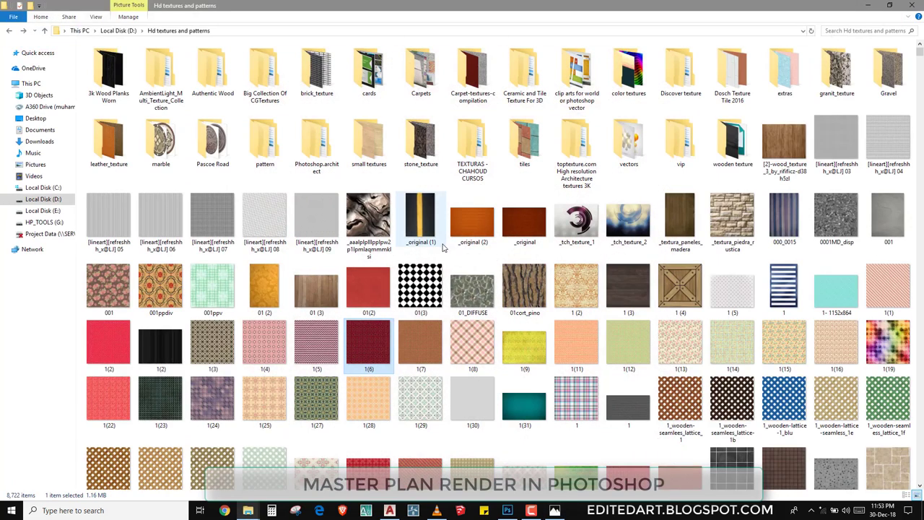
- Show the Hd textures and patterns folder's properties on Local Disk (D:)
left_click(122, 30)
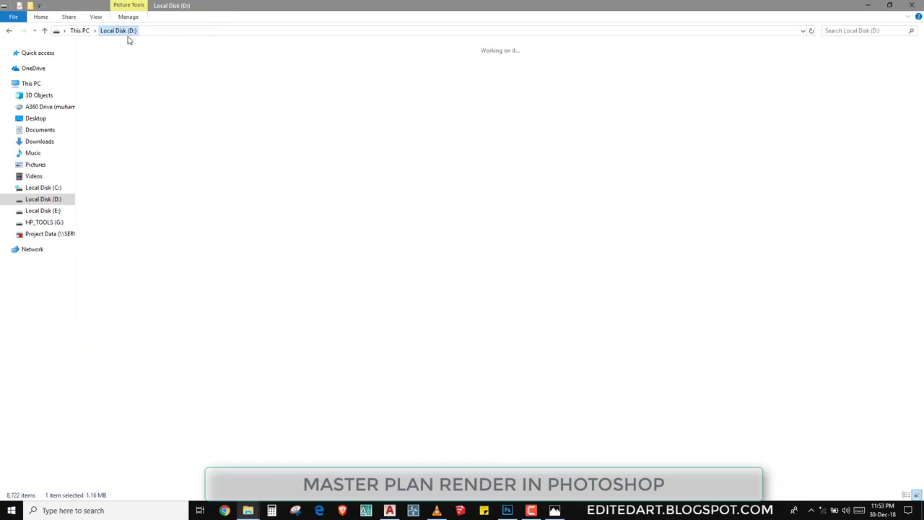
right_click(441, 76)
left_click(478, 334)
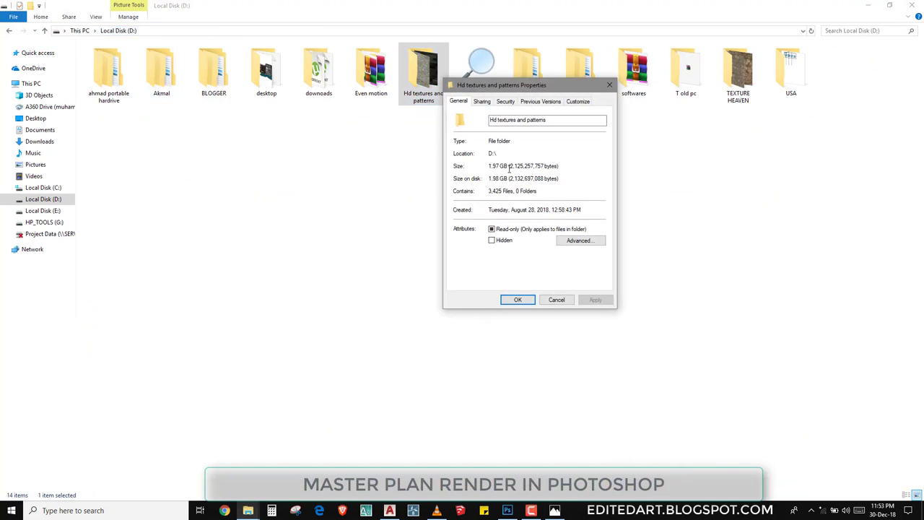
left_click(912, 5)
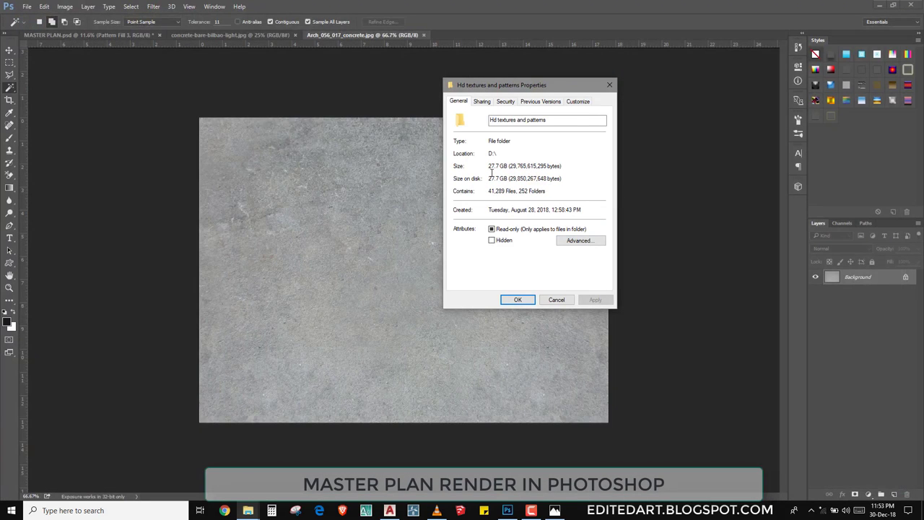
- Define the bilbao concrete texture as a pattern and return to MASTER PLAN
left_click(609, 85)
left_click(11, 52)
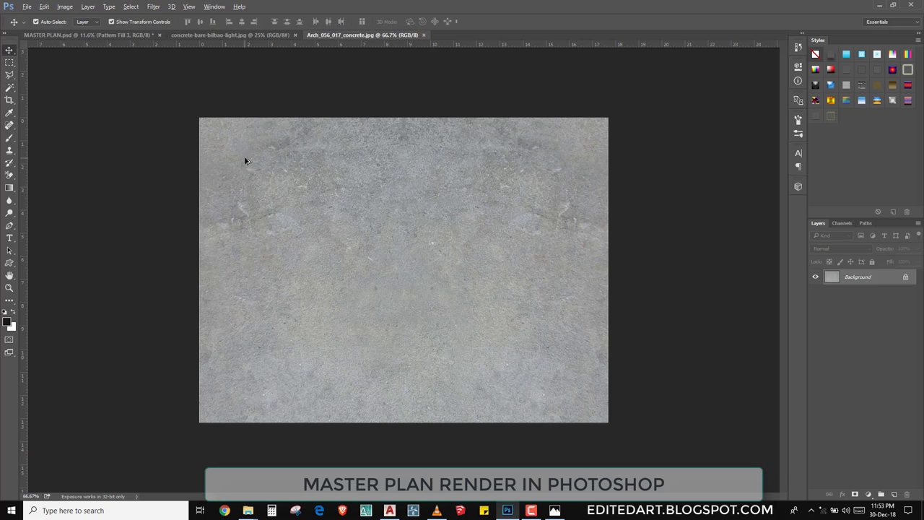
left_click(44, 6)
left_click(65, 248)
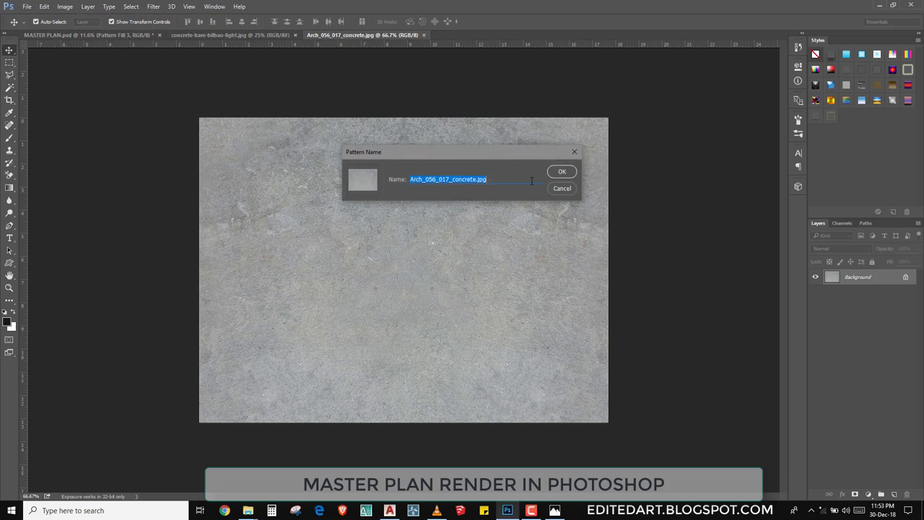
left_click(563, 172)
left_click(247, 36)
left_click(87, 35)
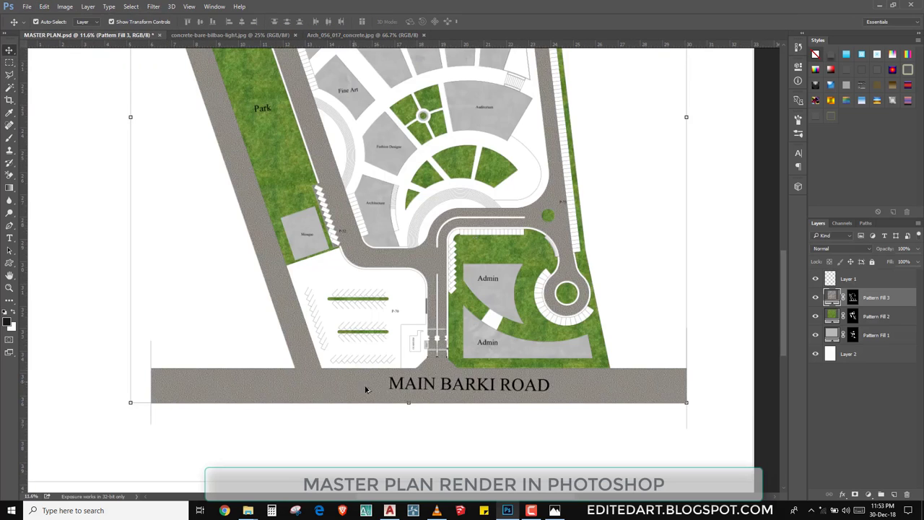
- Apply the new concrete pattern to Pattern Fill 3 at scale 150 and shift its tiles
double_click(832, 297)
left_click(553, 182)
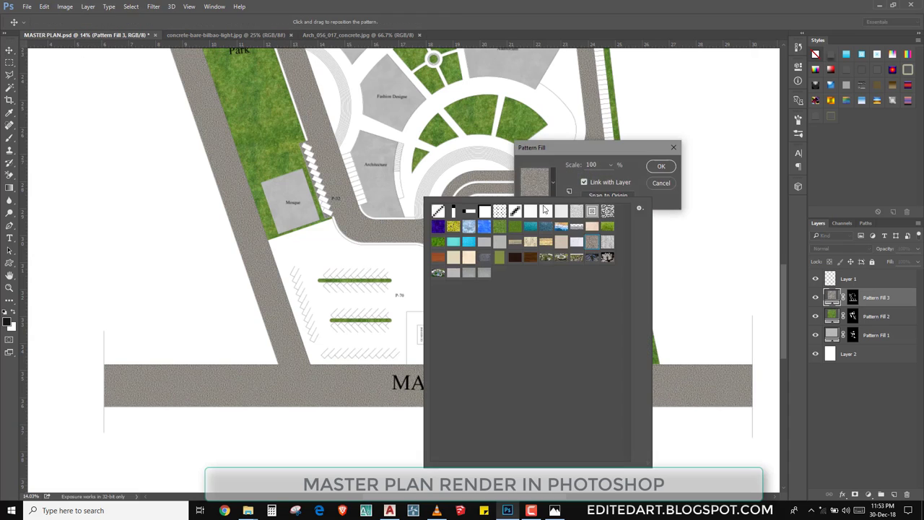
left_click(486, 275)
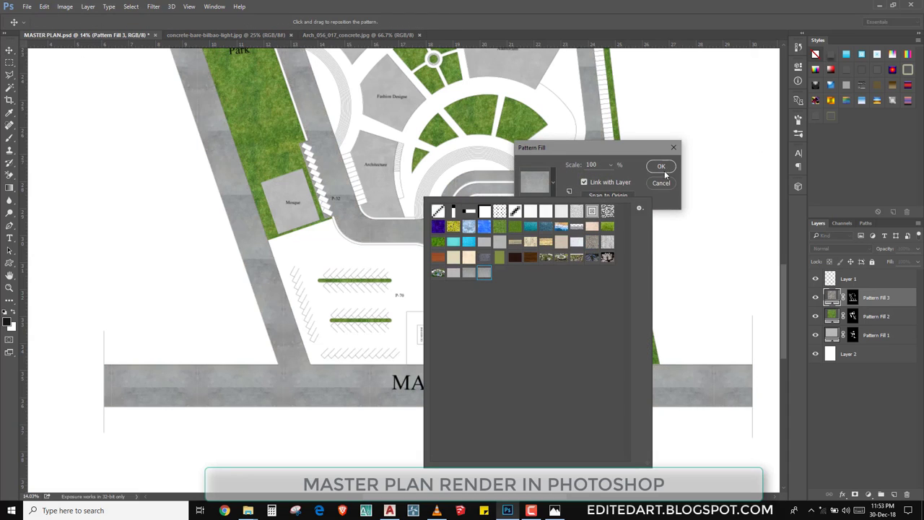
left_click(661, 168)
double_click(832, 298)
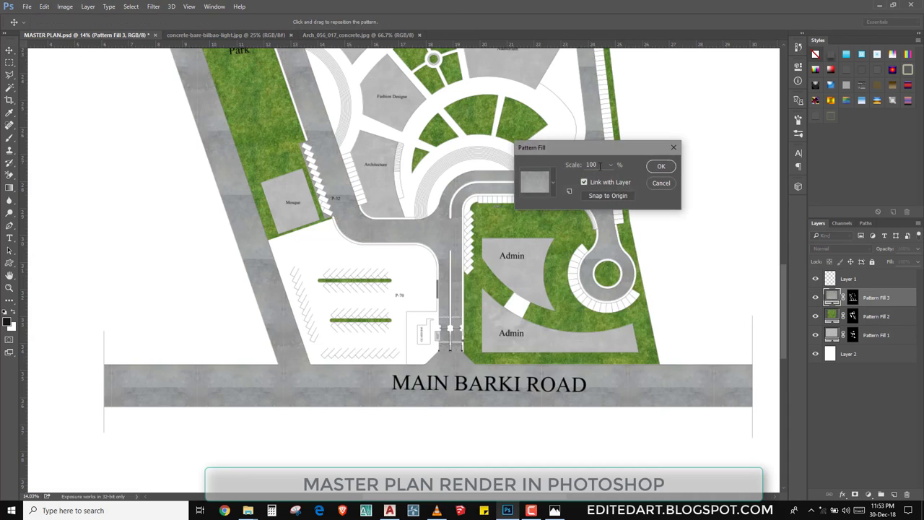
type("150")
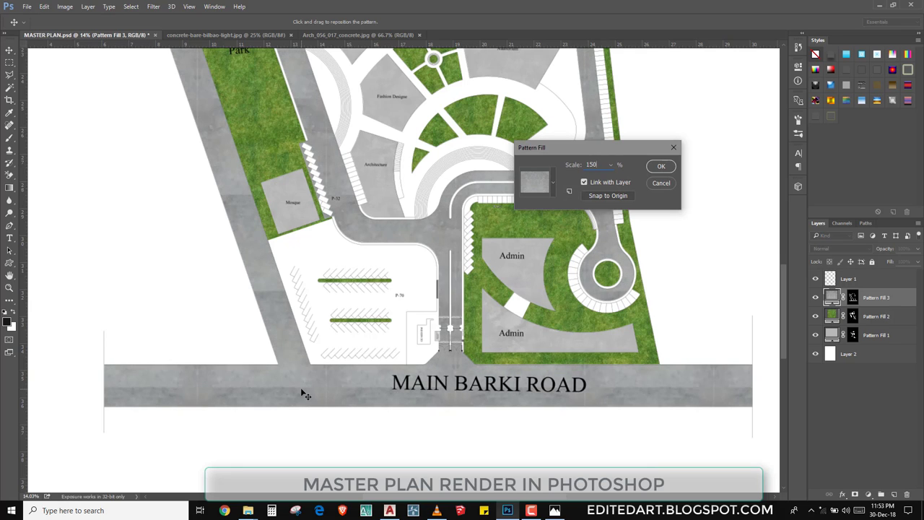
left_click_drag(303, 393, 376, 400)
- Switch the road fill to the darker stained concrete, rescale, realign tiles and apply
left_click(536, 185)
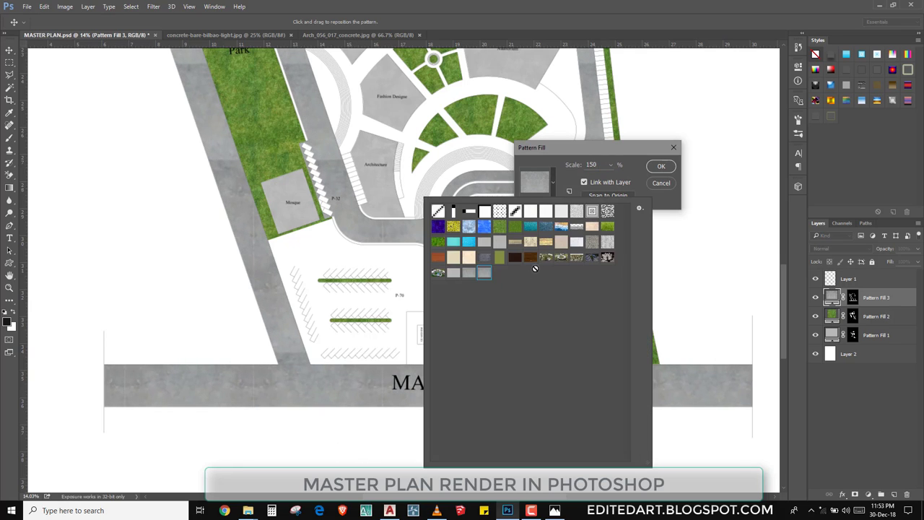
left_click(453, 273)
left_click(471, 275)
left_click(610, 164)
type("200")
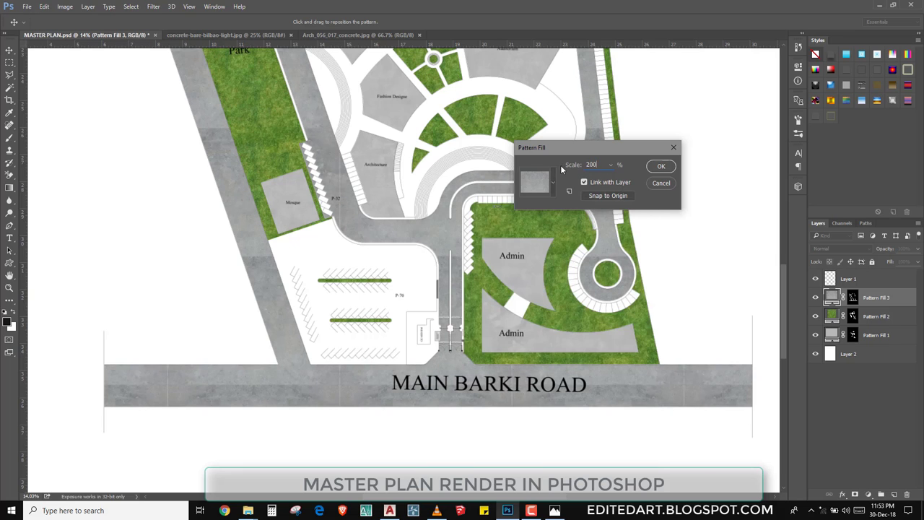
left_click_drag(354, 397, 341, 421)
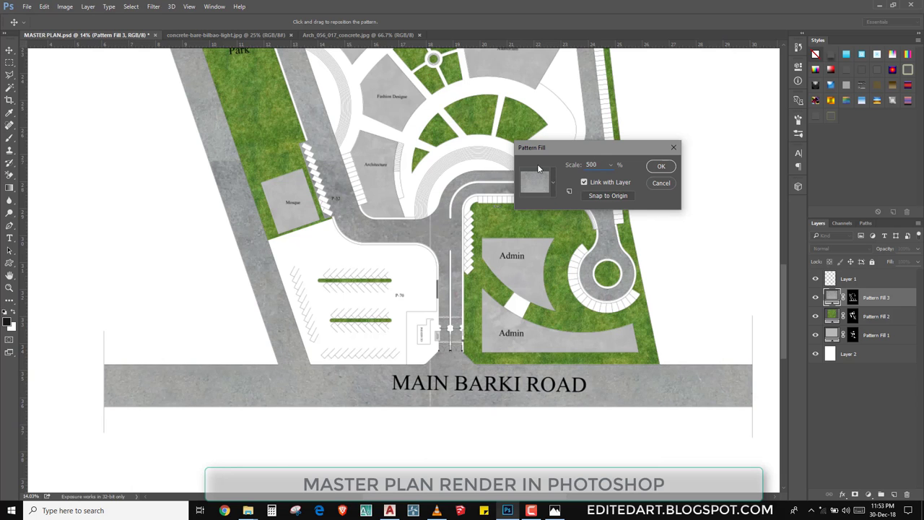
left_click(660, 166)
- Pick the Magic Wand and zoom around the plan to inspect the white plaza areas
scroll(510, 398, "up", 2)
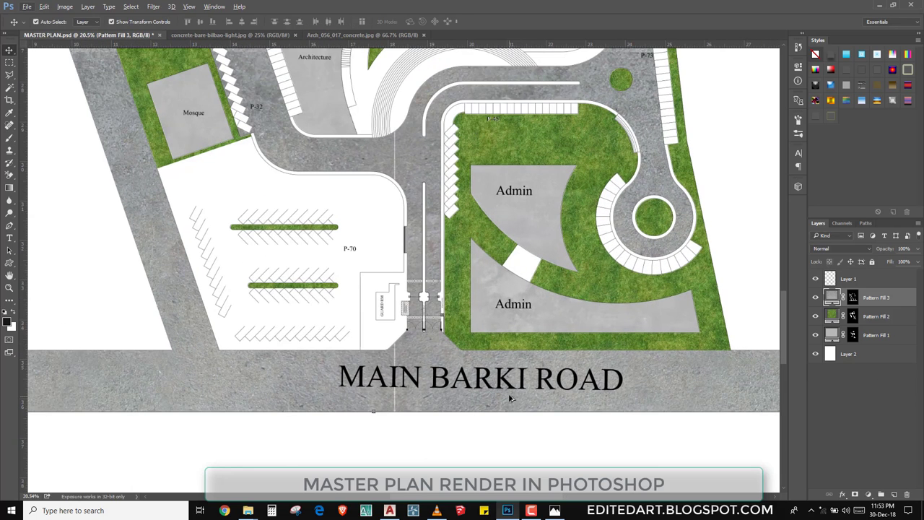
scroll(382, 383, "down", 3)
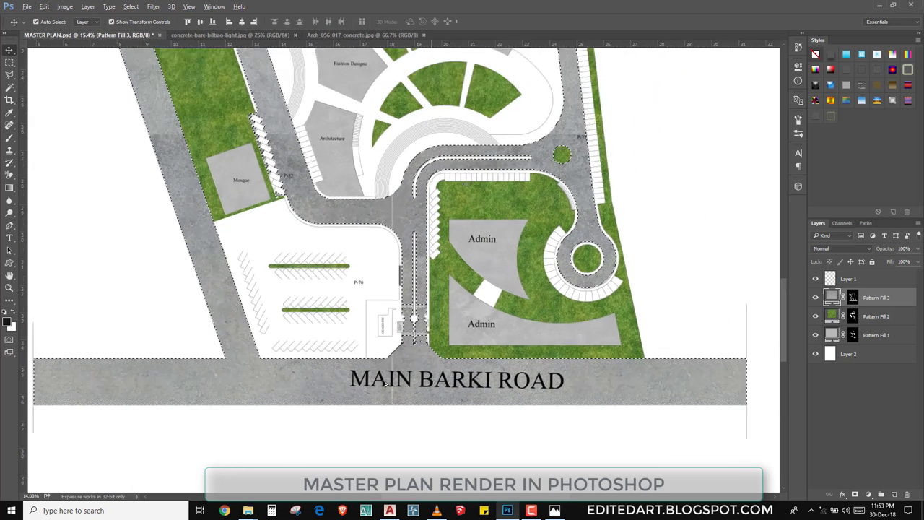
scroll(412, 336, "up", 2)
scroll(412, 336, "up", 5)
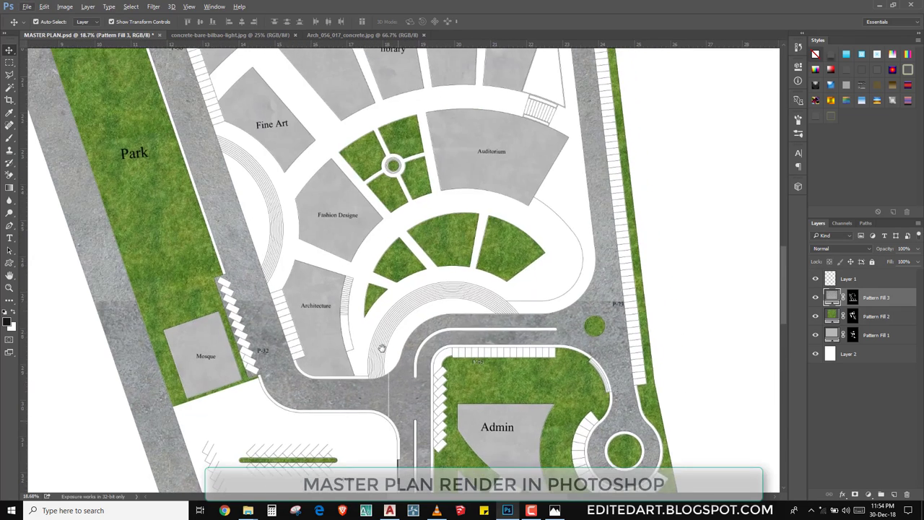
left_click(10, 87)
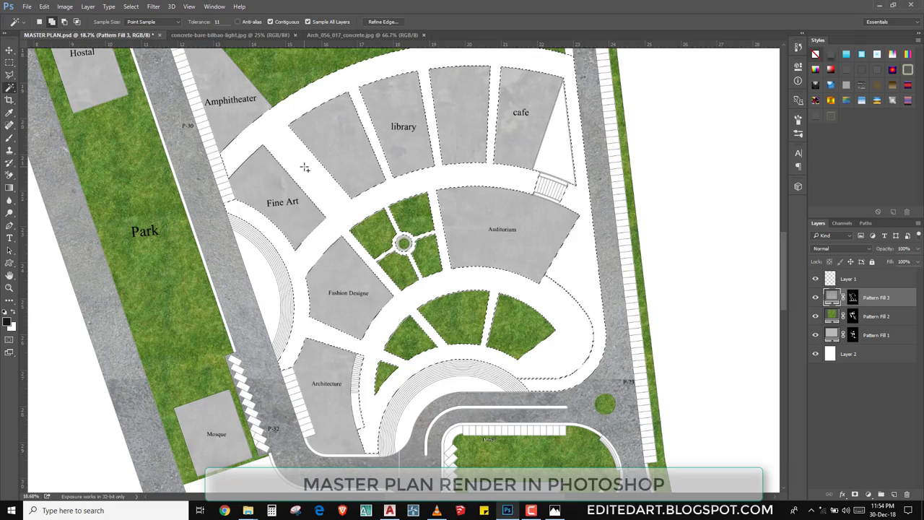
scroll(304, 167, "down", 3)
scroll(327, 147, "up", 2)
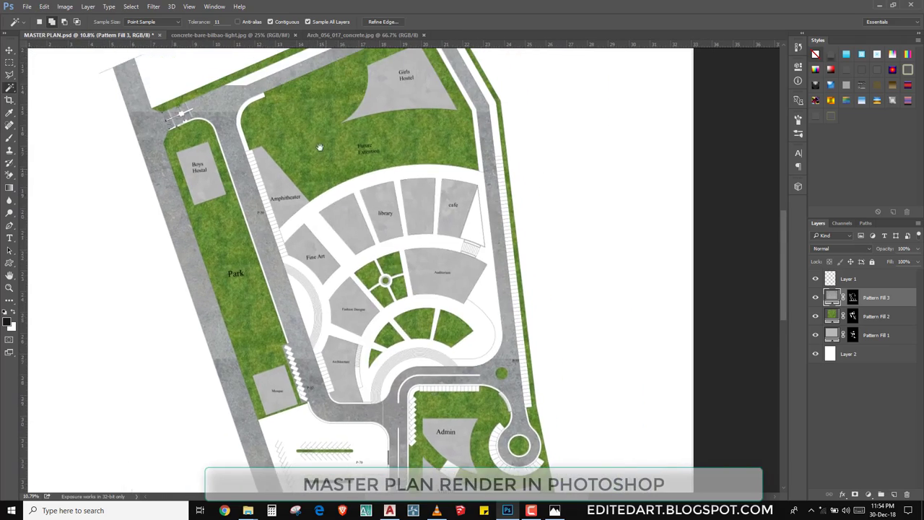
scroll(336, 143, "up", 2)
scroll(345, 138, "up", 2)
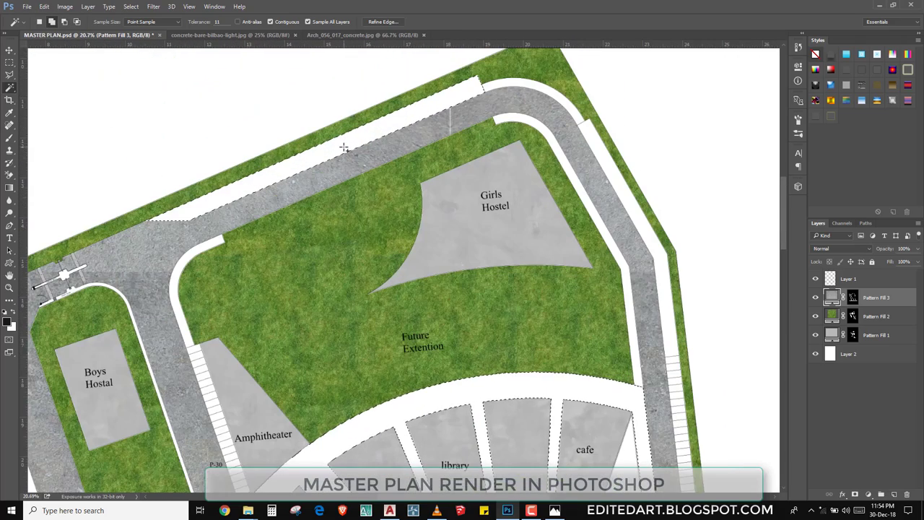
scroll(344, 148, "down", 3)
scroll(368, 202, "down", 3)
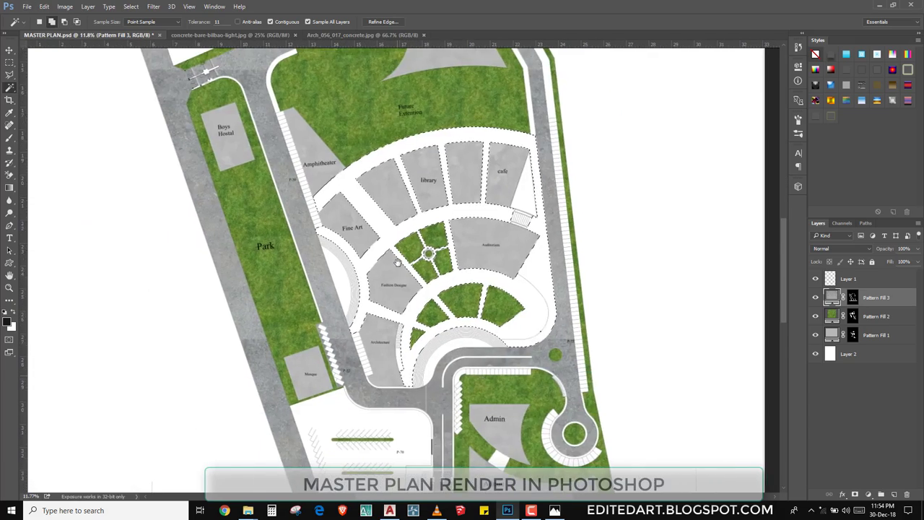
scroll(398, 257, "up", 1)
scroll(399, 257, "up", 3)
key("ctrl+d")
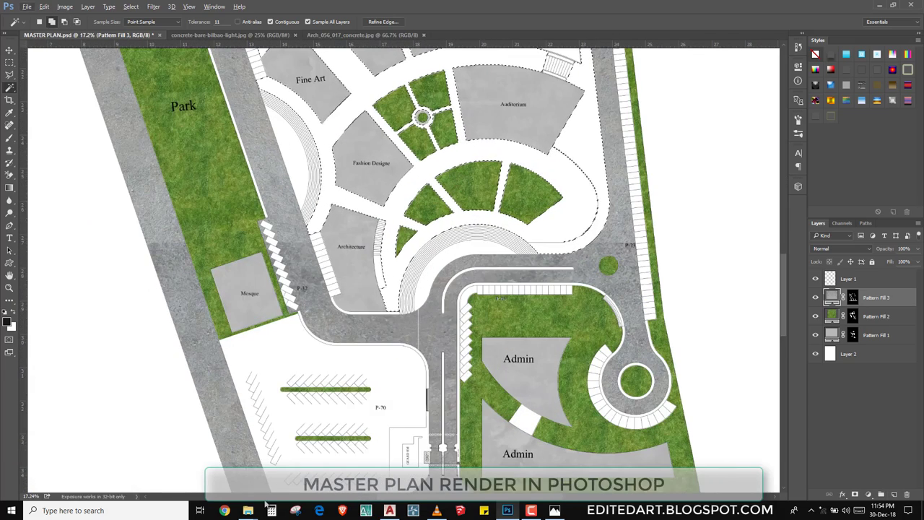
- Search the Hd textures and patterns folder on Local Disk (D:) for WOODEN textures
left_click(275, 480)
left_click(43, 198)
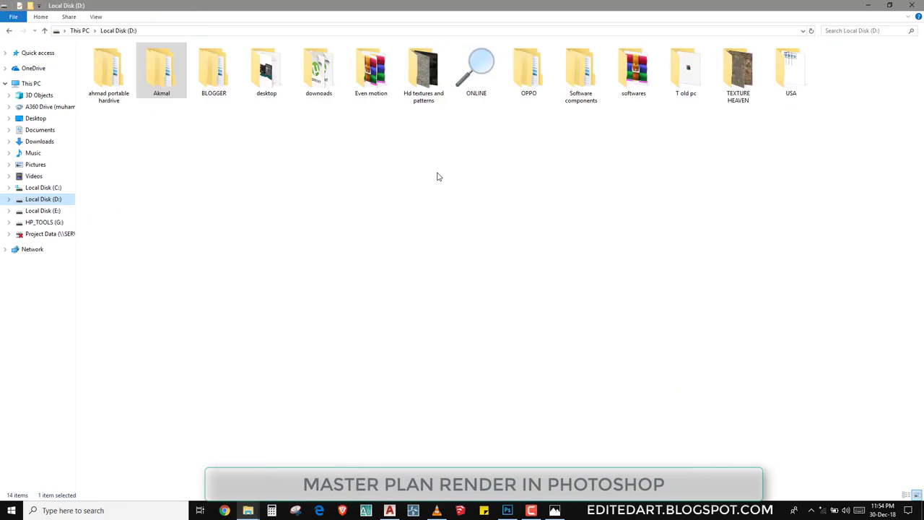
double_click(436, 89)
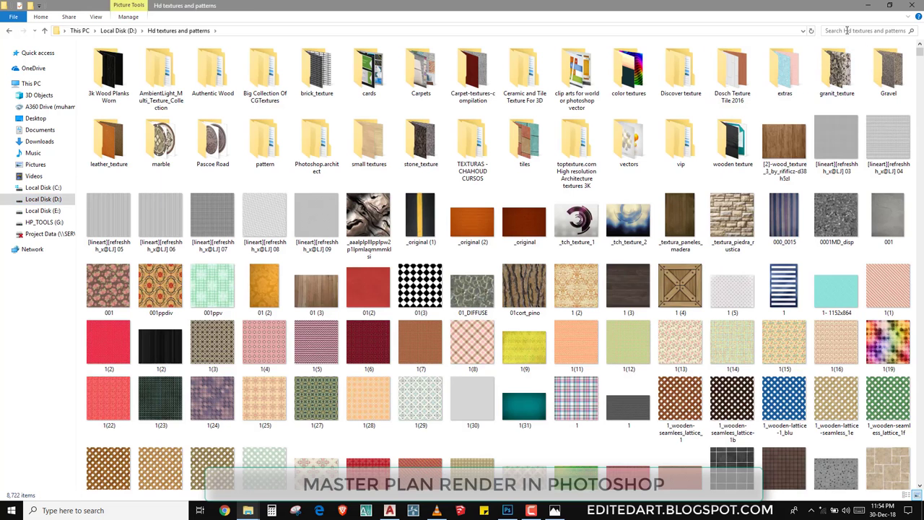
left_click(870, 30)
type("WOODEN")
key("Return")
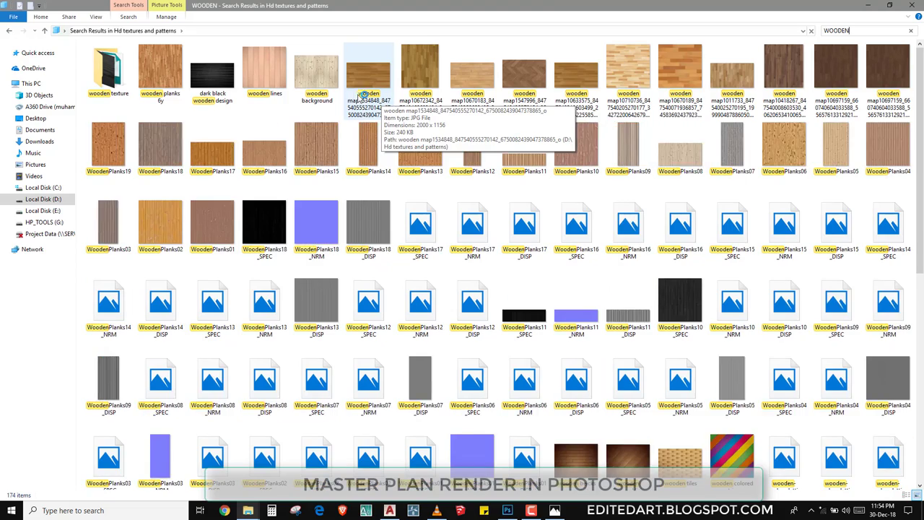
left_click(850, 73)
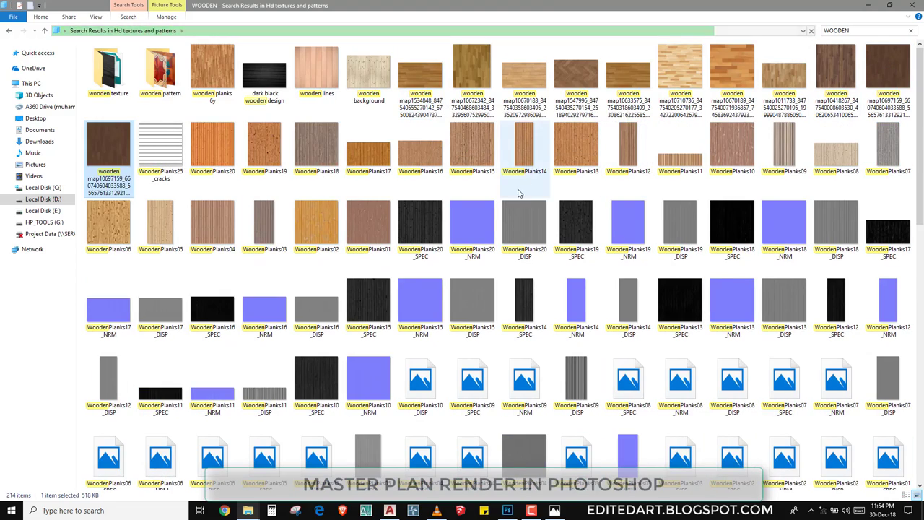
- Preview WoodenPlanks14, WoodenPlanks11 and WoodenPlanks05, ending with WoodenPlanks05 selected
double_click(526, 150)
key("alt+F4")
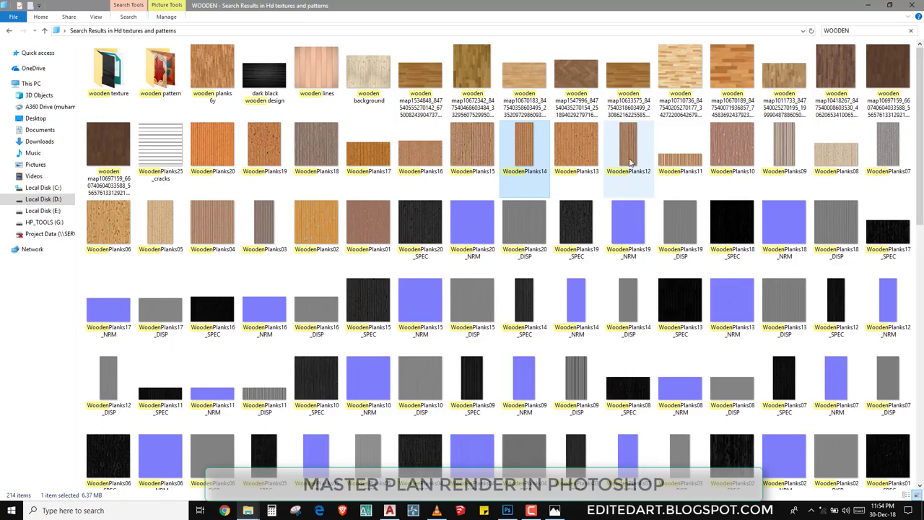
left_click(680, 160)
double_click(680, 163)
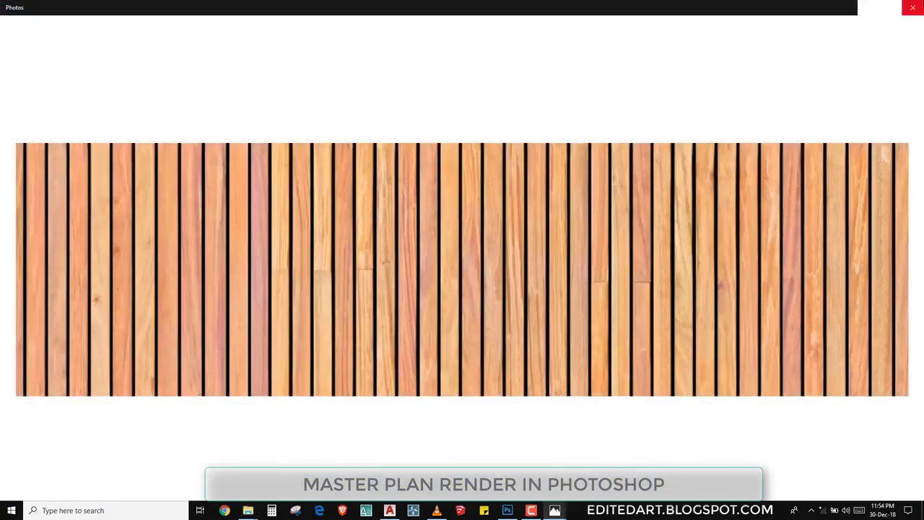
key("alt+F4")
left_click(171, 231)
double_click(171, 230)
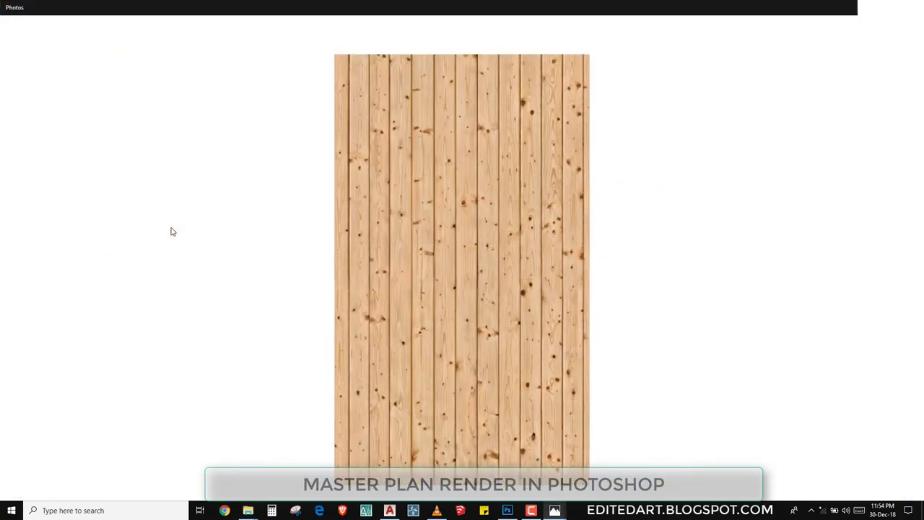
key("alt+F4")
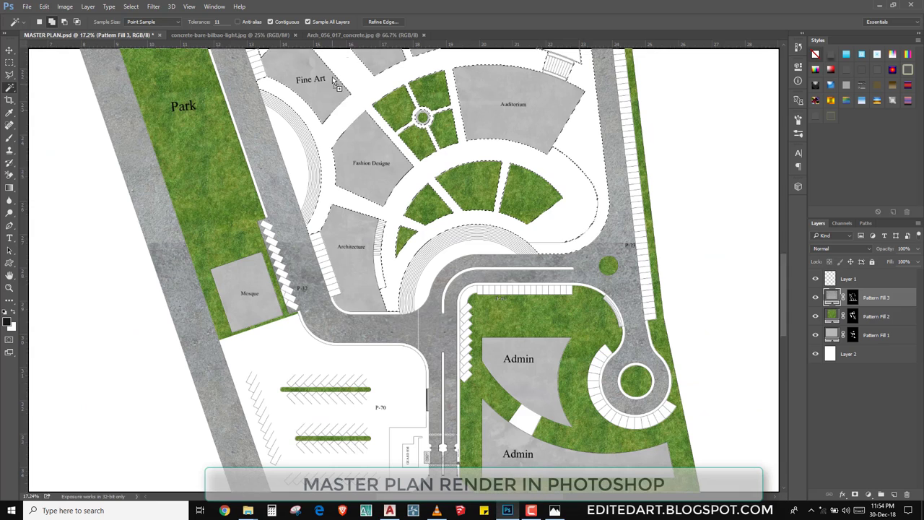
- Open WoodenPlanks05 in Photoshop and define it as a new pattern
left_click_drag(547, 517, 451, 37)
left_click(45, 6)
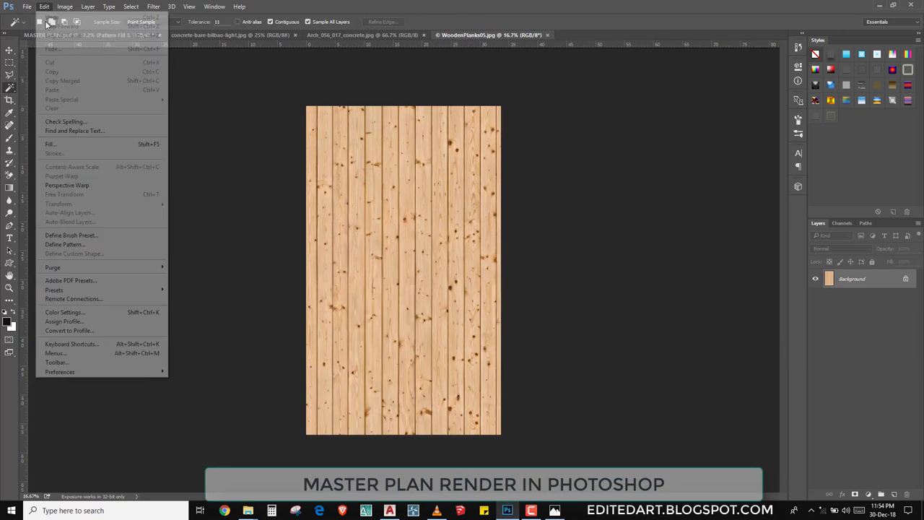
left_click(73, 243)
left_click(562, 171)
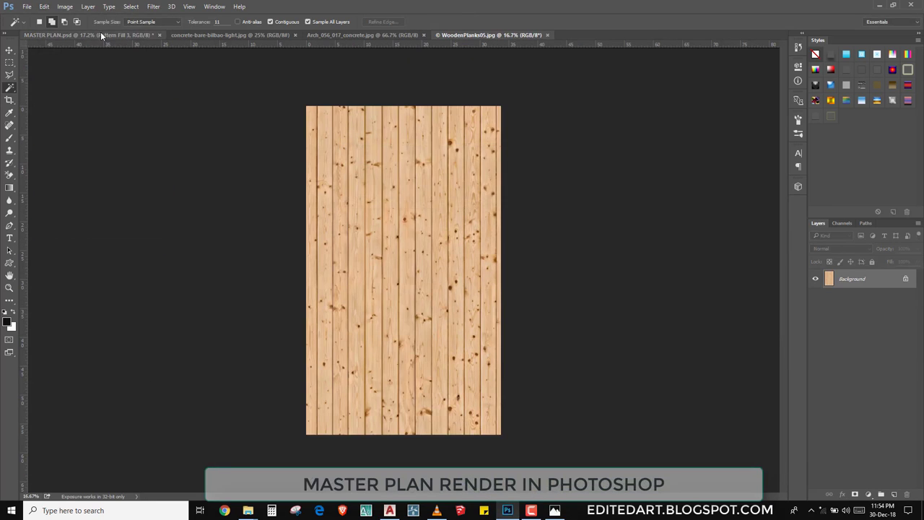
- Return to the MASTER PLAN document and bring the cafe plaza area into view
left_click(100, 34)
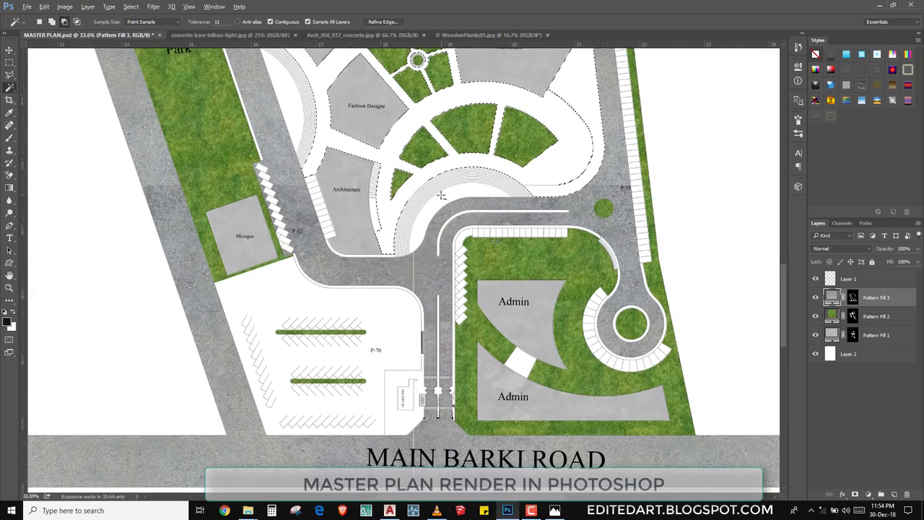
scroll(434, 239, "up", 3)
scroll(445, 243, "down", 2)
scroll(446, 244, "up", 3)
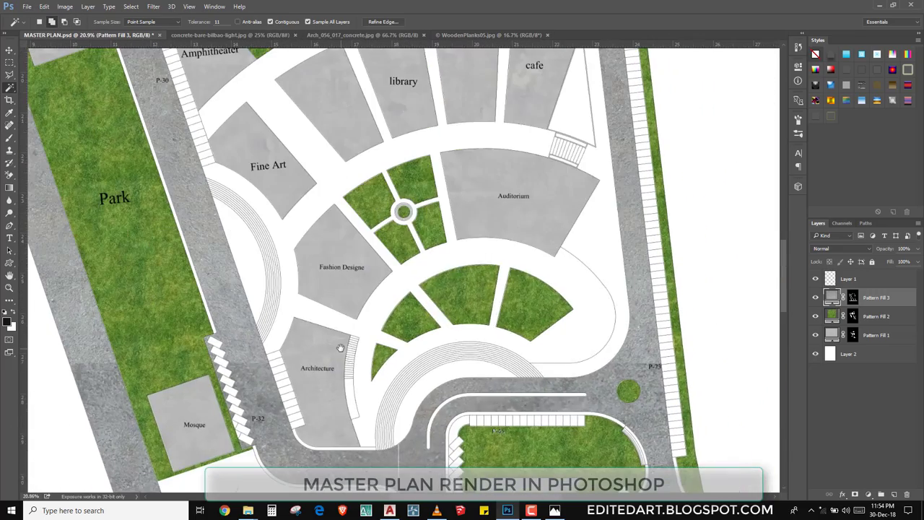
scroll(262, 270, "up", 4)
left_click_drag(294, 395, 297, 411)
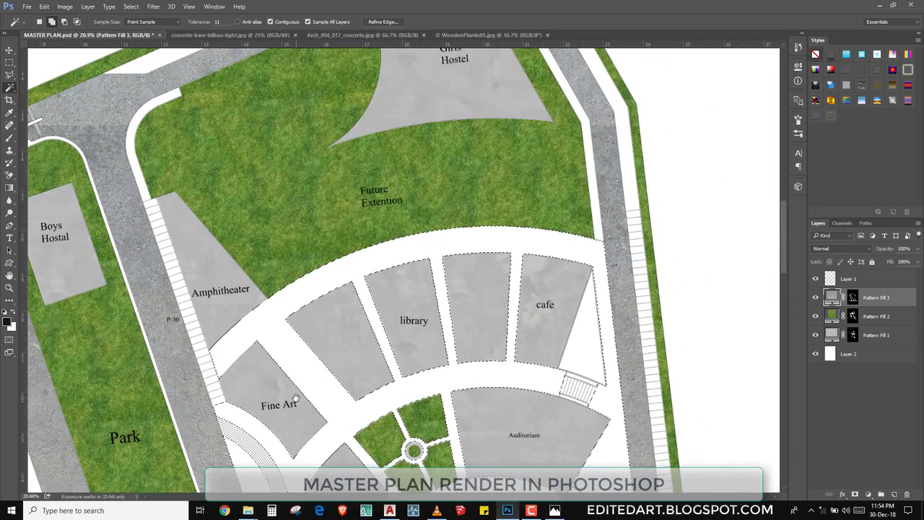
scroll(551, 328, "up", 2)
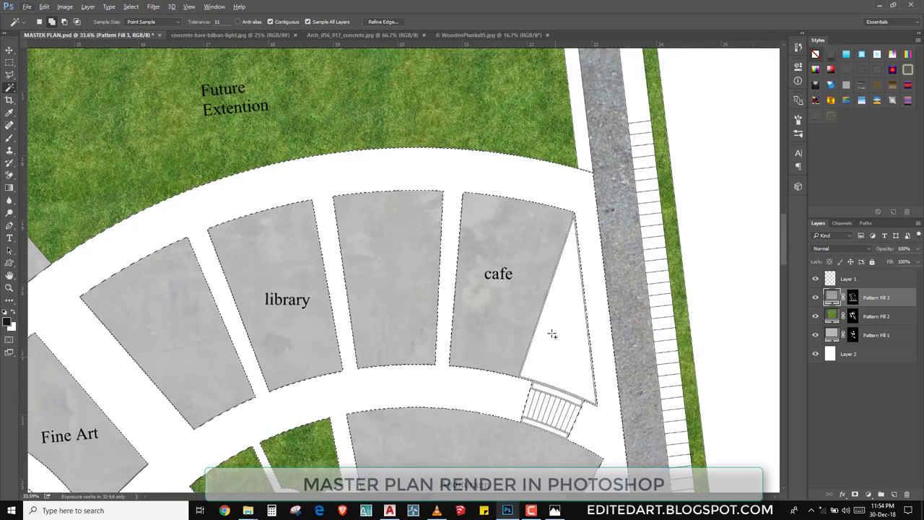
scroll(487, 318, "down", 3)
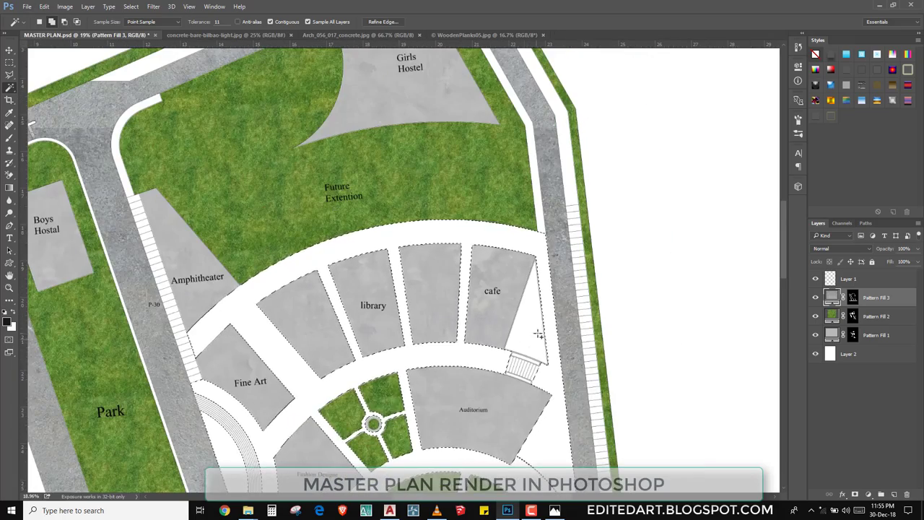
scroll(549, 332, "down", 2)
left_click(868, 495)
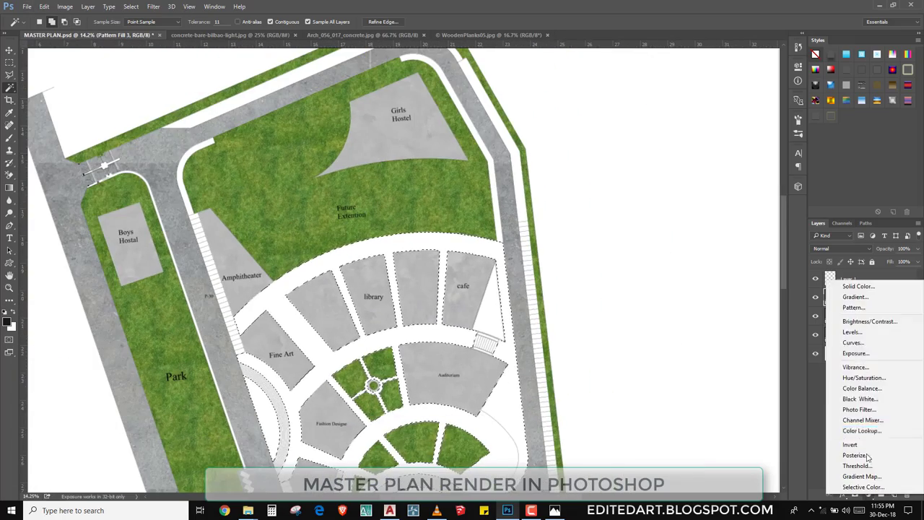
- Add a wood-plank Pattern Fill over the plaza, trying scale 6 then 12
left_click(854, 308)
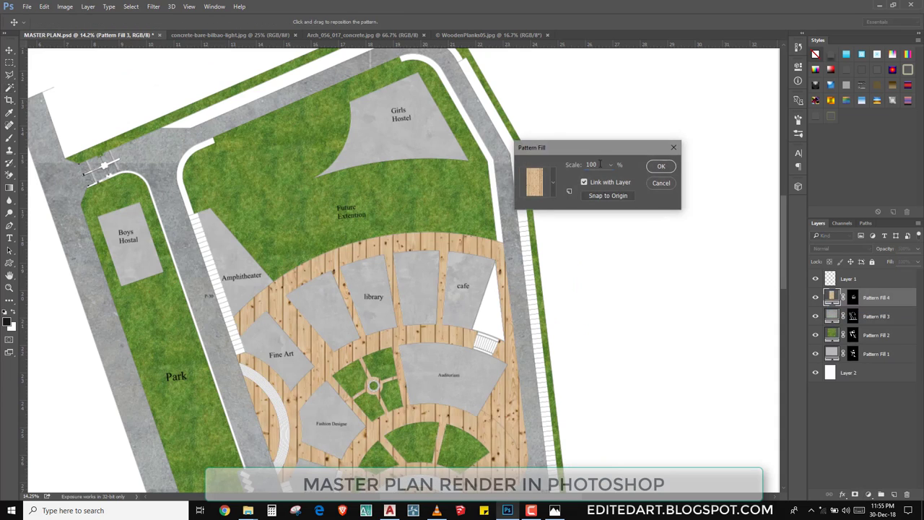
type("6")
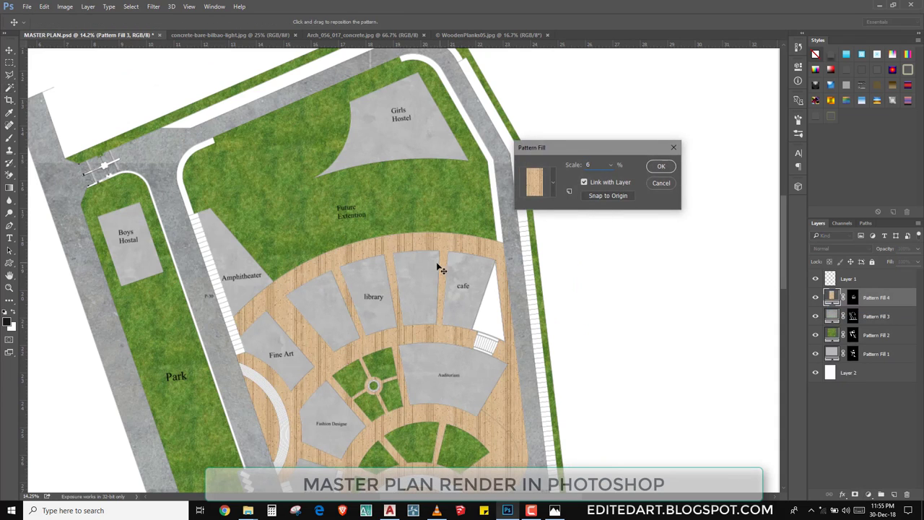
key("ctrl+plus")
key("ctrl+plus")
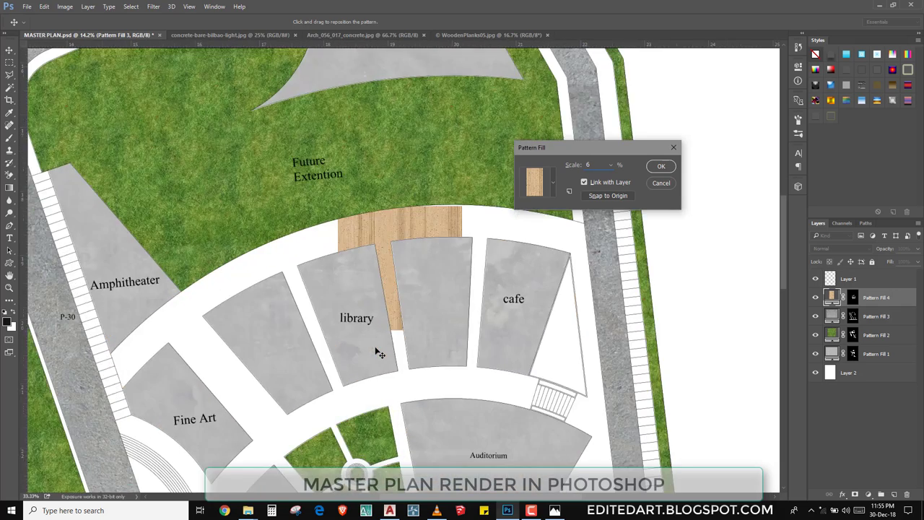
key("ctrl+plus")
key("ctrl+plus")
key("ctrl+plus")
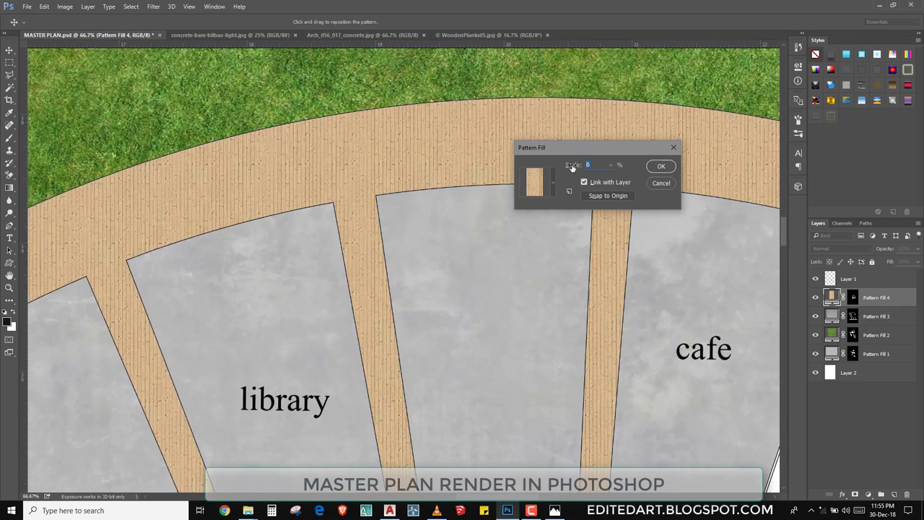
type("12")
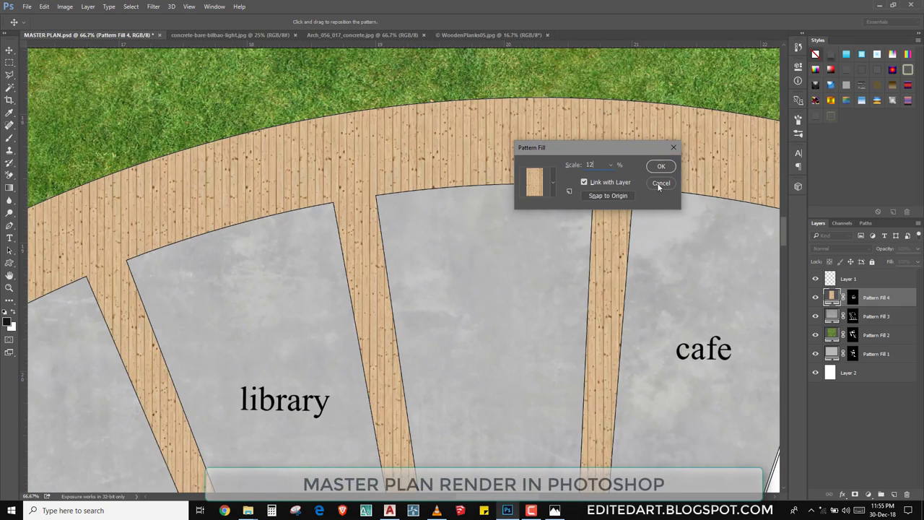
mouse_move(247, 511)
left_click(299, 451)
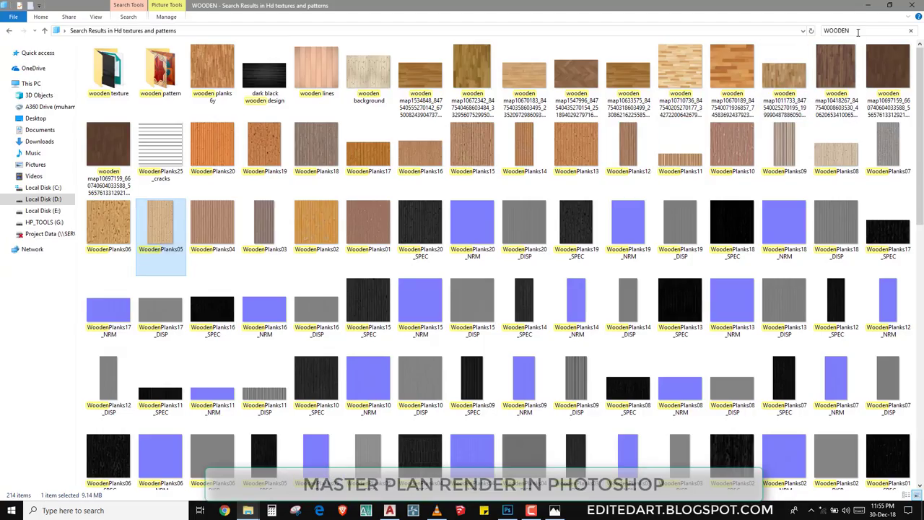
- Preview the dark wooden texture and scroll through the WOODEN results
left_click(891, 67)
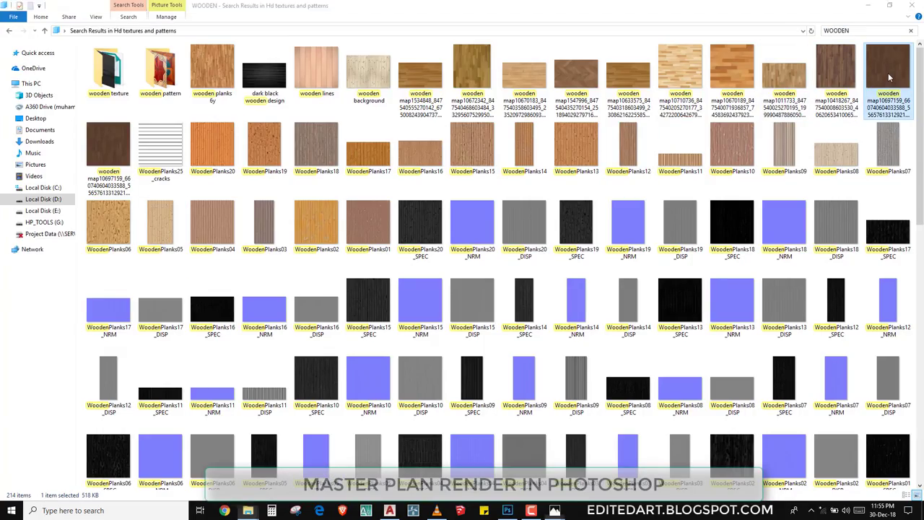
double_click(890, 77)
key("alt+F4")
scroll(610, 340, "down", 5)
scroll(610, 339, "down", 5)
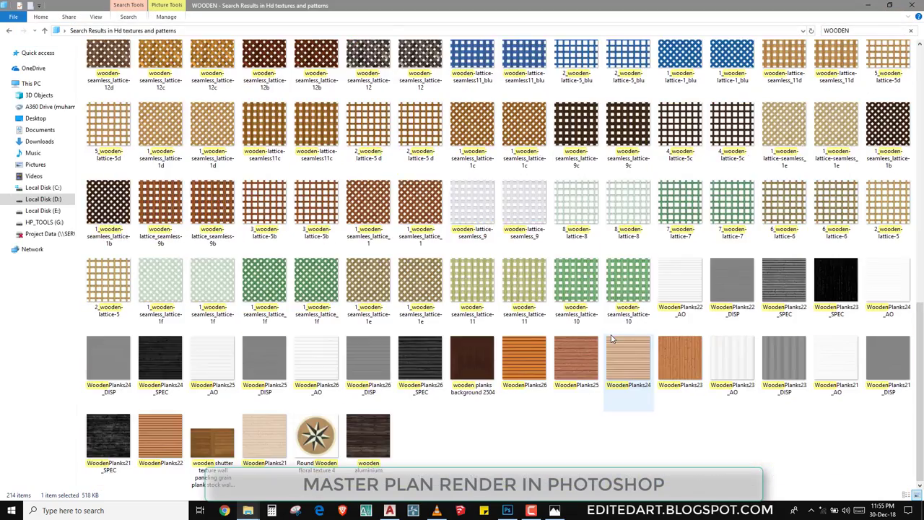
scroll(611, 339, "up", 10)
scroll(610, 339, "up", 5)
- Search for WOOD and open Arch_056_030_wood.jpg as a new Photoshop document
type("W")
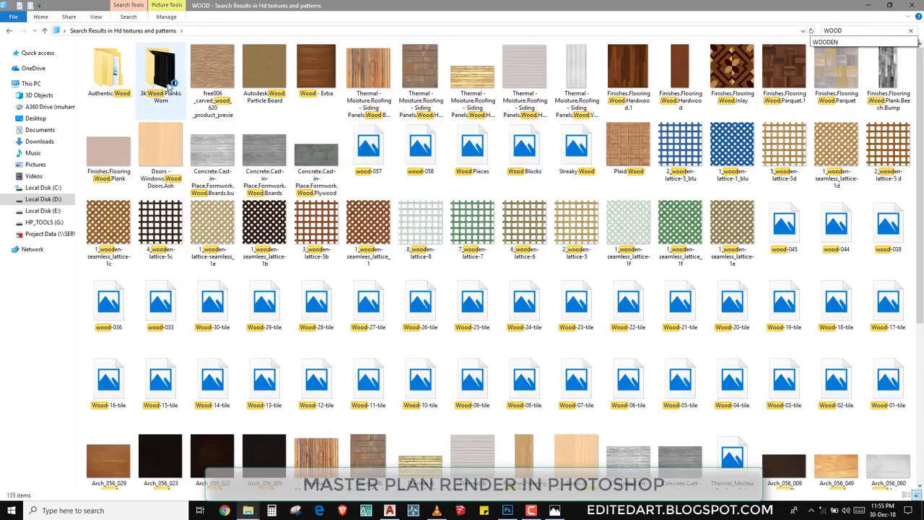
left_click(169, 83)
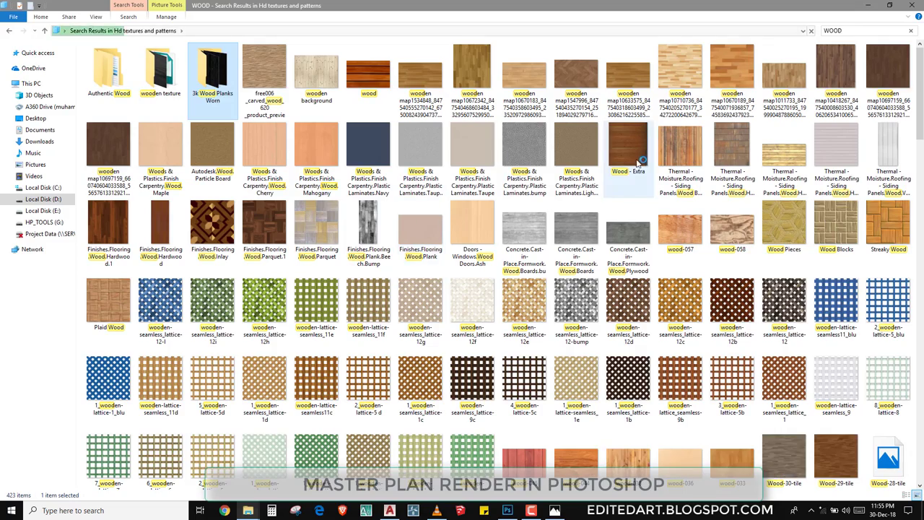
scroll(848, 308, "down", 2)
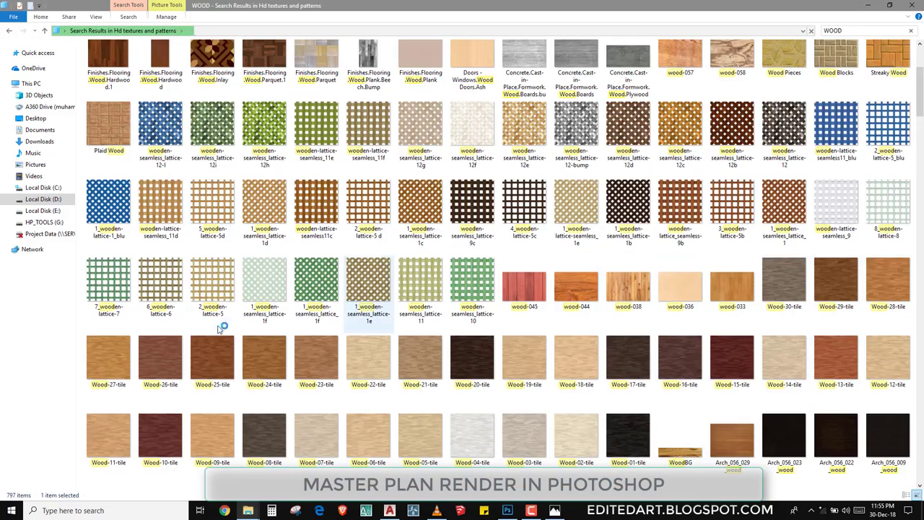
scroll(221, 324, "down", 3)
scroll(704, 462, "down", 5)
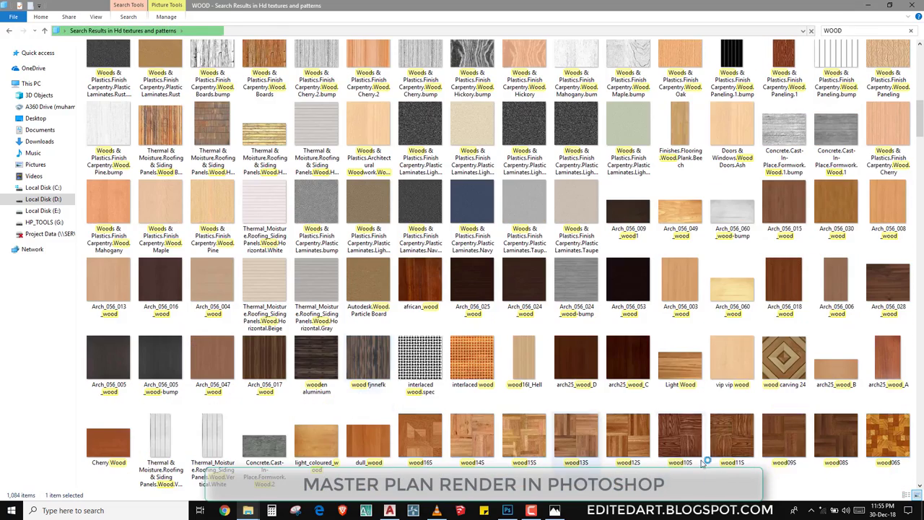
double_click(826, 209)
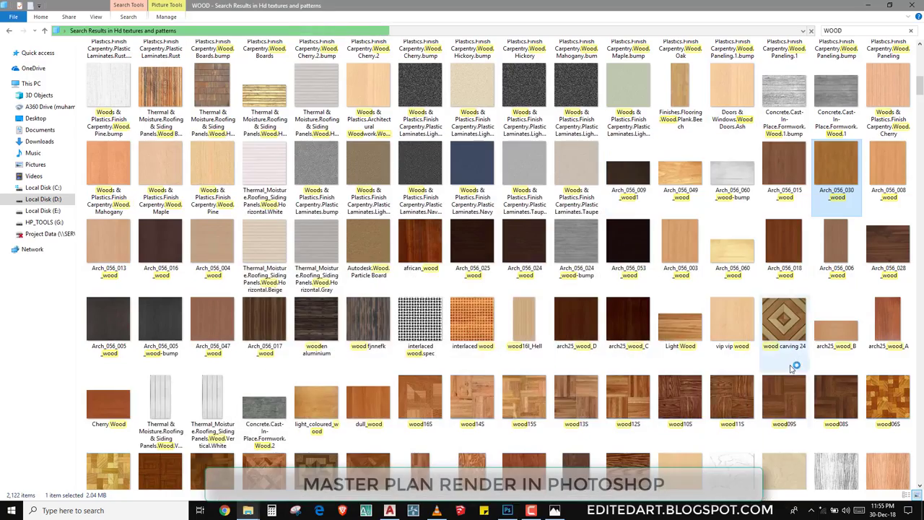
mouse_move(837, 182)
left_mouse_down()
mouse_move(641, 506)
mouse_move(34, 31)
left_mouse_up()
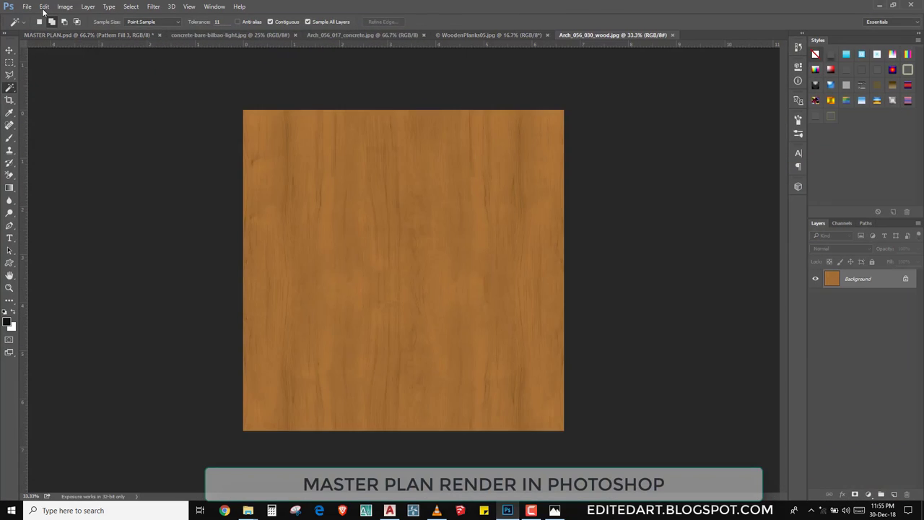
- Define the Arch_056_030_wood image as a new pattern
left_click(44, 6)
left_click(61, 252)
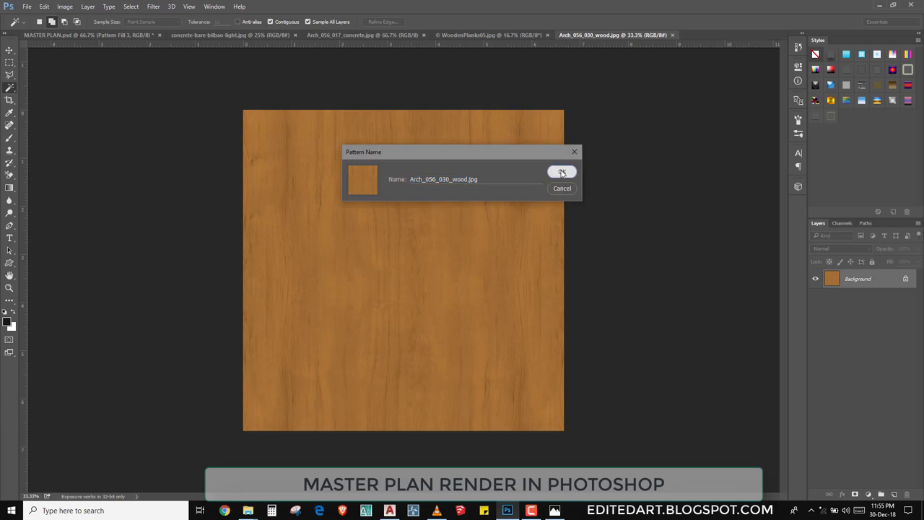
key("Return")
- Add a Pattern fill layer with the wood pattern at 100% scale to the master plan
left_click(82, 34)
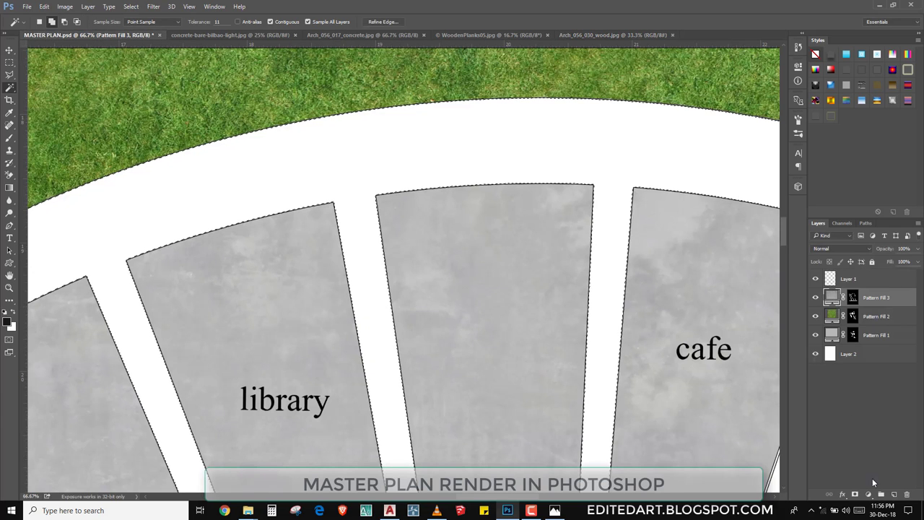
left_click(868, 495)
left_click(874, 318)
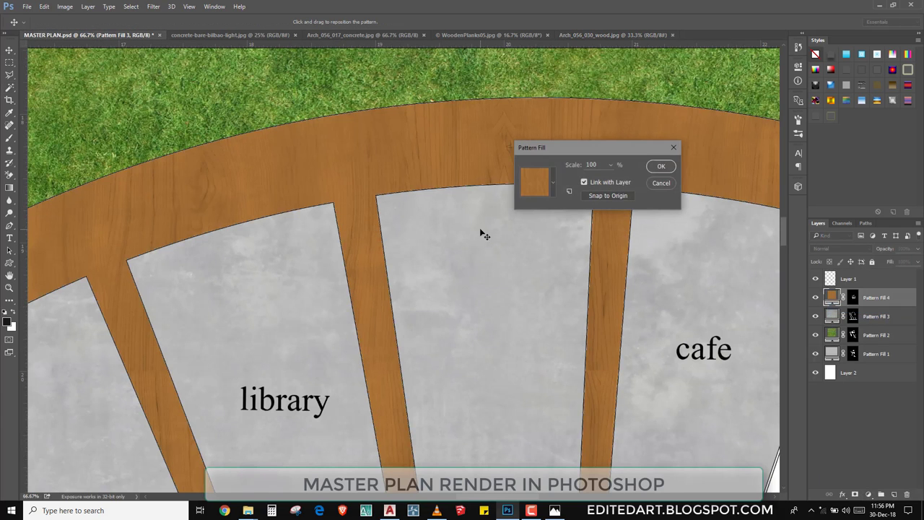
left_click(659, 168)
key("ctrl+0")
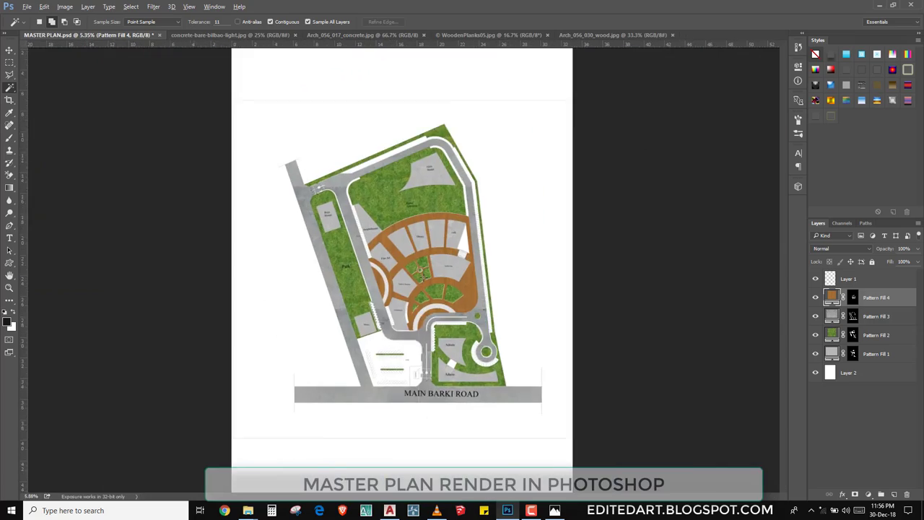
- Set the wood pattern fill layer's opacity to 80%
scroll(430, 255, "up", 6)
key("v")
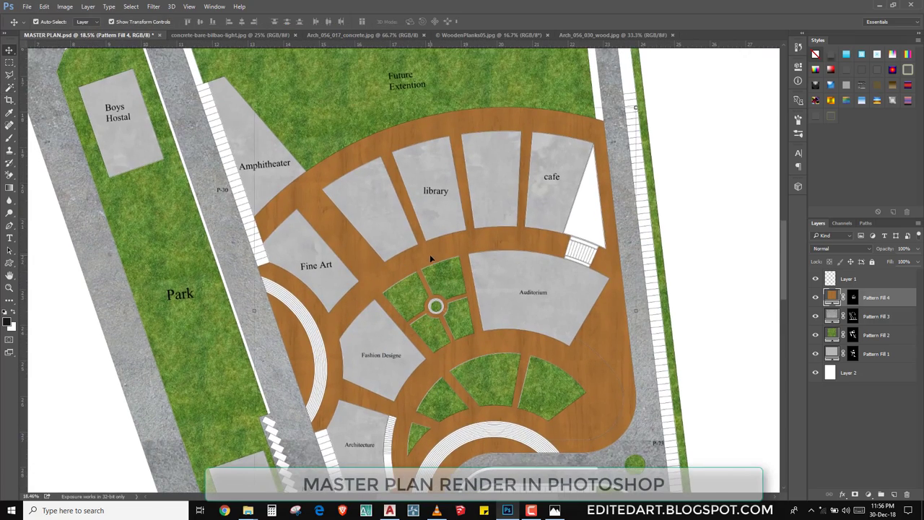
key("5")
scroll(561, 254, "down", 2)
scroll(557, 249, "up", 3)
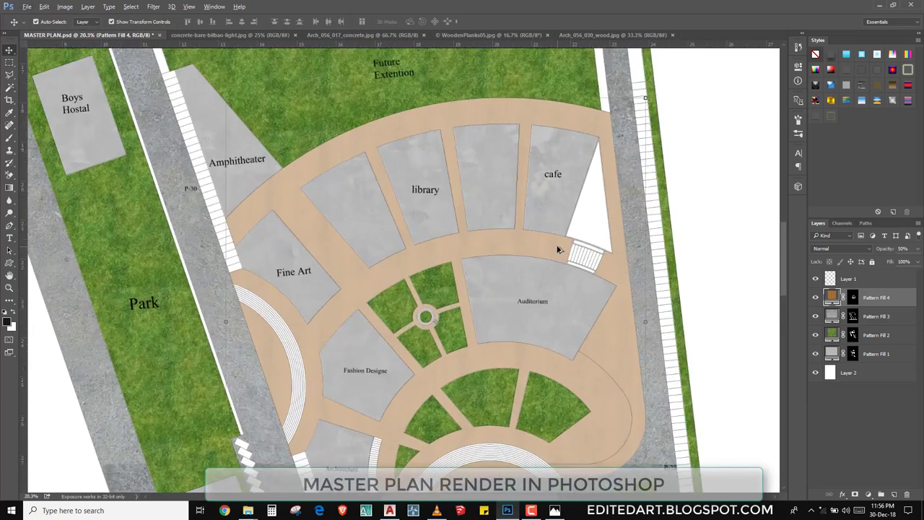
key("8")
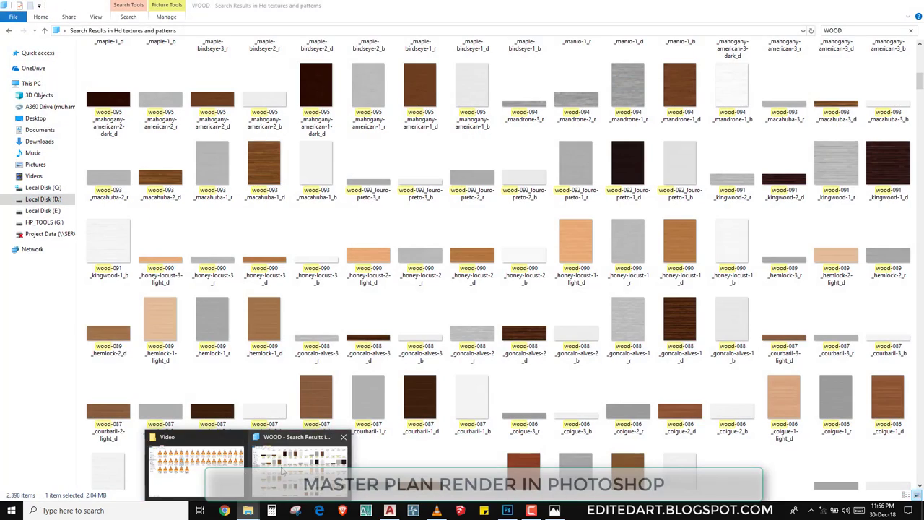
- Browse the WOOD results, preview woodTextureNo7598, and select the pale best woodswood (1) texture
left_click(297, 466)
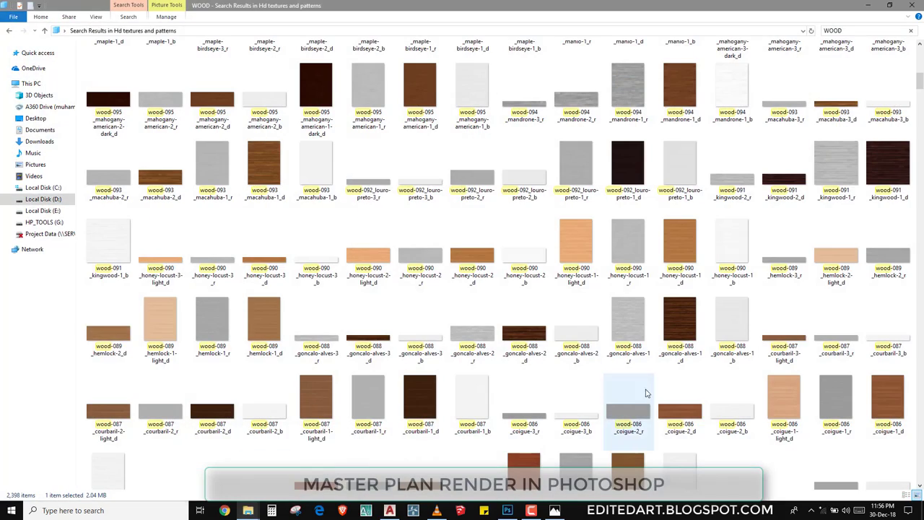
scroll(602, 337, "down", 3)
scroll(602, 337, "down", 3)
scroll(603, 338, "down", 3)
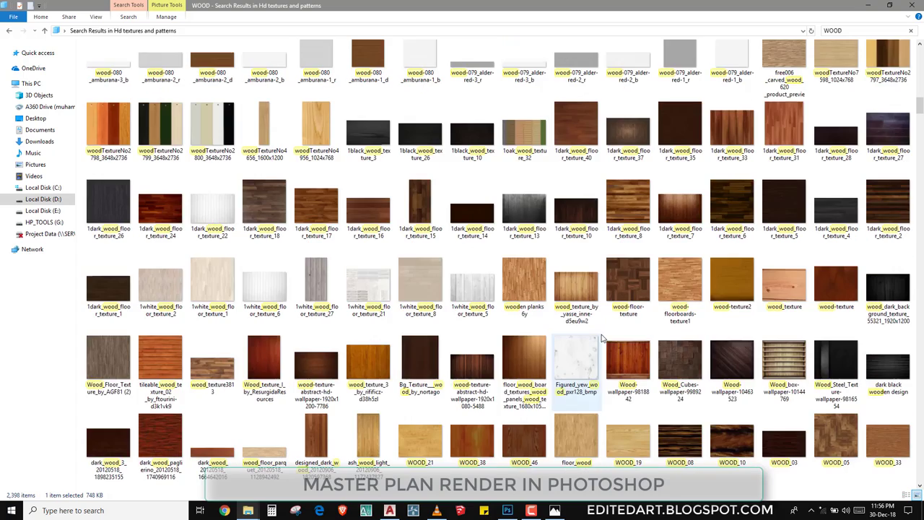
double_click(849, 66)
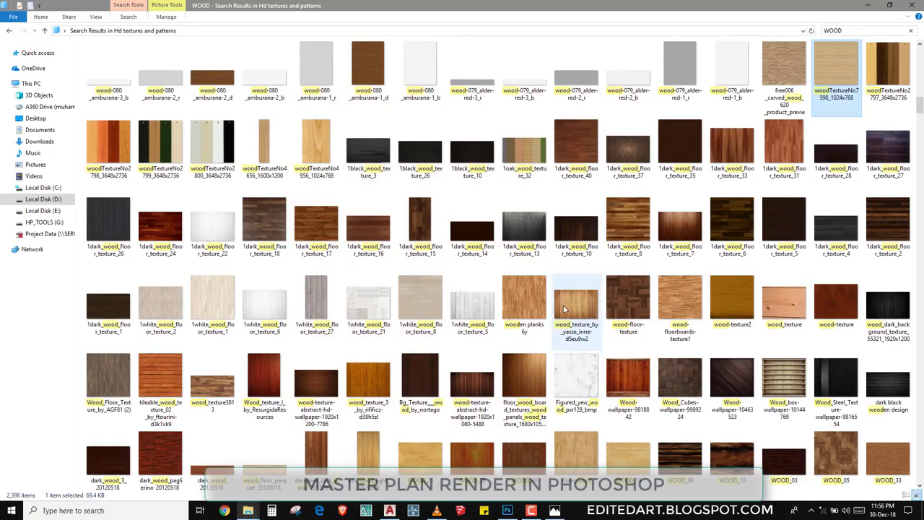
scroll(525, 310, "down", 2)
scroll(525, 310, "down", 5)
left_click(881, 459)
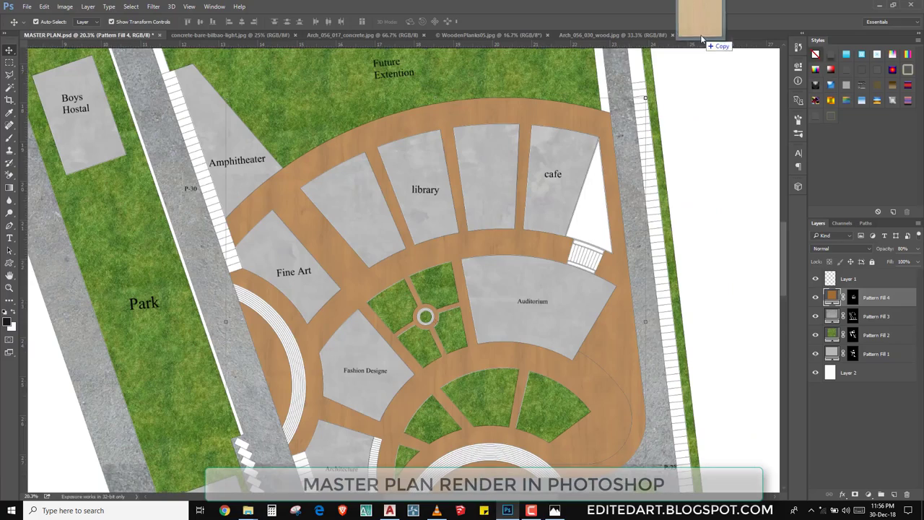
- Open best woodswood (1) in Photoshop and define it as a new pattern
left_click_drag(509, 56, 690, 35)
left_click(44, 7)
left_click(65, 245)
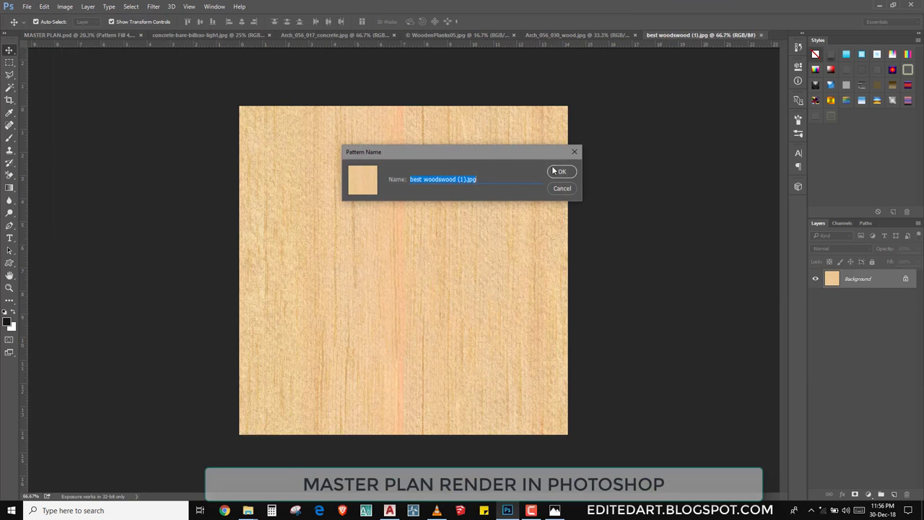
left_click(556, 171)
- Swap the plaza's Pattern Fill 4 to the new light wood pattern
left_click(106, 35)
double_click(834, 296)
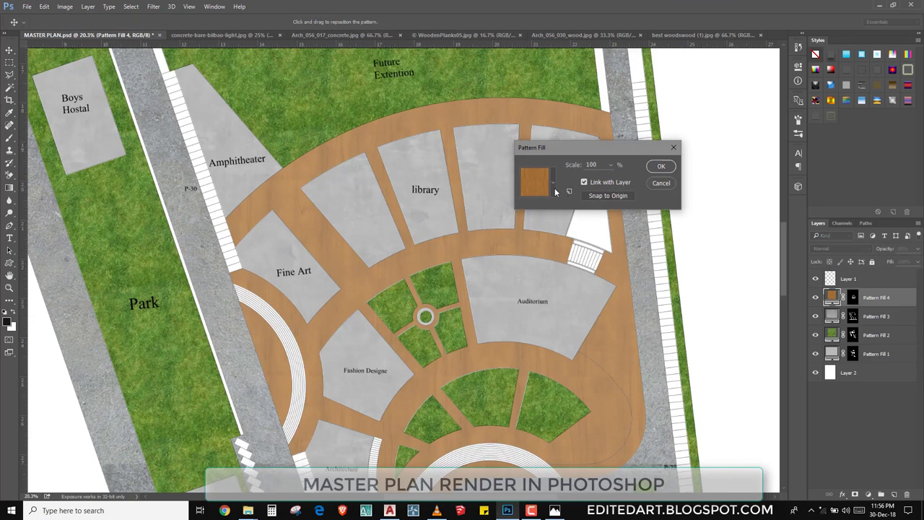
left_click(553, 180)
left_click(501, 274)
left_click(629, 152)
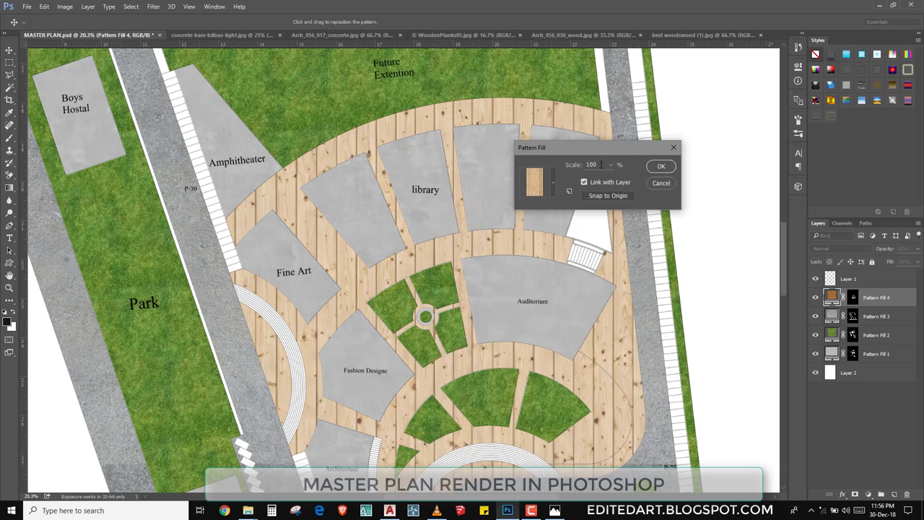
type("30")
left_click(660, 167)
- Duplicate the wood fill layer with Ctrl+J, then undo the extra copies
key("v")
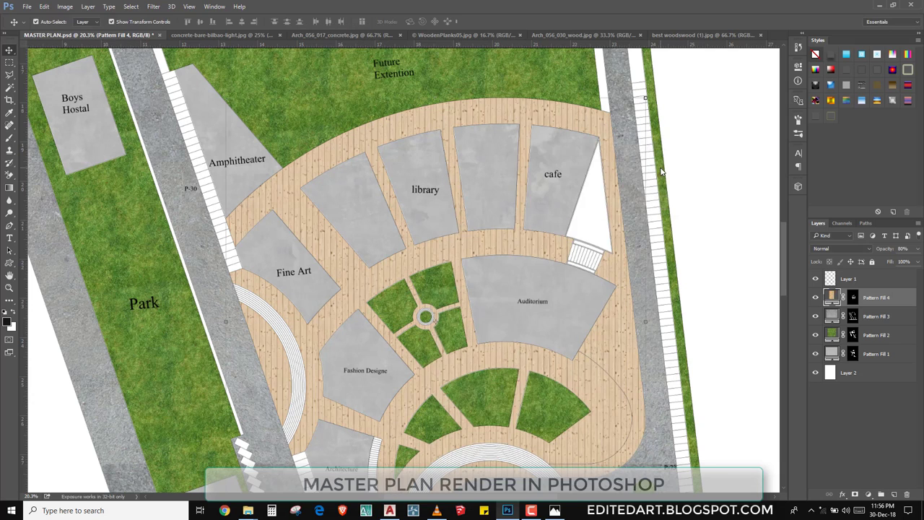
key("ctrl+j")
key("ctrl+z")
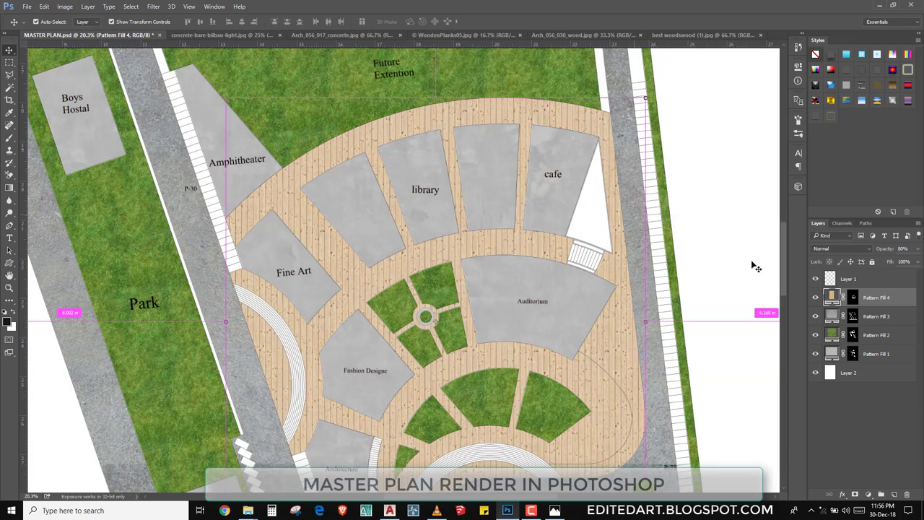
key("ctrl+j")
key("ctrl+j")
key("ctrl+j")
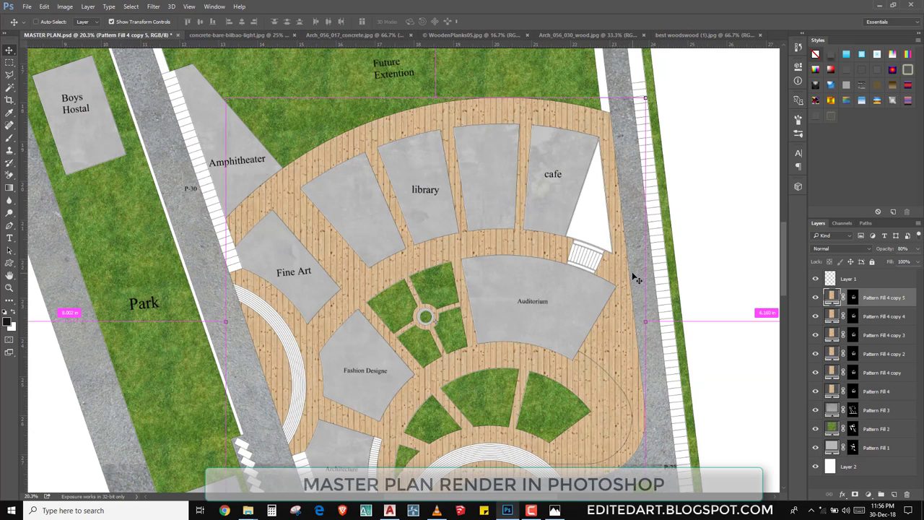
key("ctrl+z")
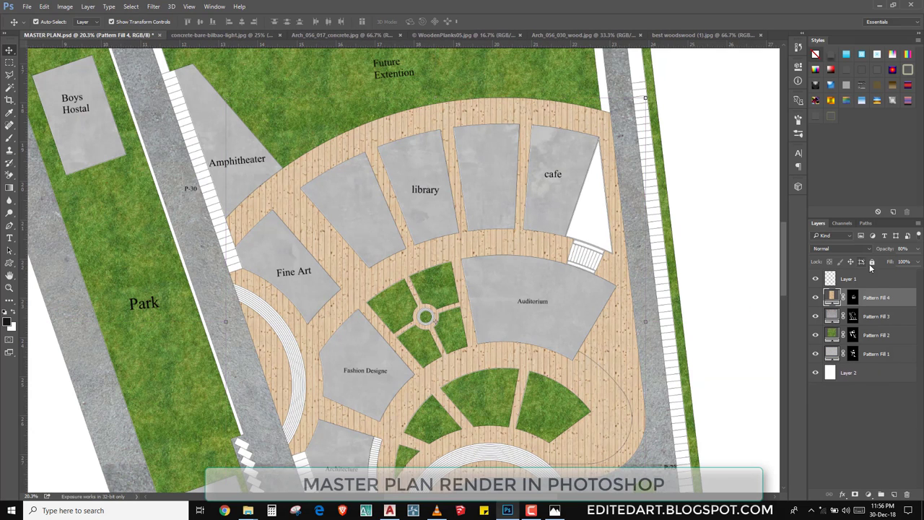
- Set the wood fill's blend mode to Multiply and select background Layer 2
left_click(842, 249)
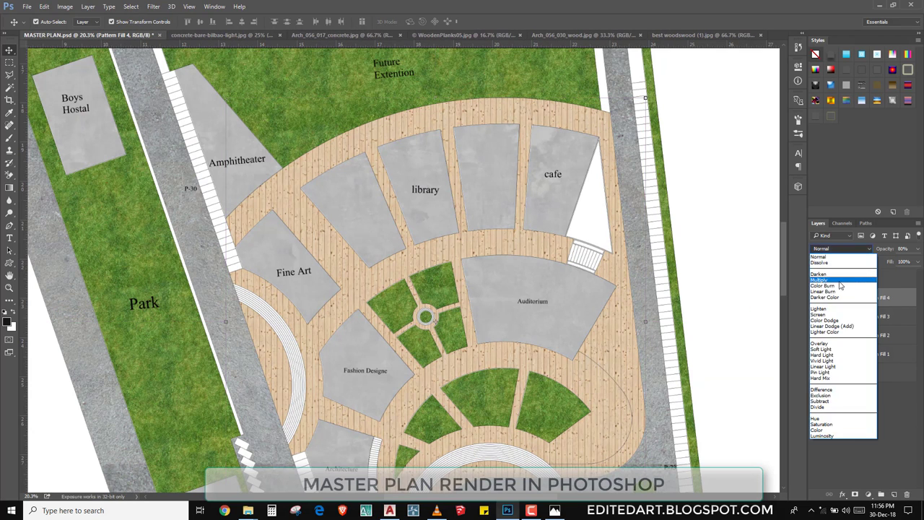
left_click(831, 288)
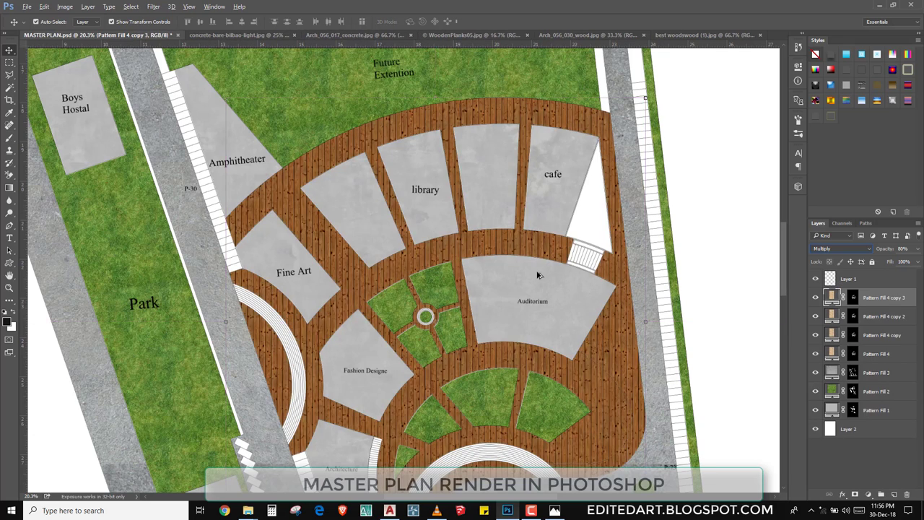
left_click(698, 221)
scroll(485, 293, "down", 3)
scroll(485, 294, "down", 3)
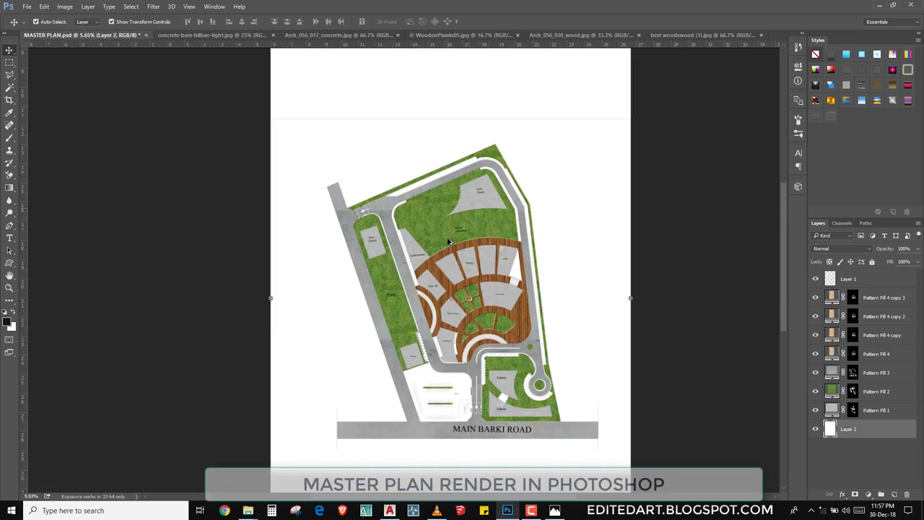
scroll(369, 241, "up", 4)
- Set the grey road pattern fill's scale to 800
left_click(290, 169)
double_click(834, 372)
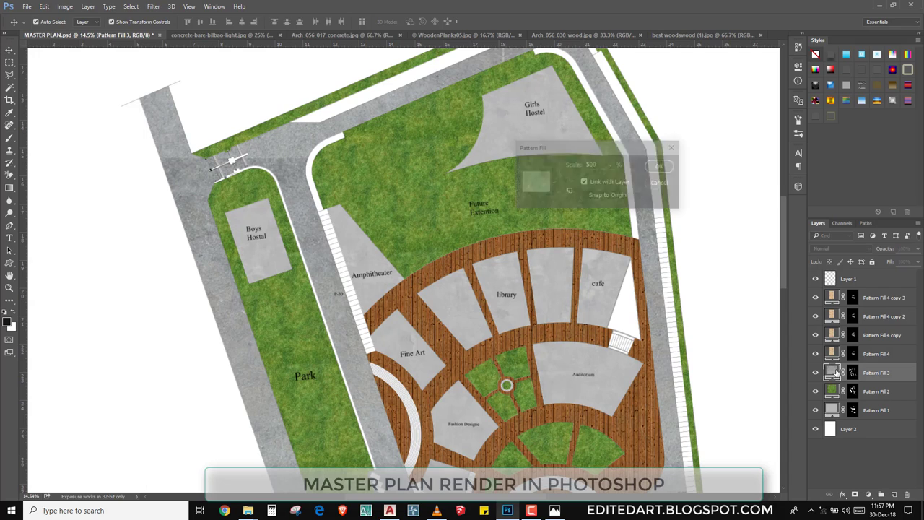
type("800")
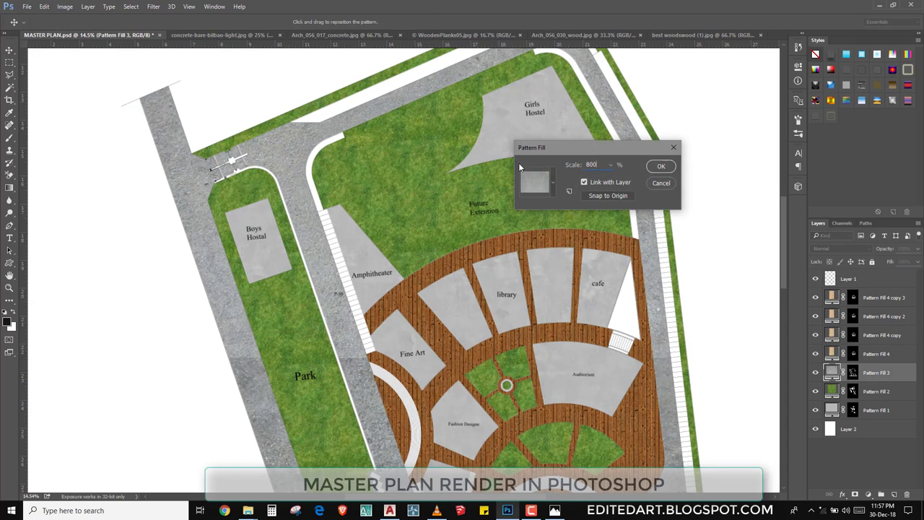
left_click(661, 167)
- Delete the extra wood fill copy and load the plaza fill mask as a selection
left_click(876, 297)
key("Delete")
key("Delete")
key("Delete")
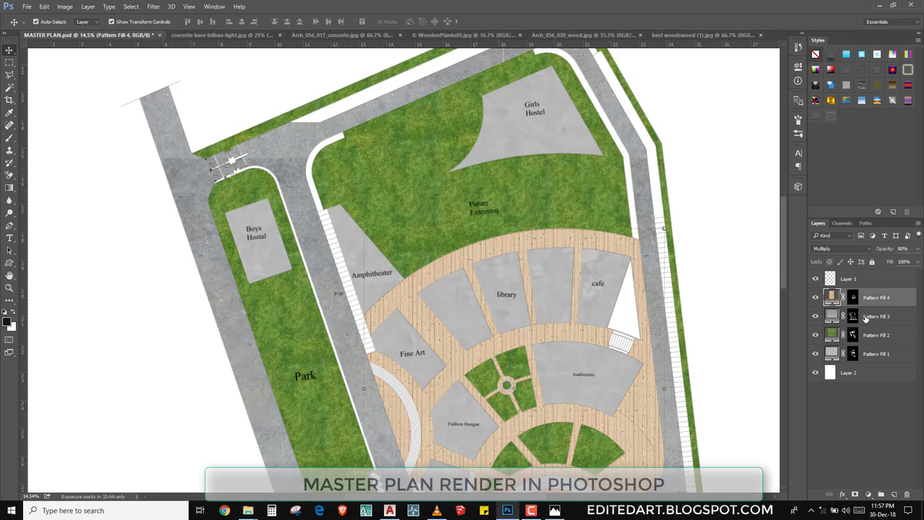
left_click(852, 297, "ctrl")
scroll(426, 346, "up", 3)
scroll(356, 458, "up", 3)
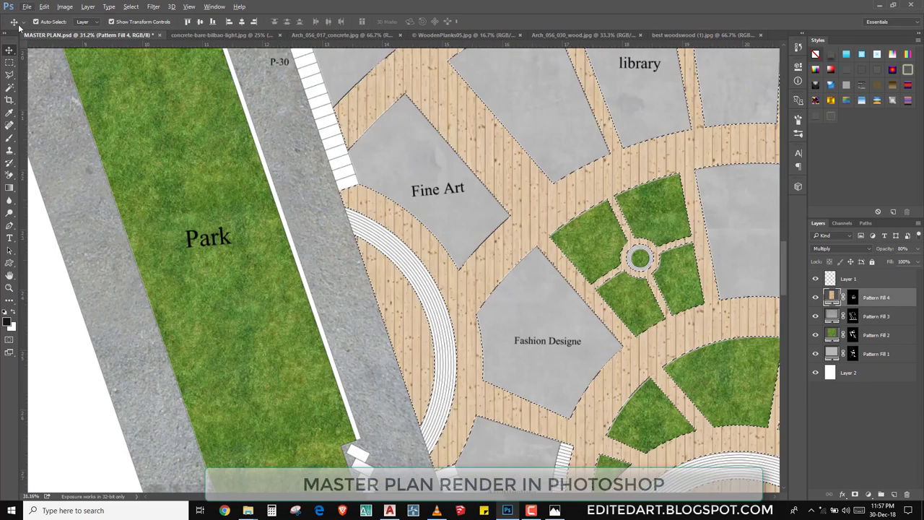
- Switch to the Lasso tool while inspecting the plaza selection
key("l")
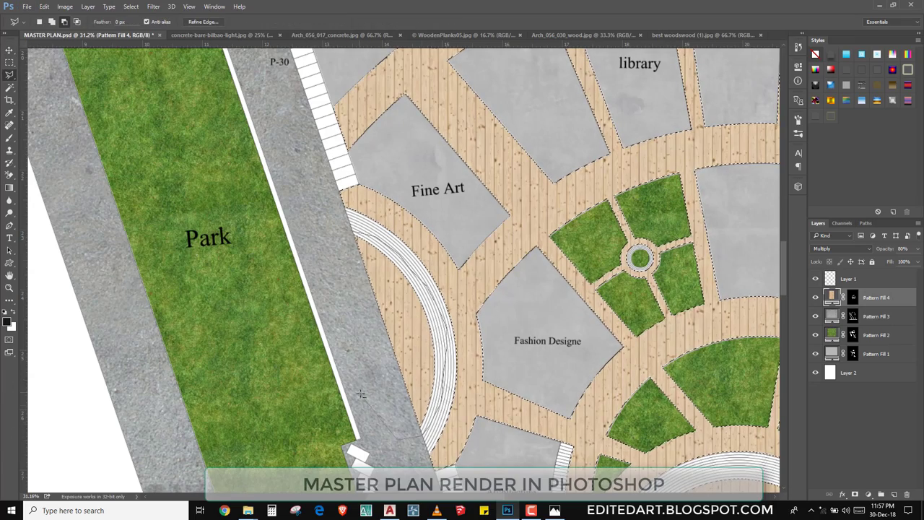
scroll(361, 393, "down", 10)
scroll(302, 356, "up", 8)
scroll(302, 356, "up", 2)
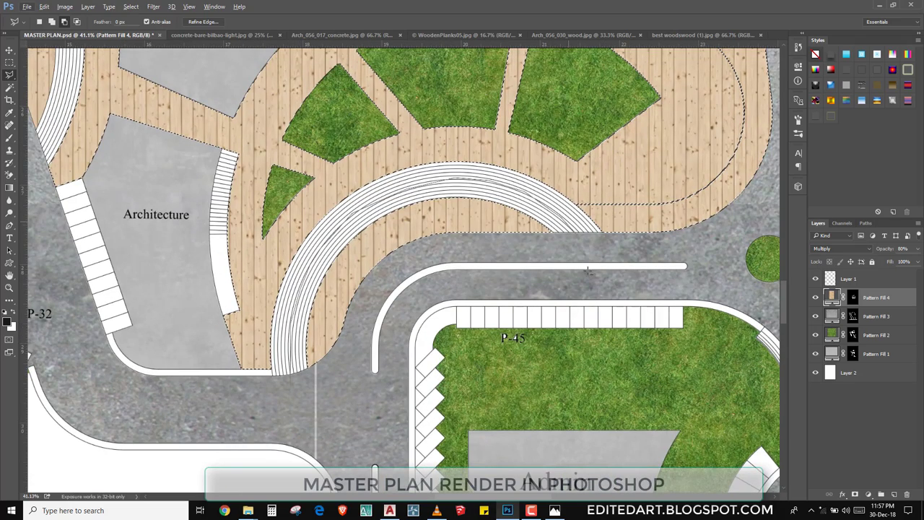
scroll(344, 228, "down", 3)
- Add a new Pattern fill layer, comparing several patterns before choosing the knotty wood planks
left_click(868, 495)
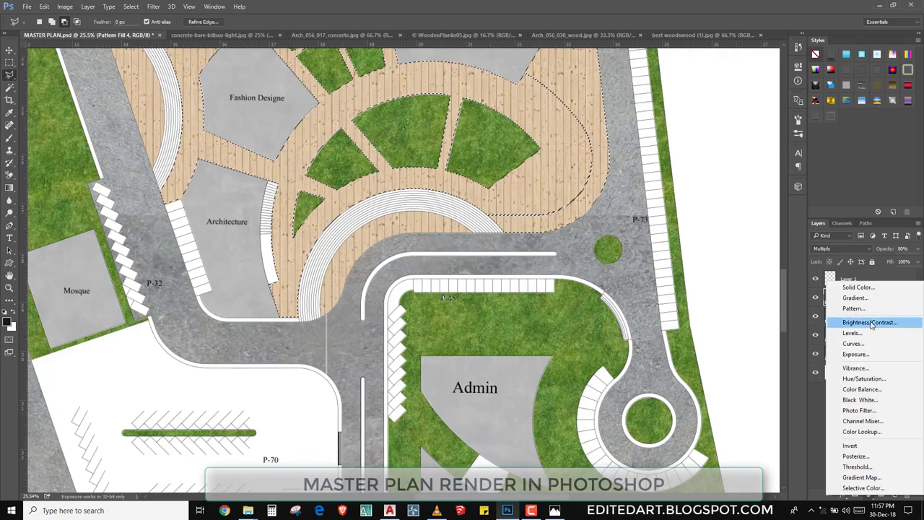
left_click(845, 315)
left_click(535, 180)
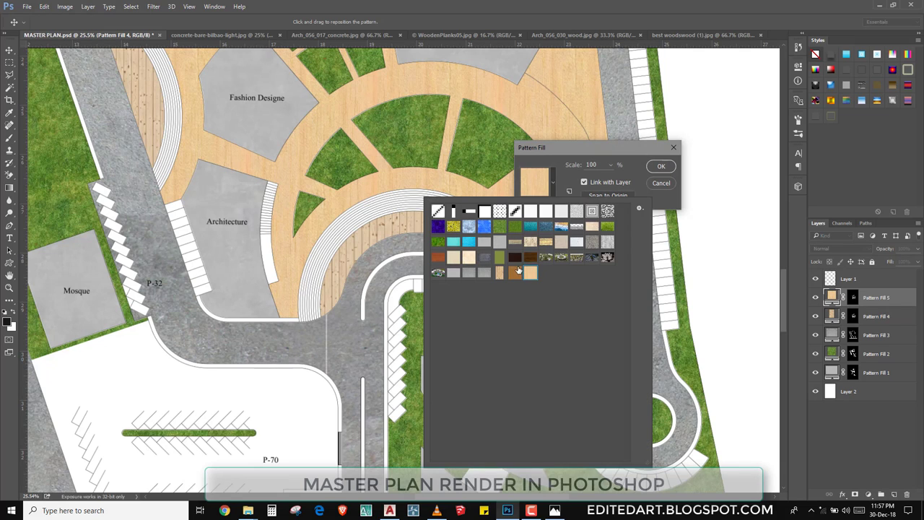
left_click(512, 273)
left_click(499, 274)
left_click(484, 276)
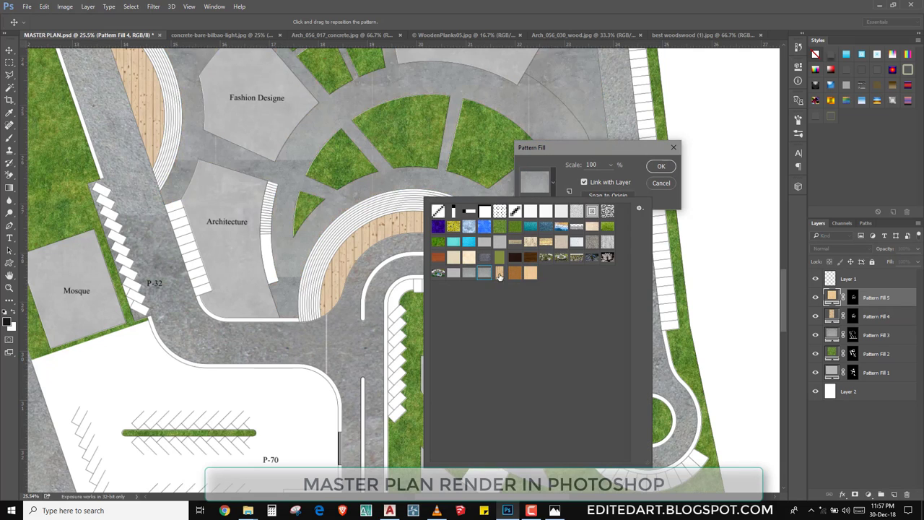
left_click(500, 275)
left_click(513, 276)
left_click(530, 277)
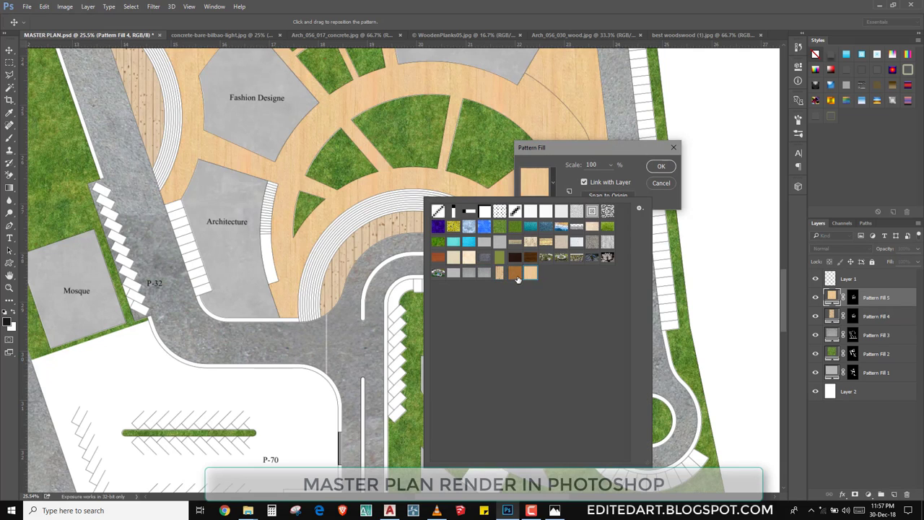
left_click(500, 276)
- Set the new wood fill's scale to 30 and delete the old Pattern Fill 4
left_click(607, 166)
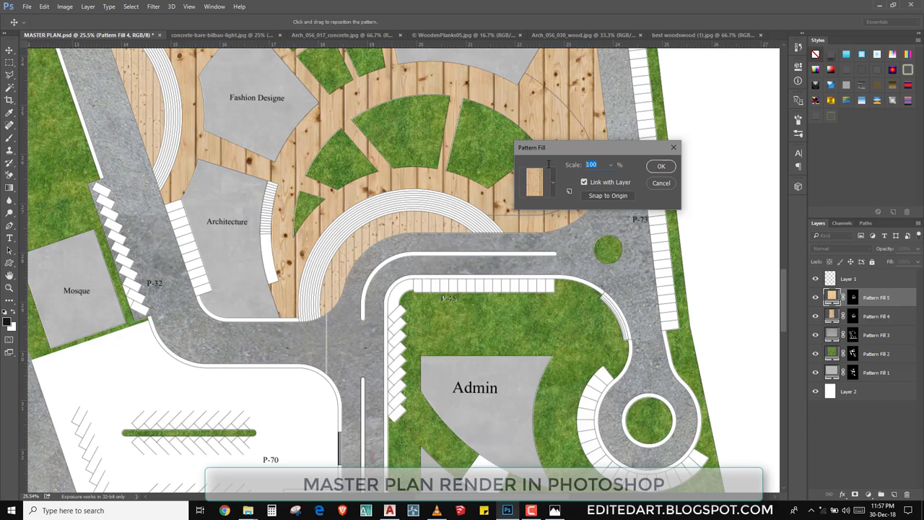
type("30")
left_click(661, 167)
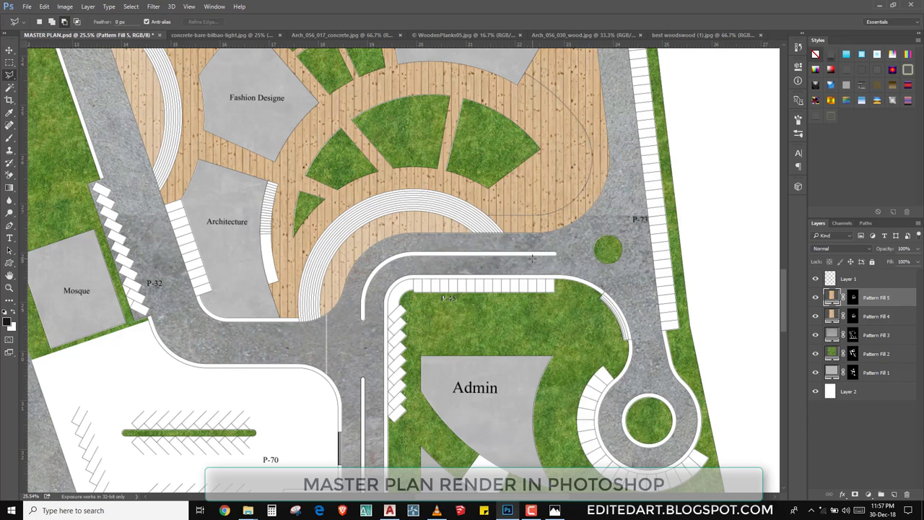
left_click_drag(479, 230, 488, 381)
key("Delete")
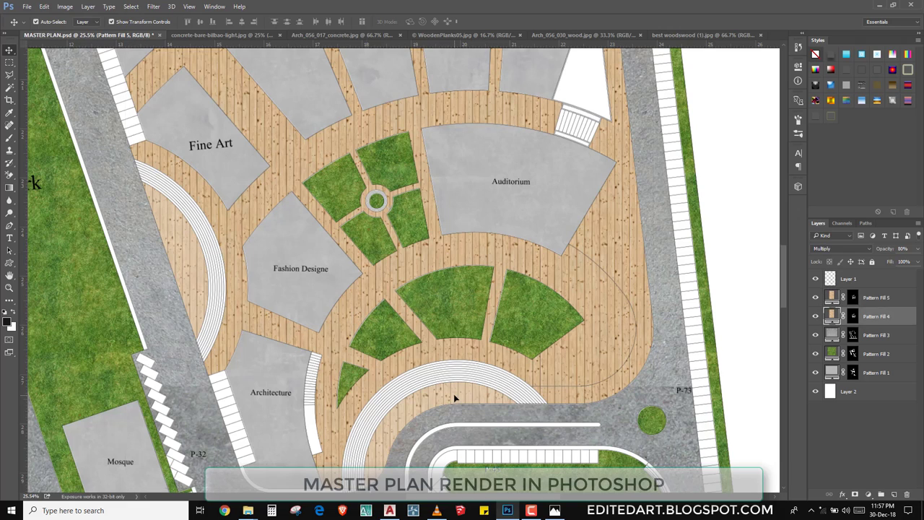
- Reduce Pattern Fill 5's plank scale to 10 for finer wood
left_click_drag(440, 260, 468, 284)
key("alt+bracketright")
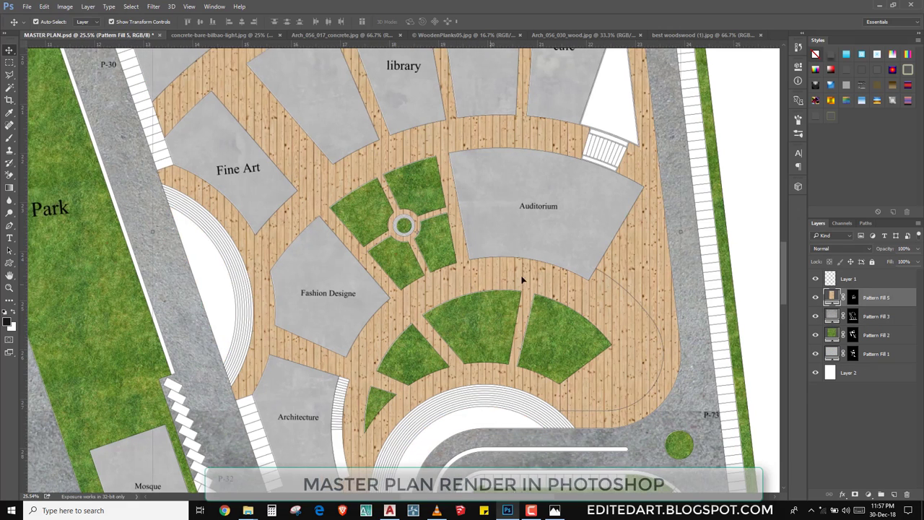
double_click(840, 296)
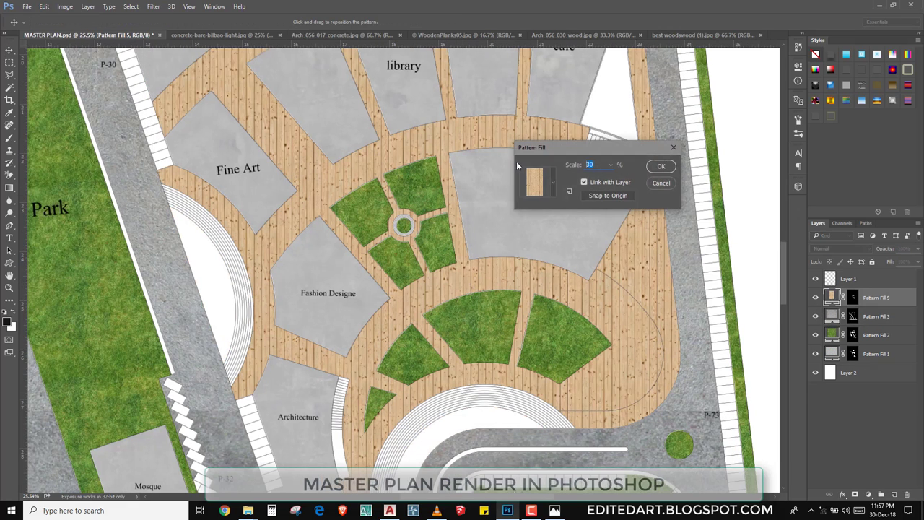
type("10")
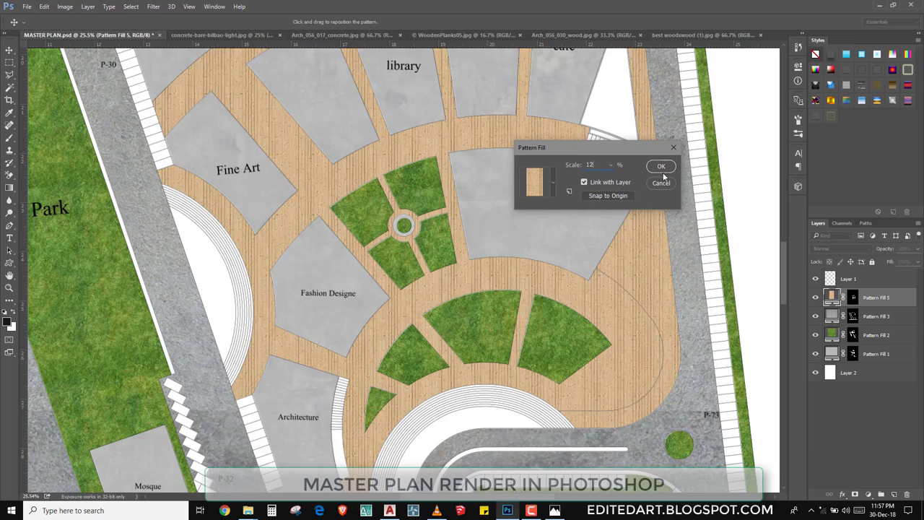
left_click(662, 168)
- Select the white arc area inside the plaza and pan across the plan
scroll(518, 309, "down", 2)
scroll(487, 243, "up", 2)
scroll(339, 337, "up", 1)
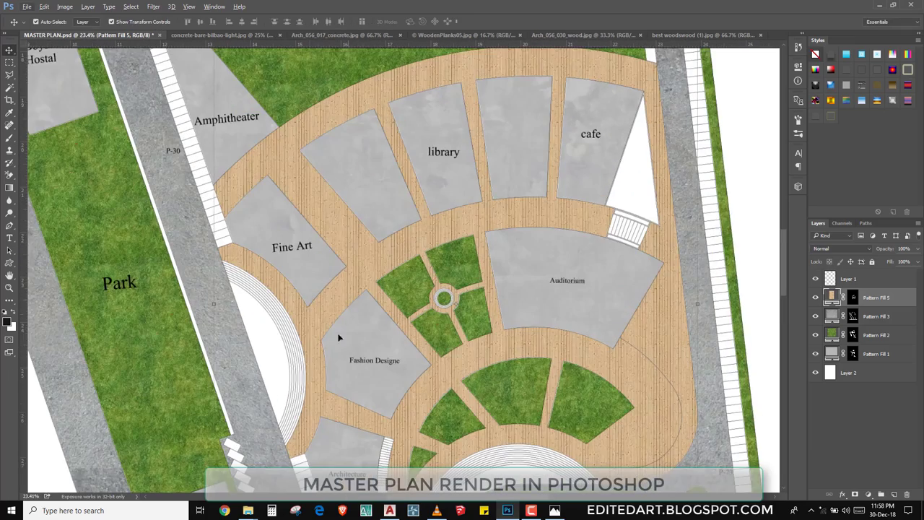
scroll(338, 337, "up", 1)
left_click(251, 307)
left_click_drag(491, 439, 354, 194)
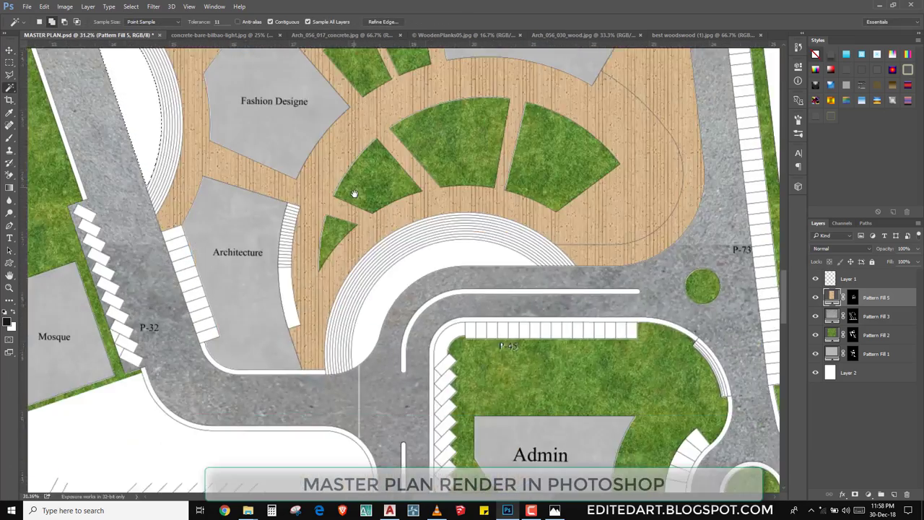
left_click(195, 463)
mouse_move(248, 511)
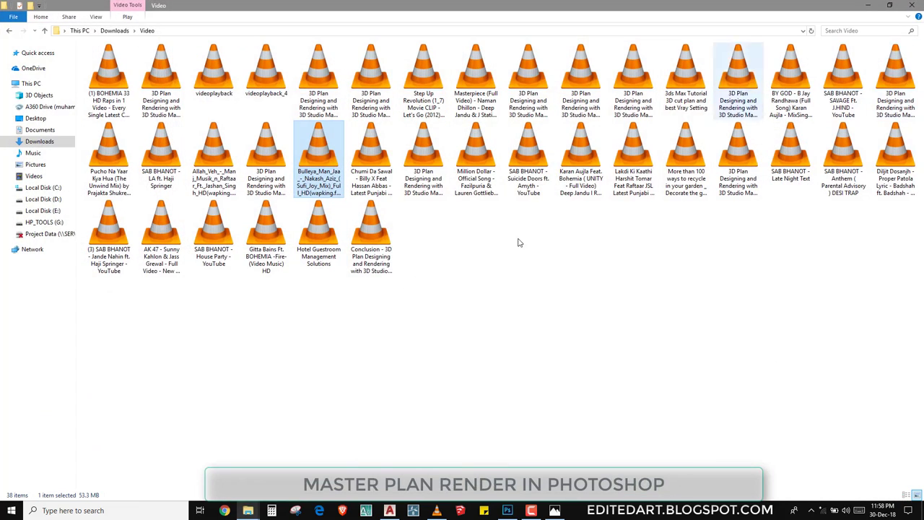
- Search the texture library for MARBLE and pick 1beige_marble_texture_21, then 1beige_marble_texture_20
left_click(276, 481)
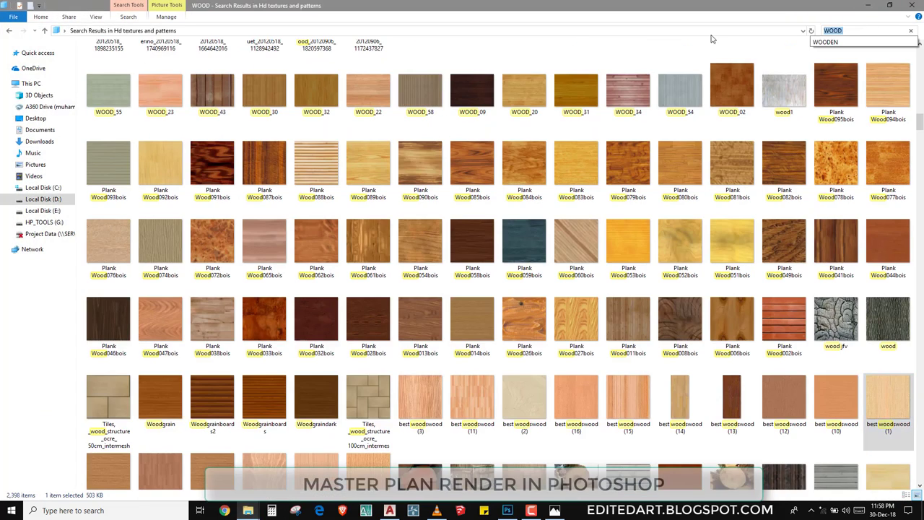
type("LE")
key("Return")
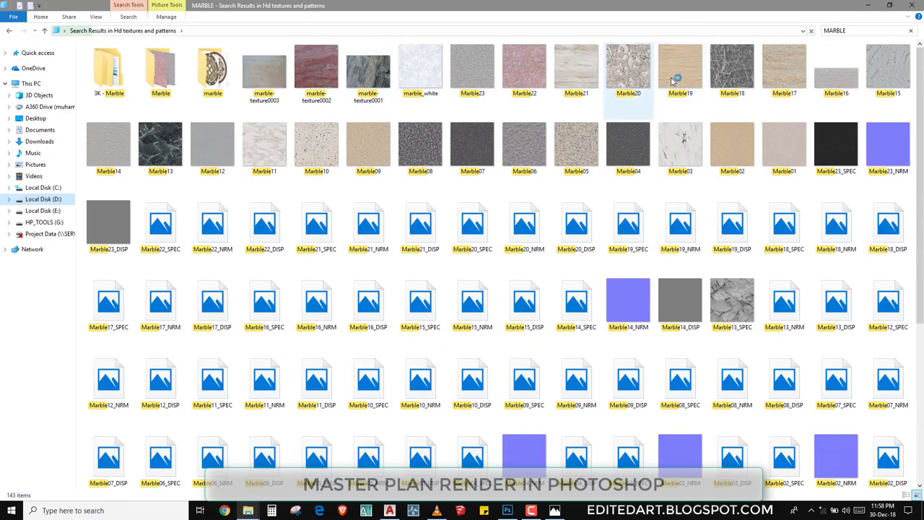
left_click(578, 85)
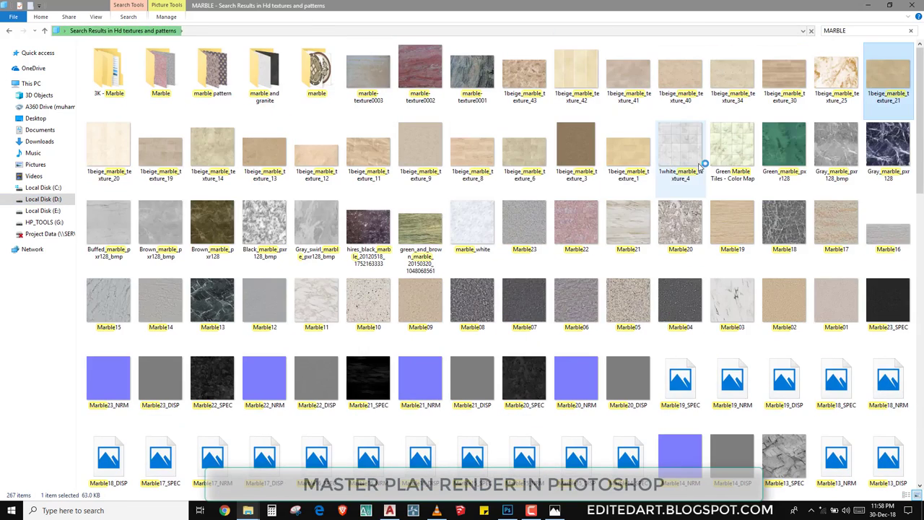
left_click(116, 155)
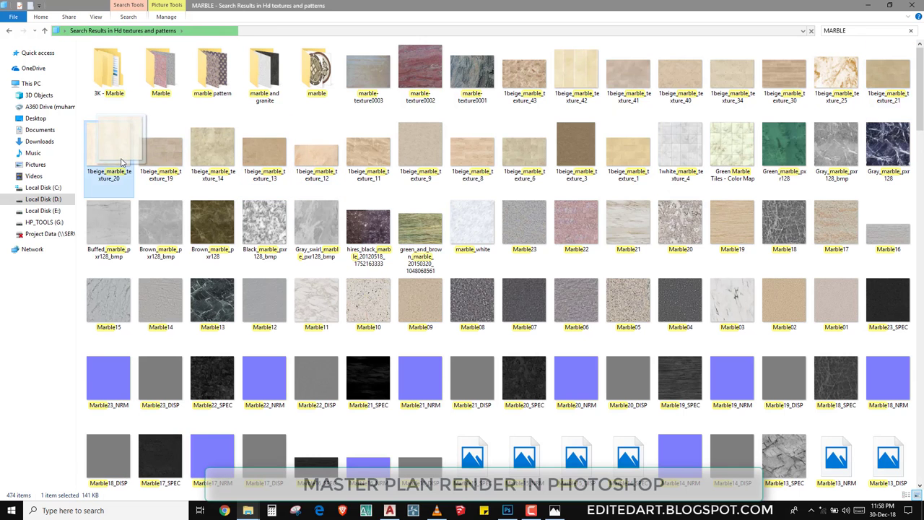
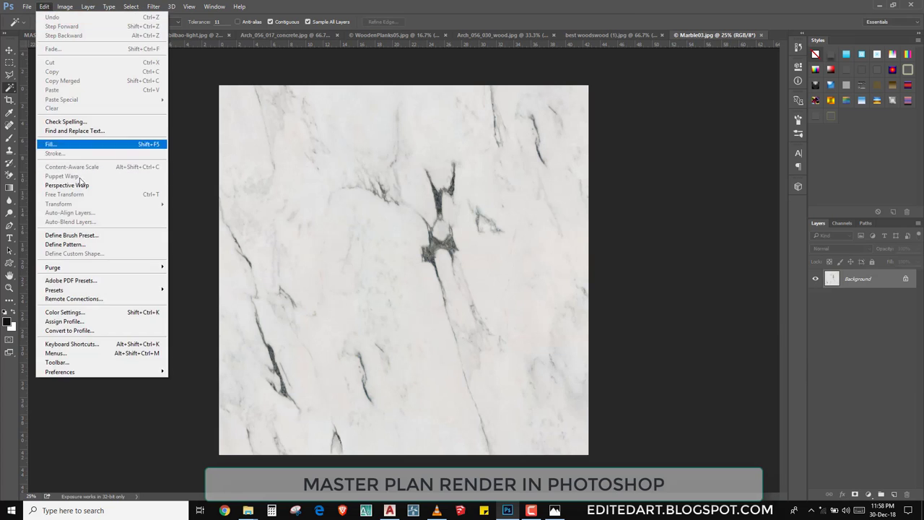
- Save Marble03.jpg as a pattern, close the texture documents and return to MASTER PLAN.psd
left_click(104, 245)
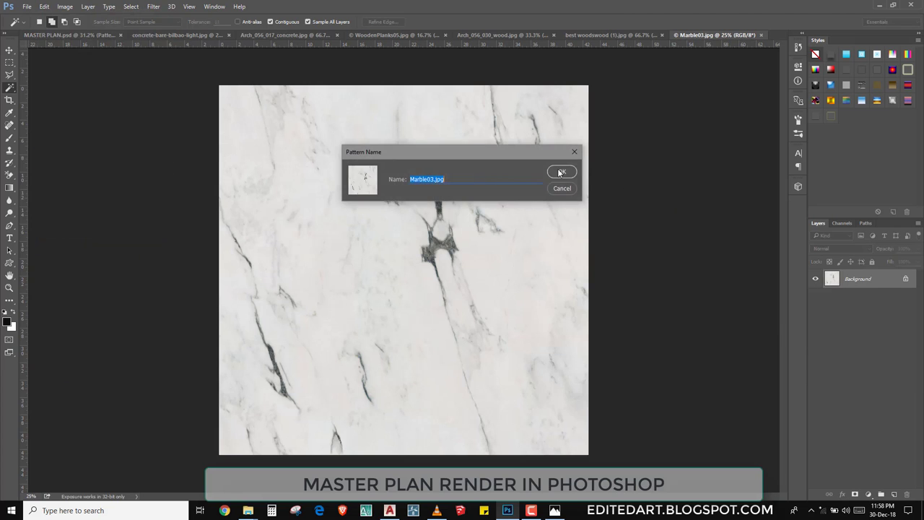
left_click(560, 174)
left_click(554, 34)
left_click(538, 35)
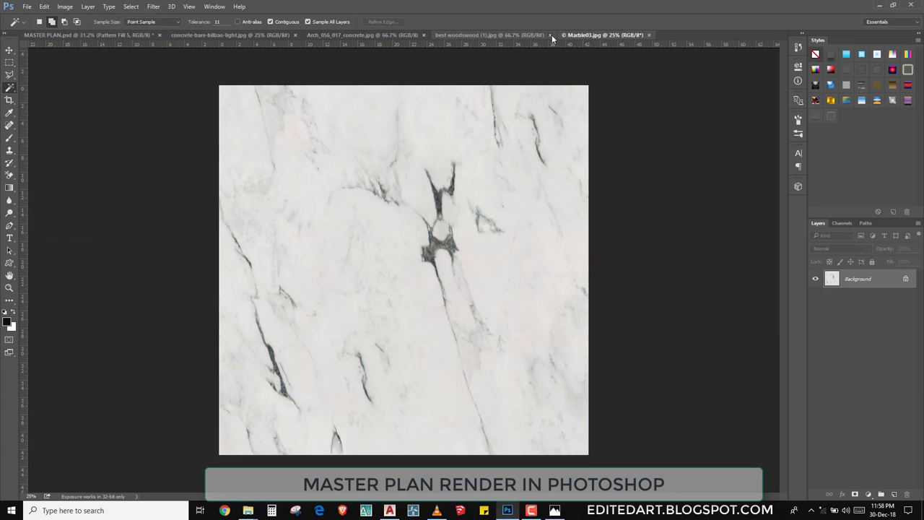
left_click(550, 34)
left_click(523, 36)
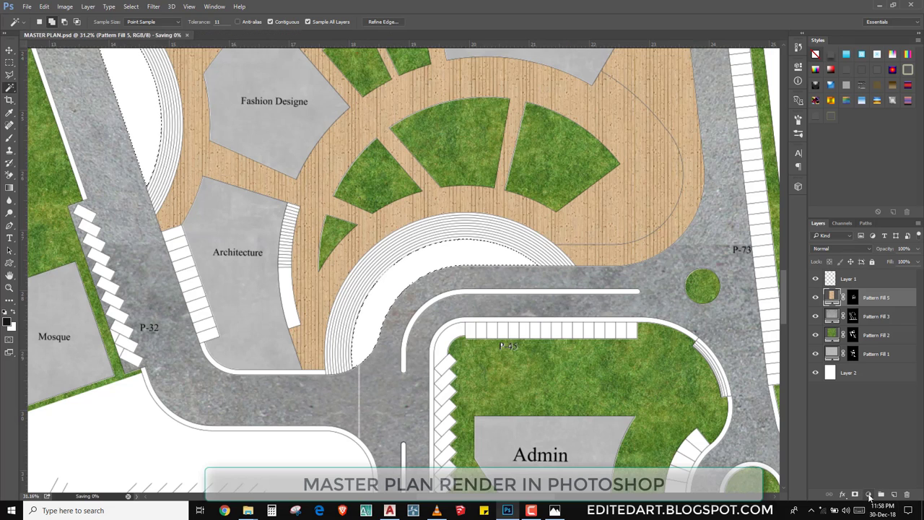
- Add a marble Pattern Fill layer at 10% scale over the curved strip
left_click(869, 495)
left_click(827, 304)
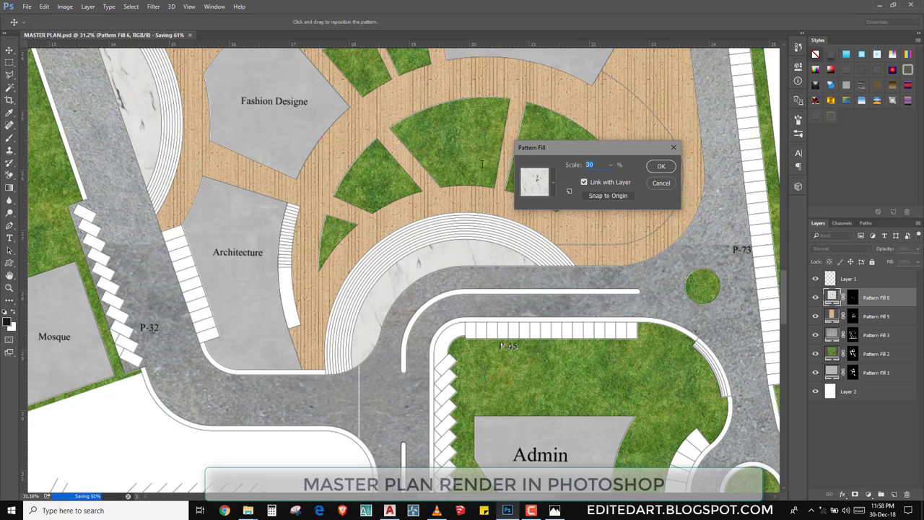
left_click(660, 167)
scroll(369, 300, "up", 3)
scroll(361, 333, "up", 3)
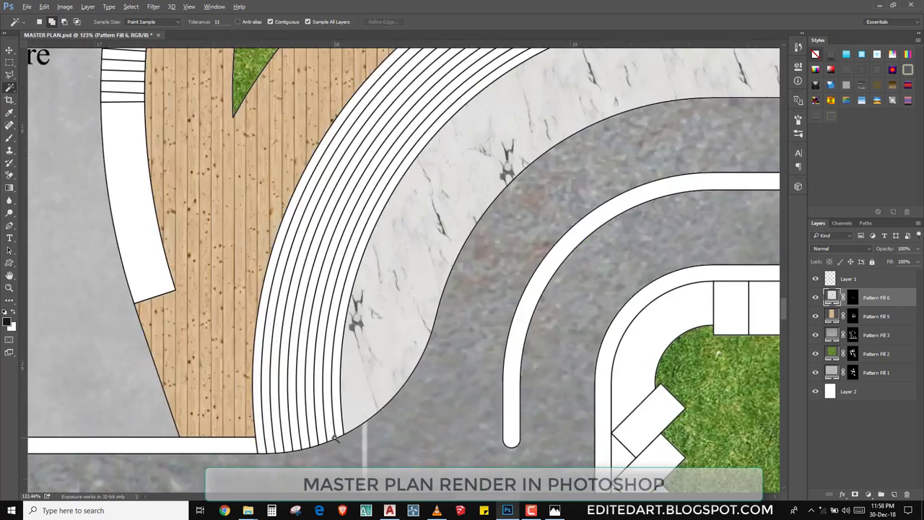
scroll(340, 404, "up", 3)
- Select all the stair stripes with the Magic Wand
left_click(317, 432, "shift")
left_click(299, 433, "shift")
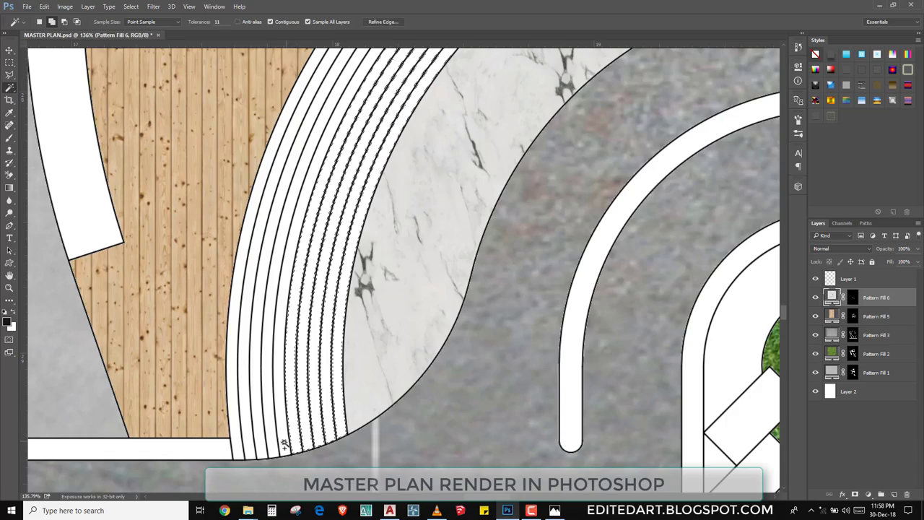
left_click(282, 440, "shift")
left_click(270, 443, "shift")
left_click(257, 451, "shift")
- Move the view to the Admin and road area and open the fill-layer list
scroll(257, 450, "down", 2)
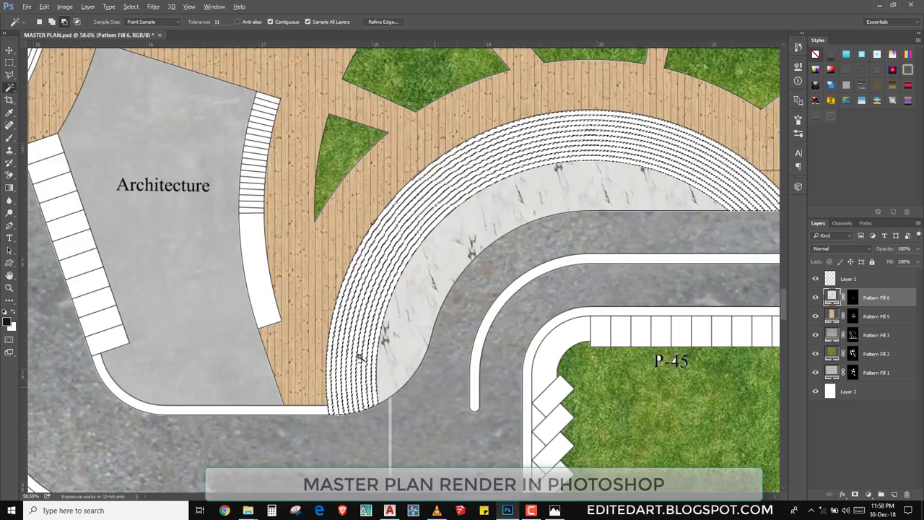
scroll(404, 267, "right", 5)
scroll(365, 421, "up", 3)
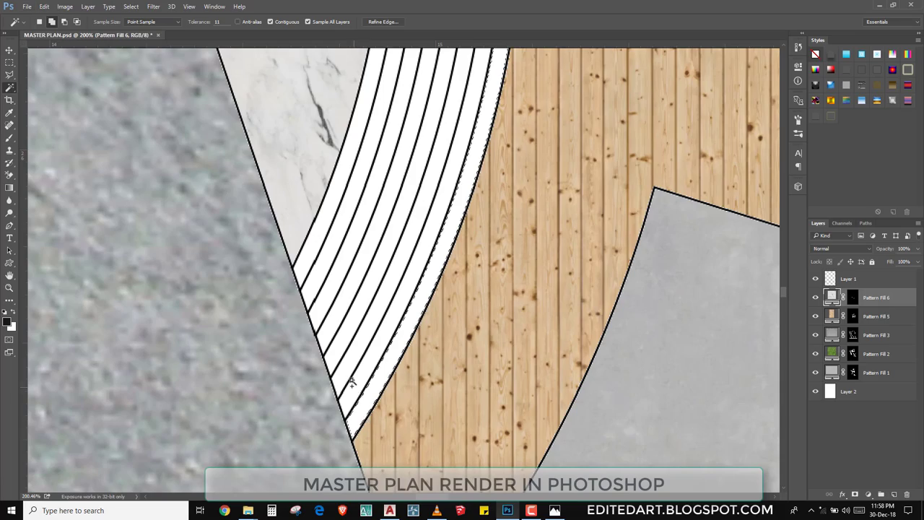
scroll(390, 342, "down", 4)
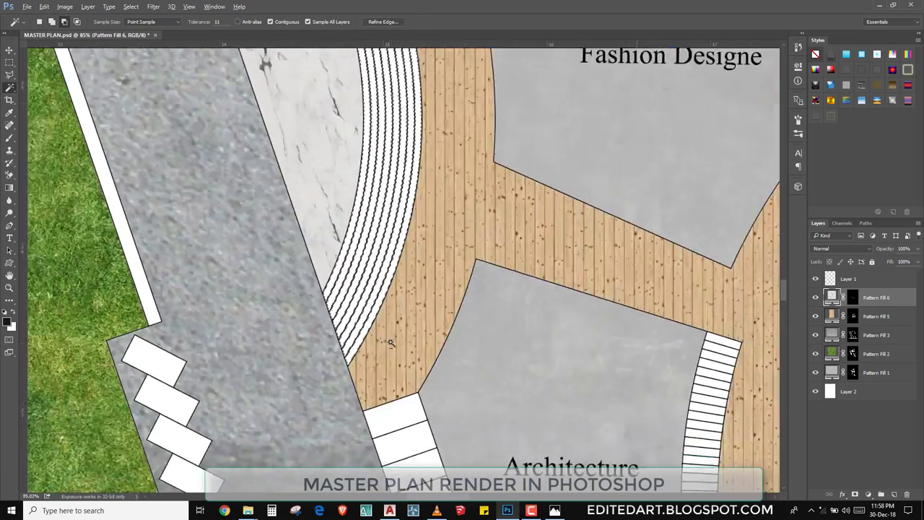
scroll(386, 332, "down", 2)
scroll(386, 332, "down", 2)
scroll(386, 332, "down", 1)
scroll(422, 313, "down", 1)
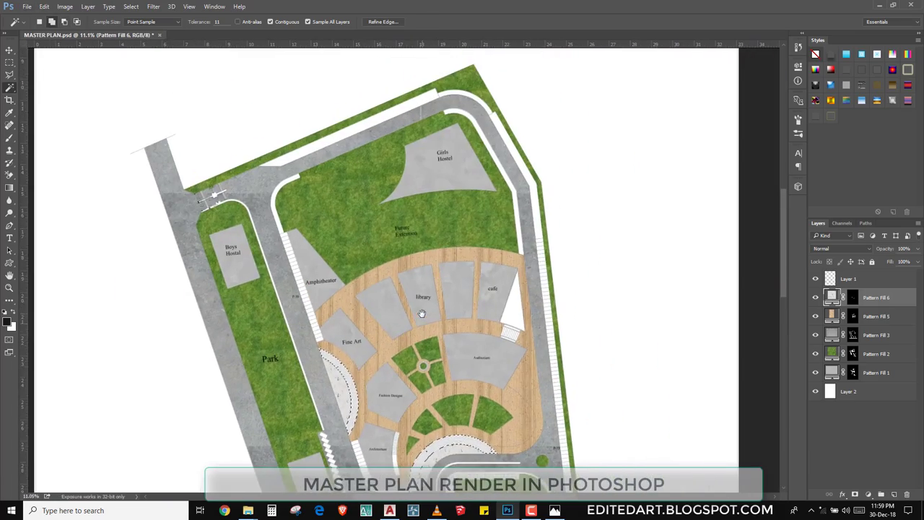
left_click_drag(422, 308, 423, 171)
left_click_drag(591, 381, 580, 417)
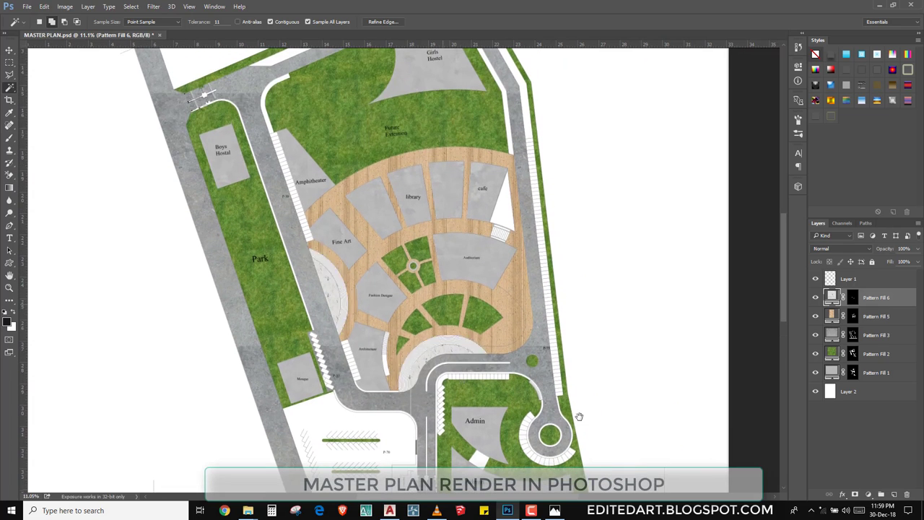
left_click(868, 497)
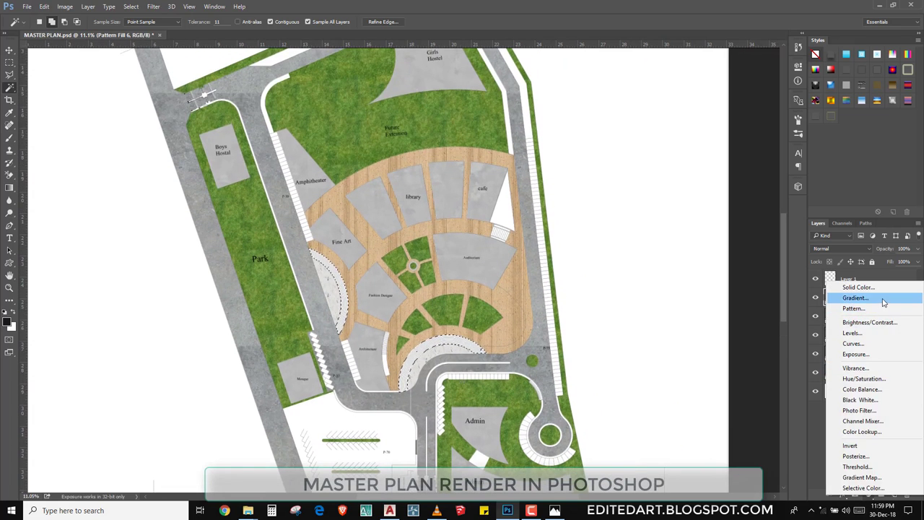
- Fill the selected stair steps with a new Pattern Fill 7 layer
left_click(876, 309)
scroll(371, 320, "up", 2)
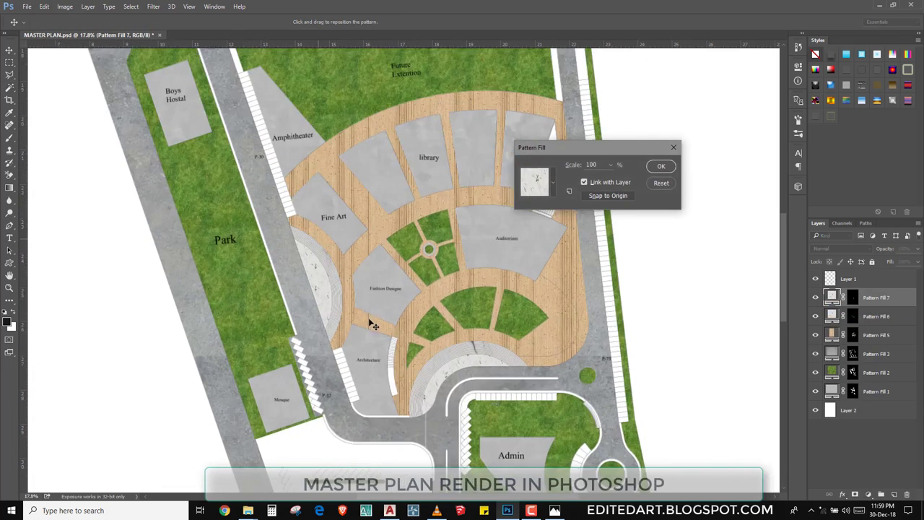
scroll(341, 313, "up", 3)
scroll(320, 305, "up", 2)
scroll(323, 325, "up", 2)
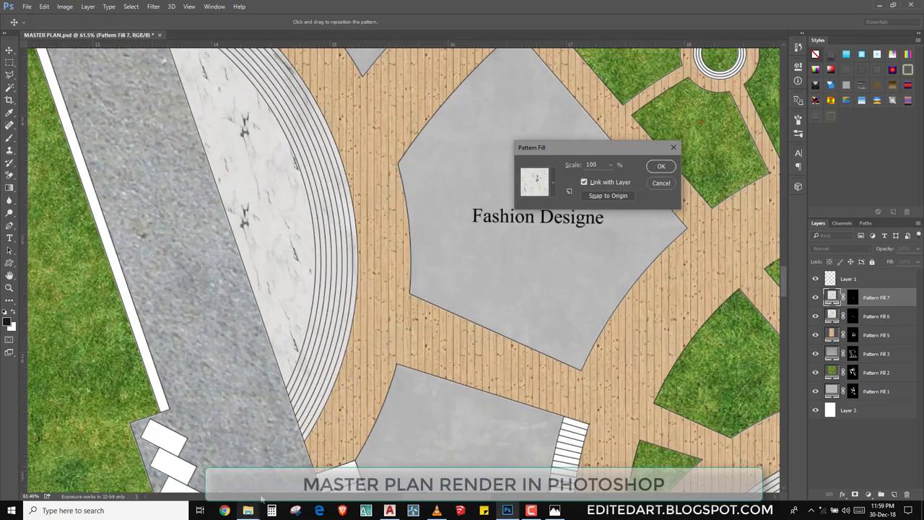
left_click(661, 167)
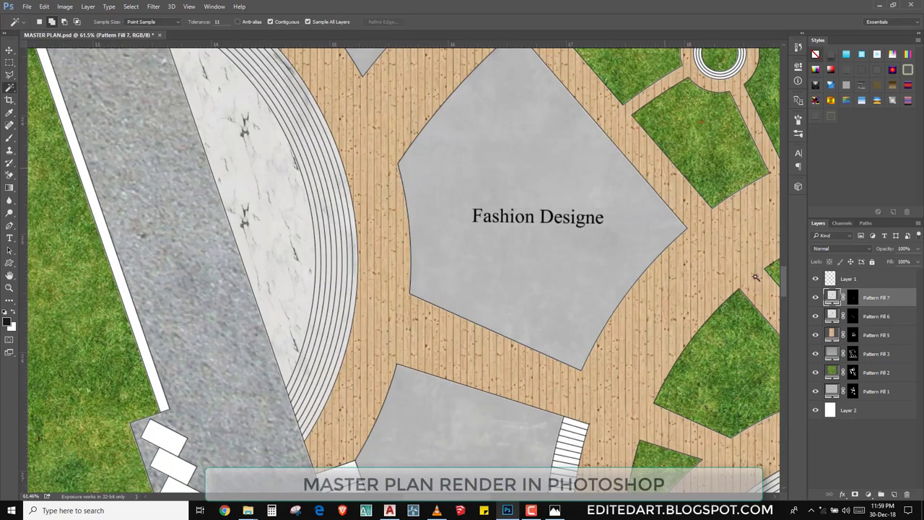
- Give the stair fill layer a Stroke effect at 25% opacity
right_click(886, 306)
left_click(780, 68)
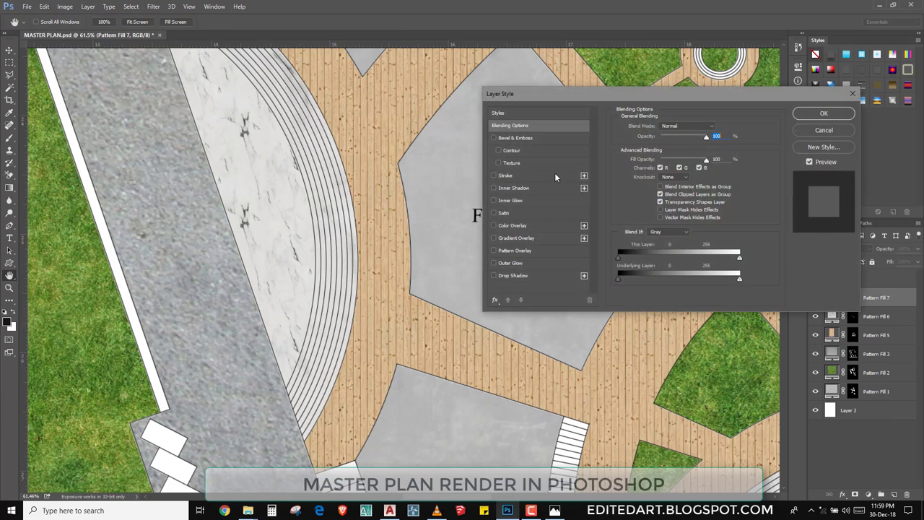
left_click(493, 176)
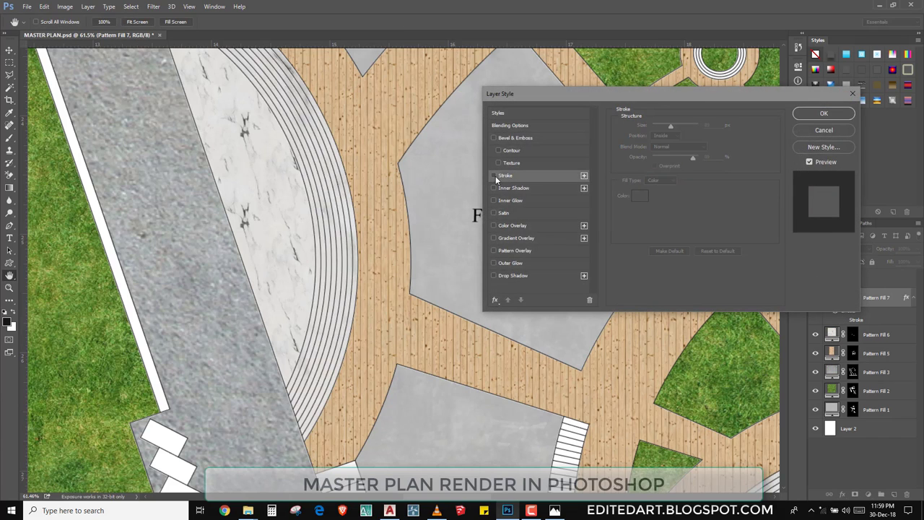
left_click(494, 175)
left_click_drag(693, 158, 671, 160)
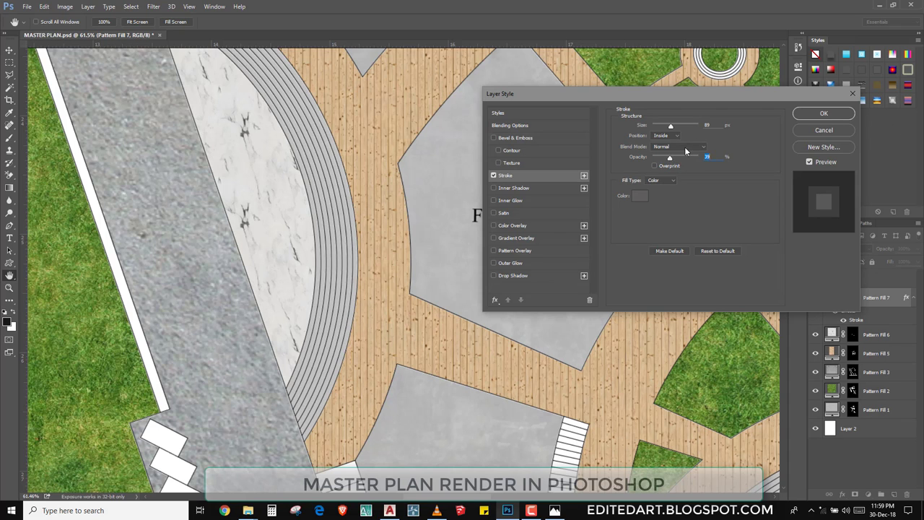
left_click(824, 114)
- Select the marble Pattern Fill 6 layer and open its Blending Options
key("w")
left_click(322, 250)
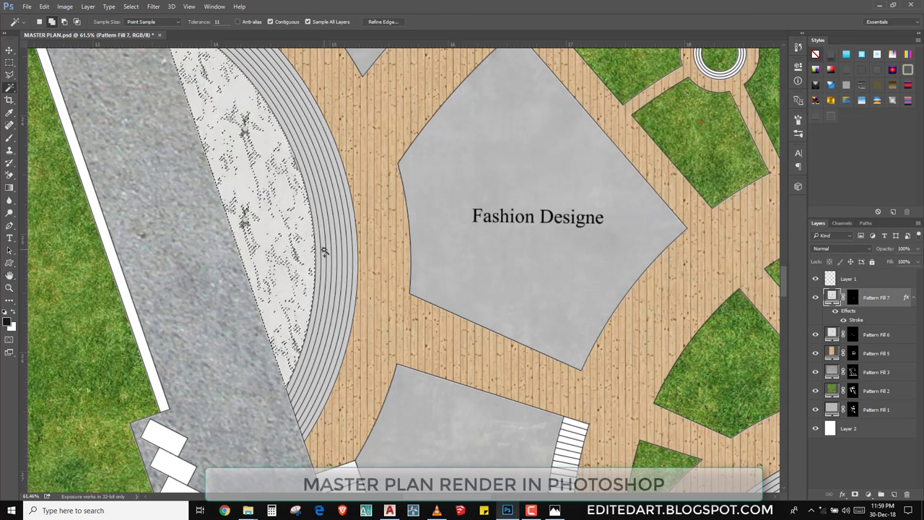
key("ctrl+d")
key("v")
left_click(876, 335)
right_click(874, 336)
left_click(795, 72)
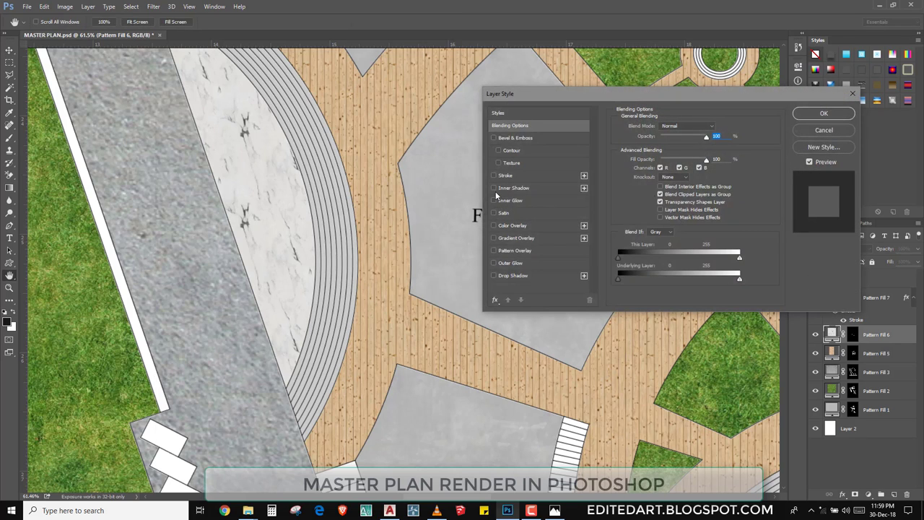
- Add an Inner Shadow effect to the marble strip layer
left_click(494, 187)
left_click(524, 188)
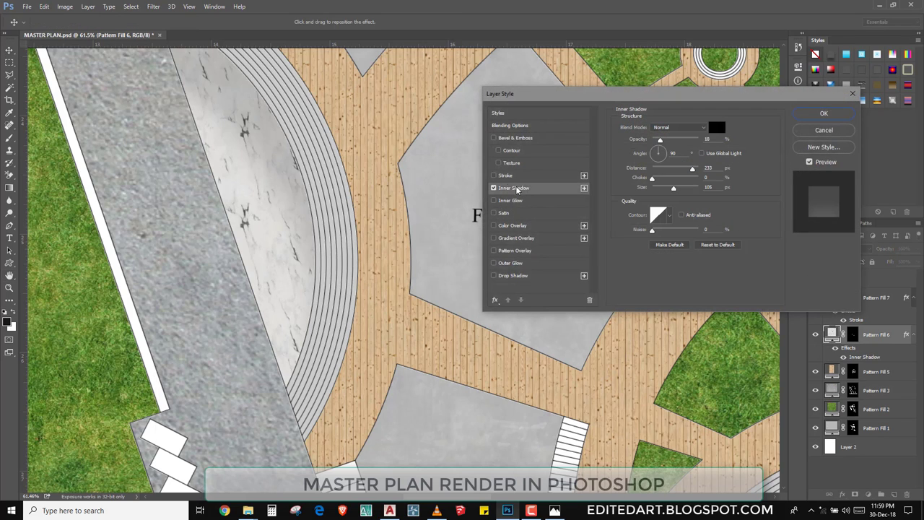
left_click(494, 213)
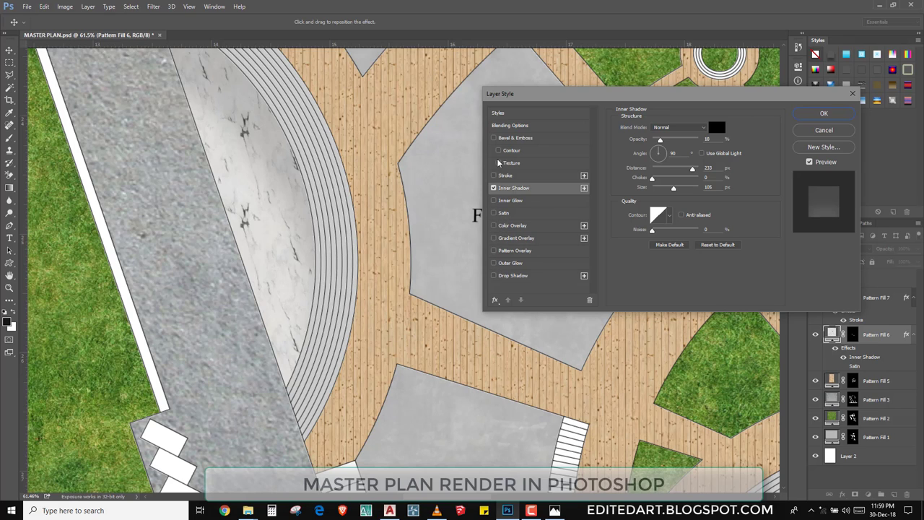
- Add a Smooth Inner Bevel of size 27 to the marble strip and apply
left_click(509, 138)
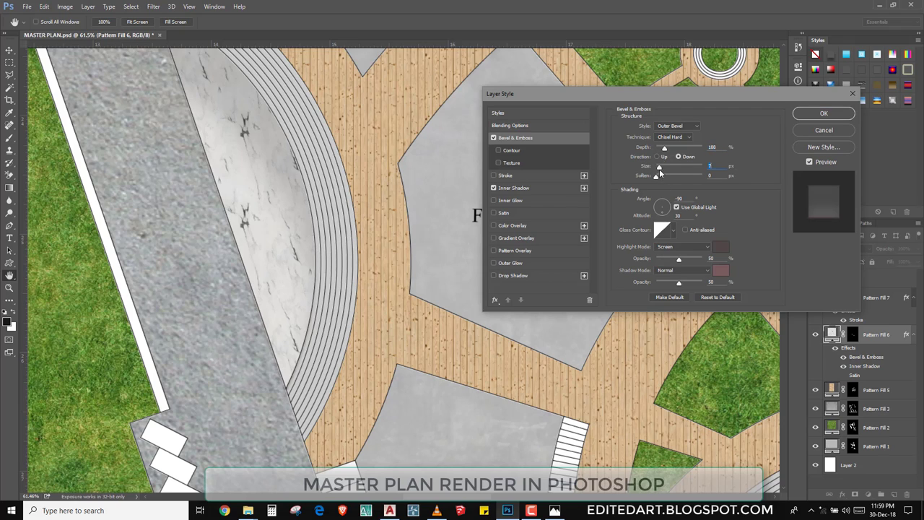
left_click_drag(660, 169, 668, 168)
left_click(673, 127)
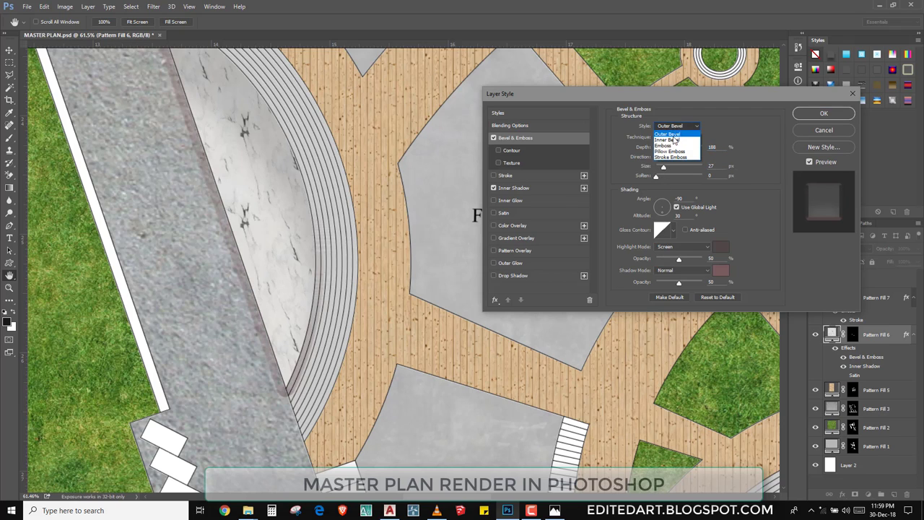
left_click(672, 136)
left_click(672, 137)
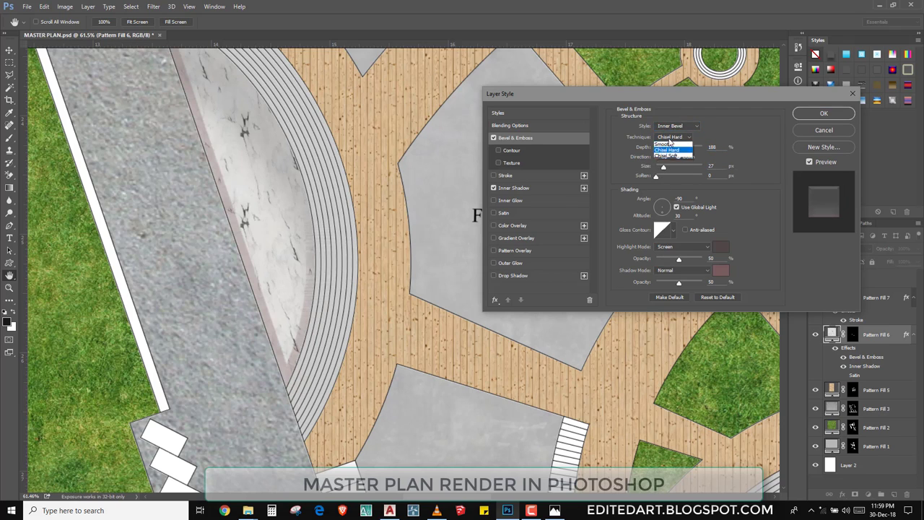
left_click(672, 145)
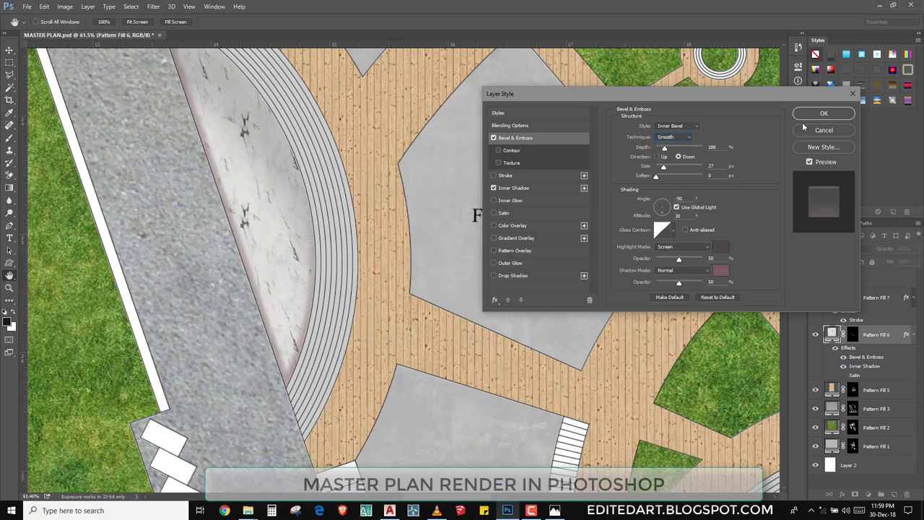
left_click(823, 113)
scroll(452, 241, "down", 2)
scroll(452, 241, "down", 2)
- Select the grey building layer Pattern Fill 1 and open its layer styles
scroll(452, 241, "down", 2)
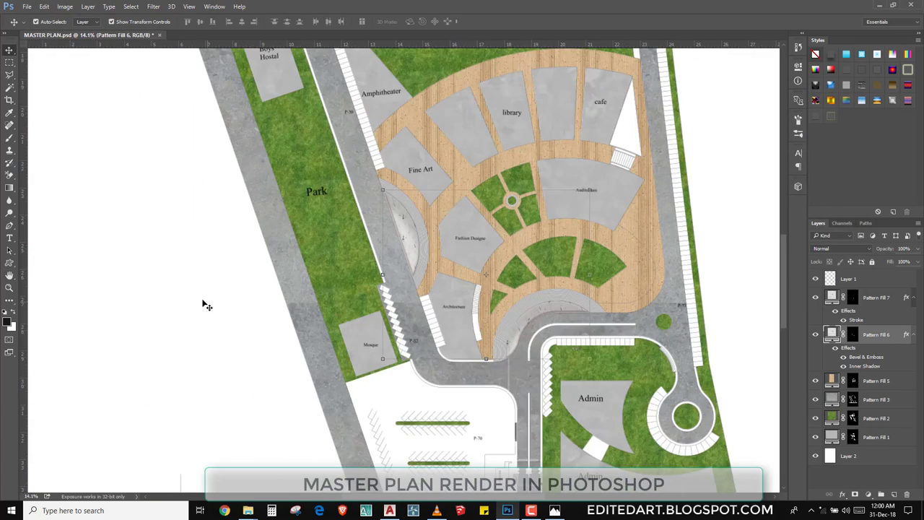
left_click(205, 304)
left_click(431, 209)
scroll(434, 214, "up", 3)
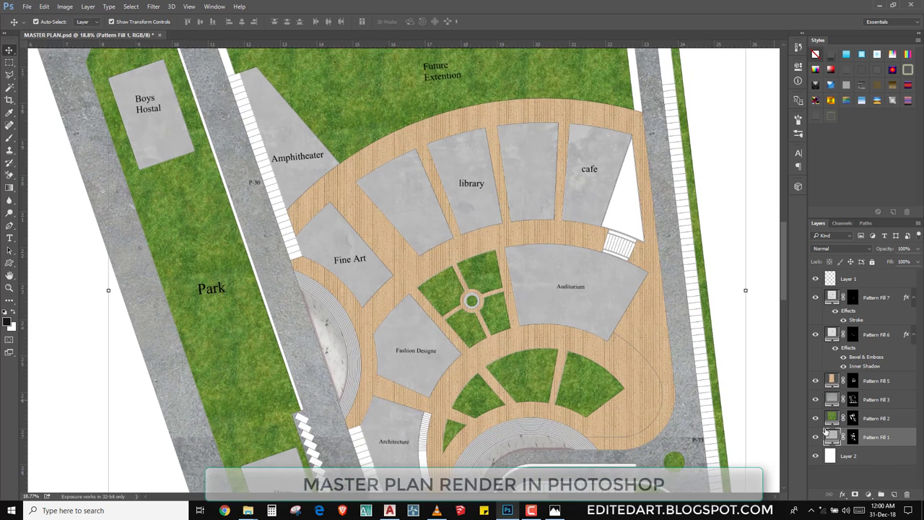
right_click(826, 431)
left_click(783, 65)
right_click(883, 442)
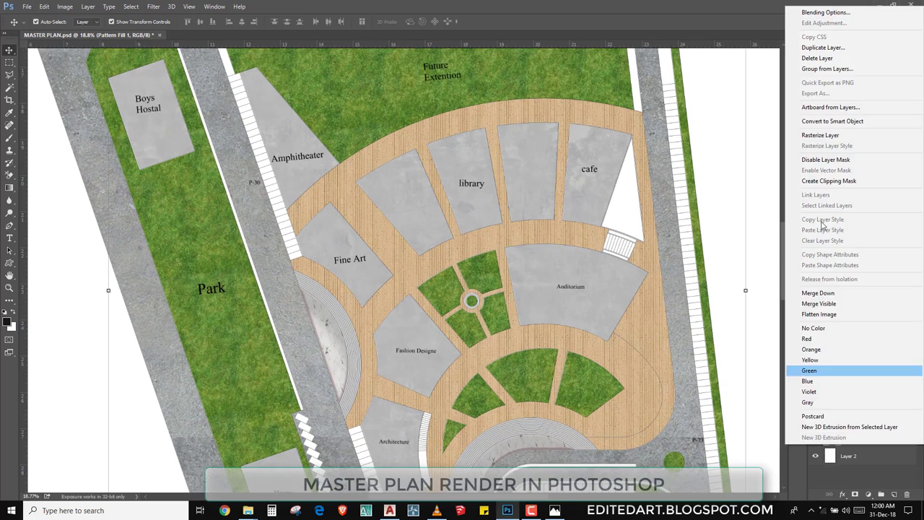
left_click(845, 14)
- Add a Bevel & Emboss to the building slabs with depth 1000%
left_click(494, 137)
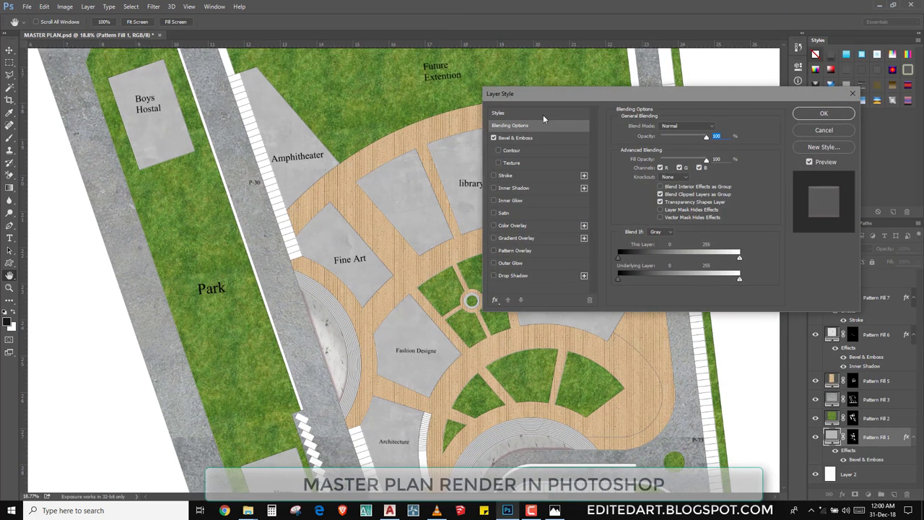
left_click_drag(543, 93, 739, 86)
left_click(707, 130)
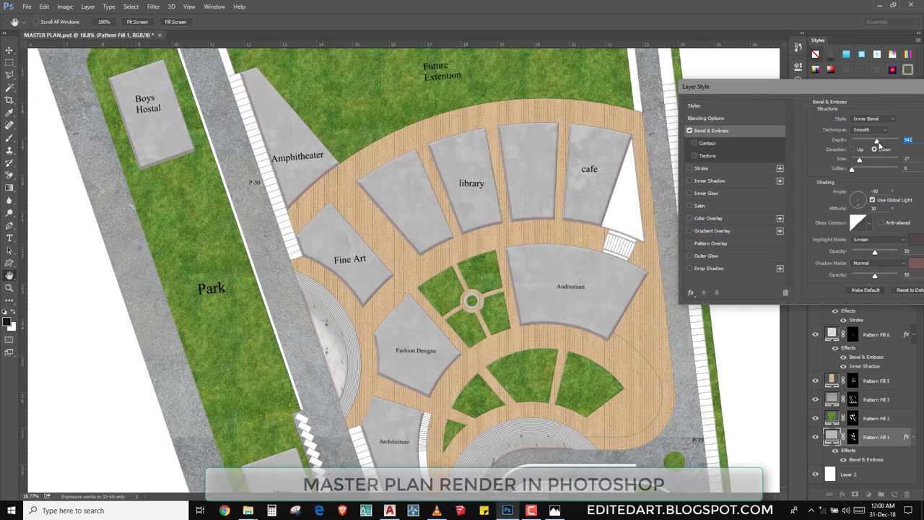
left_click_drag(867, 86, 595, 91)
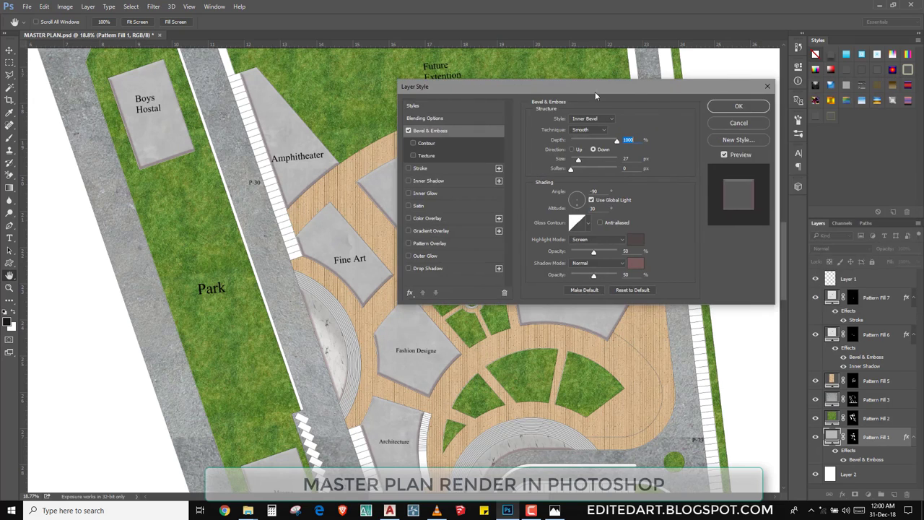
- Try a drop shadow on the slabs, then remove it and keep only the bevel
left_click(428, 269)
left_click_drag(630, 88, 817, 132)
left_click_drag(431, 231, 443, 208)
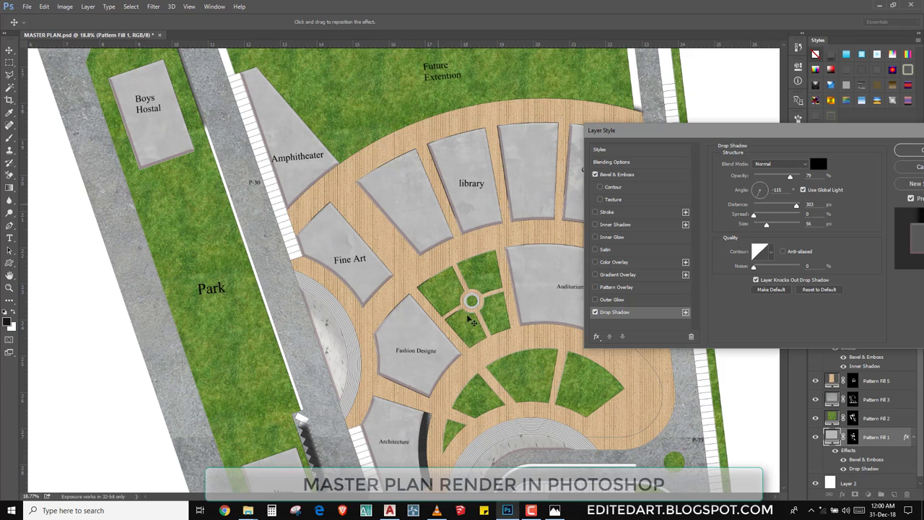
left_click(595, 312)
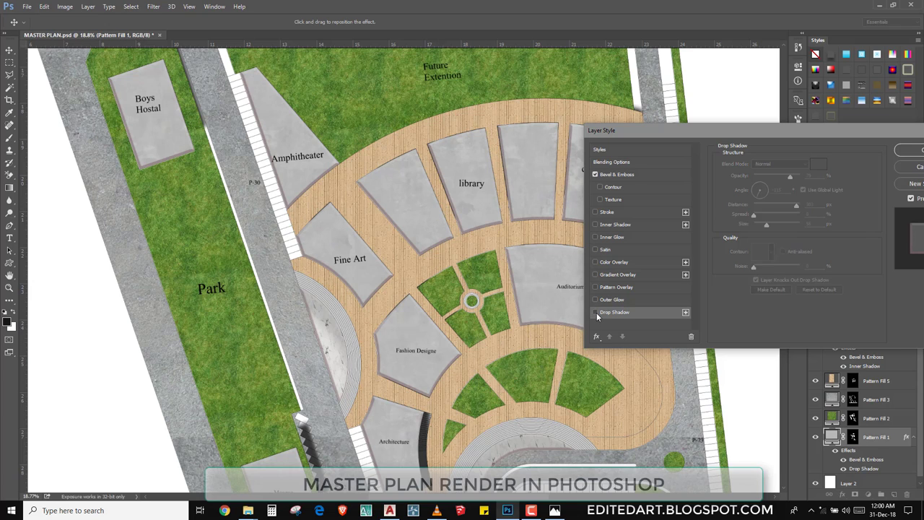
left_click_drag(787, 133, 687, 140)
left_click(824, 156)
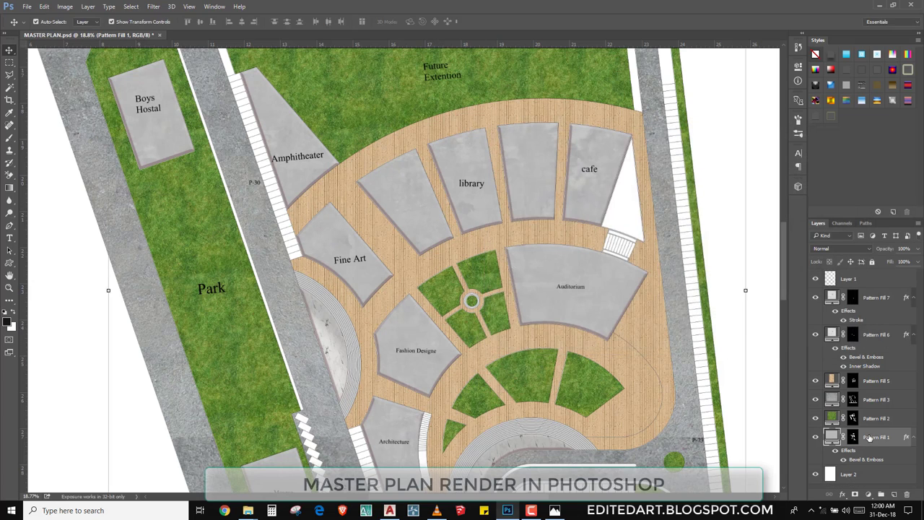
- Duplicate Pattern Fill 1, load the slab shapes as a selection and hide the copy's effects
key("ctrl+j")
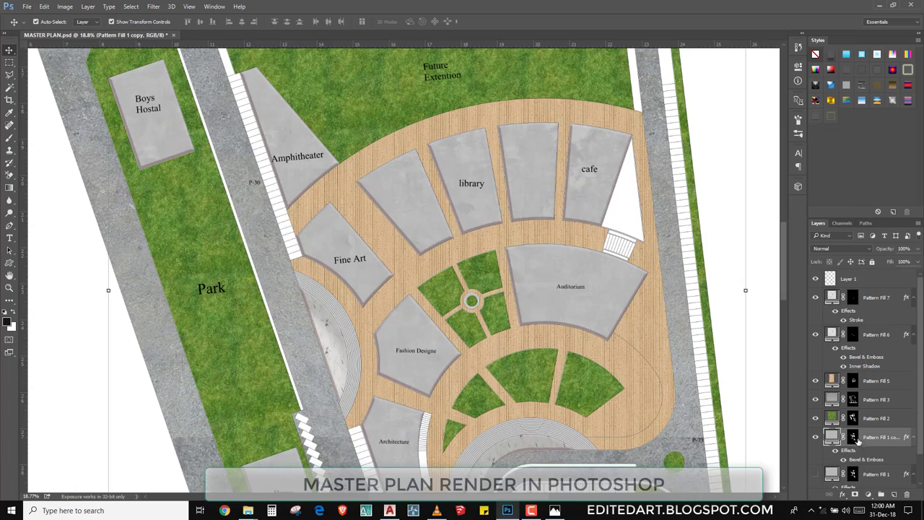
left_click(853, 437, "ctrl")
scroll(599, 124, "up", 2)
scroll(621, 132, "up", 2)
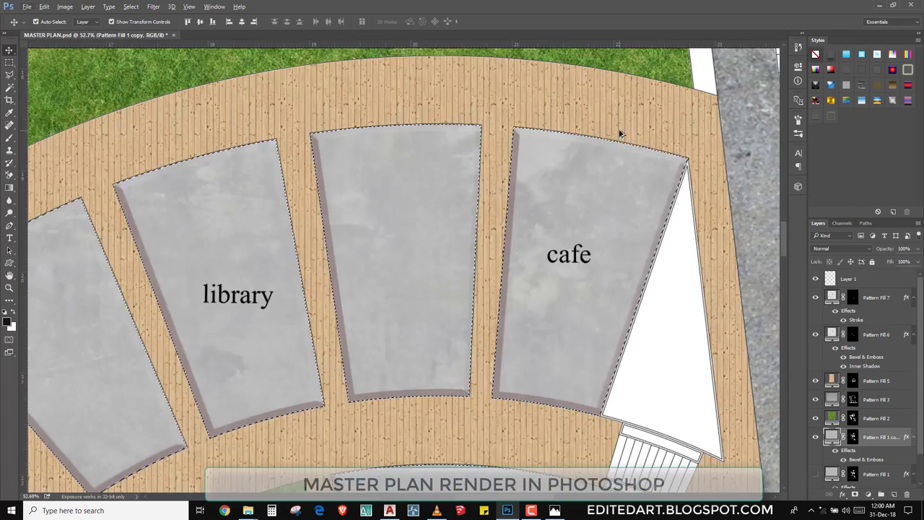
scroll(605, 158, "up", 1)
scroll(603, 157, "down", 1)
scroll(604, 158, "down", 2)
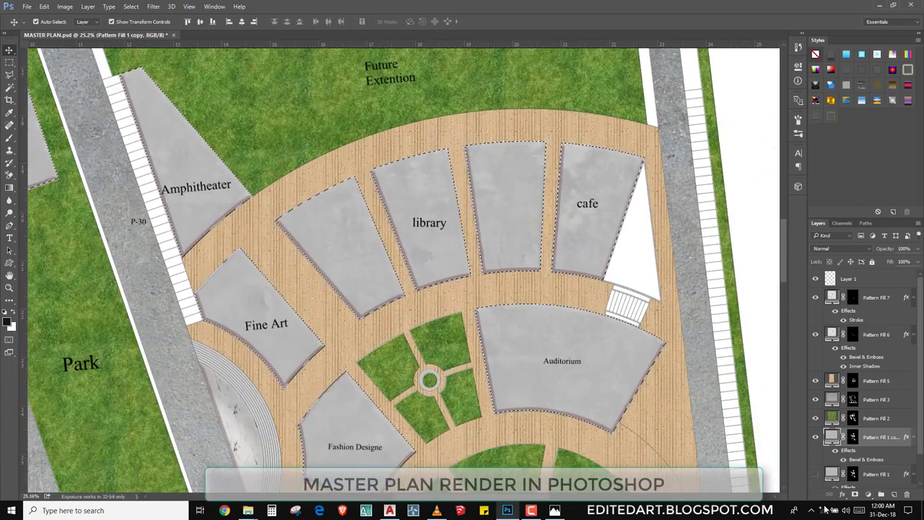
left_click(836, 451)
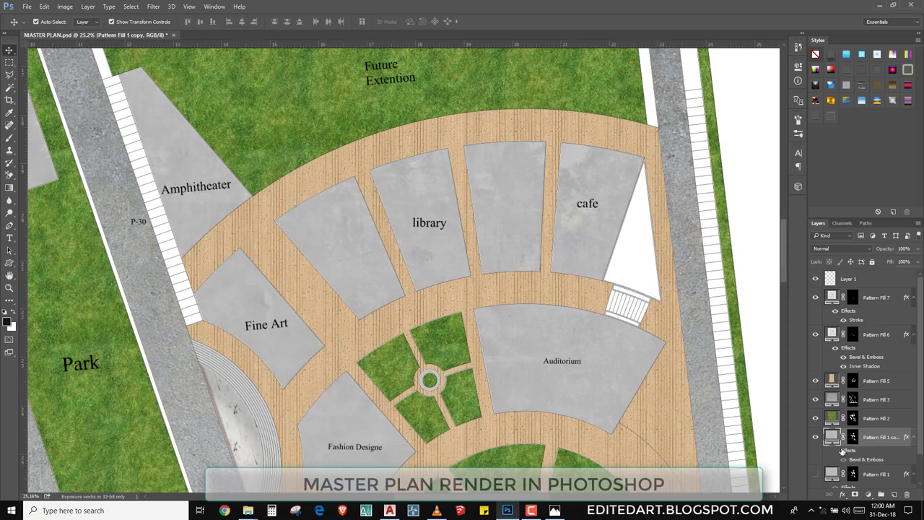
scroll(631, 135, "up", 2)
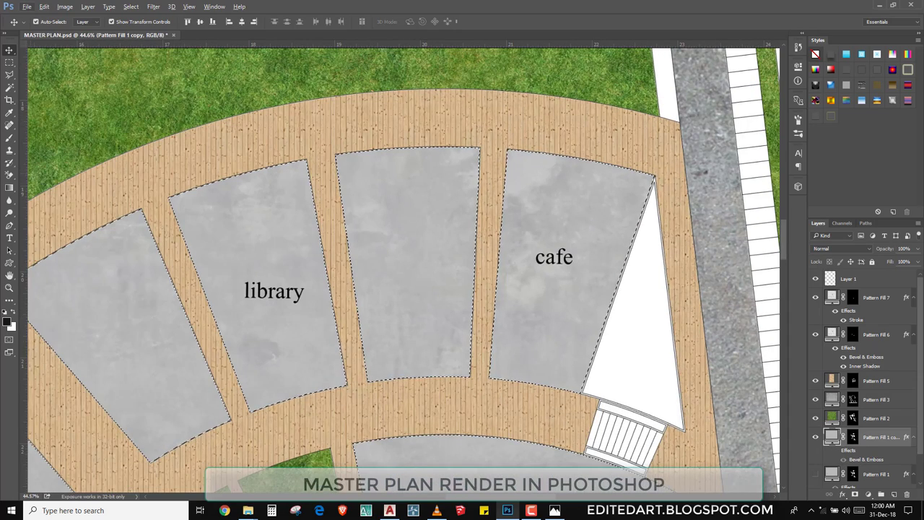
- Rasterize the copied layer and darken the cafe slab's top edge with the Burn tool
left_click(9, 126)
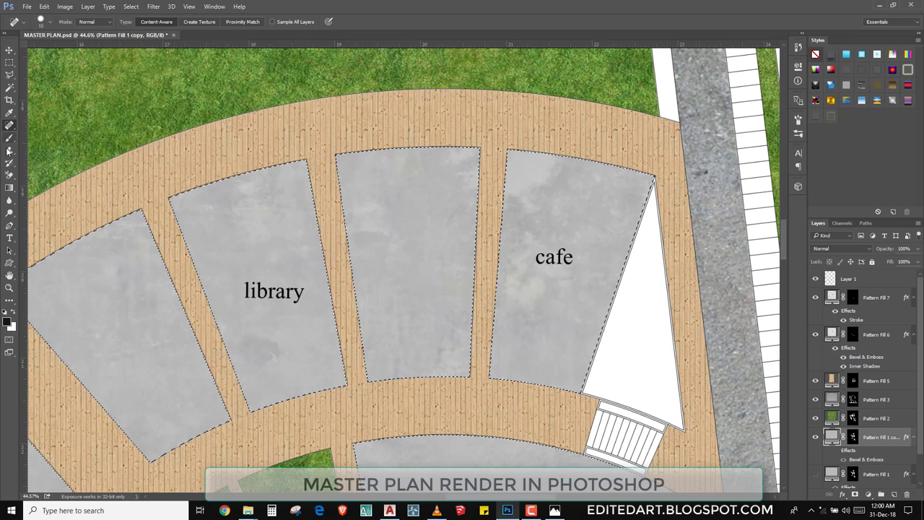
left_click(10, 212)
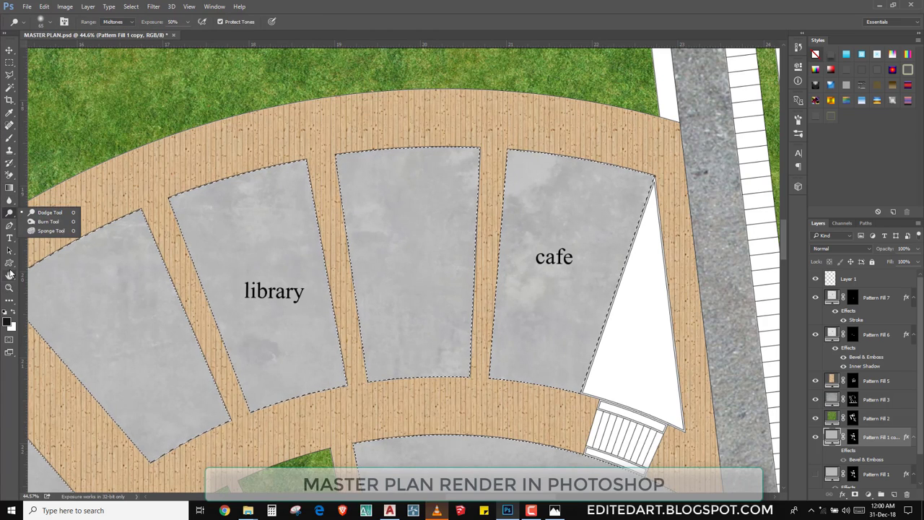
left_click(45, 221)
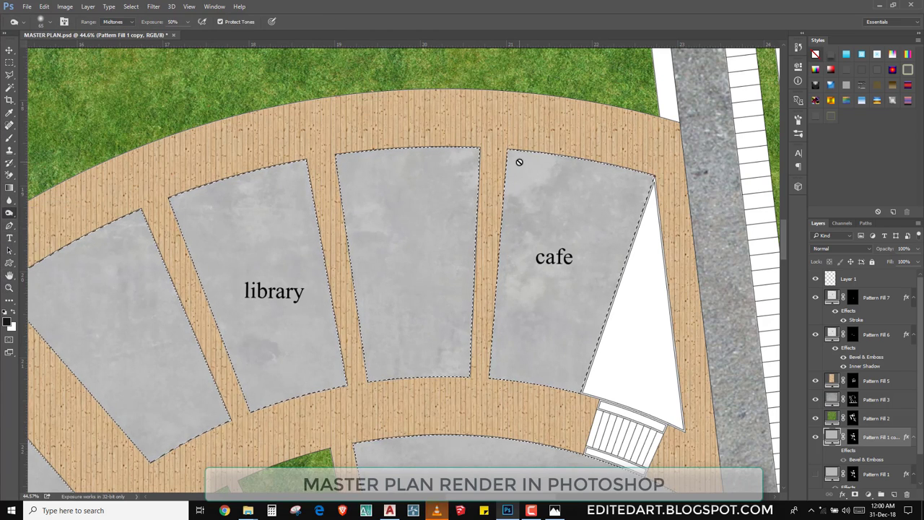
left_click(519, 161)
key("Return")
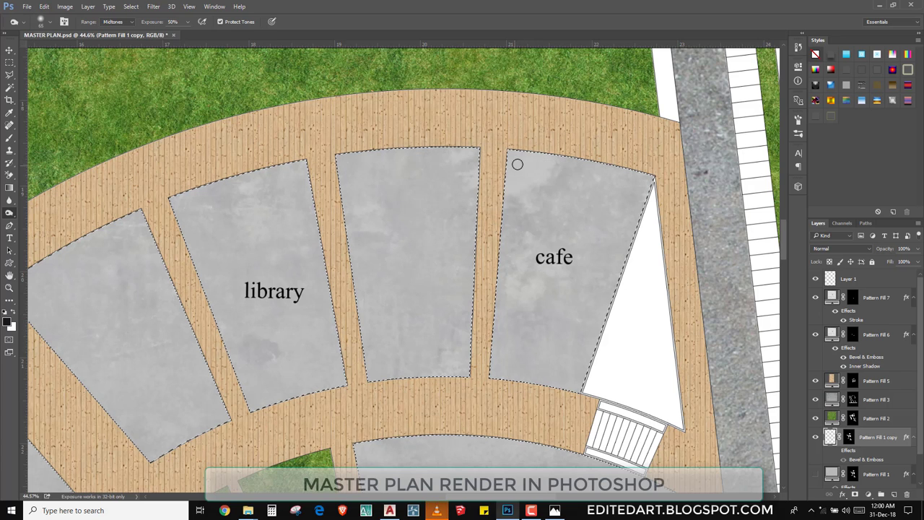
left_click_drag(528, 165, 635, 173)
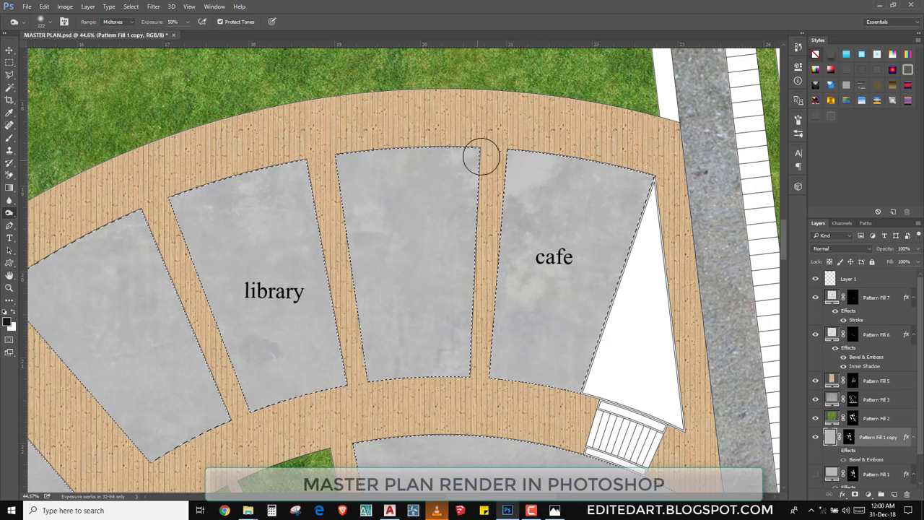
mouse_move(578, 169)
left_mouse_down()
mouse_move(526, 154)
mouse_move(670, 186)
left_mouse_up()
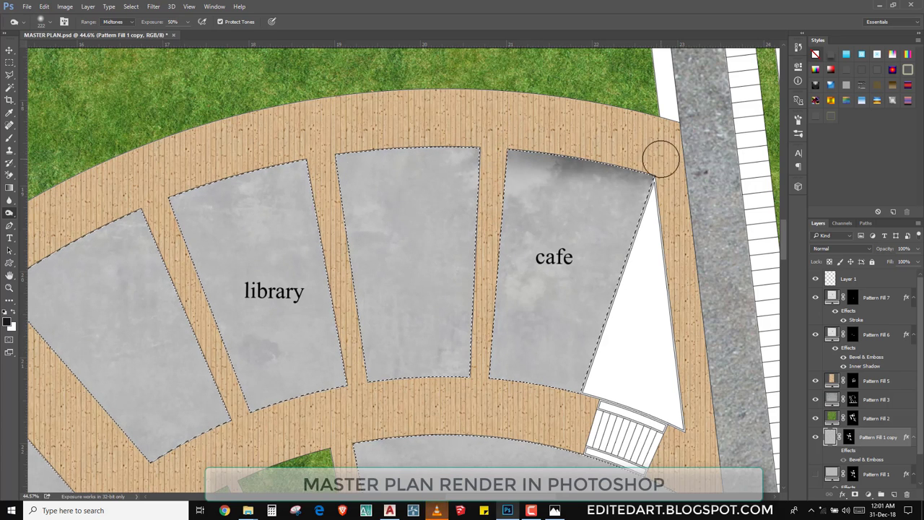
key("ctrl+z")
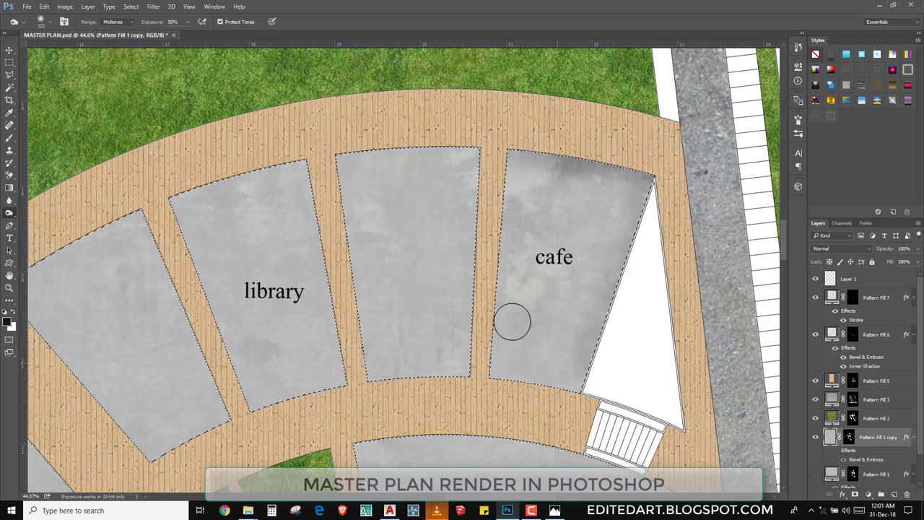
- Darken the edges of the library, Fine Art, Fashion Design and Architecture slabs
left_click_drag(243, 189, 466, 143)
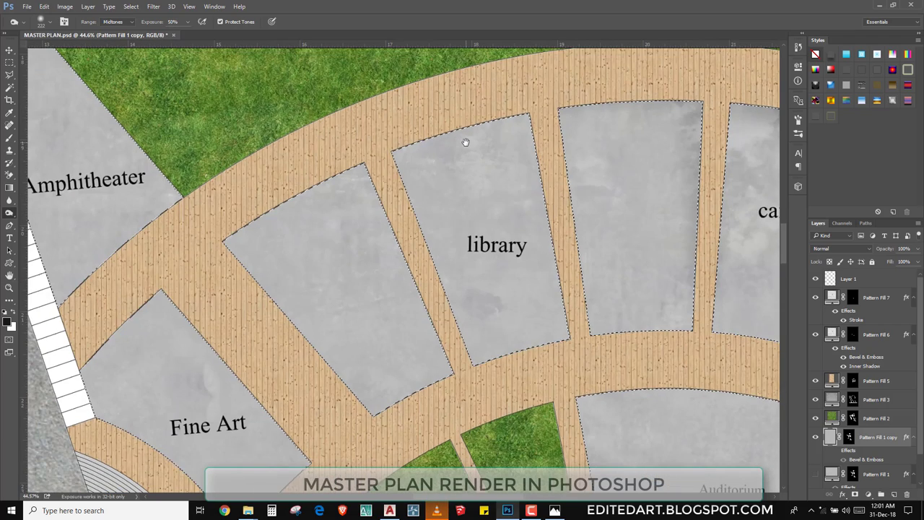
left_click_drag(383, 135, 568, 295)
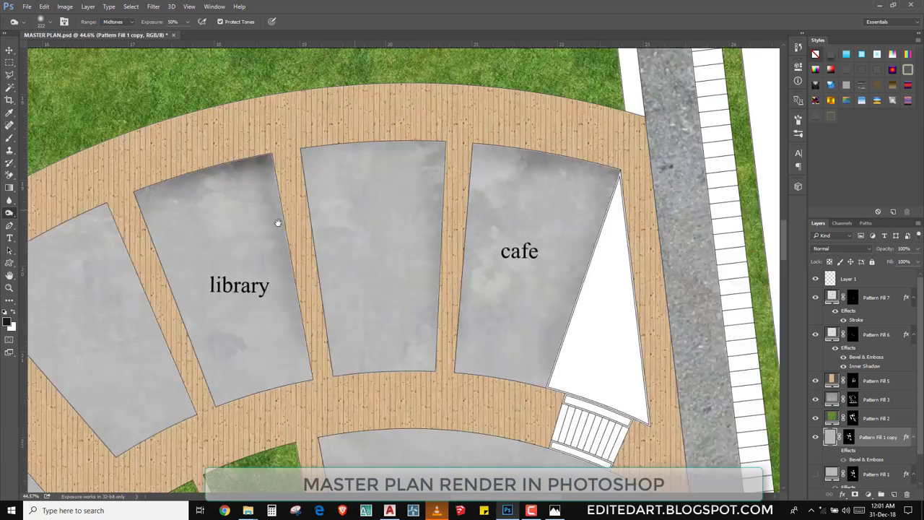
left_click_drag(535, 109, 200, 161)
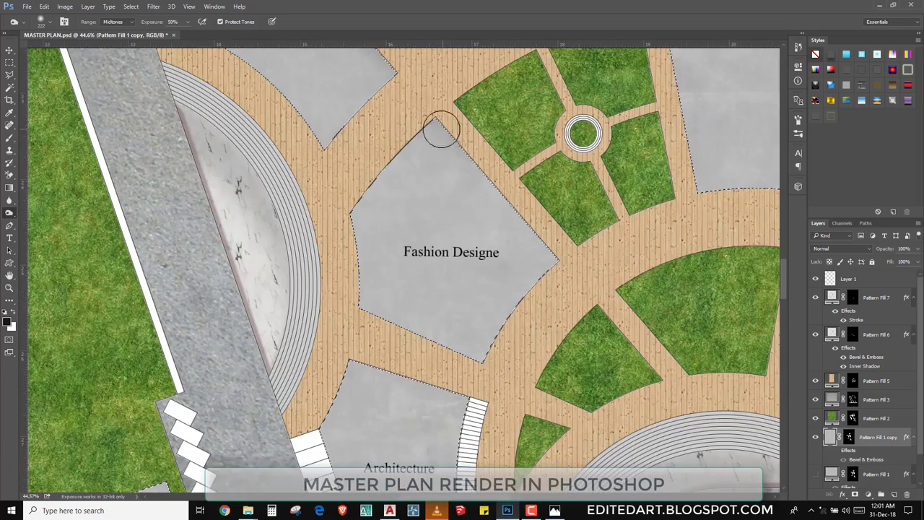
left_click_drag(441, 130, 569, 270)
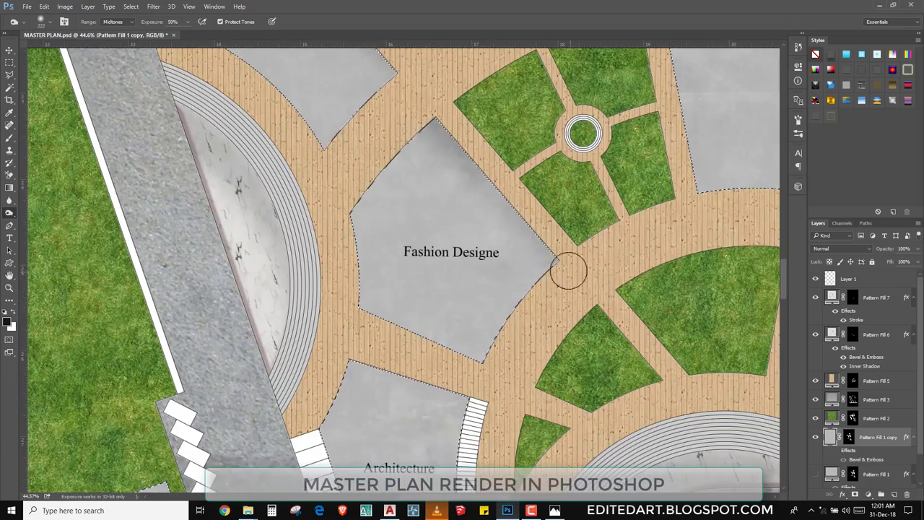
mouse_move(491, 364)
left_mouse_down()
mouse_move(553, 272)
mouse_move(450, 394)
left_mouse_up()
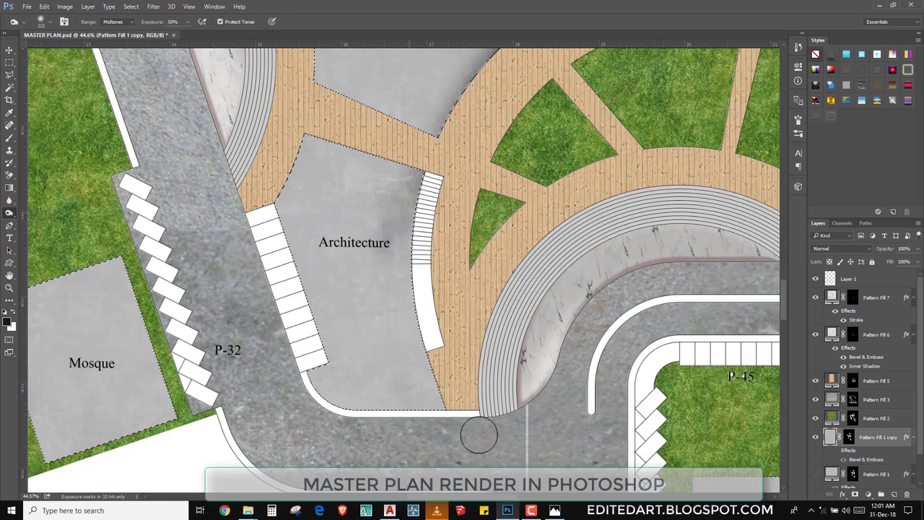
mouse_move(412, 289)
left_mouse_down()
mouse_move(345, 403)
mouse_move(416, 351)
mouse_move(385, 361)
mouse_move(390, 347)
mouse_move(381, 339)
mouse_move(419, 341)
left_mouse_up()
key("bracketright")
key("bracketright")
key("bracketright")
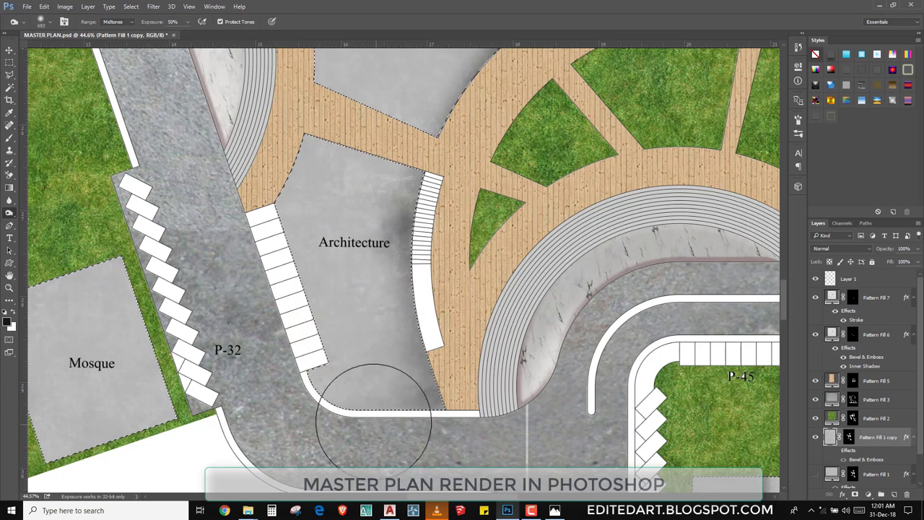
- Check the brush settings, pan to Boys Hostal and the park, and deselect the slabs
scroll(365, 397, "down", 2)
scroll(365, 386, "down", 2)
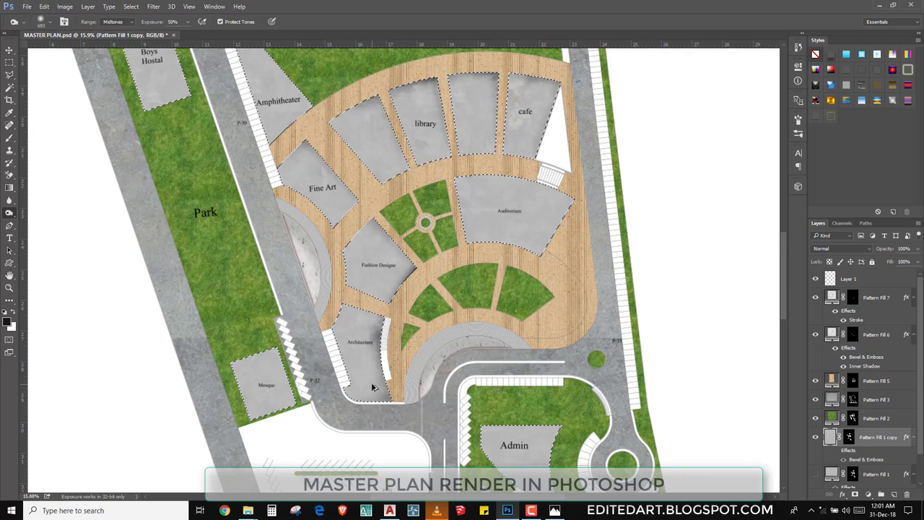
scroll(373, 390, "up", 2)
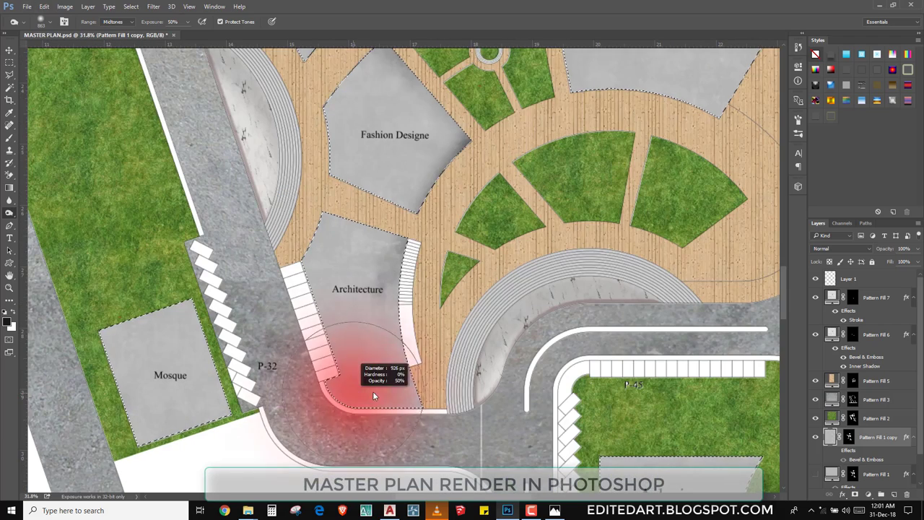
scroll(361, 390, "down", 2)
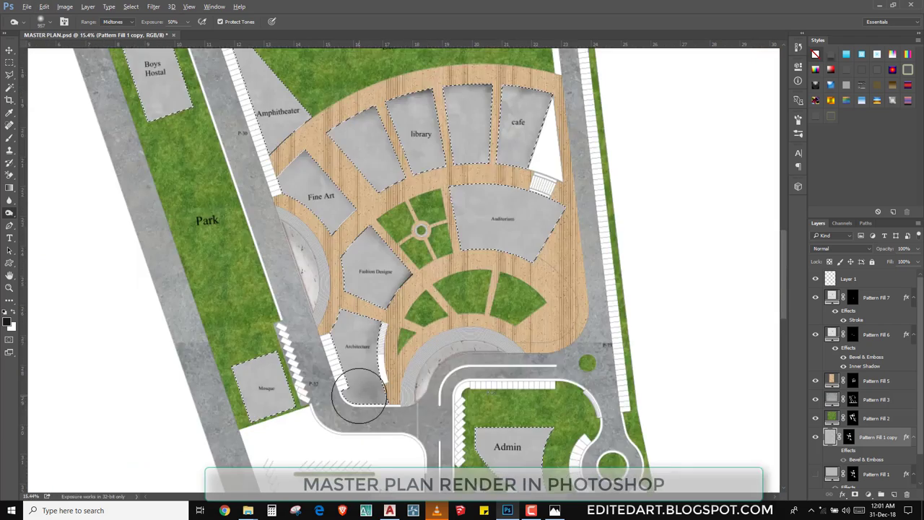
scroll(357, 388, "down", 1)
scroll(404, 159, "up", 2)
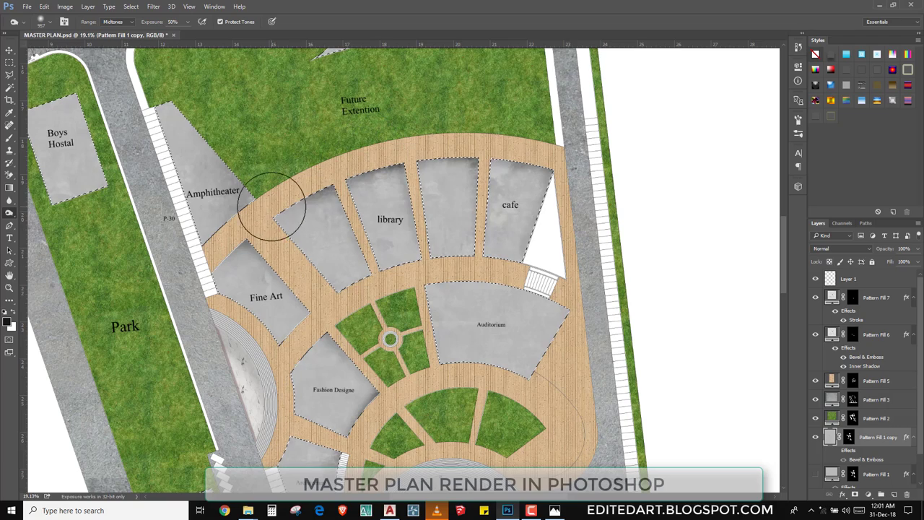
scroll(340, 224, "down", 5)
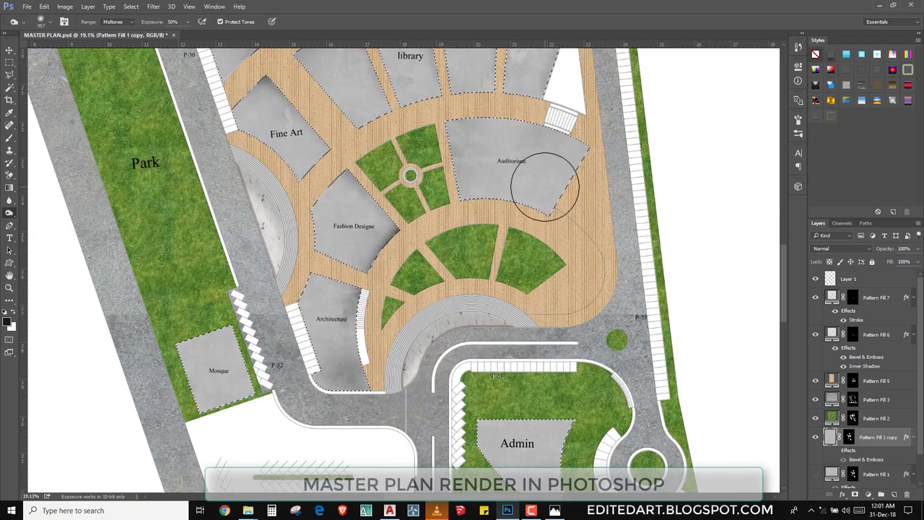
right_click(543, 181)
left_click(481, 243)
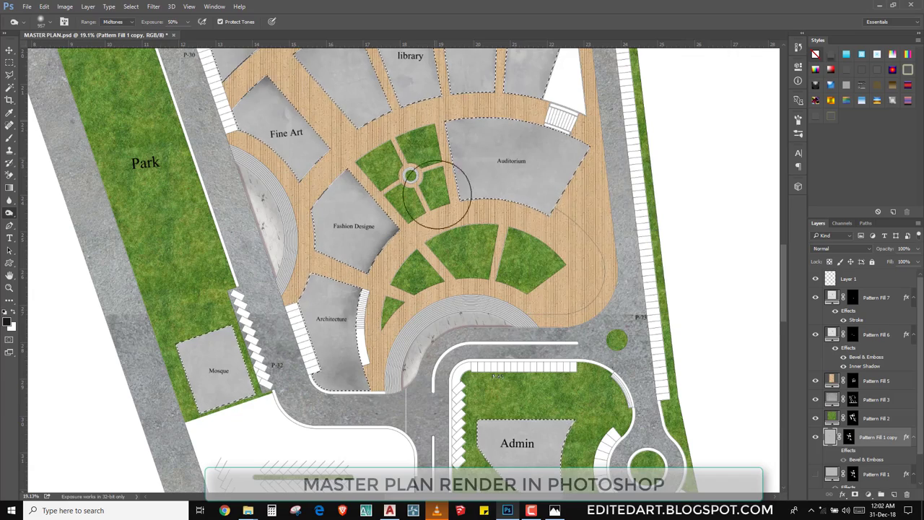
scroll(470, 231, "up", 5)
scroll(462, 217, "up", 4)
scroll(455, 202, "up", 2)
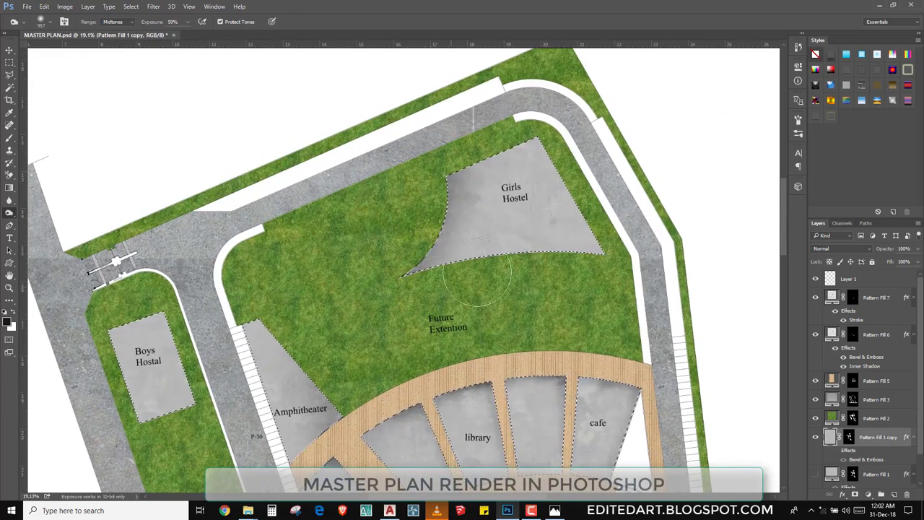
left_click_drag(127, 300, 314, 162)
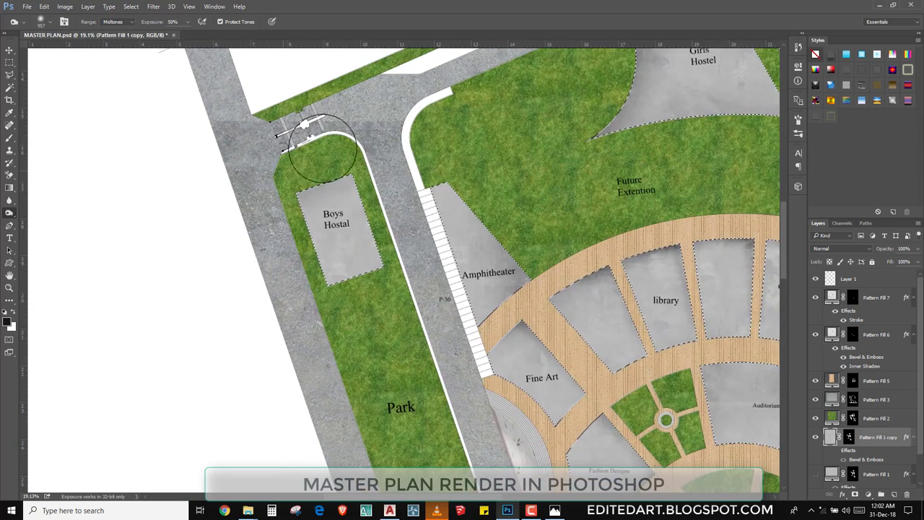
scroll(320, 149, "down", 3)
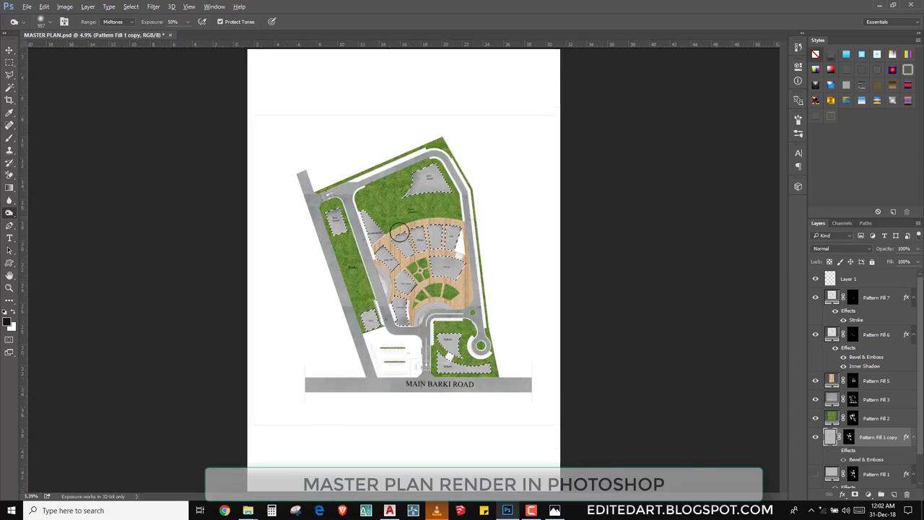
scroll(426, 269, "up", 2)
key("ctrl+d")
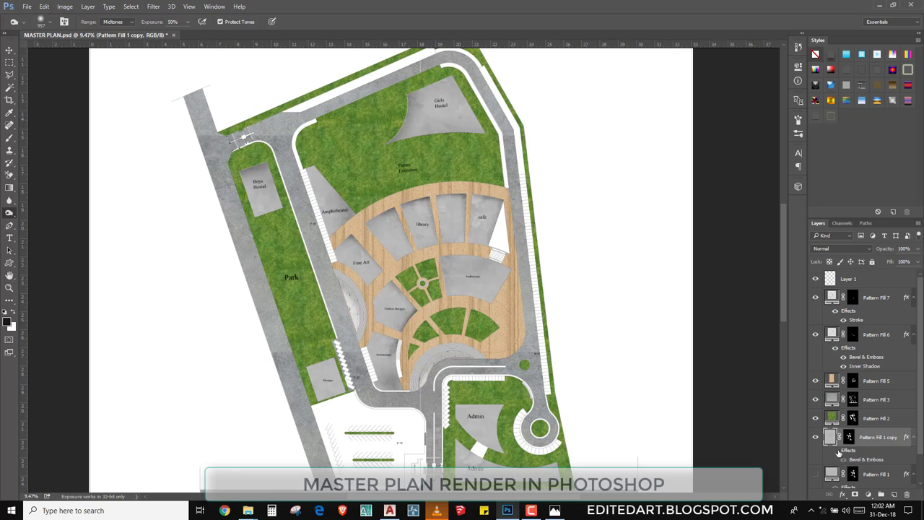
scroll(374, 222, "up", 2)
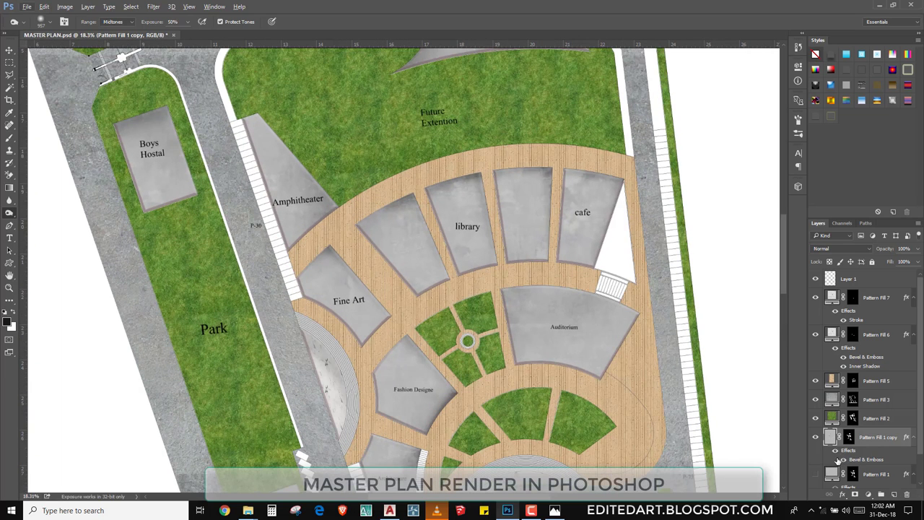
- Select all grass areas plus the white triangle beside the cafe
key("v")
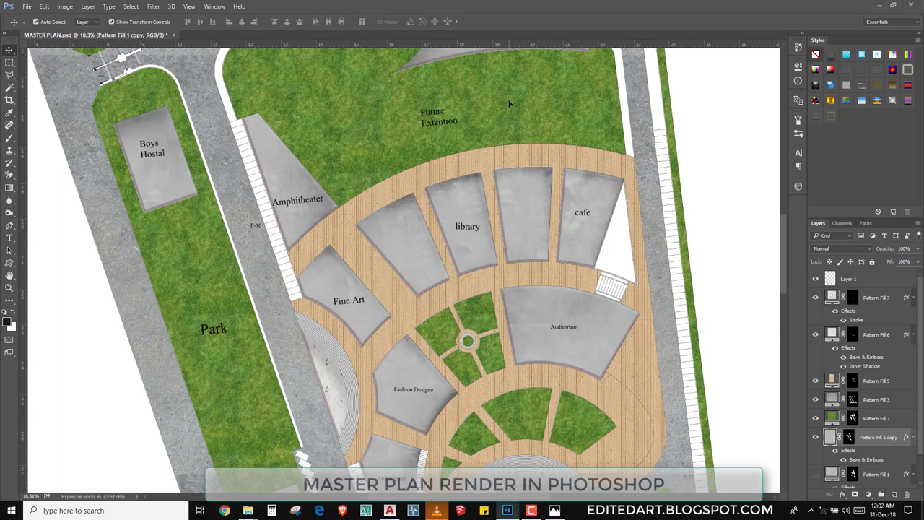
left_click(417, 289, "ctrl")
left_click(854, 419, "ctrl")
scroll(582, 244, "up", 2)
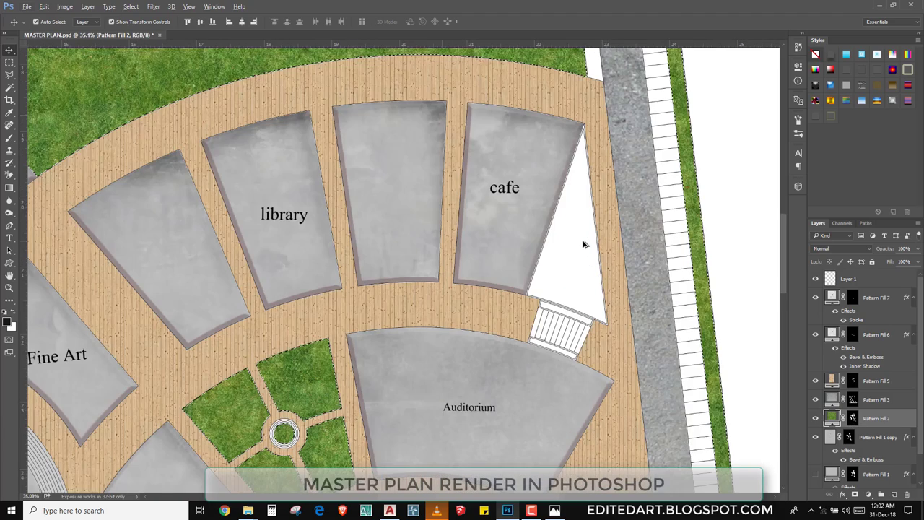
left_click(11, 88)
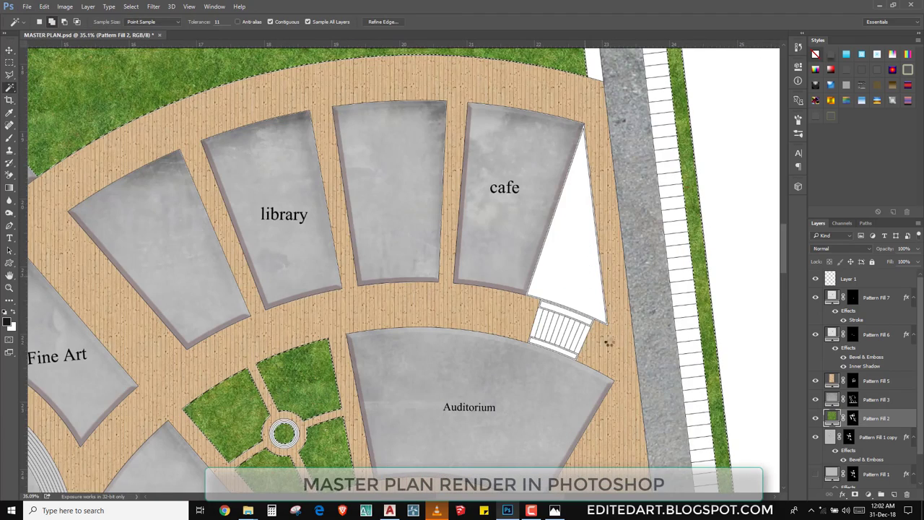
left_click(587, 304, "shift")
- Fill the selection with a grass pattern layer and delete the old Pattern Fill 2
left_click(870, 496)
left_click(864, 298)
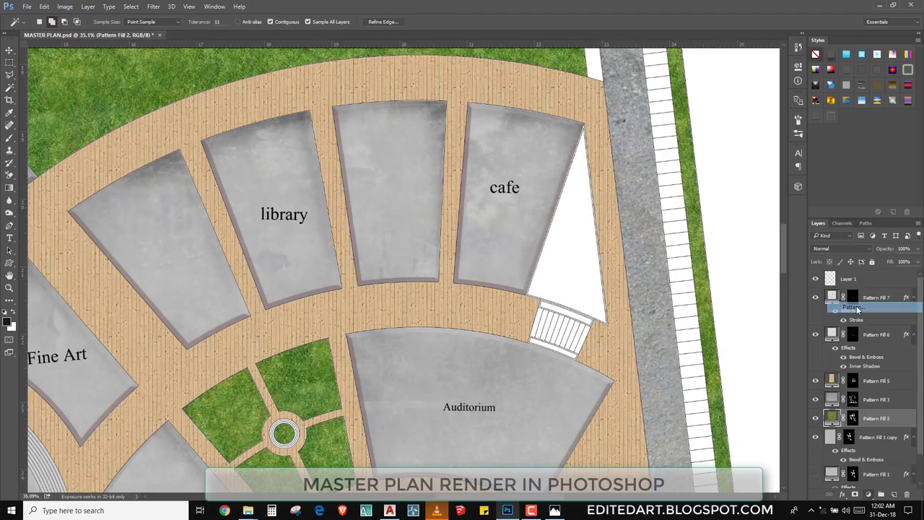
left_click(553, 178)
left_click(501, 226)
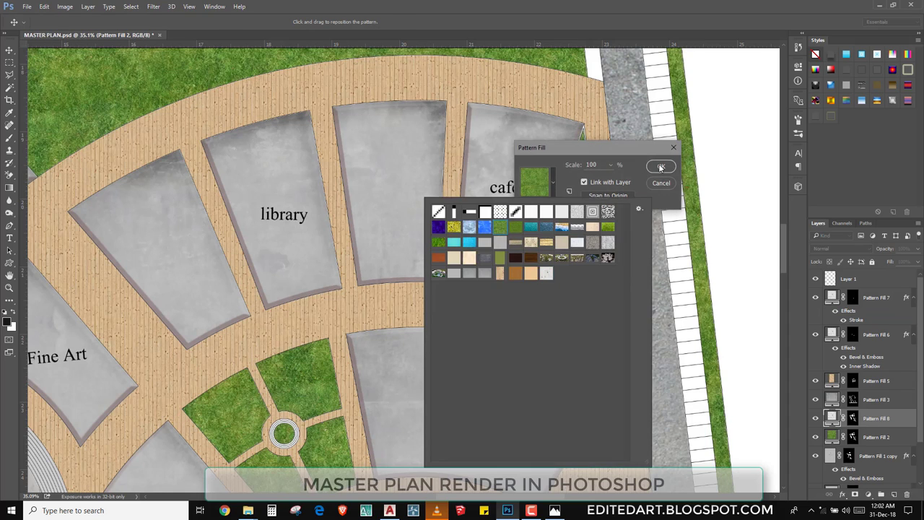
left_click(661, 166)
key("Delete")
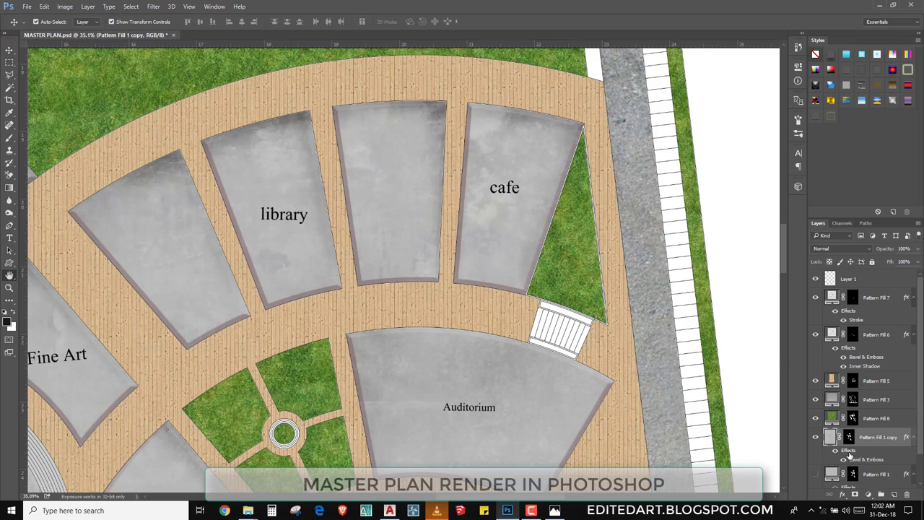
- Widen the Bevel & Emboss on Pattern Fill 1 copy to 84 px
double_click(850, 452)
left_click(521, 181)
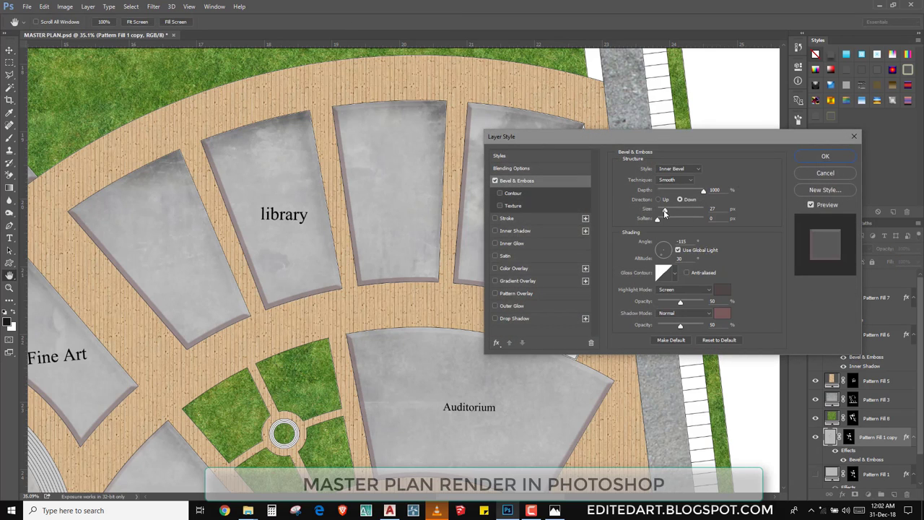
left_click_drag(665, 212, 669, 212)
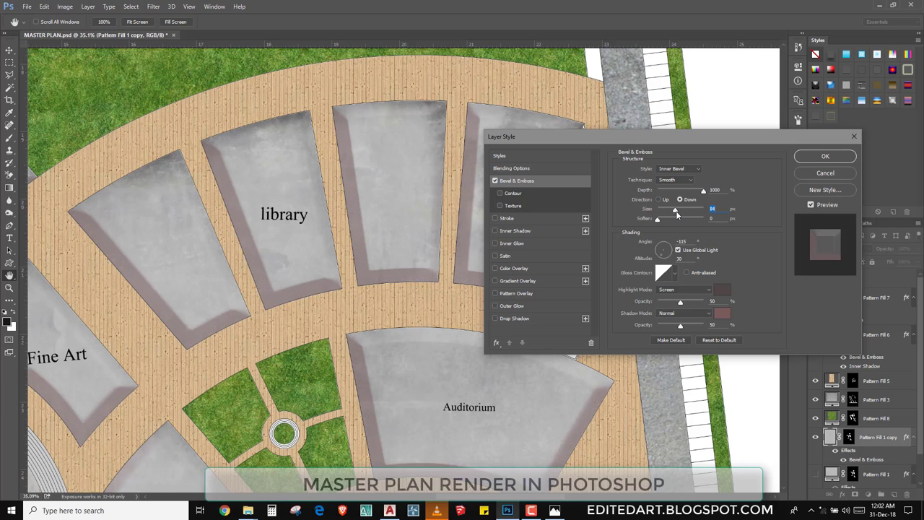
left_click(824, 157)
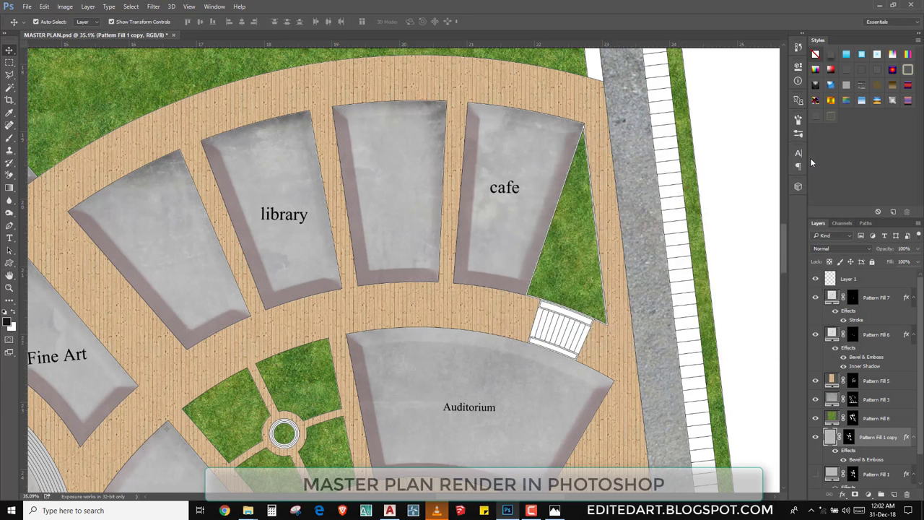
- Select the grass layer Pattern Fill 8 and review its pattern fill at 30% scale
key("ctrl+0")
scroll(457, 222, "up", 3)
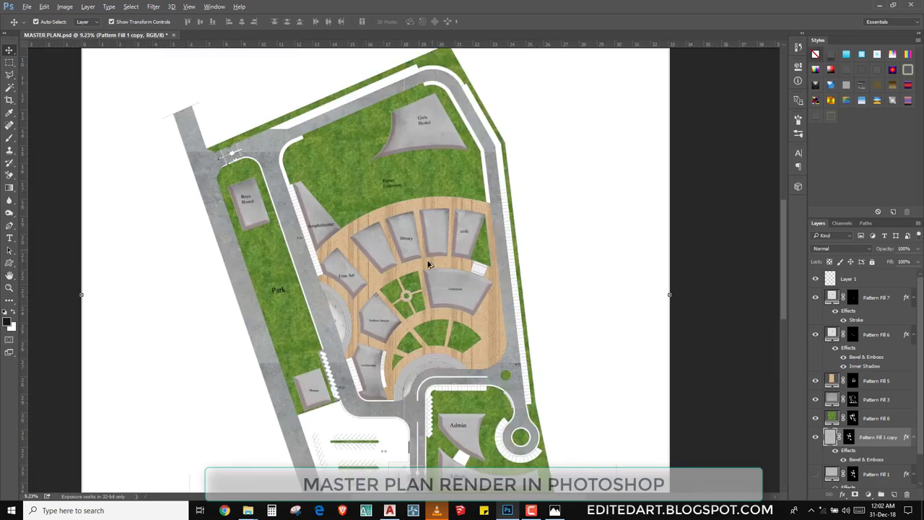
scroll(393, 320, "up", 3)
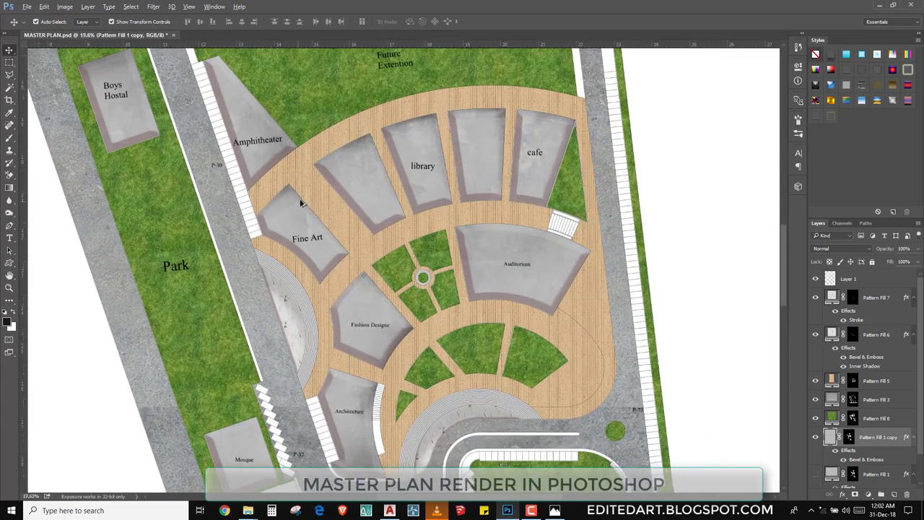
scroll(302, 203, "up", 1)
scroll(353, 259, "down", 2)
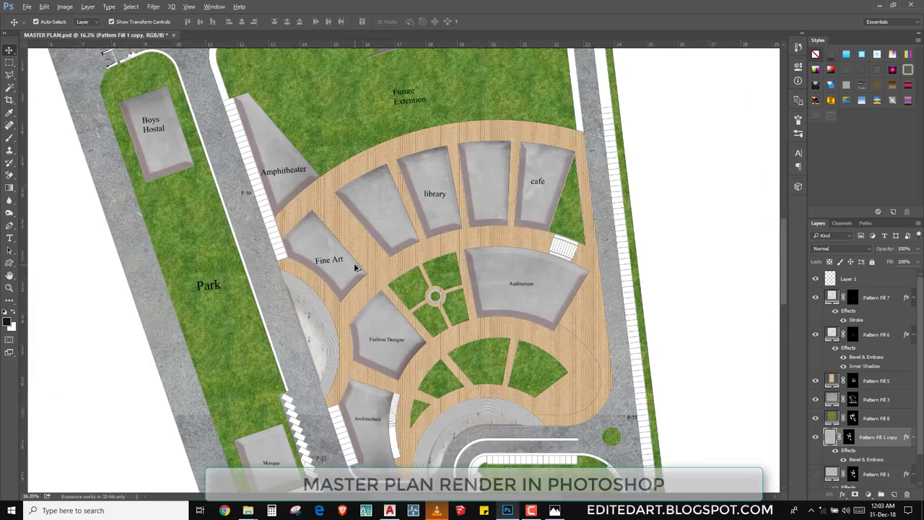
scroll(362, 258, "up", 1)
scroll(369, 188, "up", 1)
left_click(369, 188)
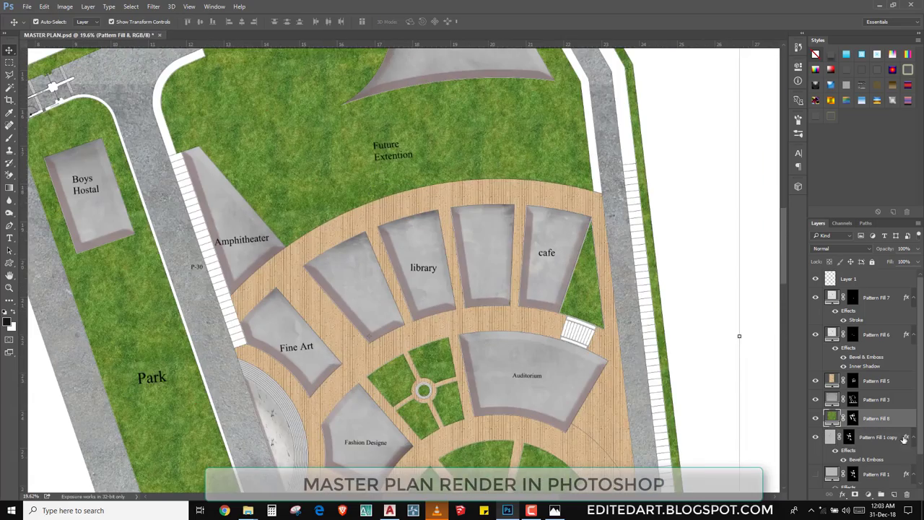
scroll(428, 152, "up", 2)
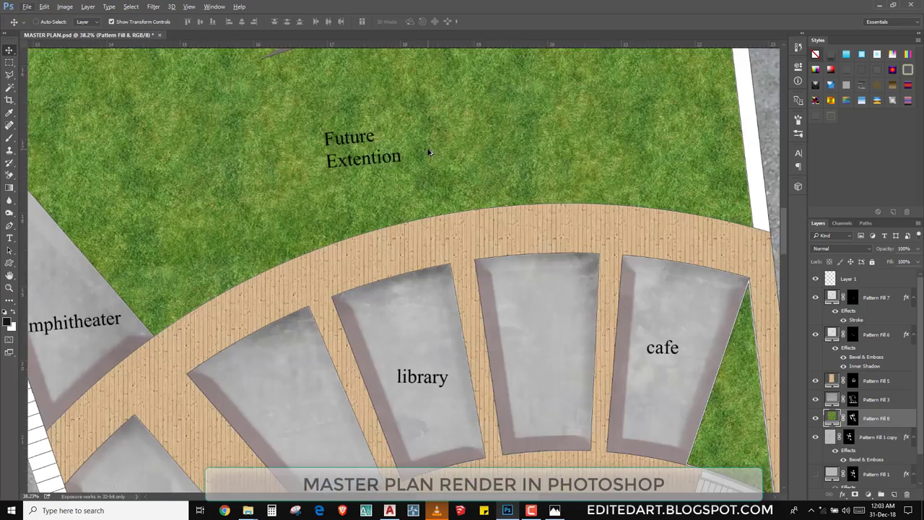
scroll(429, 151, "up", 2)
scroll(433, 173, "up", 1)
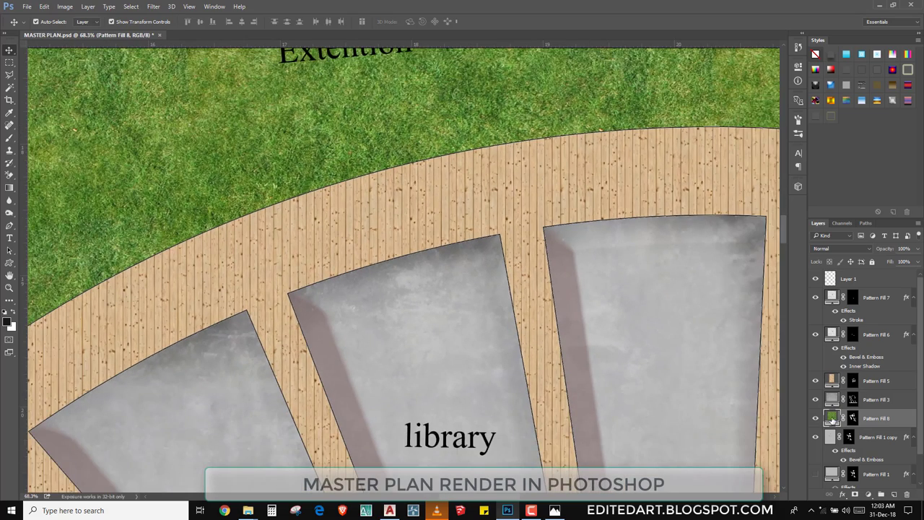
double_click(832, 418)
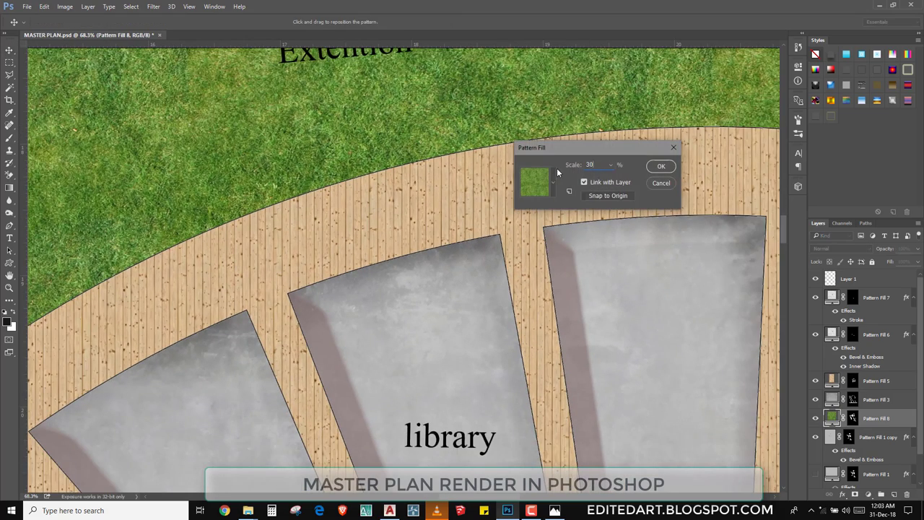
left_click(661, 166)
- Clear the selection and rescale the Pattern Fill 8 grass pattern to 120%
left_click_drag(253, 201, 369, 229)
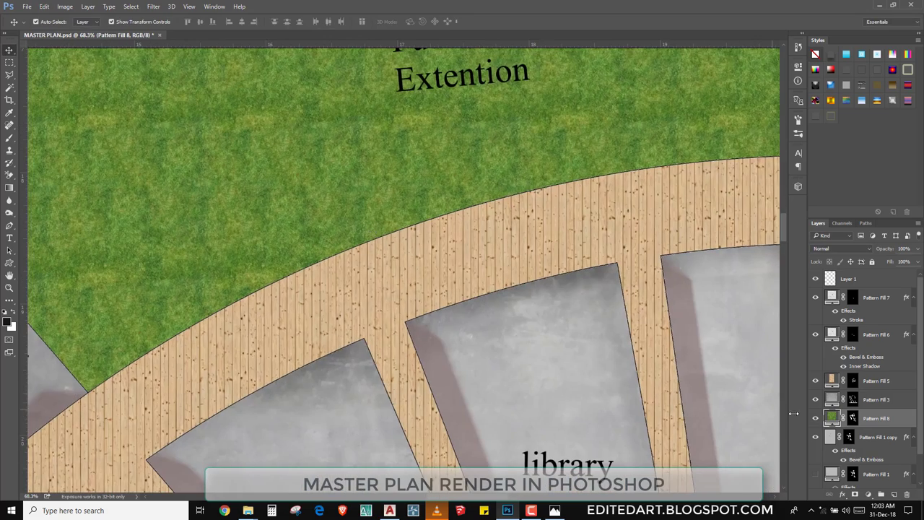
left_click(853, 419, "ctrl")
scroll(363, 316, "down", 3)
scroll(363, 316, "down", 3)
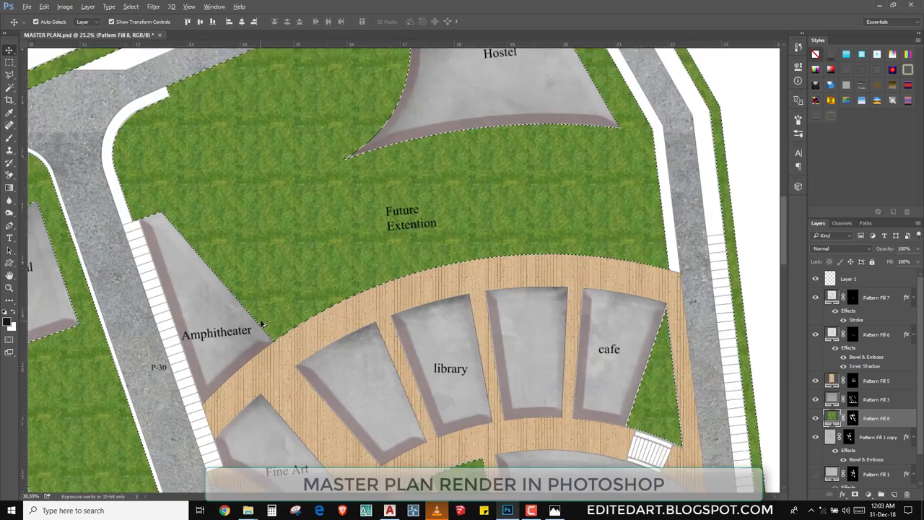
scroll(262, 325, "down", 1)
key("ctrl+d")
double_click(832, 417)
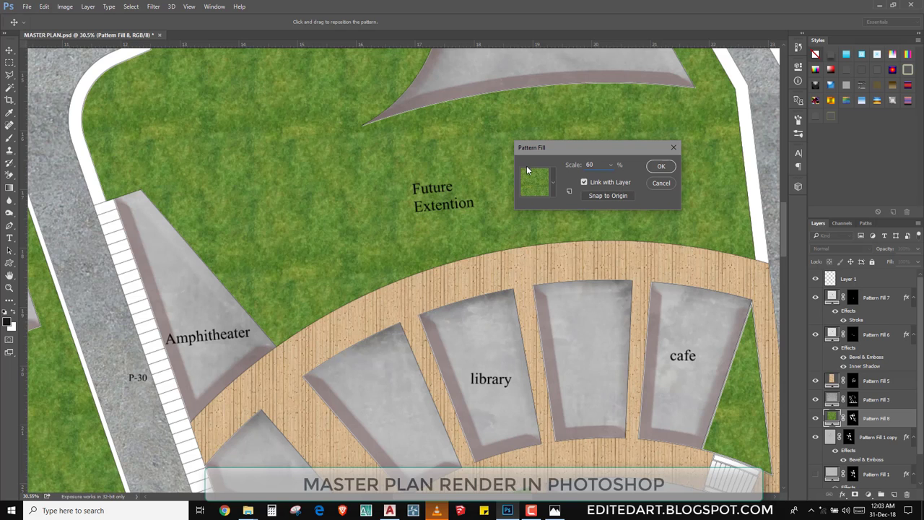
left_click(561, 167)
type("80")
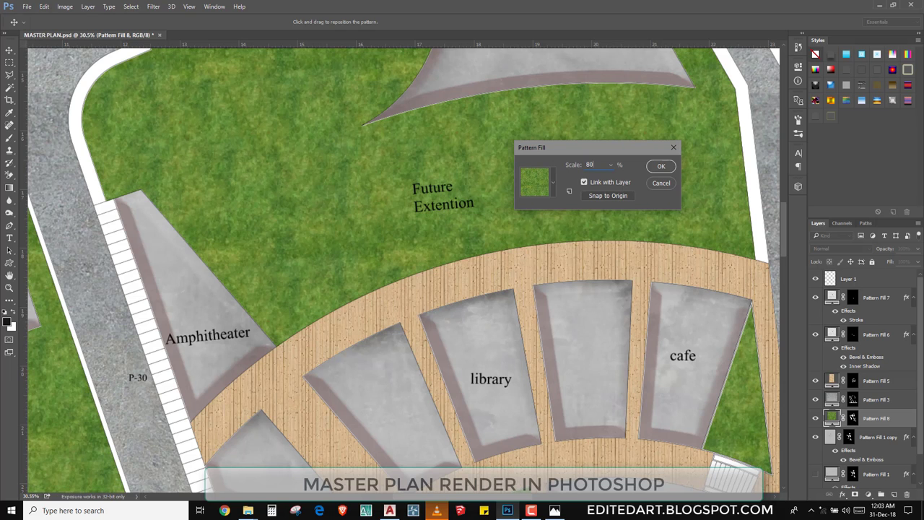
type("20")
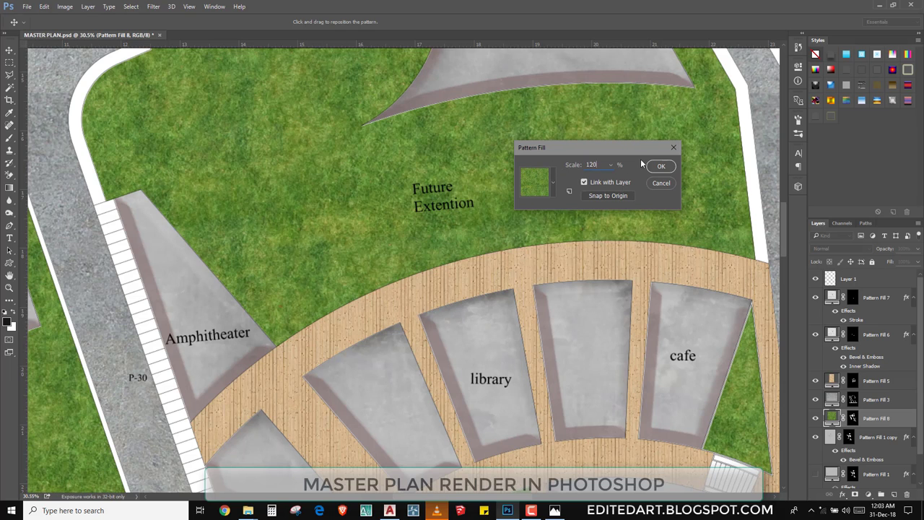
left_click(660, 167)
- Search the texture folder for asphalt and drag asphalt03 into Photoshop
key("ctrl+0")
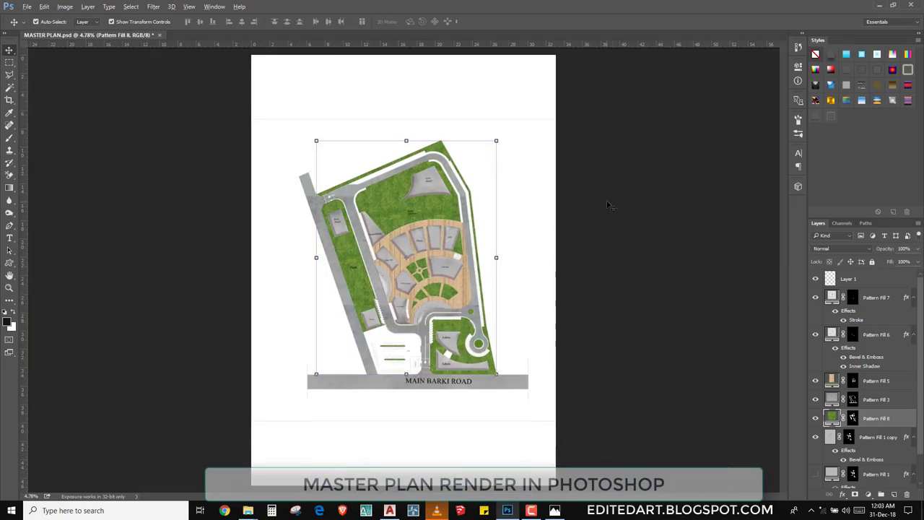
scroll(417, 148, "up", 3)
scroll(390, 166, "up", 2)
scroll(357, 184, "up", 2)
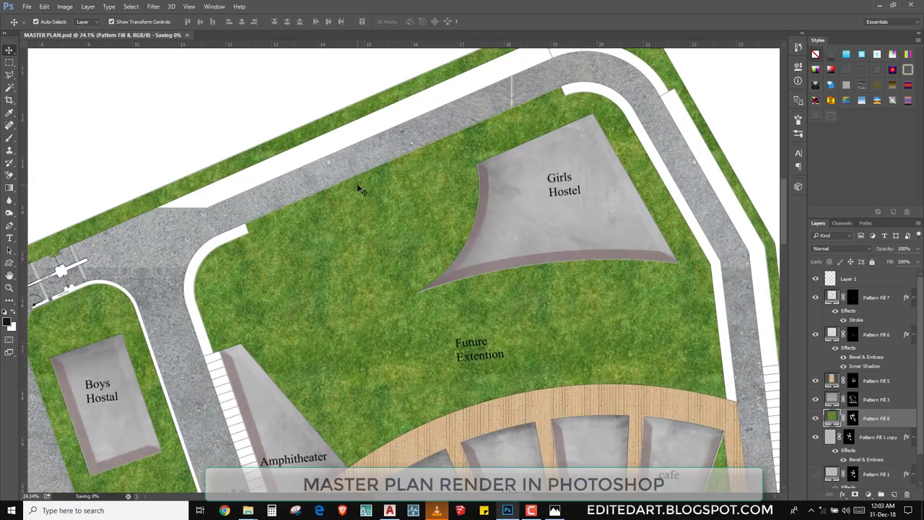
mouse_move(248, 511)
left_click(300, 459)
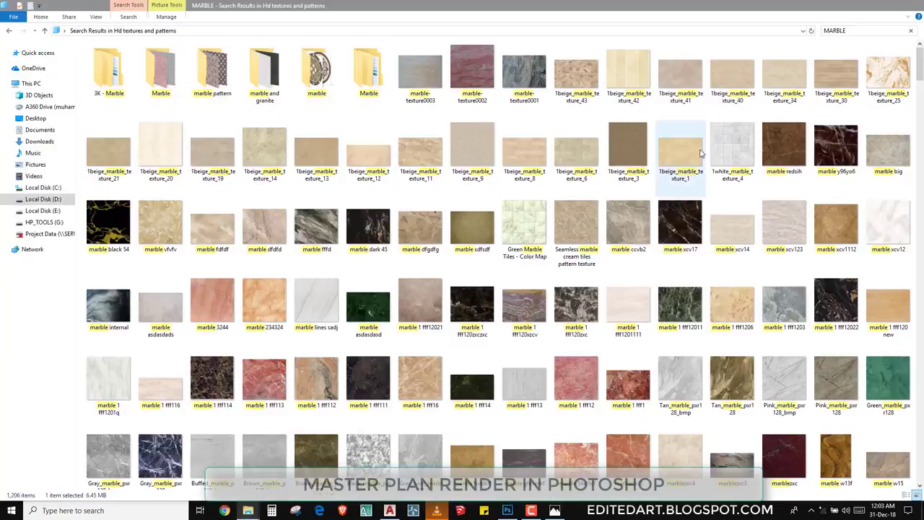
type("asphalt")
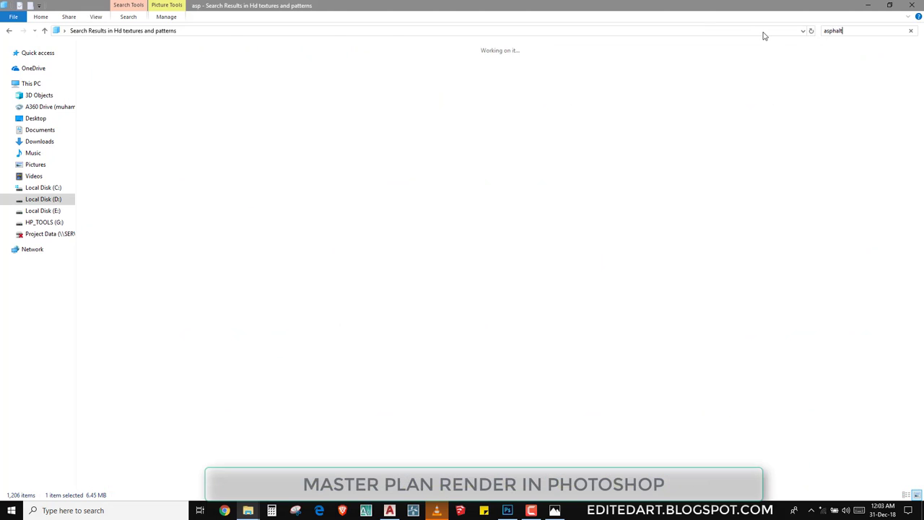
left_click_drag(294, 175, 275, 30)
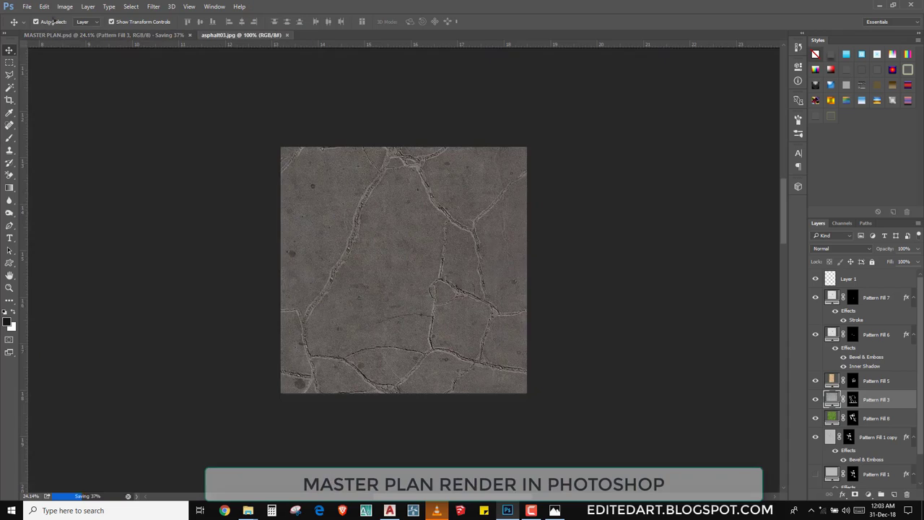
left_click(65, 7)
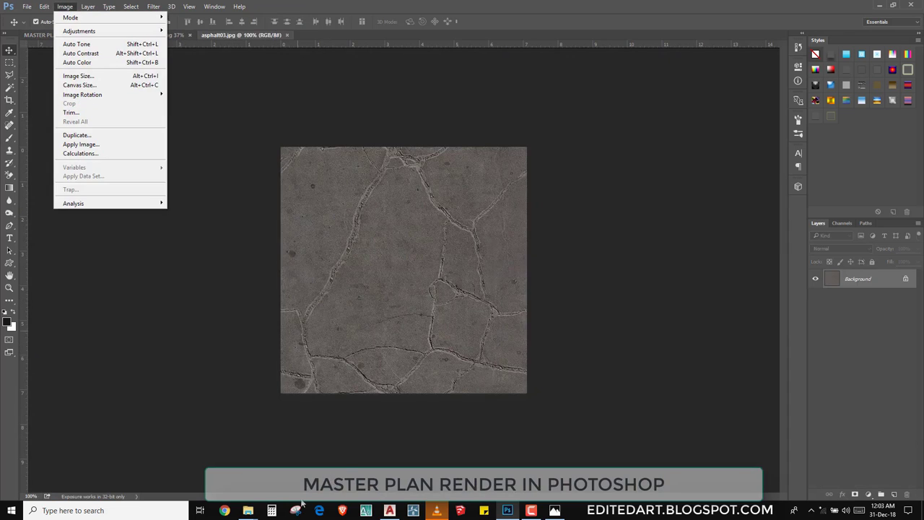
- Preview the asphalt13 texture and bring it into Photoshop as well
left_click(247, 511)
left_click(289, 463)
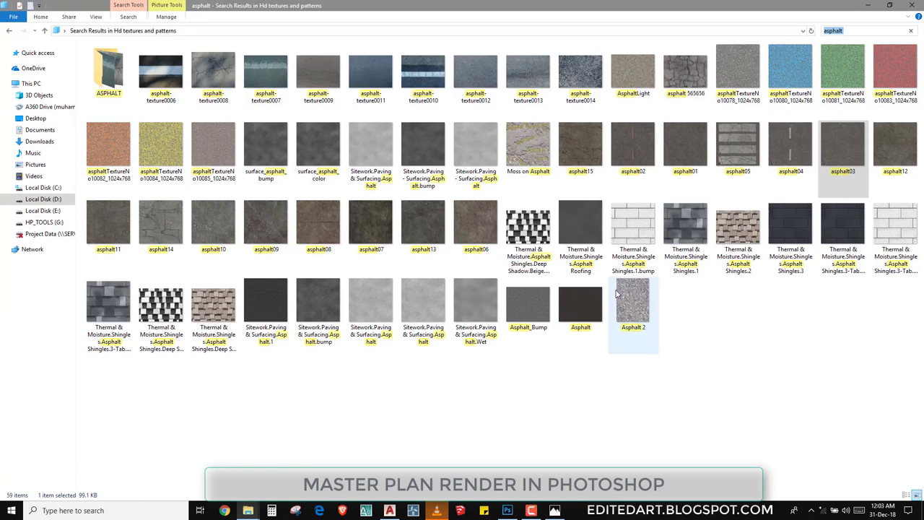
double_click(430, 242)
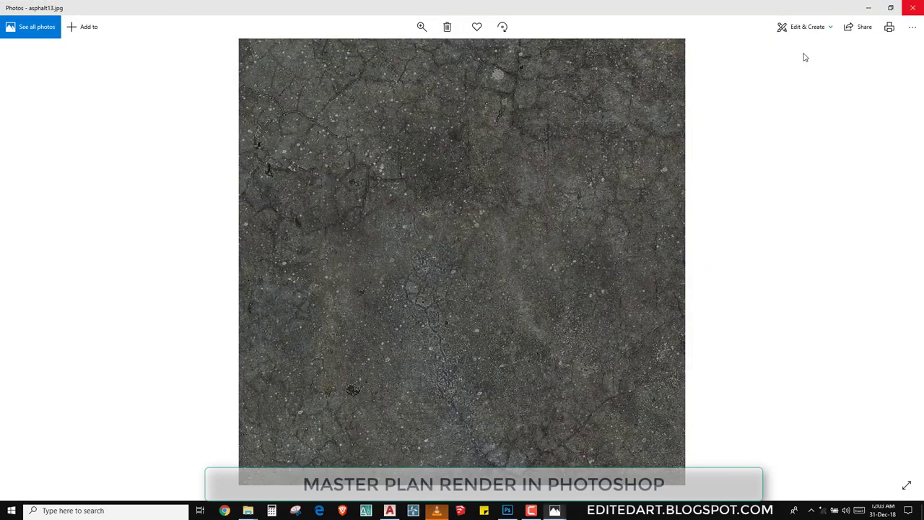
key("alt+F4")
mouse_move(412, 226)
left_mouse_down()
mouse_move(344, 460)
mouse_move(299, 181)
left_mouse_up()
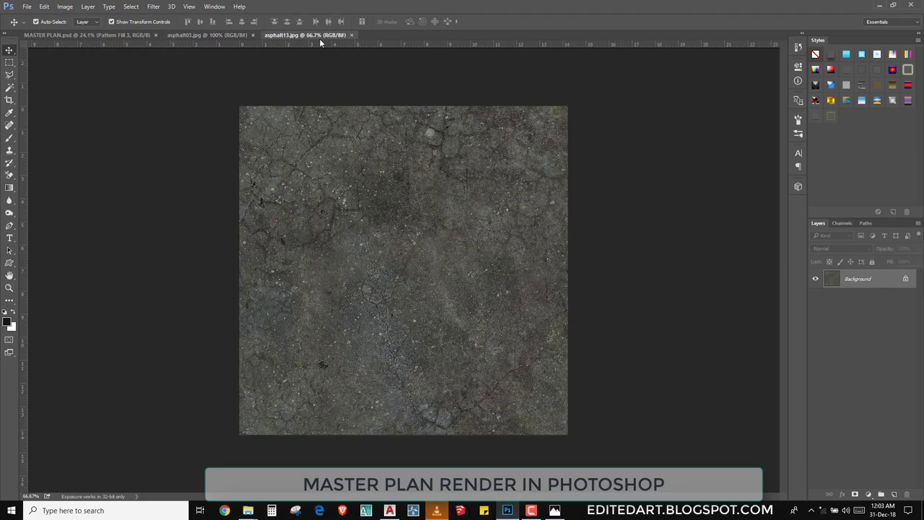
- Create a new blank document at 300 resolution
key("ctrl+n")
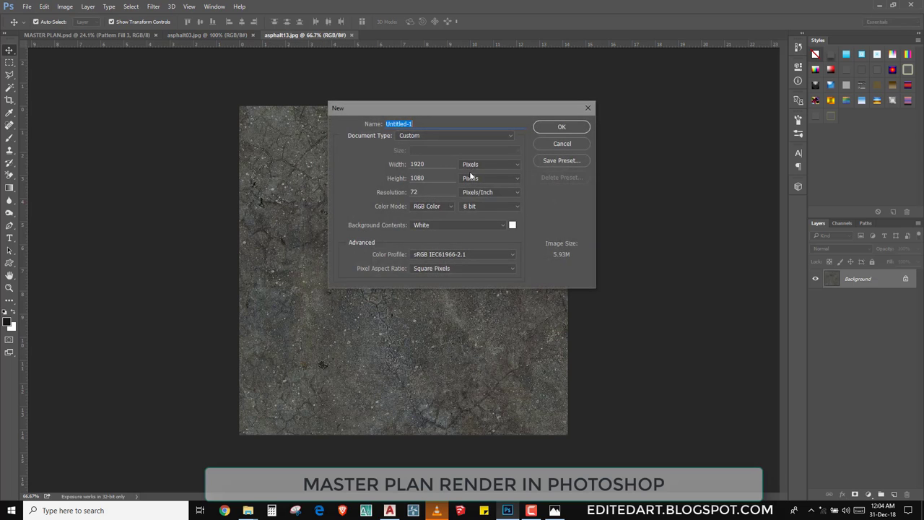
left_click(426, 192)
type("300")
key("Return")
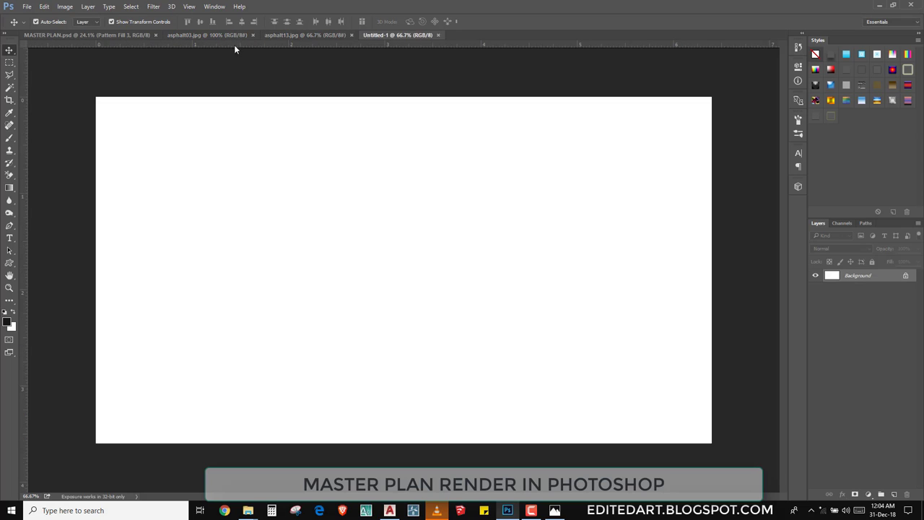
- Drag asphalt13.jpg into the new document and scale it down to a small tile
left_click(304, 35)
left_click_drag(375, 40, 330, 158)
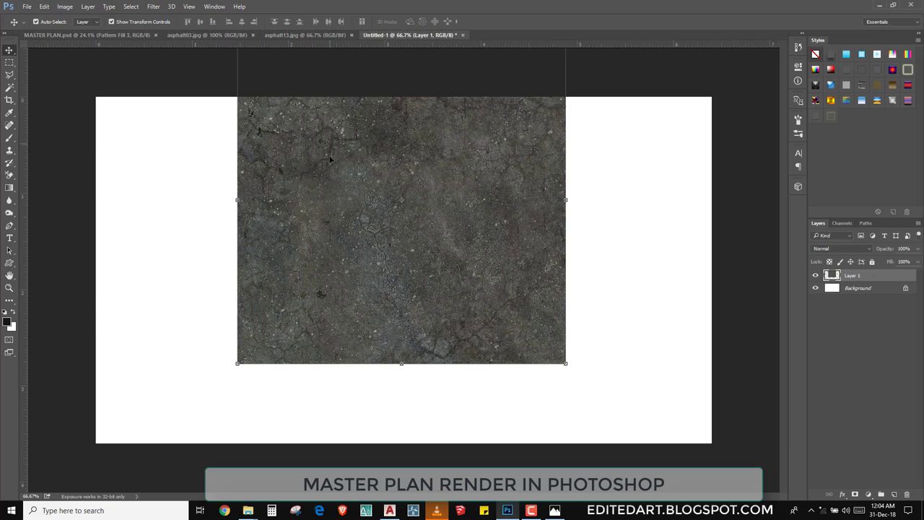
mouse_move(570, 363)
left_mouse_down()
mouse_move(367, 161)
mouse_move(415, 252)
mouse_move(364, 304)
mouse_move(164, 186)
left_mouse_up()
key("Return")
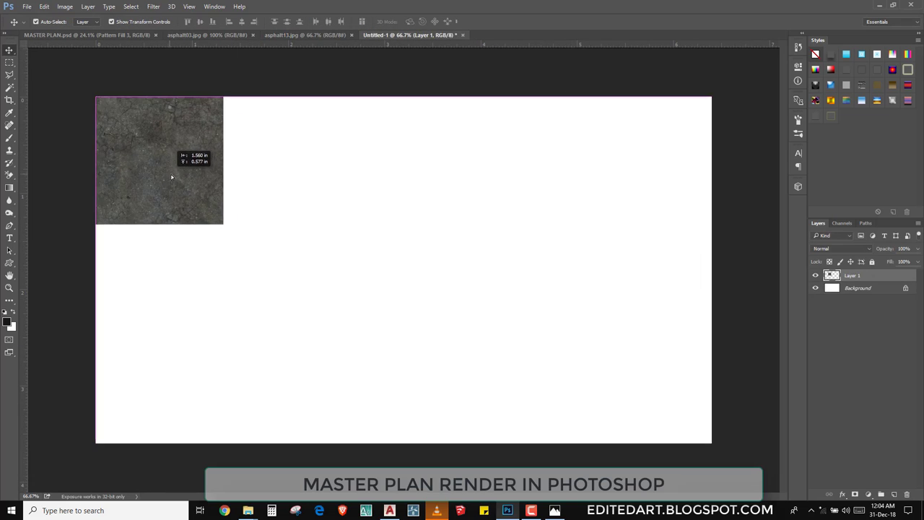
- Place a copy of the asphalt tile to its right and flip it vertically
scroll(163, 186, "up", 1, "alt")
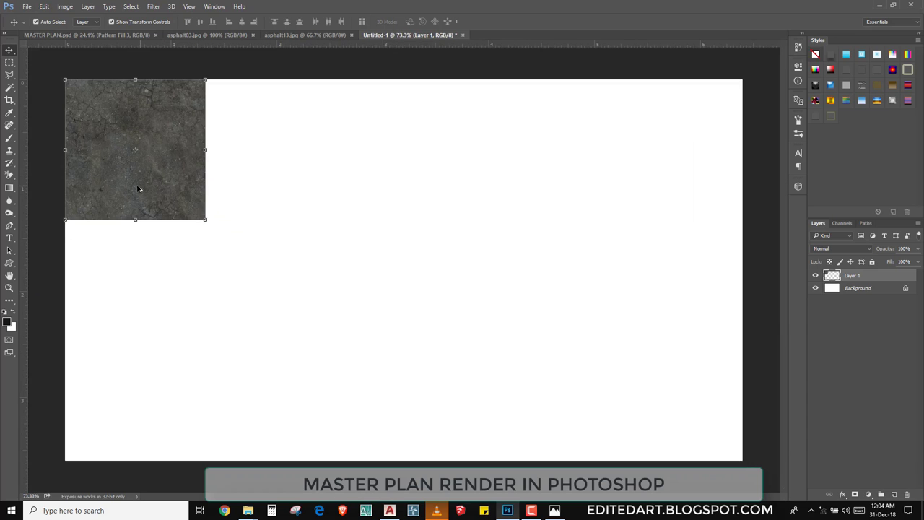
mouse_move(131, 190)
left_mouse_down("alt")
mouse_move(237, 189)
mouse_move(244, 182)
left_mouse_up("alt")
scroll(392, 386, "up", 1, "alt")
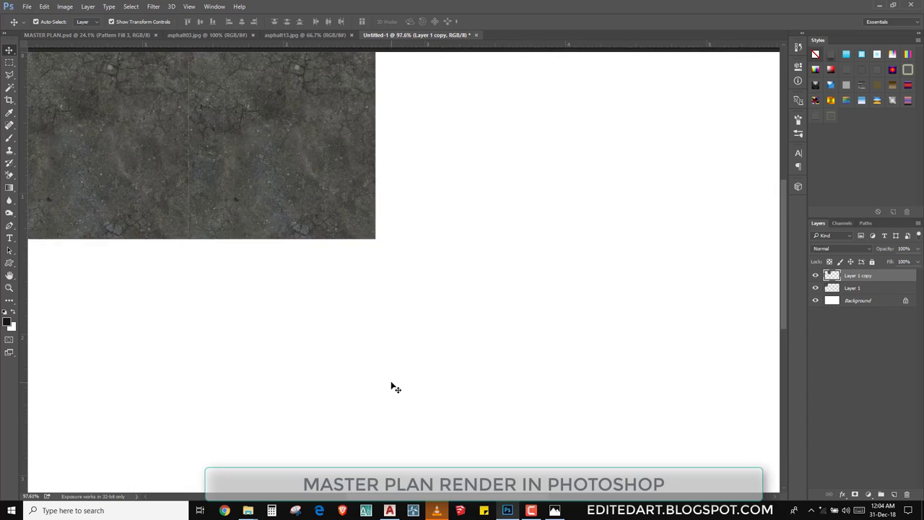
scroll(165, 184, "down", 2, "alt")
scroll(164, 184, "up", 5, "alt")
scroll(450, 221, "up", 3, "alt")
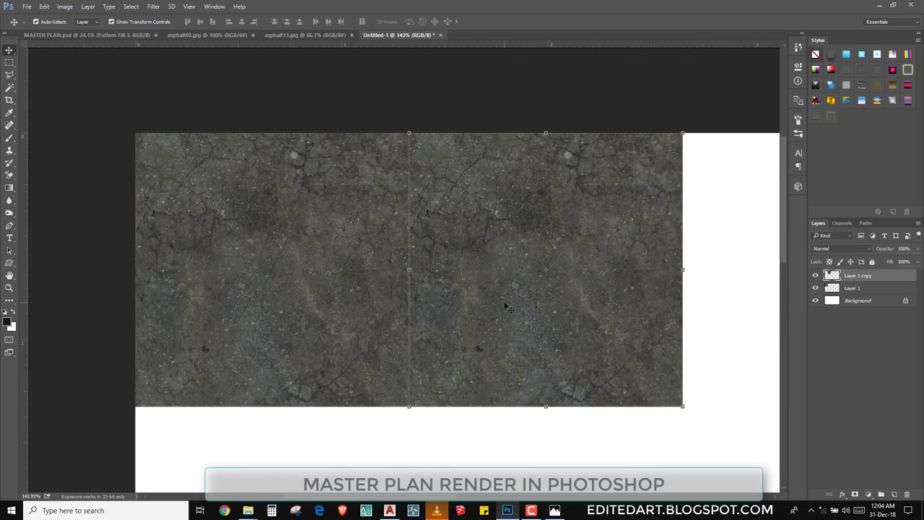
right_click(508, 307)
left_click(542, 456)
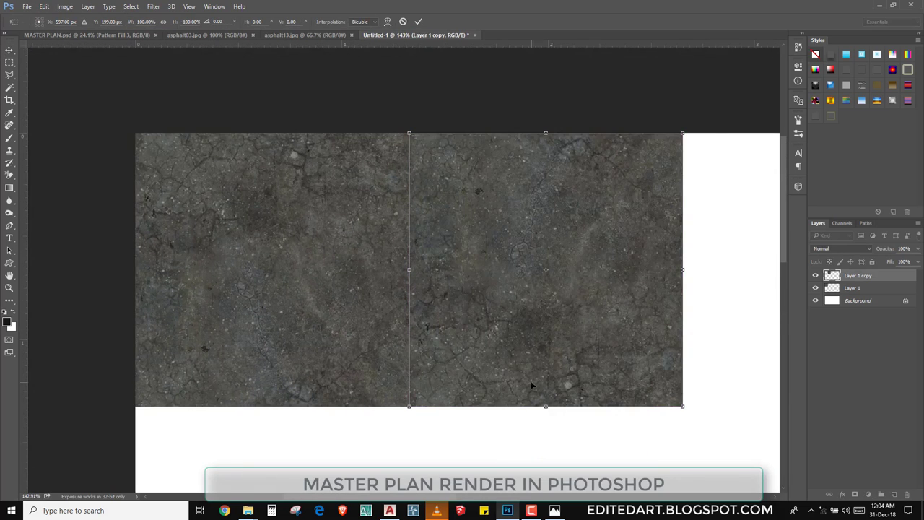
scroll(500, 408, "down", 1, "alt")
scroll(136, 177, "down", 3, "alt")
- Undo the flip, then flip the copy tile vertically and move it below the original
scroll(177, 193, "up", 3, "alt")
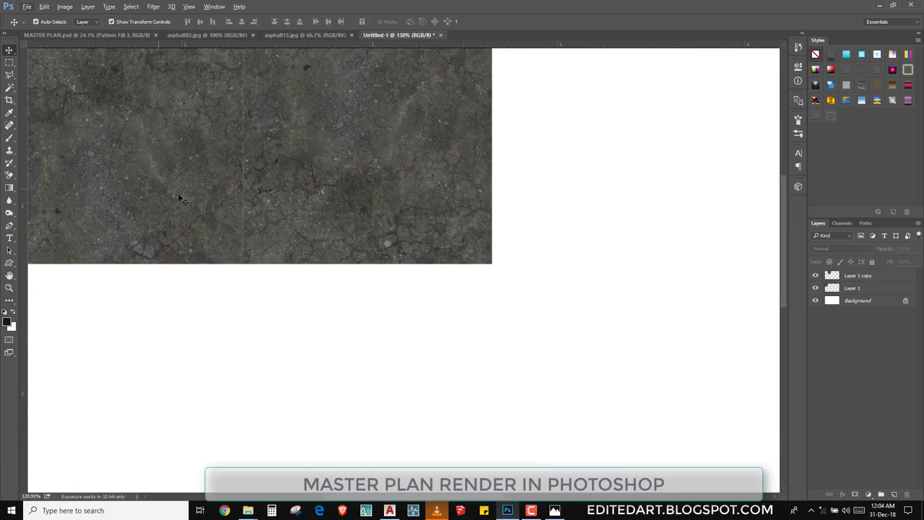
scroll(320, 291, "up", 1, "alt")
key("ctrl+z")
right_click(430, 242)
left_click(402, 252)
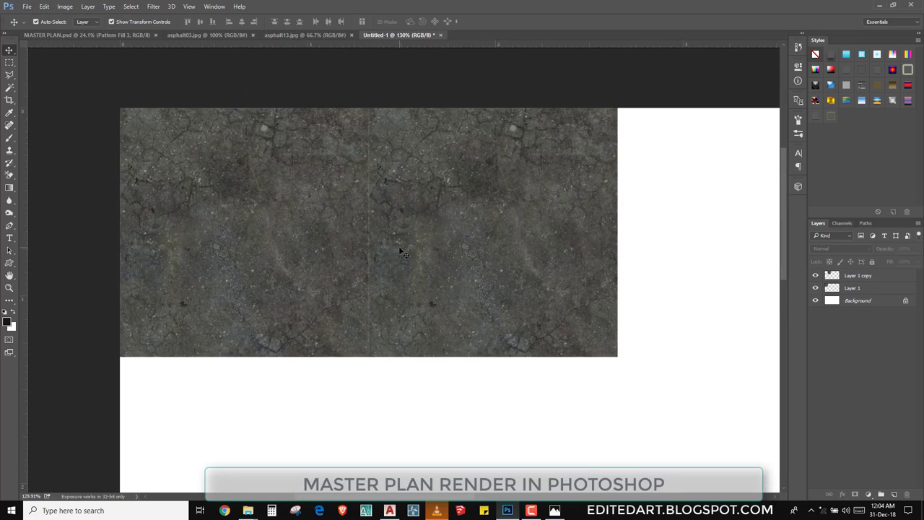
left_click(403, 252, "ctrl")
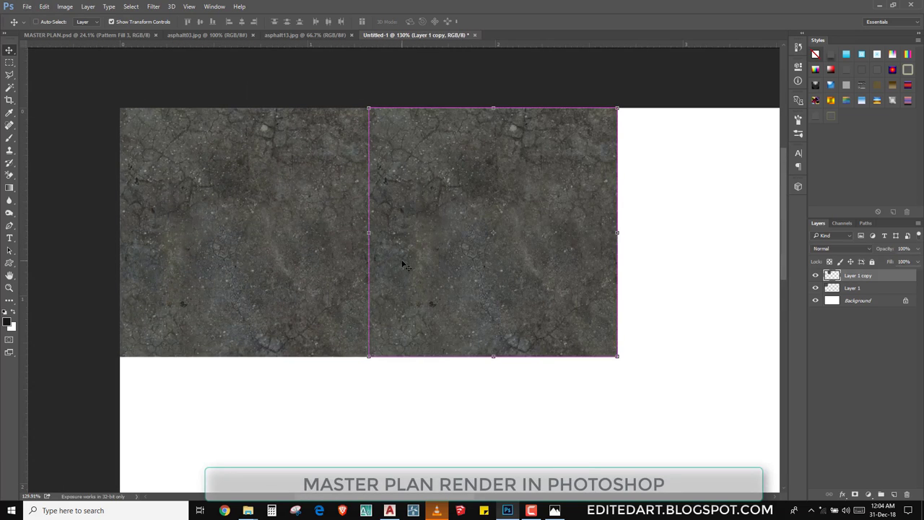
key("ctrl+t")
right_click(403, 266)
left_click(444, 414)
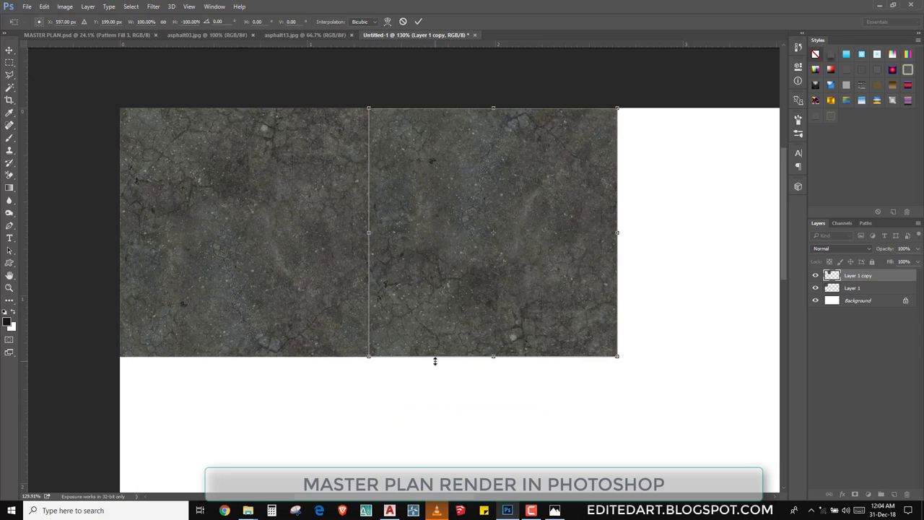
key("Return")
left_click_drag(482, 265, 233, 466)
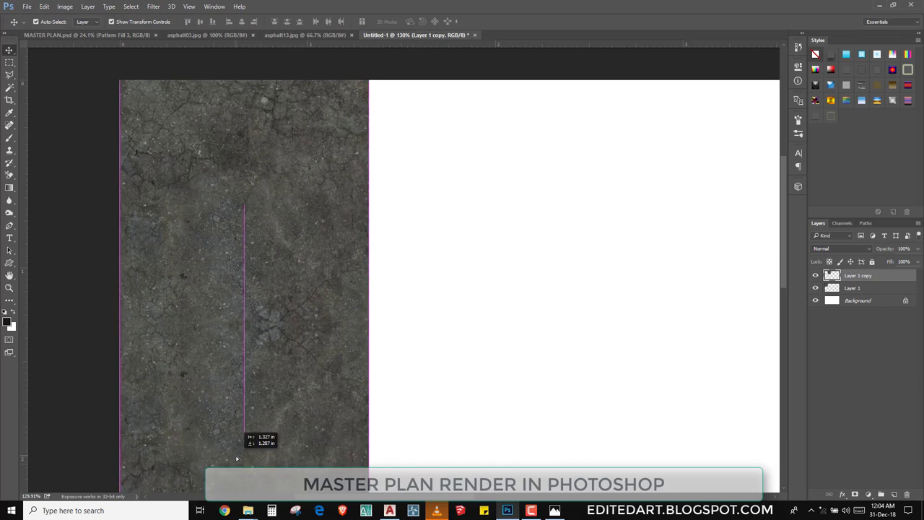
- Flatten the image and clone-stamp over the seam between the two tiles
scroll(417, 386, "down", 3)
scroll(114, 241, "up", 3)
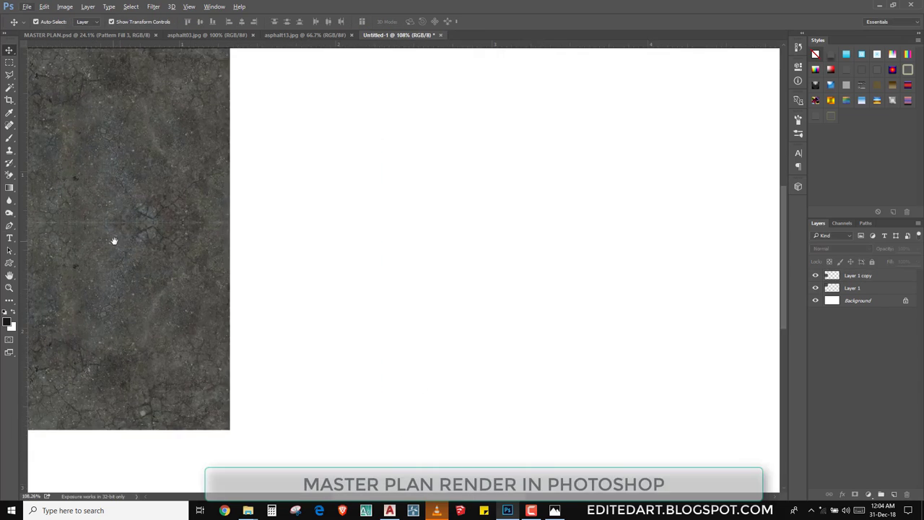
scroll(299, 258, "down", 1)
scroll(299, 257, "up", 4)
left_click(417, 229)
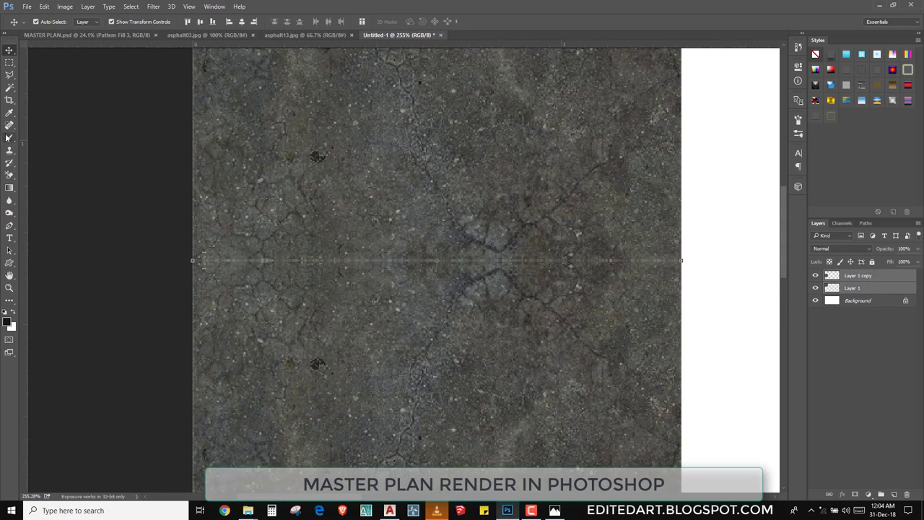
left_click(9, 151)
left_click(271, 209)
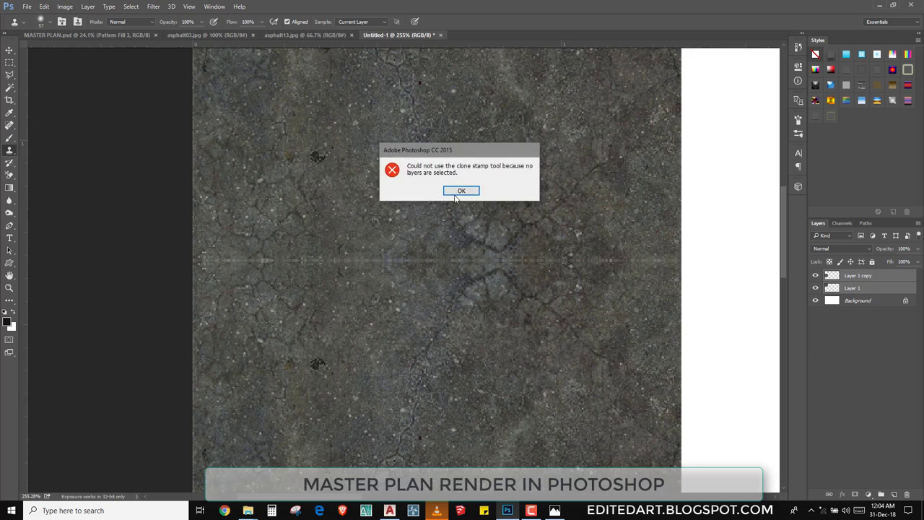
left_click(463, 190)
right_click(856, 282)
left_click(778, 371)
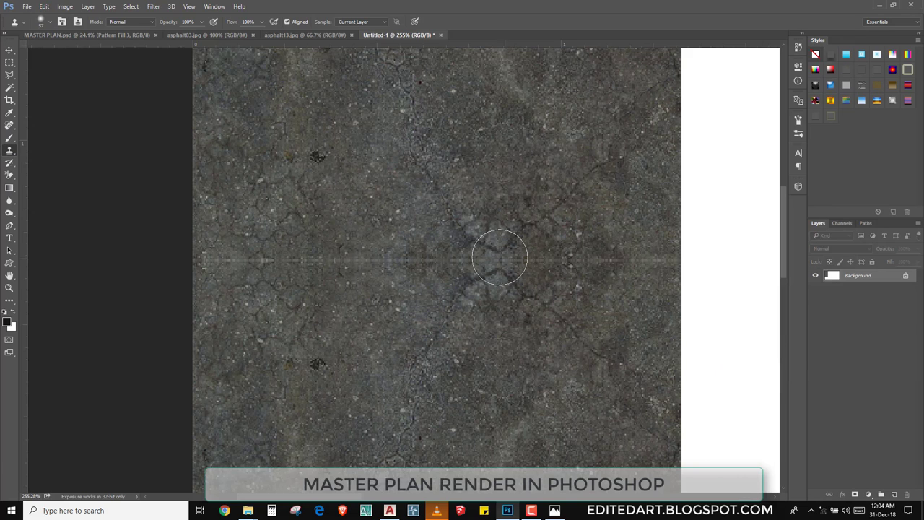
left_click(524, 285)
left_click(471, 200)
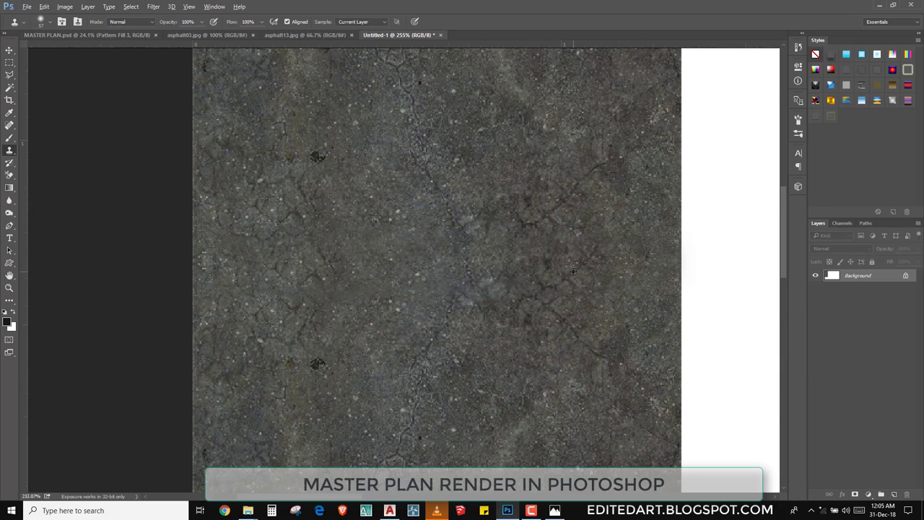
scroll(572, 271, "down", 5)
- Magic Wand the white area, invert the selection, and copy the asphalt onto a new layer
key("v")
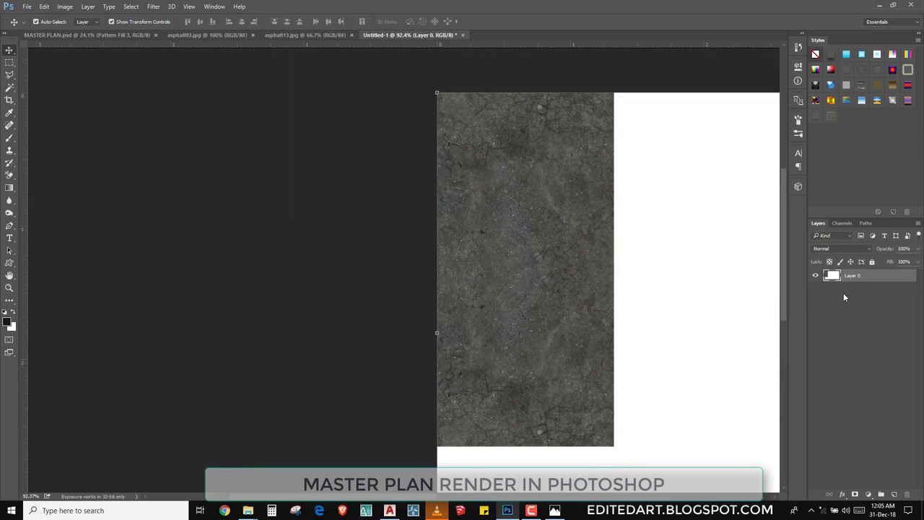
scroll(524, 275, "down", 2)
scroll(465, 262, "down", 1)
key("w")
left_click(345, 206)
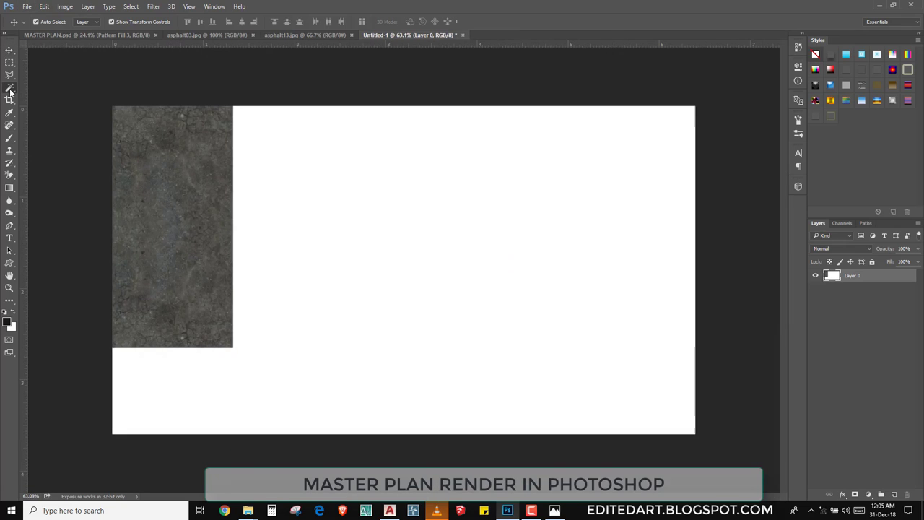
left_click(131, 6)
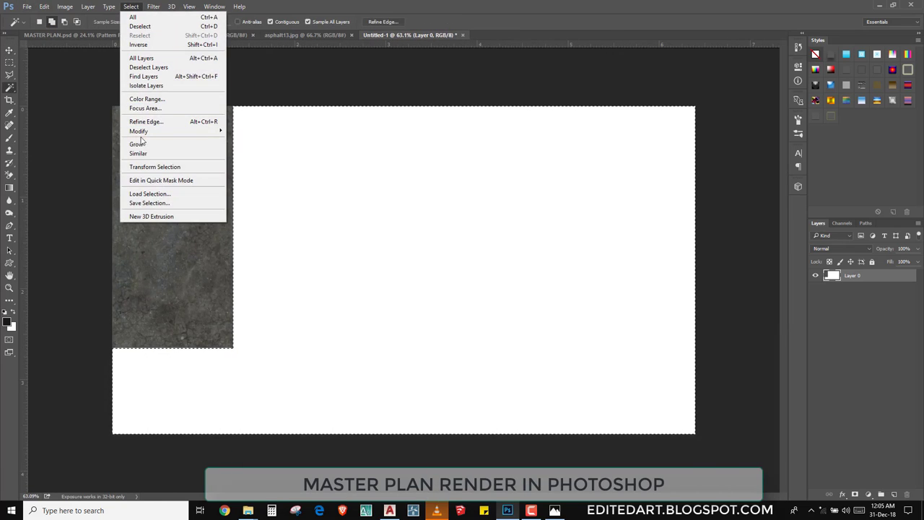
left_click(159, 46)
key("ctrl+j")
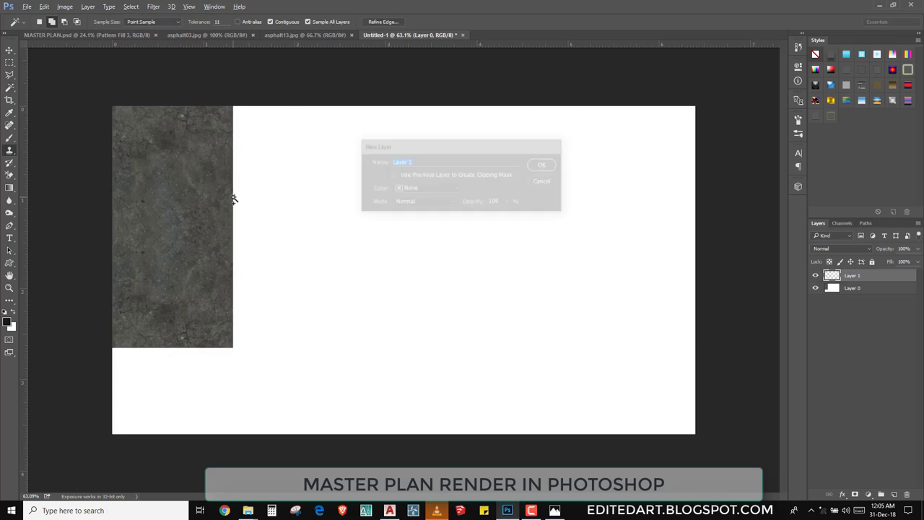
- Duplicate the asphalt strip beside the original and delete the white base layer
key("v")
left_click_drag(187, 270, 283, 279)
left_click(852, 301)
scroll(221, 294, "up", 5)
scroll(209, 424, "up", 3)
left_click_drag(309, 379, 315, 408)
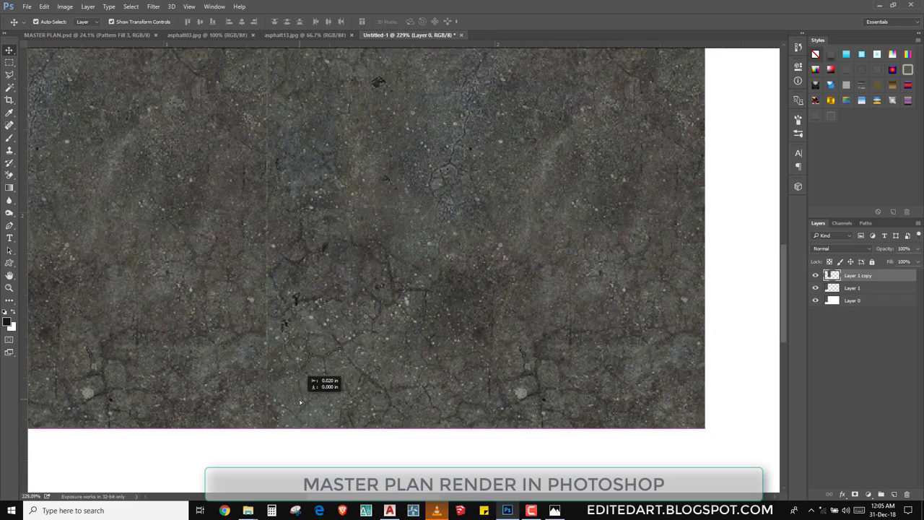
scroll(315, 408, "down", 6)
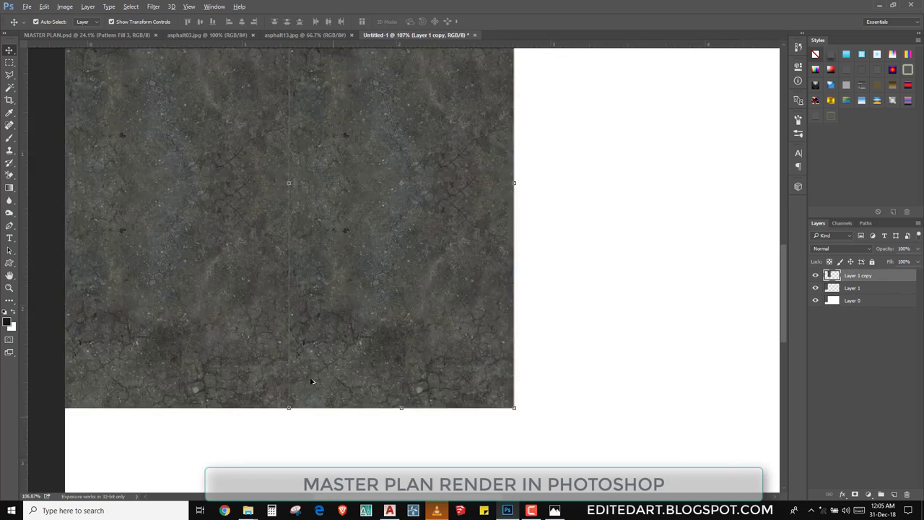
left_click_drag(281, 407, 145, 289)
key("ctrl+z")
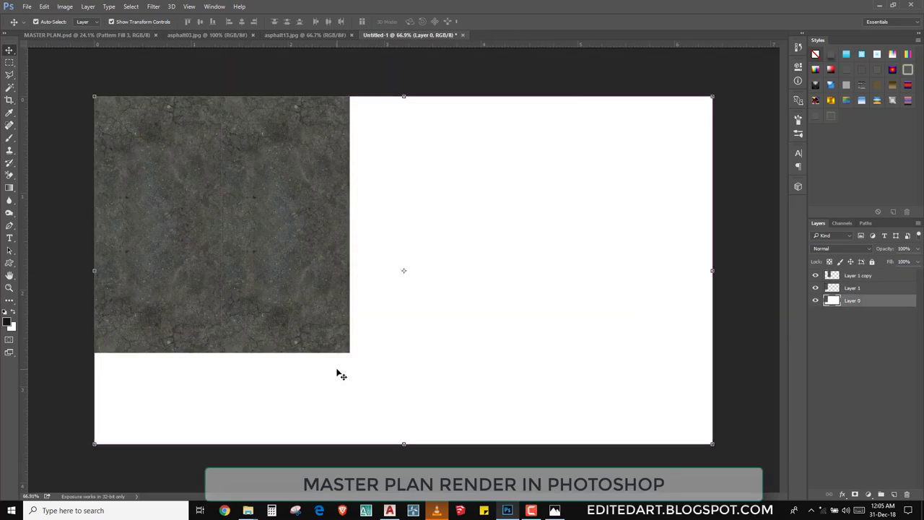
key("Delete")
- Flatten the combined asphalt copies into a single Background layer
key("s")
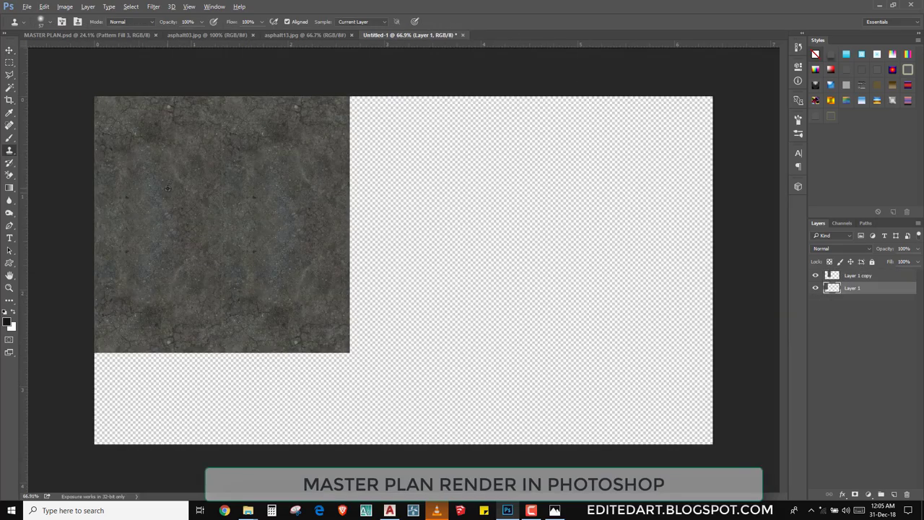
scroll(167, 188, "up", 5)
scroll(168, 189, "down", 4)
key("v")
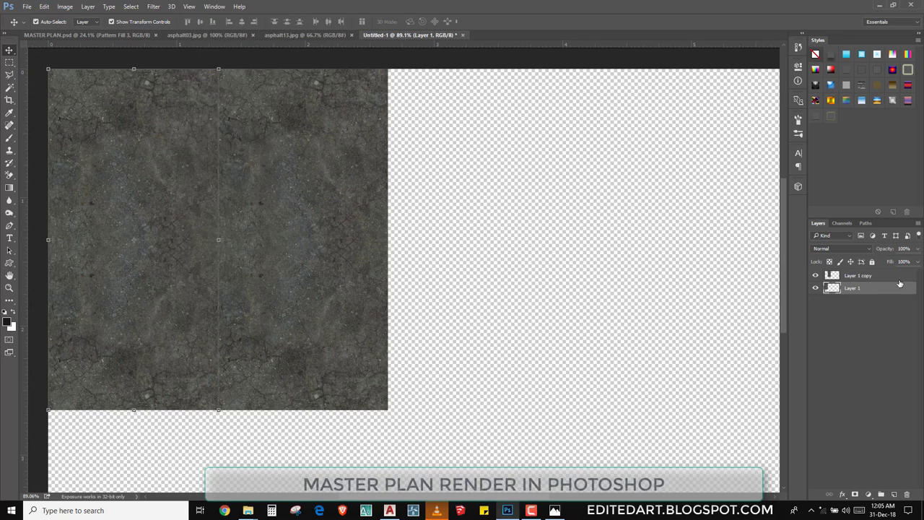
right_click(881, 278)
left_click(747, 372)
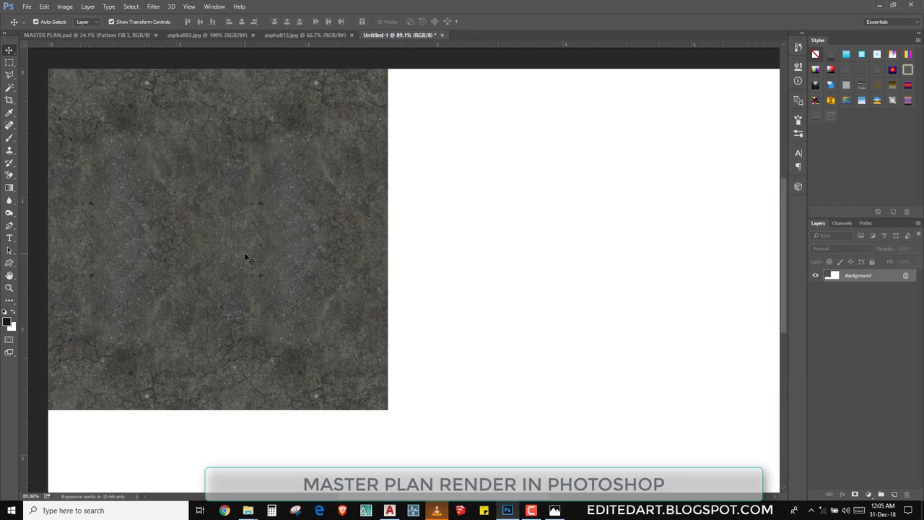
scroll(326, 228, "up", 4)
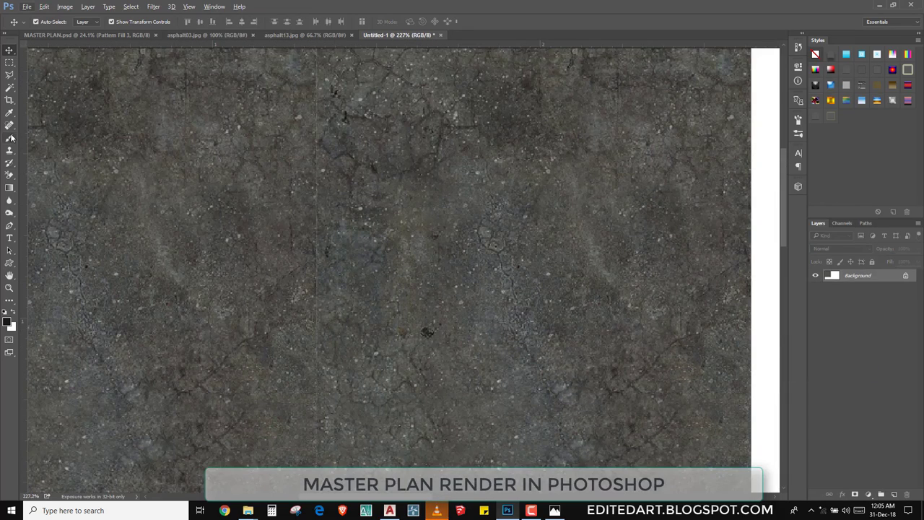
- Clone-stamp the mirrored seams of the square asphalt tile and view its full extent
left_click(9, 151)
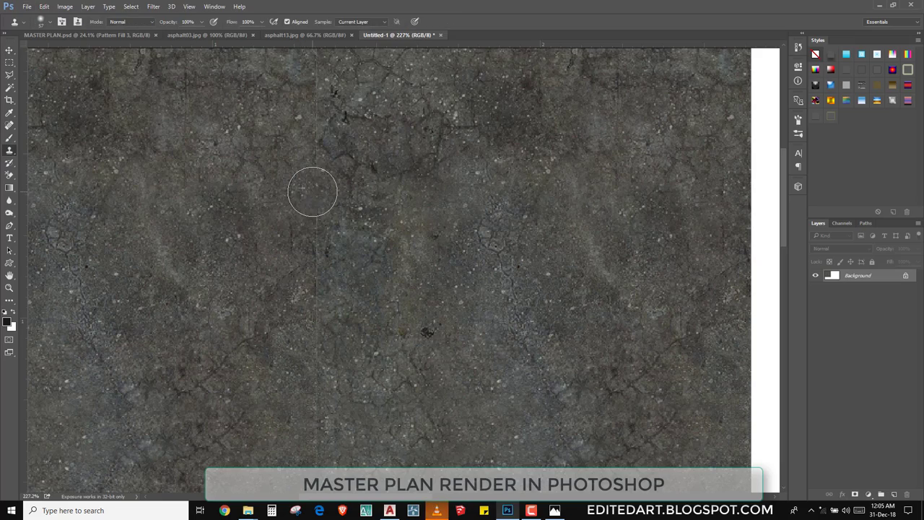
left_click_drag(320, 398, 335, 185)
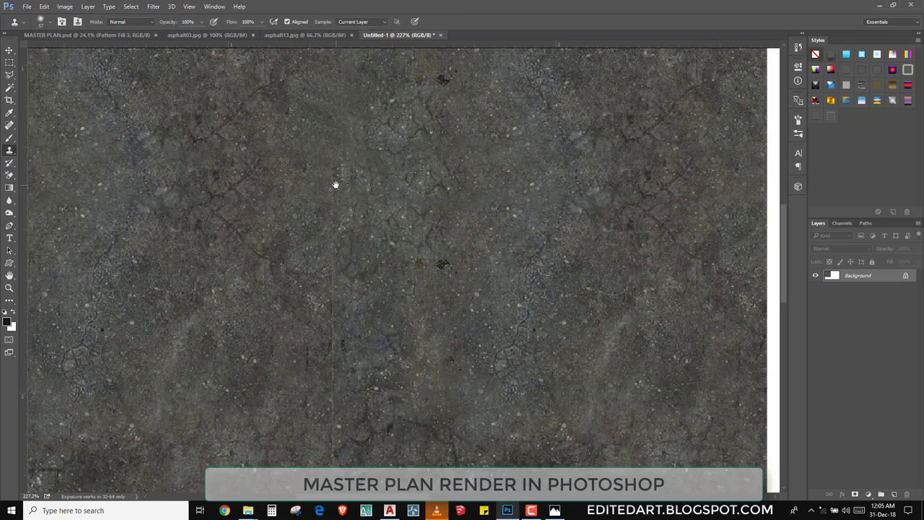
left_click_drag(329, 402, 334, 209)
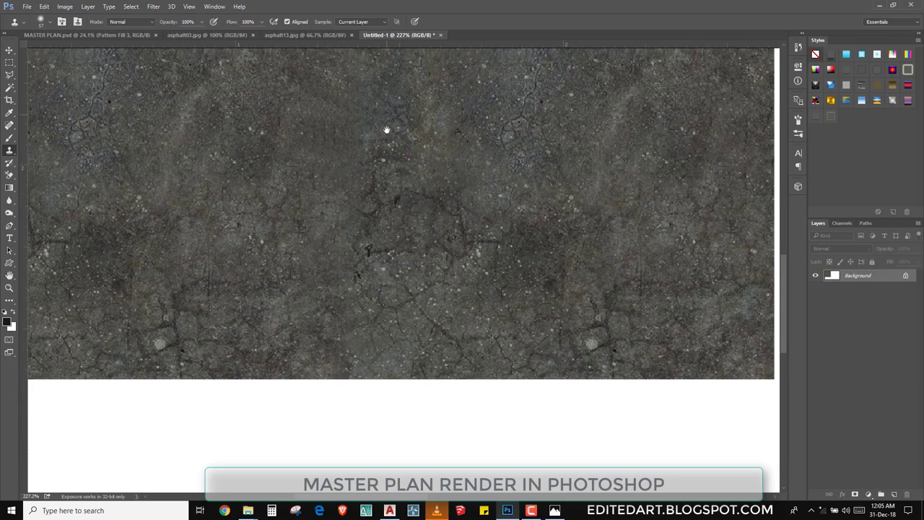
scroll(368, 217, "up", 5)
scroll(359, 245, "up", 1)
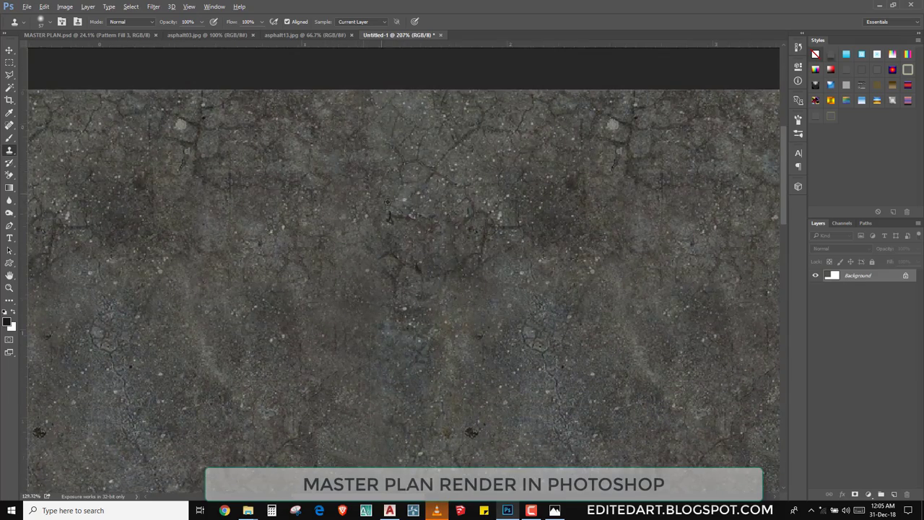
scroll(394, 206, "down", 5)
scroll(402, 263, "up", 2)
key("v")
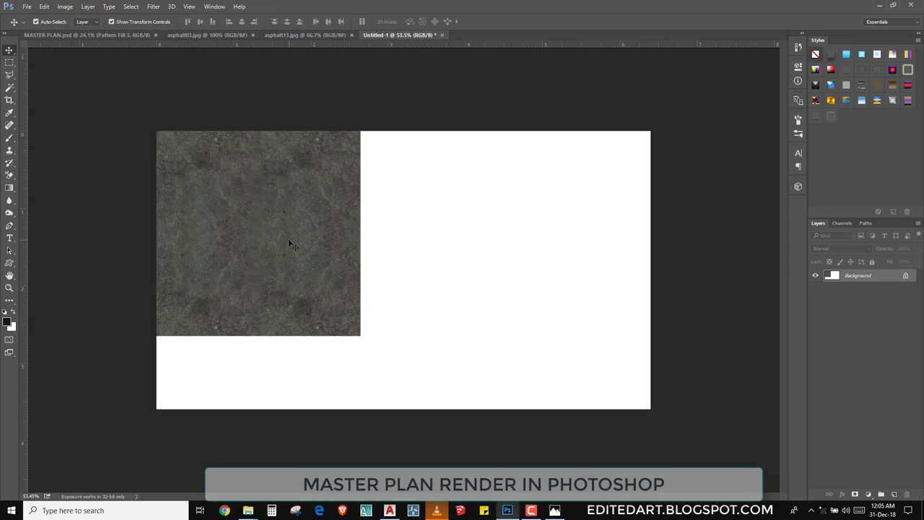
- Unlock the Background layer and select the empty white area around the texture
left_click(908, 277)
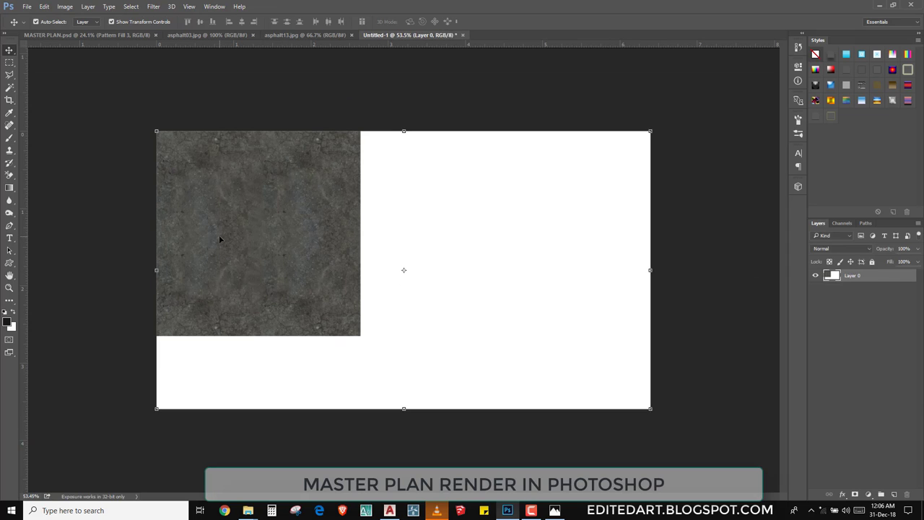
left_click(10, 87)
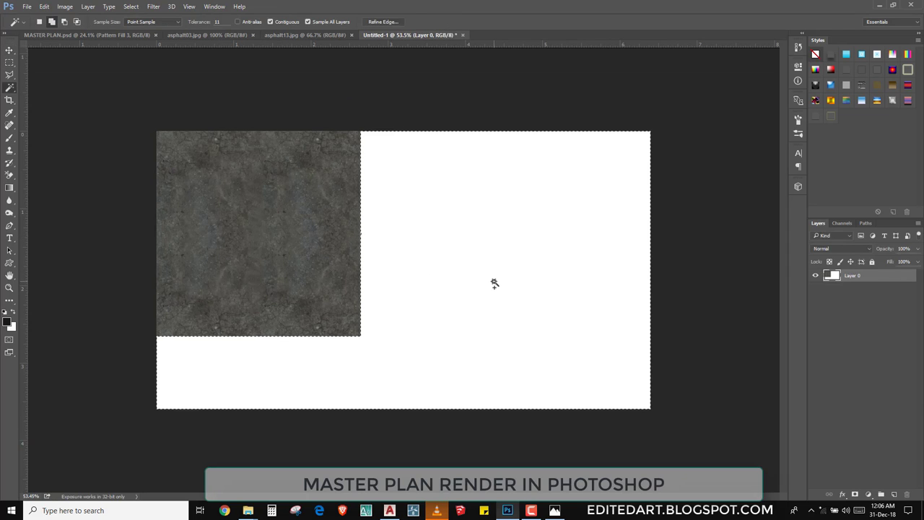
key("Delete")
key("c")
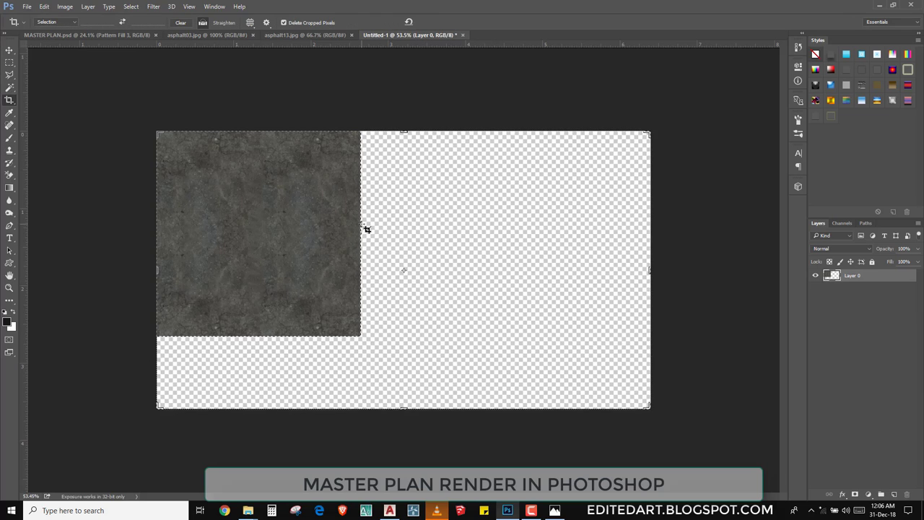
key("ctrl+z")
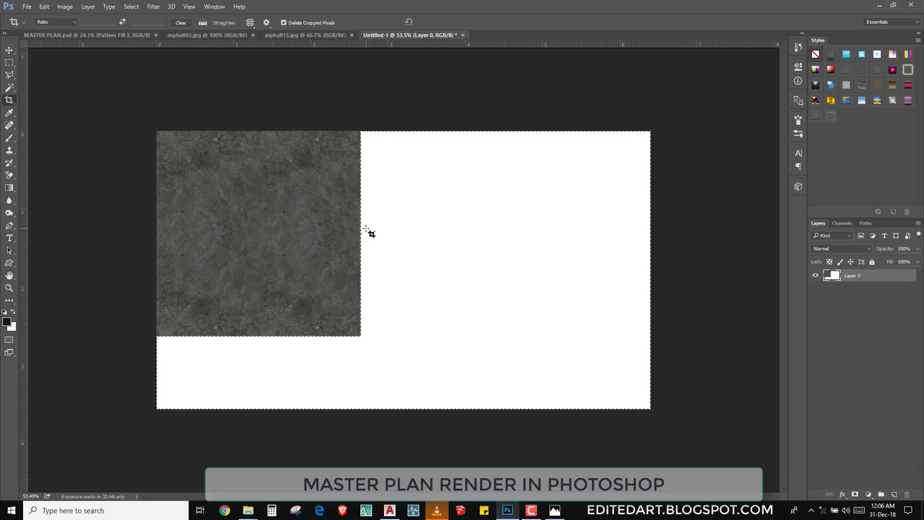
- Crop the canvas to the asphalt square, trim its right edge, and define it as a pattern
left_click(130, 6)
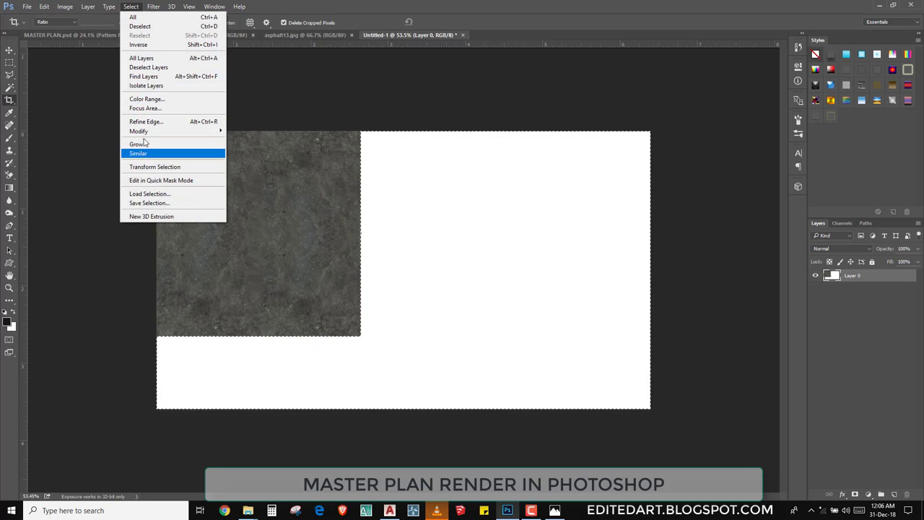
left_click(138, 44)
key("c")
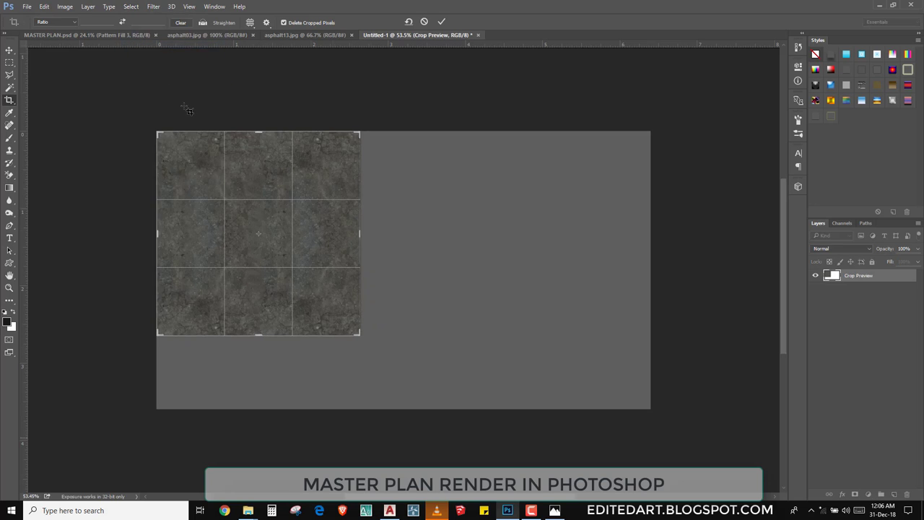
key("Return")
key("ctrl+0")
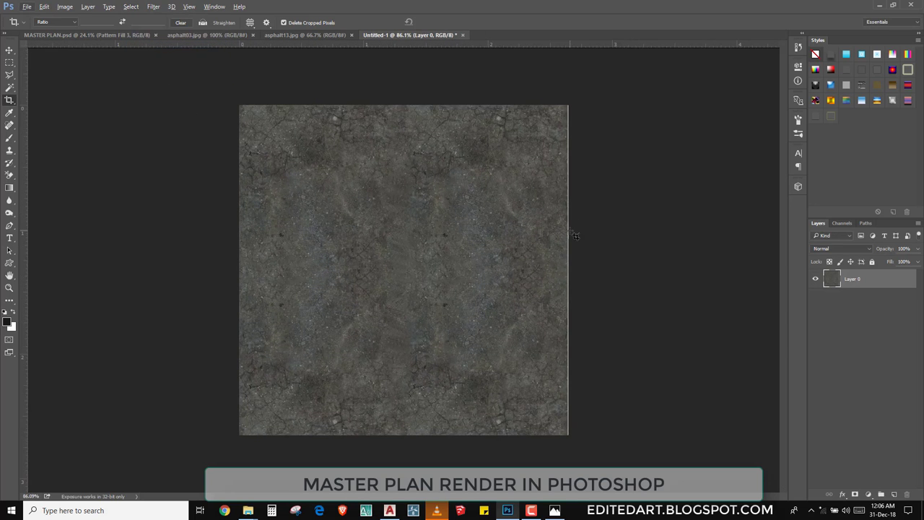
left_click(566, 240)
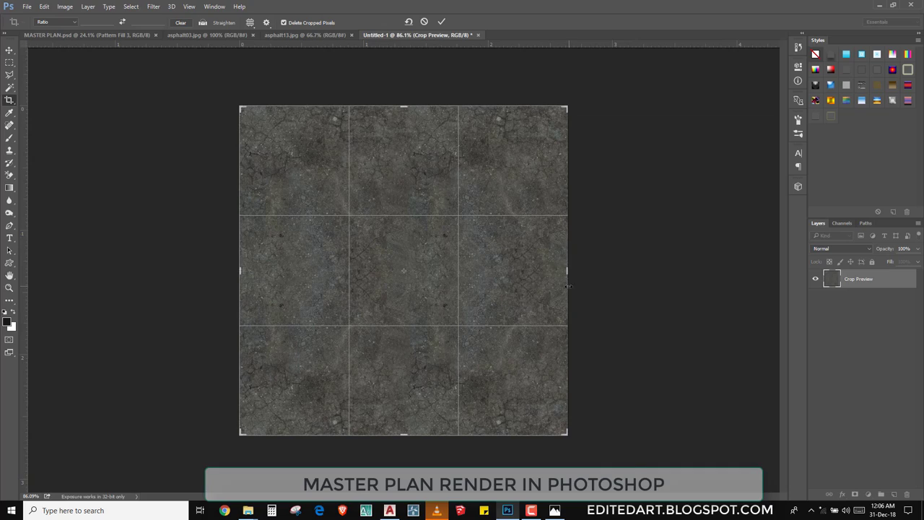
scroll(568, 286, "up", 3)
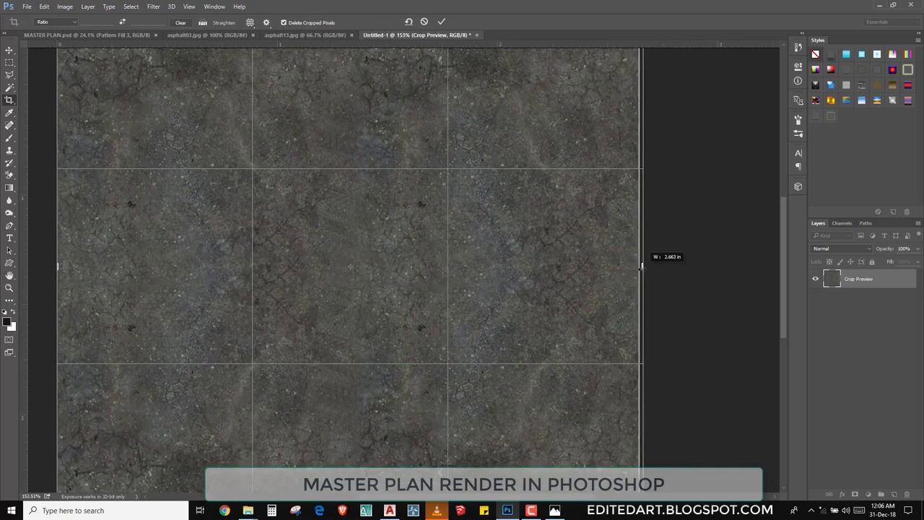
left_click_drag(637, 267, 636, 269)
key("Return")
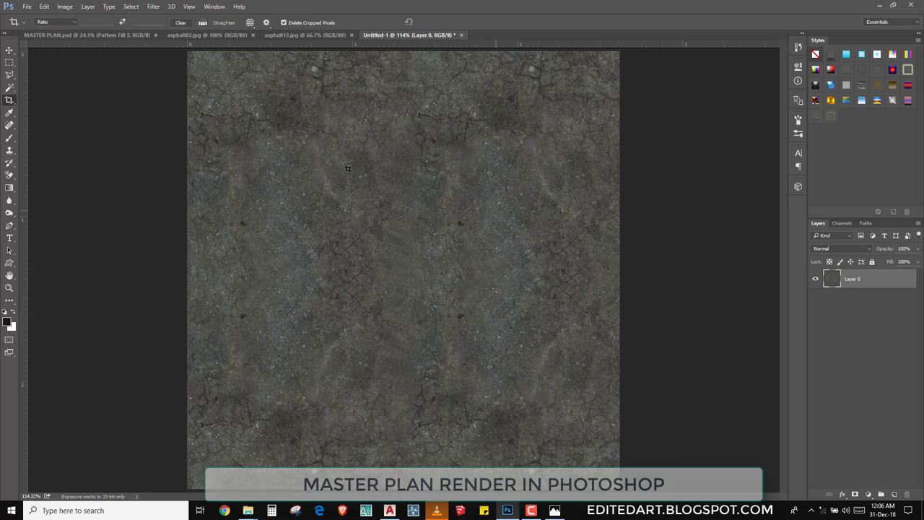
left_click(44, 6)
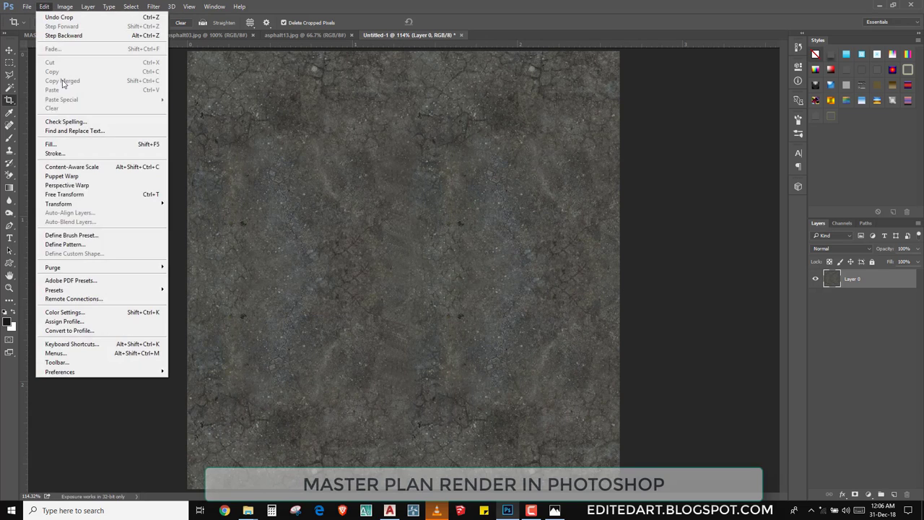
left_click(88, 246)
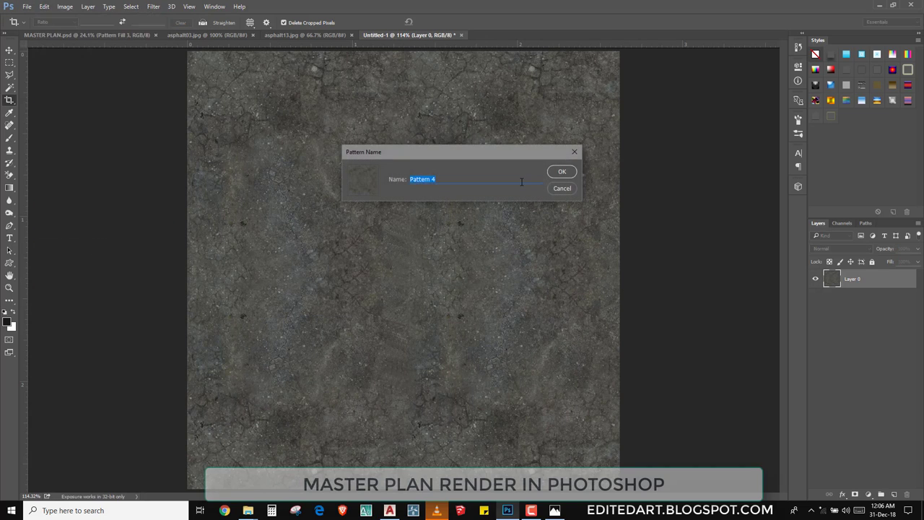
- Save the pattern as Pattern 4, then close Untitled-1 unsaved and asphalt13.jpg
key("Return")
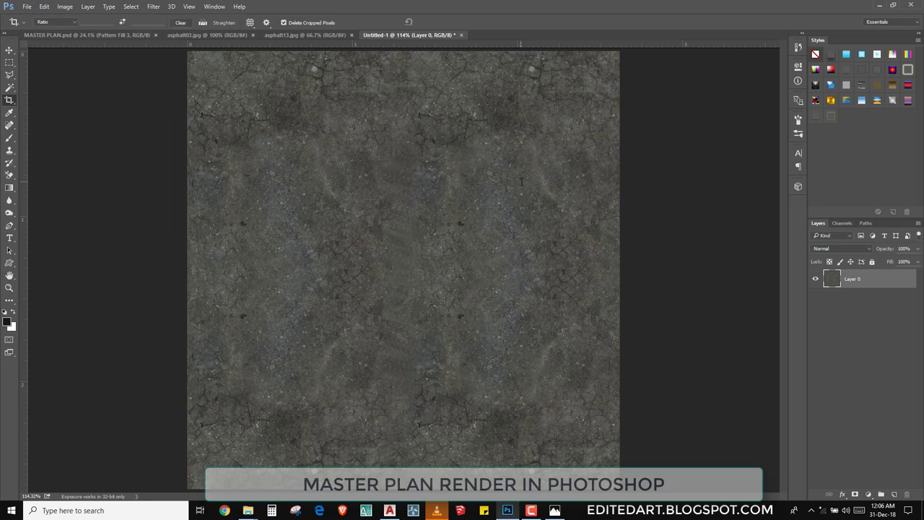
left_click(461, 34)
left_click(467, 191)
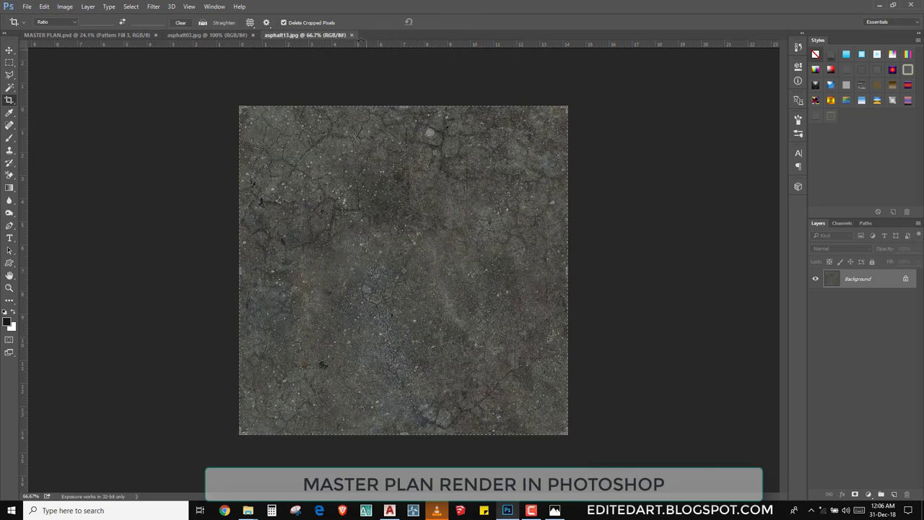
left_click(253, 34)
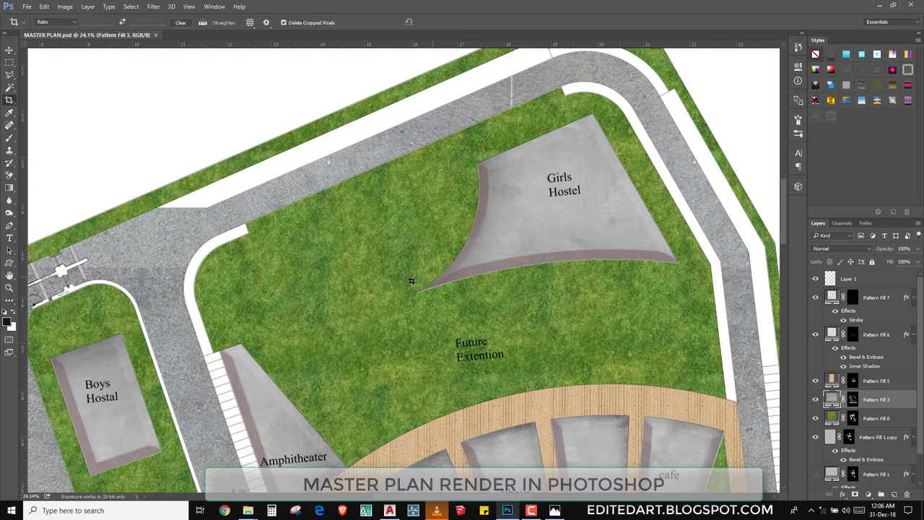
key("v")
- Refill the Pattern Fill 3 roads with the new dark asphalt pattern at 500% scale
double_click(833, 397)
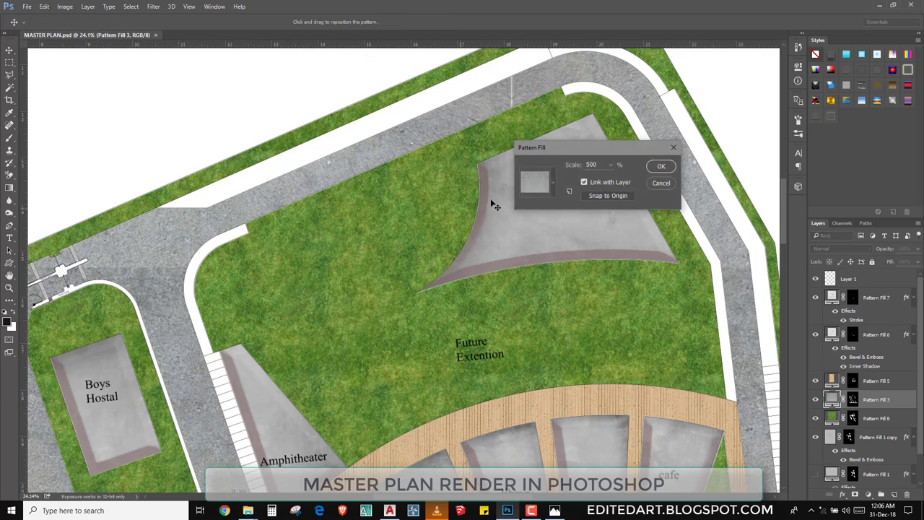
left_click(543, 182)
left_click(567, 275)
left_click(661, 166)
left_click(662, 166)
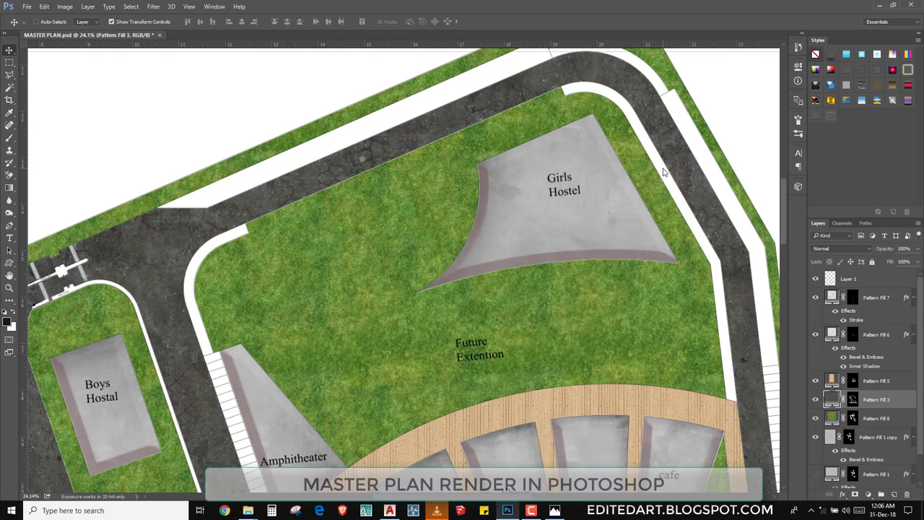
key("ctrl+0")
scroll(376, 382, "up", 3)
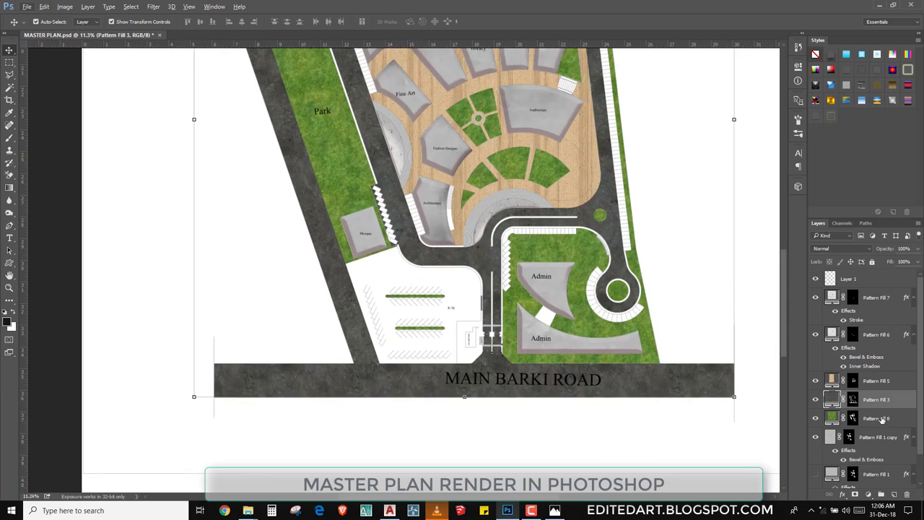
- Apply Find Edges to the road selection, converting it to a smart object, then undo it
left_click(853, 400, "ctrl")
left_click(131, 7)
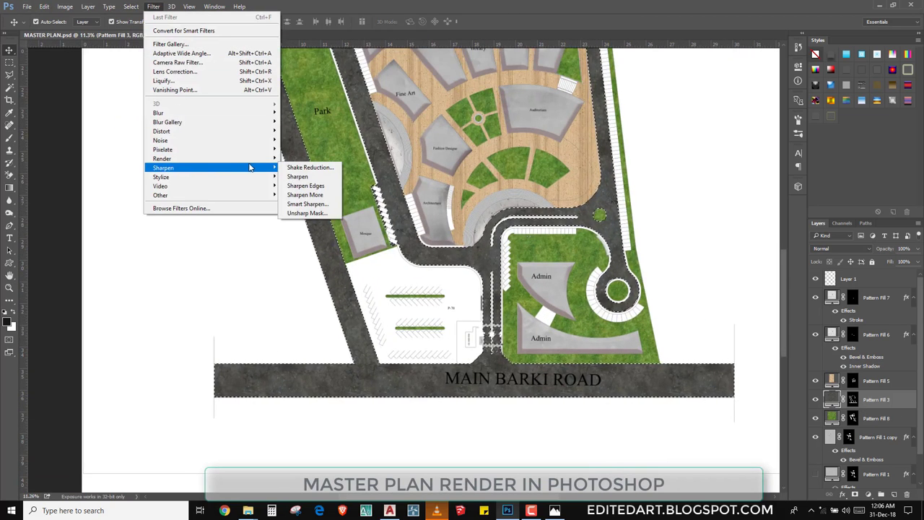
mouse_move(162, 177)
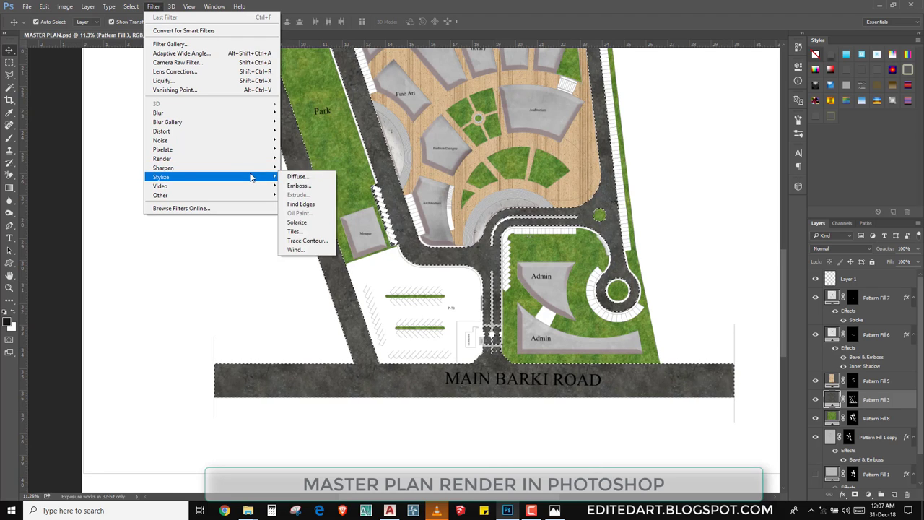
left_click(292, 204)
left_click(449, 191)
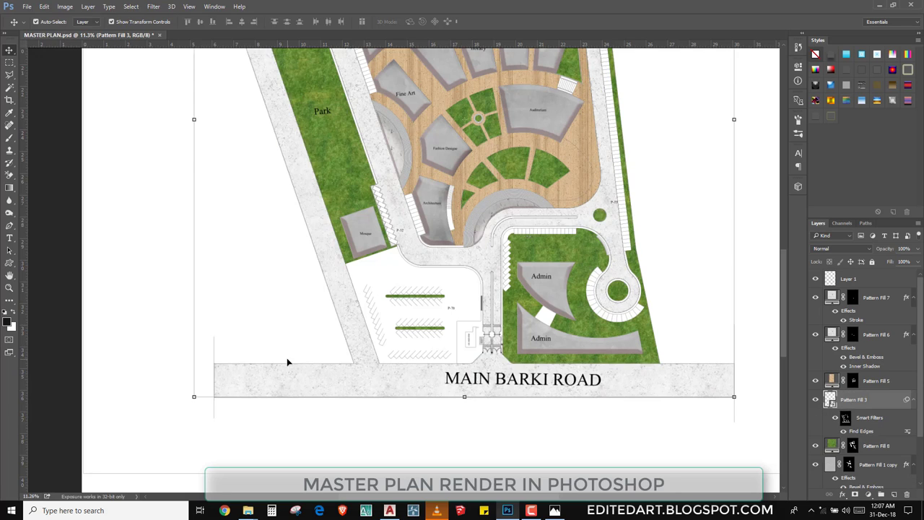
scroll(238, 433, "up", 3, "alt")
scroll(260, 419, "up", 2, "alt")
key("ctrl+alt+z")
key("ctrl+alt+z")
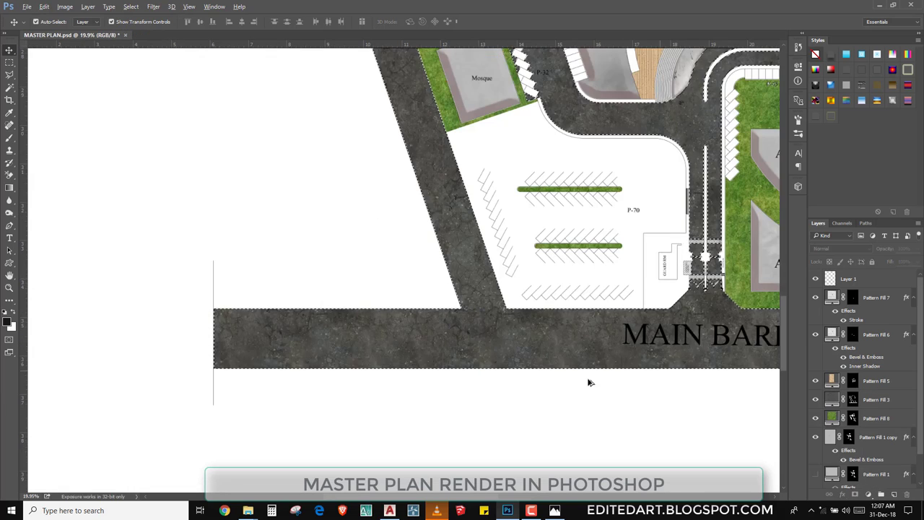
scroll(578, 379, "up", 3, "alt")
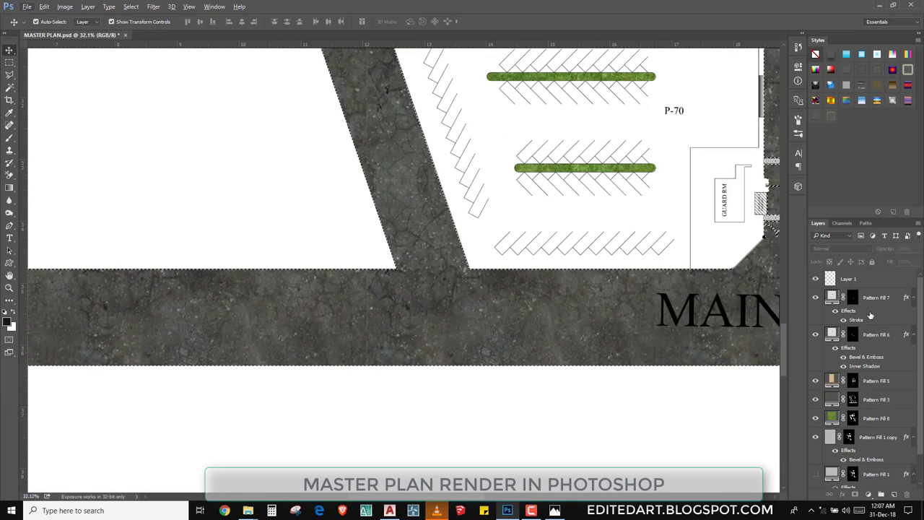
- Look through the Stylize filters for the Pattern Fill 3 road layer without applying one
left_click(856, 403)
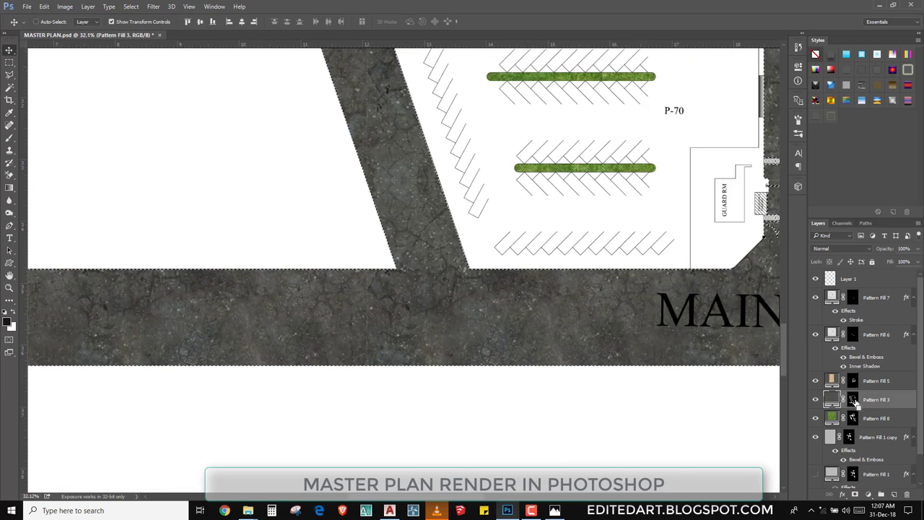
left_click(153, 7)
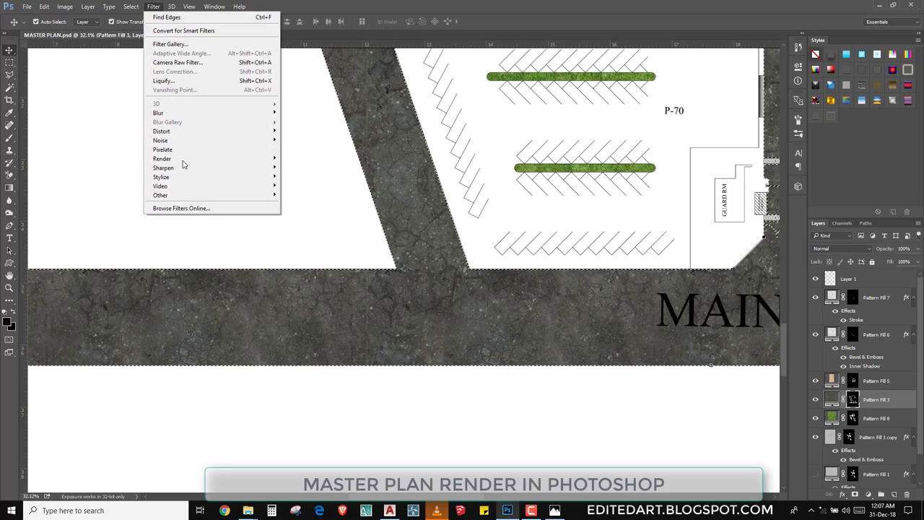
left_click(294, 211)
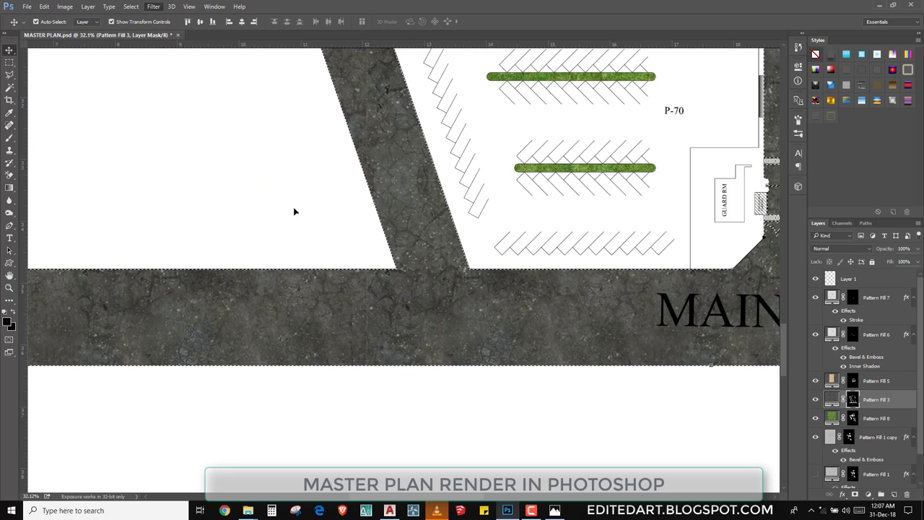
scroll(437, 263, "up", 2)
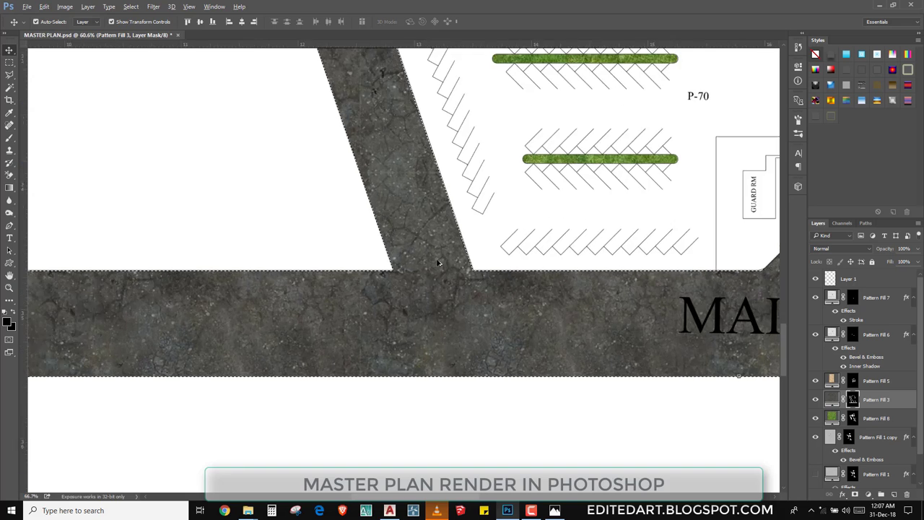
scroll(437, 263, "up", 2)
scroll(343, 212, "up", 1)
left_click(126, 10)
mouse_move(209, 177)
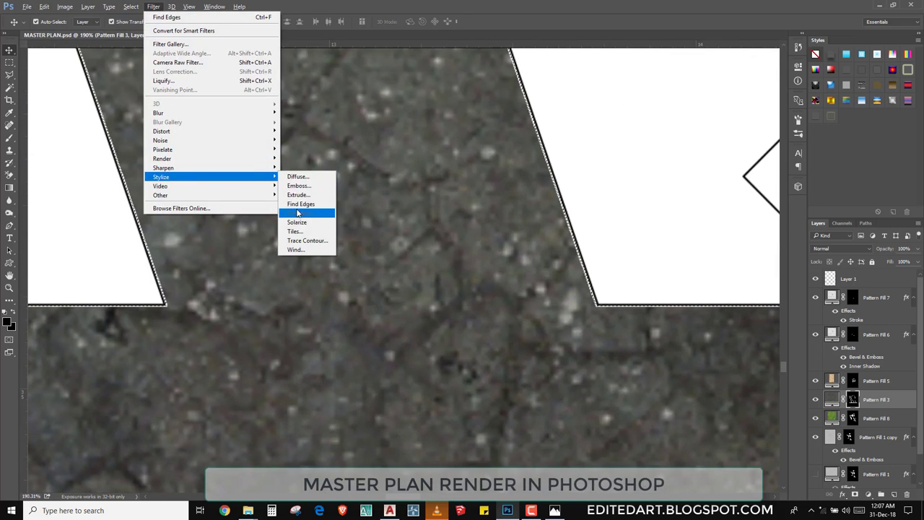
key("Escape")
- Dismiss the Filter menu without changes and fit the whole master plan in view
left_click(153, 7)
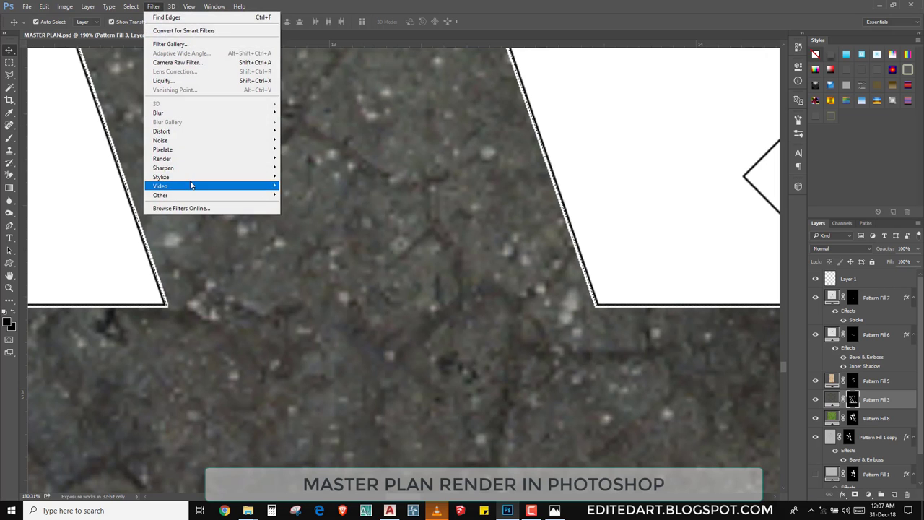
key("Escape")
left_click(153, 6)
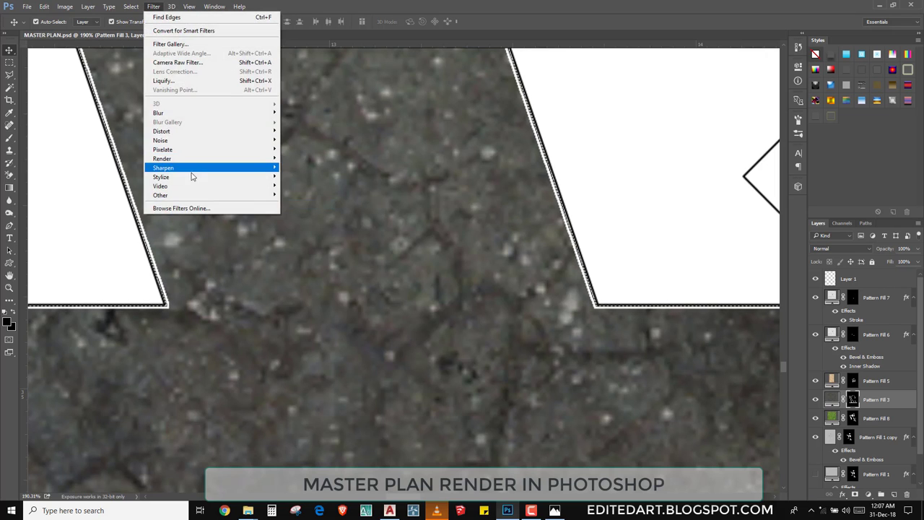
key("Escape")
key("ctrl+0")
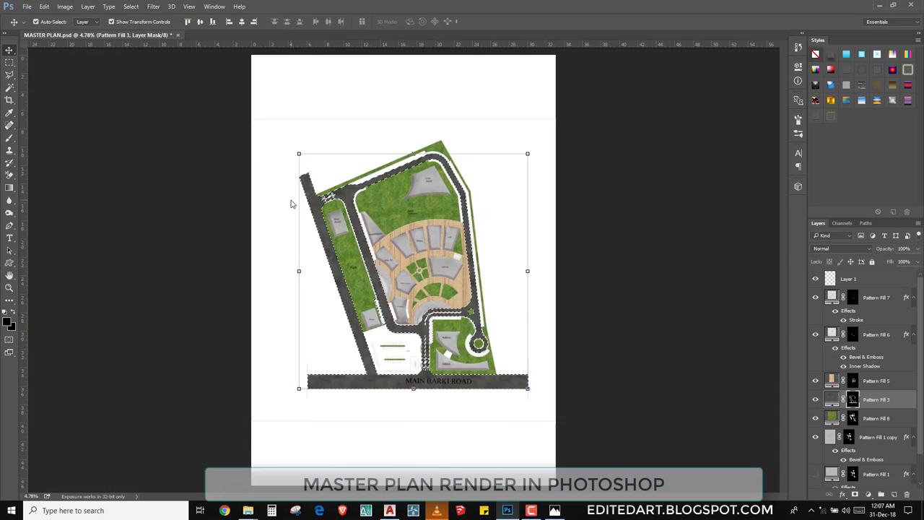
scroll(399, 172, "up", 2)
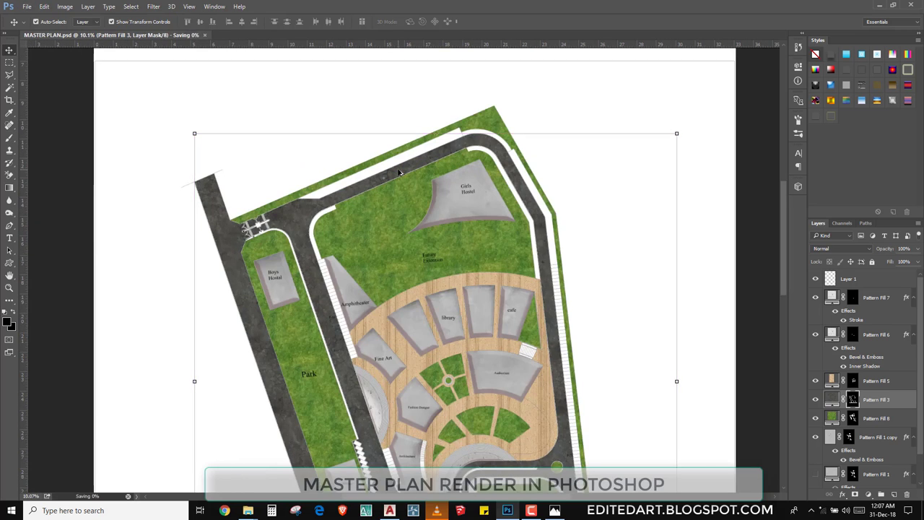
key("super+e")
- Browse D: > ONLINE > thesis folder > imp data > MASTER PLAN and open the 01-12-2018 PSD
left_click(43, 198)
double_click(475, 79)
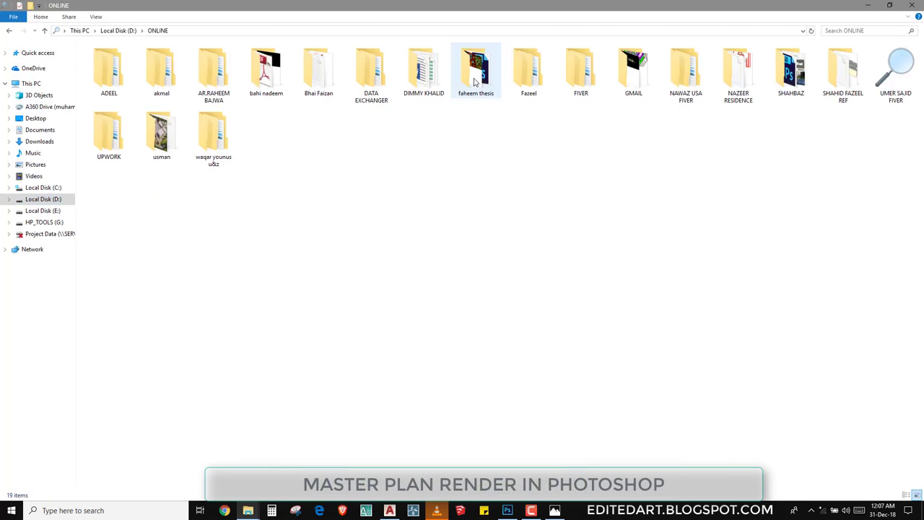
double_click(497, 81)
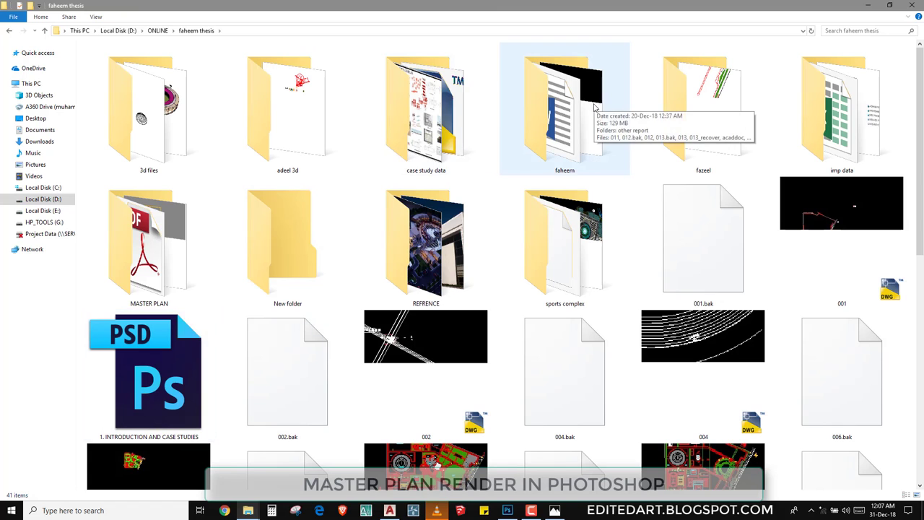
double_click(865, 115)
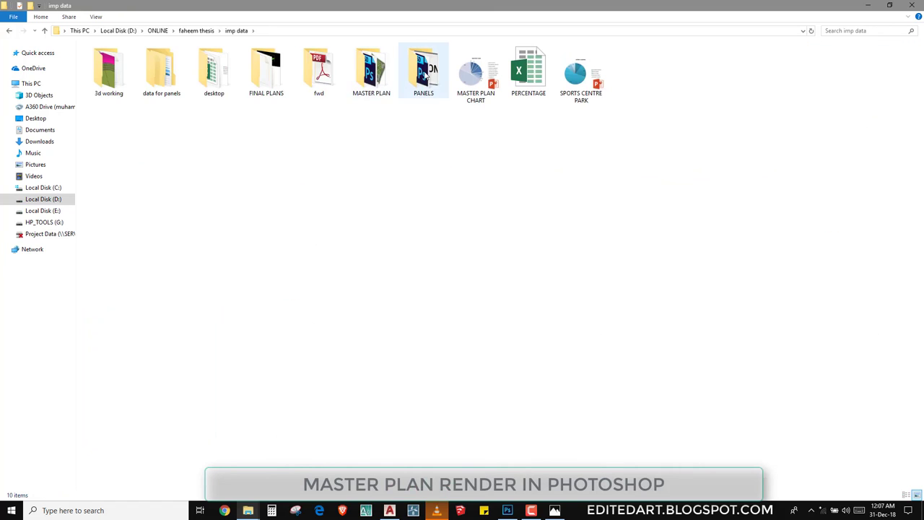
double_click(371, 72)
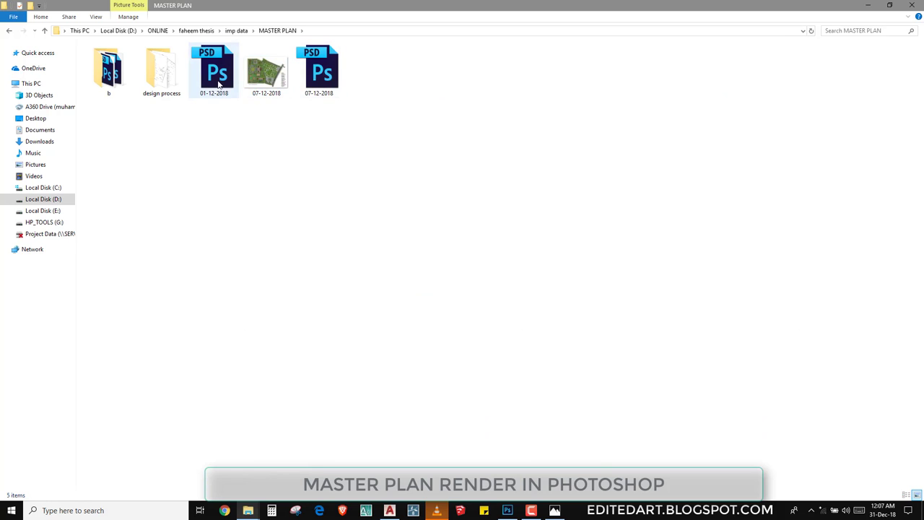
double_click(318, 72)
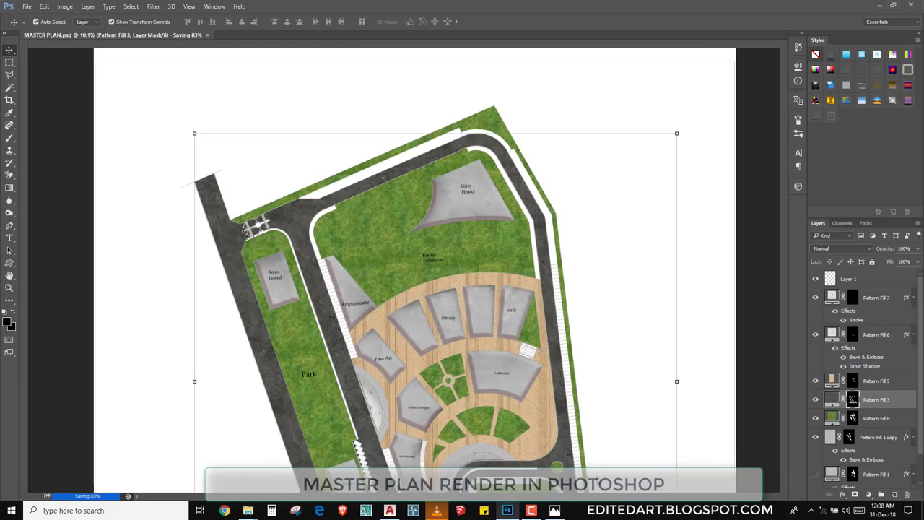
- Copy a tree to the road corner by Girls Hostel, rotate it about 148°, and set it on the verge
left_click(531, 511)
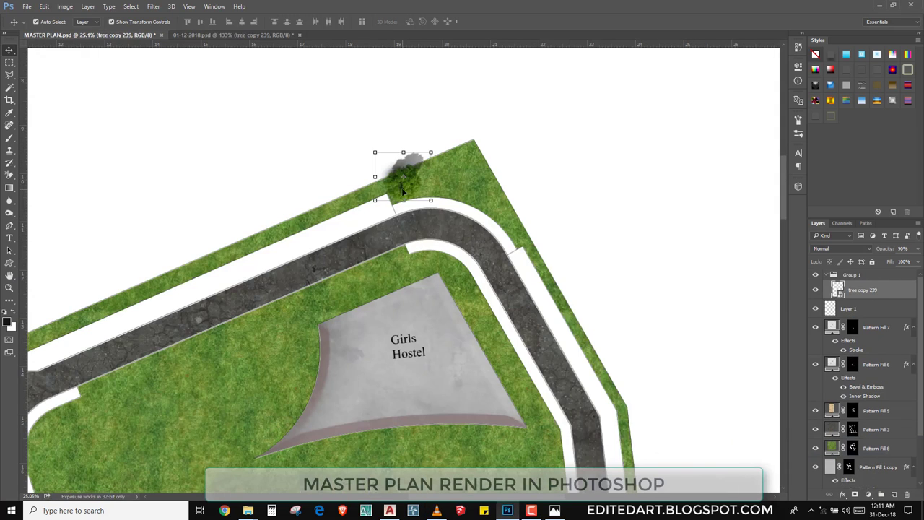
scroll(255, 409, "up", 1)
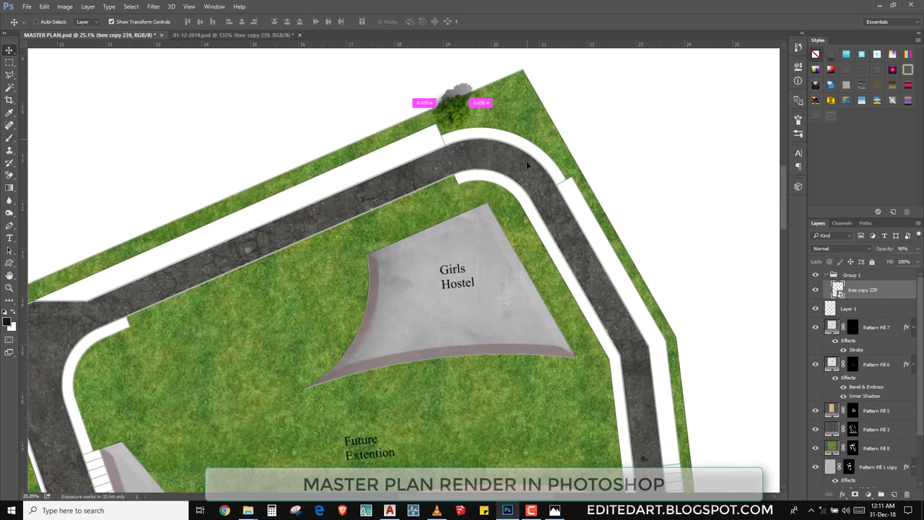
left_click_drag(452, 101, 436, 206)
scroll(436, 206, "up", 1)
key("ctrl+t")
mouse_move(495, 235)
left_mouse_down()
mouse_move(480, 215)
mouse_move(512, 180)
left_mouse_up()
key("Return")
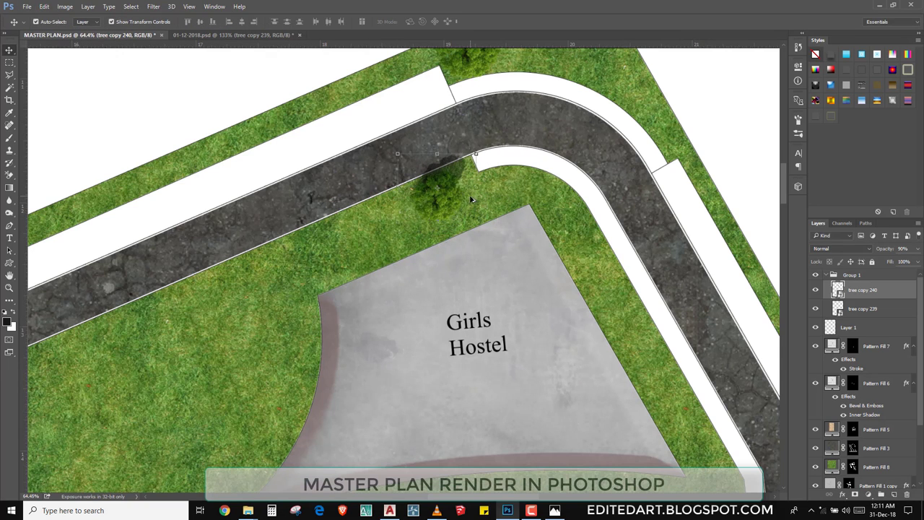
scroll(473, 268, "up", 1)
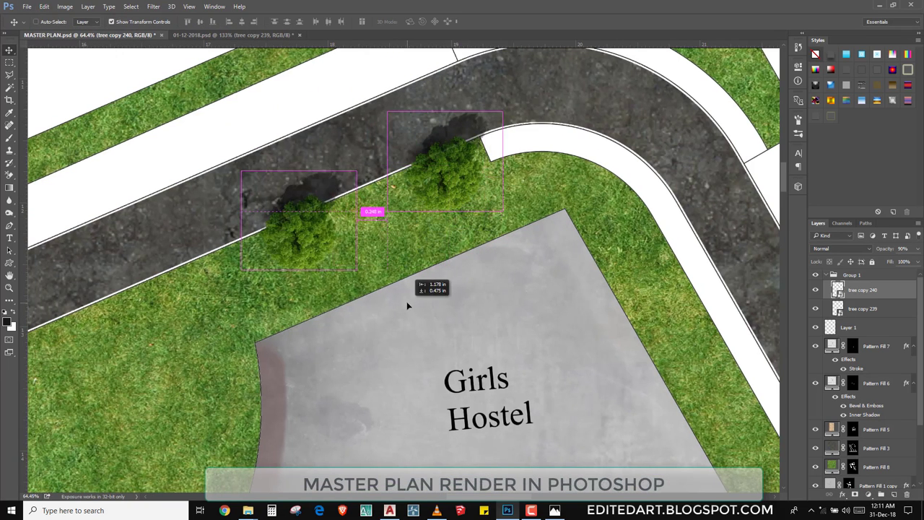
left_click_drag(473, 268, 434, 290)
- Rotate the tree about 148° and add another adjusted copy further along the road edge
scroll(434, 291, "down", 2)
scroll(441, 245, "down", 2)
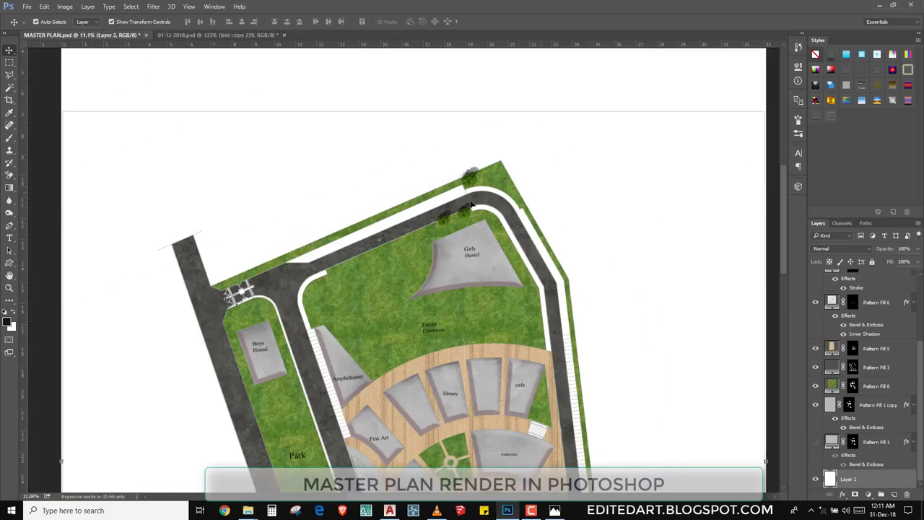
scroll(444, 208, "down", 1)
scroll(444, 207, "up", 2)
scroll(436, 239, "up", 2)
scroll(426, 269, "up", 1)
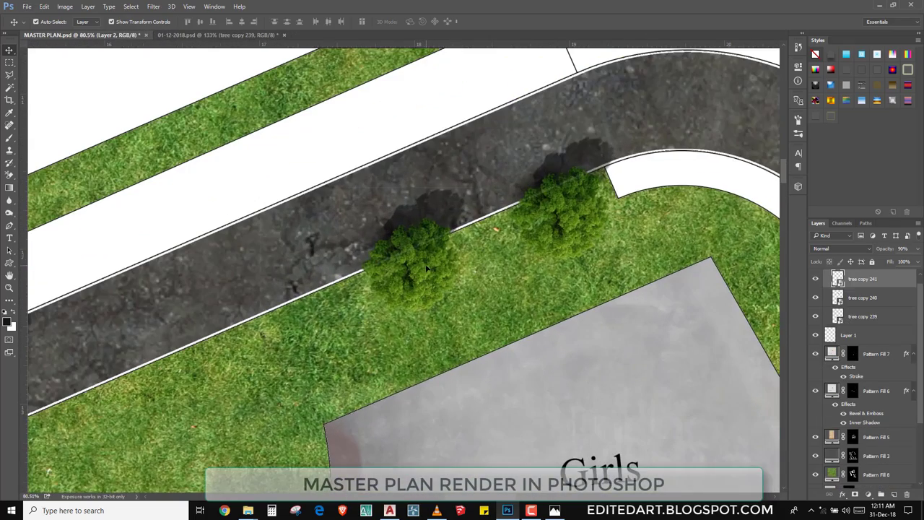
left_click_drag(483, 189, 444, 233)
key("Return")
left_click_drag(427, 287, 465, 359)
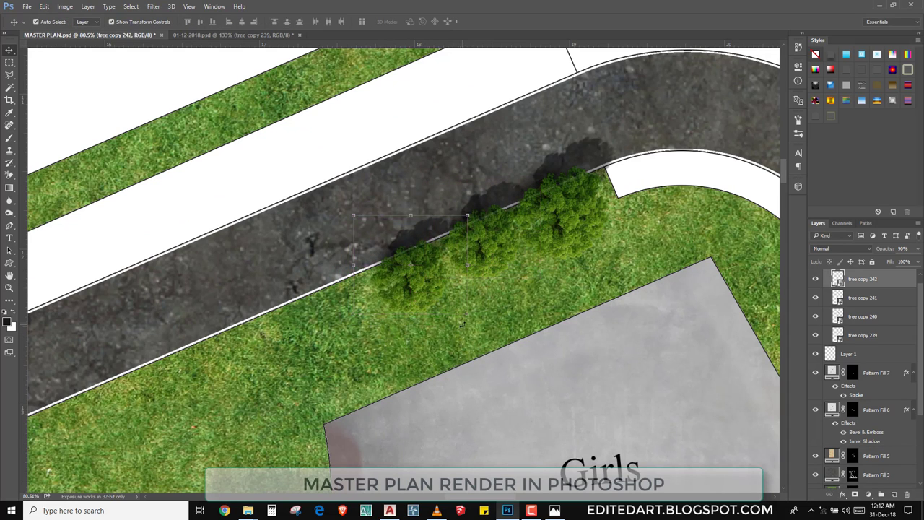
key("ctrl+t")
left_click_drag(488, 281, 503, 270)
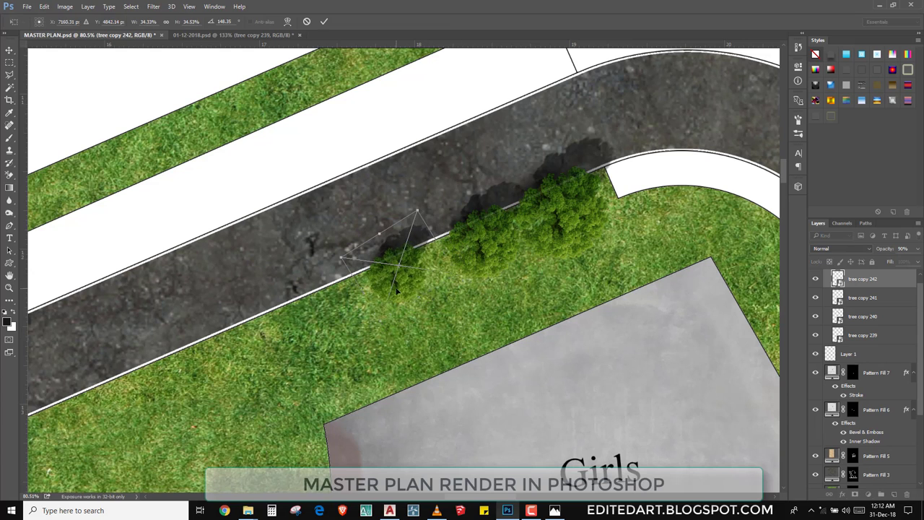
key("Return")
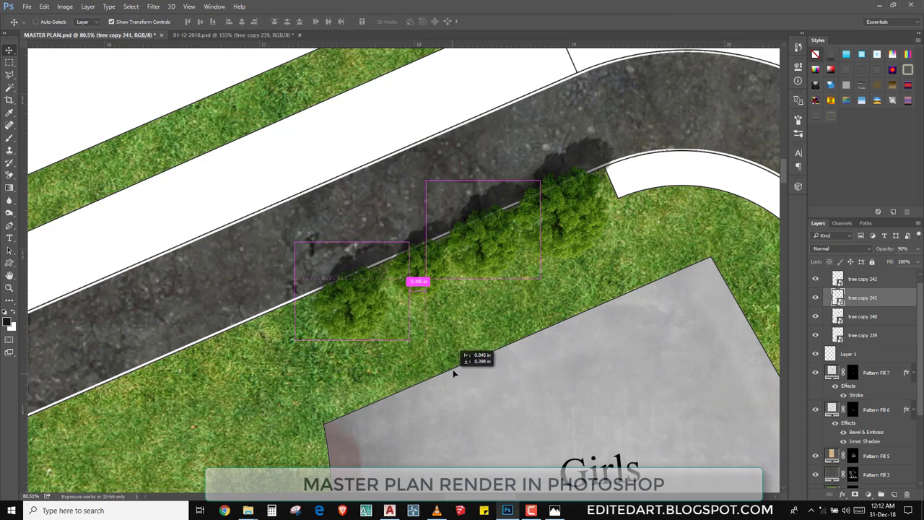
- Copy more trees, including from tree copy 245, further down-left along the road verge
mouse_move(488, 282)
left_mouse_down()
mouse_move(426, 296)
mouse_move(516, 203)
mouse_move(506, 298)
left_mouse_up()
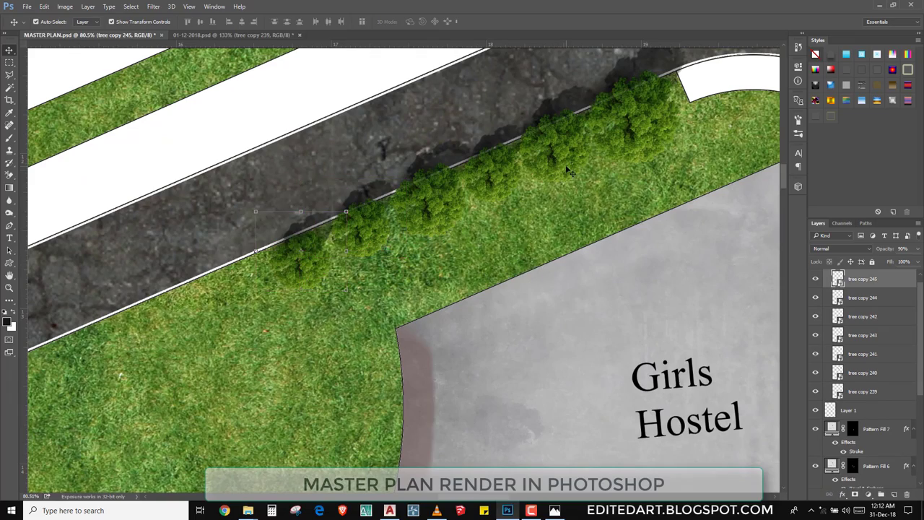
mouse_move(556, 174)
left_mouse_down()
mouse_move(302, 382)
mouse_move(311, 351)
left_mouse_up()
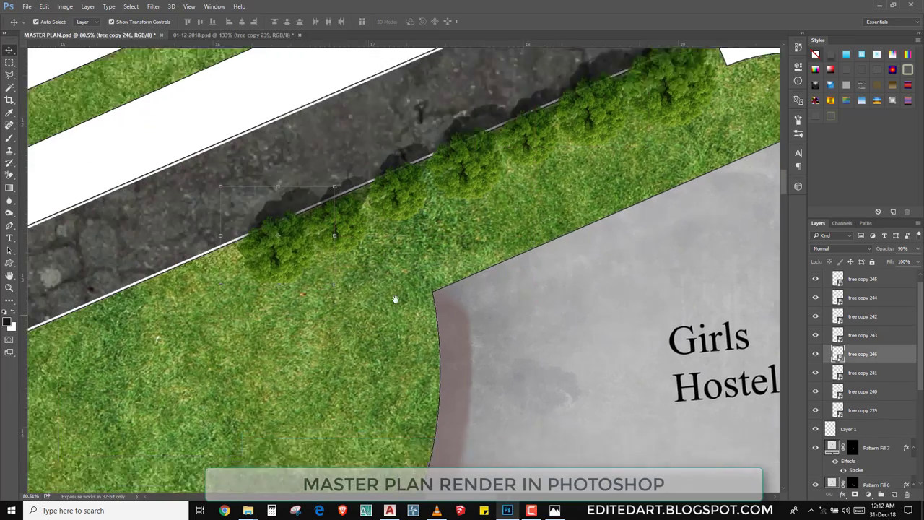
scroll(439, 277, "down", 3)
scroll(450, 276, "up", 5)
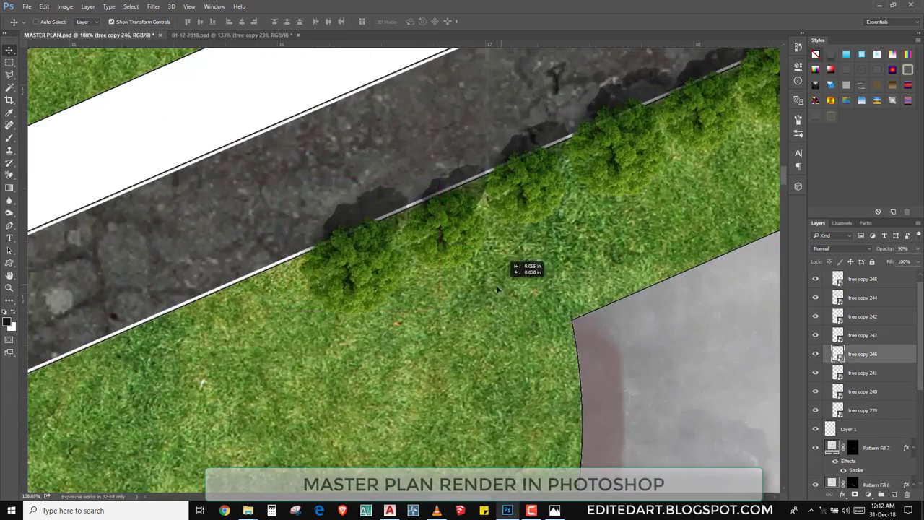
left_click(460, 233)
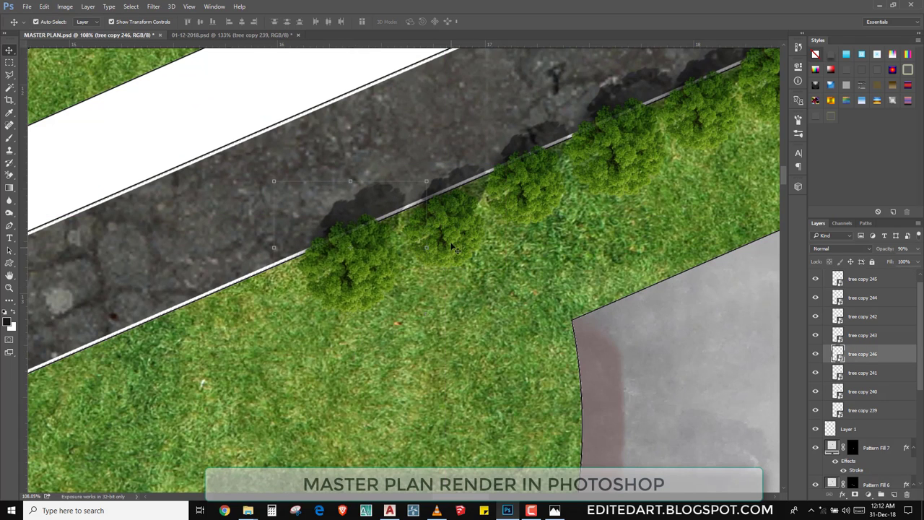
left_click_drag(563, 294, 384, 365)
left_click_drag(340, 401, 409, 325)
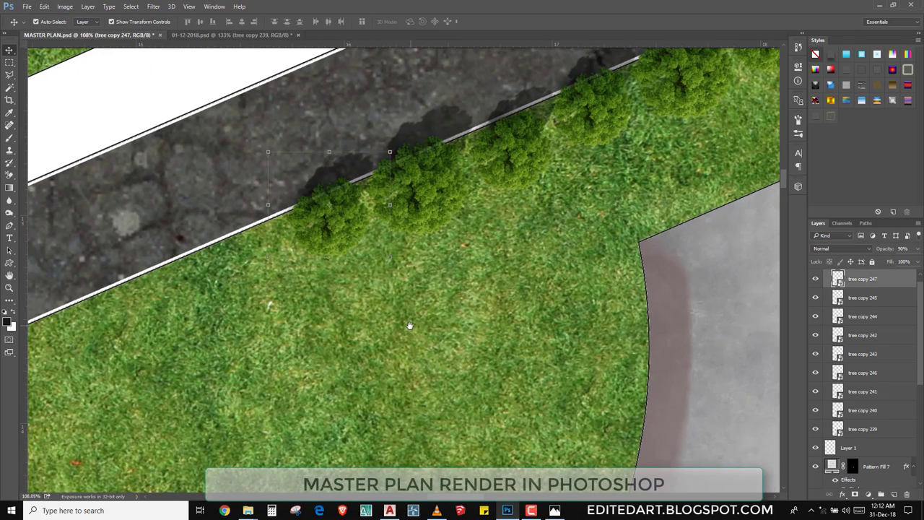
left_click_drag(463, 299, 392, 338)
scroll(408, 321, "down", 3)
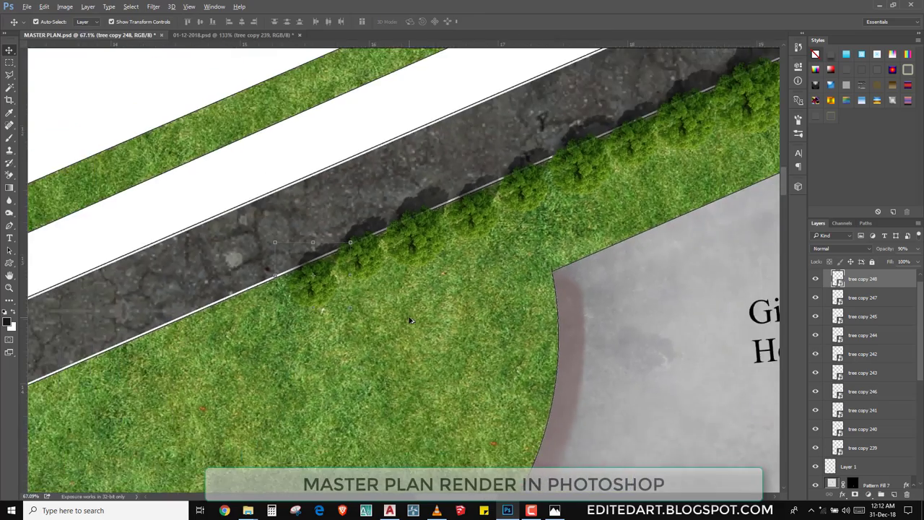
scroll(408, 322, "down", 3)
scroll(408, 322, "down", 3)
- Place a tree copy at the lower-left end of the top road edge and briefly open the tree smart object
scroll(401, 224, "down", 1)
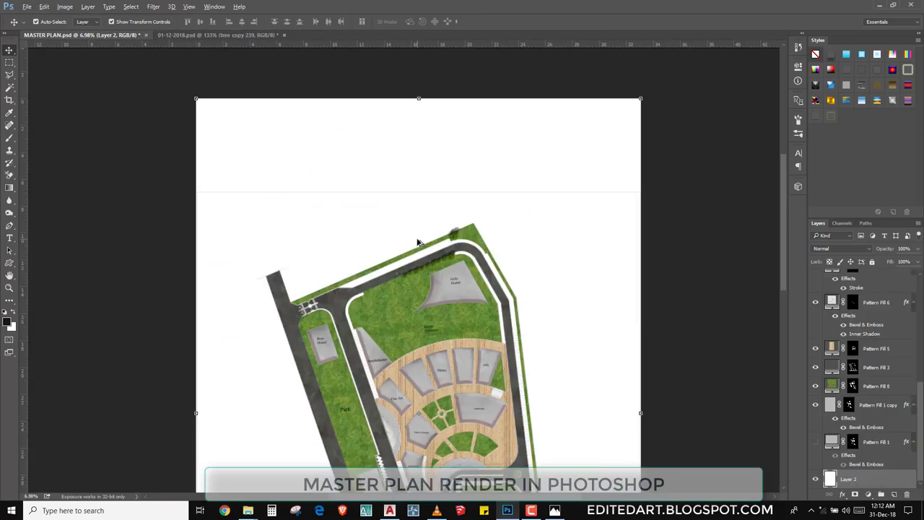
scroll(421, 243, "up", 2)
scroll(446, 267, "up", 2)
scroll(598, 249, "up", 2)
left_click_drag(598, 249, 220, 452)
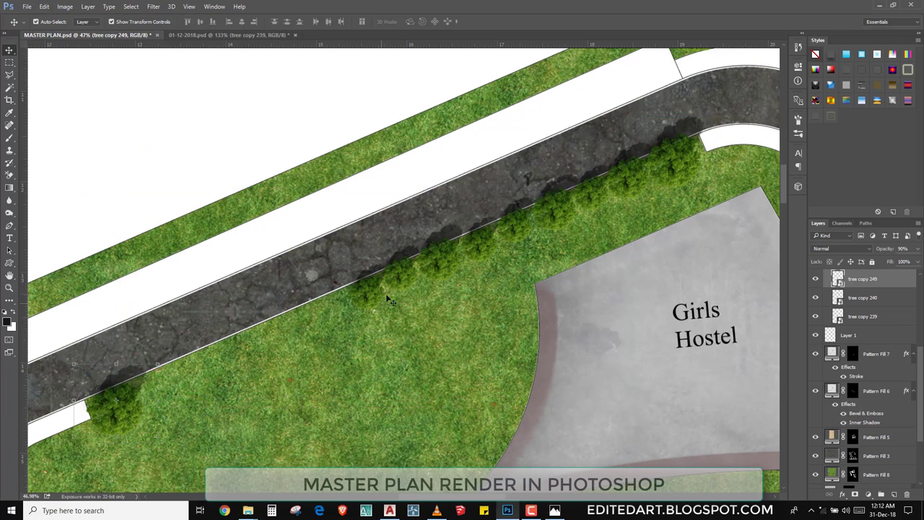
mouse_move(220, 451)
left_mouse_down()
mouse_move(177, 456)
mouse_move(184, 452)
left_mouse_up()
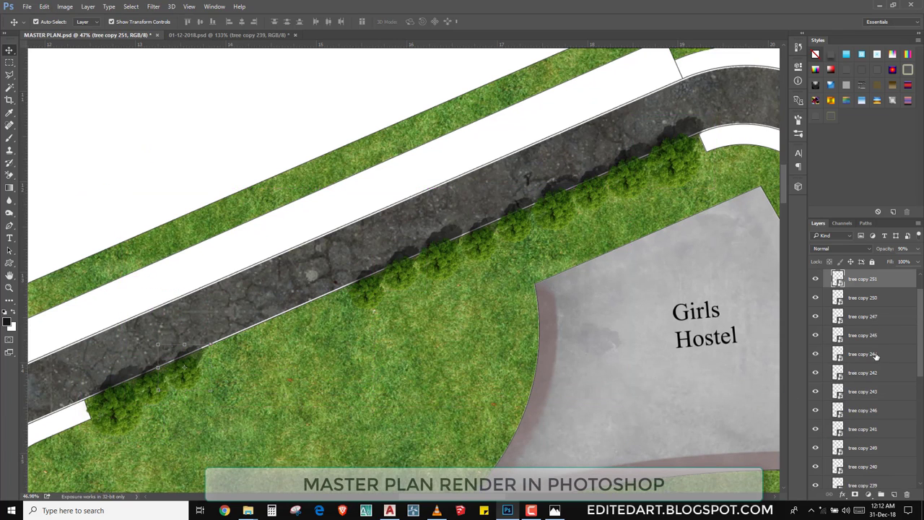
double_click(838, 280)
left_click(388, 34)
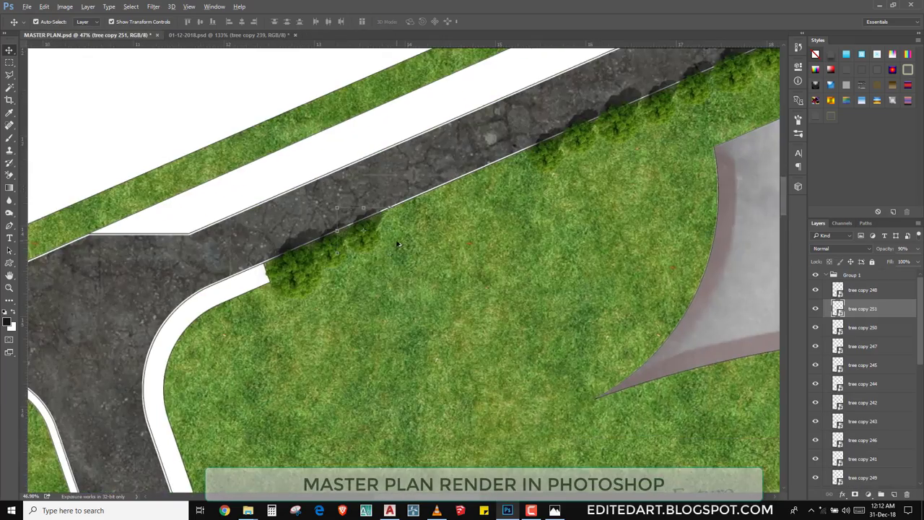
- Add more tree copies along the road edge and shift tree copy 253 to the right
scroll(397, 244, "up", 3)
left_click_drag(343, 249, 410, 330)
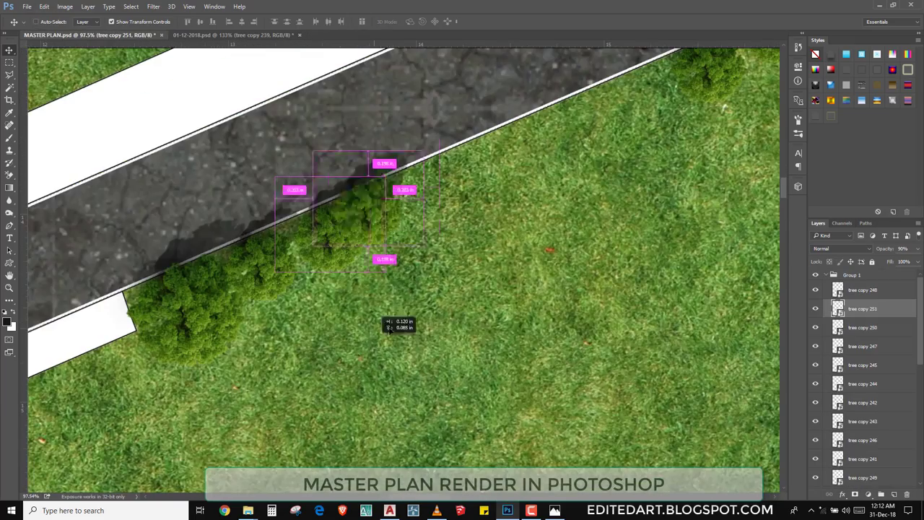
scroll(408, 318, "up", 3)
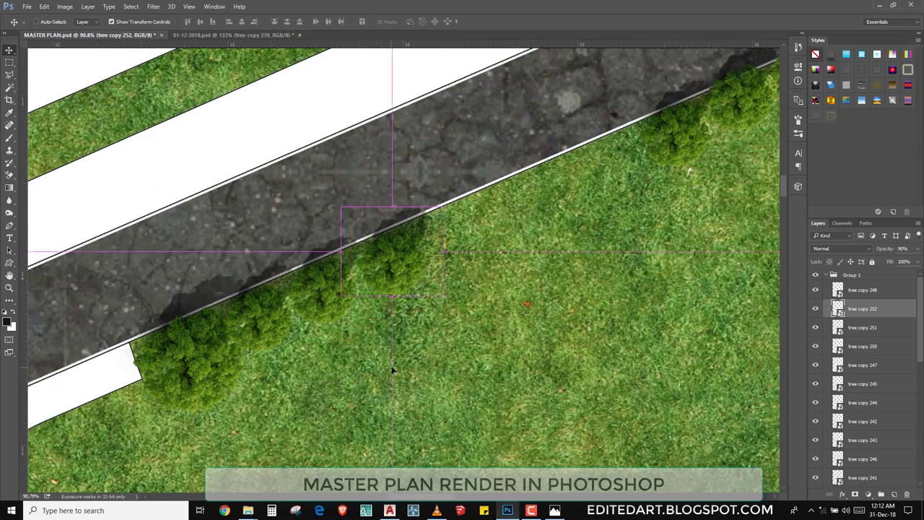
left_click_drag(402, 313, 515, 284)
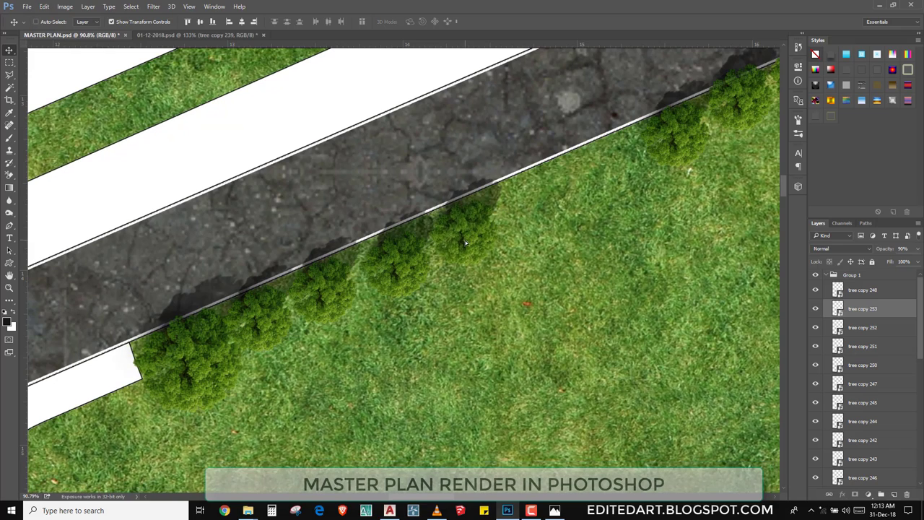
mouse_move(412, 258)
left_mouse_down()
mouse_move(528, 328)
mouse_move(578, 307)
left_mouse_up()
scroll(448, 185, "down", 5)
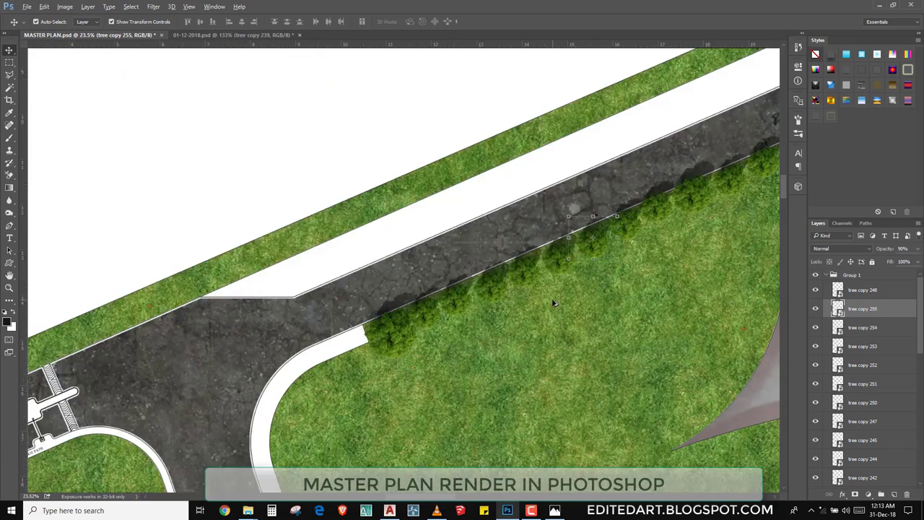
- Select Layer 2, then tree copy 246, and nudge it within the row
left_click(443, 184)
scroll(467, 244, "down", 3)
scroll(505, 246, "up", 2)
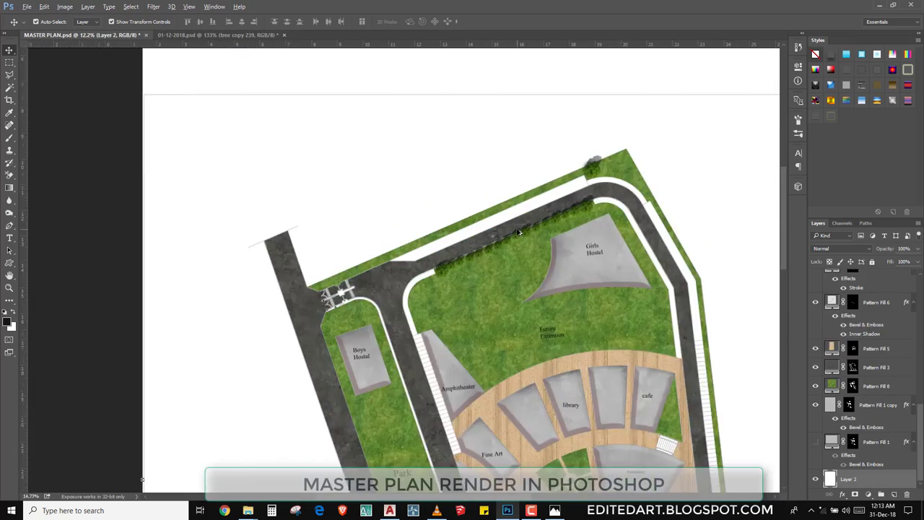
scroll(527, 251, "up", 3)
scroll(527, 251, "up", 3)
left_click(531, 285)
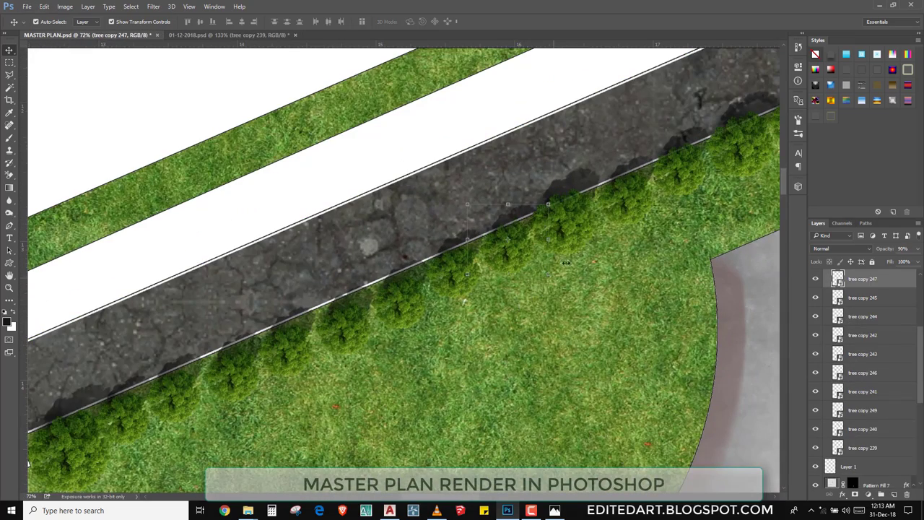
mouse_move(686, 262)
left_mouse_down()
mouse_move(695, 267)
mouse_move(428, 379)
left_mouse_up()
- Nudge tree copy 242 into line at the Girls Hostel end and zoom out to review the plan
left_click_drag(491, 246, 502, 253)
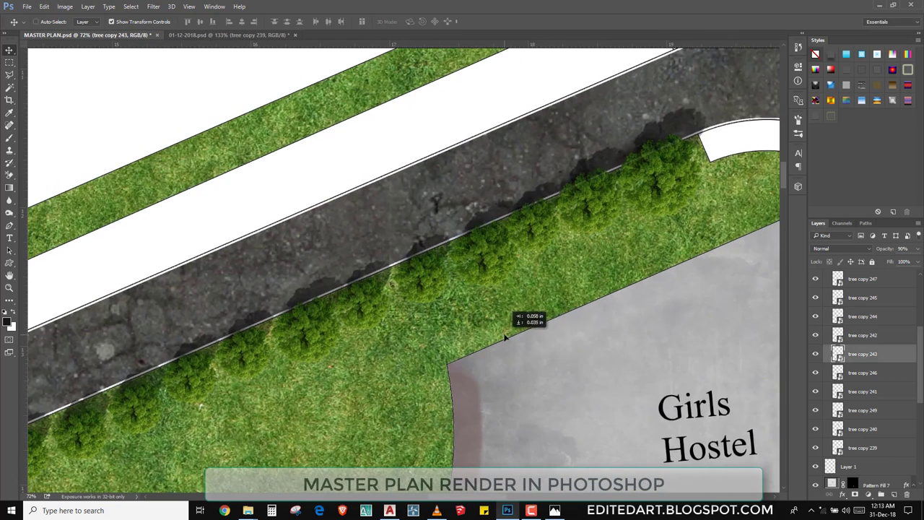
left_click(600, 211)
left_click_drag(523, 319, 525, 322)
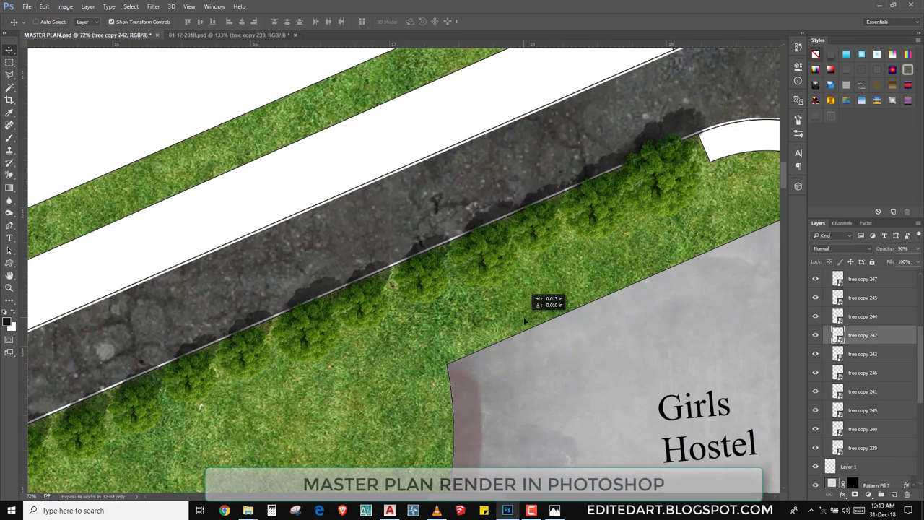
left_click(428, 298, "ctrl")
scroll(421, 353, "down", 5)
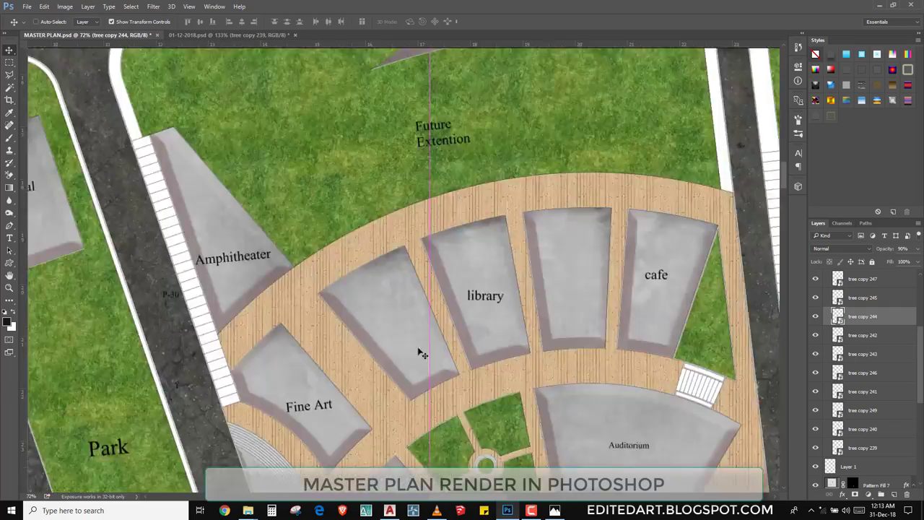
scroll(612, 280, "down", 5)
scroll(410, 214, "up", 3)
scroll(365, 171, "up", 3)
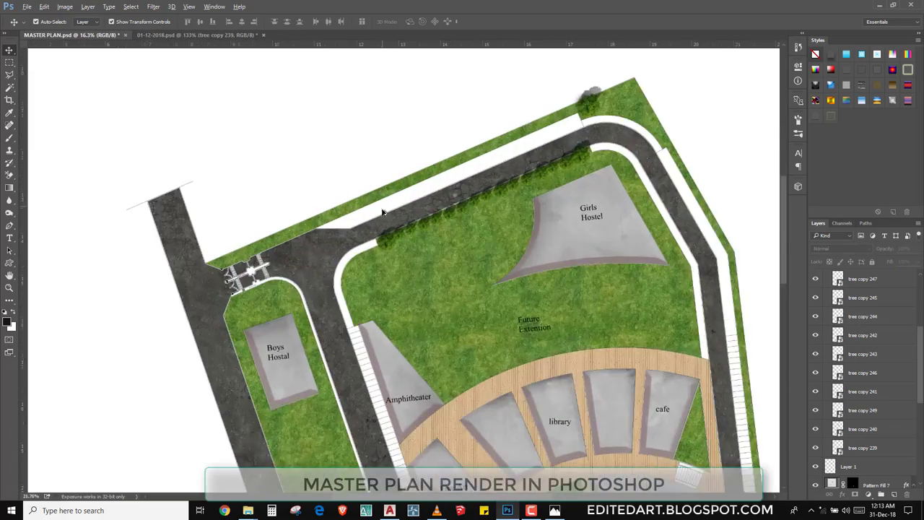
scroll(382, 210, "up", 3)
- Copy a tree near the Amphitheater onto the Future Extention lawn edge
scroll(401, 242, "up", 2)
left_click(405, 248)
mouse_move(404, 248)
left_mouse_down()
mouse_move(387, 183)
mouse_move(452, 346)
mouse_move(479, 366)
left_mouse_up()
scroll(394, 372, "down", 5)
scroll(433, 303, "down", 5)
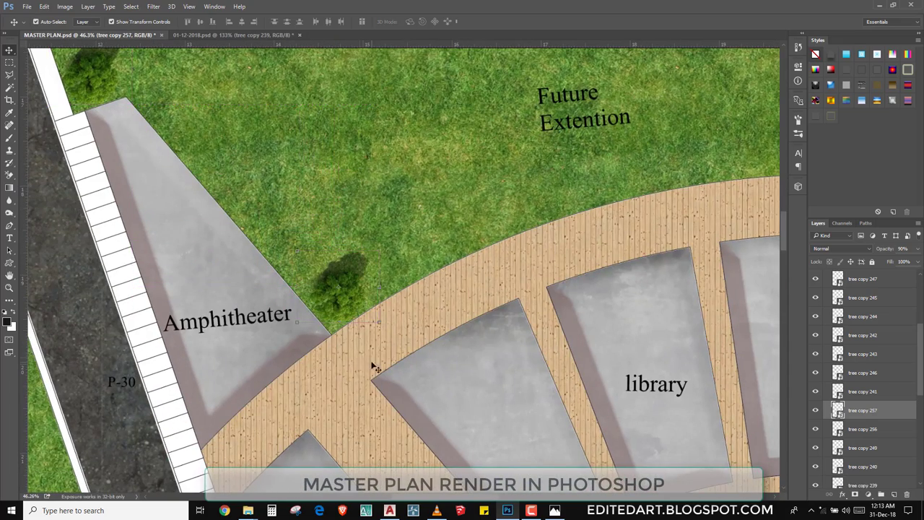
- Duplicate it, enlarge and rotate the copy, and line it up along the lawn edge
left_click_drag(379, 366, 439, 330)
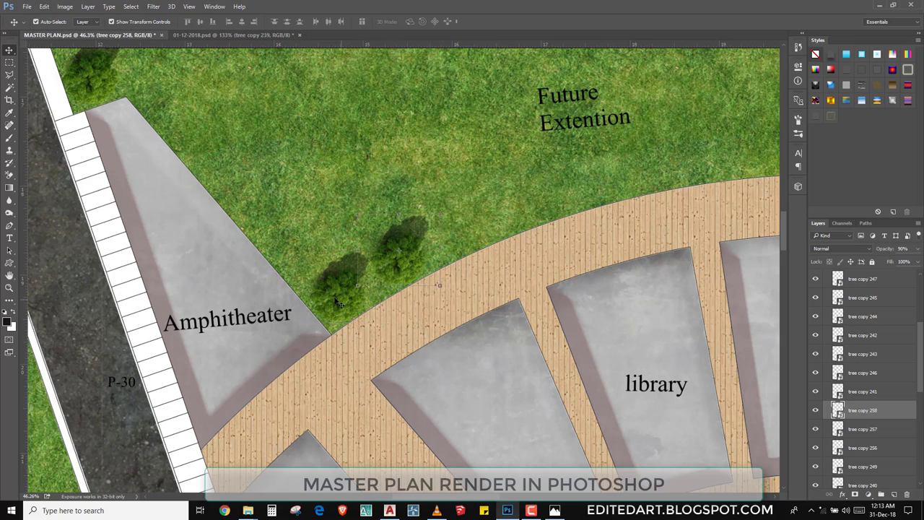
left_click_drag(287, 278, 283, 264)
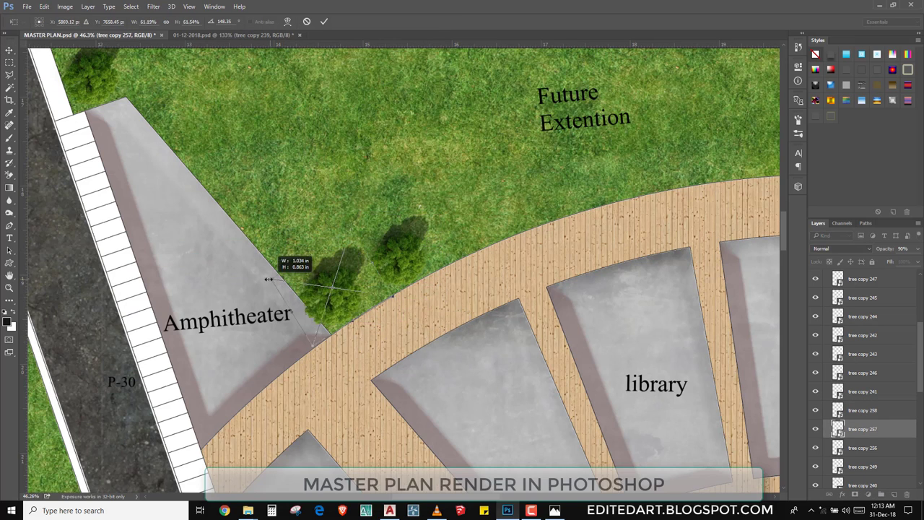
key("Return")
left_click_drag(361, 376, 408, 354)
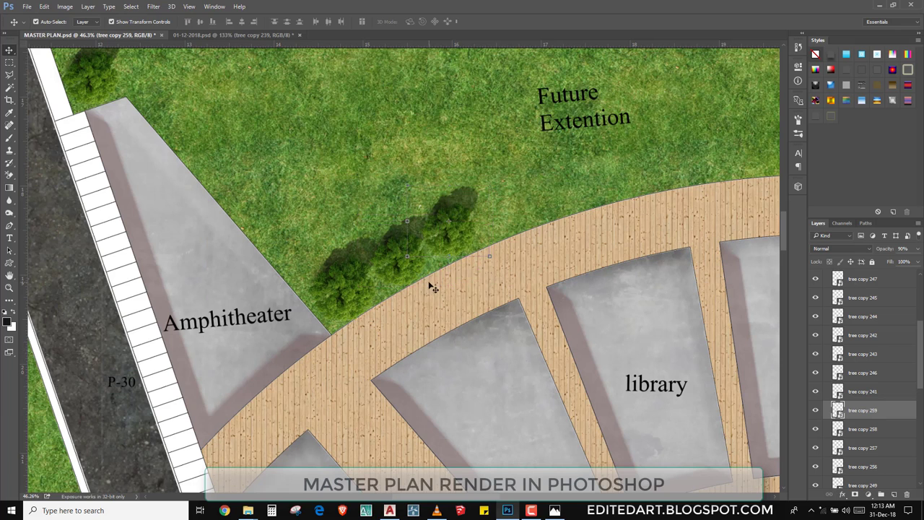
scroll(526, 252, "up", 2)
mouse_move(467, 265)
left_mouse_down()
mouse_move(469, 234)
mouse_move(444, 222)
left_mouse_up()
key("Return")
left_click_drag(434, 278, 454, 302)
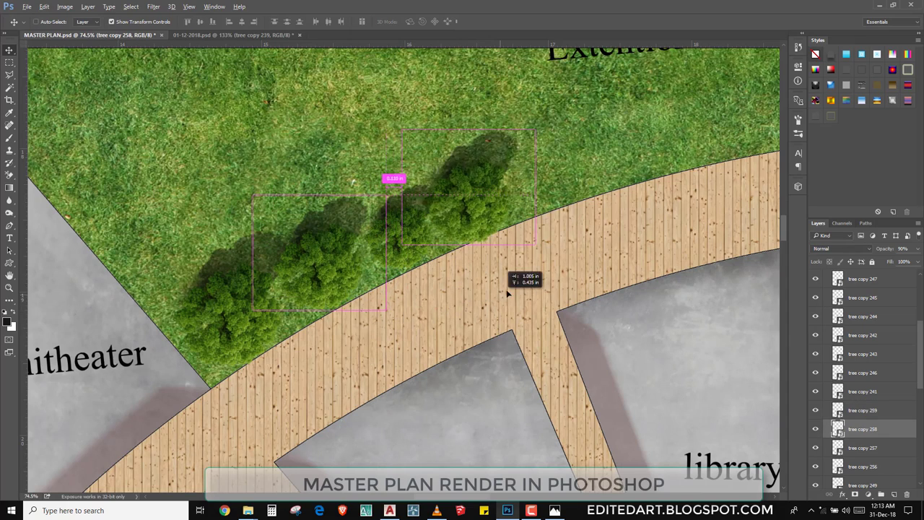
- Add another tree along the plaza curve and even out the row's spacing
mouse_move(347, 311)
left_mouse_down()
mouse_move(426, 256)
mouse_move(526, 300)
left_mouse_up()
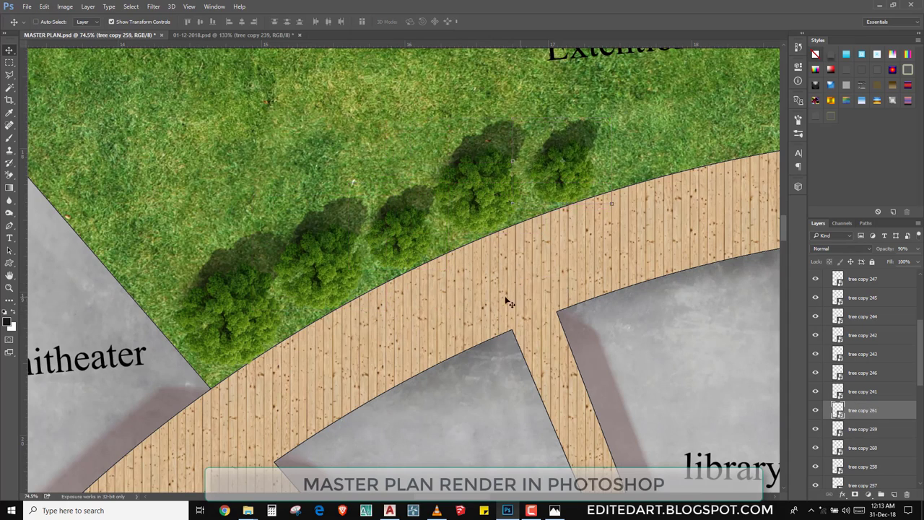
scroll(513, 296, "down", 1)
scroll(521, 265, "down", 1)
left_click_drag(521, 265, 437, 289)
mouse_move(338, 281)
left_mouse_down()
mouse_move(437, 303)
mouse_move(446, 315)
left_mouse_up()
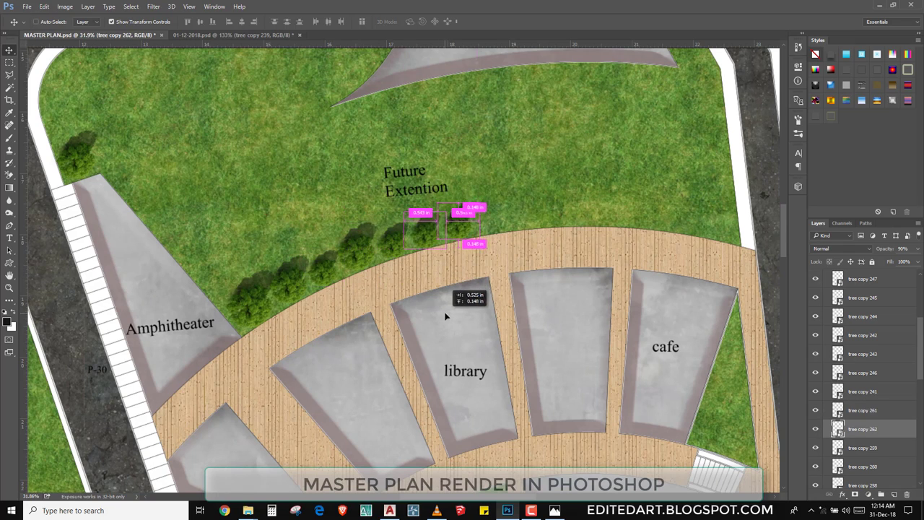
left_click_drag(363, 265, 489, 307)
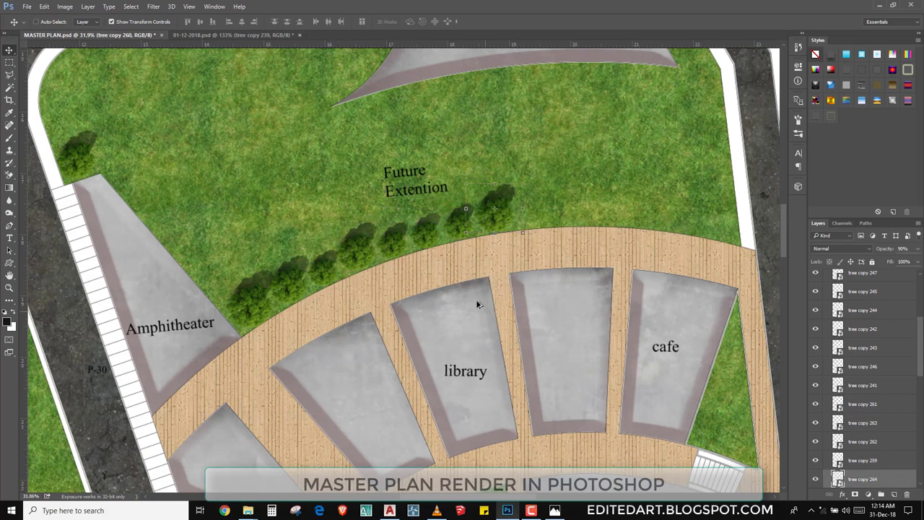
scroll(538, 209, "up", 3)
- Extend the evenly spaced tree row rightward to the road beside the cafe
mouse_move(538, 209)
left_mouse_down()
mouse_move(507, 304)
mouse_move(562, 318)
left_mouse_up()
left_click_drag(460, 263, 672, 289)
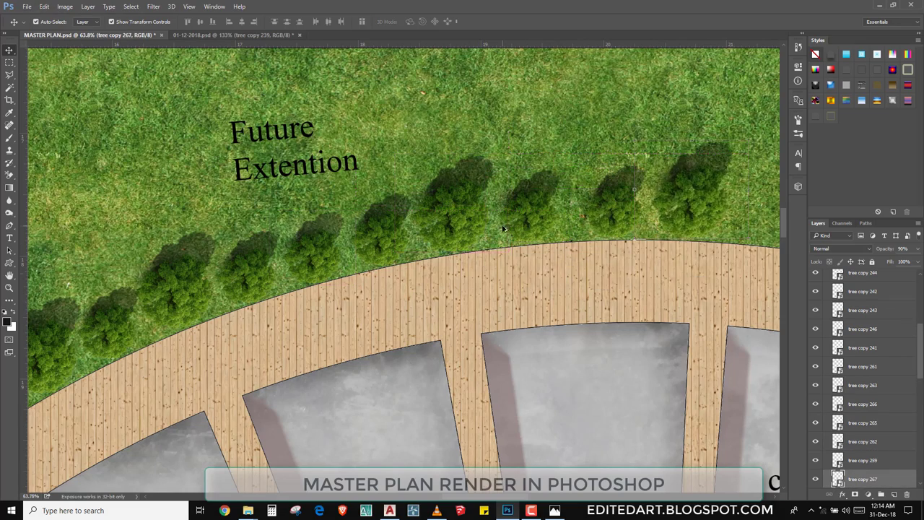
scroll(503, 228, "down", 3)
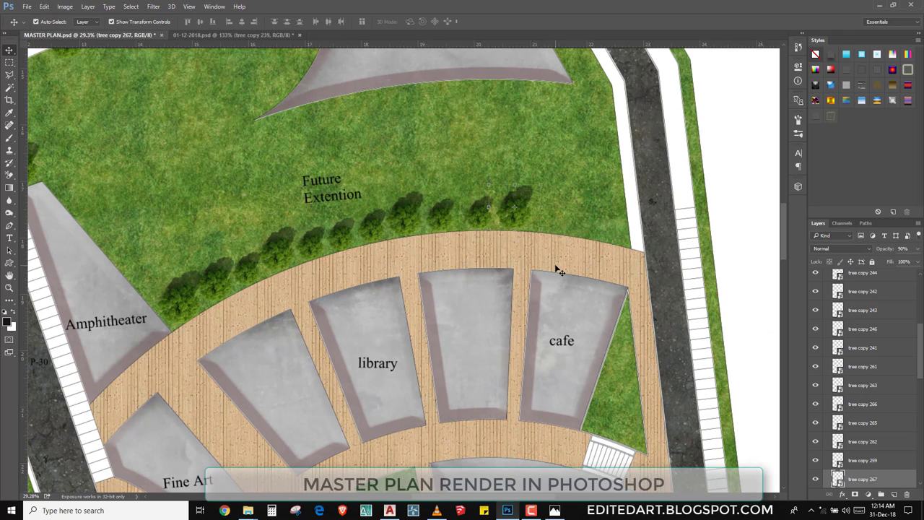
scroll(527, 217, "up", 1)
scroll(527, 217, "up", 2)
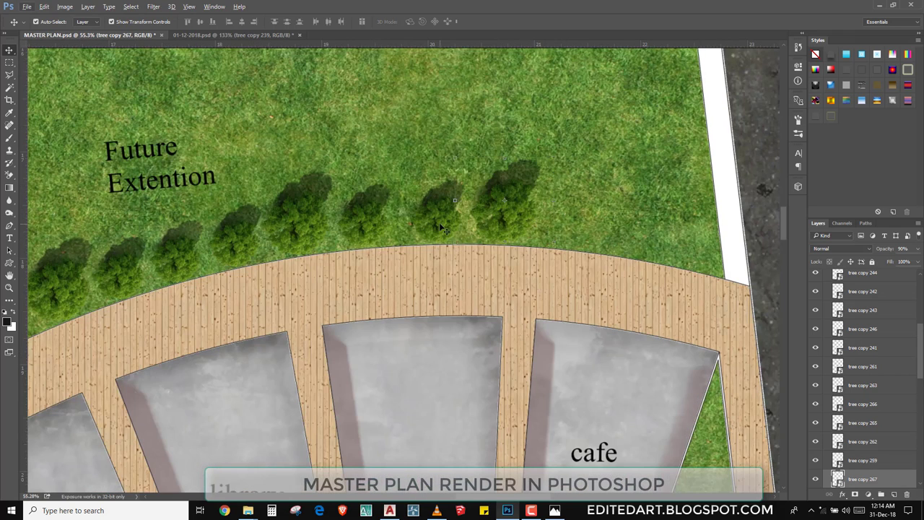
left_click_drag(441, 227, 612, 227)
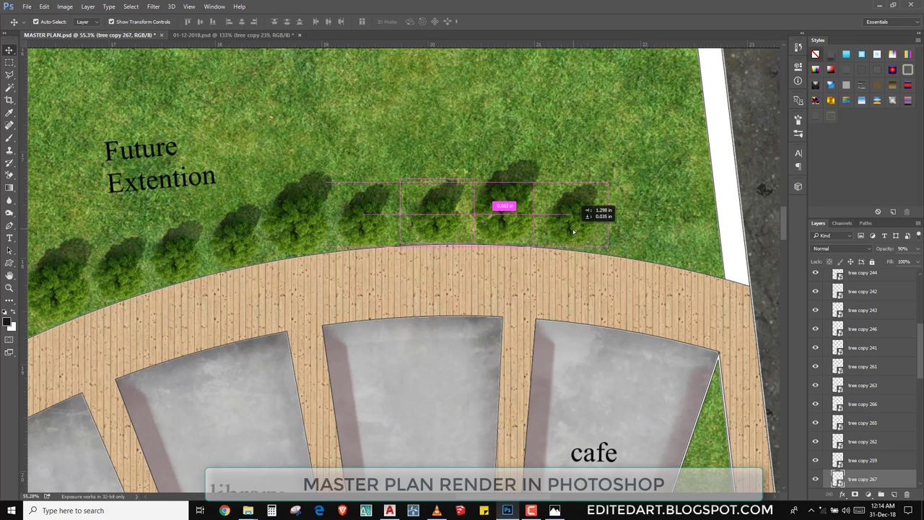
mouse_move(595, 226)
left_mouse_down()
mouse_move(571, 220)
mouse_move(632, 221)
left_mouse_up()
scroll(603, 238, "down", 2)
scroll(699, 246, "up", 1)
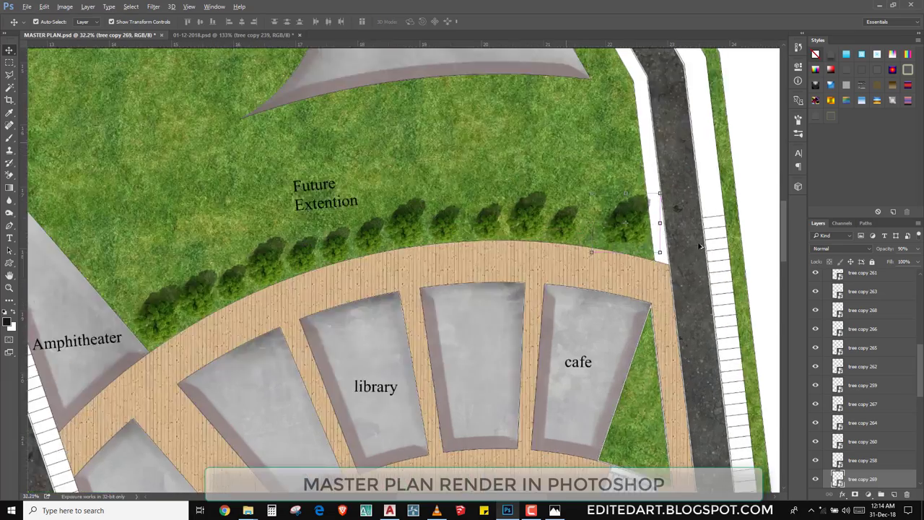
scroll(700, 247, "up", 5)
left_click_drag(345, 221, 382, 249)
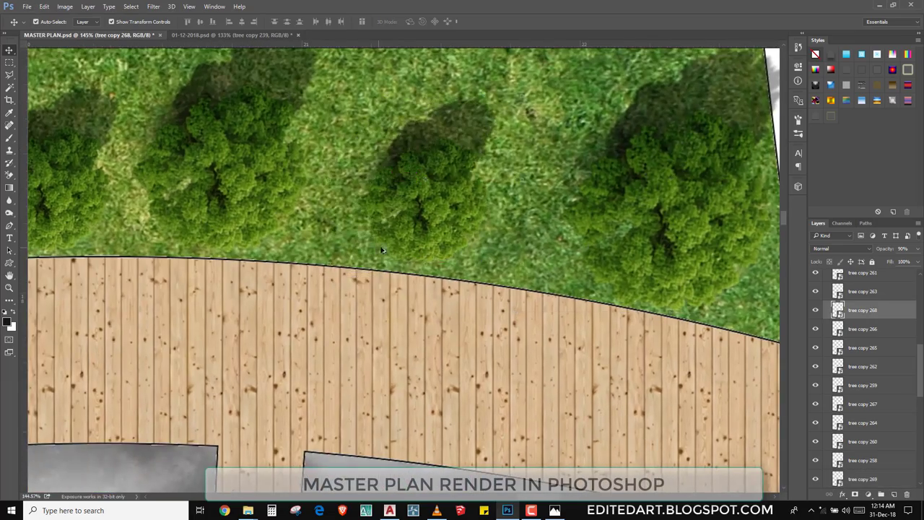
- Copy the row's last tree up to the Boys Hostal lawn by the entrance
scroll(382, 250, "down", 4)
scroll(419, 246, "down", 2)
scroll(446, 241, "down", 1)
left_click(446, 240)
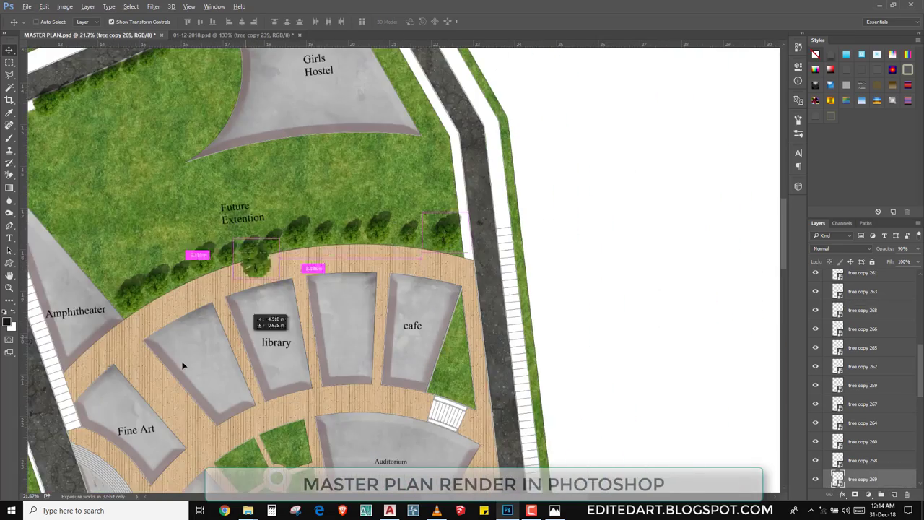
left_click_drag(183, 366, 216, 355)
left_click_drag(132, 378, 431, 280)
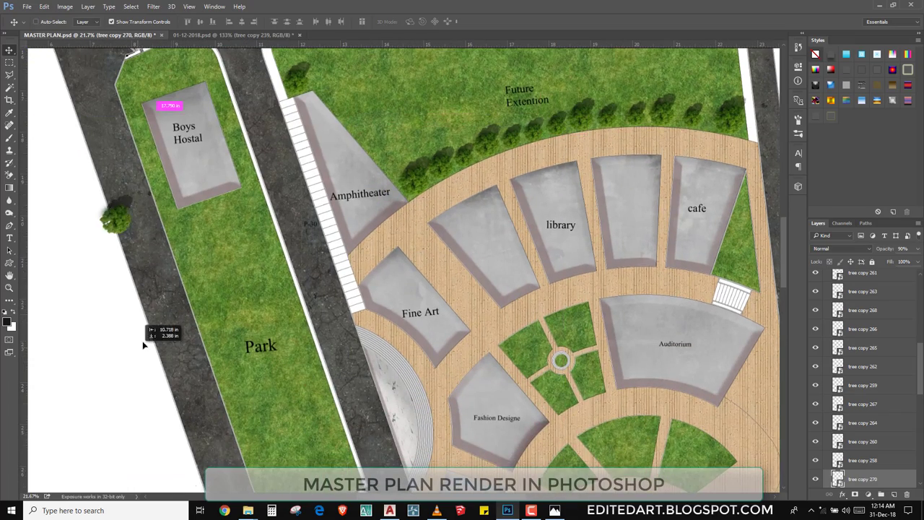
left_click_drag(143, 346, 158, 204)
scroll(181, 216, "up", 2)
scroll(205, 326, "up", 2)
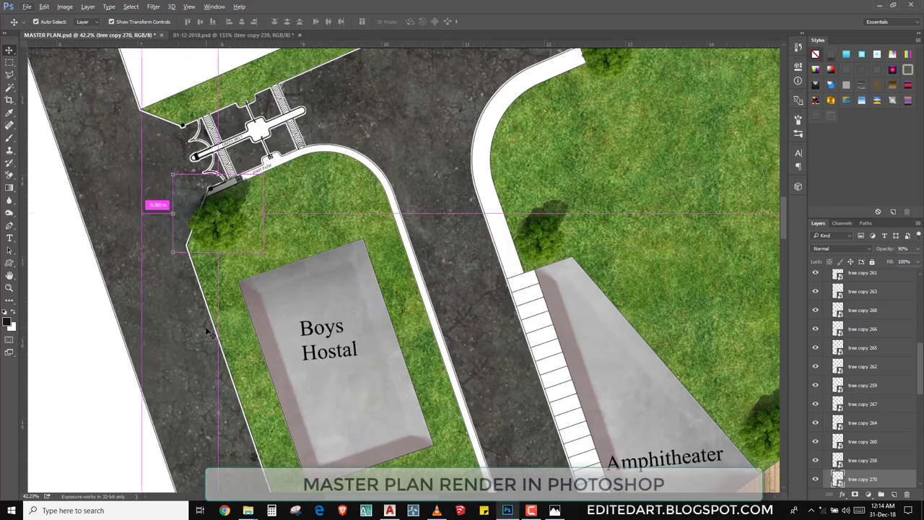
left_click_drag(205, 327, 314, 287)
- Duplicate trees down the Boys Hostal lawn's road-side edge, then fit the whole plan in view
mouse_move(553, 273)
left_mouse_down()
mouse_move(349, 283)
mouse_move(342, 273)
mouse_move(350, 398)
left_mouse_up()
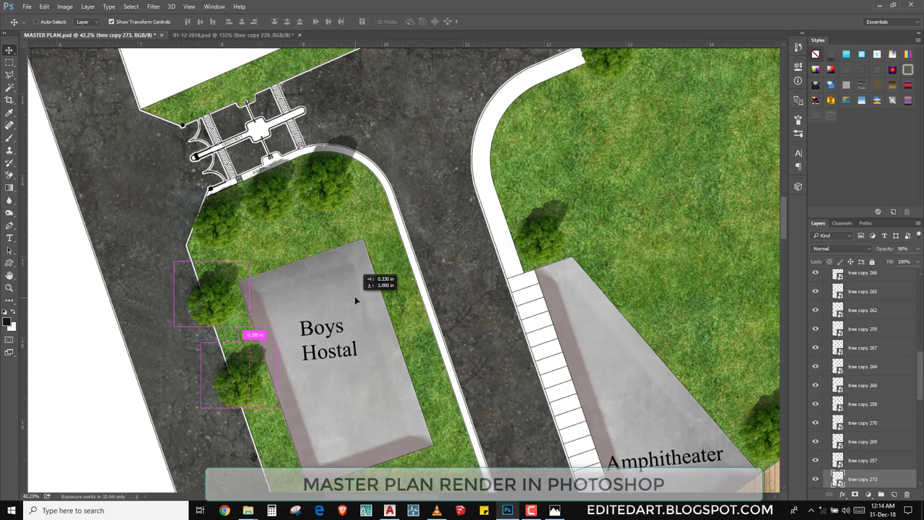
scroll(351, 398, "down", 5)
left_click_drag(351, 310, 354, 323)
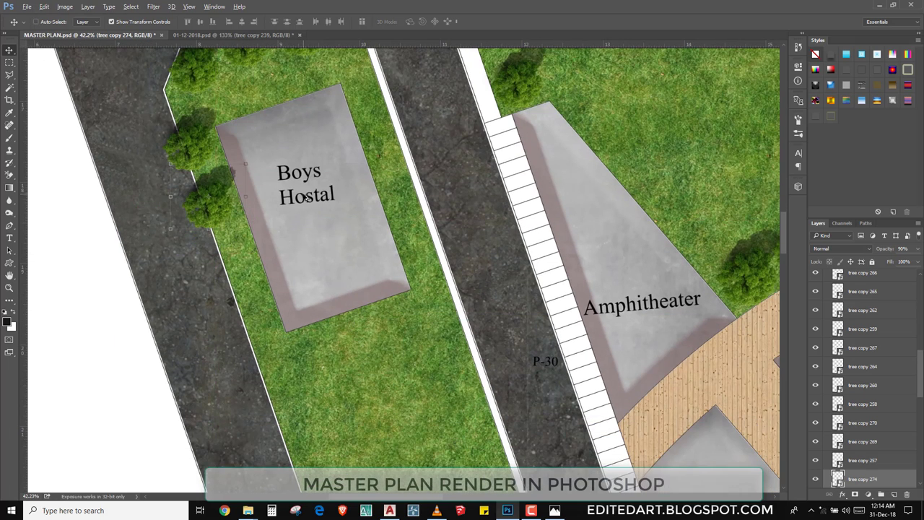
left_click_drag(307, 197, 325, 254)
key("ctrl+t")
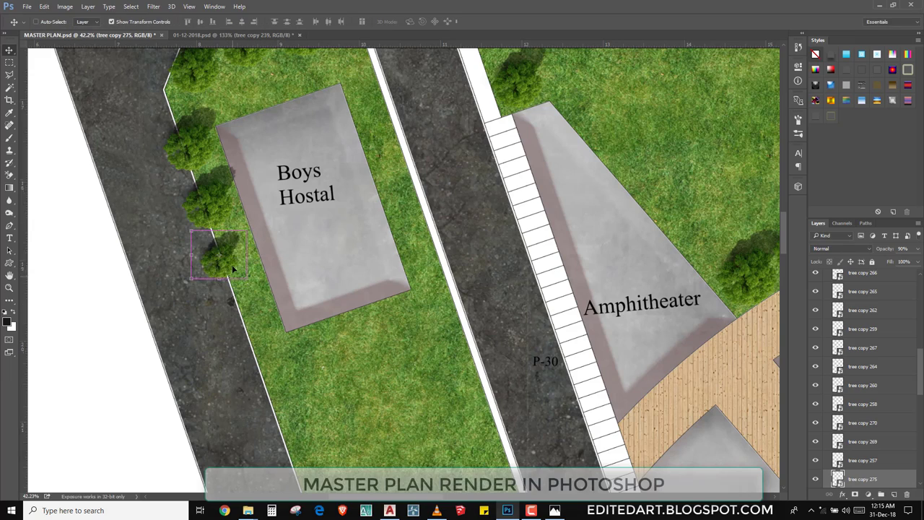
key("ctrl+0")
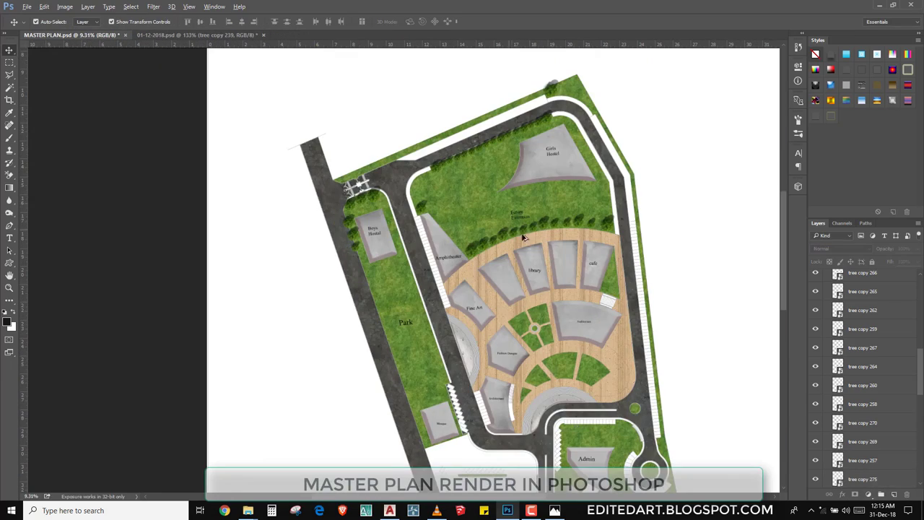
- Rearrange the trees along the footpath and the Boys Hostal's left side
scroll(341, 191, "up", 3)
scroll(340, 191, "up", 3)
scroll(340, 191, "up", 2)
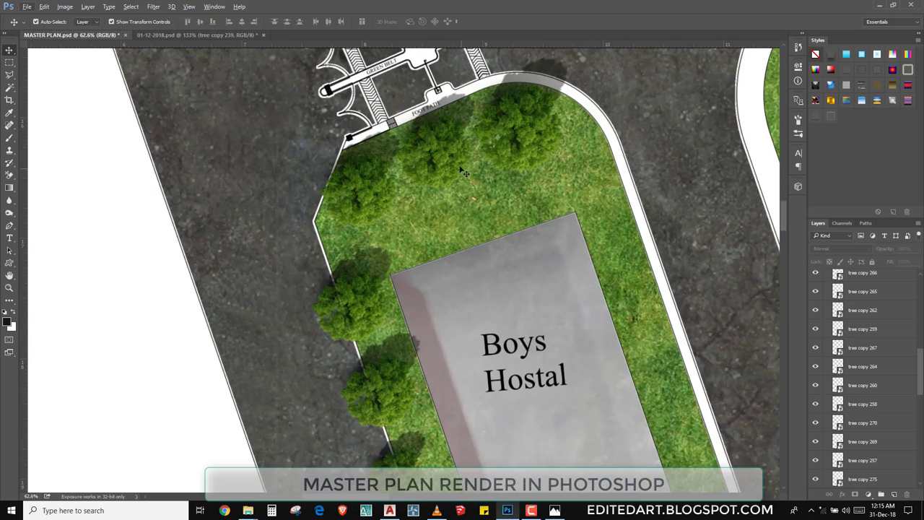
mouse_move(525, 137)
left_mouse_down()
mouse_move(537, 117)
mouse_move(447, 137)
left_mouse_up()
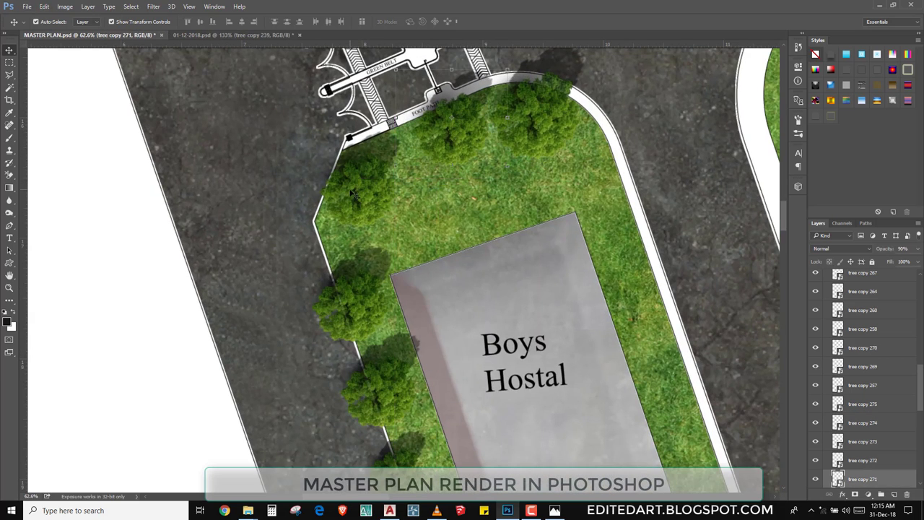
left_click_drag(353, 194, 392, 141)
mouse_move(358, 282)
left_mouse_down()
mouse_move(361, 243)
mouse_move(336, 206)
left_mouse_up()
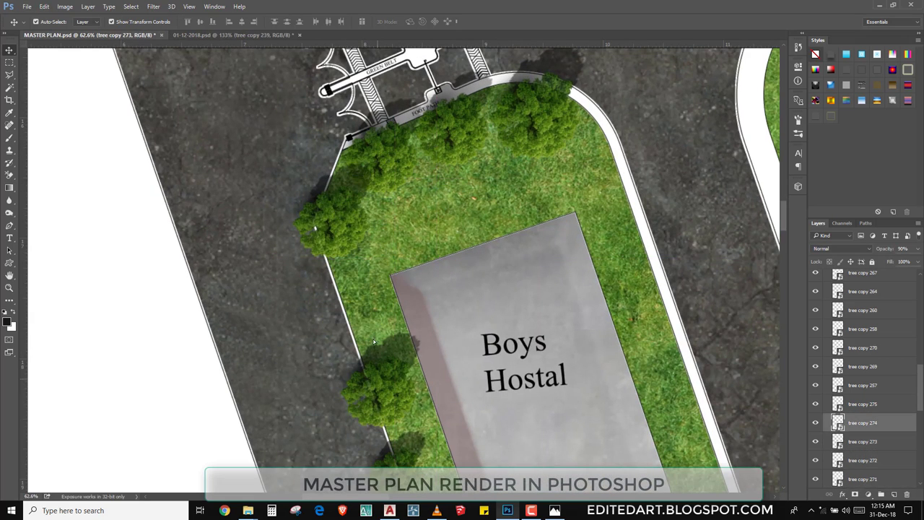
left_click_drag(374, 342, 346, 250)
mouse_move(407, 384)
left_mouse_down()
mouse_move(369, 288)
mouse_move(464, 495)
left_mouse_up()
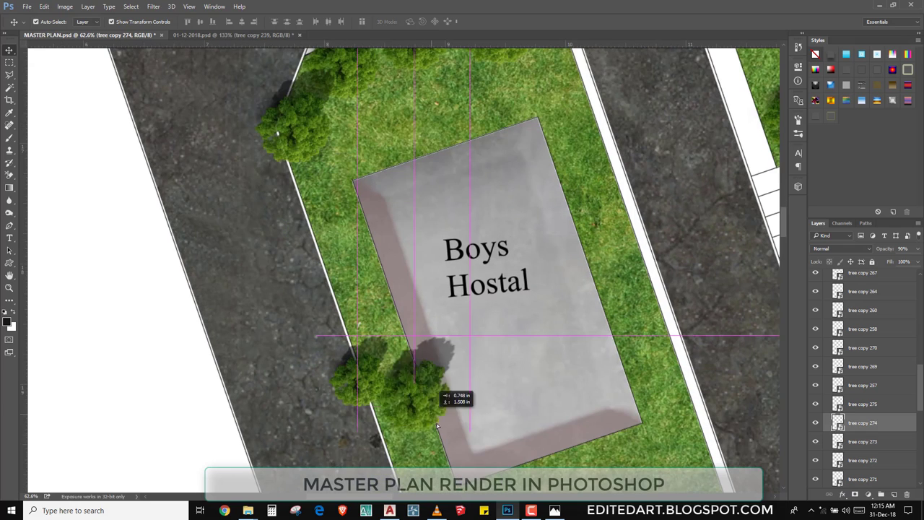
left_click_drag(354, 386, 313, 199)
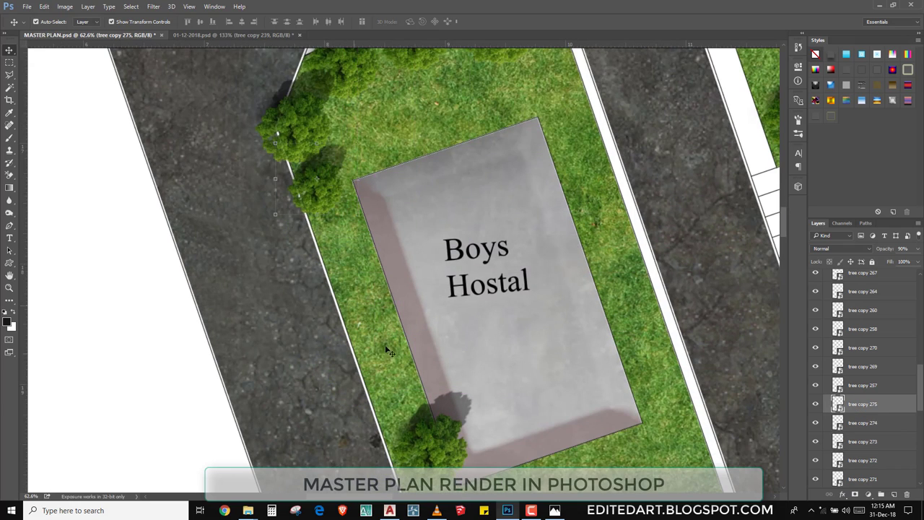
left_click_drag(388, 350, 323, 247)
- Nudge the middle and lower trees beside the building into line, committing a free transform
scroll(308, 189, "up", 1)
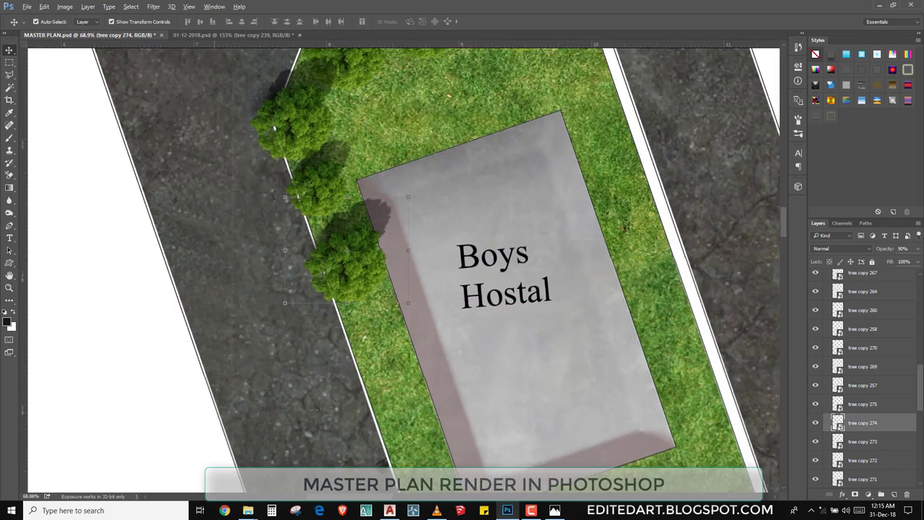
scroll(308, 190, "up", 4)
left_click_drag(362, 174, 352, 180)
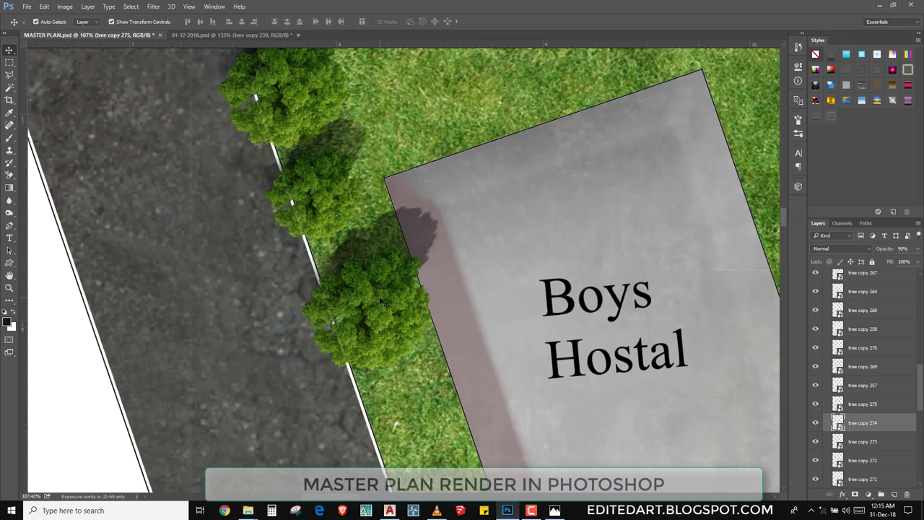
left_click_drag(383, 302, 375, 274)
scroll(346, 231, "down", 2)
scroll(343, 218, "down", 3)
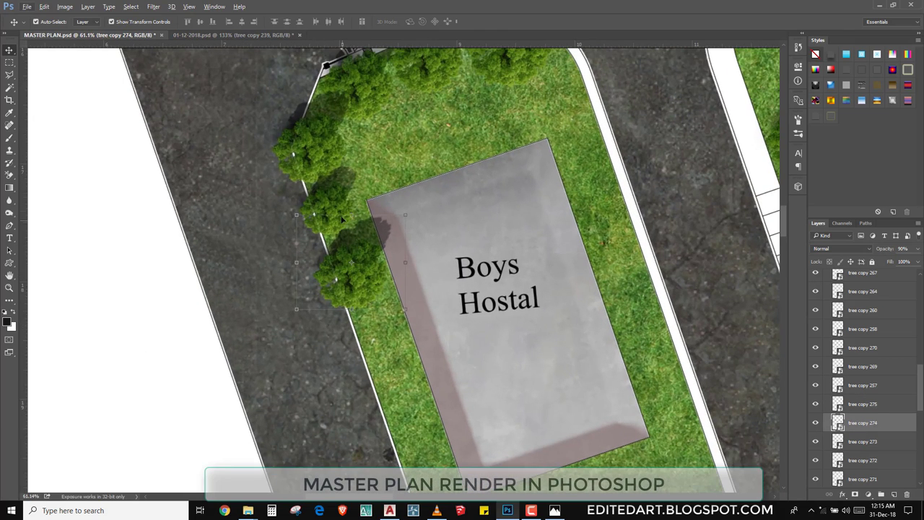
key("ctrl+t")
key("Return")
- Duplicate evenly spaced trees down the curb past Boys Hostal, up to tree copy 279
mouse_move(357, 191)
left_mouse_down()
mouse_move(456, 297)
mouse_move(464, 268)
left_mouse_up()
scroll(464, 268, "down", 3)
scroll(394, 316, "up", 3)
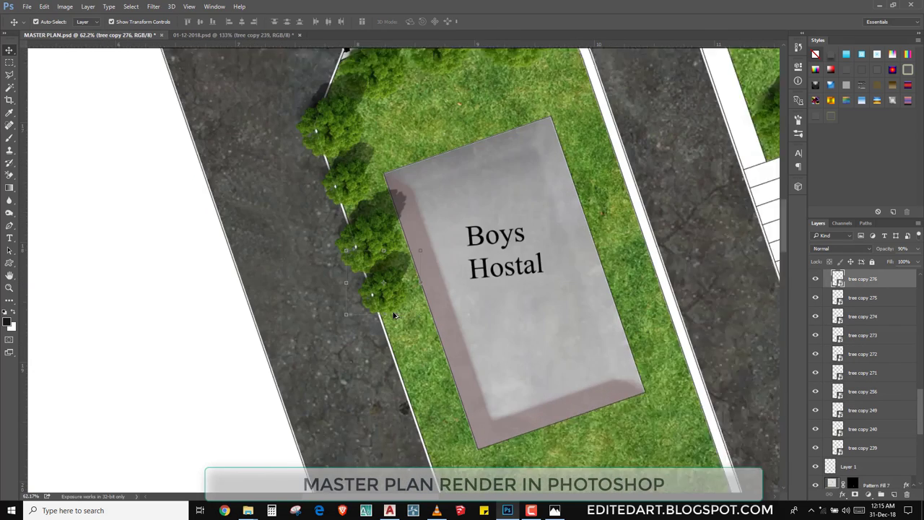
left_click_drag(393, 315, 413, 346)
left_click_drag(388, 275, 439, 345)
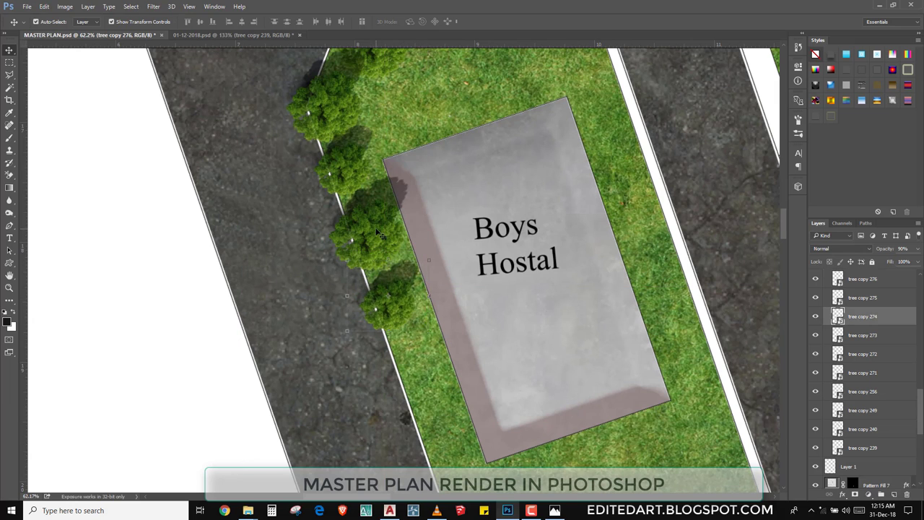
mouse_move(385, 237)
left_mouse_down()
mouse_move(499, 316)
mouse_move(505, 331)
left_mouse_up()
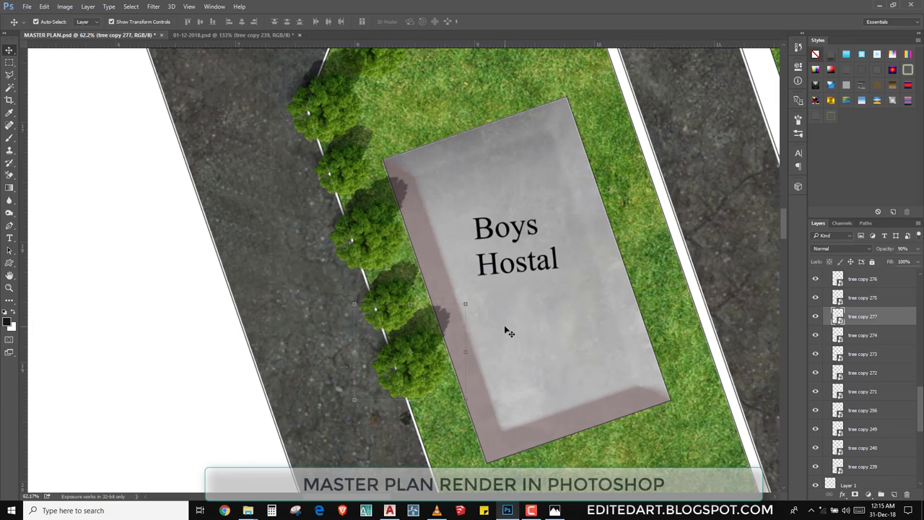
mouse_move(463, 310)
left_mouse_down()
mouse_move(399, 206)
mouse_move(471, 320)
mouse_move(479, 284)
mouse_move(482, 296)
left_mouse_up()
left_click(363, 207, "ctrl")
scroll(476, 296, "down", 5)
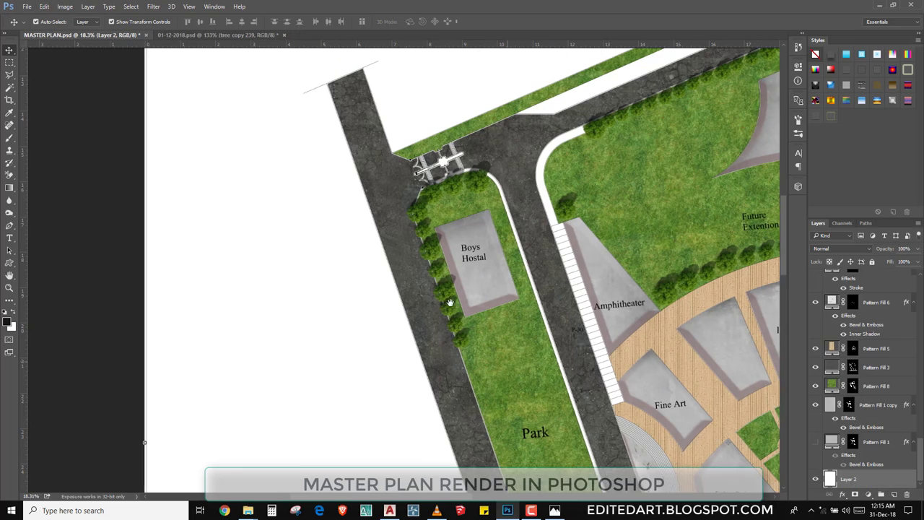
- Duplicate the curbside tree near Boys Hostal down the west curb beside the Park
scroll(433, 275, "up", 1)
scroll(406, 194, "up", 3)
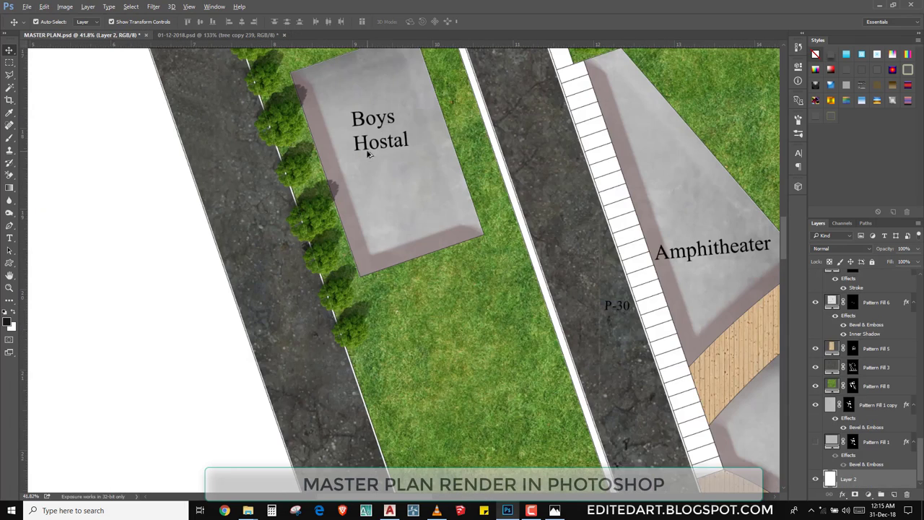
left_click(324, 227)
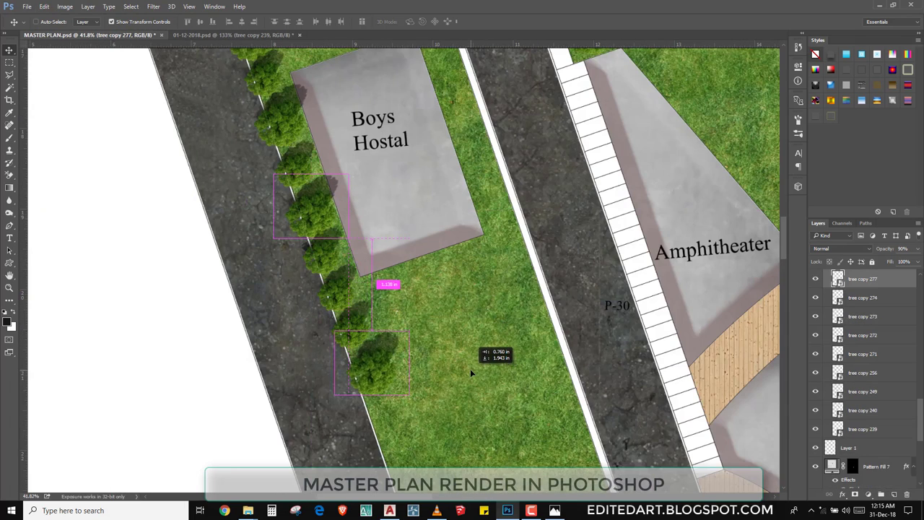
left_click_drag(469, 360, 469, 384)
scroll(482, 386, "down", 3)
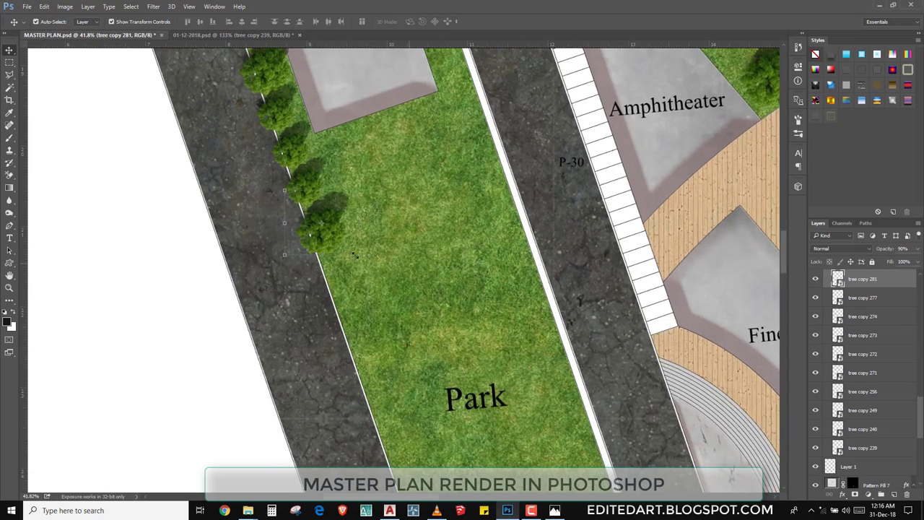
scroll(294, 138, "up", 2)
left_click_drag(274, 103, 431, 263)
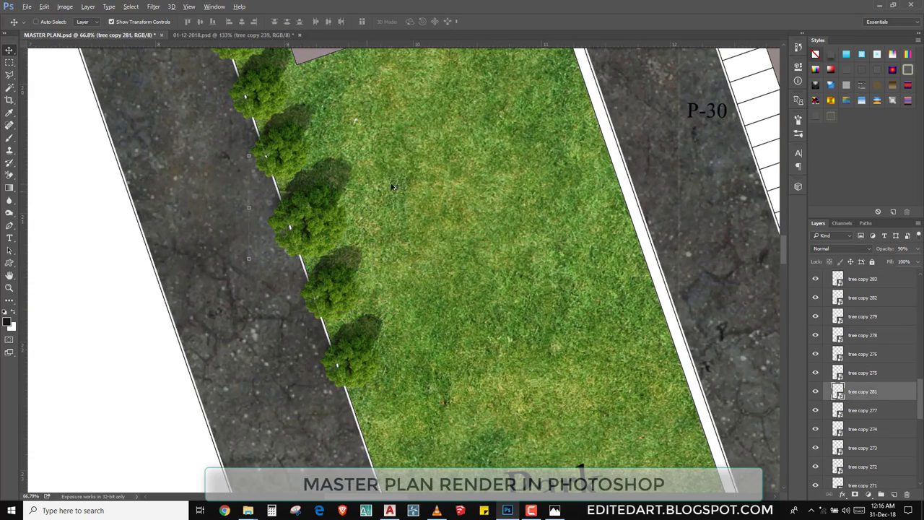
left_click_drag(394, 180, 466, 384)
scroll(466, 384, "down", 3)
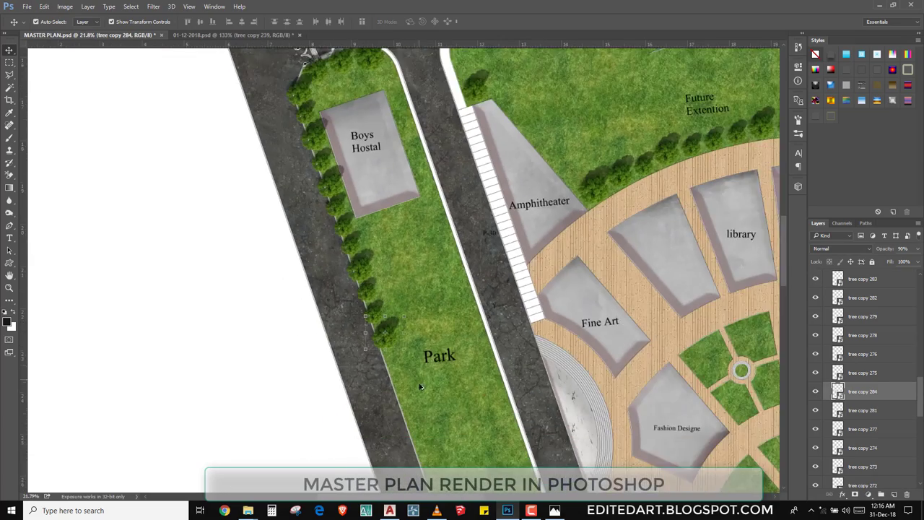
scroll(394, 194, "up", 2)
- Extend the tree row down the Park curb onto the lower lawn, reaching tree copy 293
left_click_drag(394, 194, 444, 306)
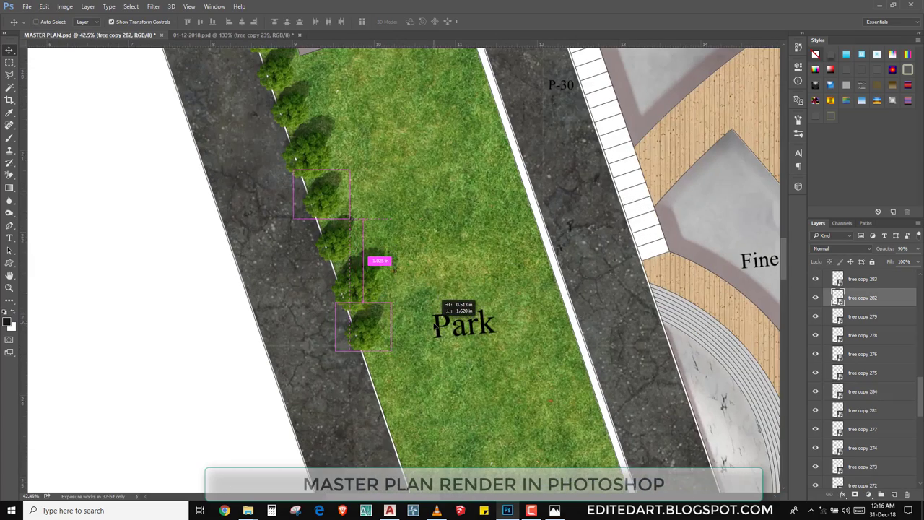
left_click_drag(383, 365, 446, 369)
scroll(418, 291, "up", 3)
mouse_move(347, 280)
left_mouse_down()
mouse_move(476, 280)
mouse_move(499, 301)
left_mouse_up()
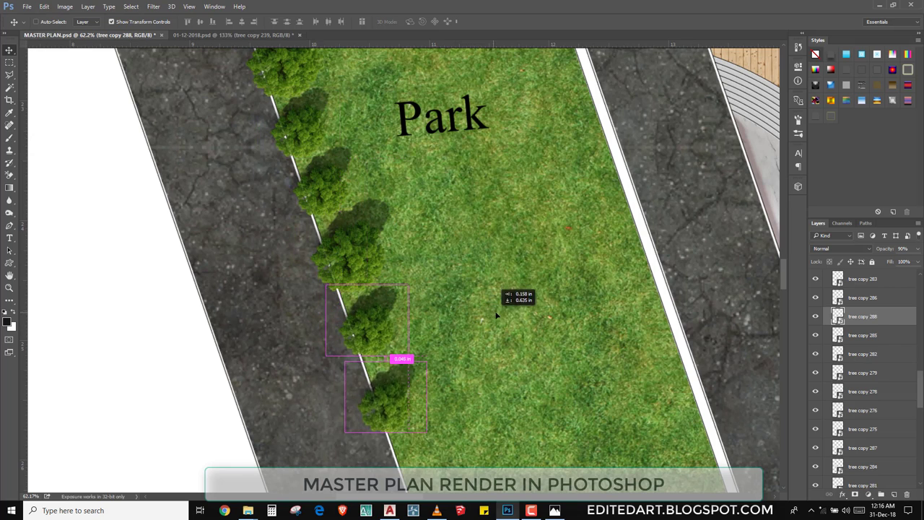
mouse_move(450, 247)
left_mouse_down()
mouse_move(520, 427)
mouse_move(399, 203)
left_mouse_up()
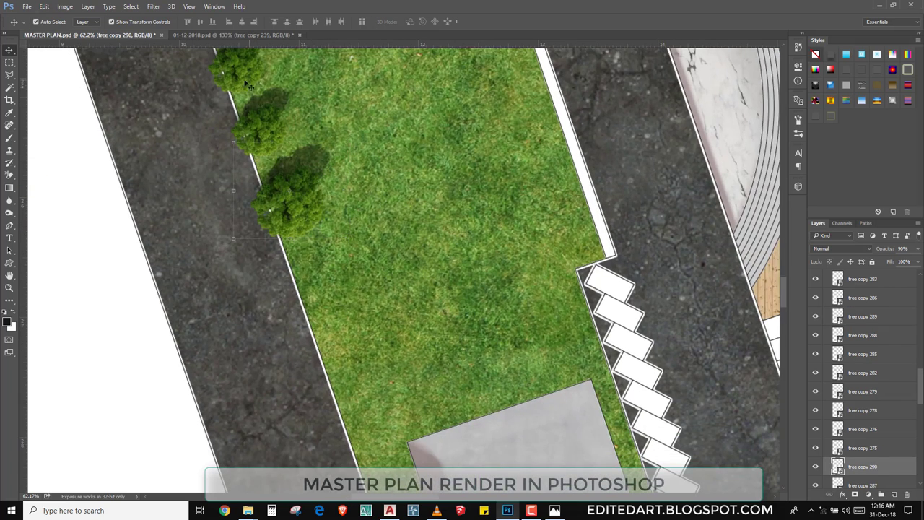
left_click_drag(248, 85, 395, 289)
left_click_drag(382, 247, 405, 315)
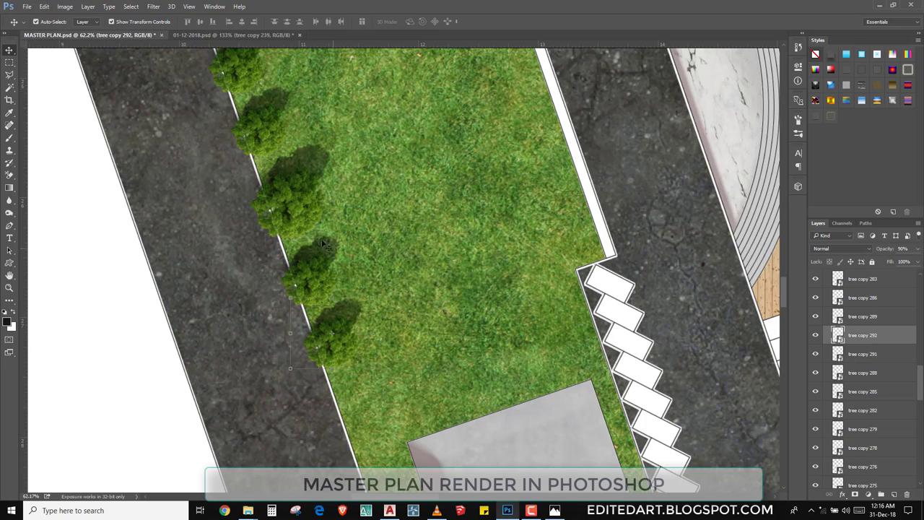
left_click_drag(362, 192, 437, 398)
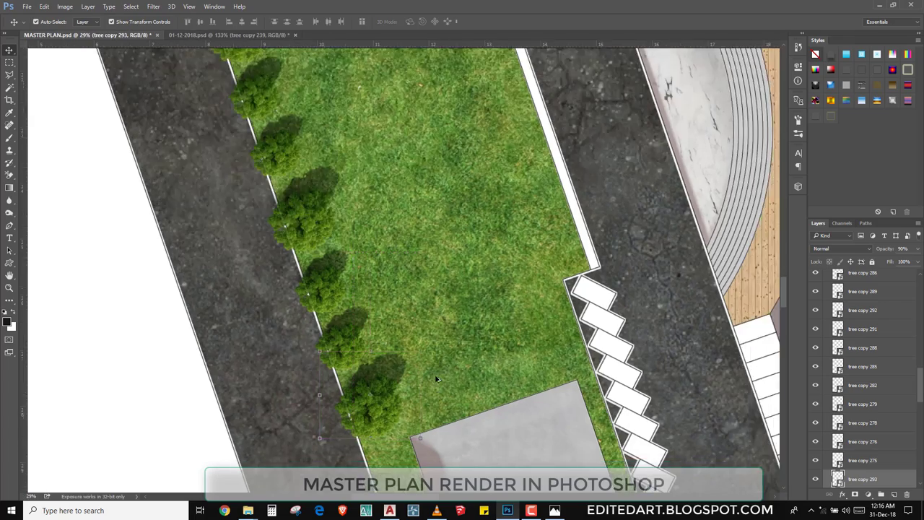
scroll(364, 199, "down", 6)
- Copy trees around the curved corner by the gate onto the hostal's east curb
scroll(364, 199, "up", 3)
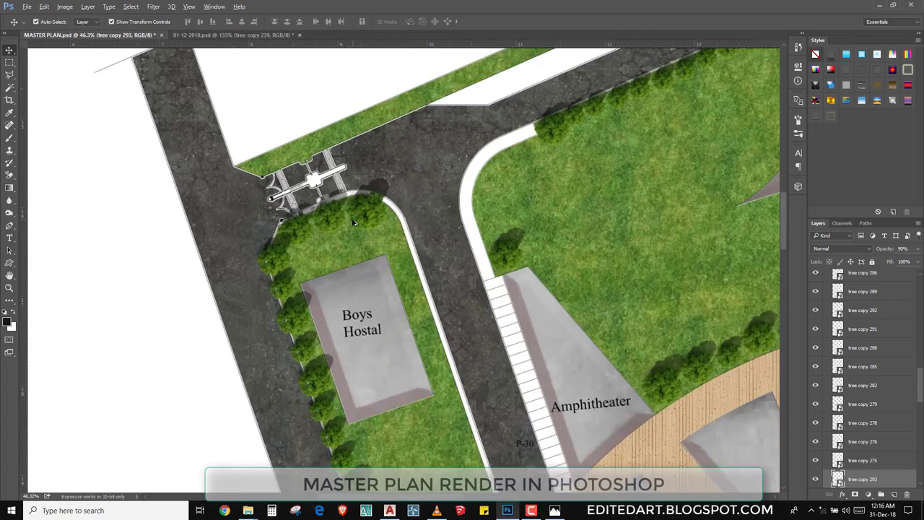
scroll(363, 198, "up", 3)
left_click(248, 335)
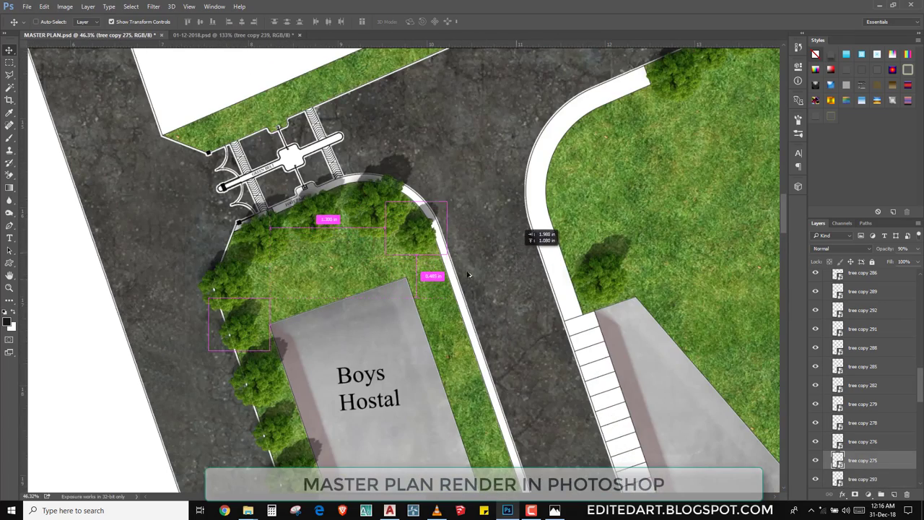
left_click_drag(487, 256, 515, 253)
mouse_move(462, 289)
left_mouse_down()
mouse_move(478, 318)
mouse_move(466, 329)
left_mouse_up()
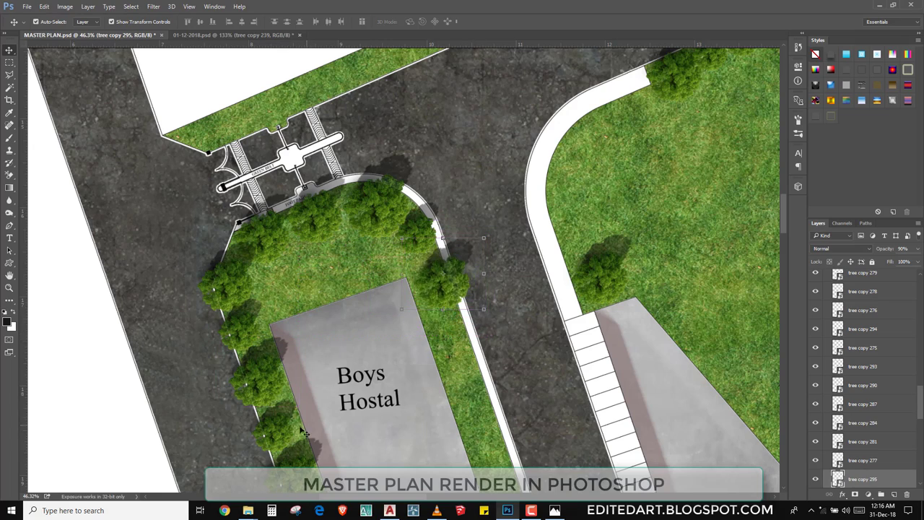
left_click_drag(302, 433, 488, 336)
mouse_move(501, 385)
left_mouse_down()
mouse_move(435, 261)
mouse_move(467, 417)
left_mouse_up()
- Add tree copies further down the hostal's east curb
scroll(436, 262, "up", 3)
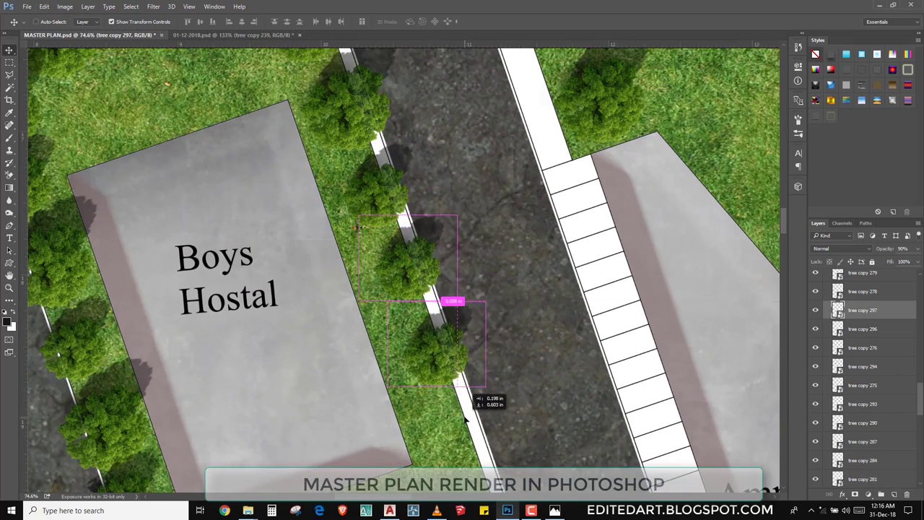
scroll(467, 417, "down", 2)
scroll(467, 417, "down", 2)
mouse_move(427, 96)
left_mouse_down()
mouse_move(493, 319)
mouse_move(475, 234)
left_mouse_up()
left_click_drag(471, 199, 501, 300)
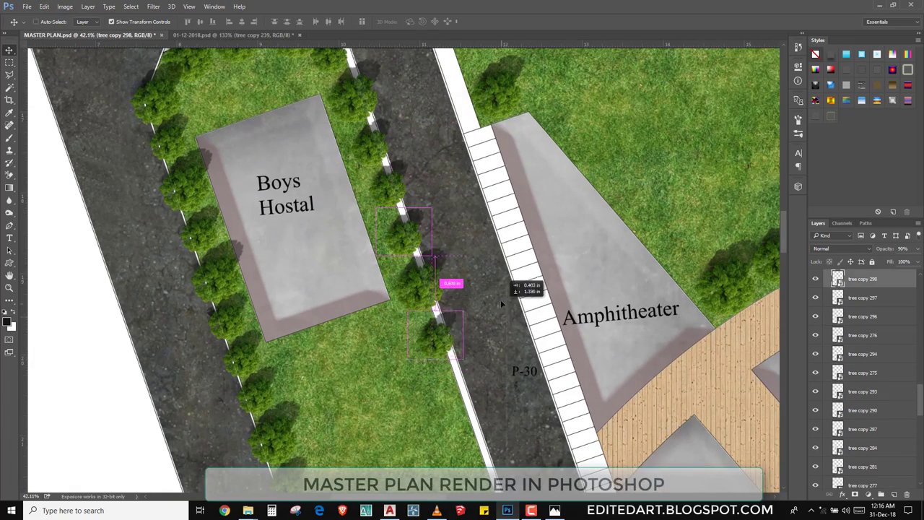
scroll(501, 300, "up", 3)
left_click_drag(478, 254, 506, 321)
- Add trees beside the P-30 road toward the Park label, reaching tree copy 304
scroll(476, 272, "down", 2)
scroll(477, 272, "down", 1)
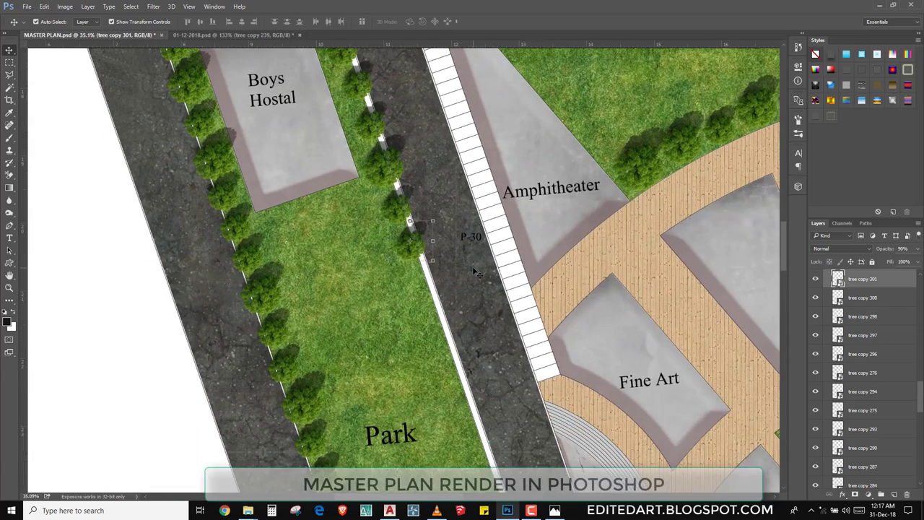
scroll(469, 258, "up", 1)
scroll(469, 259, "up", 1)
left_click_drag(473, 262, 476, 268)
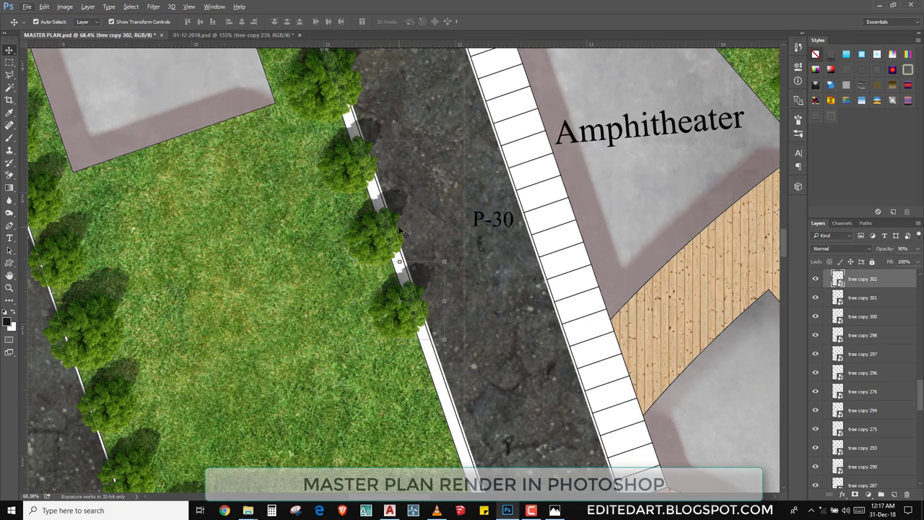
scroll(405, 229, "down", 2)
mouse_move(460, 170)
left_mouse_down()
mouse_move(489, 242)
mouse_move(467, 303)
mouse_move(410, 108)
mouse_move(498, 235)
left_mouse_up()
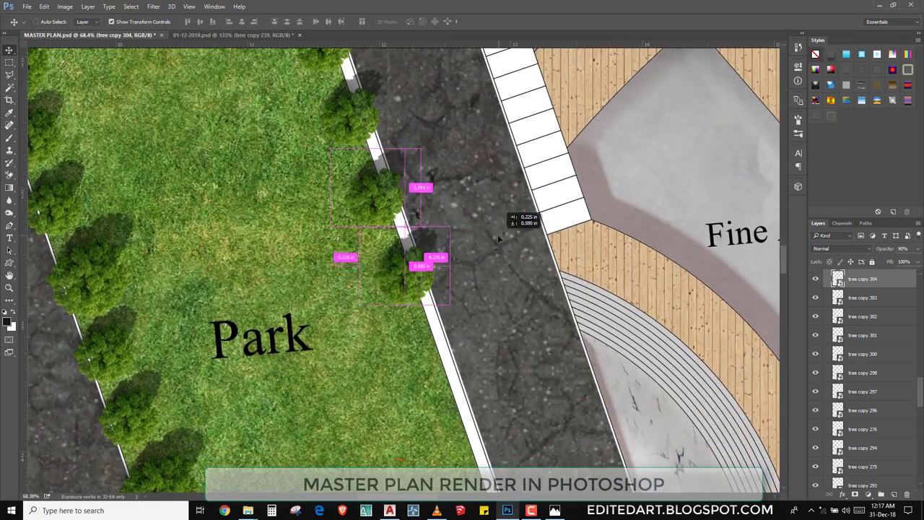
- Nudge the curbside trees by P-30 into line with even spacing
scroll(494, 234, "down", 4)
scroll(486, 172, "up", 2)
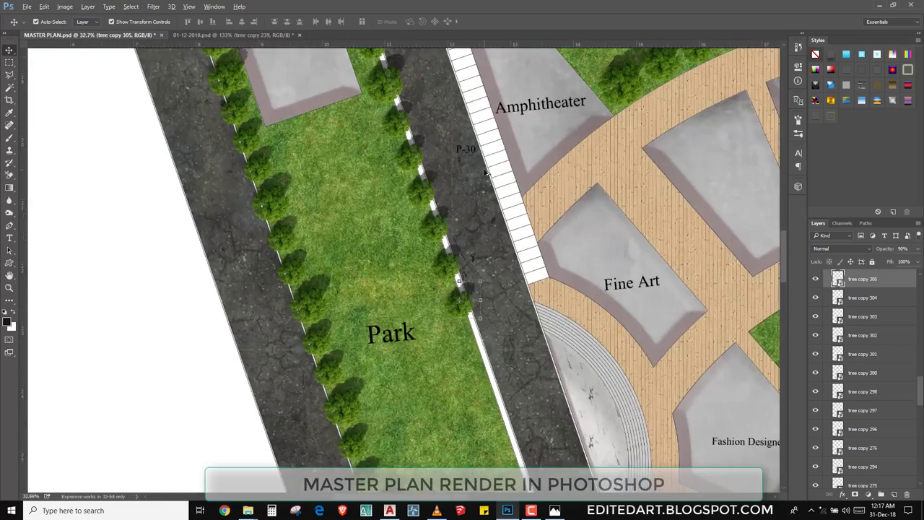
scroll(409, 211, "up", 2)
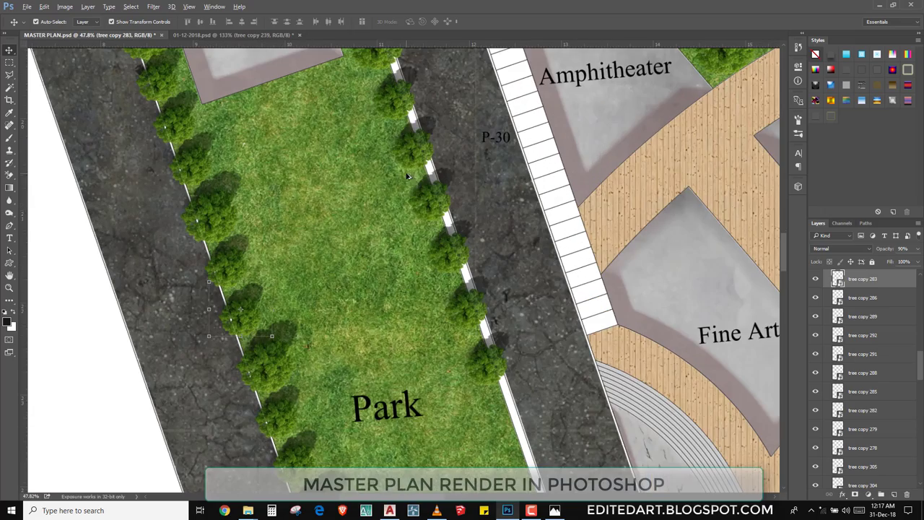
left_click_drag(440, 216, 446, 235)
scroll(444, 238, "down", 2)
scroll(444, 239, "up", 3)
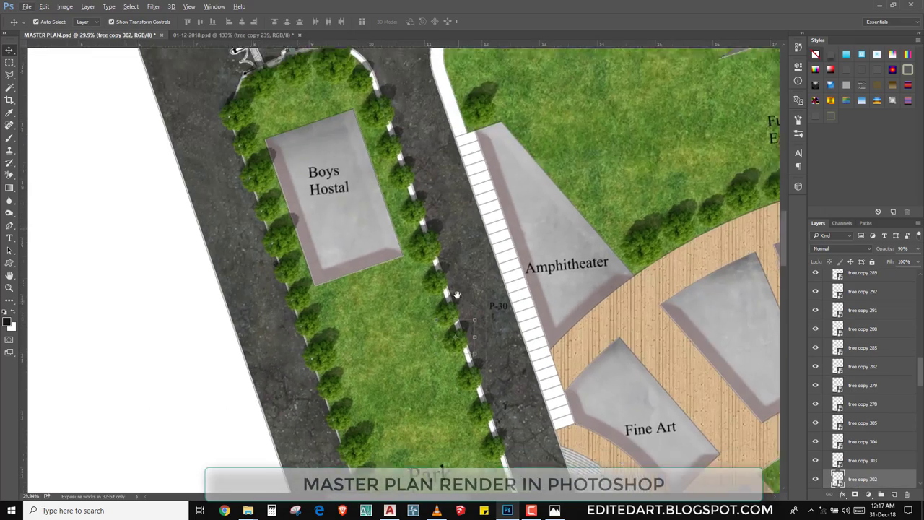
scroll(419, 202, "up", 2)
scroll(396, 170, "up", 1)
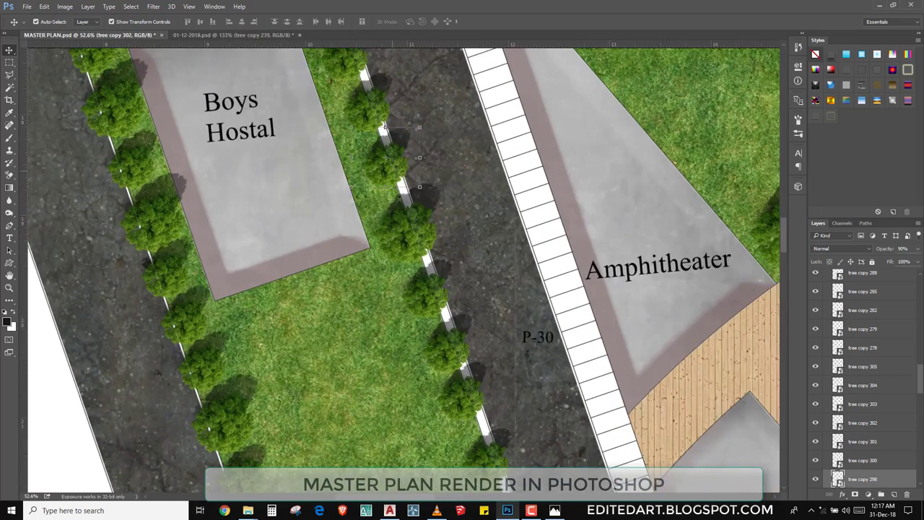
left_click_drag(395, 170, 443, 281)
- Duplicate trees along the Park's east curb beside the P-30 road
left_click_drag(458, 359, 449, 357)
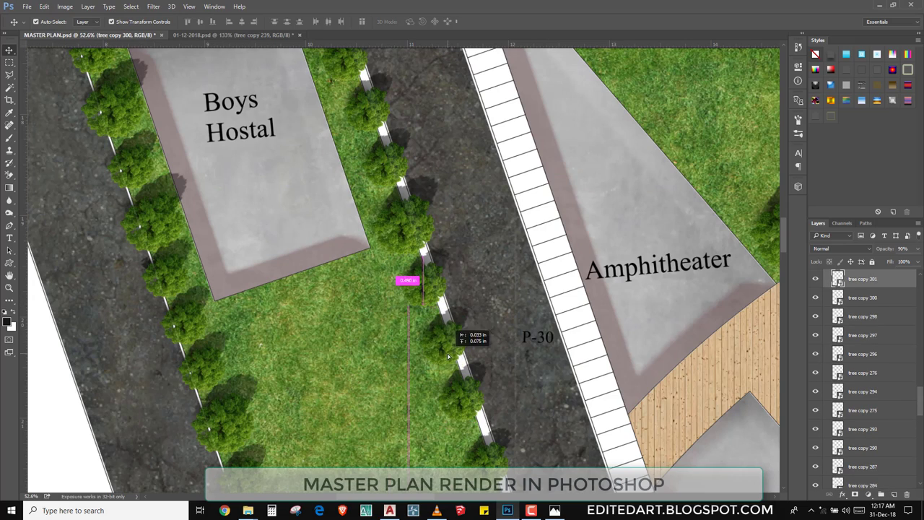
left_click_drag(471, 407, 468, 400)
scroll(471, 402, "up", 1)
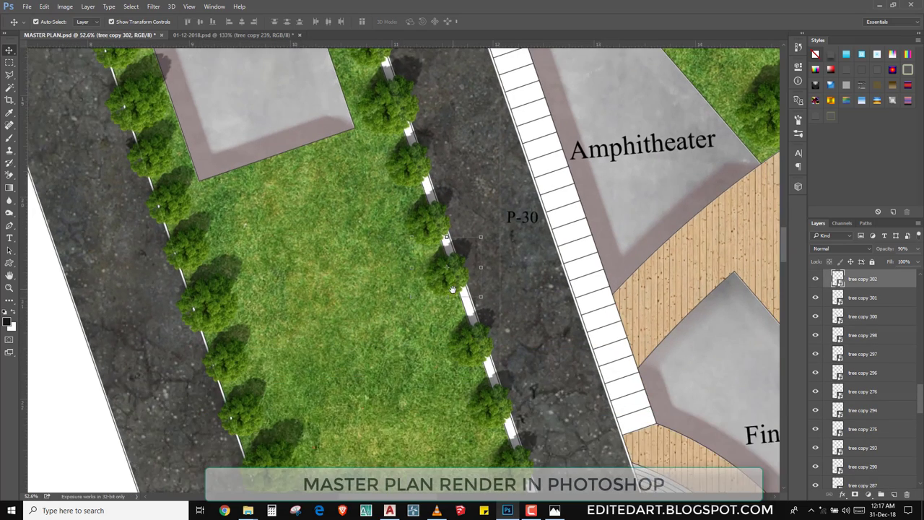
scroll(463, 339, "up", 1)
scroll(455, 288, "up", 1)
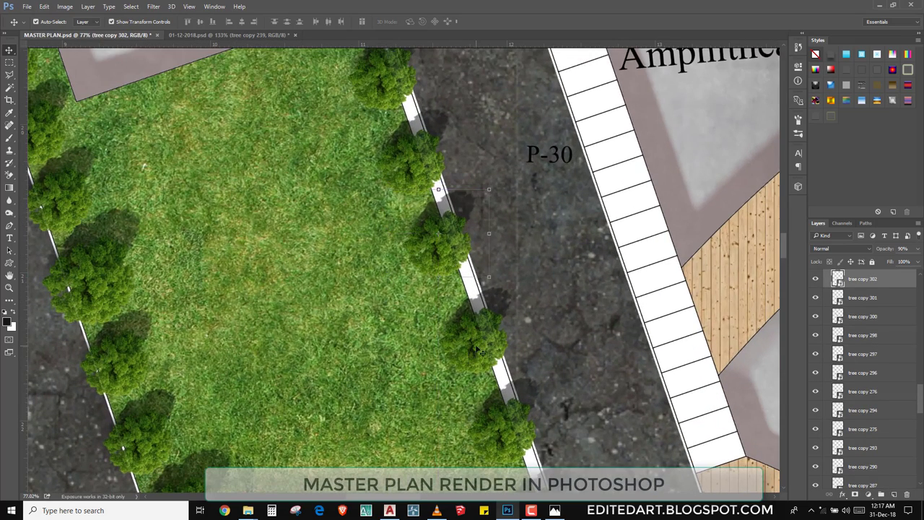
left_click_drag(477, 351, 468, 335)
scroll(469, 335, "down", 3)
left_click_drag(458, 266, 514, 390)
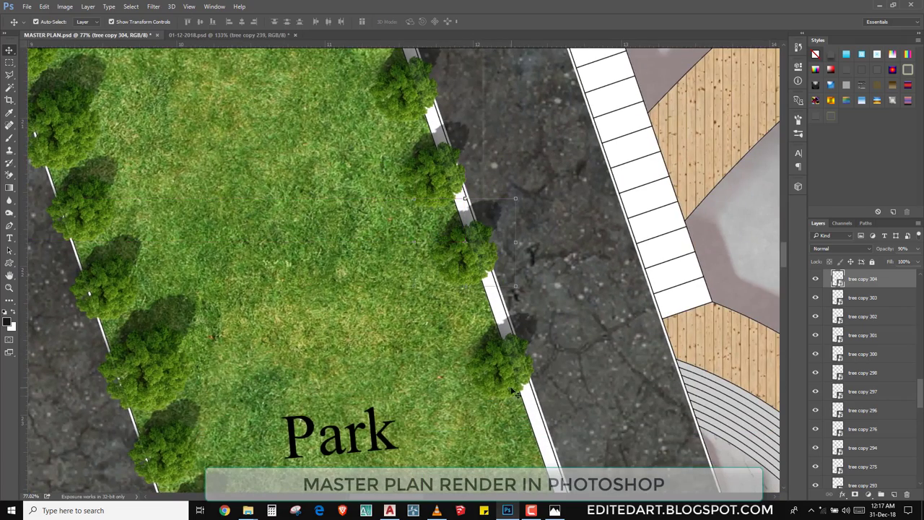
- Continue the east-curb tree row to the lawn's lower corner, reaching tree copy 311
scroll(514, 390, "down", 3)
mouse_move(100, 301)
left_mouse_down()
mouse_move(482, 399)
mouse_move(478, 383)
left_mouse_up()
scroll(478, 382, "down", 2)
scroll(478, 382, "right", 3)
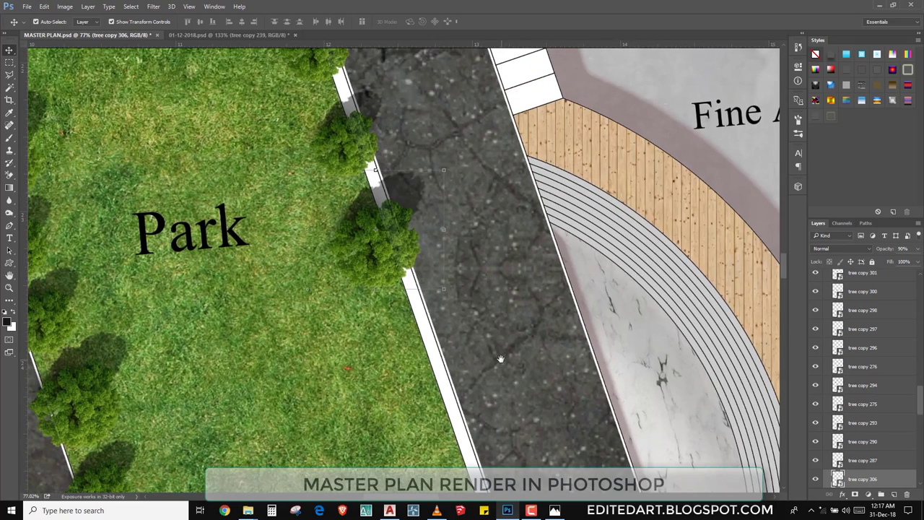
left_click_drag(103, 395, 467, 344)
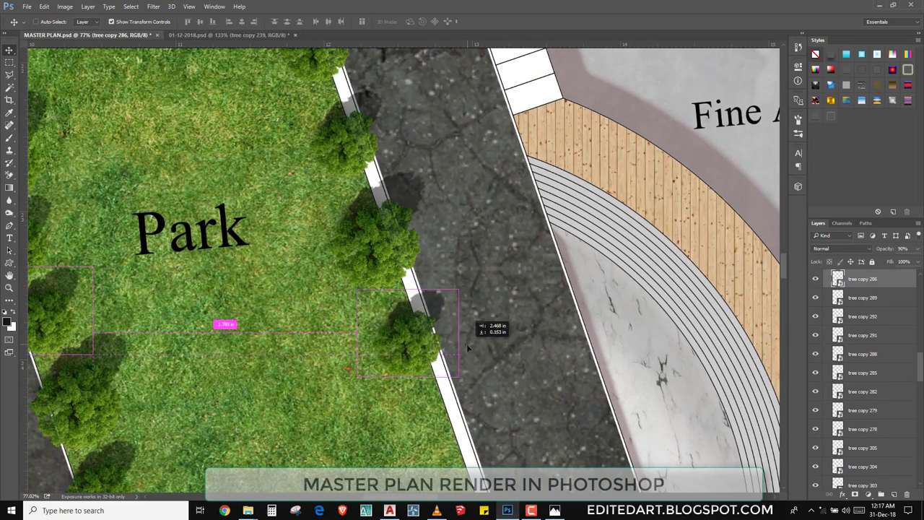
scroll(427, 303, "down", 2)
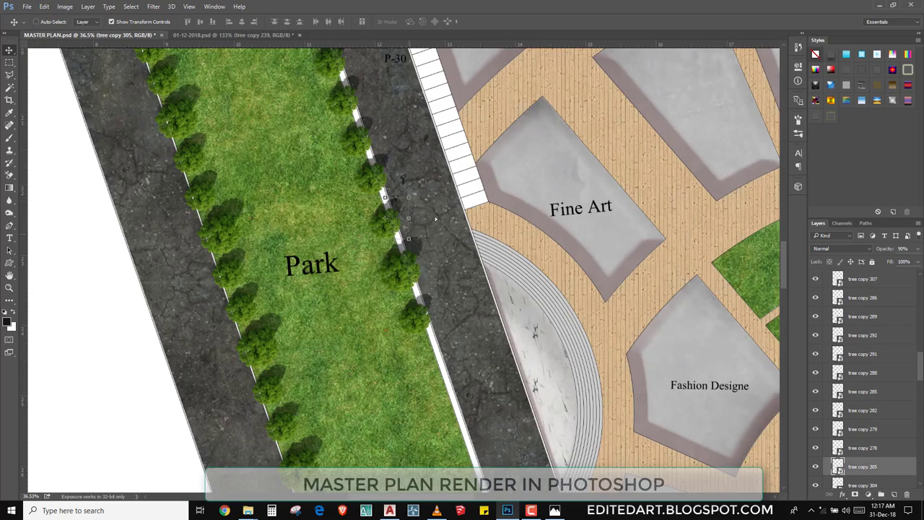
mouse_move(397, 236)
left_mouse_down()
mouse_move(484, 343)
mouse_move(483, 334)
left_mouse_up()
scroll(482, 334, "down", 3)
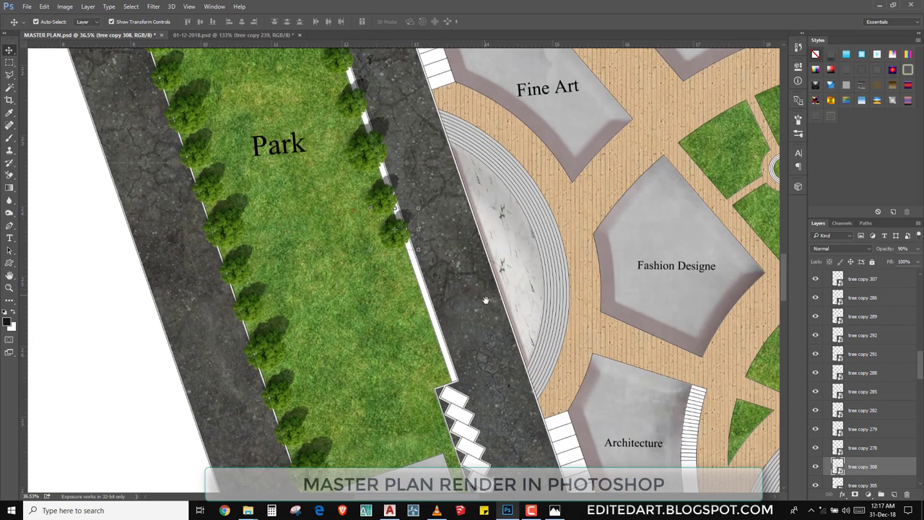
mouse_move(479, 211)
left_mouse_down()
mouse_move(480, 252)
mouse_move(408, 206)
left_mouse_up()
- Place tree copies beside the walkway, undoing one misplaced in the grass patch
left_click_drag(363, 177, 525, 364)
scroll(481, 275, "down", 5)
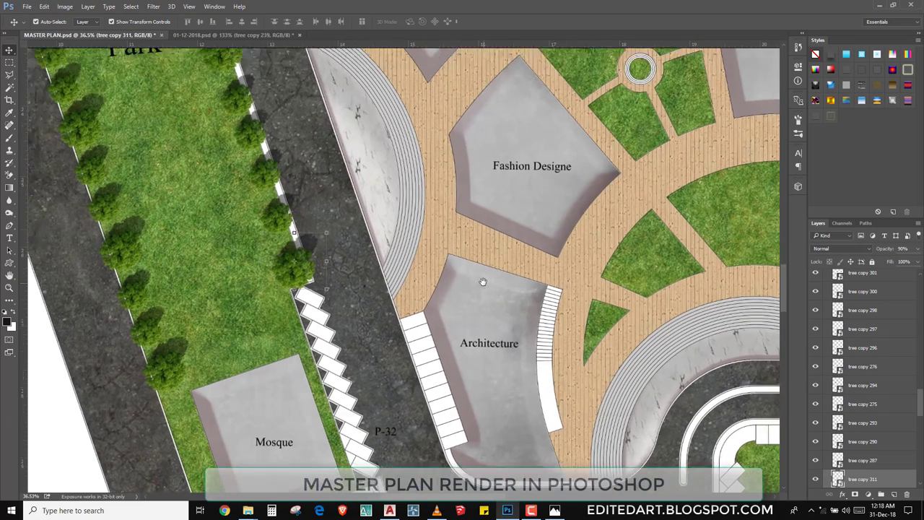
left_click_drag(429, 309, 665, 368)
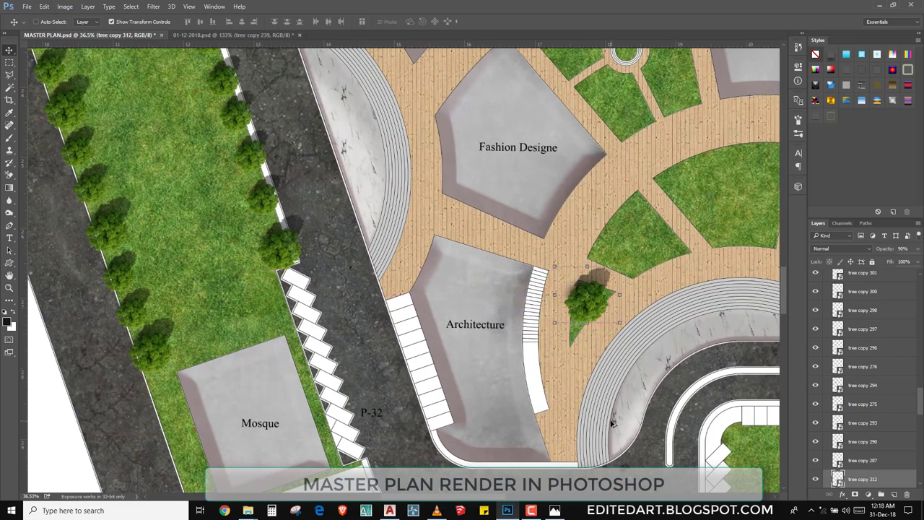
left_click_drag(612, 422, 658, 353)
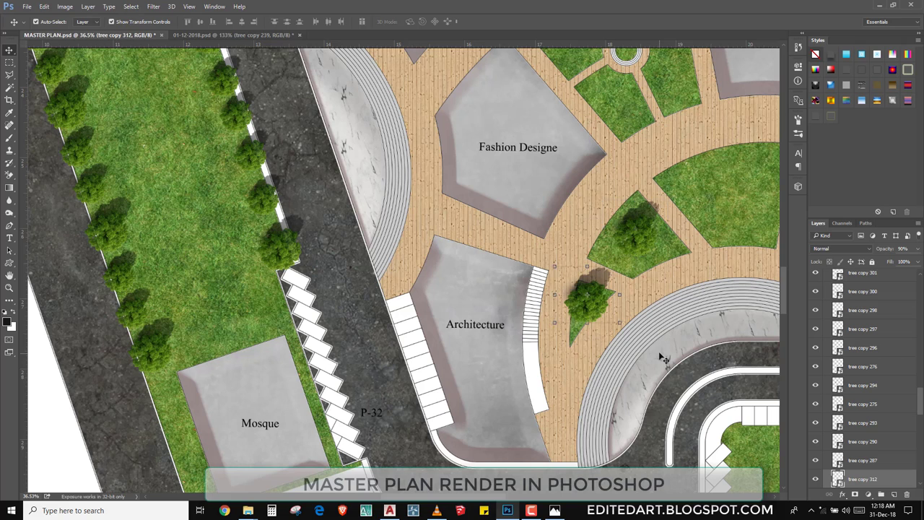
key("ctrl+z")
- Ring the edges of the wedge-shaped plaza lawns with tree copies
mouse_move(217, 275)
left_mouse_down()
mouse_move(388, 264)
mouse_move(584, 286)
left_mouse_up()
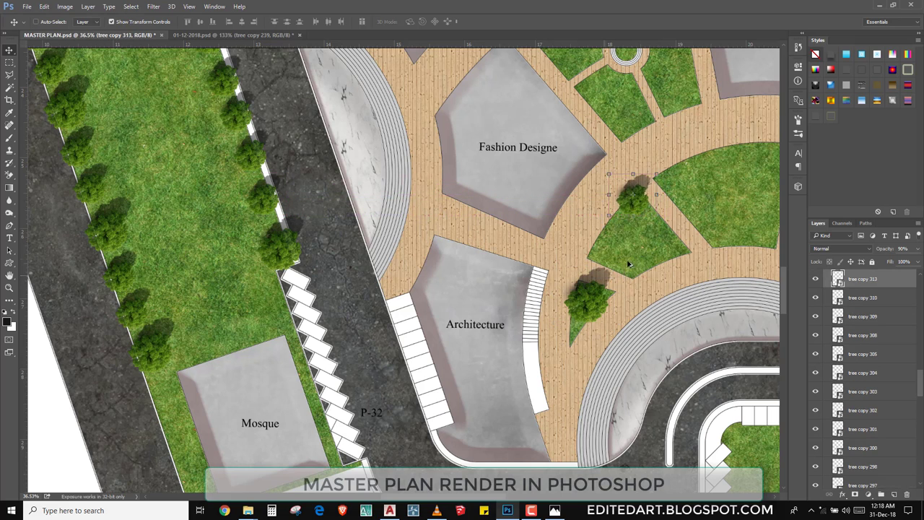
left_click_drag(577, 337, 612, 326)
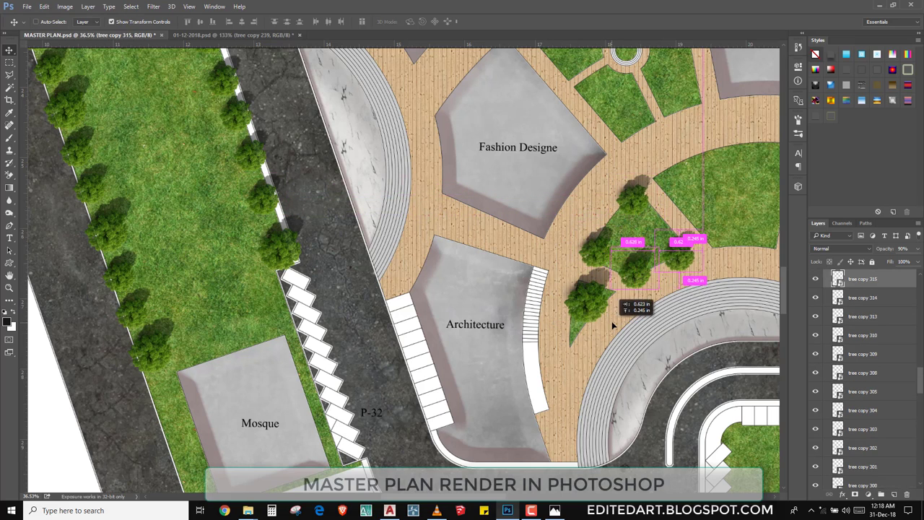
mouse_move(631, 281)
left_mouse_down()
mouse_move(630, 326)
mouse_move(581, 351)
left_mouse_up()
mouse_move(659, 328)
left_mouse_down()
mouse_move(529, 373)
mouse_move(561, 277)
mouse_move(661, 285)
left_mouse_up()
mouse_move(612, 316)
left_mouse_down()
mouse_move(639, 286)
mouse_move(588, 289)
mouse_move(592, 271)
left_mouse_up()
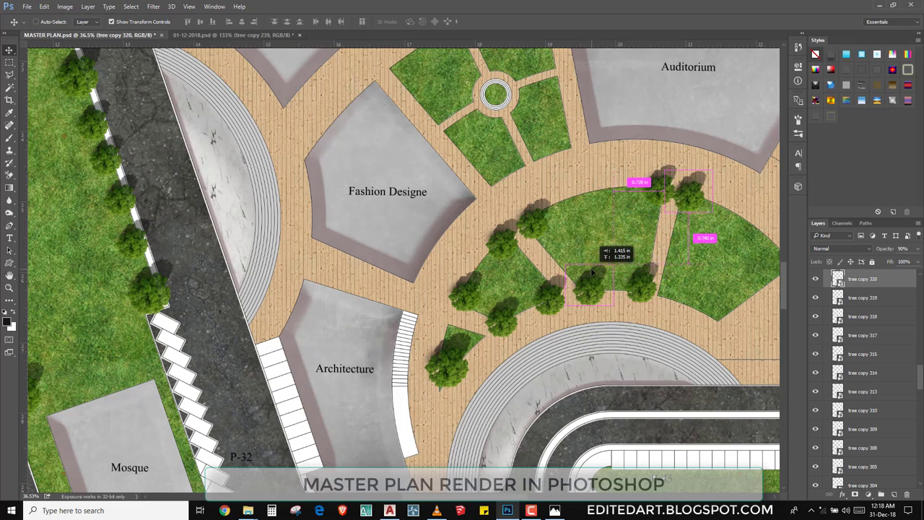
left_click_drag(477, 254, 570, 312)
- Add a tree on the lawn's left side and one in the round planter near P-73
scroll(570, 312, "right", 3)
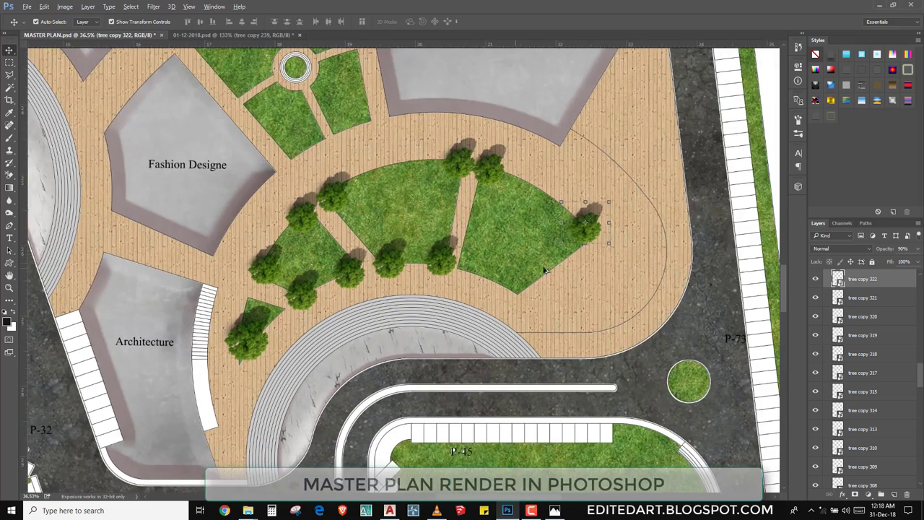
scroll(535, 263, "up", 2)
mouse_move(537, 263)
left_mouse_down()
mouse_move(391, 318)
mouse_move(429, 306)
left_mouse_up()
scroll(429, 306, "down", 3)
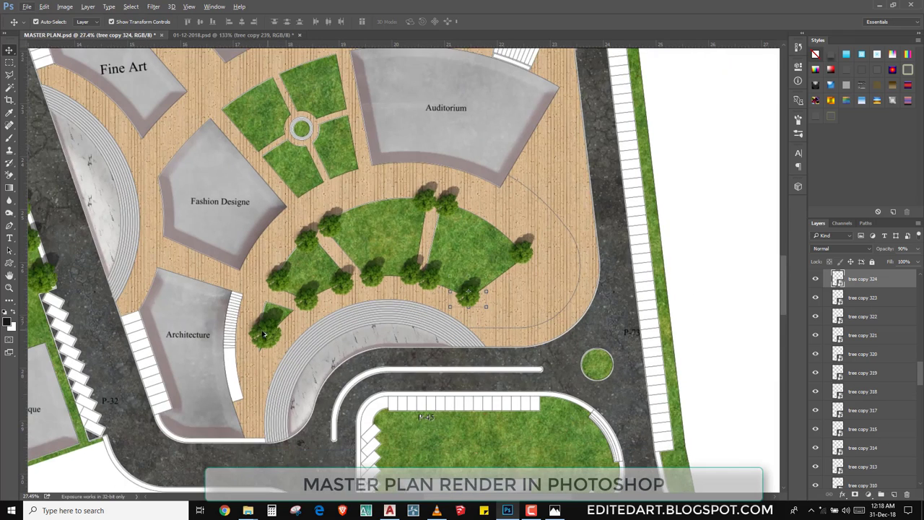
left_click_drag(256, 343, 521, 383)
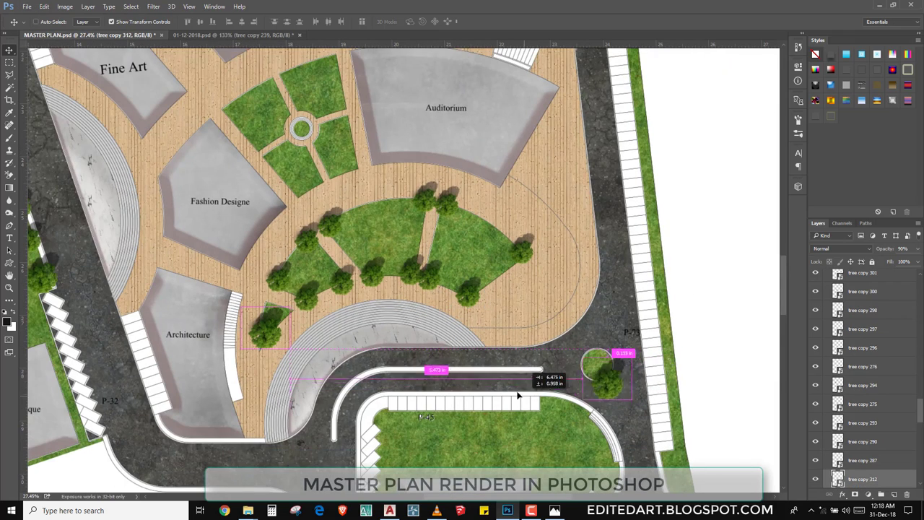
scroll(480, 275, "up", 1)
scroll(480, 275, "left", 1)
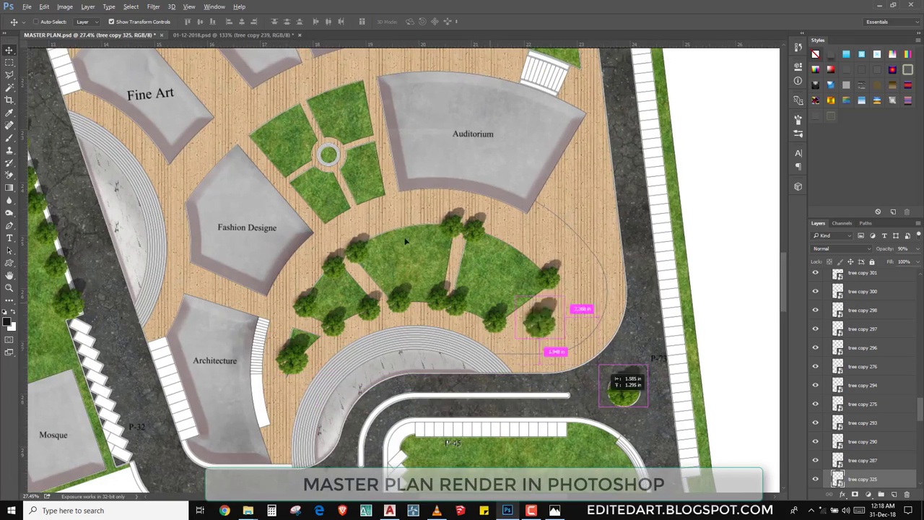
left_click_drag(406, 242, 367, 212)
- Duplicate a tree onto the lawn edge and scale it down to a smaller size
scroll(377, 233, "down", 3)
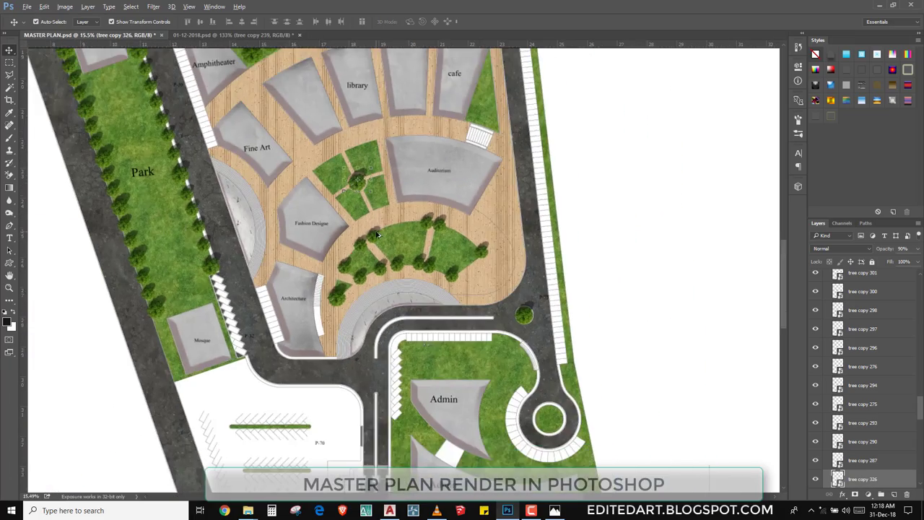
scroll(291, 223, "up", 1)
scroll(291, 223, "up", 1)
scroll(291, 223, "up", 1)
left_click_drag(549, 296, 555, 302)
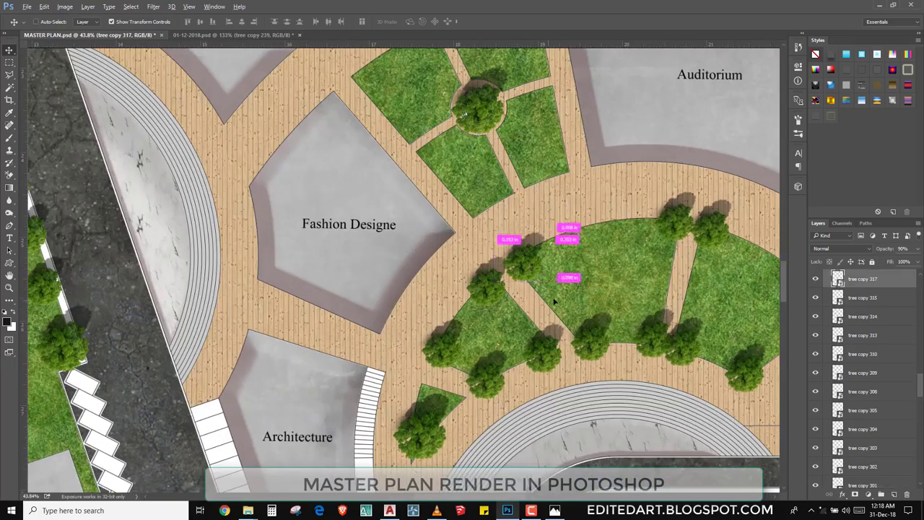
scroll(585, 271, "up", 1)
scroll(585, 272, "up", 2)
key("ctrl+t")
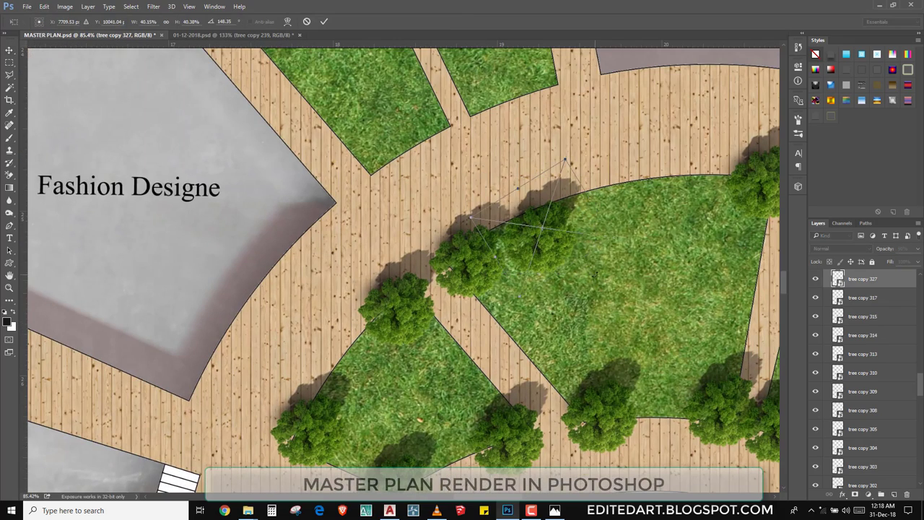
left_click_drag(617, 238, 537, 235)
key("Return")
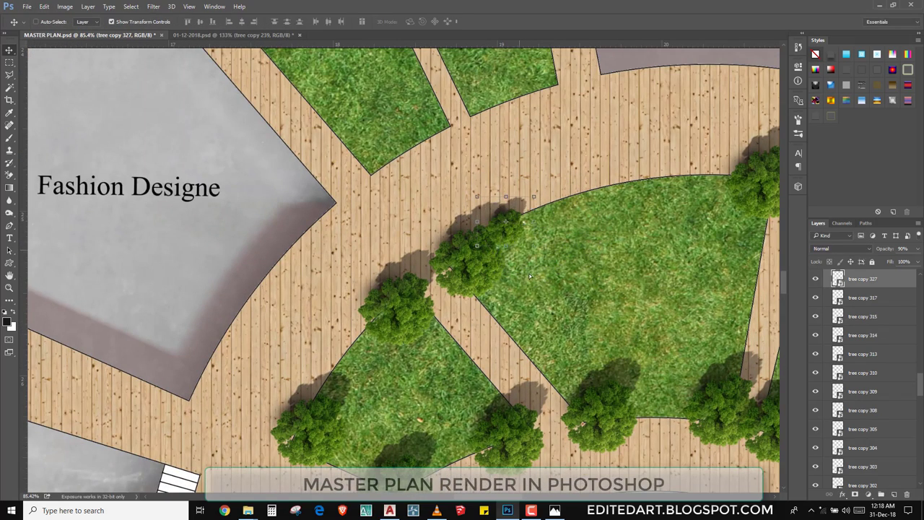
- Line the small triangular lawn's top and right edges with small tree copies
mouse_move(531, 292)
left_mouse_down("alt")
mouse_move(596, 287)
mouse_move(595, 294)
mouse_move(696, 324)
mouse_move(462, 256)
left_mouse_up("alt")
mouse_move(480, 208)
left_mouse_down()
mouse_move(476, 247)
mouse_move(446, 255)
left_mouse_up()
left_click_drag(437, 216, 429, 250, "alt")
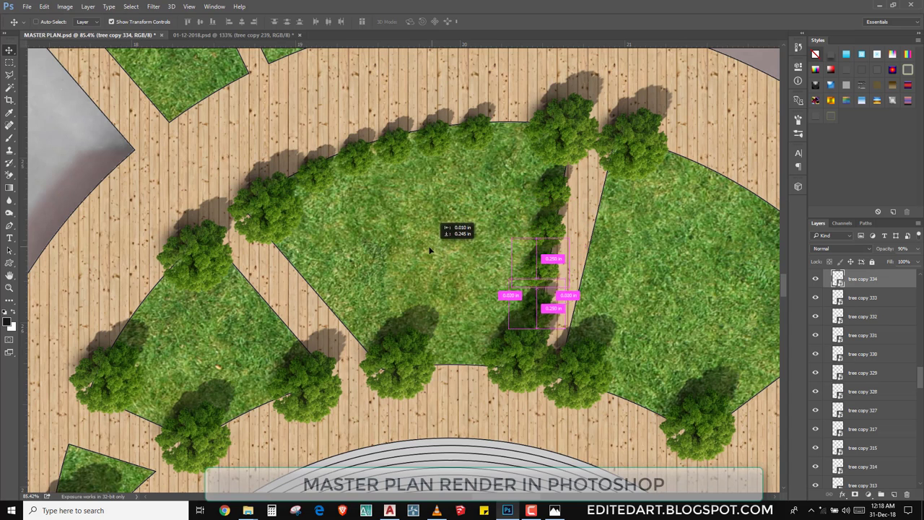
mouse_move(463, 220)
left_mouse_down("alt")
mouse_move(216, 149)
mouse_move(215, 195)
left_mouse_up("alt")
left_click_drag(483, 139, 498, 135)
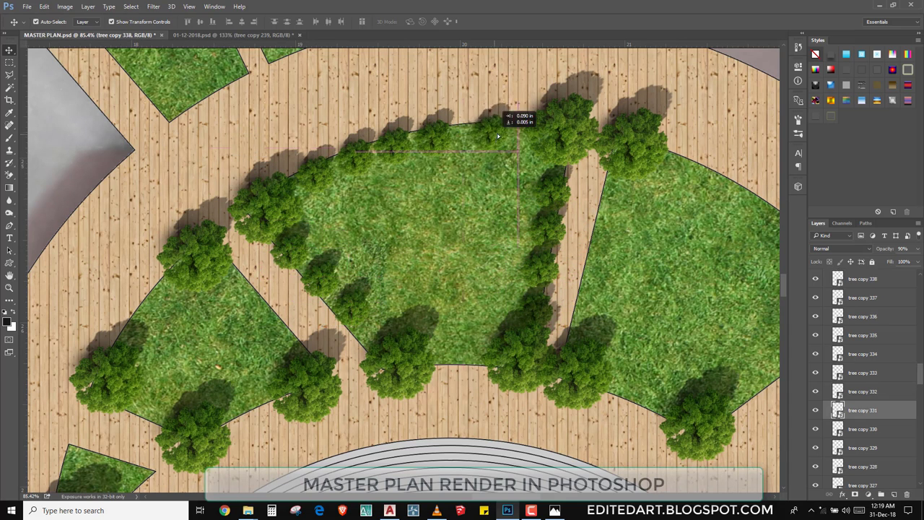
left_click(437, 144)
left_click(401, 144)
left_click(358, 162)
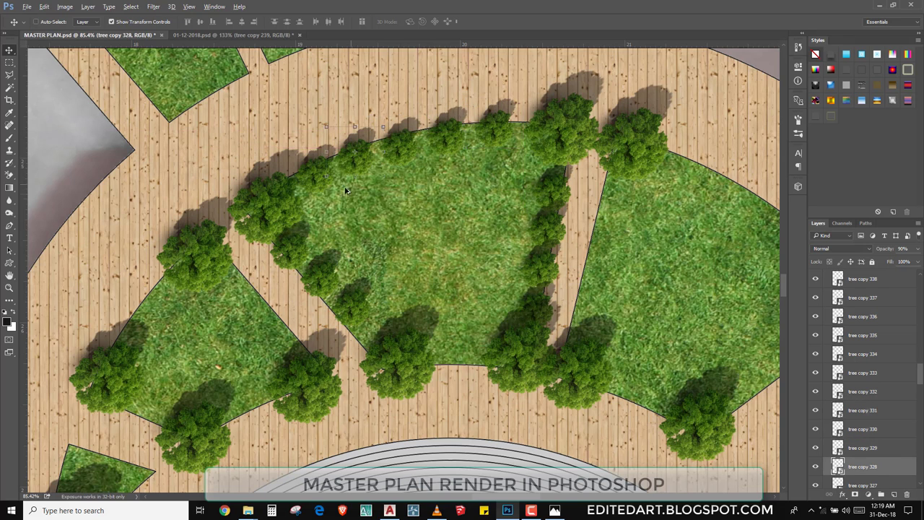
mouse_move(335, 229)
left_mouse_down("alt")
mouse_move(444, 397)
mouse_move(445, 421)
left_mouse_up("alt")
- Line the left lawn and next wedge-shaped plaza lawn with small trees, reaching tree copy 355
left_click_drag(638, 309, 323, 265, "alt")
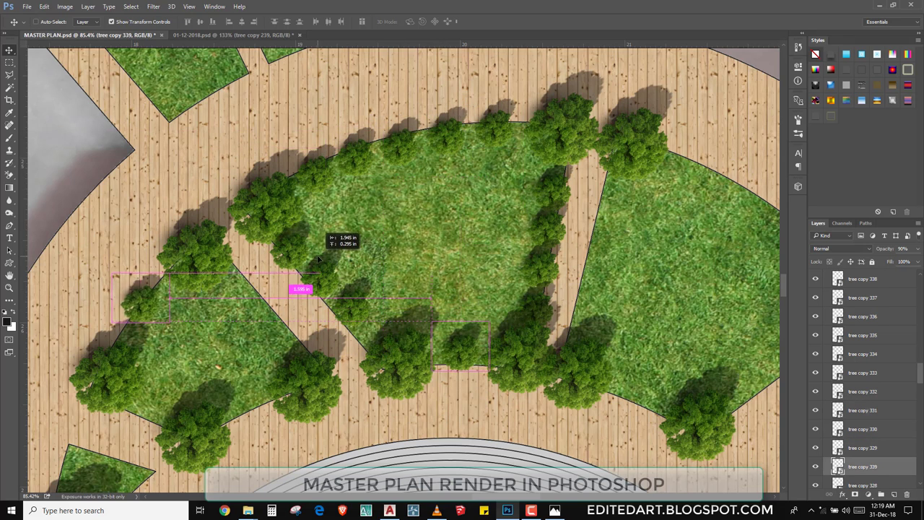
mouse_move(277, 308)
left_mouse_down("alt")
mouse_move(367, 282)
mouse_move(394, 297)
mouse_move(382, 323)
mouse_move(321, 258)
left_mouse_up("alt")
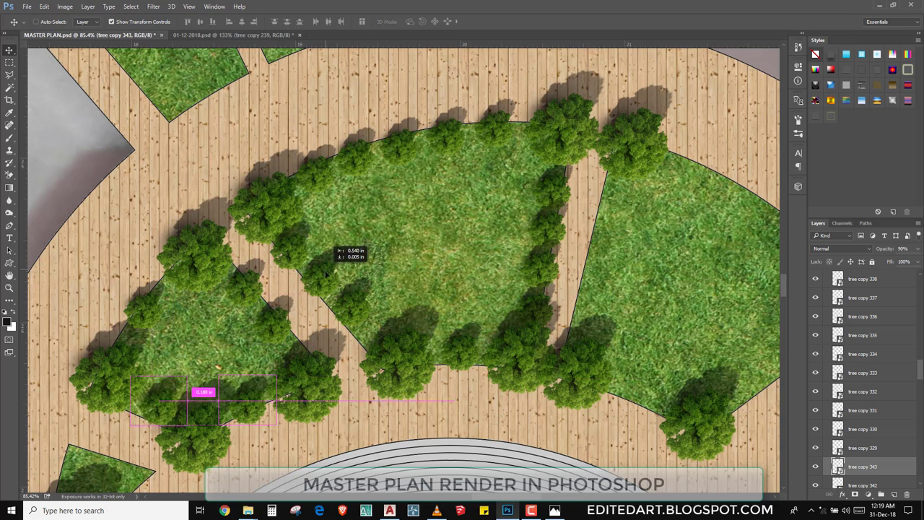
mouse_move(253, 387)
left_mouse_down()
mouse_move(470, 184)
mouse_move(508, 221)
left_mouse_up()
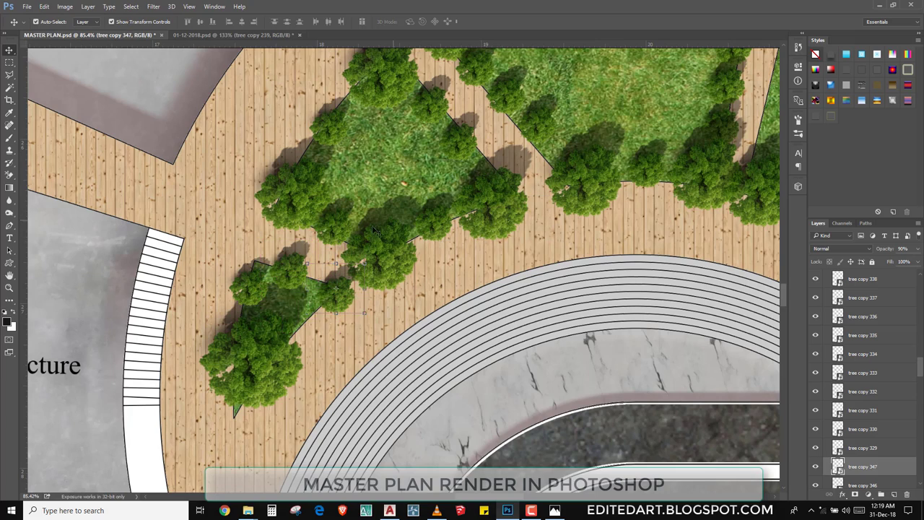
left_click_drag(282, 302, 285, 310, "alt")
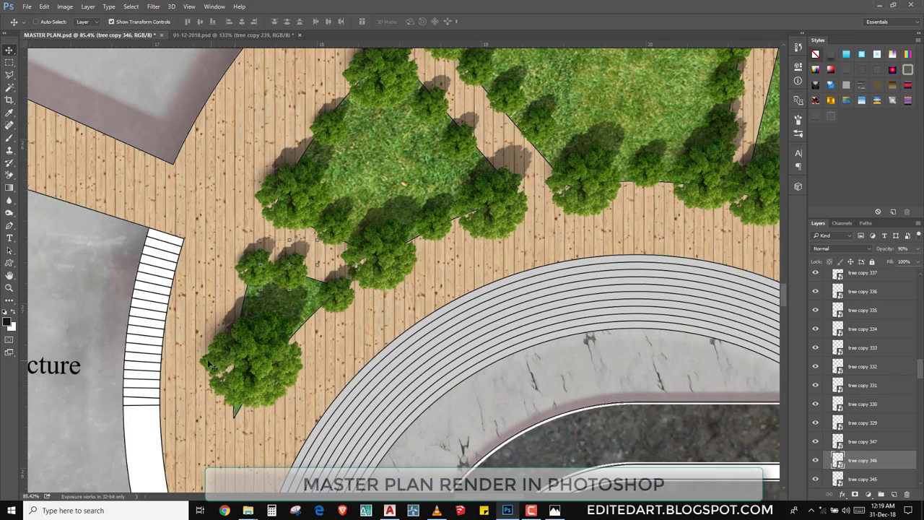
left_click_drag(300, 277, 311, 269)
mouse_move(254, 148)
left_mouse_down()
mouse_move(458, 223)
mouse_move(499, 209)
left_mouse_up()
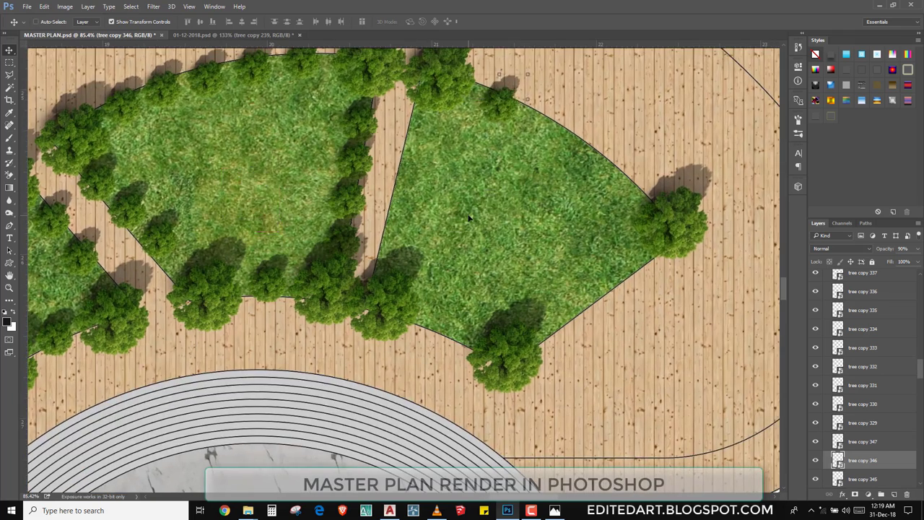
scroll(553, 127, "up", 3)
mouse_move(556, 128)
left_mouse_down()
mouse_move(390, 220)
mouse_move(426, 240)
mouse_move(416, 231)
left_mouse_up()
mouse_move(450, 142)
left_mouse_down("alt")
mouse_move(450, 267)
mouse_move(448, 245)
mouse_move(265, 72)
mouse_move(274, 170)
mouse_move(246, 198)
mouse_move(222, 251)
mouse_move(180, 207)
left_mouse_up("alt")
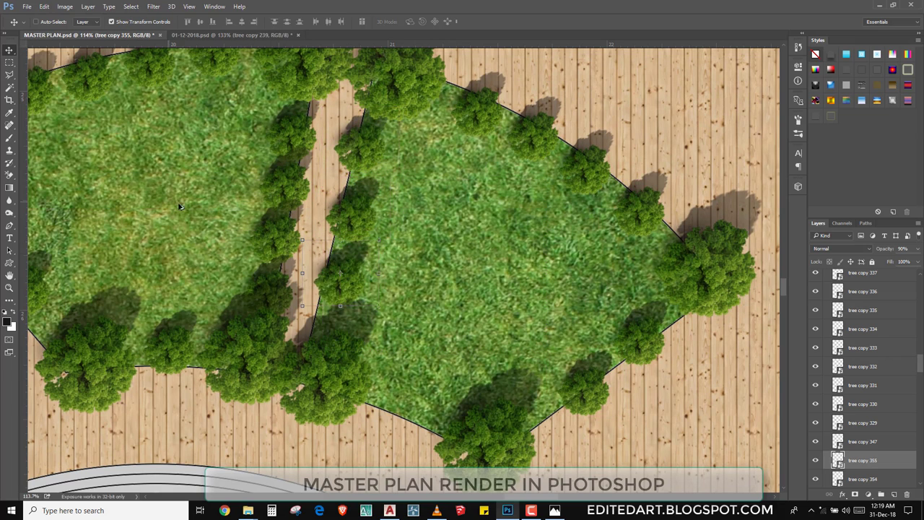
- Add tree copy 356 to the plaza lawn's lower edge, then zoom out to the full plan
mouse_move(265, 329)
left_mouse_down("alt")
mouse_move(222, 325)
mouse_move(235, 320)
left_mouse_up("alt")
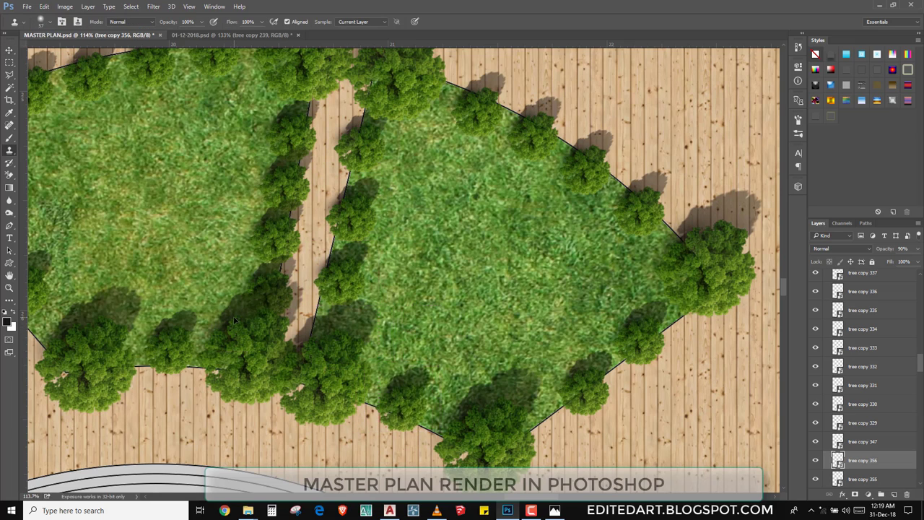
scroll(235, 320, "down", 3)
scroll(234, 320, "down", 3)
scroll(224, 315, "down", 5)
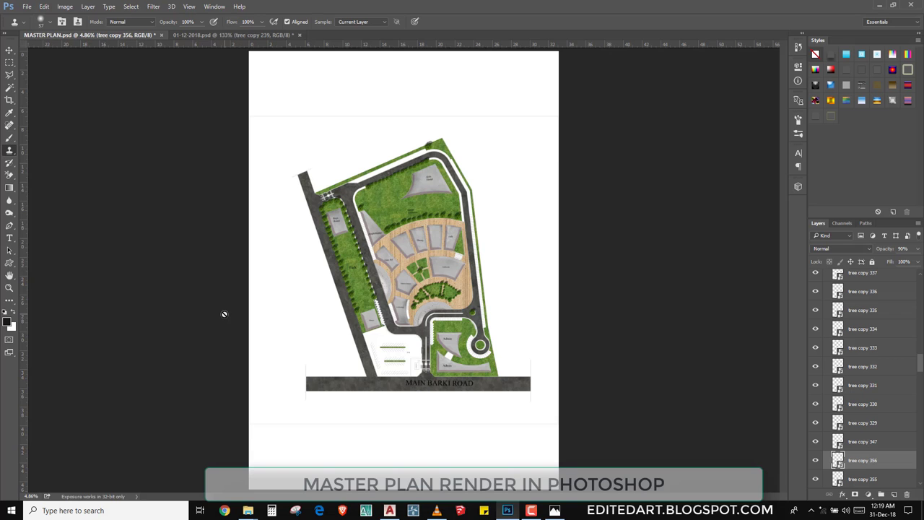
- Move a tree into place on the plaza beside the Mosque's park strip
scroll(448, 318, "up", 3)
scroll(448, 318, "up", 1)
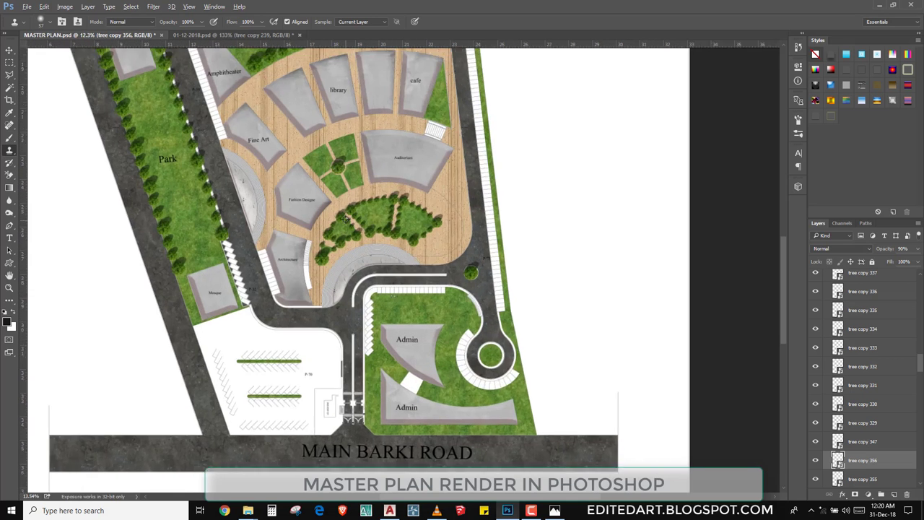
scroll(447, 318, "up", 2)
scroll(345, 226, "up", 1)
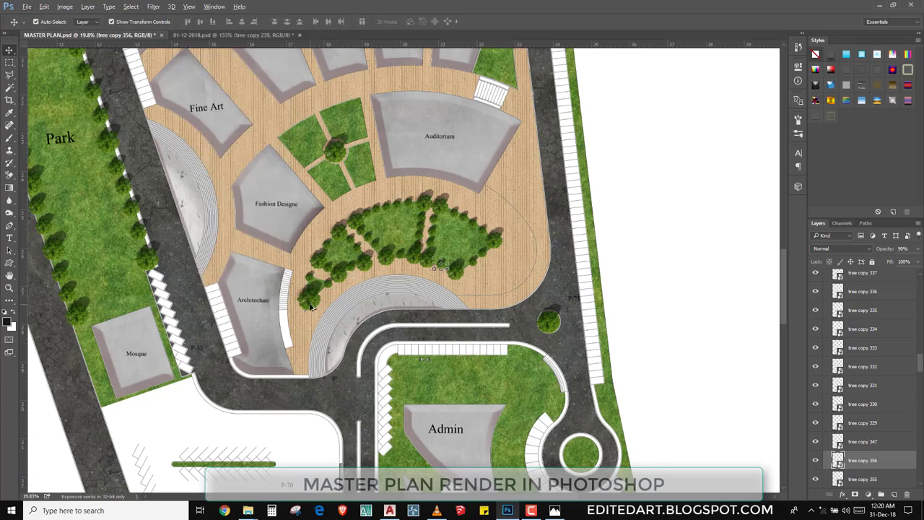
scroll(323, 307, "up", 4)
scroll(323, 307, "up", 2)
mouse_move(323, 307)
left_mouse_down()
mouse_move(339, 348)
mouse_move(522, 233)
left_mouse_up()
- Undo an accidental shift of the fill shape and nudge the trees down the park strip edge
scroll(405, 307, "down", 3)
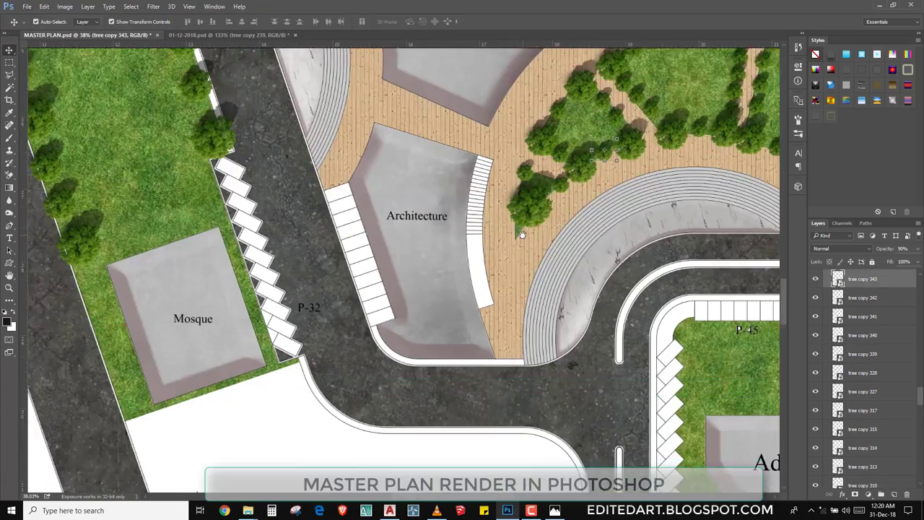
left_click_drag(162, 408, 119, 372)
key("ctrl+z")
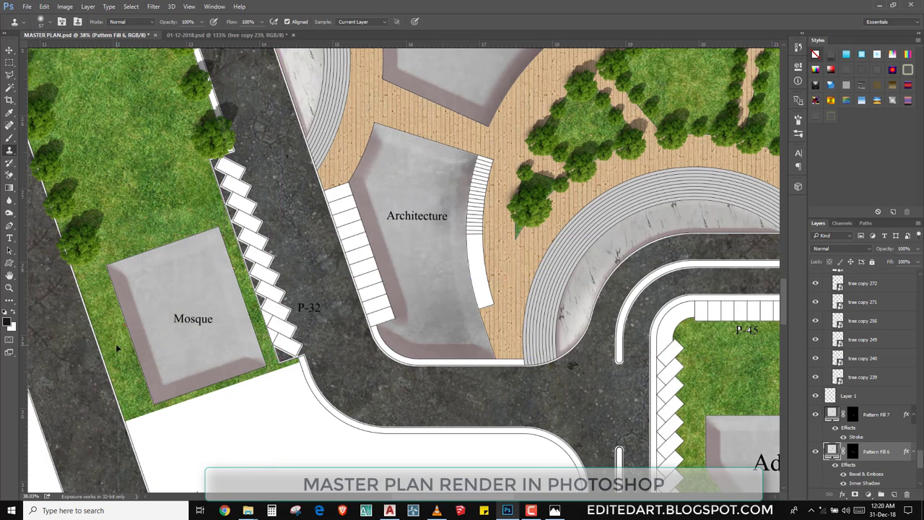
left_click_drag(169, 308, 328, 297)
key("v")
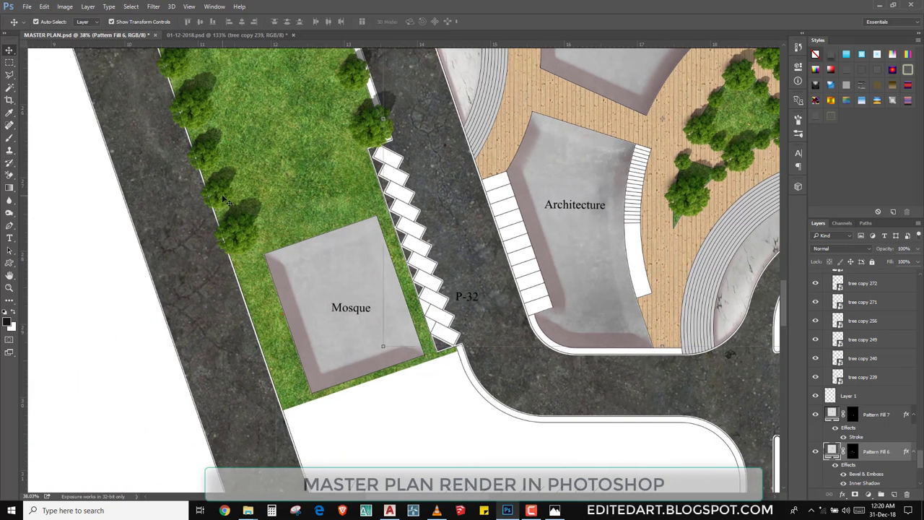
mouse_move(321, 246)
left_mouse_down()
mouse_move(334, 273)
mouse_move(330, 263)
left_mouse_up()
- Place a copied tree lower along the Mosque's left side, near the parking area
scroll(333, 276, "up", 2)
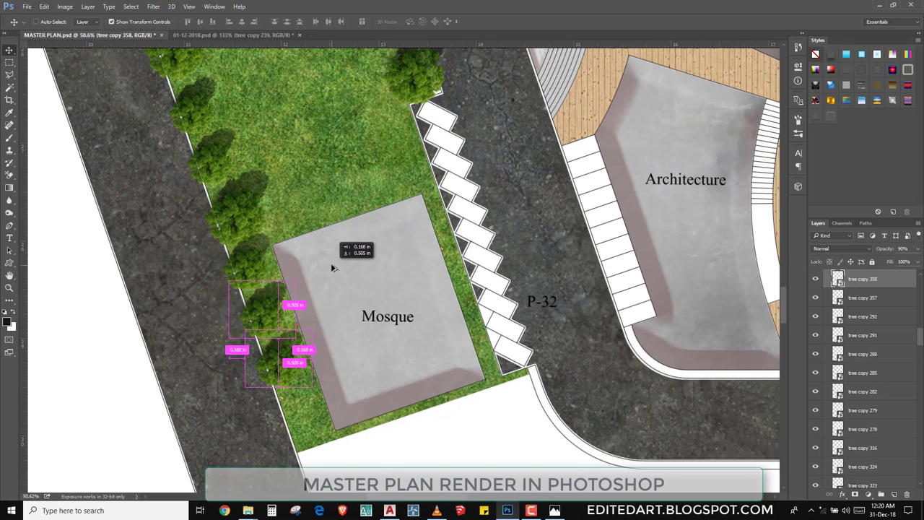
left_click_drag(301, 167, 368, 387)
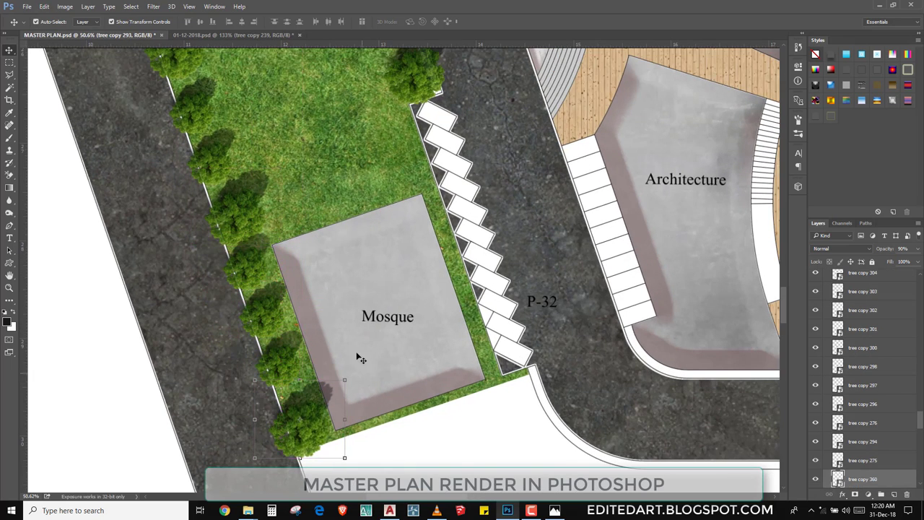
scroll(364, 339, "down", 3)
scroll(344, 256, "up", 1)
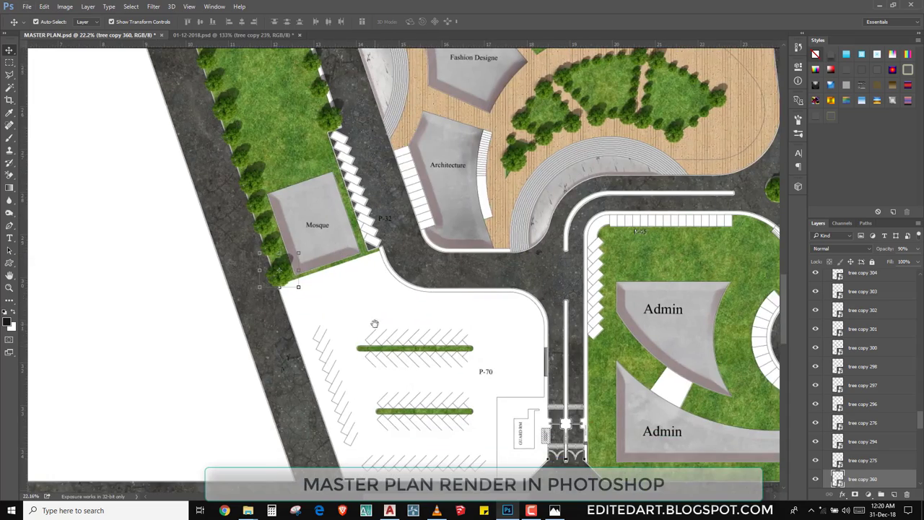
left_click_drag(375, 324, 374, 293)
scroll(373, 293, "up", 1)
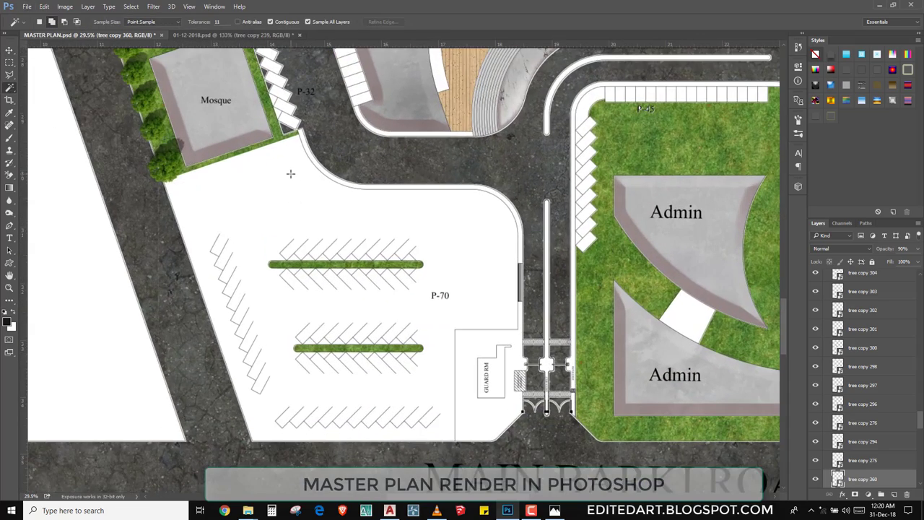
- Switch to the Rectangular Marquee tool and zoom around the P-70 parking area and roundabout
scroll(443, 304, "up", 2)
scroll(443, 304, "up", 1)
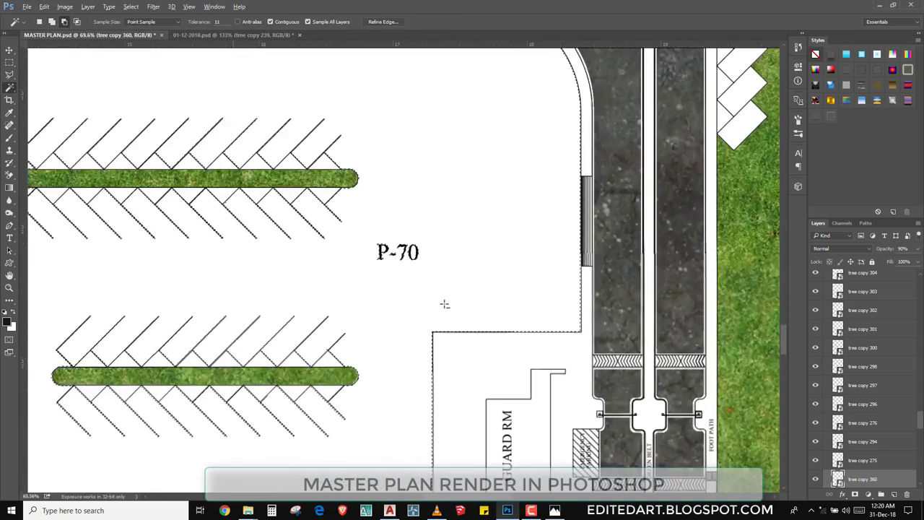
left_click(9, 62)
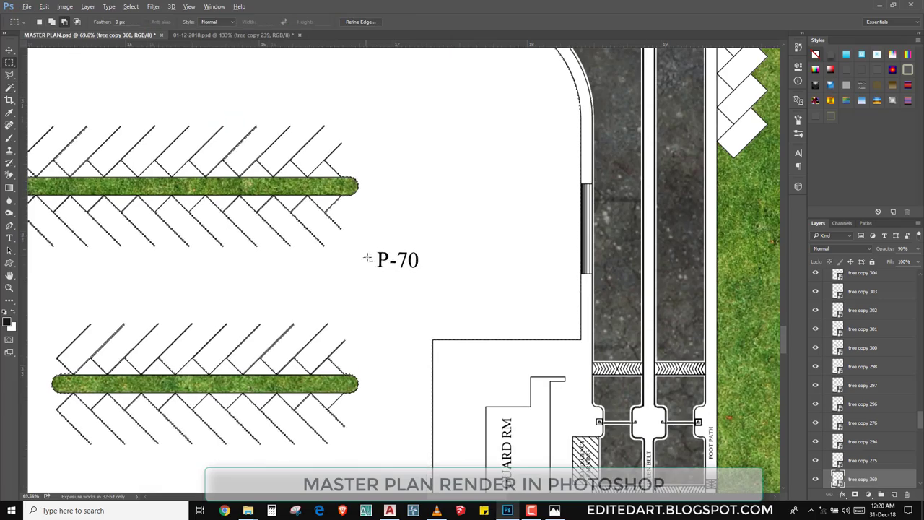
scroll(368, 258, "down", 3)
scroll(381, 266, "down", 1)
scroll(476, 169, "up", 2)
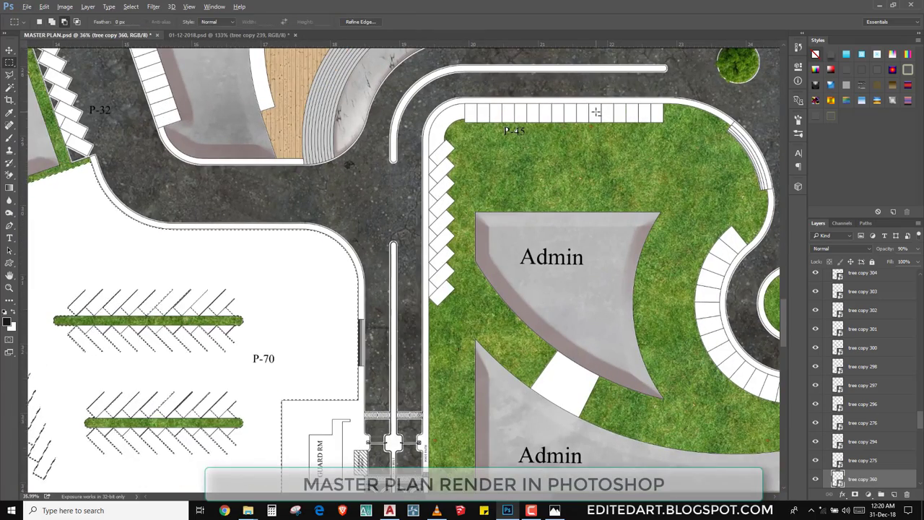
scroll(476, 168, "down", 2)
scroll(476, 168, "down", 2)
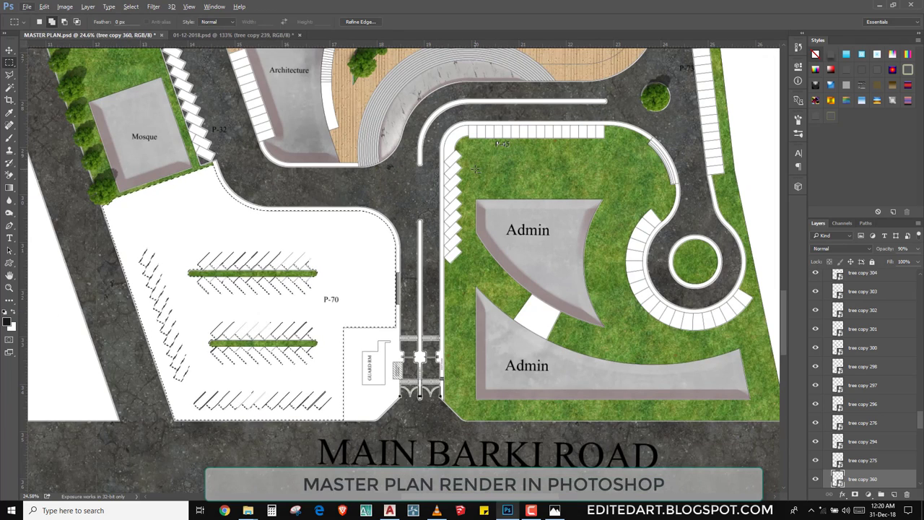
scroll(371, 407, "up", 2)
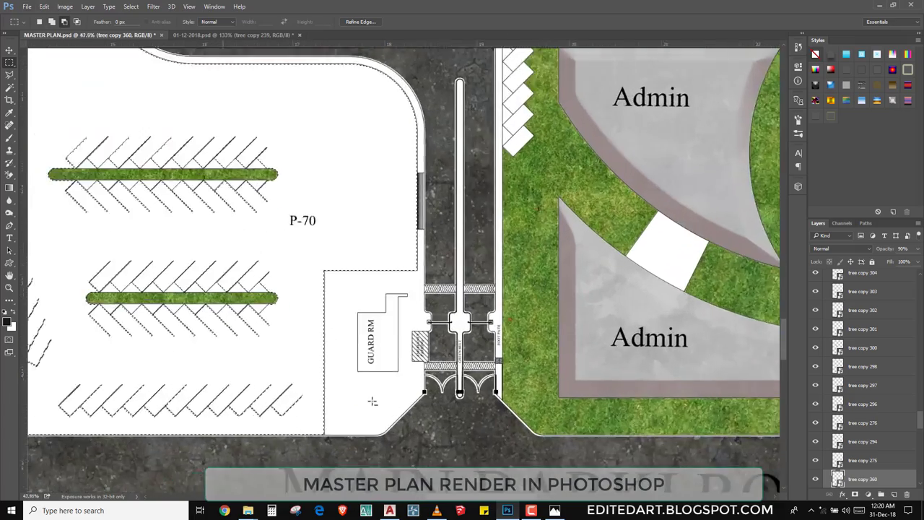
scroll(370, 404, "up", 1)
scroll(373, 400, "down", 2)
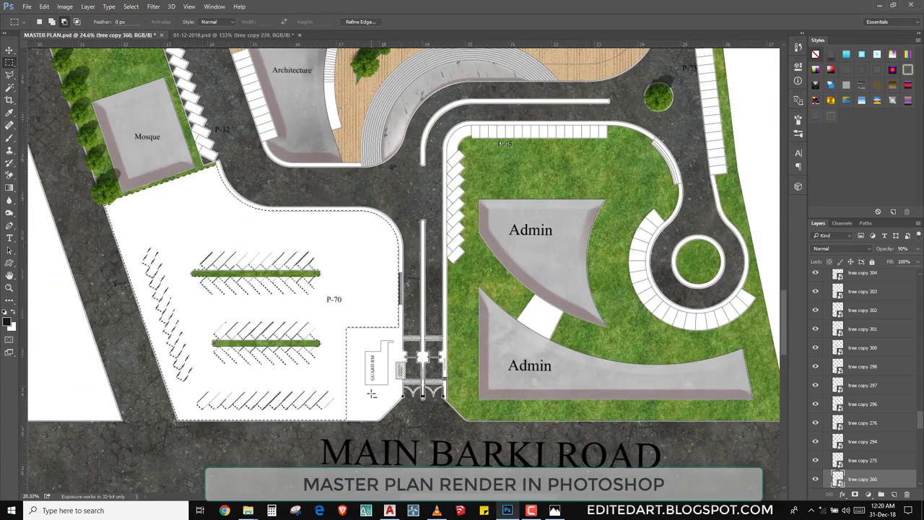
scroll(371, 399, "down", 3)
scroll(372, 394, "up", 1)
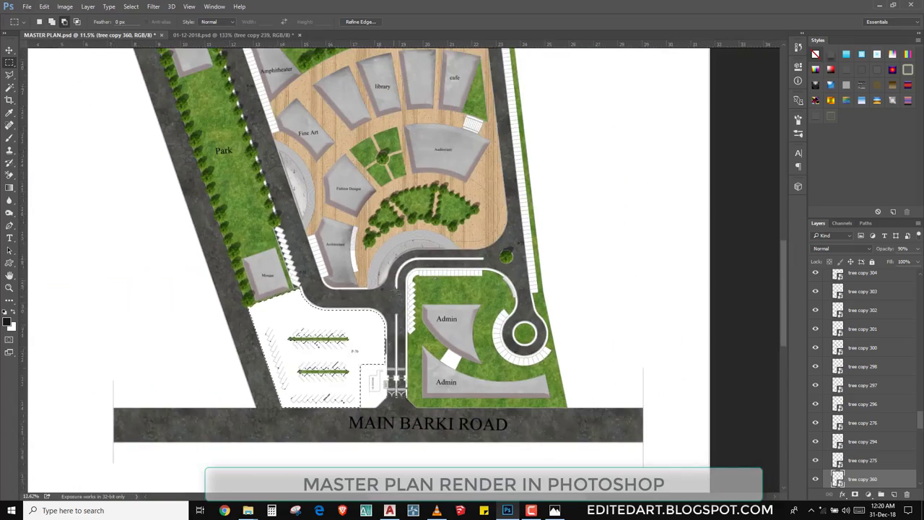
scroll(396, 291, "up", 2)
scroll(401, 275, "up", 1)
scroll(405, 253, "down", 1)
scroll(408, 244, "down", 1)
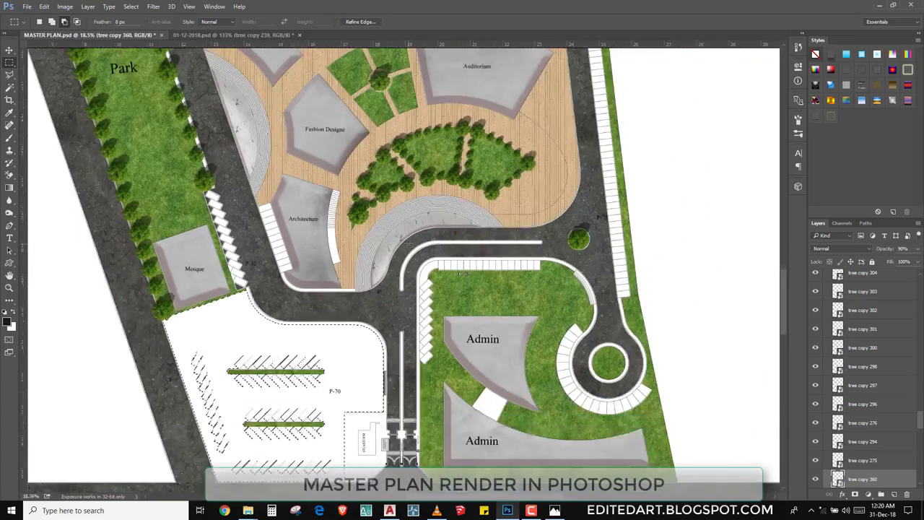
scroll(408, 244, "down", 1)
scroll(450, 273, "up", 3)
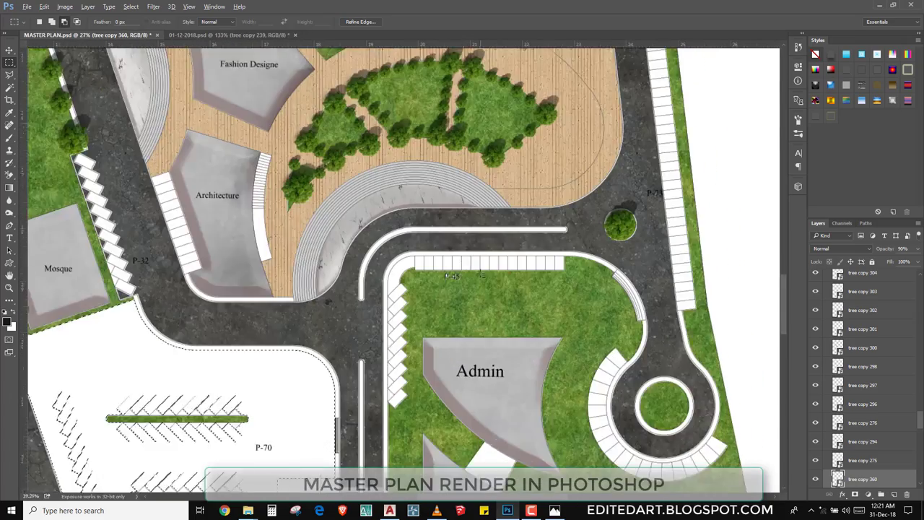
scroll(470, 258, "up", 2)
left_click_drag(519, 262, 431, 175)
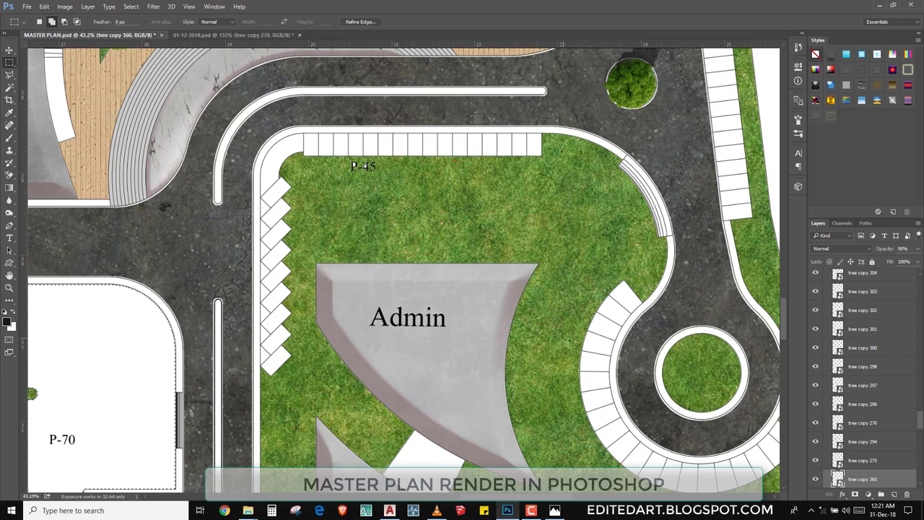
scroll(506, 249, "down", 3)
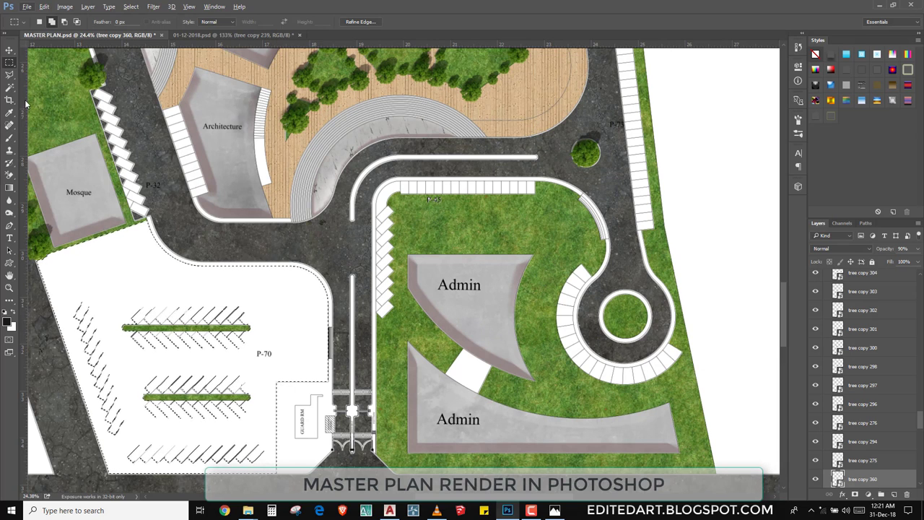
- Deselect, then load the Pattern Fill 8 grass areas as a selection
left_click(84, 157)
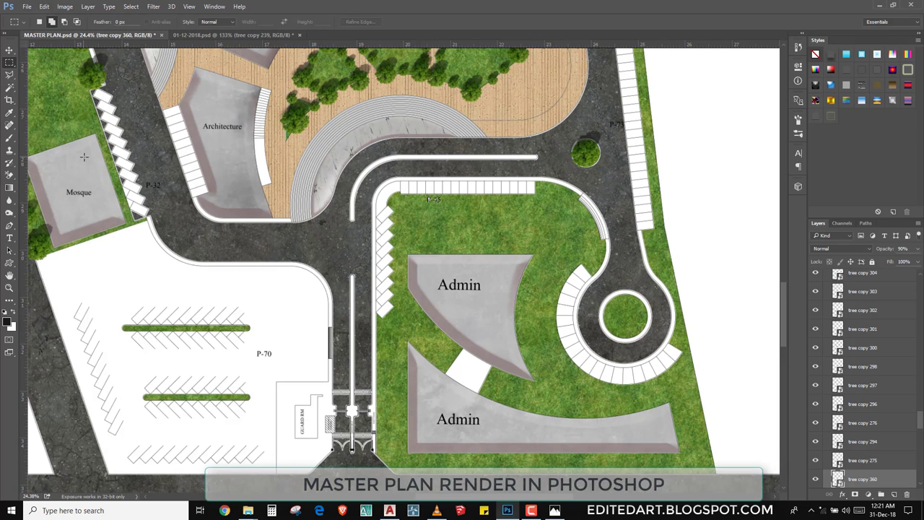
key("v")
left_click(553, 250)
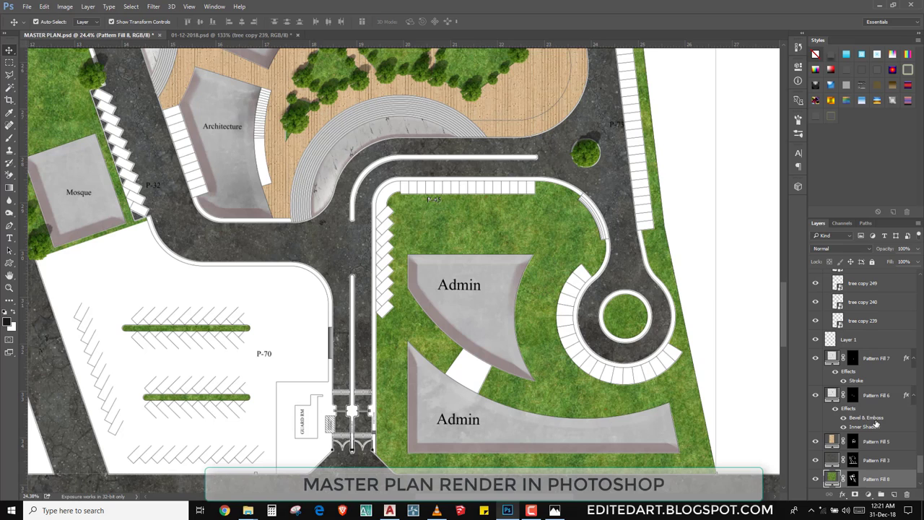
left_click(853, 479, "ctrl")
- Add a polygonal area at the plan's right edge to the grass selection
left_click(10, 75)
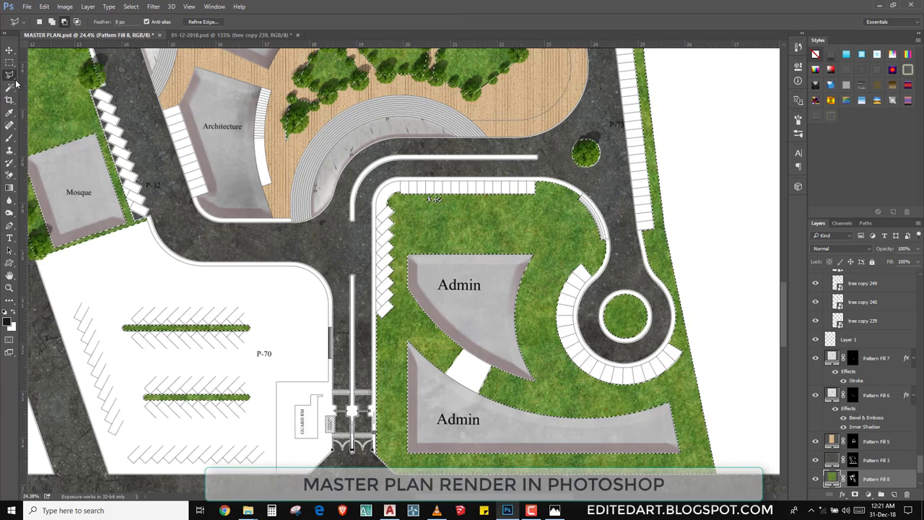
left_click(692, 358)
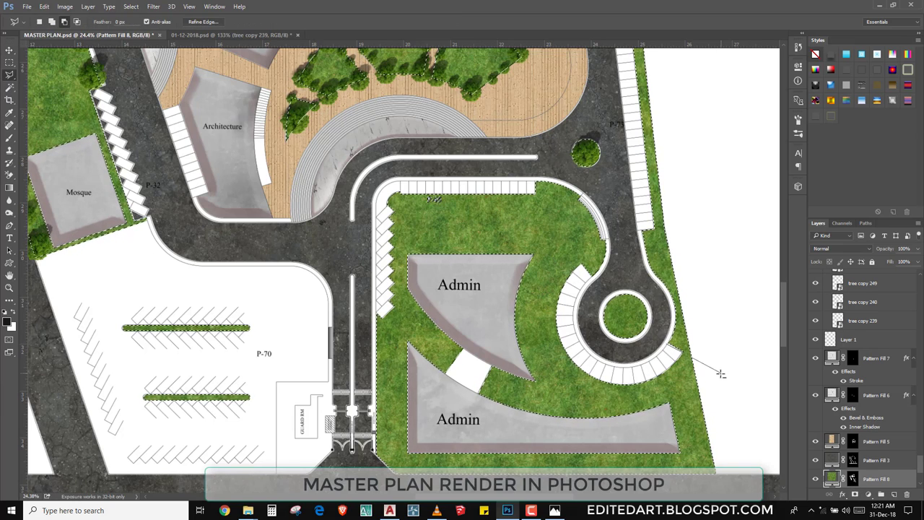
scroll(725, 464, "down", 1)
scroll(725, 459, "down", 1)
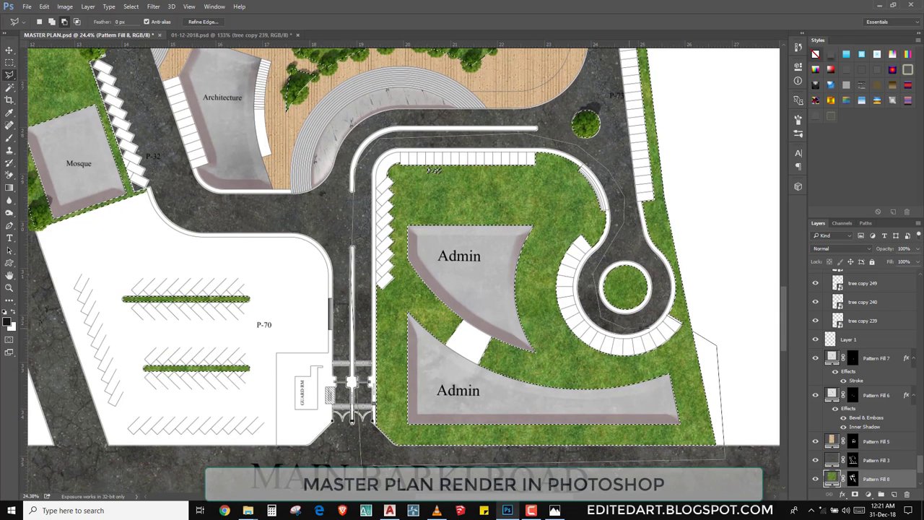
double_click(650, 317)
scroll(708, 328, "up", 1)
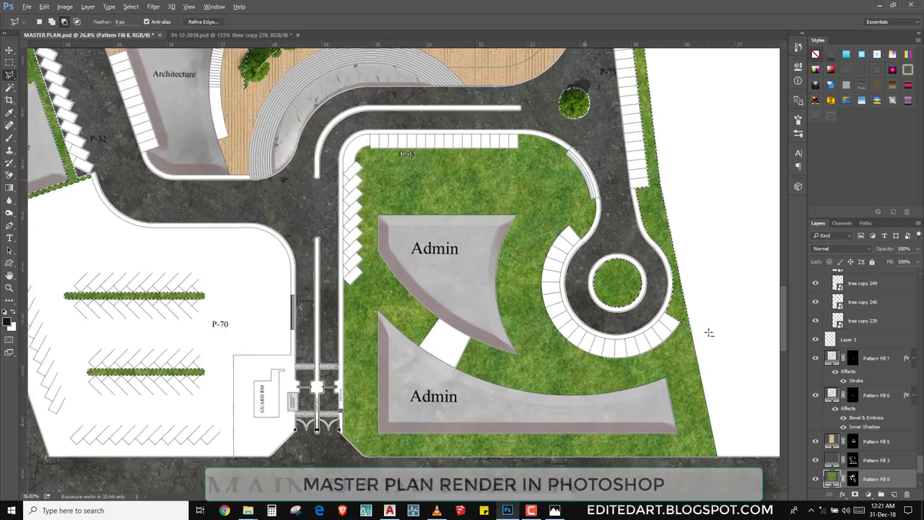
scroll(708, 328, "up", 2)
scroll(708, 328, "up", 2)
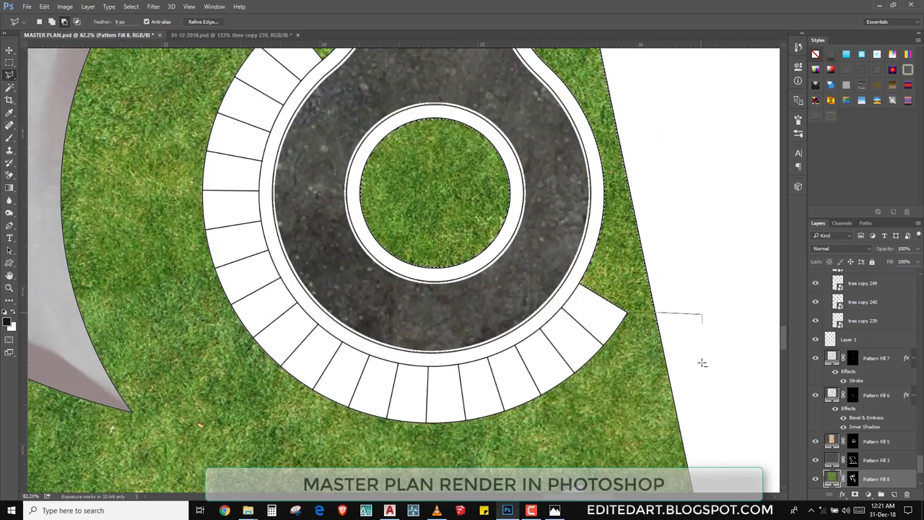
scroll(565, 351, "down", 2)
scroll(589, 312, "down", 2)
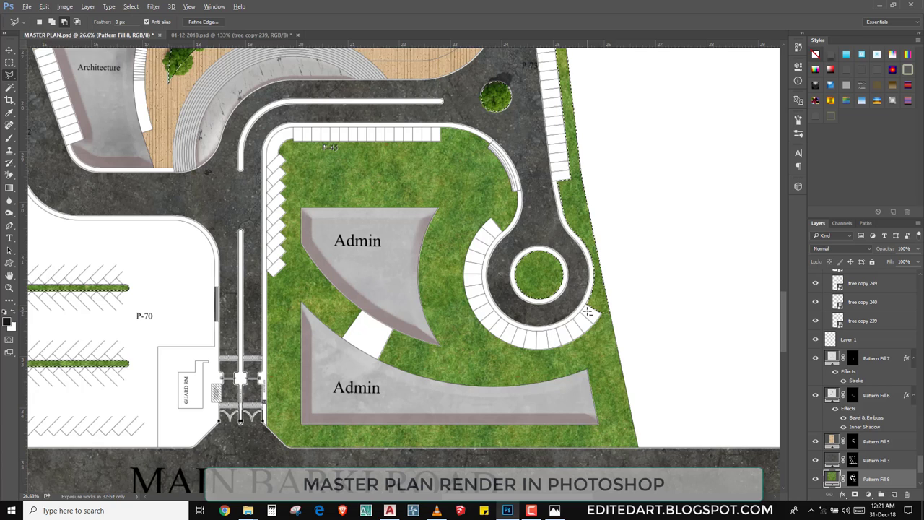
- Fill the selection with a new grass pattern layer, Pattern Fill 9, and load its area
left_click(883, 494)
left_click(858, 305)
left_click(547, 191)
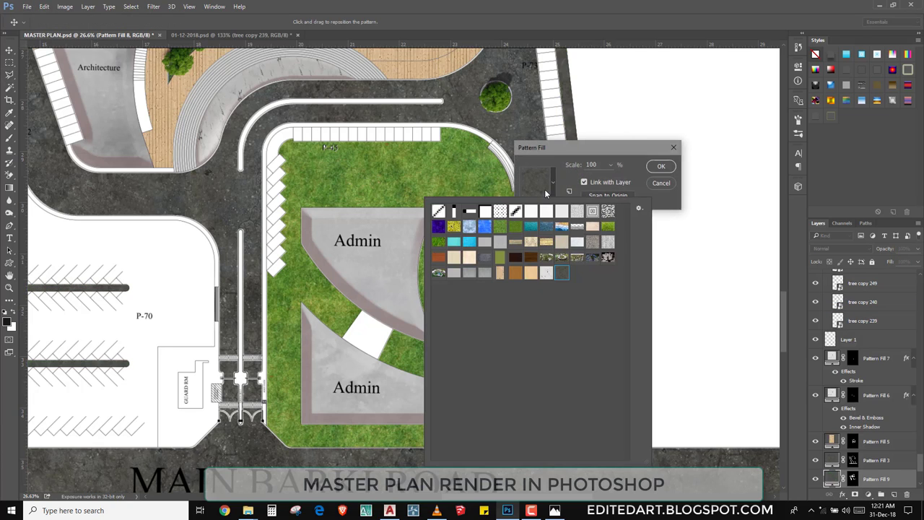
left_click(661, 165)
left_click(661, 166)
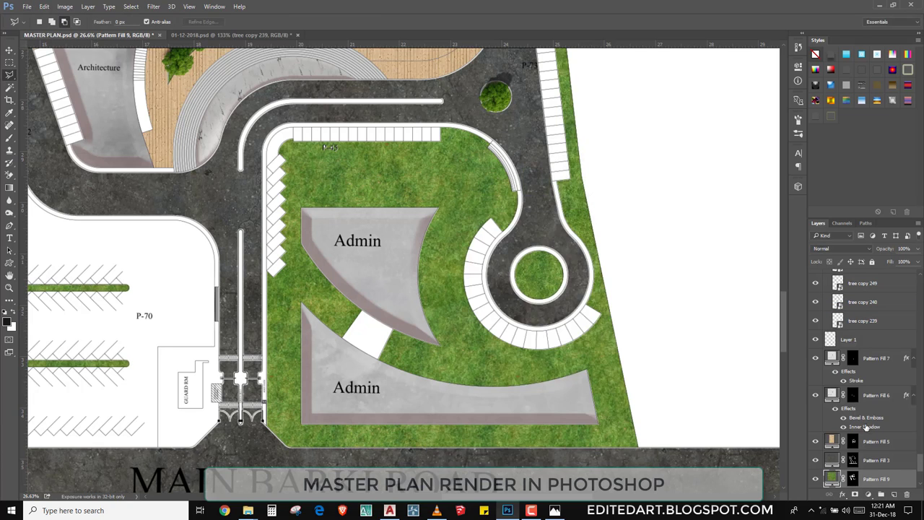
scroll(852, 469, "down", 1)
left_click(853, 476, "ctrl")
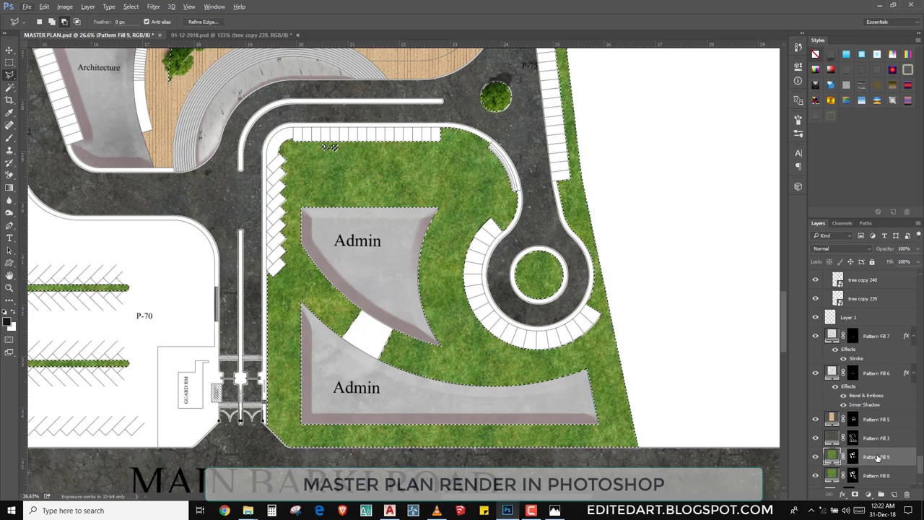
- Deselect, duplicate the Pattern Fill 1 paving layer, and Magic Wand the white plaza around Admin
key("ctrl+d")
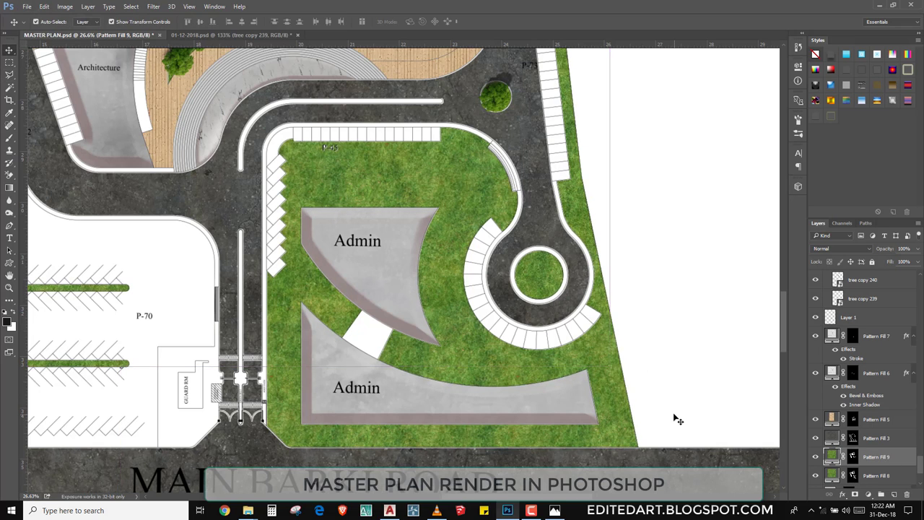
left_click_drag(883, 490, 881, 494)
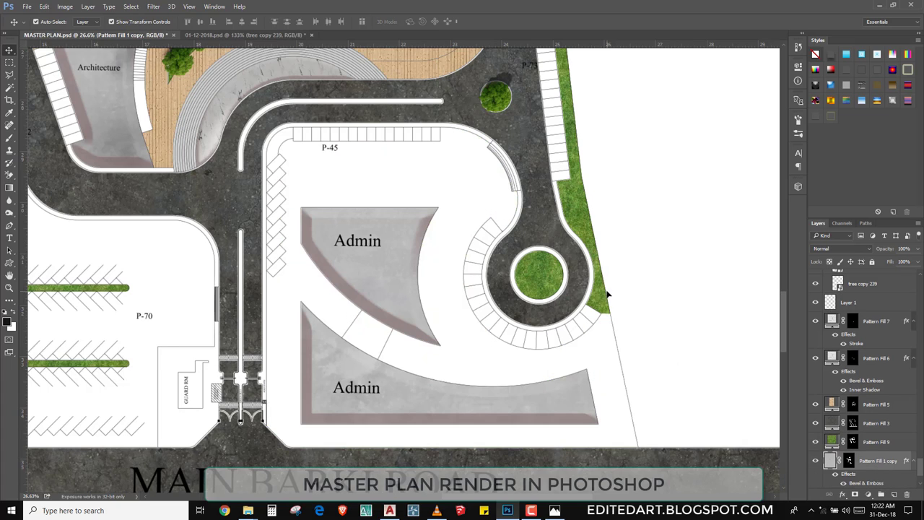
left_click(10, 87)
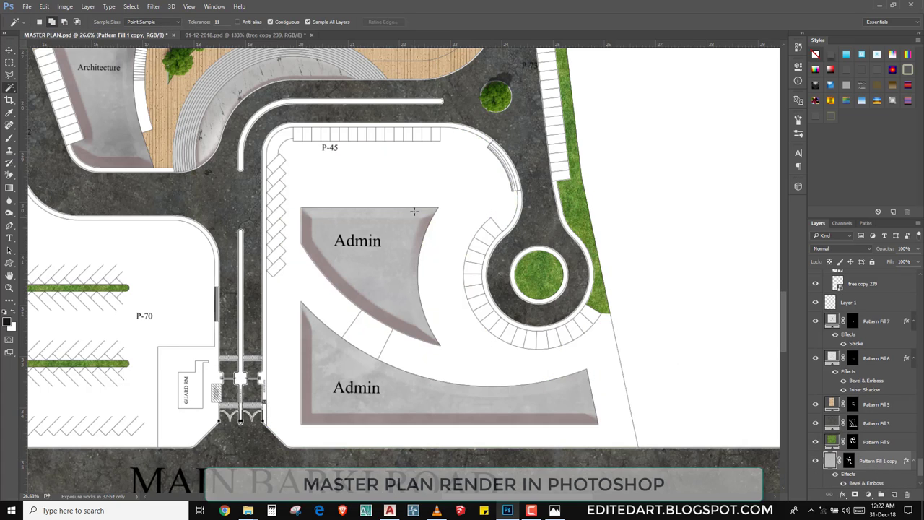
left_click(416, 211)
left_click(425, 195)
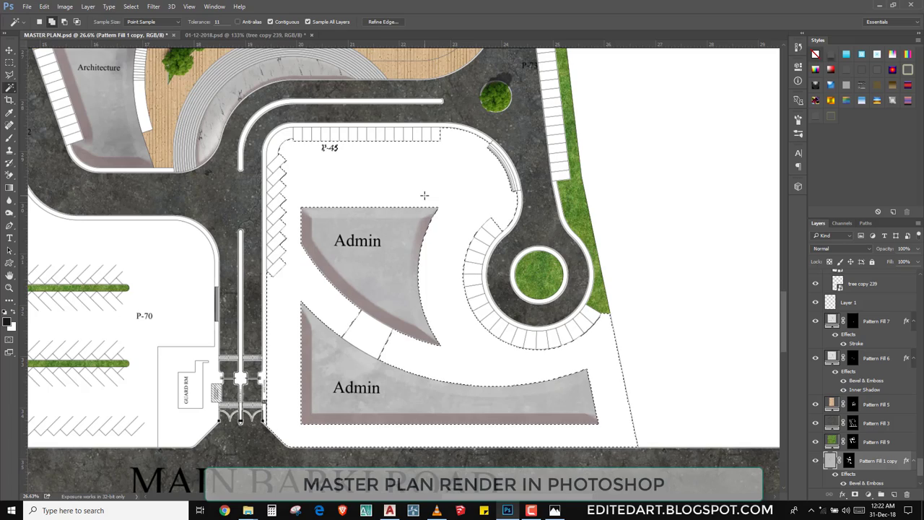
scroll(331, 146, "up", 3)
scroll(331, 146, "up", 3)
- Add the stair tiles beside Architecture to the Magic Wand selection
key("m")
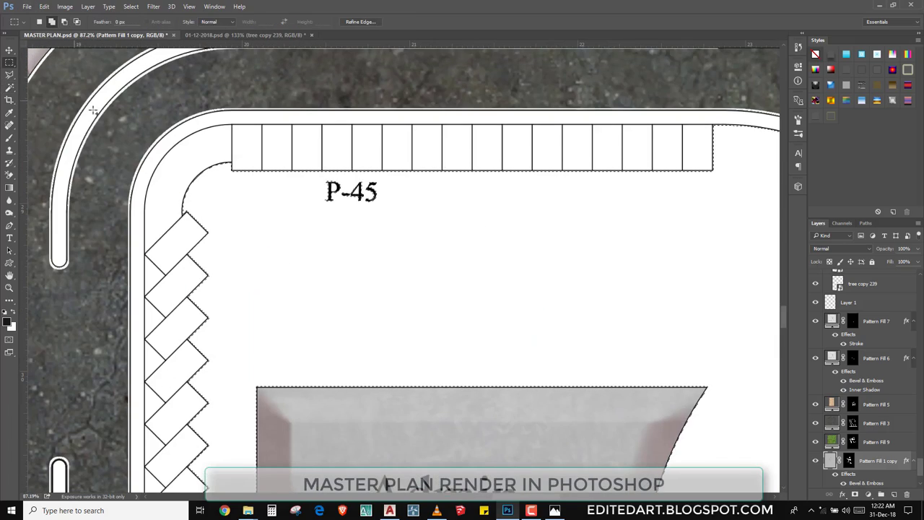
scroll(462, 232, "down", 5)
scroll(462, 232, "down", 1)
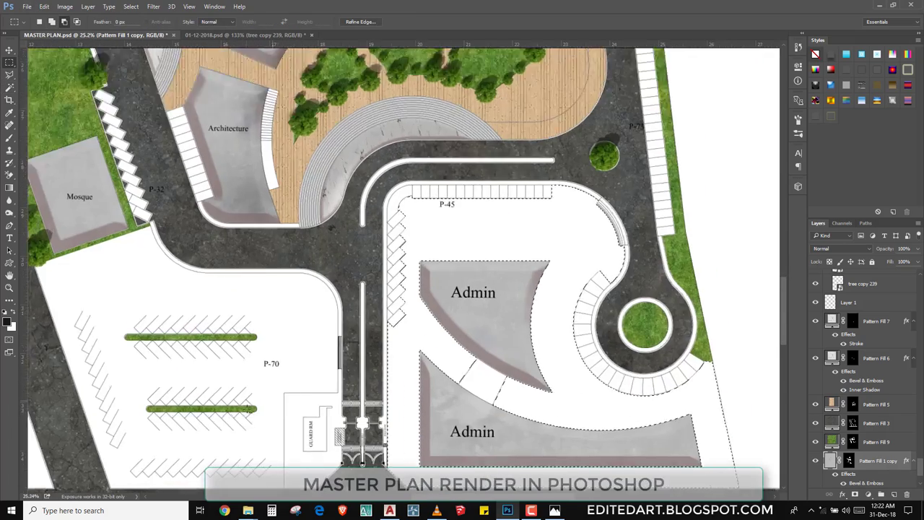
scroll(286, 394, "up", 2)
key("w")
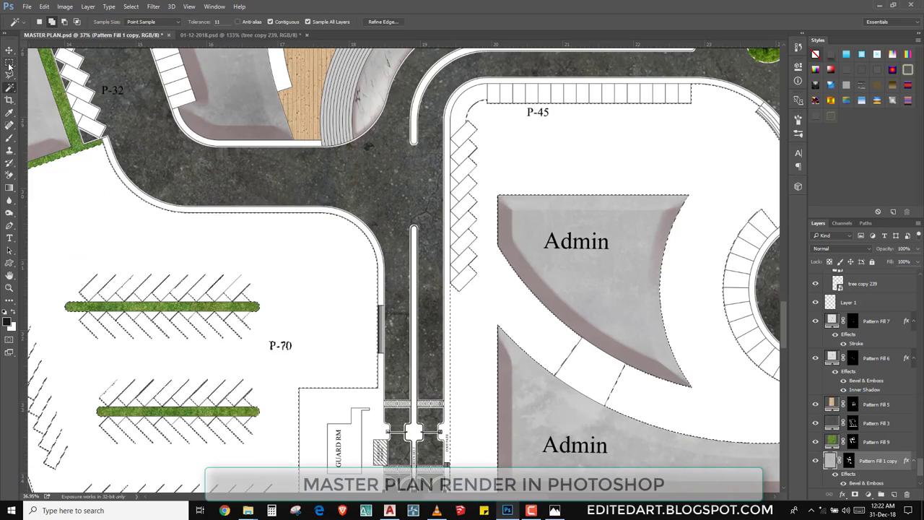
key("m")
scroll(268, 346, "up", 3)
scroll(384, 365, "up", 1)
scroll(384, 365, "down", 3)
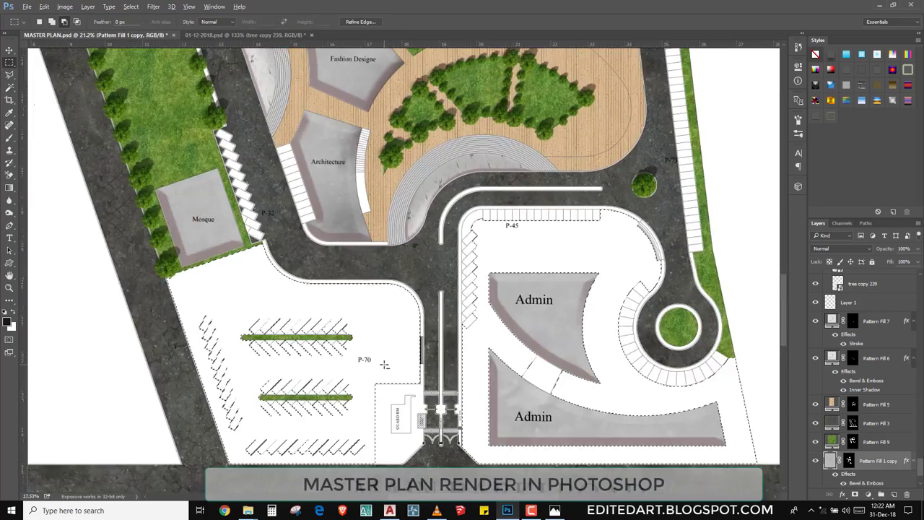
scroll(291, 230, "up", 2)
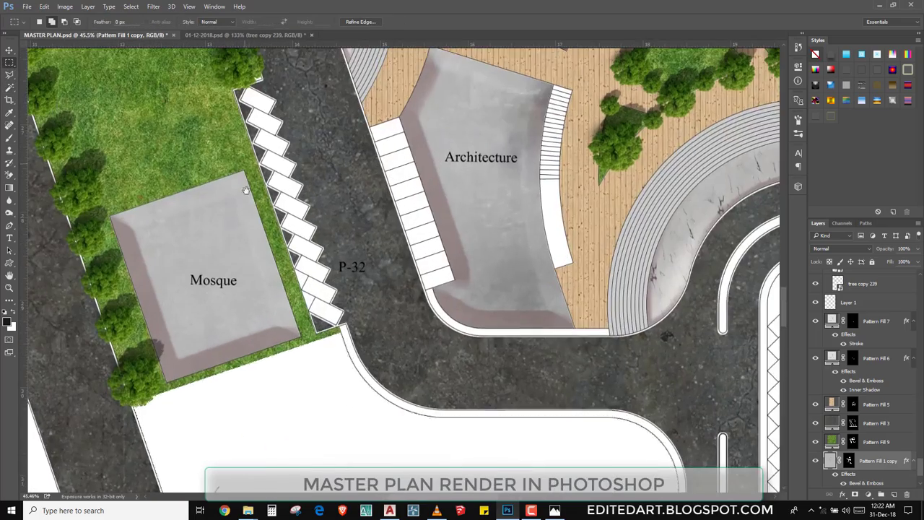
scroll(291, 229, "up", 1)
key("w")
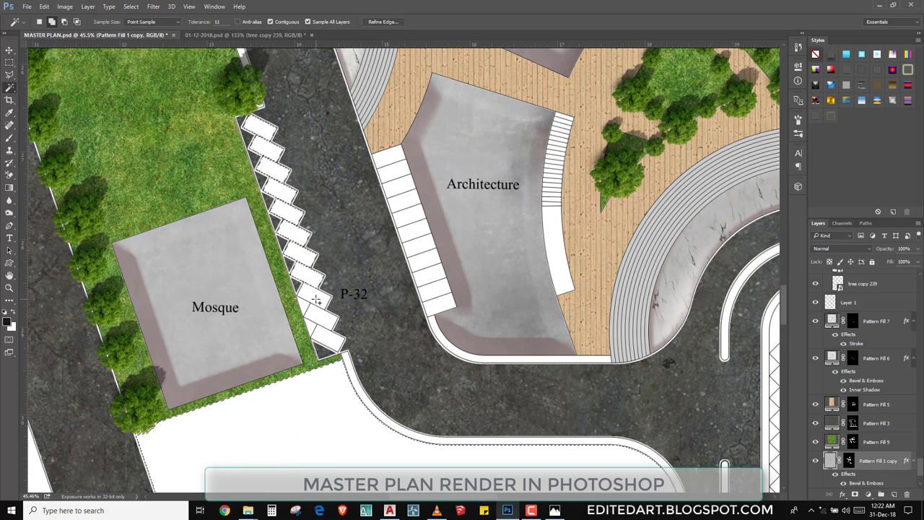
scroll(356, 308, "down", 3)
scroll(376, 311, "up", 3)
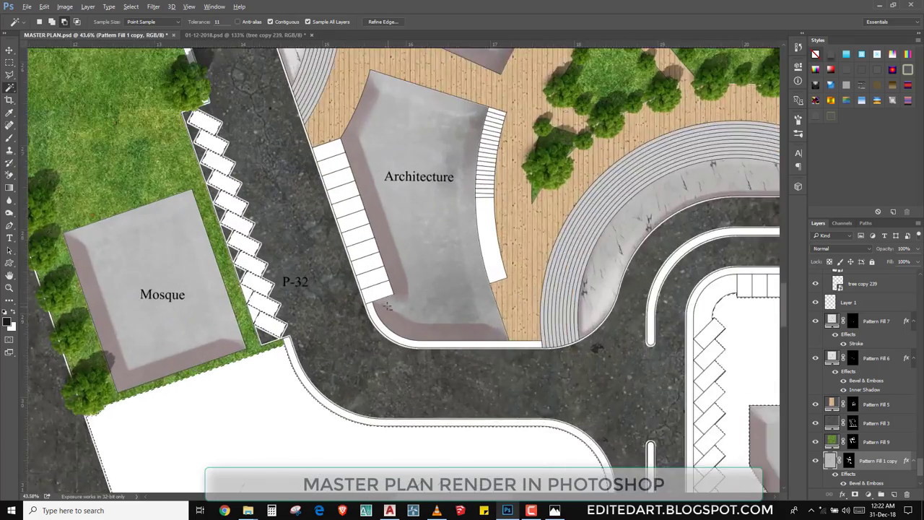
scroll(392, 312, "up", 1)
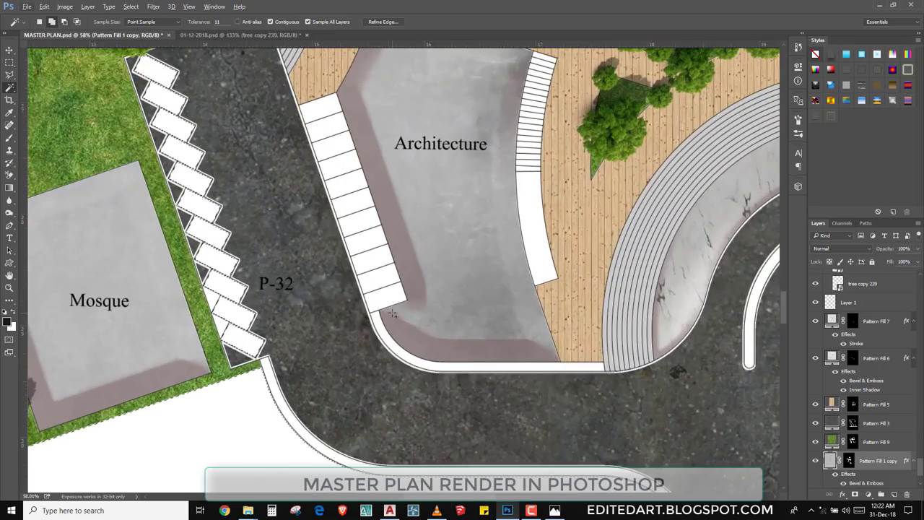
left_click(351, 195, "shift")
- Add the ten P-45 parking bays to the selection
scroll(332, 239, "down", 1)
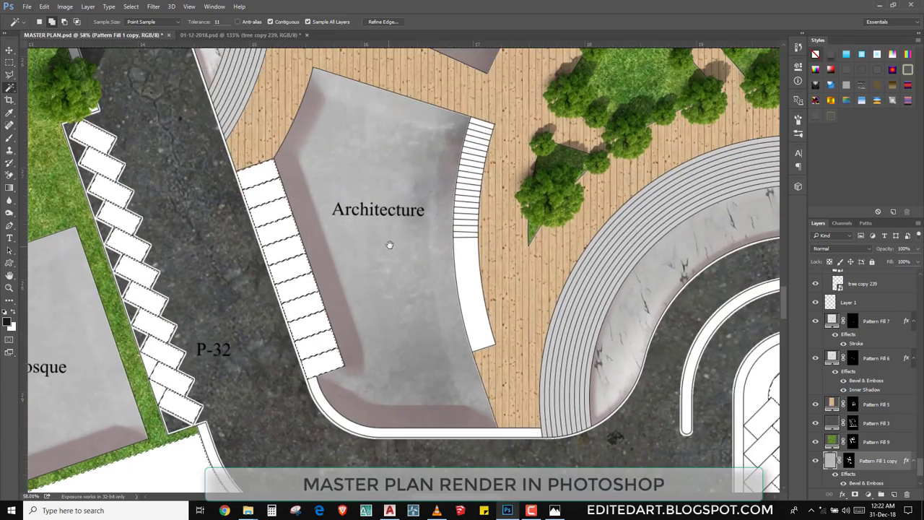
scroll(340, 282, "down", 1)
scroll(346, 303, "down", 1)
scroll(570, 394, "up", 3)
scroll(506, 361, "up", 1)
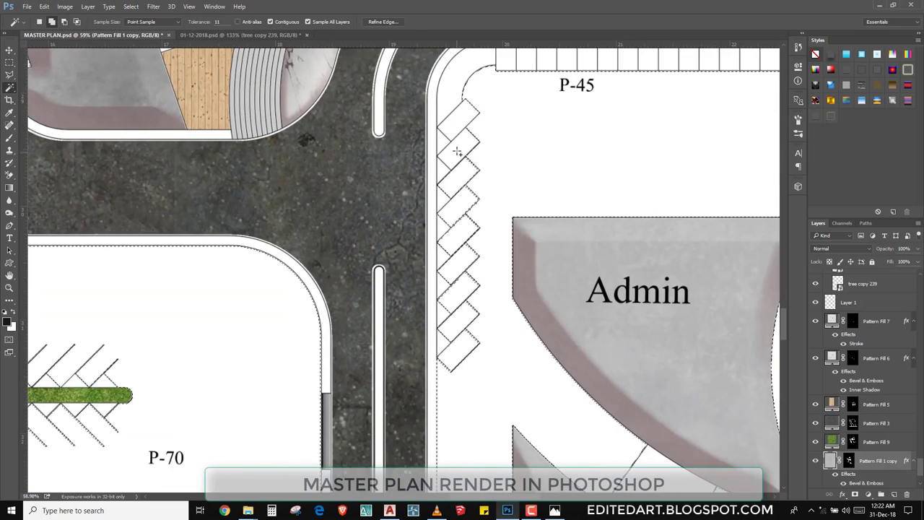
scroll(404, 217, "up", 3)
scroll(363, 182, "right", 4)
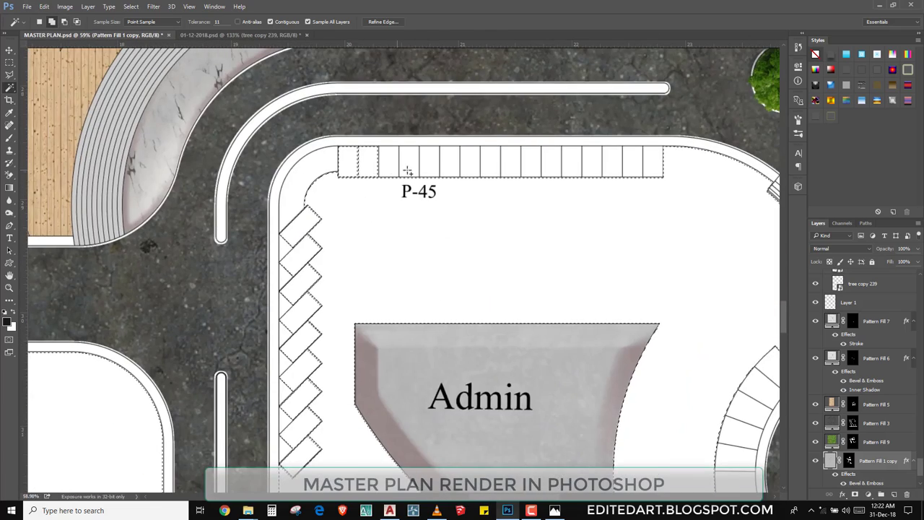
left_click(389, 166, "shift")
left_click(408, 166, "shift")
left_click(429, 166, "shift")
left_click(449, 166, "shift")
left_click(497, 169, "shift")
left_click(512, 171, "shift")
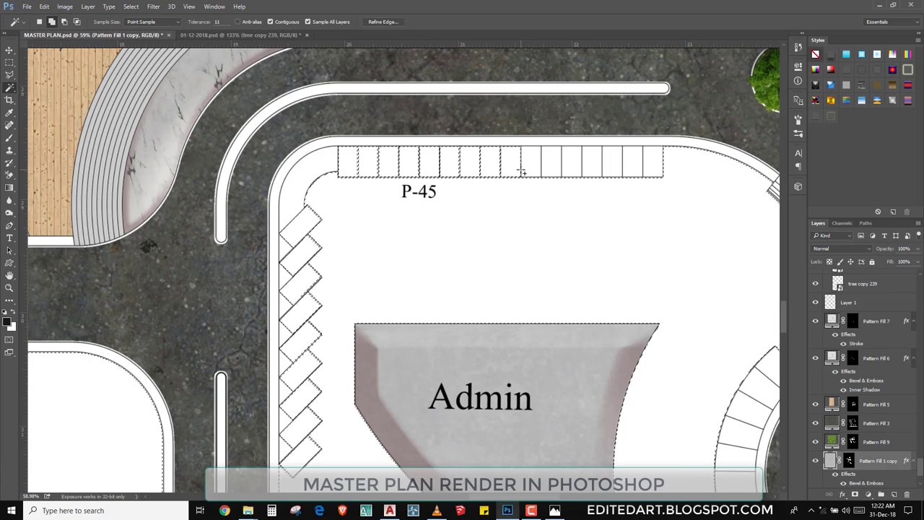
left_click(530, 172, "shift")
left_click(551, 172, "shift")
left_click(570, 172, "shift")
left_click(590, 172, "shift")
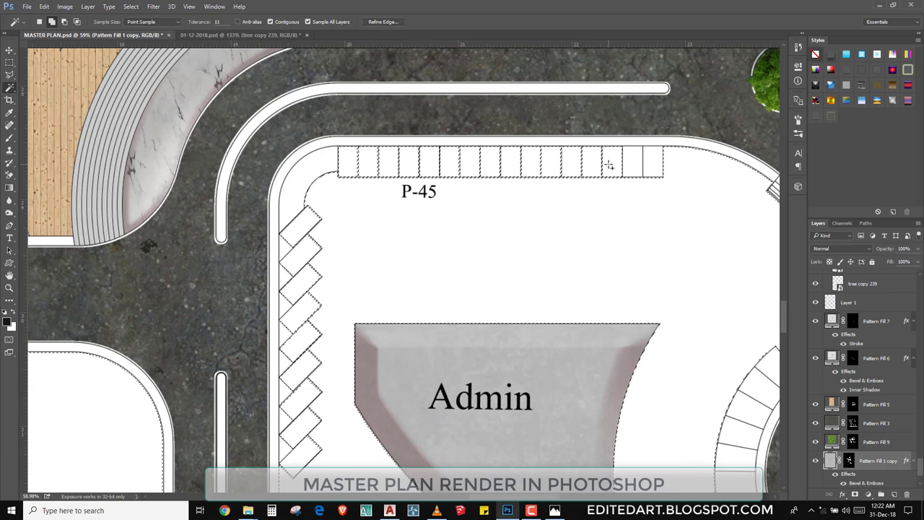
- Add the roundabout's lower and left ring of tiles to the selection
scroll(557, 231, "down", 1)
scroll(556, 233, "down", 2)
scroll(605, 286, "down", 1)
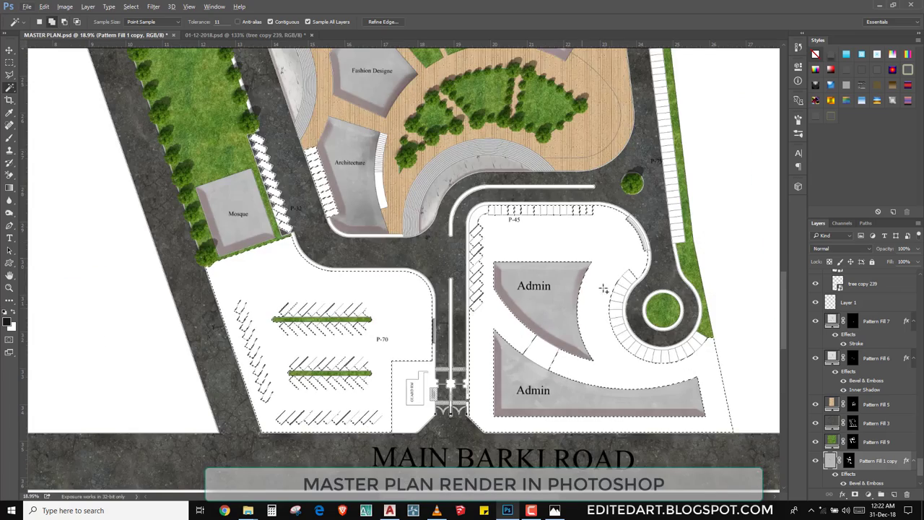
scroll(671, 332, "up", 3)
scroll(694, 325, "up", 2)
left_click(634, 369, "shift")
left_click(614, 381, "shift")
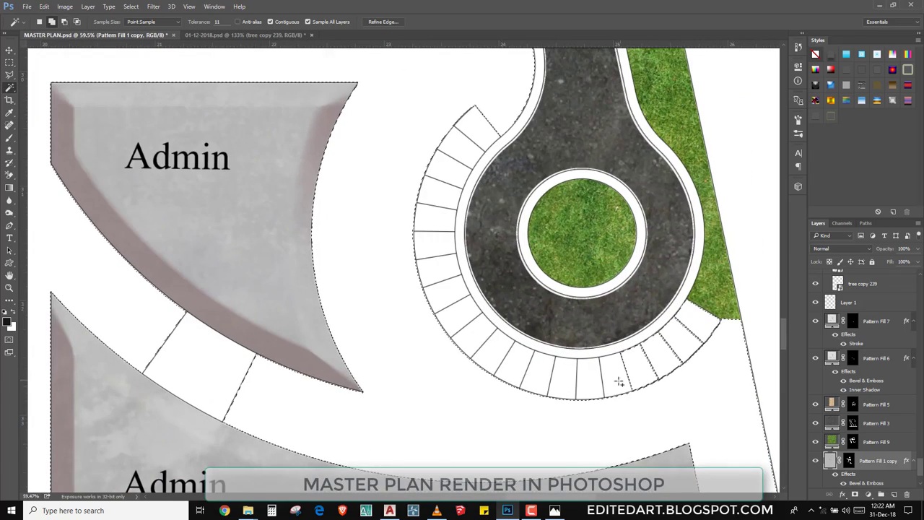
left_click(570, 386, "shift")
left_click(535, 379, "shift")
left_click(498, 358, "shift")
left_click(470, 337, "shift")
left_click(452, 299, "shift")
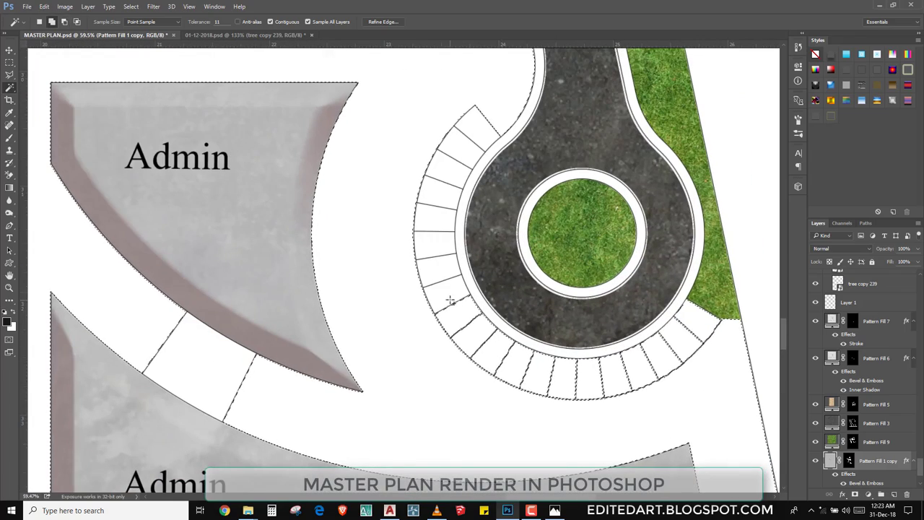
left_click(439, 273, "shift")
left_click(431, 248, "shift")
left_click(436, 195, "shift")
left_click(448, 173, "shift")
left_click(467, 156, "shift")
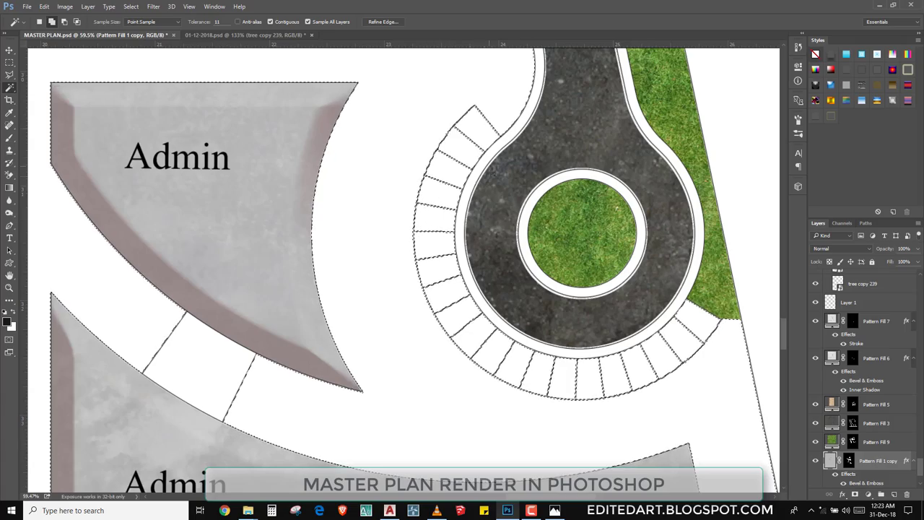
scroll(468, 156, "down", 3)
scroll(405, 202, "down", 2)
scroll(359, 249, "down", 1)
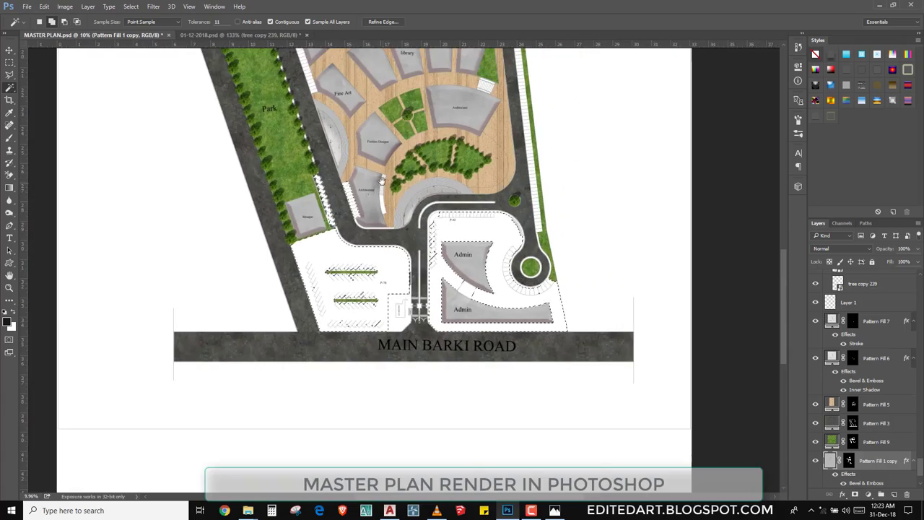
- Add another walkway stripe near the Boys Hostel to the selection
scroll(382, 180, "up", 2)
scroll(387, 216, "up", 2)
scroll(390, 246, "up", 2)
scroll(394, 269, "up", 2)
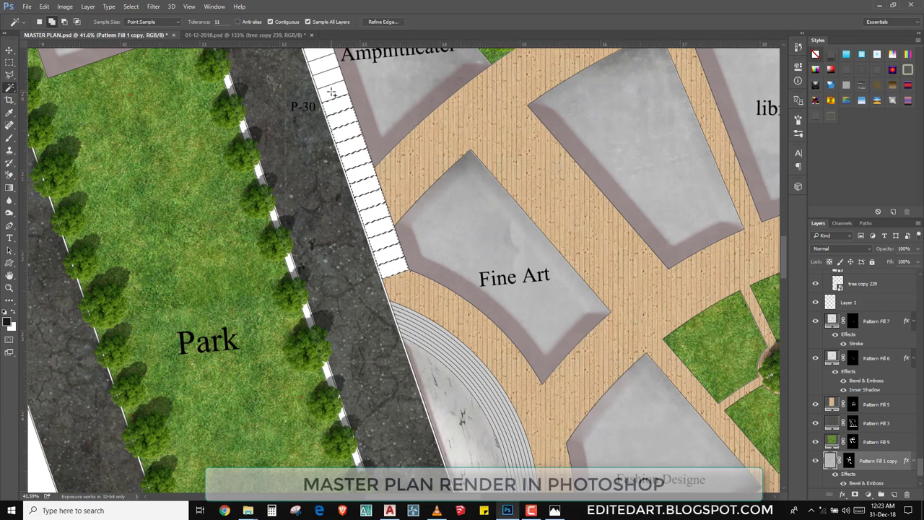
left_click_drag(332, 92, 463, 334)
scroll(463, 335, "up", 2)
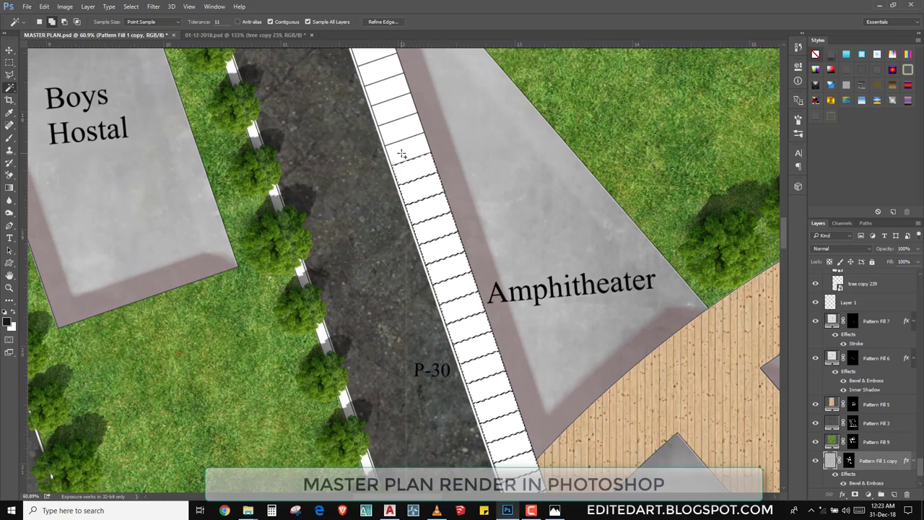
left_click(395, 124, "shift")
- Pan past the cafe, Auditorium and trees down to the P-73 parking strip
left_click_drag(379, 95, 457, 343)
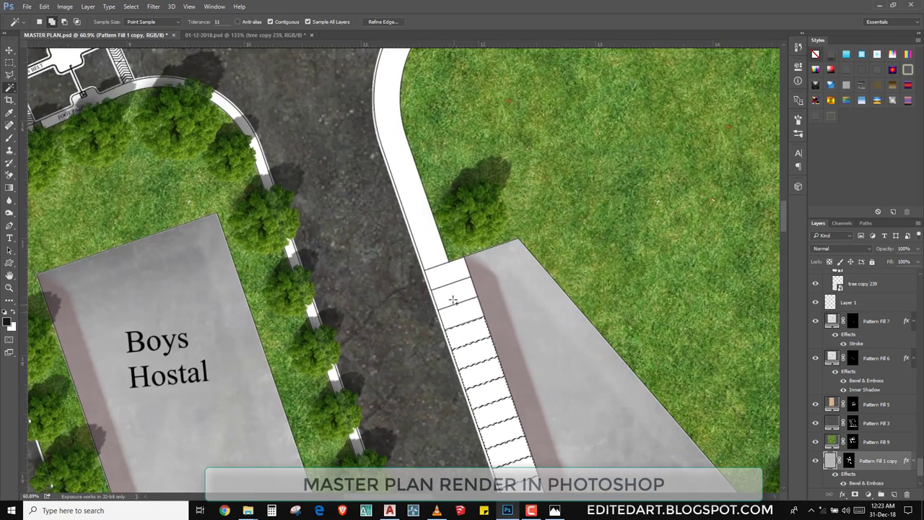
scroll(461, 326, "down", 2)
left_click_drag(555, 99, 443, 283)
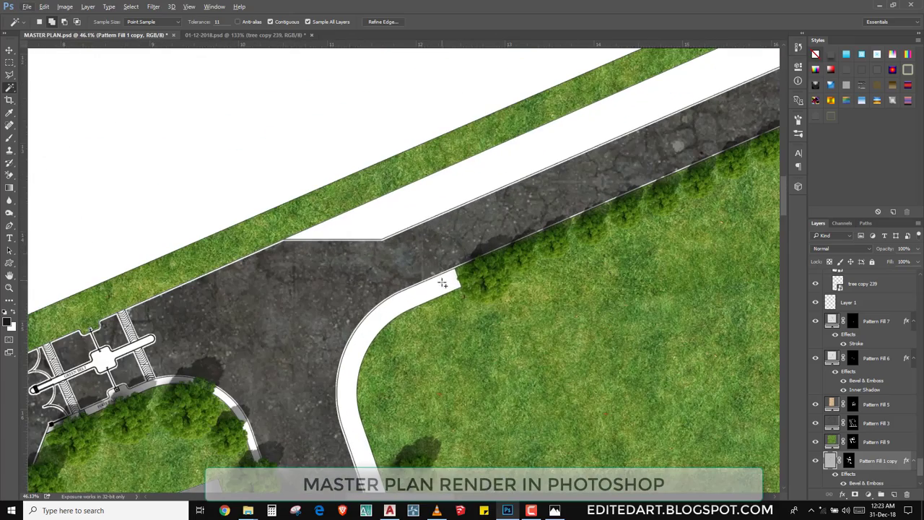
scroll(376, 288, "down", 3)
scroll(433, 325, "down", 1)
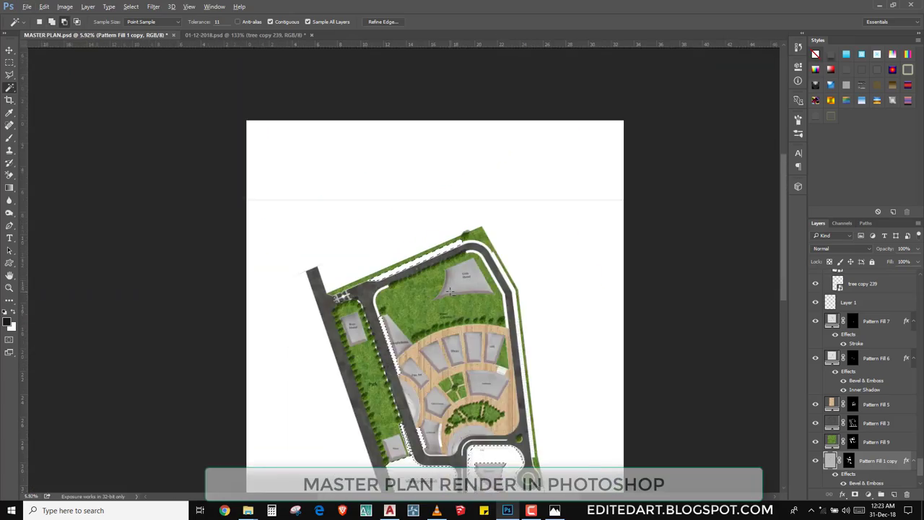
scroll(506, 376, "up", 1)
scroll(582, 419, "up", 1)
scroll(582, 419, "up", 2)
scroll(576, 318, "up", 1)
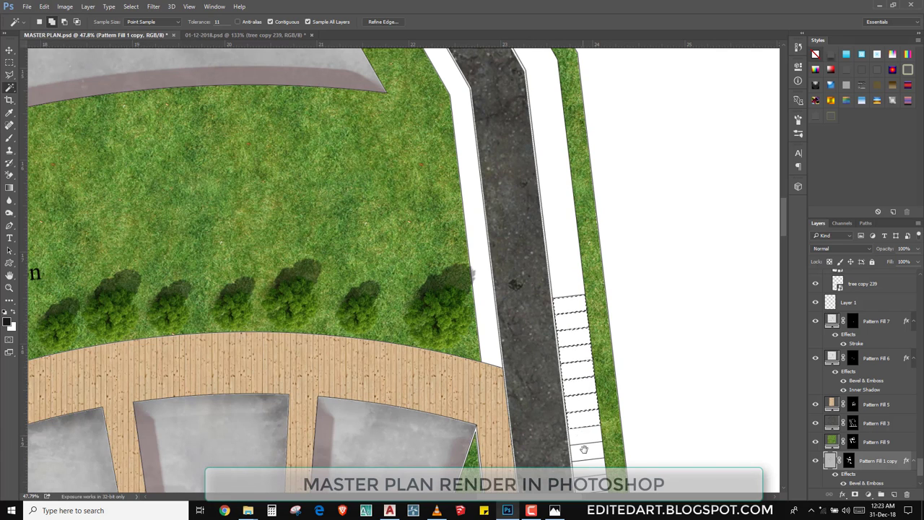
left_click_drag(583, 450, 533, 272)
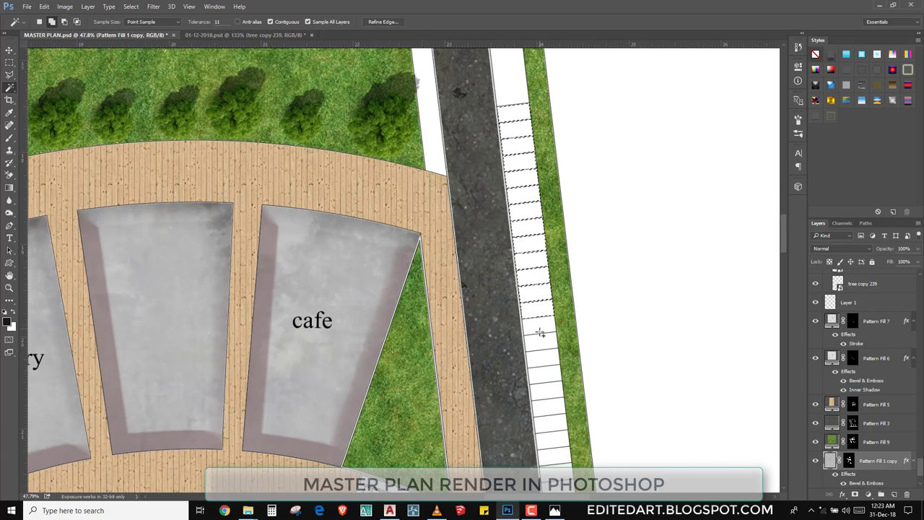
left_click_drag(548, 406, 529, 215)
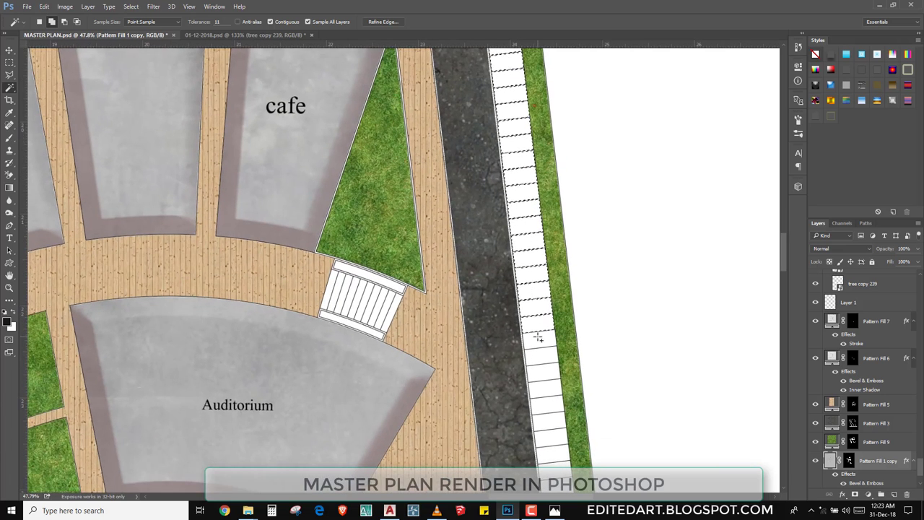
left_click_drag(538, 339, 484, 204)
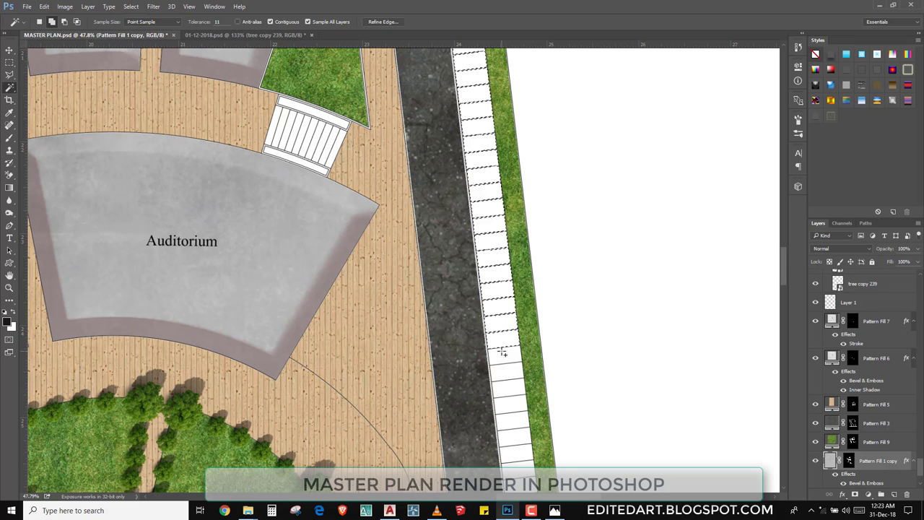
left_click_drag(504, 351, 471, 165)
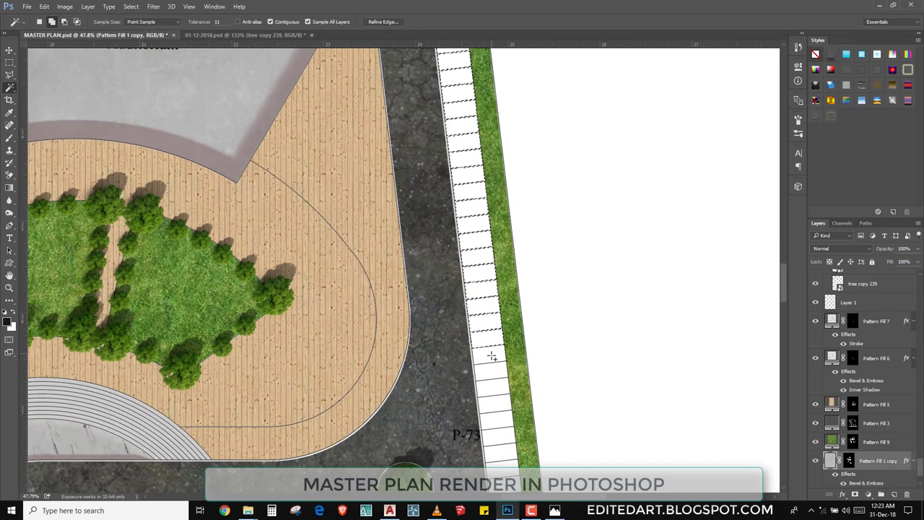
left_click_drag(491, 405, 453, 248)
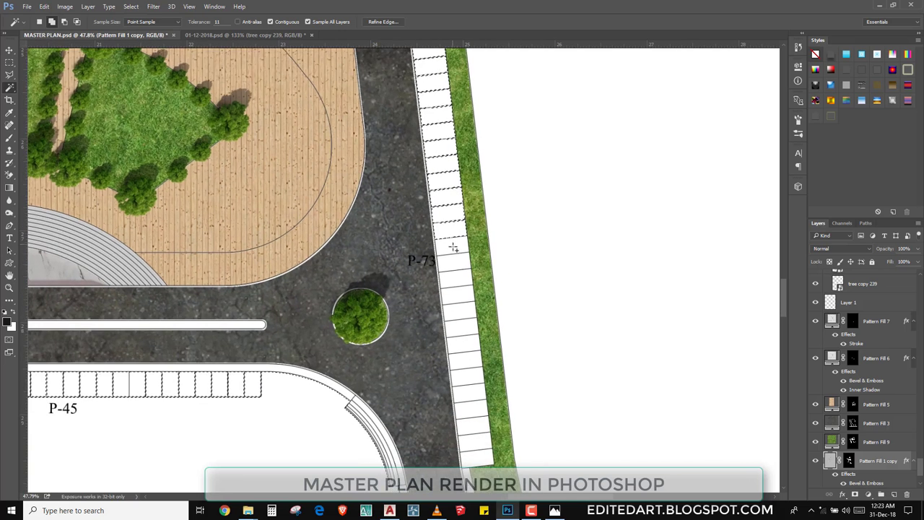
- Add the seven P-73 parking stalls to the selection and zoom out over the plan
left_click(458, 296, "shift")
left_click(461, 321, "shift")
left_click(463, 350, "shift")
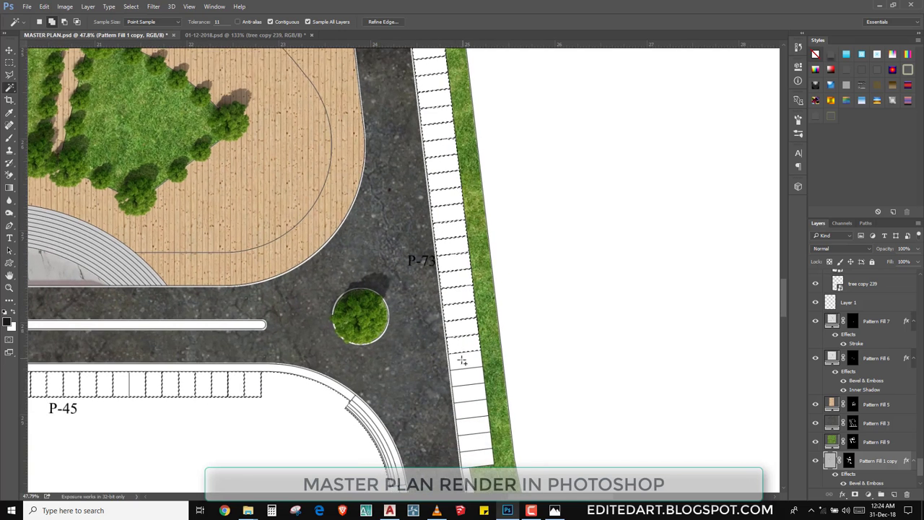
left_click(468, 376, "shift")
left_click(470, 411, "shift")
left_click(475, 439, "shift")
left_click(478, 458, "shift")
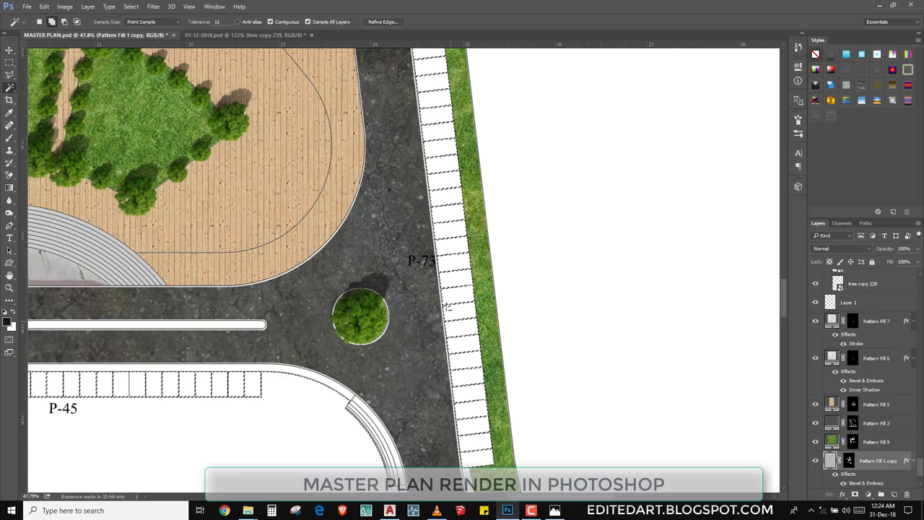
scroll(459, 249, "down", 2)
scroll(459, 249, "down", 1)
scroll(466, 256, "down", 1)
- Zoom around the rendered plan, then bring up the asphalt texture search window
scroll(473, 264, "down", 1)
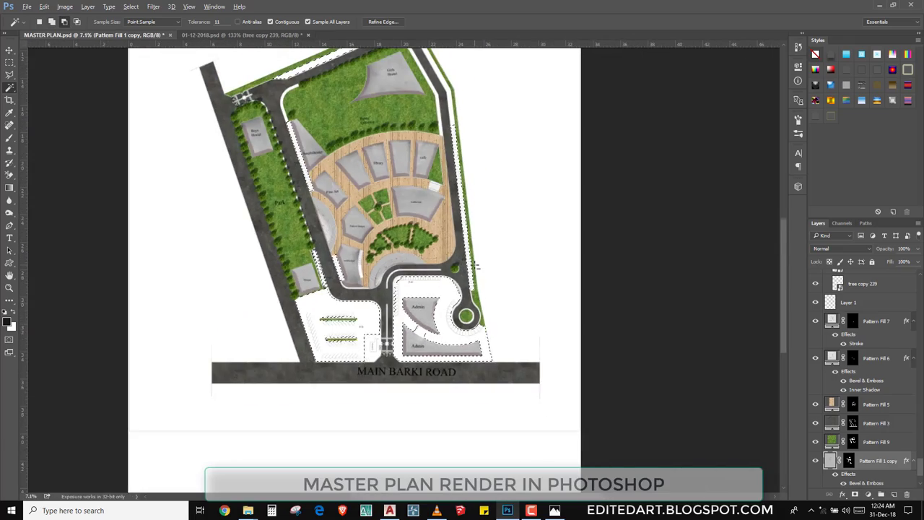
scroll(367, 74, "up", 2)
scroll(368, 74, "up", 1)
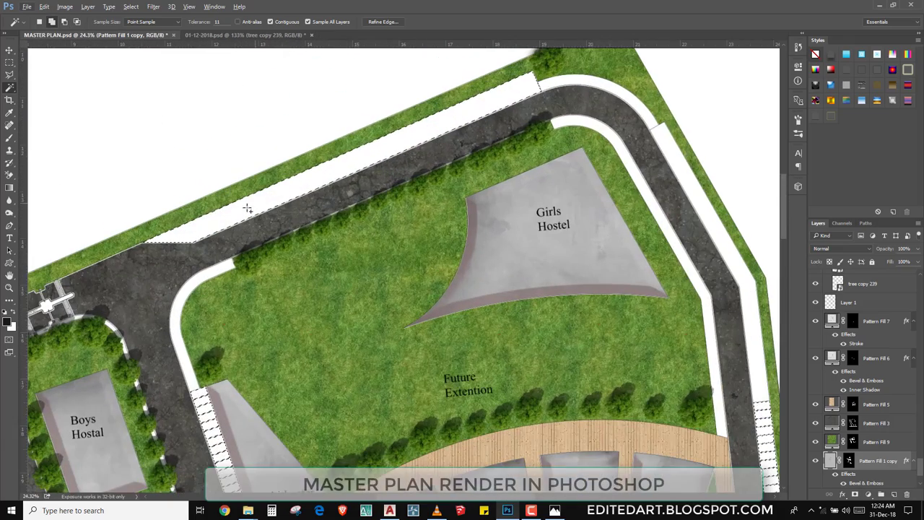
scroll(547, 212, "down", 1)
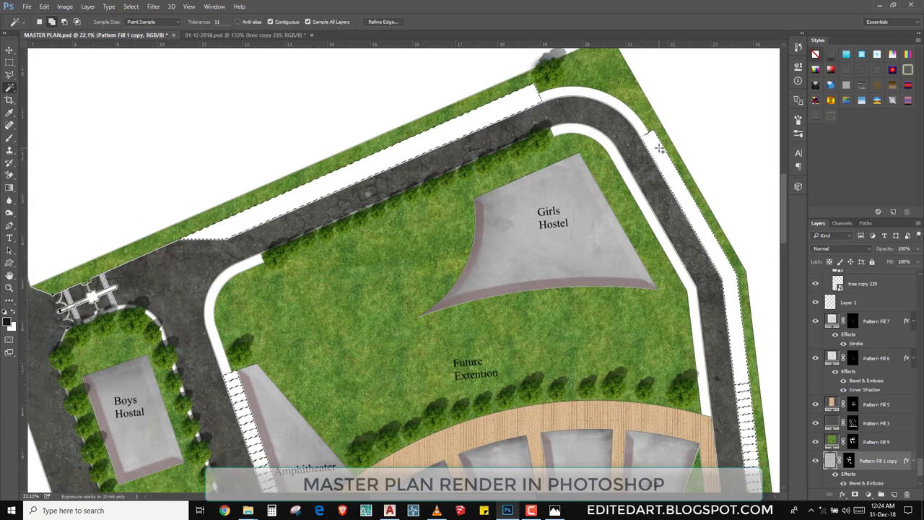
scroll(458, 181, "down", 1)
scroll(463, 178, "down", 2)
scroll(463, 178, "down", 3)
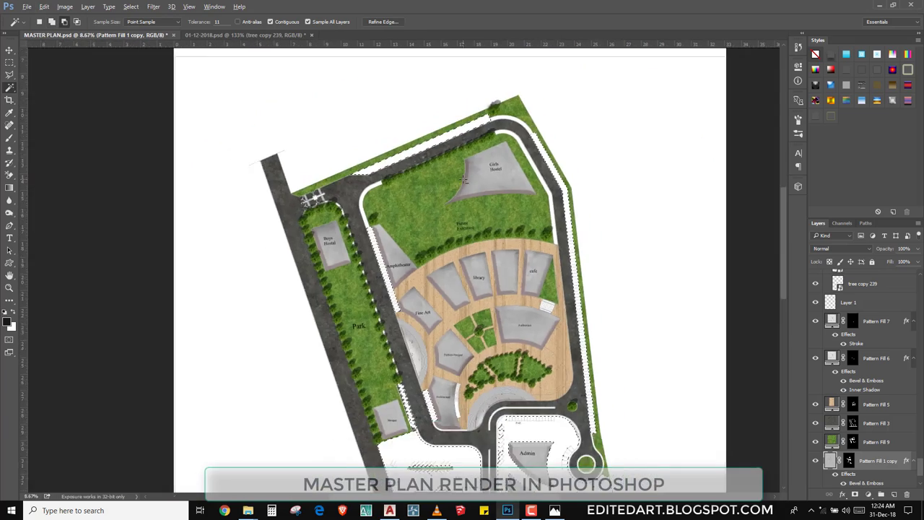
scroll(538, 420, "up", 3)
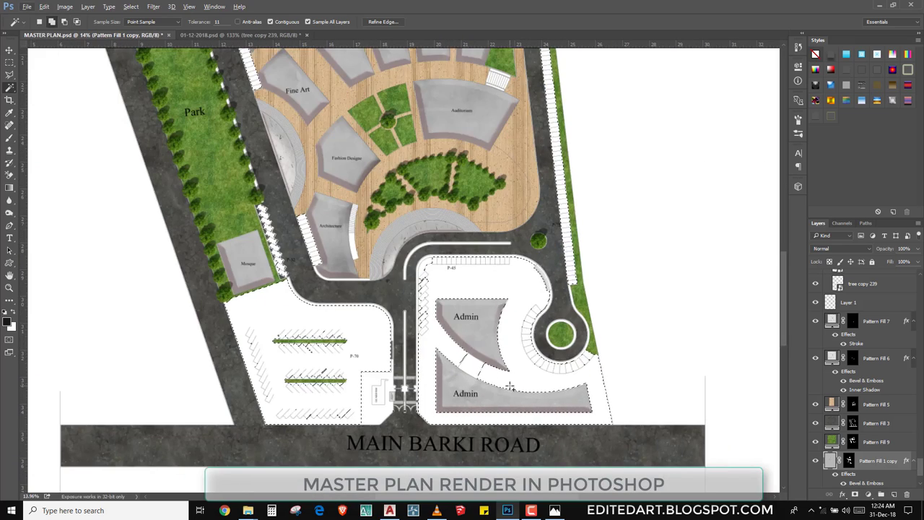
scroll(510, 388, "down", 2)
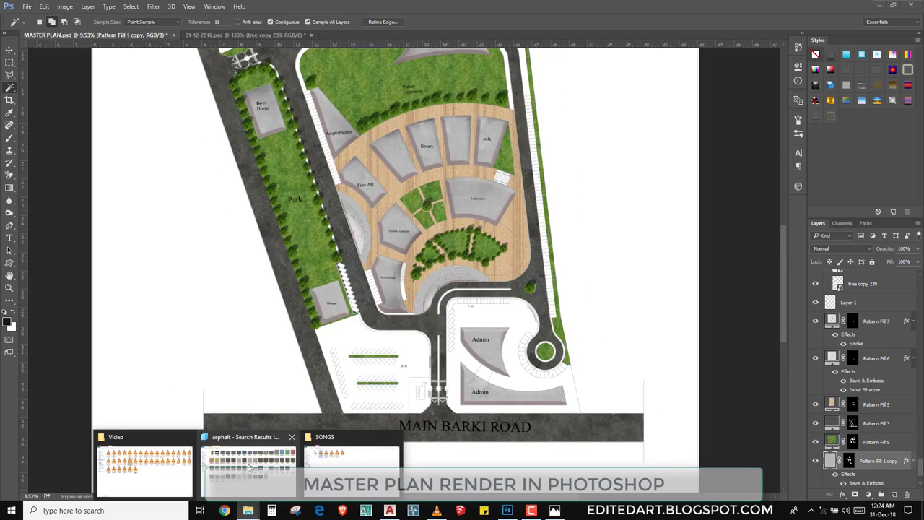
left_click(251, 470)
- Search the Hd textures and patterns folder for 'pa' instead of the asphalt query
key("BackSpace")
type("TOUG")
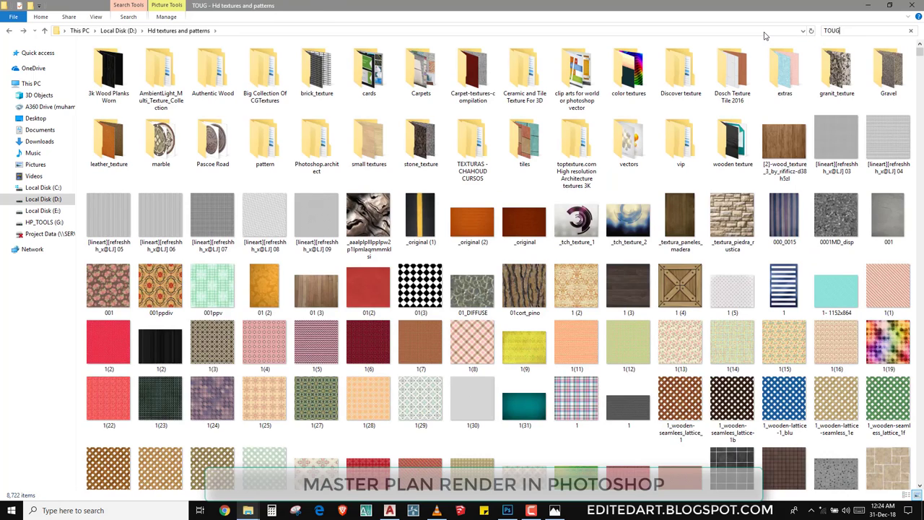
type("H")
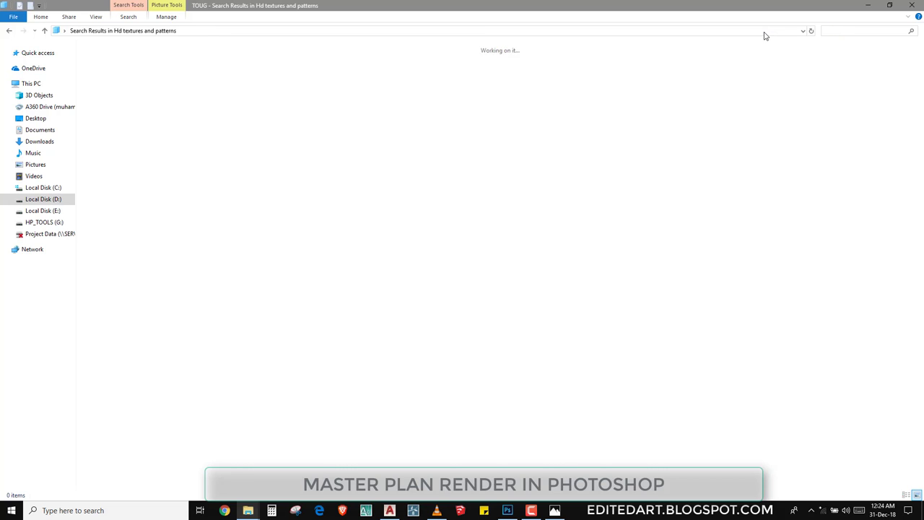
type("pav")
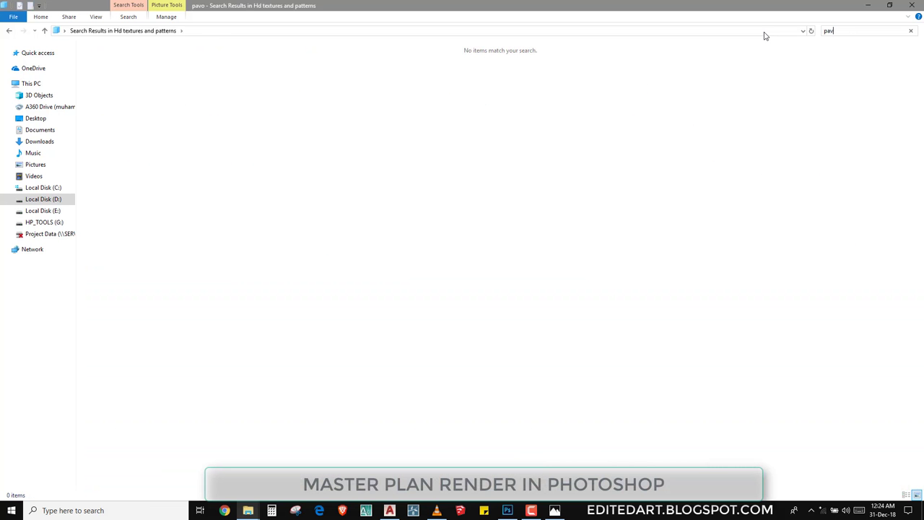
key("BackSpace")
key("BackSpace")
key("BackSpace")
type("p")
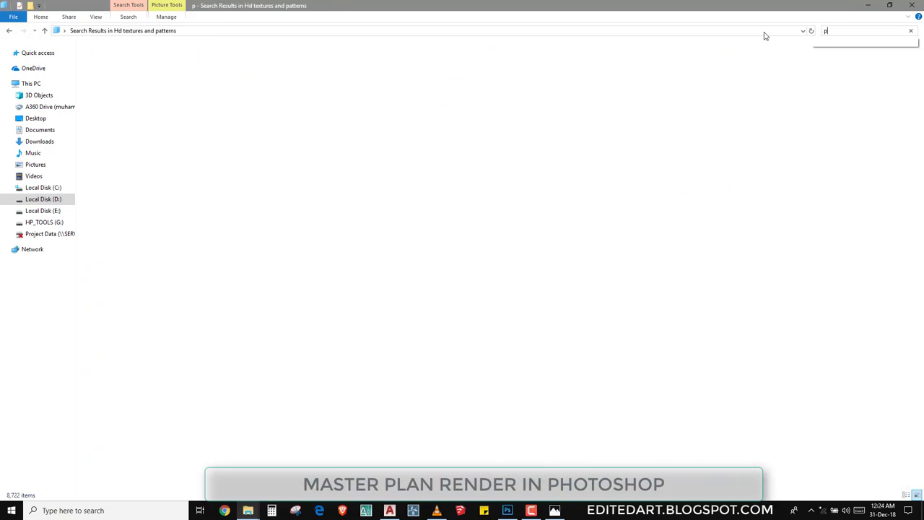
type("a")
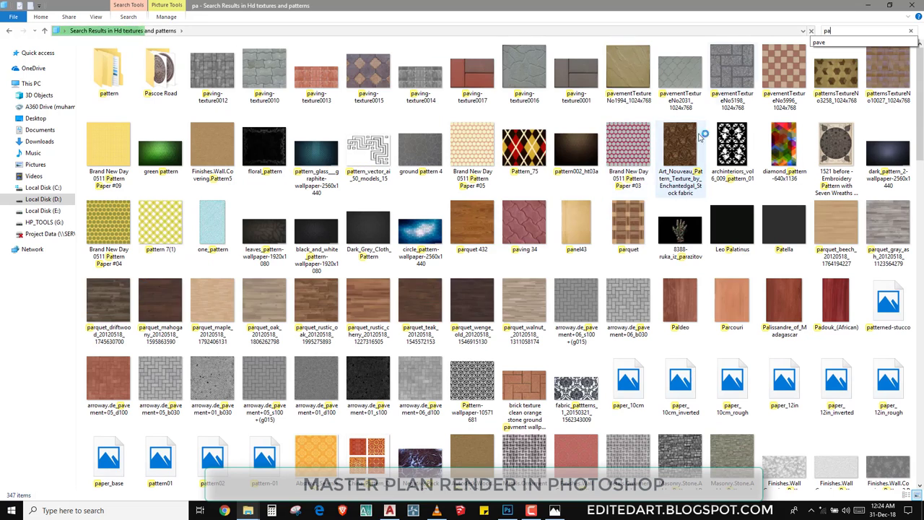
- Preview the Texturewarrior, arroway herringbone and s100 paving textures at full size
mouse_move(167, 408)
left_mouse_down()
mouse_move(194, 422)
mouse_move(546, 482)
left_mouse_up()
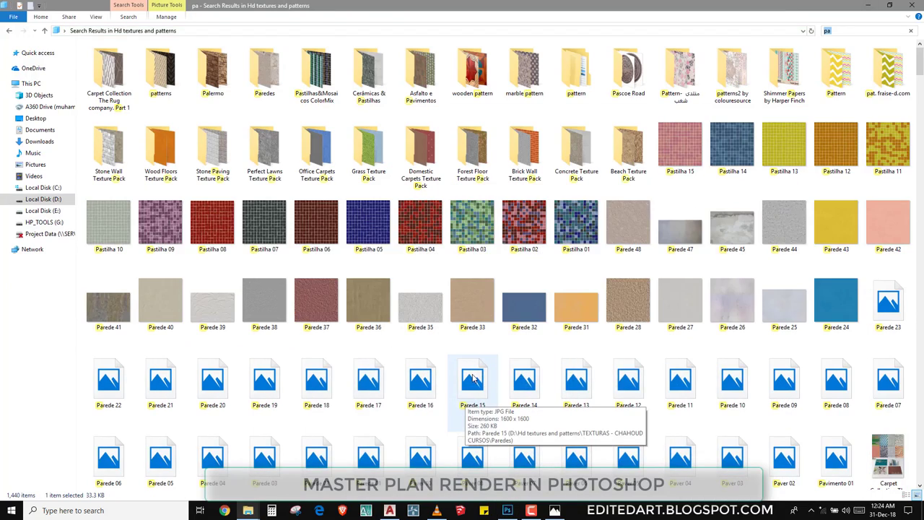
left_click(473, 377)
scroll(474, 377, "down", 3)
scroll(475, 372, "down", 5)
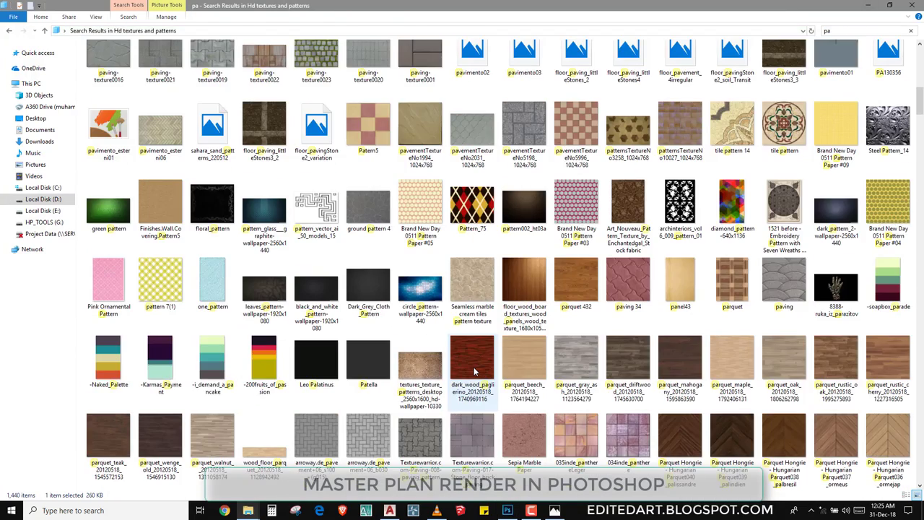
left_click(421, 446)
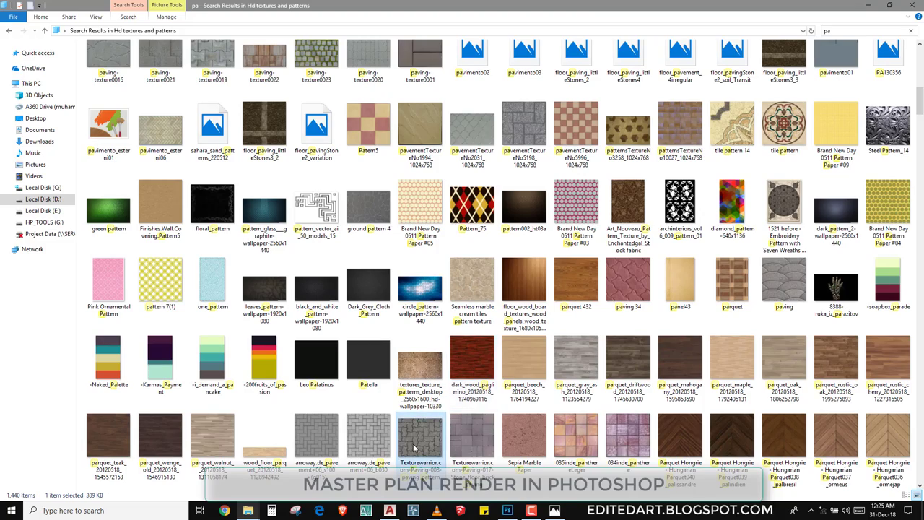
double_click(414, 445)
key("alt+F4")
double_click(365, 444)
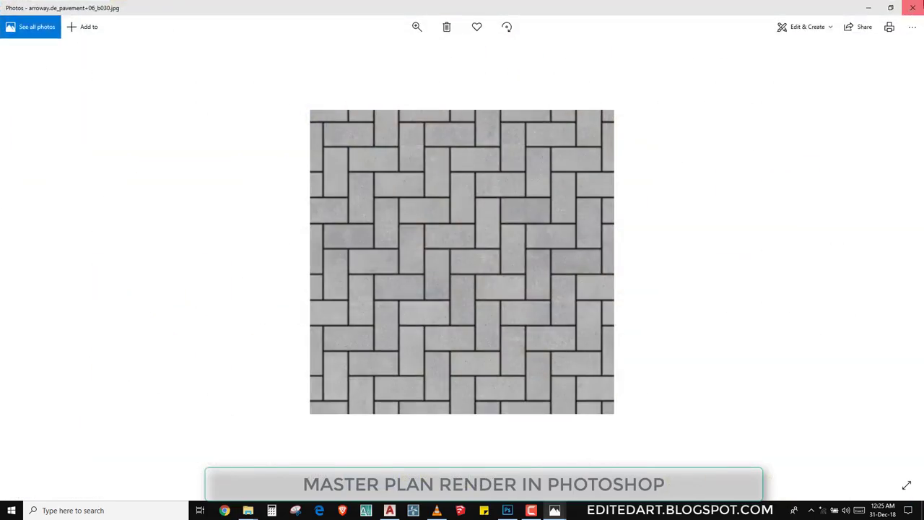
key("alt+F4")
double_click(316, 444)
key("alt+F4")
- Scroll through the results and select the stone_paving_05_bump texture
scroll(611, 364, "up", 3)
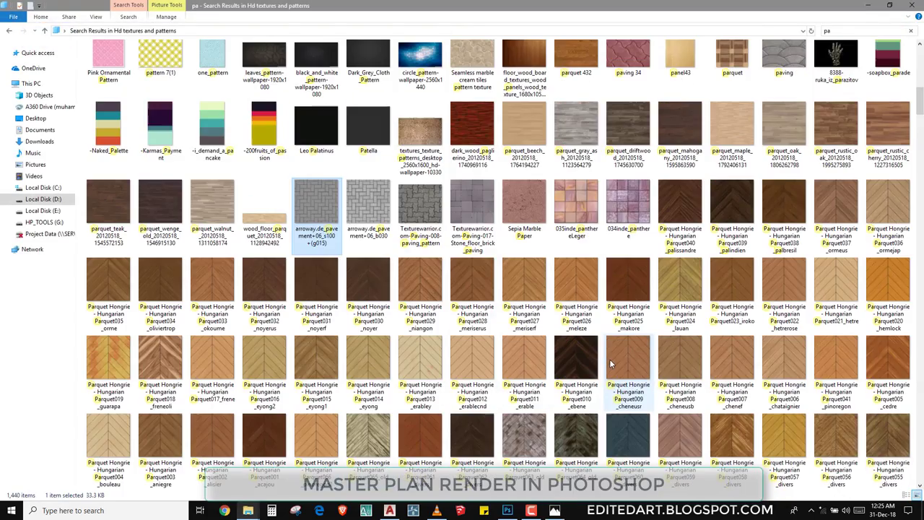
scroll(610, 363, "down", 5)
scroll(611, 363, "down", 5)
scroll(611, 363, "down", 5)
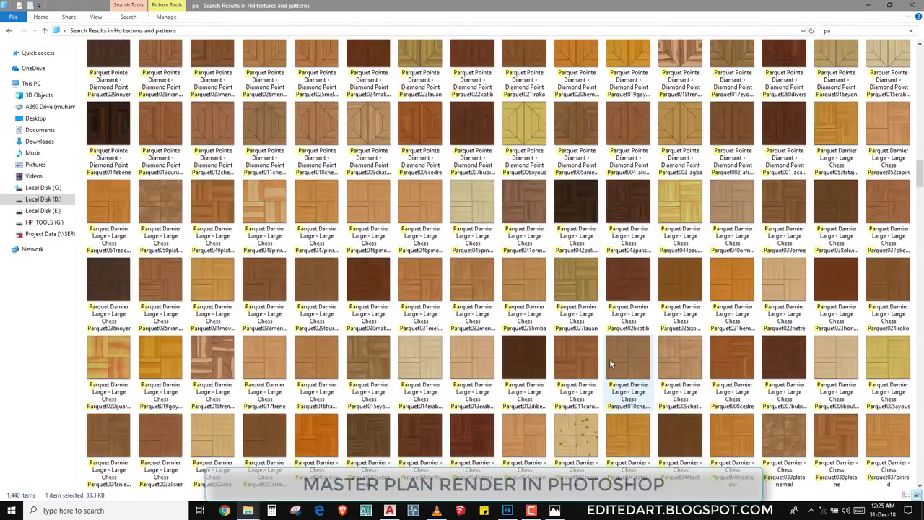
scroll(610, 363, "down", 5)
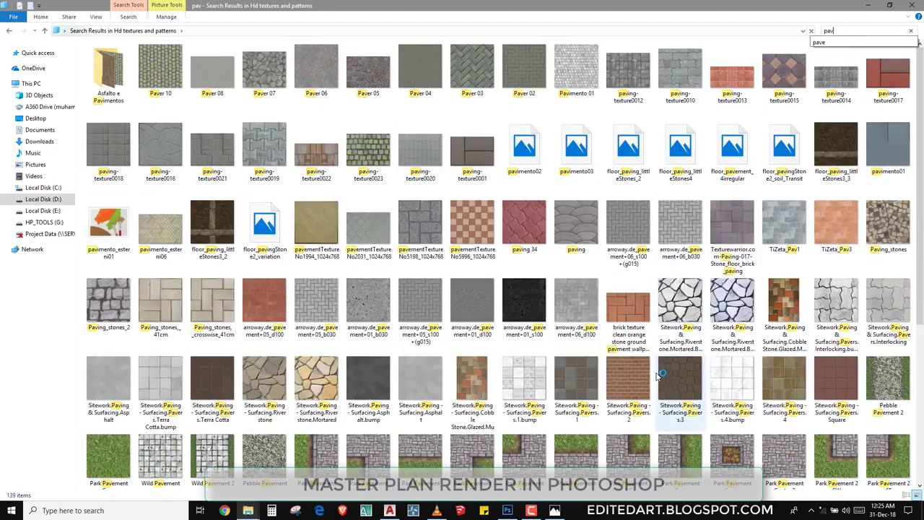
left_click(670, 228)
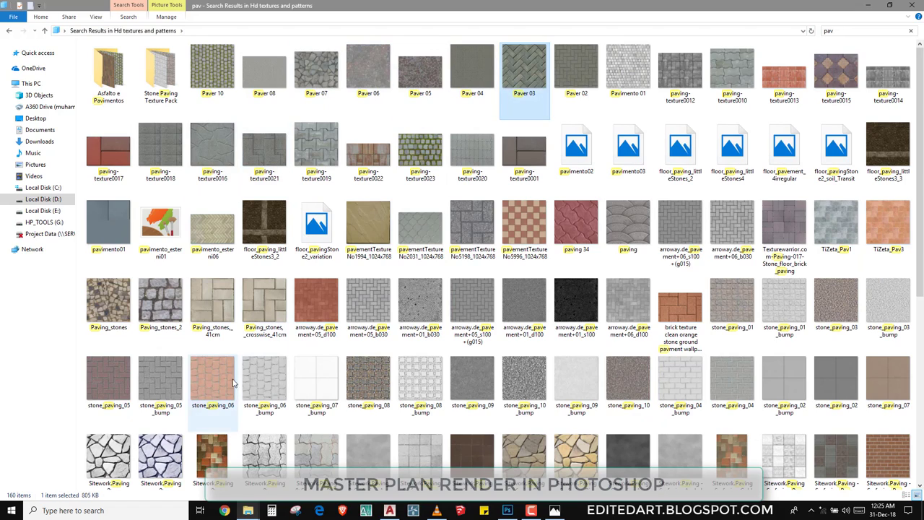
left_click(165, 390)
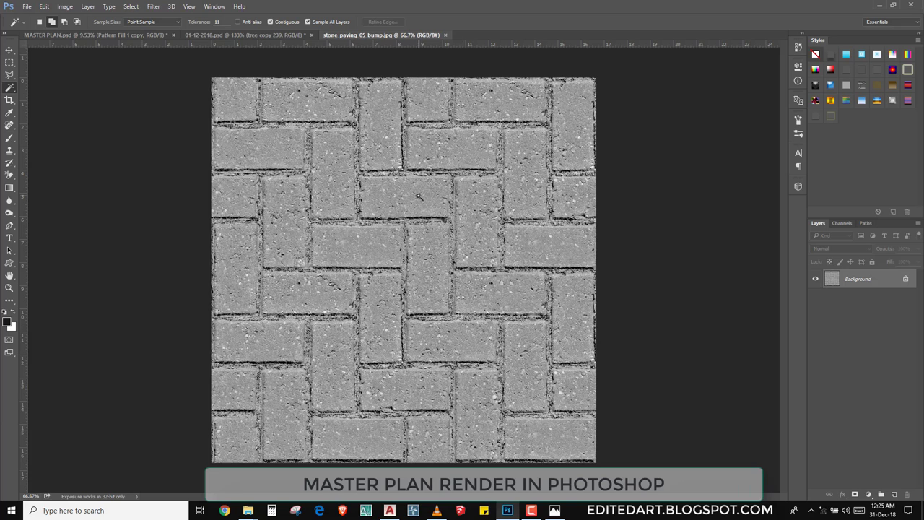
- Create a new document and place the stone paving texture as a small tile with a copy beside it
key("ctrl+n")
key("Return")
left_click(369, 36)
left_click_drag(500, 35, 416, 217)
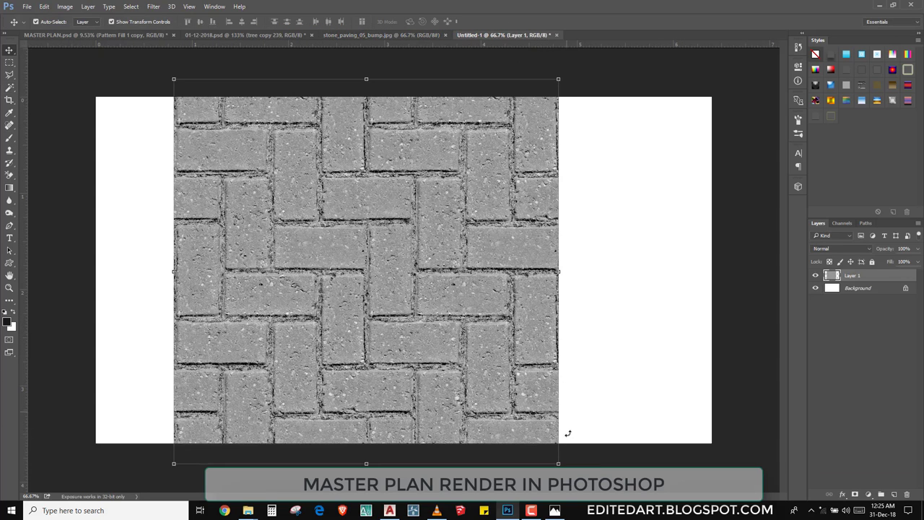
mouse_move(547, 449)
left_mouse_down()
mouse_move(227, 140)
mouse_move(195, 241)
mouse_move(272, 263)
left_mouse_up()
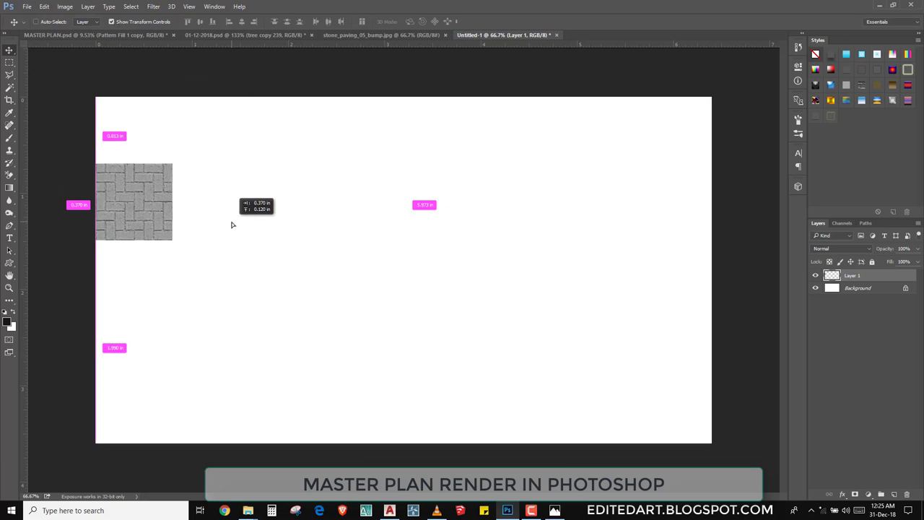
left_click_drag(272, 263, 273, 262)
scroll(272, 262, "up", 5)
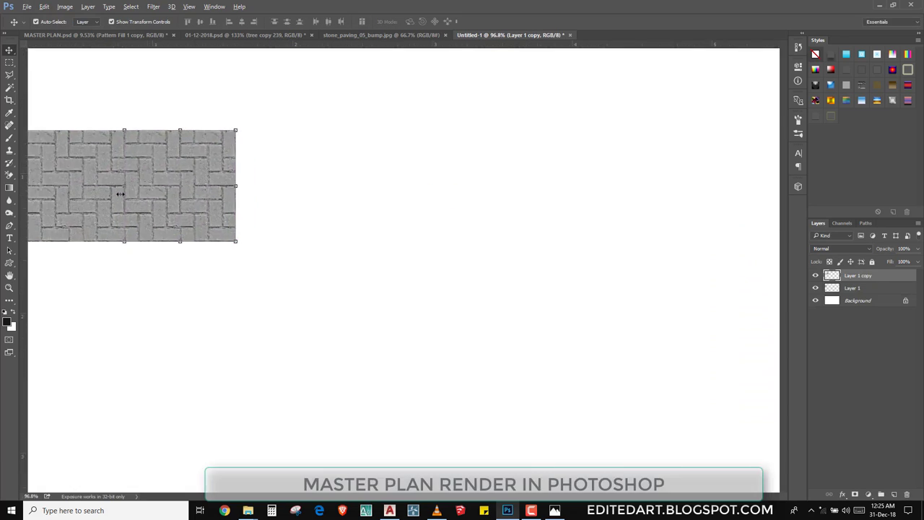
scroll(191, 182, "up", 2)
scroll(213, 195, "up", 2)
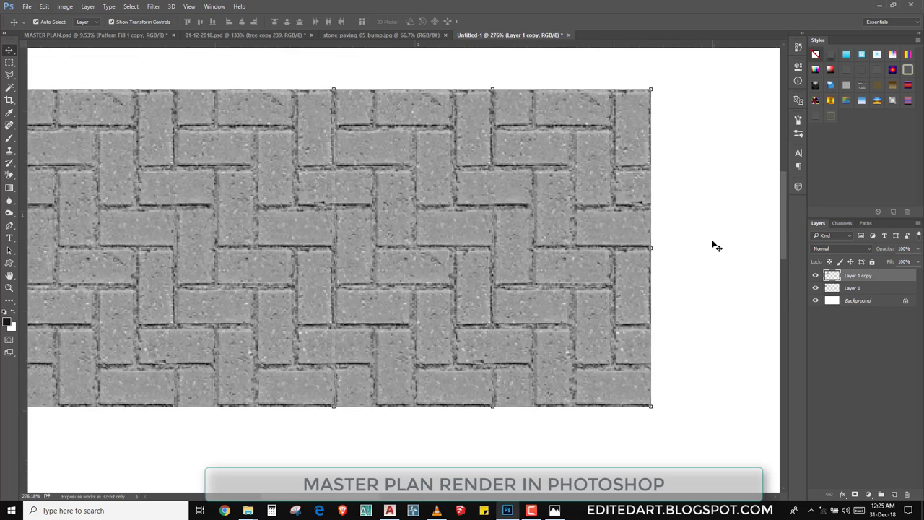
scroll(544, 227, "down", 3)
scroll(508, 219, "up", 3)
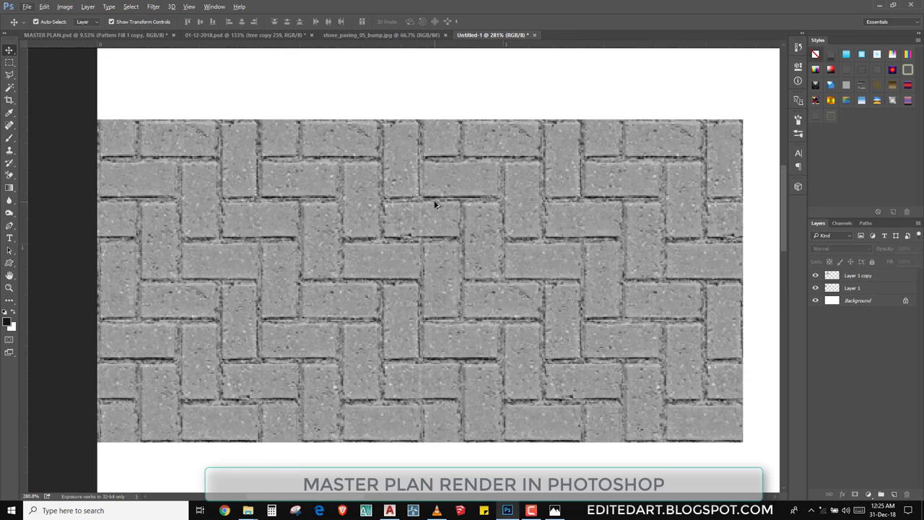
scroll(468, 237, "down", 3)
- Duplicate the tiles downward and to the right into one continuous herringbone block
key("ctrl+alt+a")
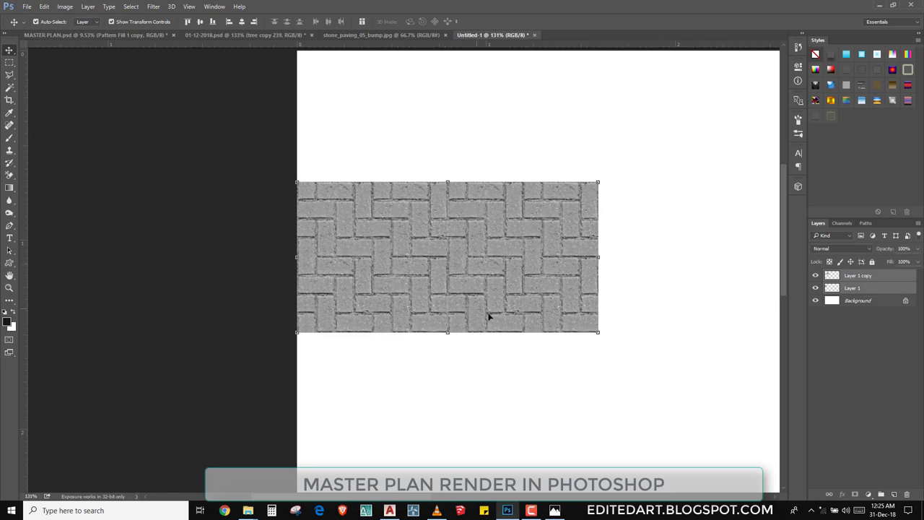
left_click_drag(661, 189, 660, 333)
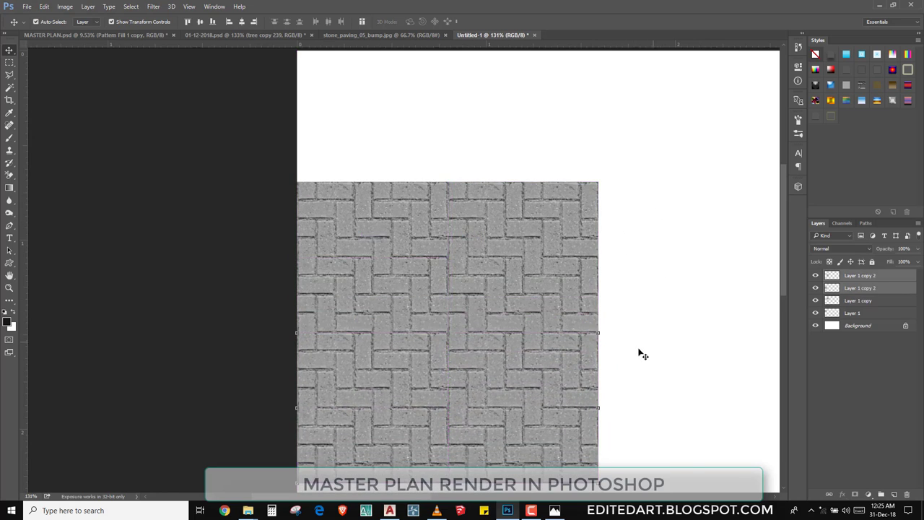
scroll(640, 355, "down", 3)
left_click_drag(608, 206, 606, 344)
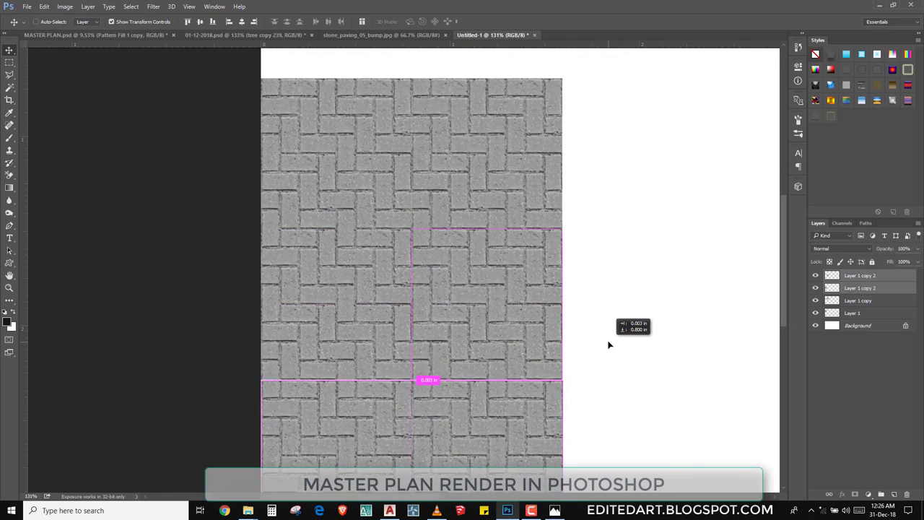
scroll(550, 309, "down", 1)
scroll(550, 309, "down", 3)
key("ctrl+alt+a")
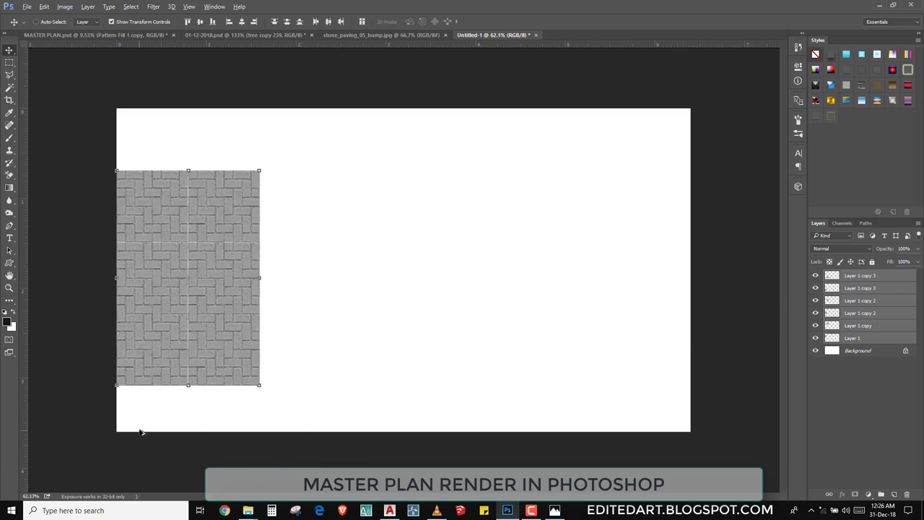
left_click_drag(140, 432, 283, 433)
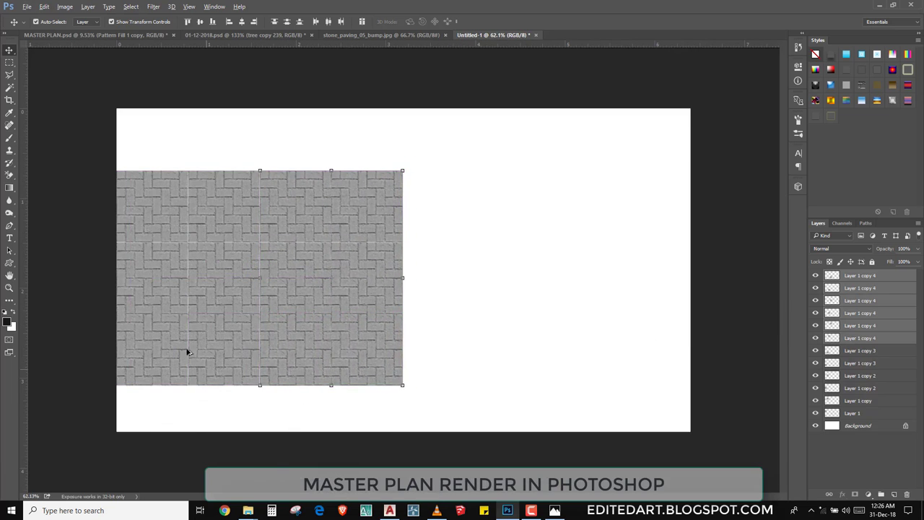
scroll(186, 353, "up", 2)
scroll(297, 246, "down", 1)
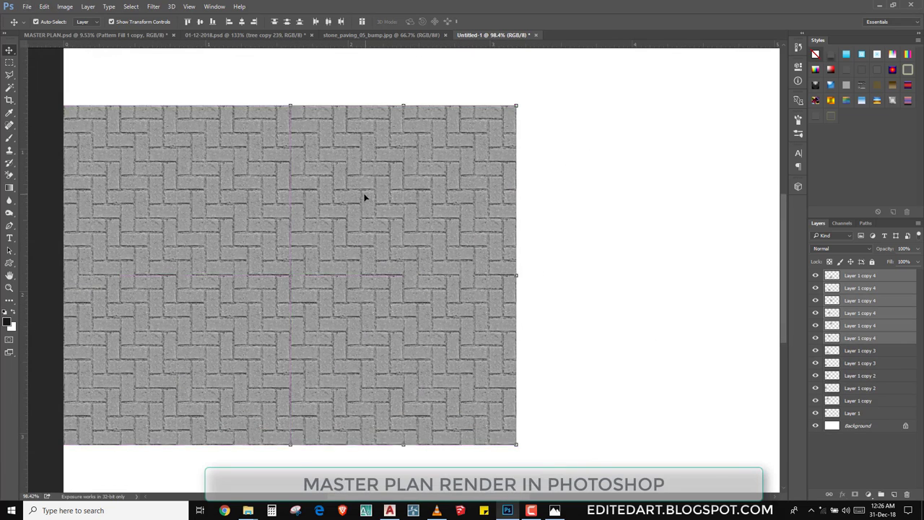
scroll(568, 221, "down", 2)
scroll(487, 232, "up", 1)
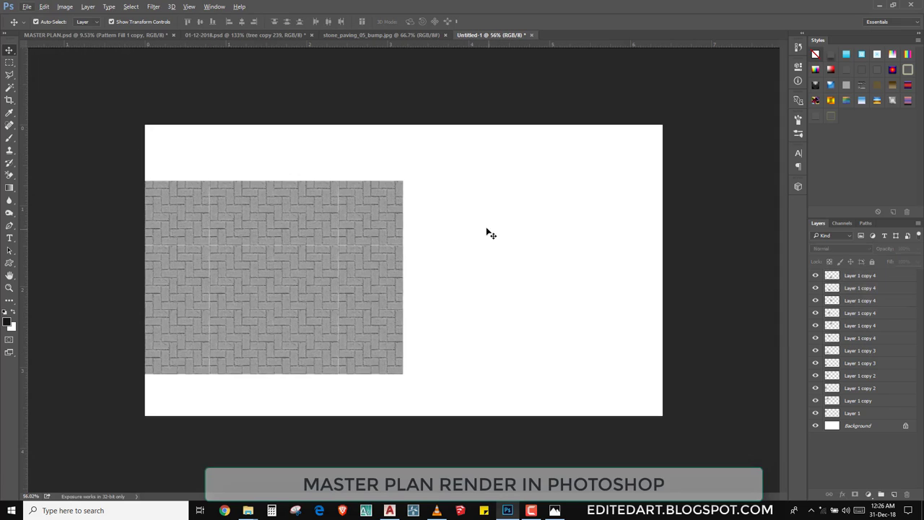
- Select the white background, invert the selection, and crop the canvas to the paving
left_click(9, 86)
left_click(455, 192)
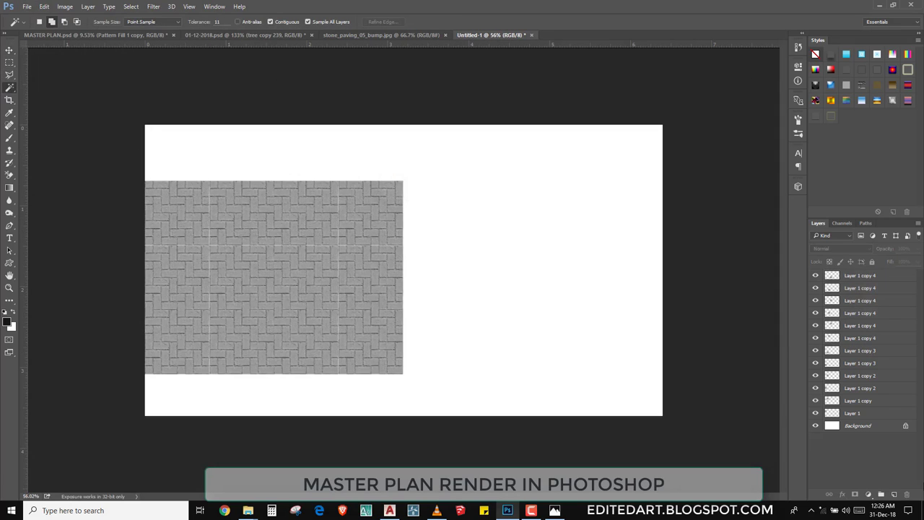
left_click(849, 426)
left_click(423, 263)
left_click(131, 7)
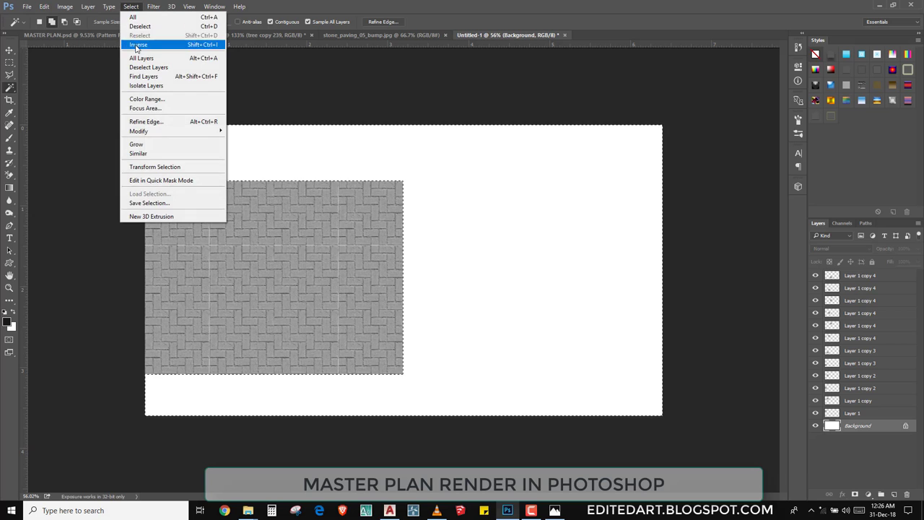
left_click(138, 44)
key("c")
key("Return")
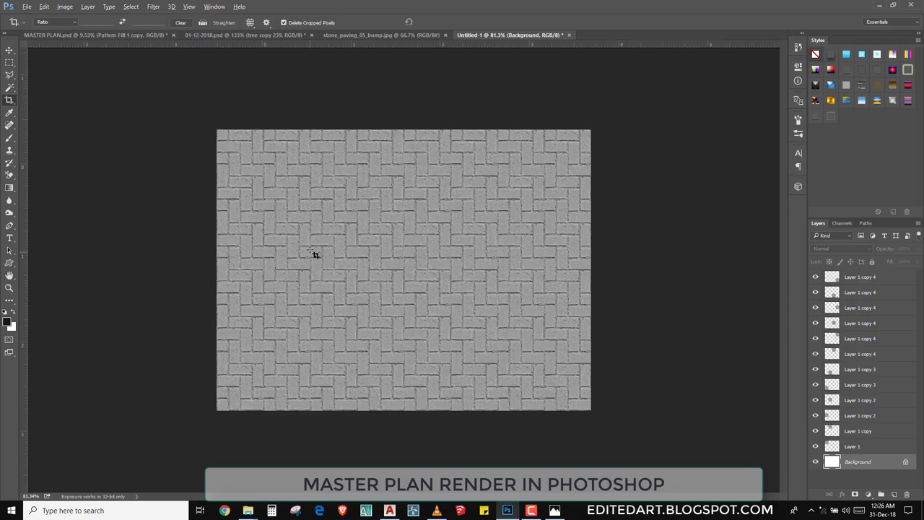
key("ctrl+0")
- Flatten the paving tiles into one Background layer, check it, and close the document
left_click(10, 151)
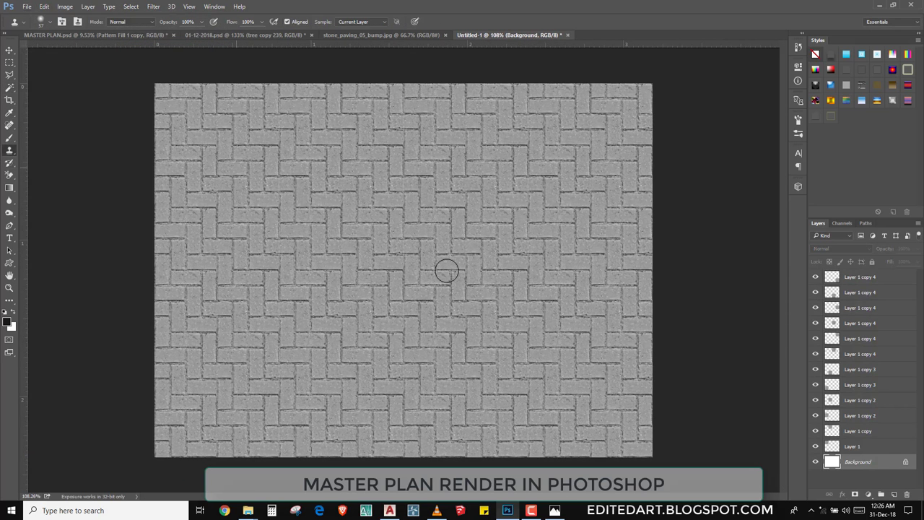
right_click(879, 284)
left_click(827, 371)
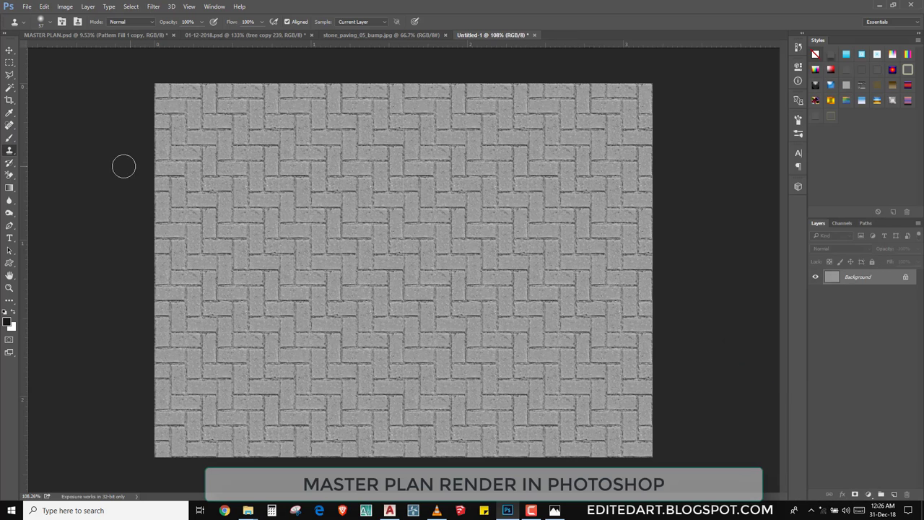
scroll(204, 132, "up", 3)
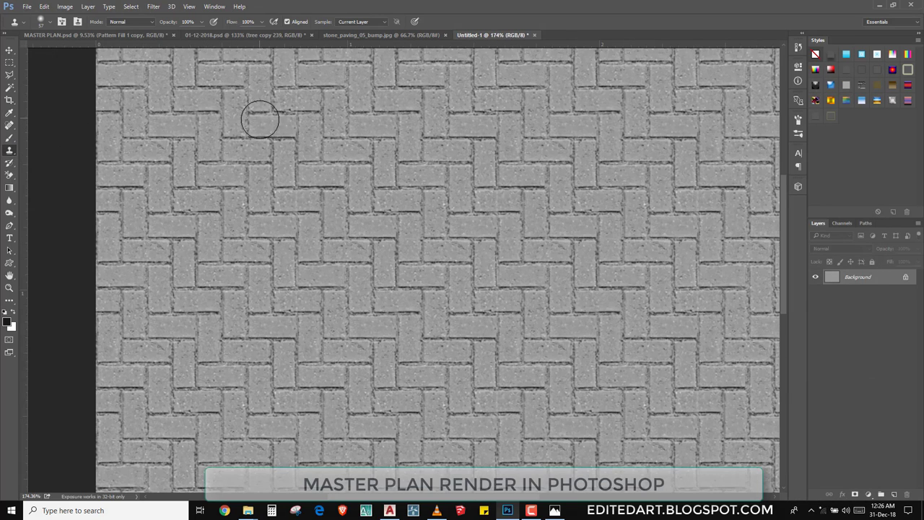
left_click_drag(260, 119, 339, 170)
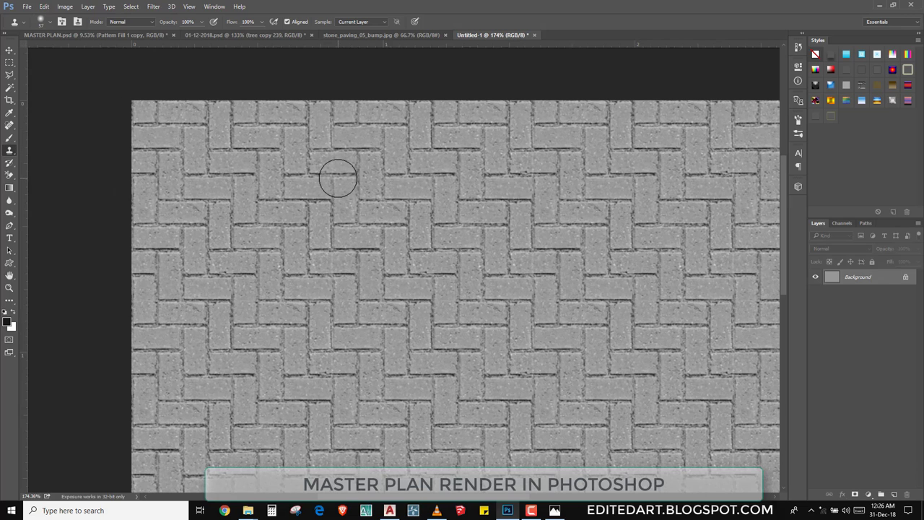
scroll(357, 230, "down", 3)
scroll(421, 279, "down", 2)
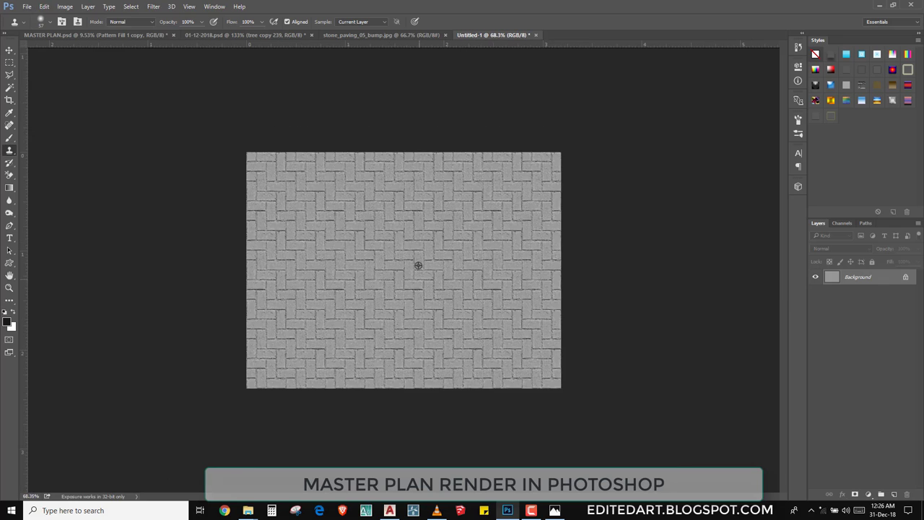
left_click(537, 35)
- Close Untitled-1 and stone_paving_05_bump without saving, keeping the 01-12-2018 document open
left_click(469, 193)
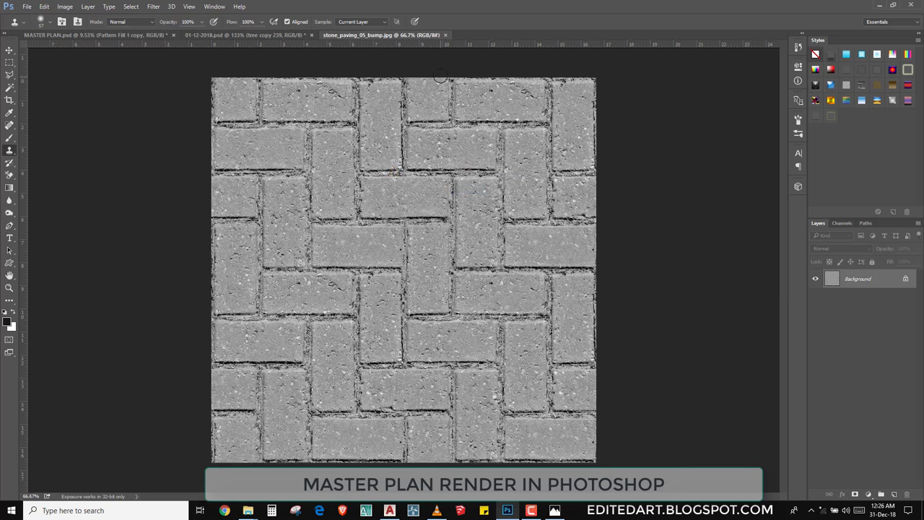
left_click(445, 34)
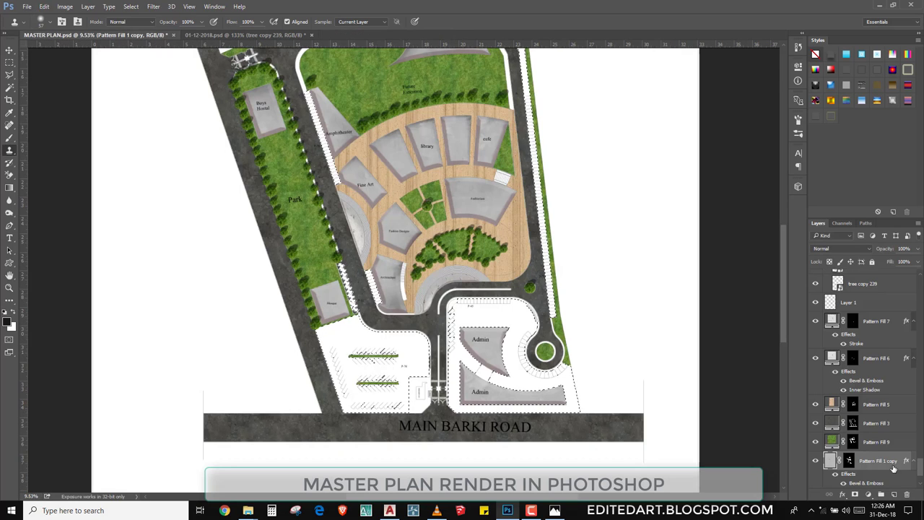
left_click(867, 499)
left_click(251, 41)
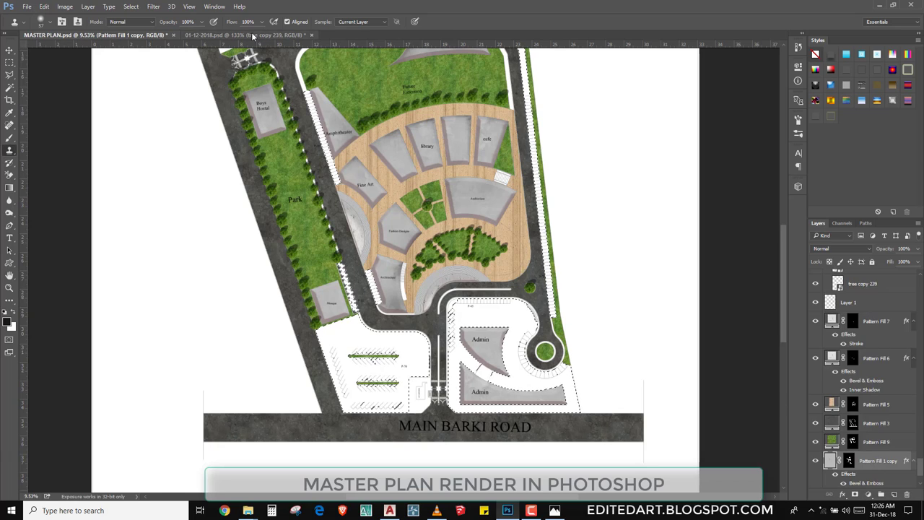
left_click(311, 35)
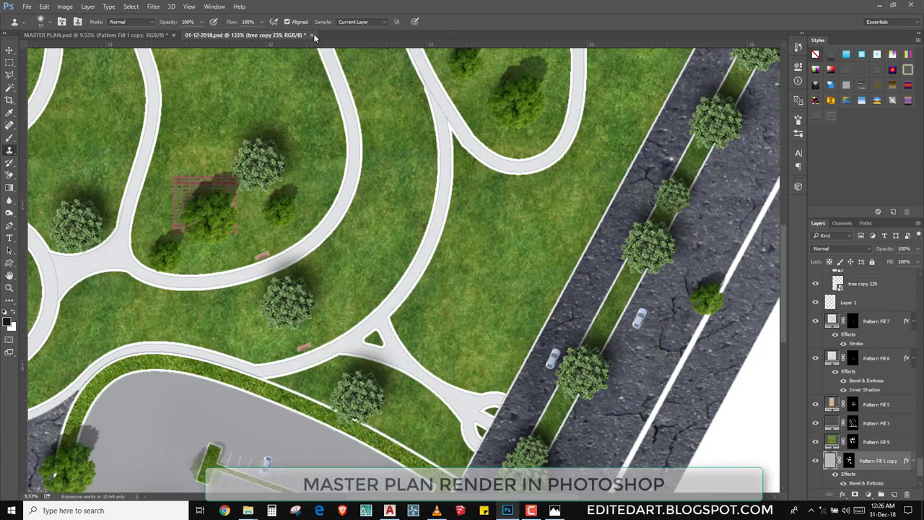
left_click(509, 191)
- Drag the arroway.de_pavement+05_b030 texture from File Explorer into Photoshop
left_click(881, 6)
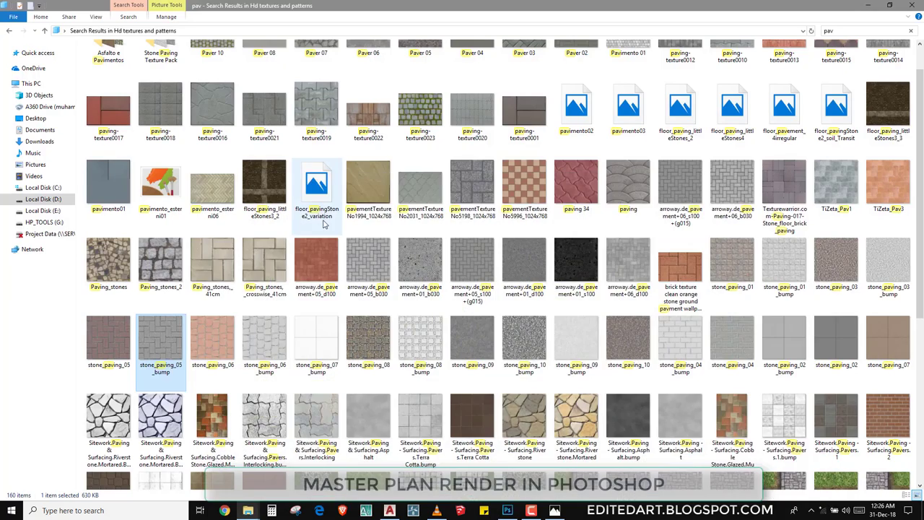
mouse_move(368, 268)
left_mouse_down()
mouse_move(500, 468)
mouse_move(336, 37)
left_mouse_up()
left_click(44, 6)
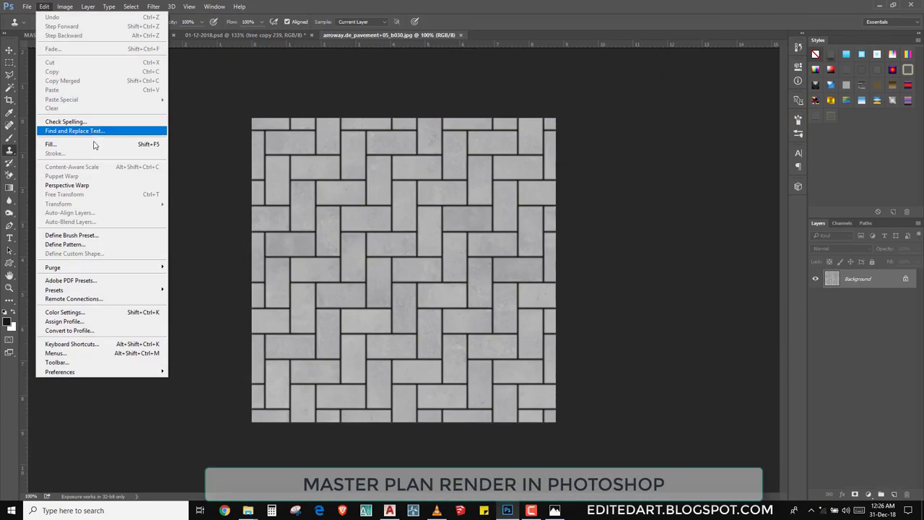
- Define the herringbone texture as a pattern and apply it as a pattern fill layer in MASTER PLAN.psd
left_click(72, 244)
key("Return")
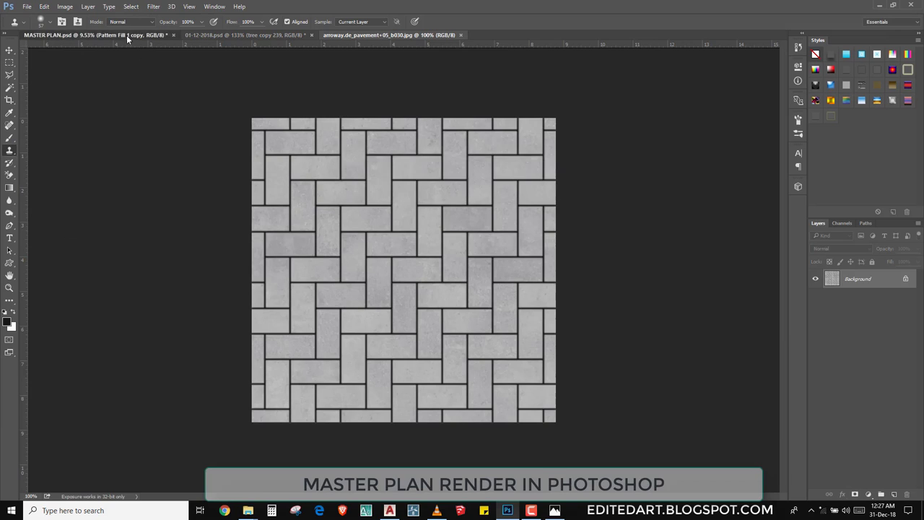
left_click(126, 34)
left_click(869, 494)
left_click(849, 305)
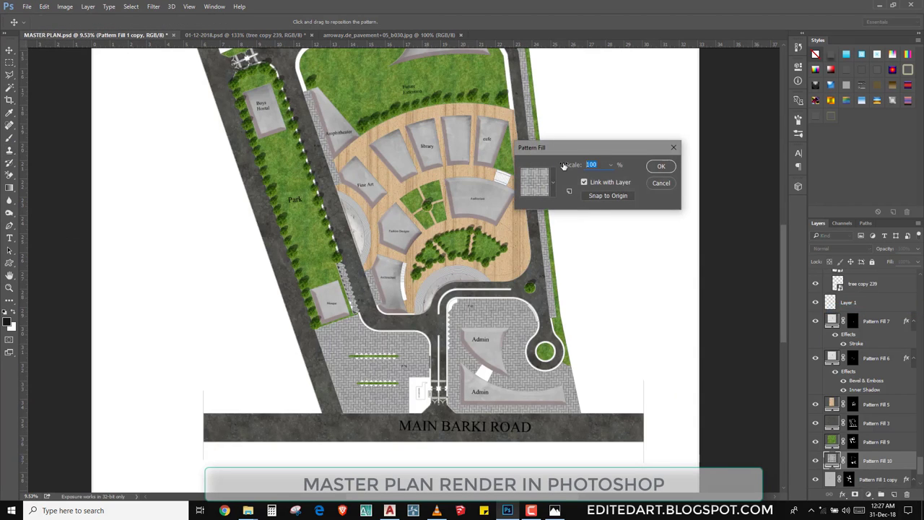
key("Return")
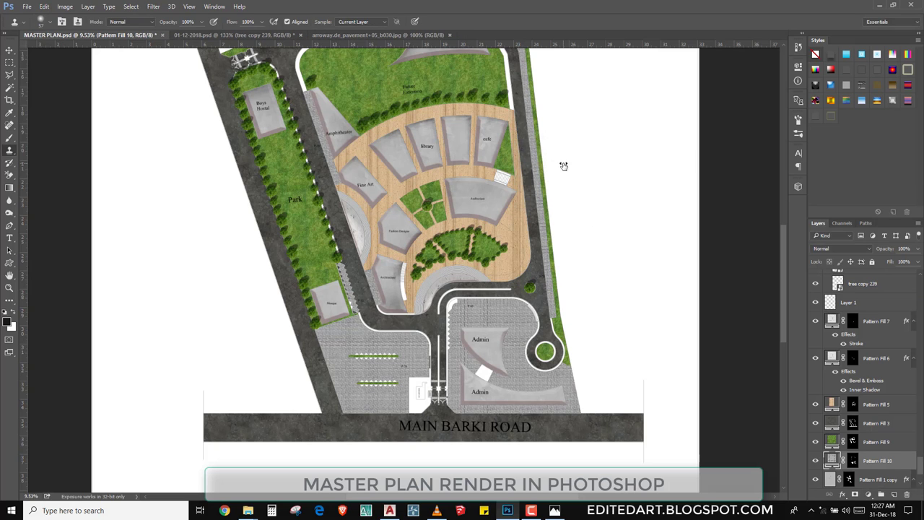
- Save the master plan and zoom around to inspect the herringbone paving
key("v")
scroll(393, 357, "up", 1)
scroll(393, 368, "up", 1)
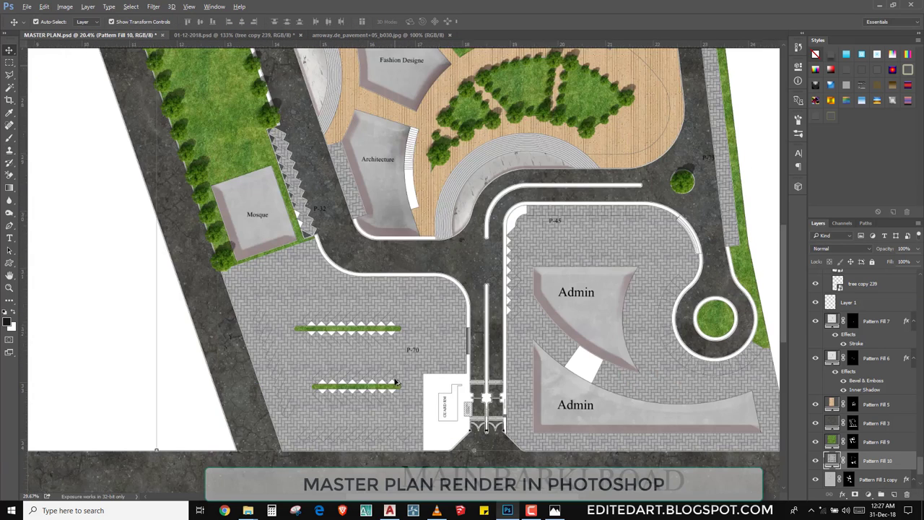
scroll(396, 382, "up", 1)
key("ctrl+s")
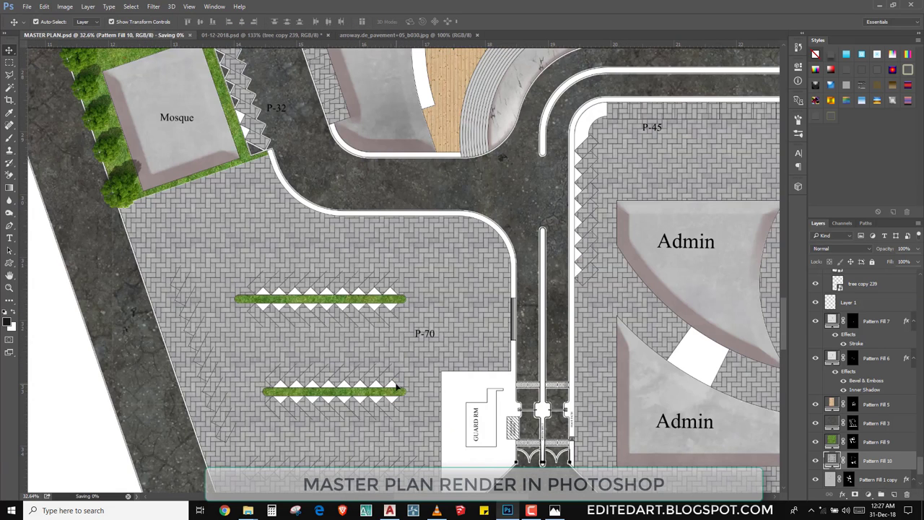
scroll(293, 322, "up", 2)
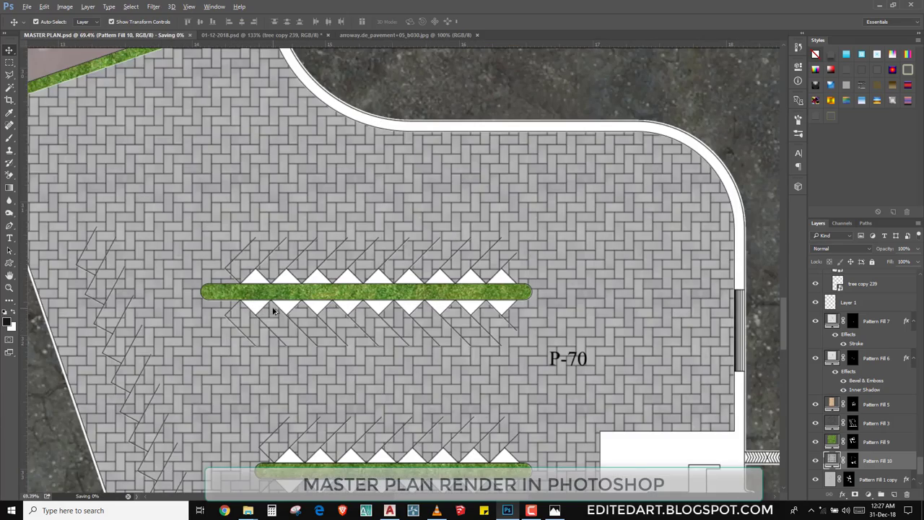
scroll(278, 310, "down", 2)
scroll(282, 312, "down", 1)
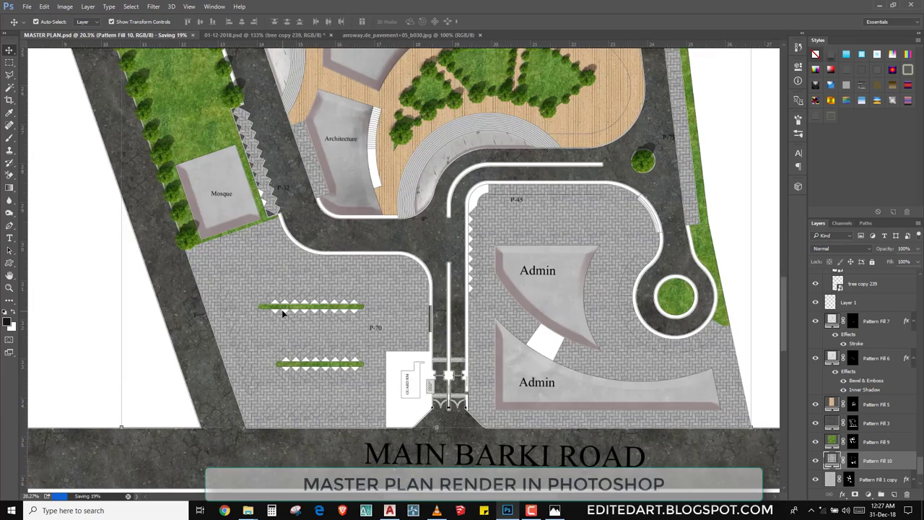
scroll(266, 321, "up", 2)
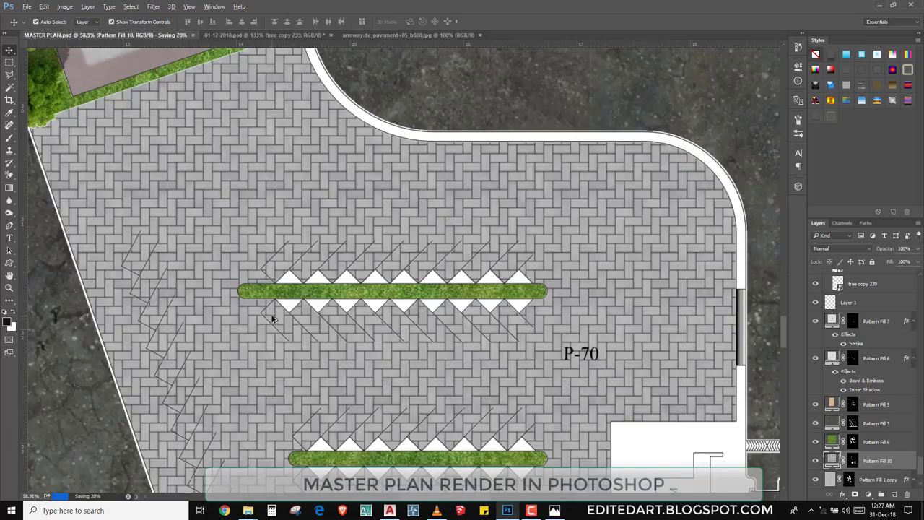
scroll(303, 303, "down", 2)
- Copy a tree to the cafe and the small lawn corner, rotating the new copy about -10.9°
scroll(256, 274, "down", 1)
left_click(275, 291)
scroll(278, 310, "up", 2)
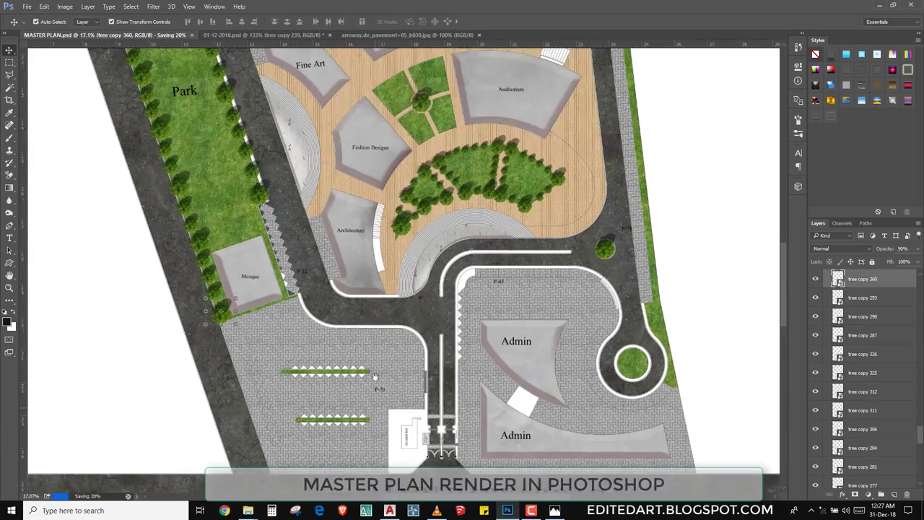
scroll(289, 361, "up", 4)
scroll(302, 416, "up", 3)
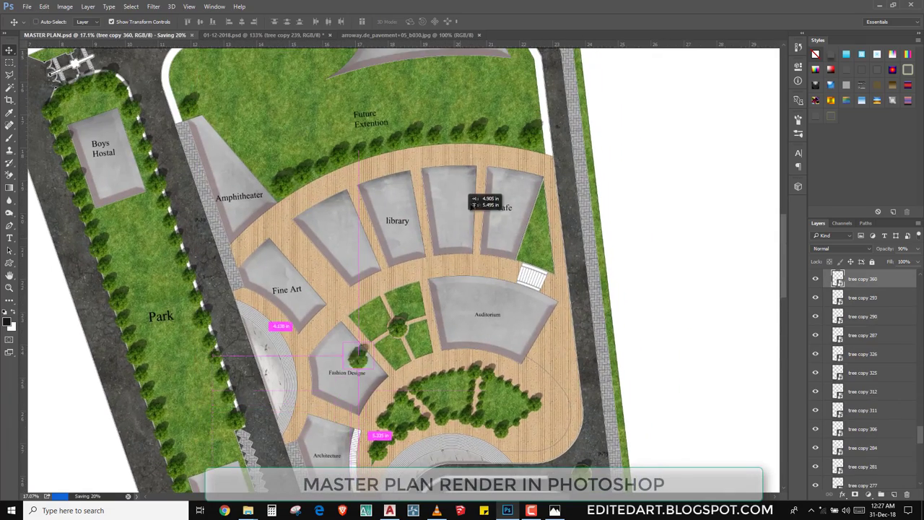
left_click_drag(446, 297, 621, 223)
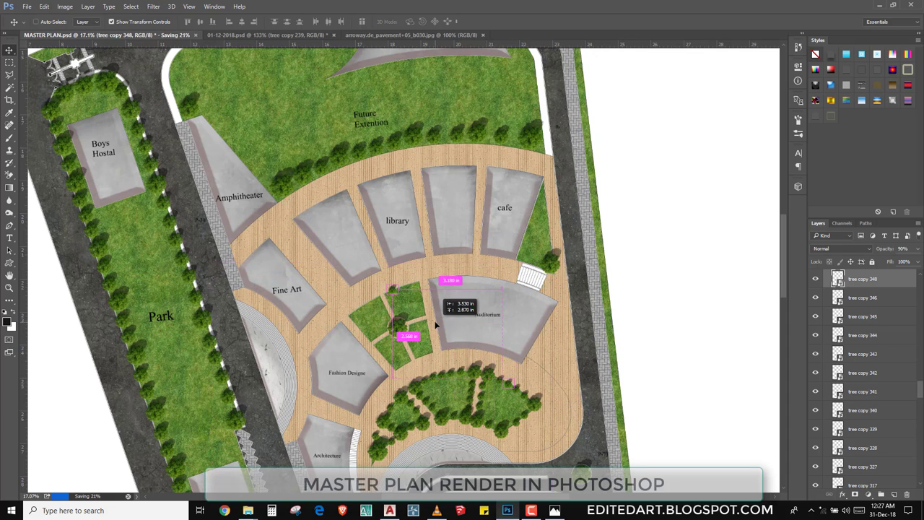
left_click_drag(426, 331, 424, 330)
scroll(389, 305, "up", 2)
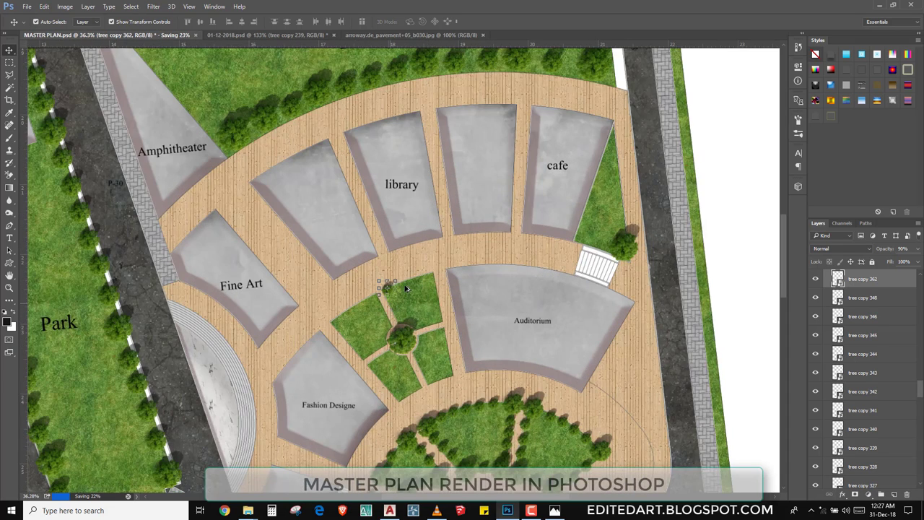
scroll(406, 289, "up", 3)
scroll(407, 289, "up", 4)
mouse_move(434, 292)
left_mouse_down()
mouse_move(425, 302)
mouse_move(433, 289)
left_mouse_up()
key("Return")
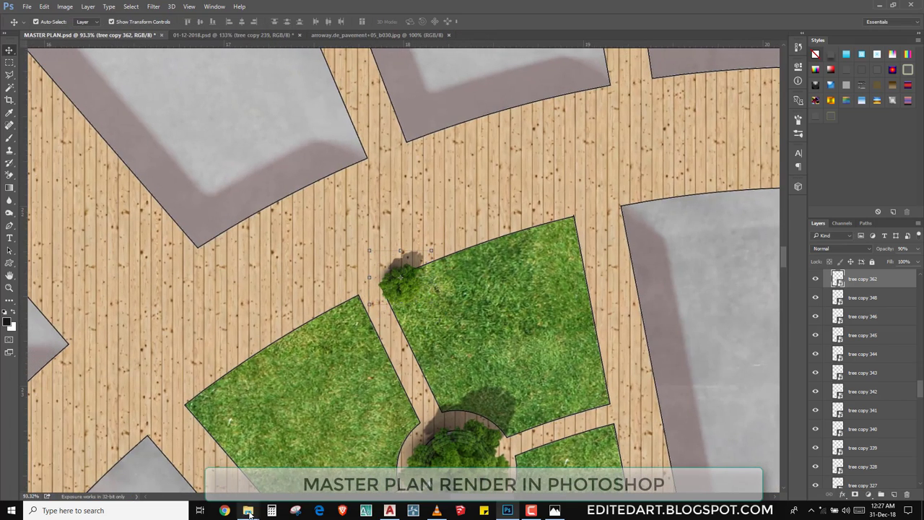
- Bring up the SONGS folder window in File Explorer from the taskbar
left_click(248, 511)
left_click(176, 457)
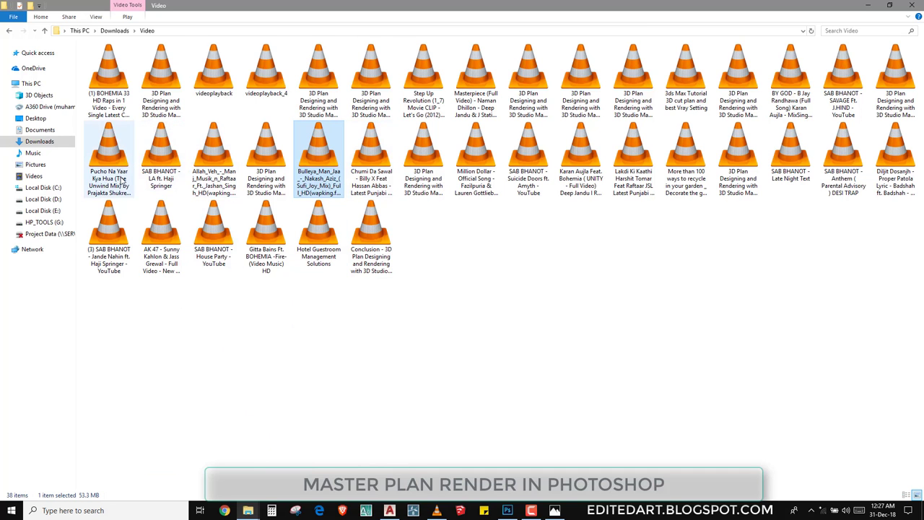
left_click(248, 511)
left_click(299, 470)
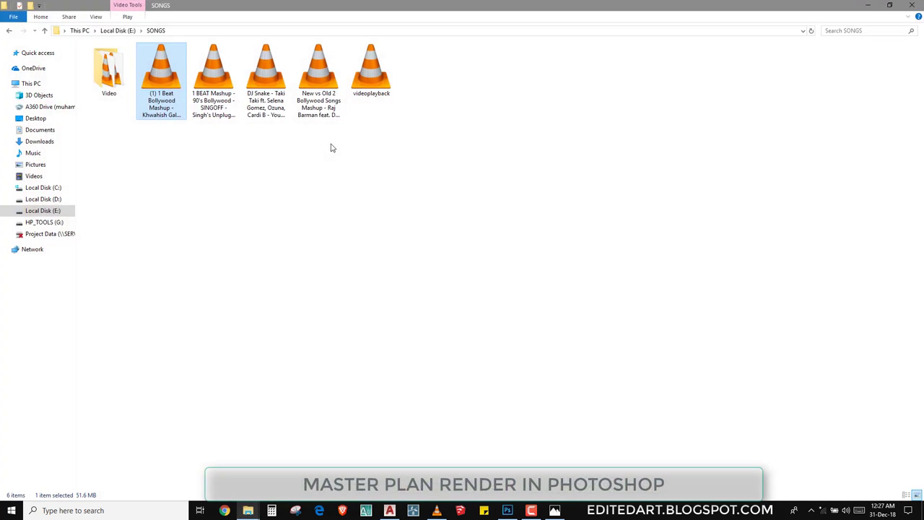
left_click(228, 105)
- Return to the plan and place tree copies on the central lawn corners and around the circle
left_click(872, 6)
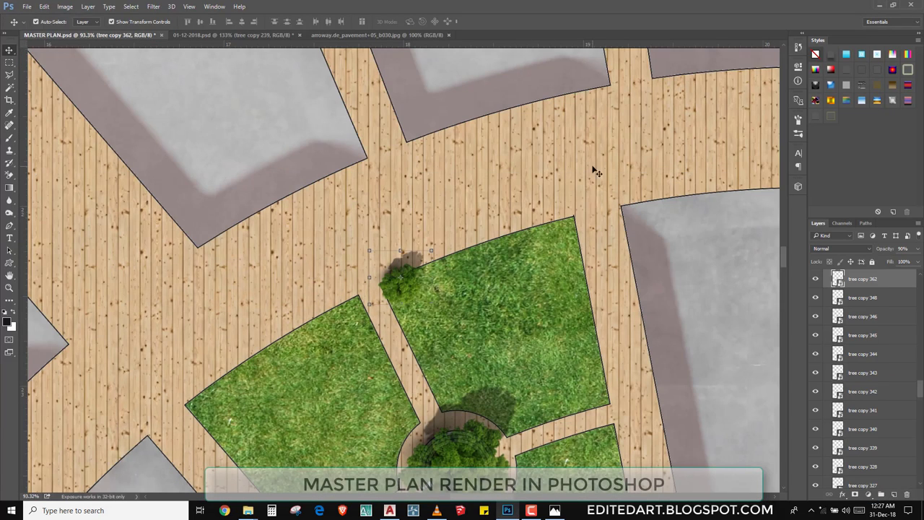
left_click_drag(473, 335, 485, 330)
left_click_drag(427, 367, 608, 306)
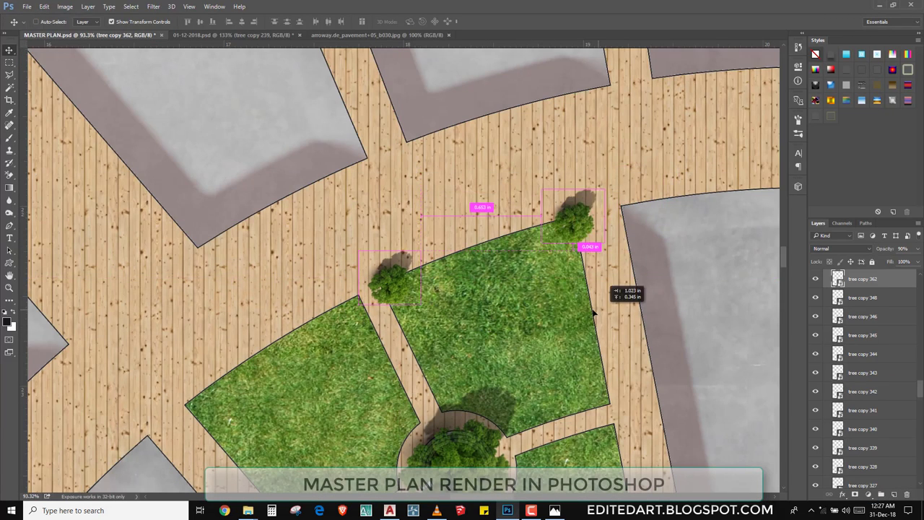
mouse_move(480, 198)
left_mouse_down()
mouse_move(520, 372)
mouse_move(361, 379)
left_mouse_up()
mouse_move(442, 309)
left_mouse_down()
mouse_move(505, 335)
mouse_move(271, 306)
left_mouse_up()
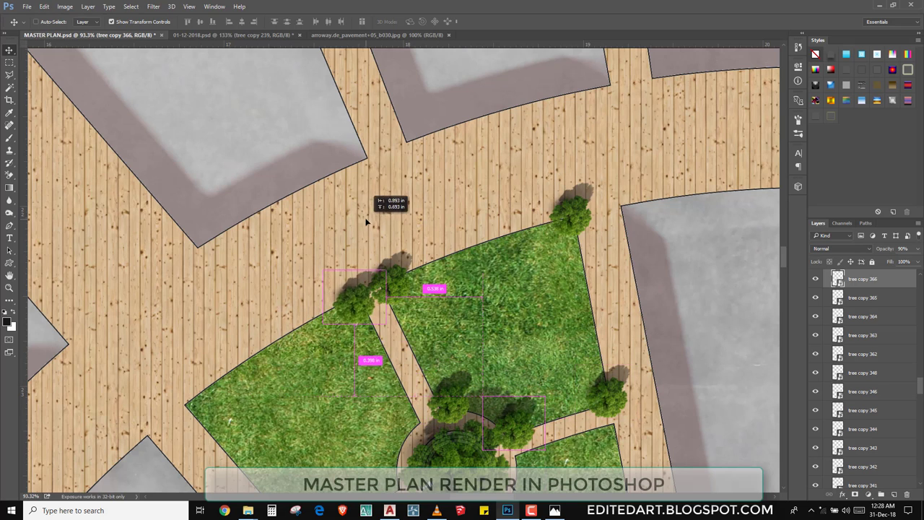
scroll(271, 306, "down", 5)
scroll(271, 306, "right", 2)
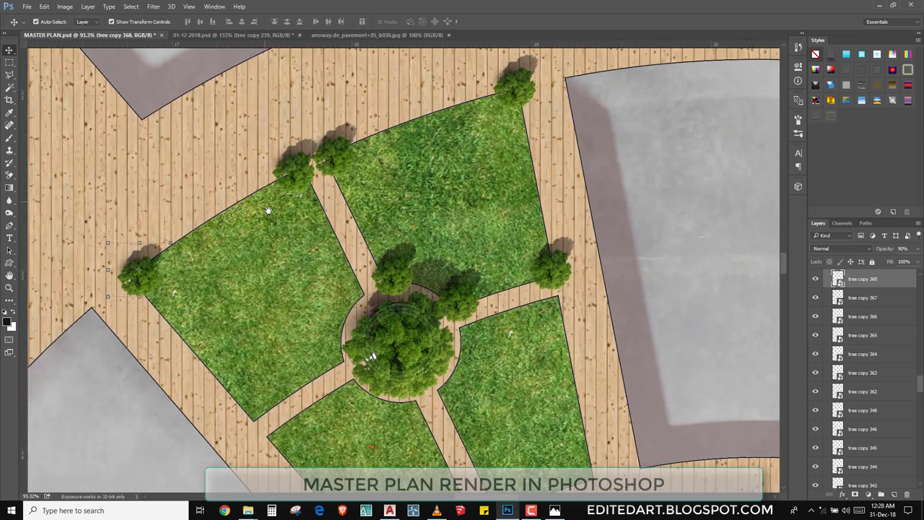
mouse_move(342, 231)
left_mouse_down()
mouse_move(462, 221)
mouse_move(361, 346)
left_mouse_up()
scroll(361, 346, "down", 5)
scroll(362, 347, "right", 3)
left_click_drag(282, 205, 288, 209)
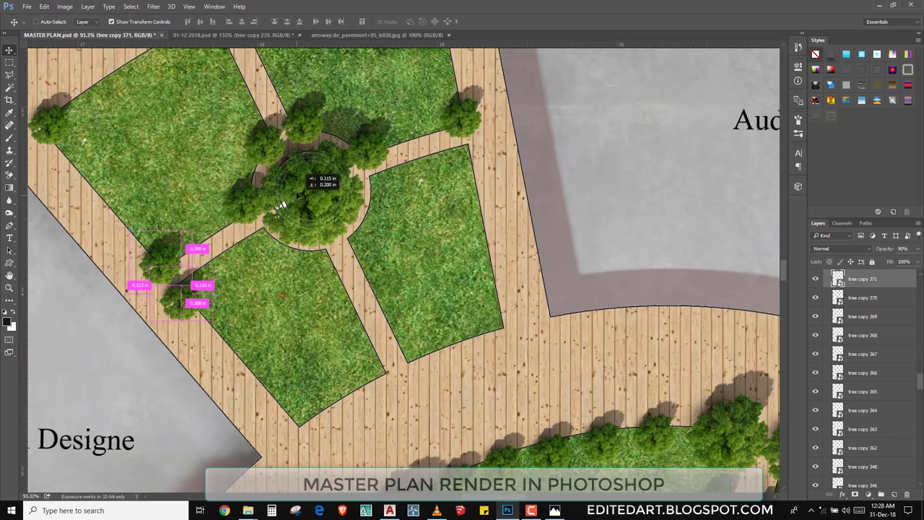
mouse_move(347, 189)
left_mouse_down()
mouse_move(437, 226)
mouse_move(498, 318)
mouse_move(491, 197)
mouse_move(499, 192)
left_mouse_up()
- Resize a new tree copy on a lawn corner and place more copies along the lawn edges
mouse_move(508, 230)
left_mouse_down()
mouse_move(514, 216)
mouse_move(492, 338)
left_mouse_up()
key("ctrl+t")
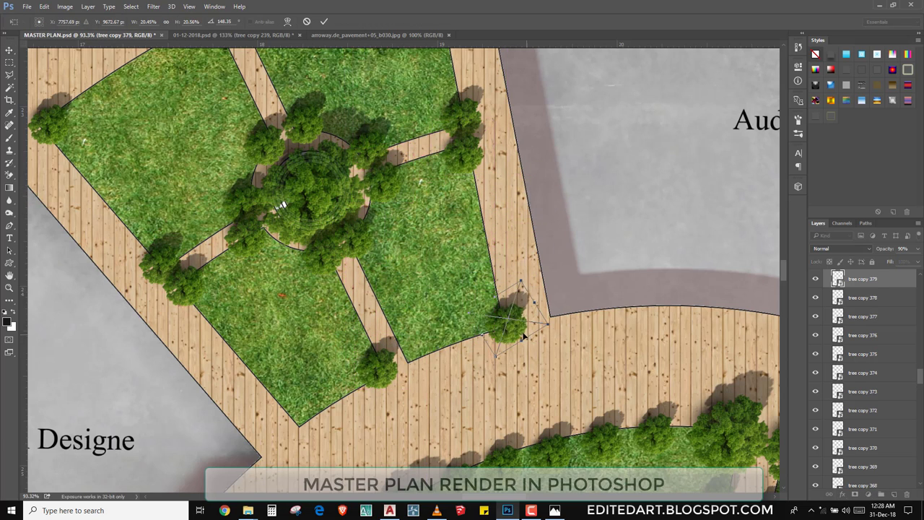
key("Return")
left_click_drag(555, 382, 390, 441)
scroll(497, 299, "down", 3)
scroll(497, 299, "down", 3)
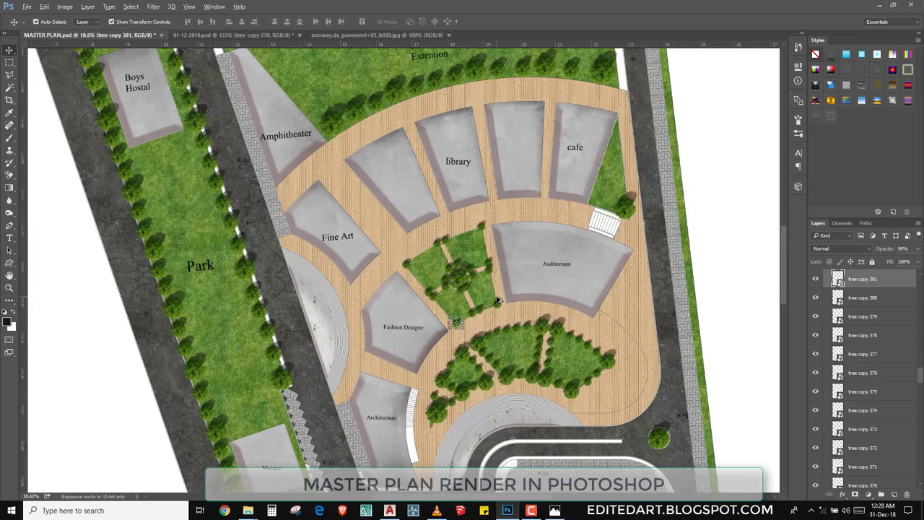
scroll(497, 299, "down", 2)
scroll(498, 281, "up", 3)
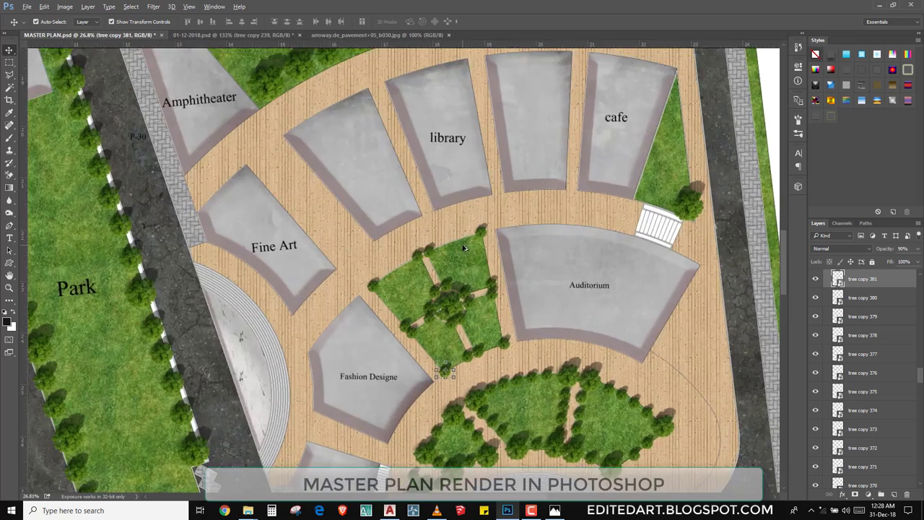
scroll(499, 282, "up", 3)
scroll(499, 282, "up", 1)
mouse_move(528, 265)
left_mouse_down()
mouse_move(474, 298)
mouse_move(376, 314)
mouse_move(451, 371)
mouse_move(309, 299)
mouse_move(324, 331)
mouse_move(309, 353)
mouse_move(207, 309)
mouse_move(135, 354)
left_mouse_up()
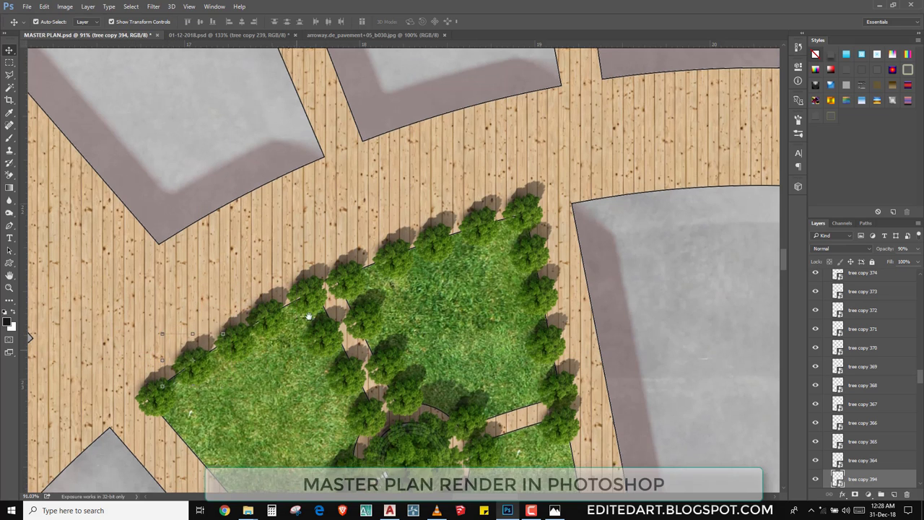
- Add two more tree copies along the lower-left lawn edge and pan toward Architecture/P-45
mouse_move(304, 378)
left_mouse_down()
mouse_move(354, 234)
mouse_move(351, 287)
mouse_move(381, 268)
mouse_move(423, 313)
mouse_move(391, 260)
left_mouse_up()
mouse_move(390, 260)
left_mouse_down()
mouse_move(353, 197)
mouse_move(366, 182)
mouse_move(390, 239)
mouse_move(451, 269)
mouse_move(426, 226)
mouse_move(471, 210)
mouse_move(455, 224)
mouse_move(423, 218)
mouse_move(403, 197)
left_mouse_up()
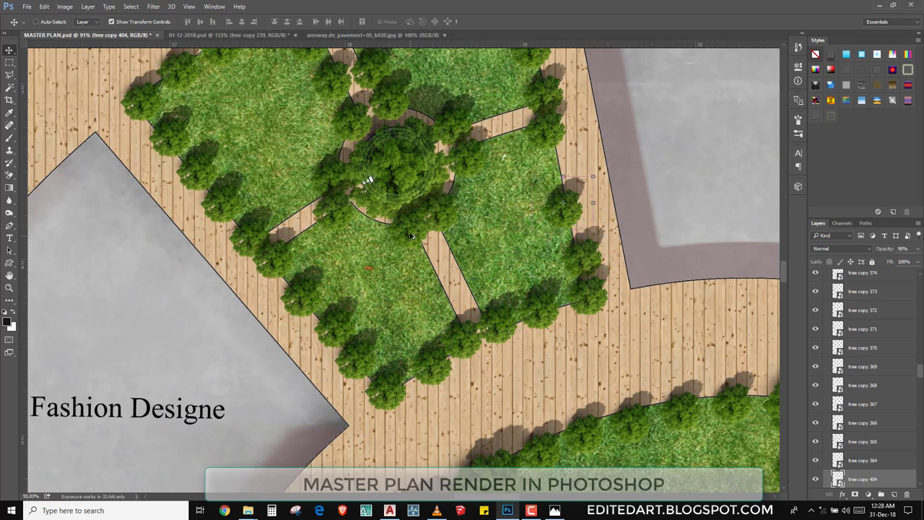
scroll(514, 222, "down", 5)
scroll(514, 221, "down", 3)
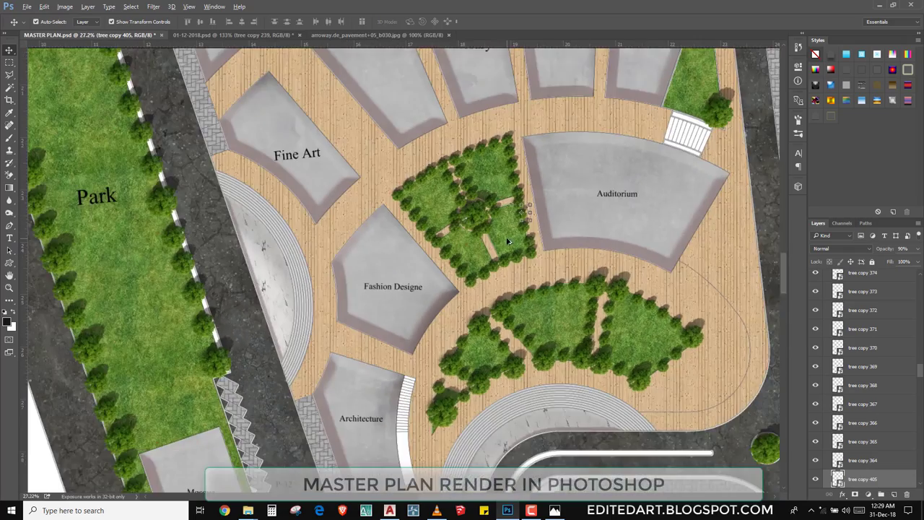
mouse_move(482, 193)
left_mouse_down()
mouse_move(362, 211)
mouse_move(329, 142)
left_mouse_up()
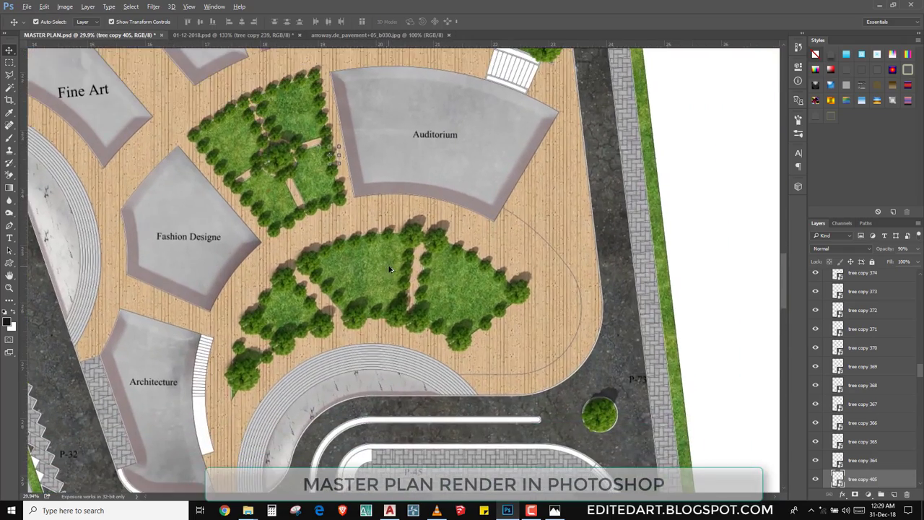
scroll(390, 267, "down", 1)
scroll(216, 325, "up", 3)
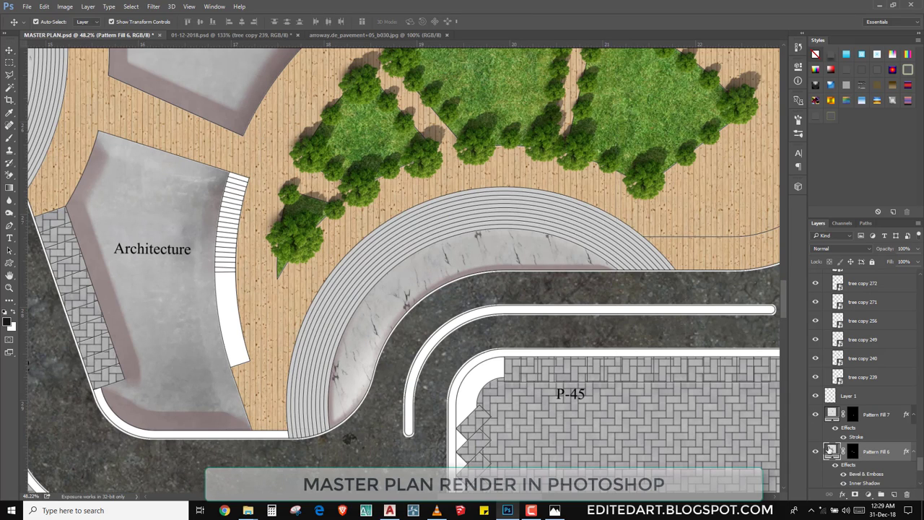
- Keep Pattern Fill 6 paving at 10% scale, then zoom out and pan to the Park
double_click(831, 449)
left_click(661, 166)
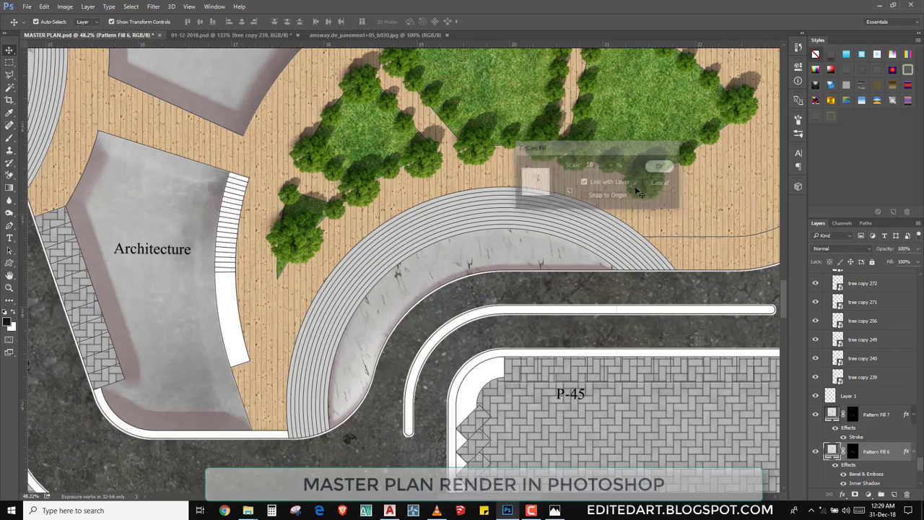
scroll(392, 309, "down", 2)
scroll(393, 309, "down", 1)
scroll(392, 309, "down", 2)
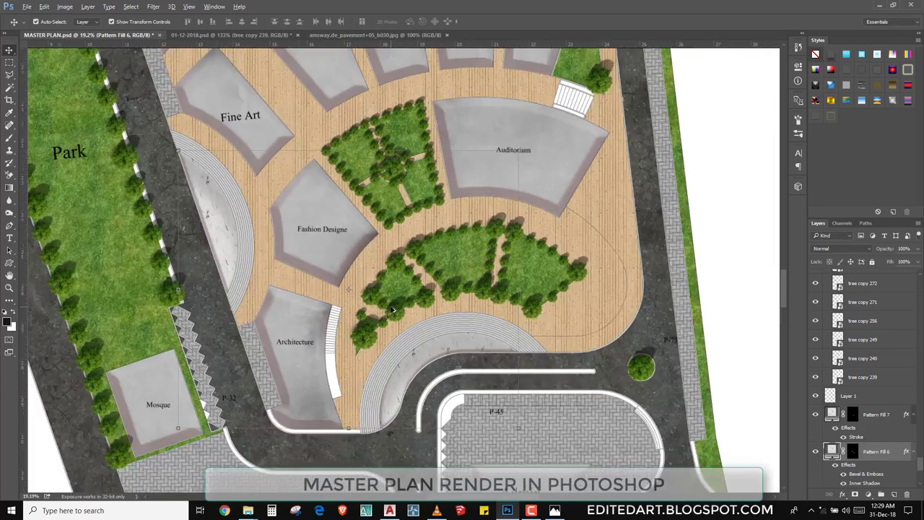
scroll(267, 192, "up", 1)
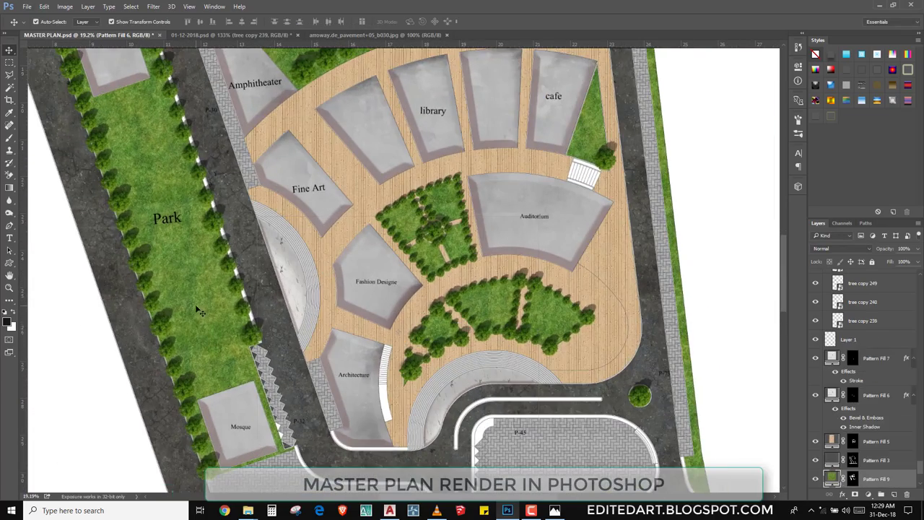
left_click_drag(311, 280, 458, 258)
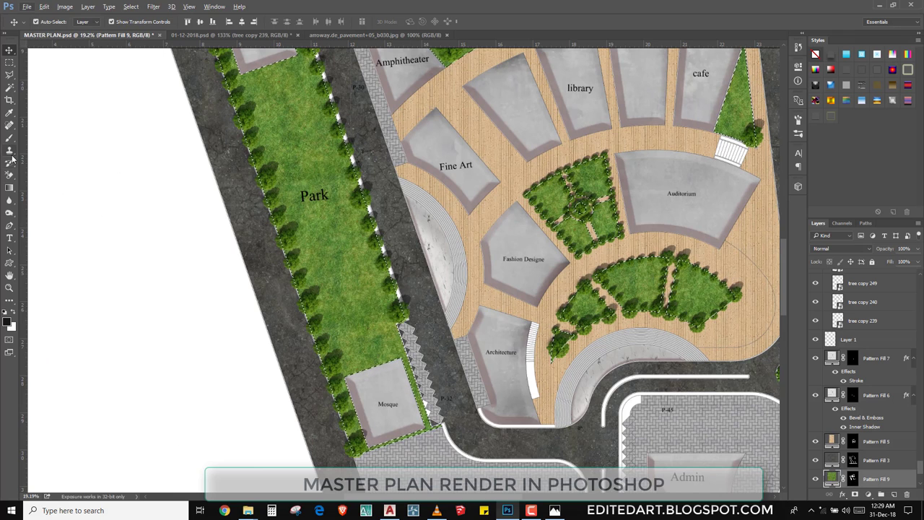
- Try Spot Healing on the Park grass and decline rasterizing the fill layer
left_click(11, 130)
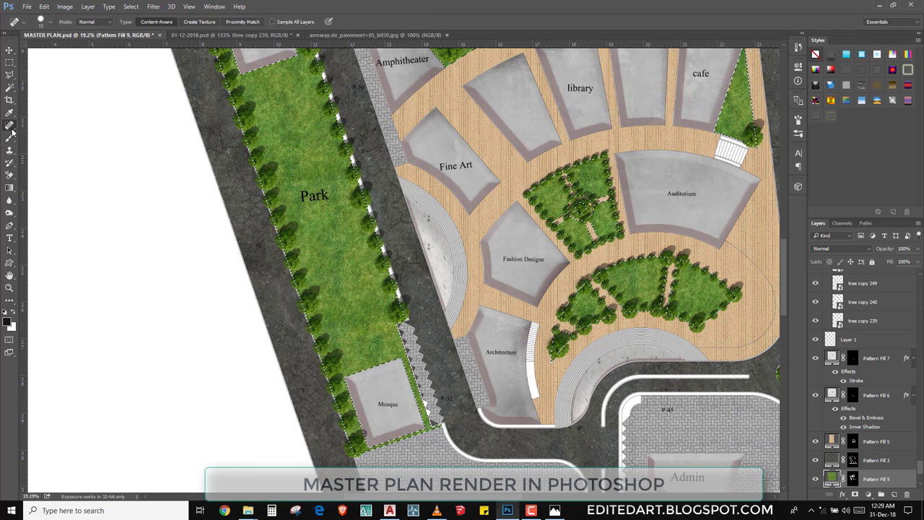
left_click(345, 261)
left_click(471, 200)
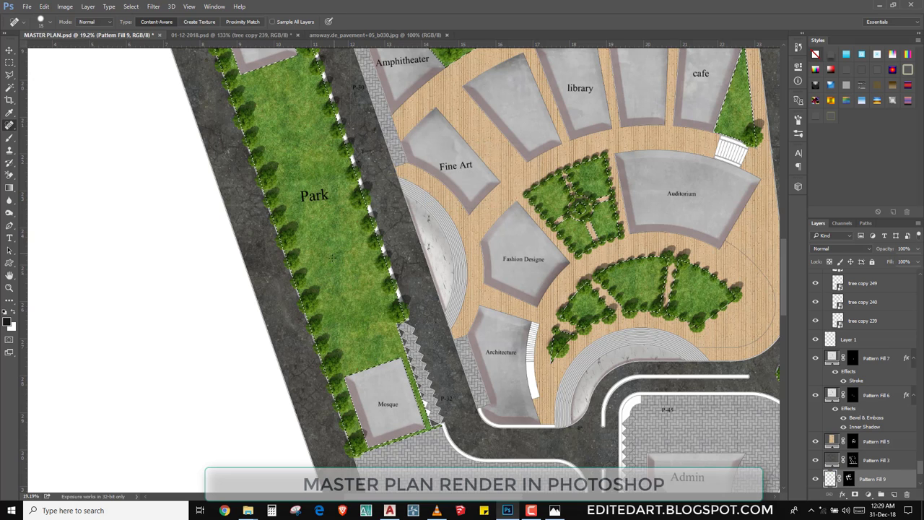
right_click(328, 270, "alt")
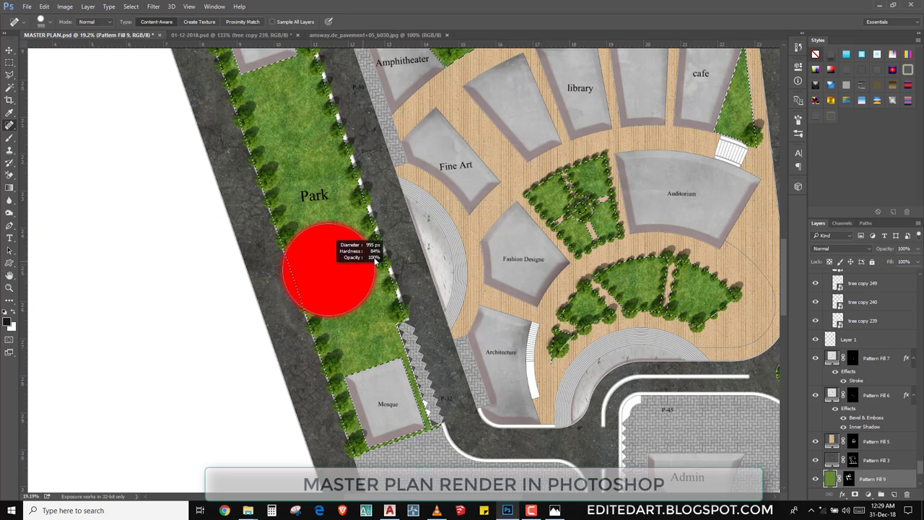
- Retry with the Healing Brush, dismiss the missing-source warning, then pick the Dodge tool
right_click(10, 125)
left_click(36, 134)
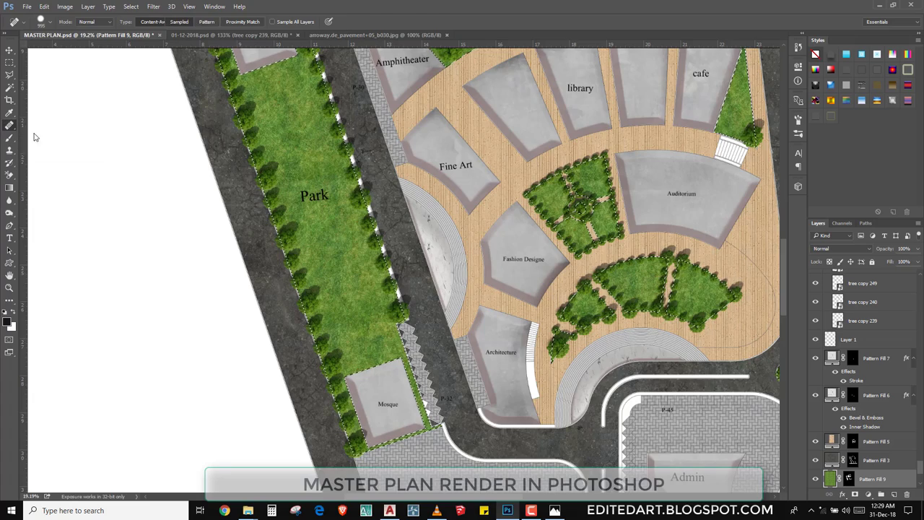
scroll(273, 239, "up", 1)
scroll(273, 239, "up", 1)
scroll(403, 252, "up", 1)
left_click(403, 252)
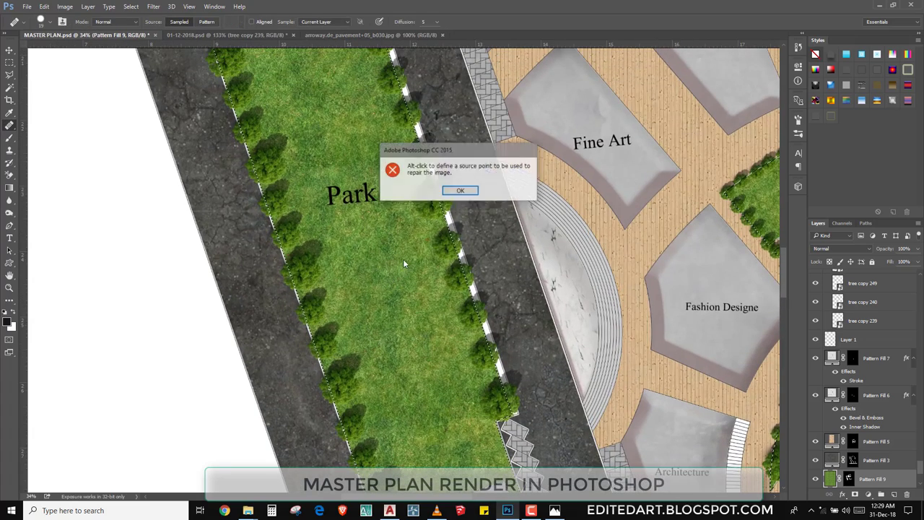
left_click(458, 190)
right_click(10, 125)
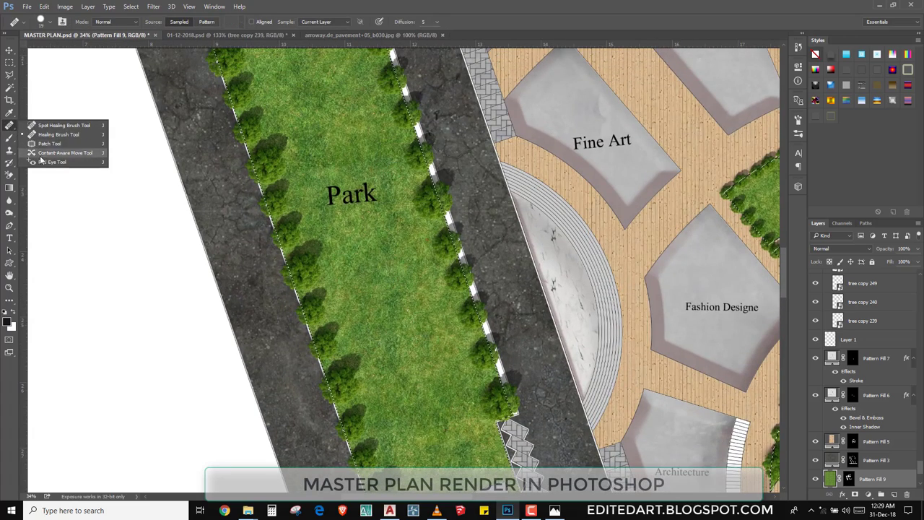
left_click(10, 138)
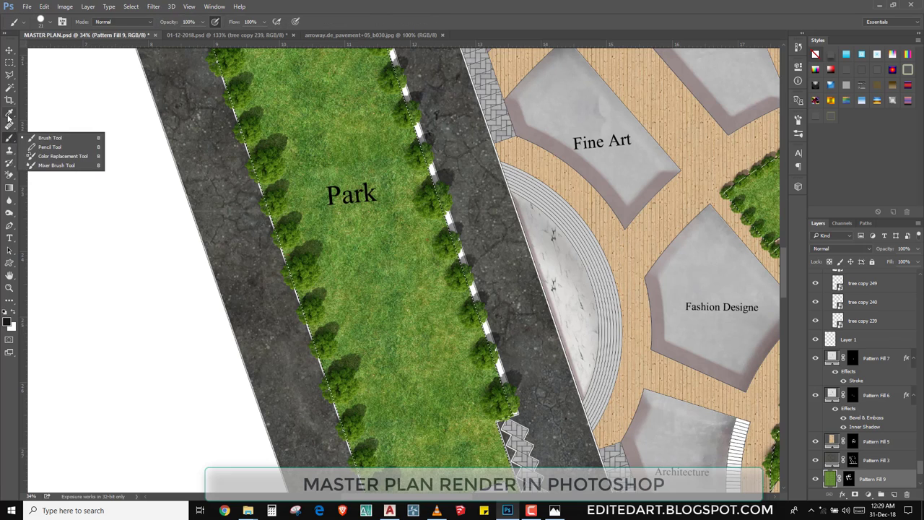
left_click(10, 213)
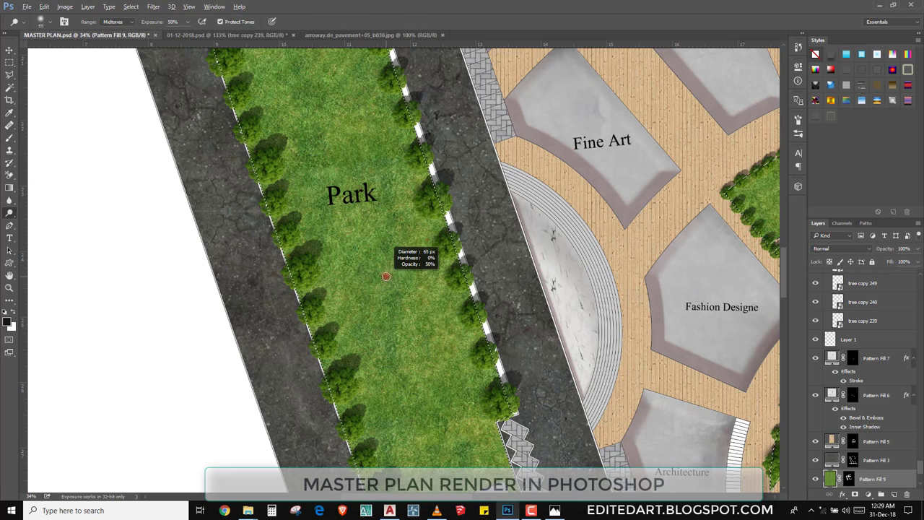
- Set a very large soft round brush and vary the tone of the Future Extension grass
right_click(393, 277)
double_click(443, 364)
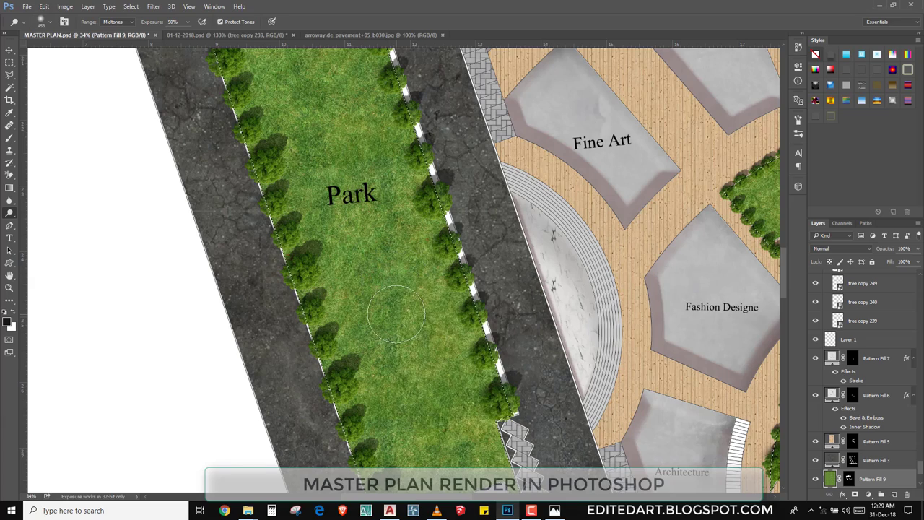
scroll(403, 348, "down", 2)
scroll(408, 361, "down", 2)
scroll(416, 381, "down", 1)
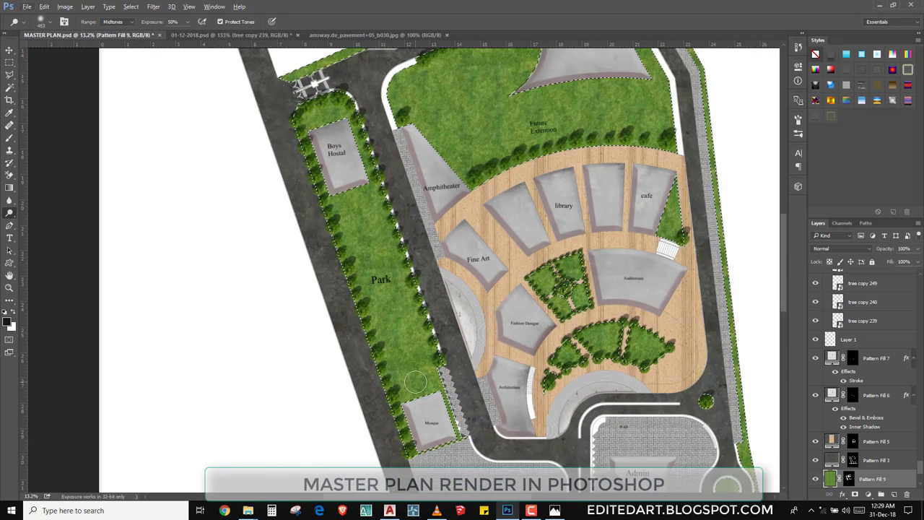
scroll(405, 327, "down", 1)
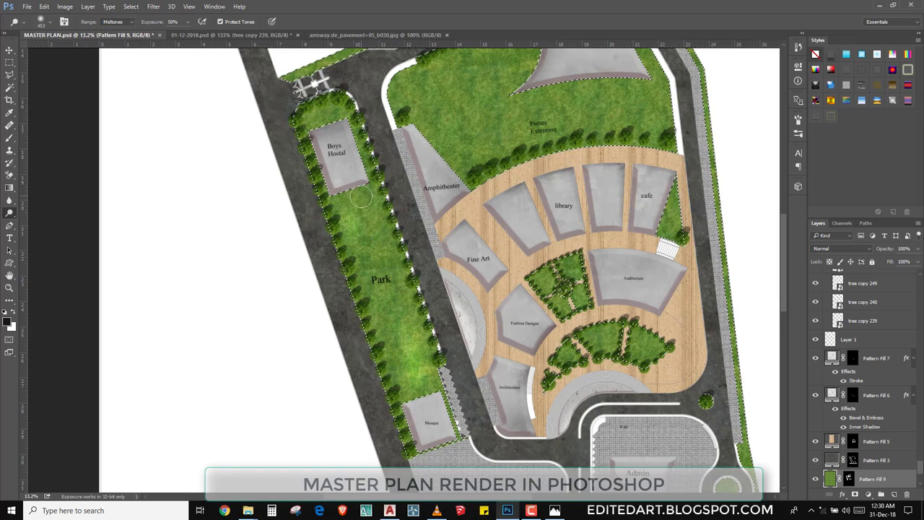
scroll(391, 295, "down", 1)
scroll(398, 289, "up", 2)
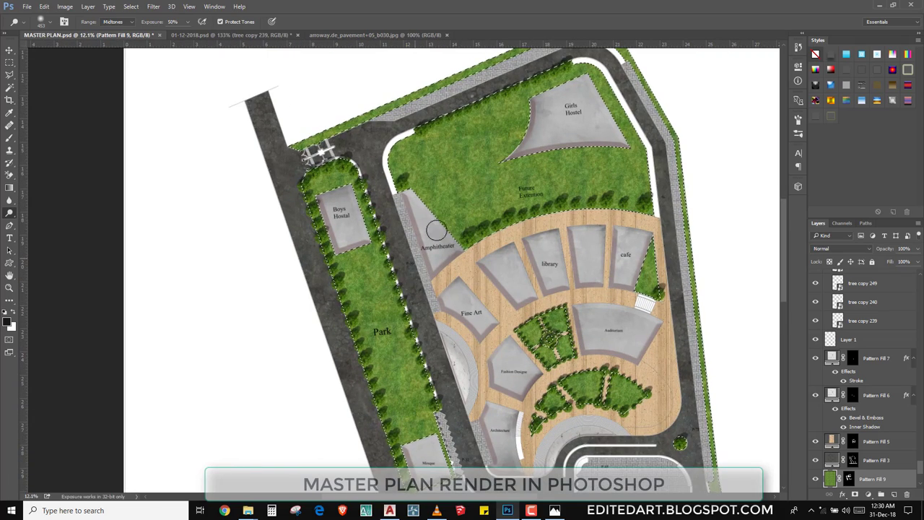
left_click_drag(436, 230, 487, 206)
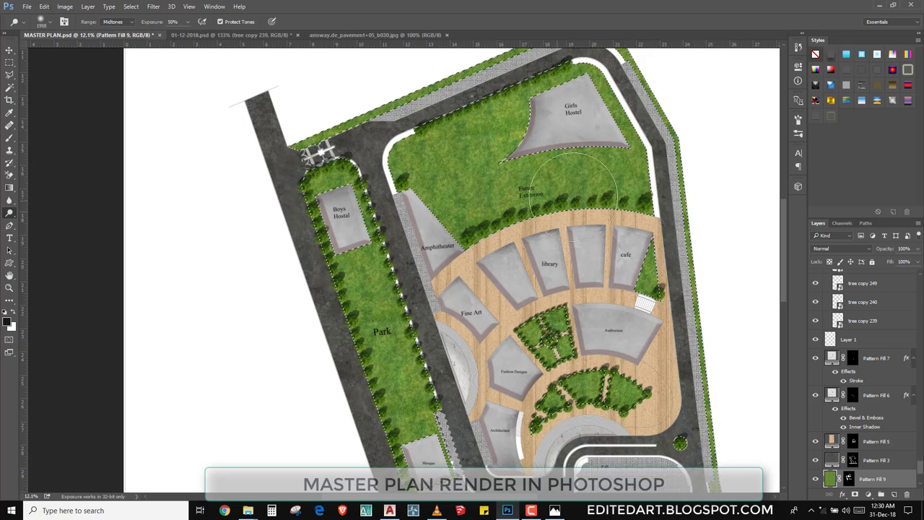
left_click_drag(574, 190, 595, 150)
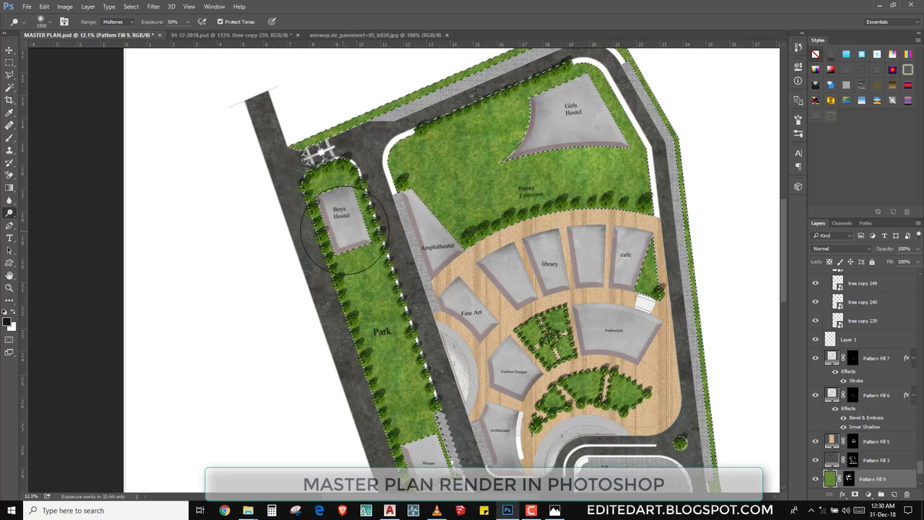
- Pan to the Girls Hostel area and set the toning tool to burn midtones with a larger brush
left_click_drag(592, 148, 532, 53)
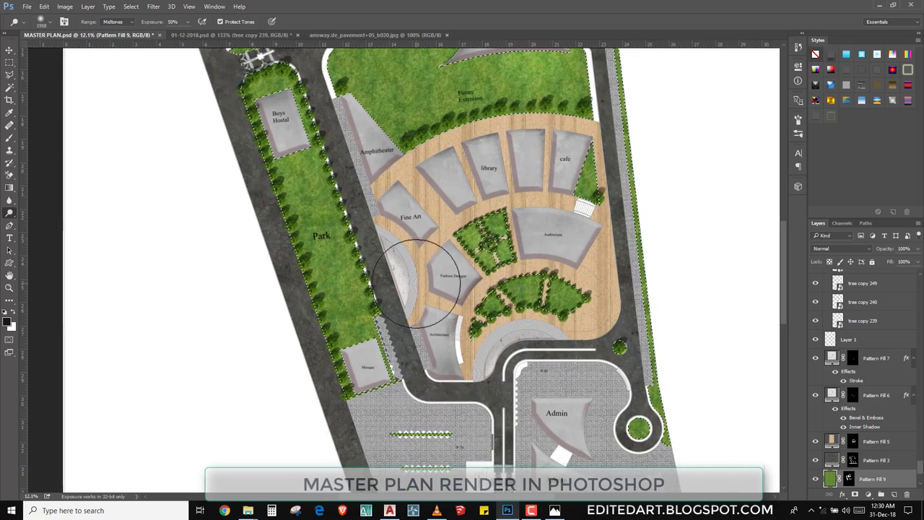
left_click_drag(369, 305, 348, 455)
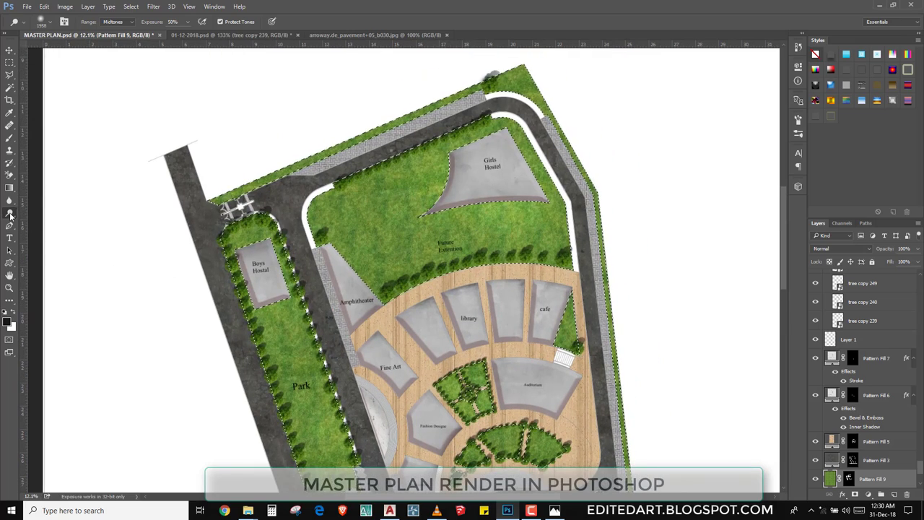
right_click(10, 215)
left_click(44, 231)
right_click(8, 213)
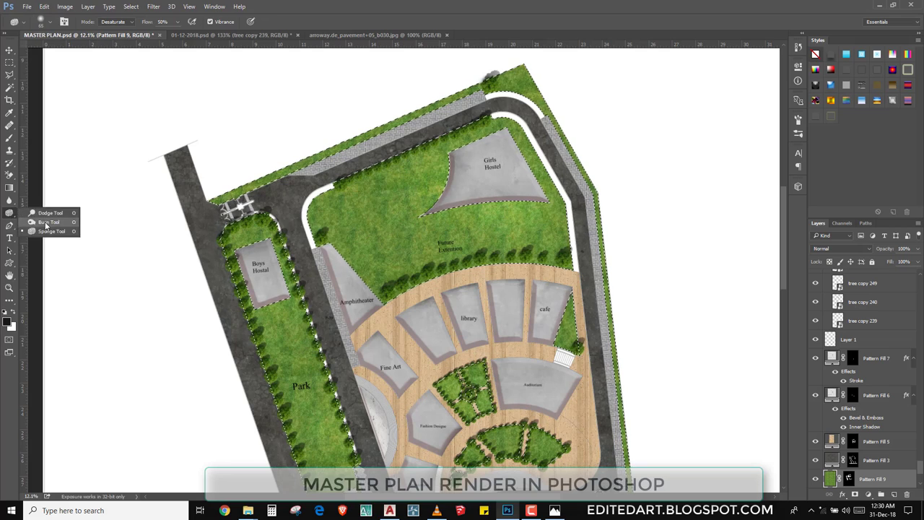
left_click(43, 222)
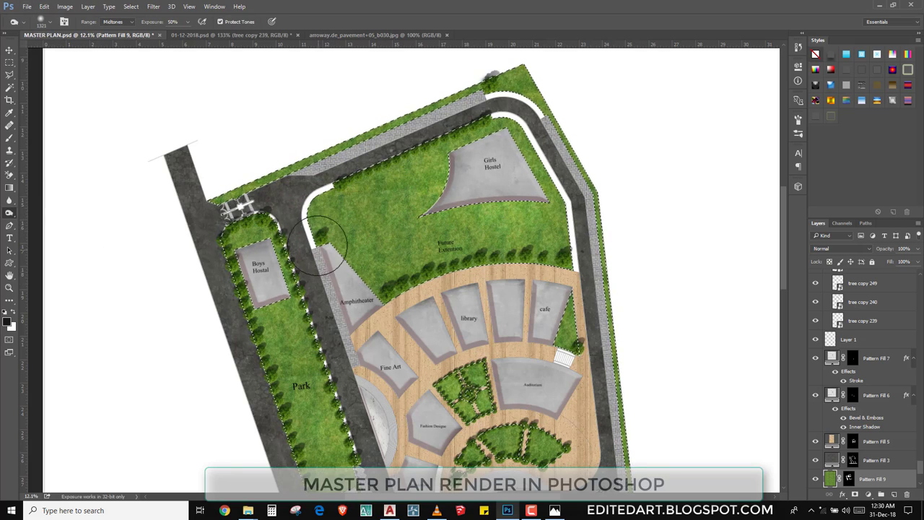
scroll(304, 244, "up", 5)
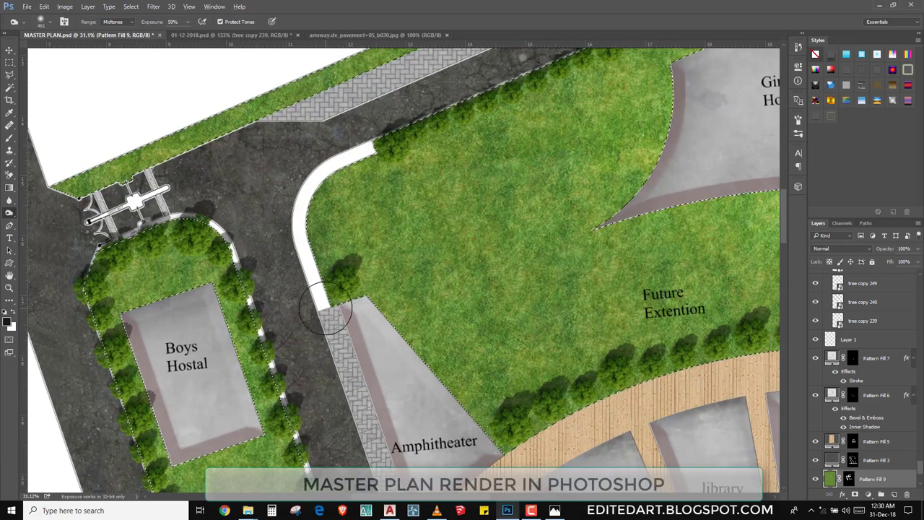
key("bracketright")
key("bracketright")
key("bracketright")
- Darken the road edges beside the Park trees and along the curb near the Amphitheater
left_click_drag(535, 401, 134, 311)
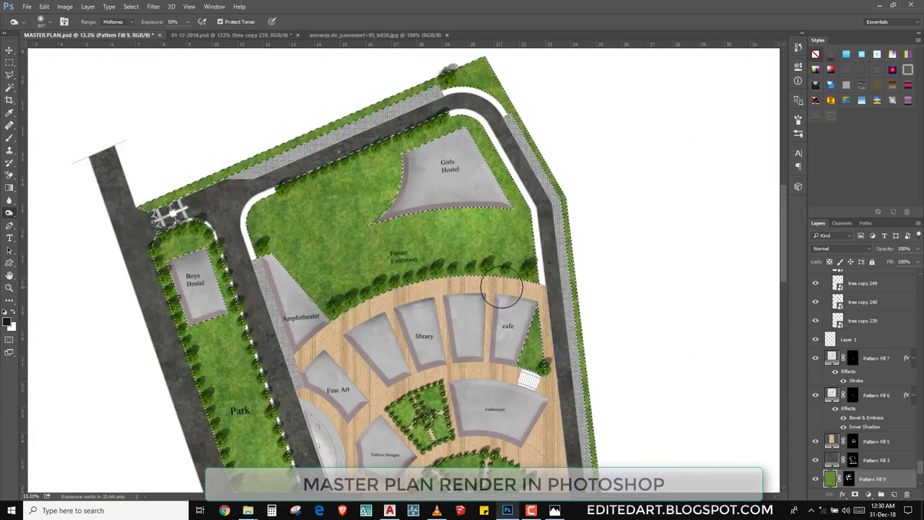
scroll(501, 289, "down", 5)
left_click_drag(152, 415, 285, 296)
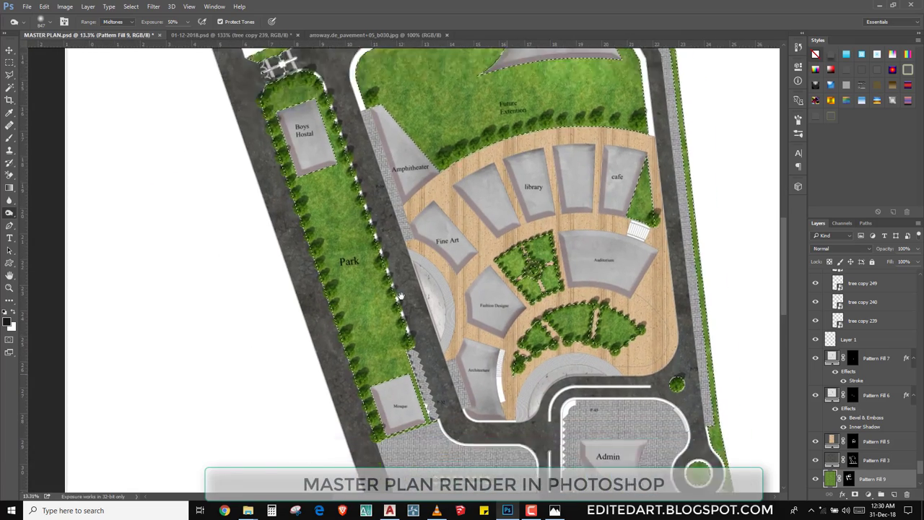
mouse_move(398, 289)
left_mouse_down()
mouse_move(221, 152)
mouse_move(337, 331)
left_mouse_up()
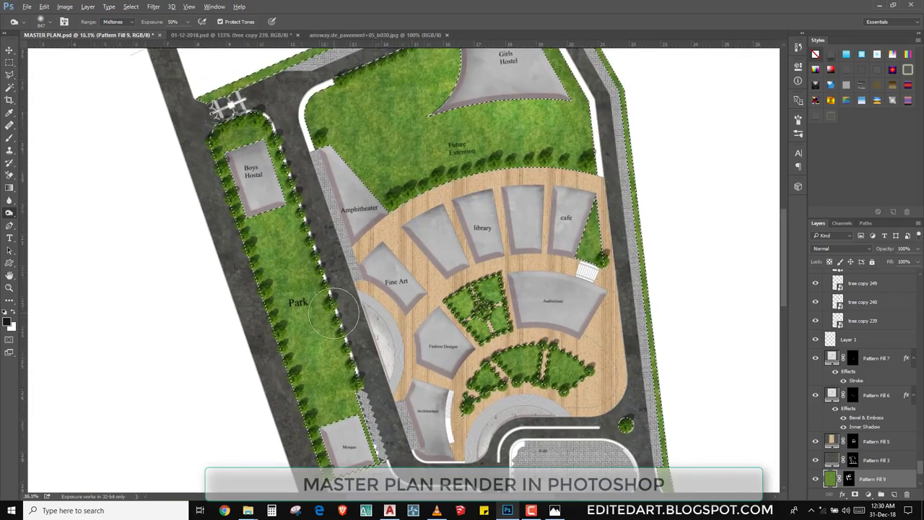
scroll(337, 331, "up", 1)
left_click_drag(318, 210, 321, 245)
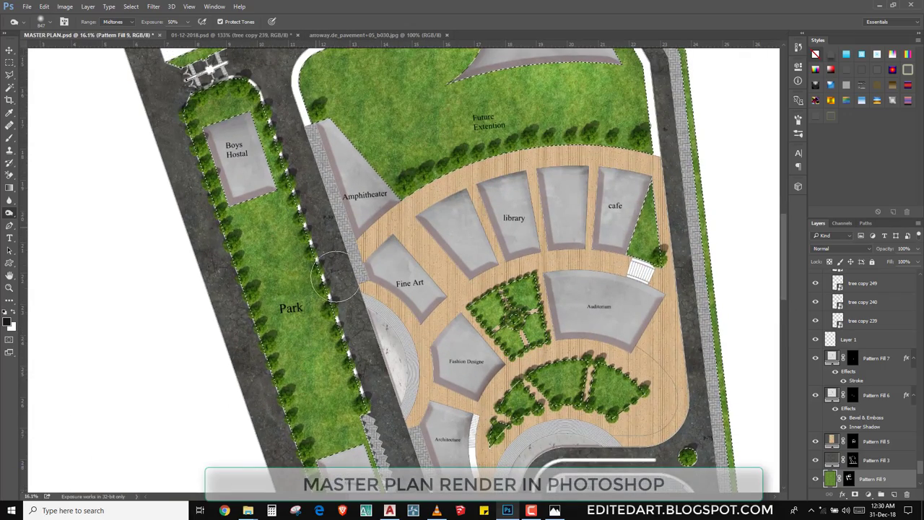
left_click_drag(336, 278, 292, 357)
scroll(364, 207, "up", 1)
scroll(425, 194, "up", 1)
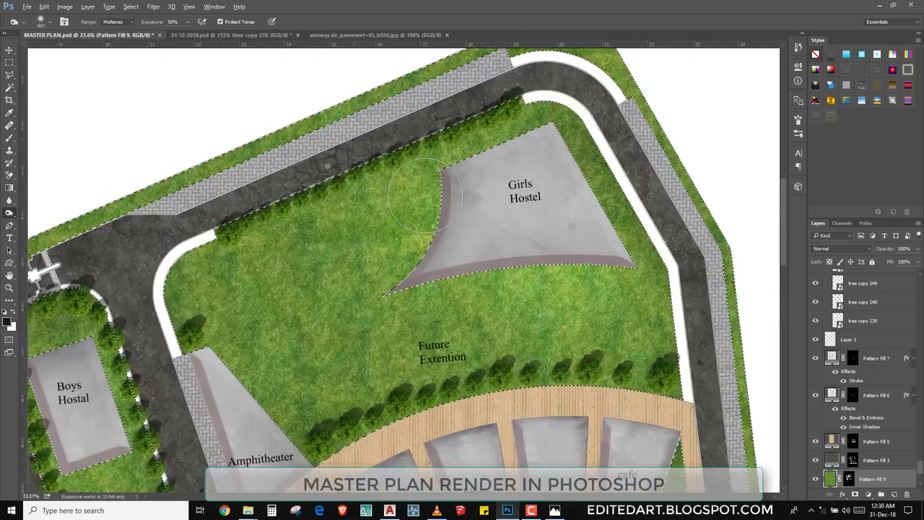
mouse_move(163, 289)
left_mouse_down()
mouse_move(177, 390)
mouse_move(269, 289)
left_mouse_up()
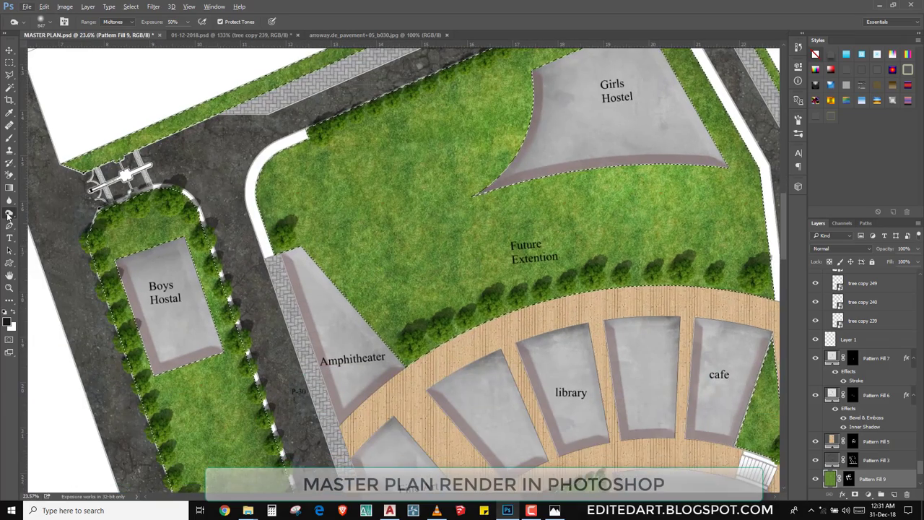
- Change the toning brush, fit the whole plan on screen, and zoom around the hostel edges
right_click(8, 214)
left_click(43, 223)
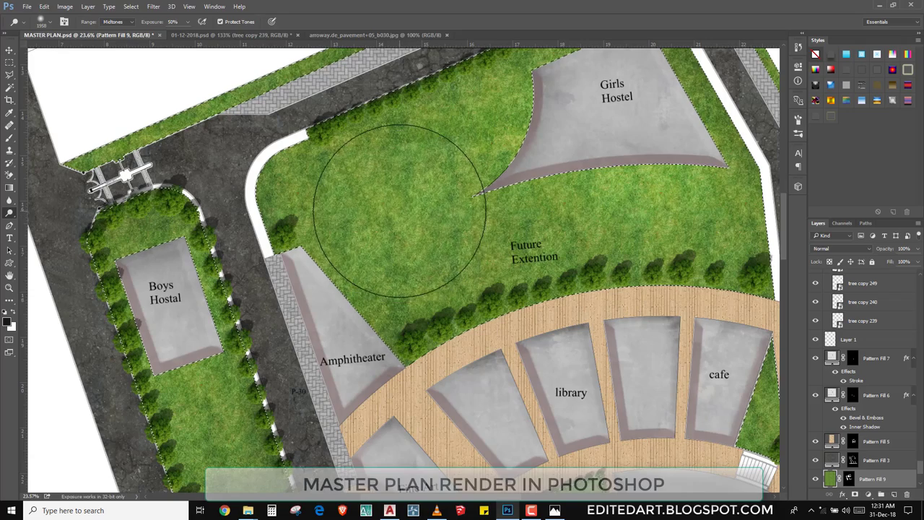
key("ctrl+0")
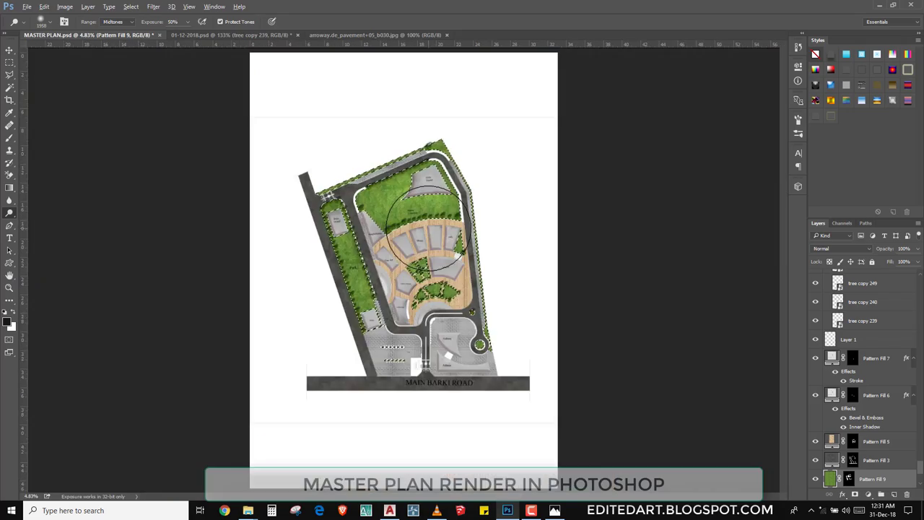
scroll(428, 230, "up", 3)
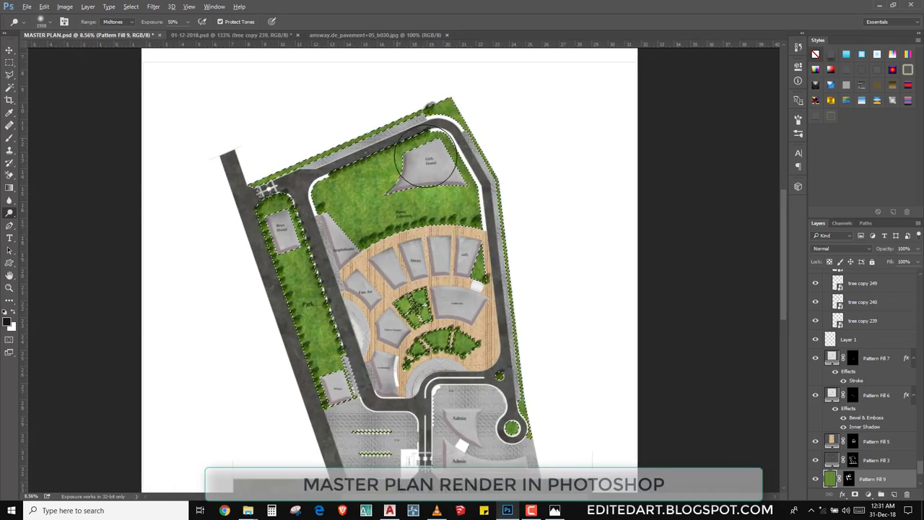
scroll(426, 161, "up", 2)
scroll(426, 161, "up", 1)
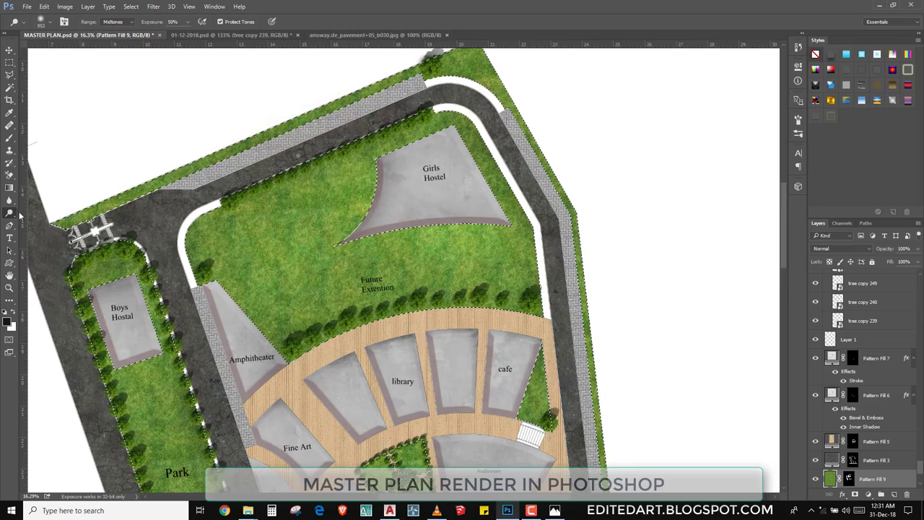
right_click(10, 213)
left_click(43, 222)
scroll(421, 160, "up", 2)
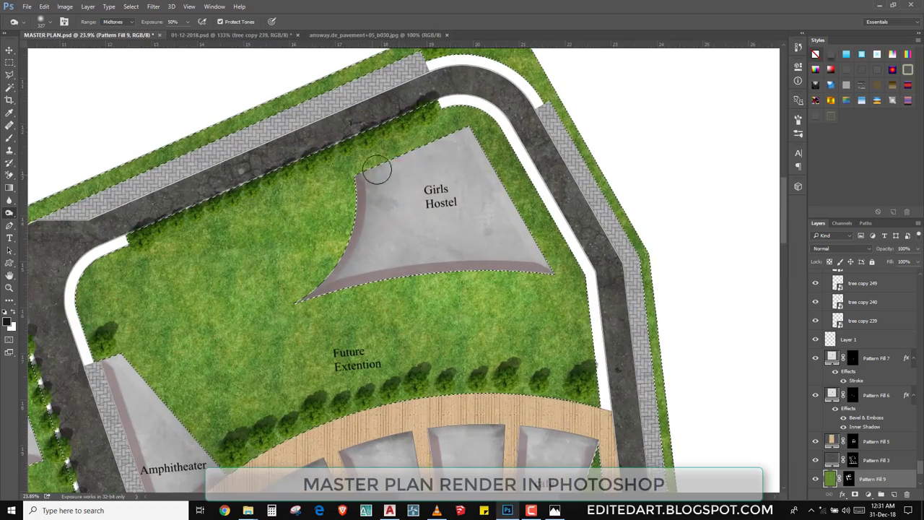
scroll(378, 170, "up", 2)
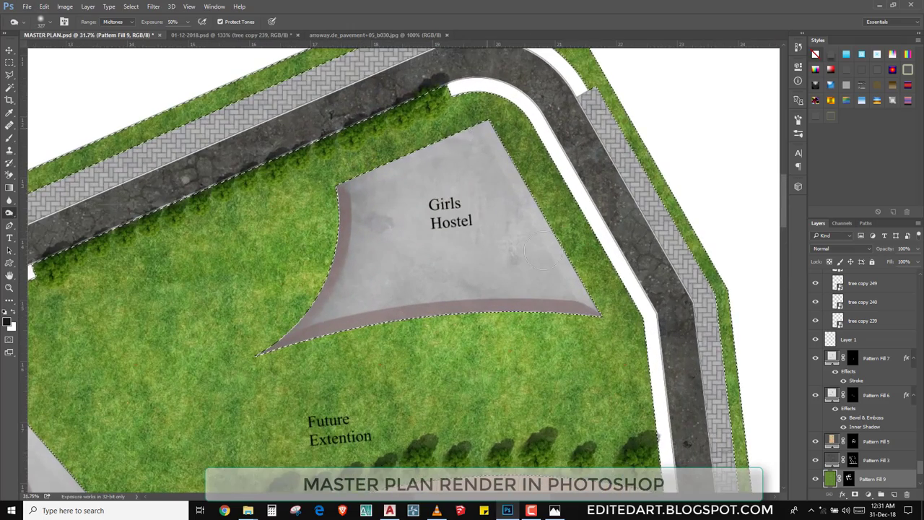
scroll(542, 251, "down", 1)
scroll(479, 161, "down", 2)
scroll(491, 176, "down", 2)
scroll(137, 246, "up", 1)
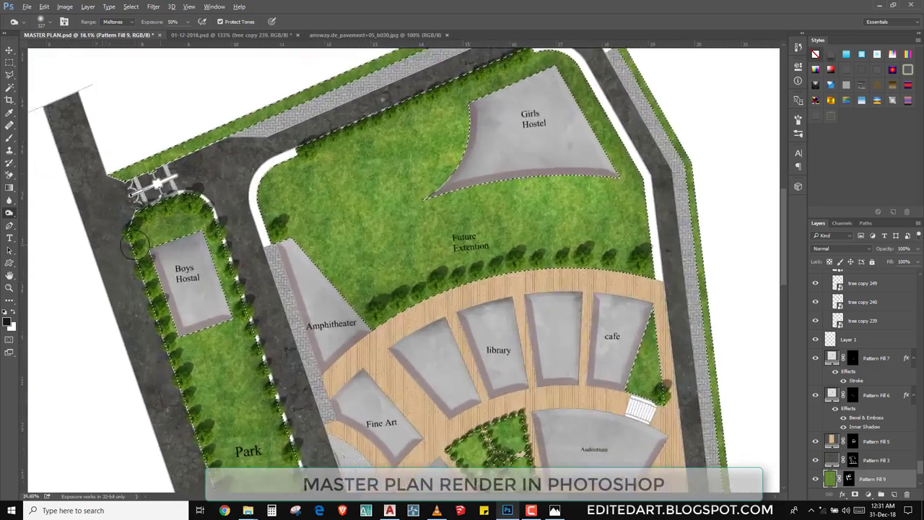
scroll(137, 246, "up", 2)
scroll(238, 249, "up", 1)
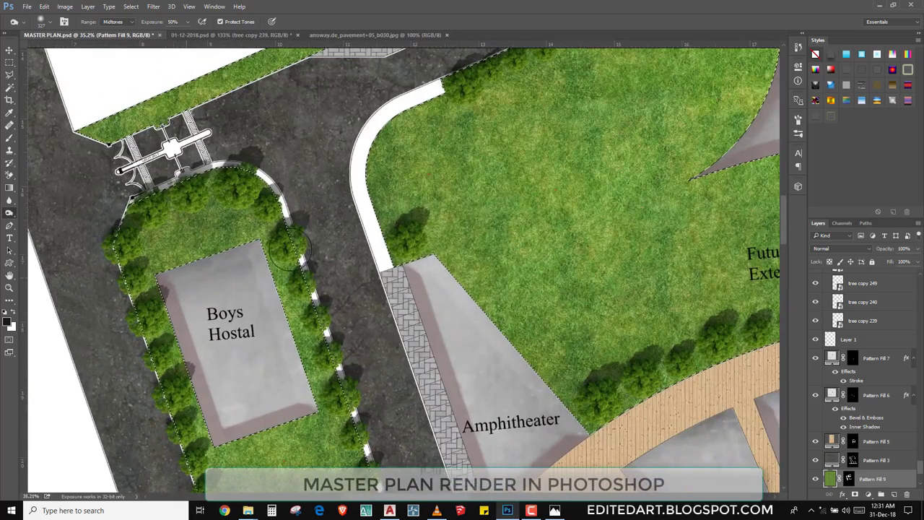
scroll(312, 230, "down", 1)
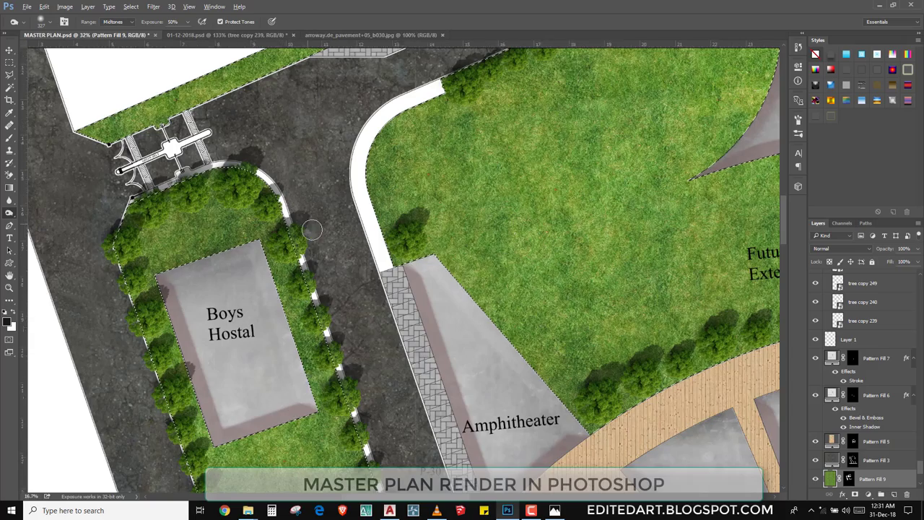
scroll(312, 230, "down", 1)
scroll(317, 237, "down", 1)
scroll(399, 123, "up", 2)
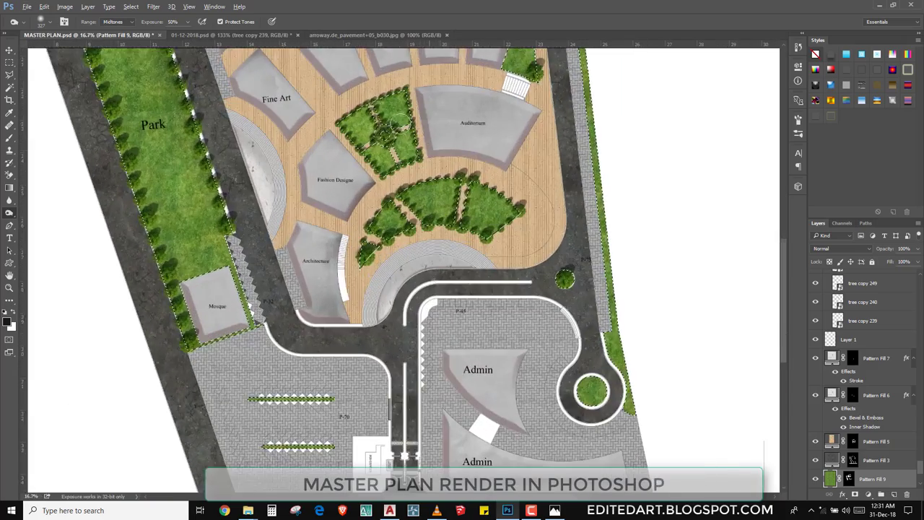
scroll(400, 123, "up", 1)
scroll(400, 123, "down", 1)
scroll(463, 321, "up", 3)
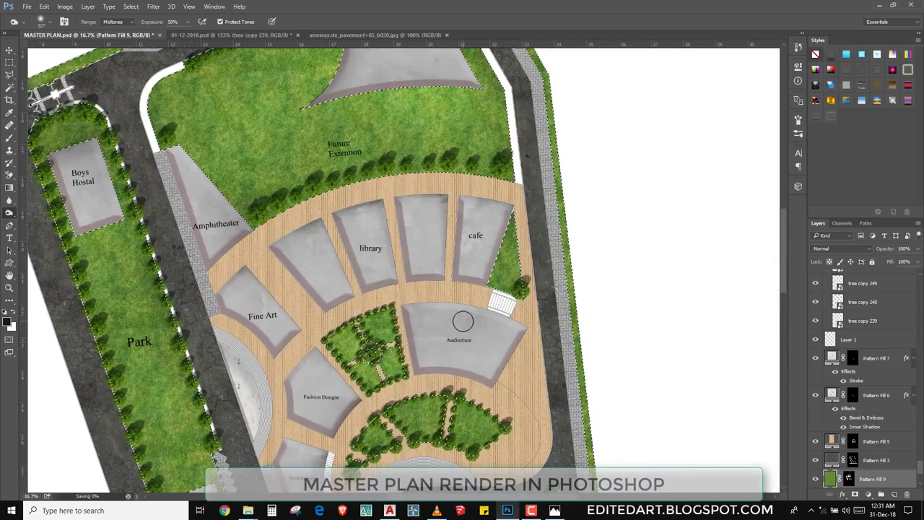
scroll(416, 273, "down", 1)
- Switch to the Move tool and select the white page layer
key("v")
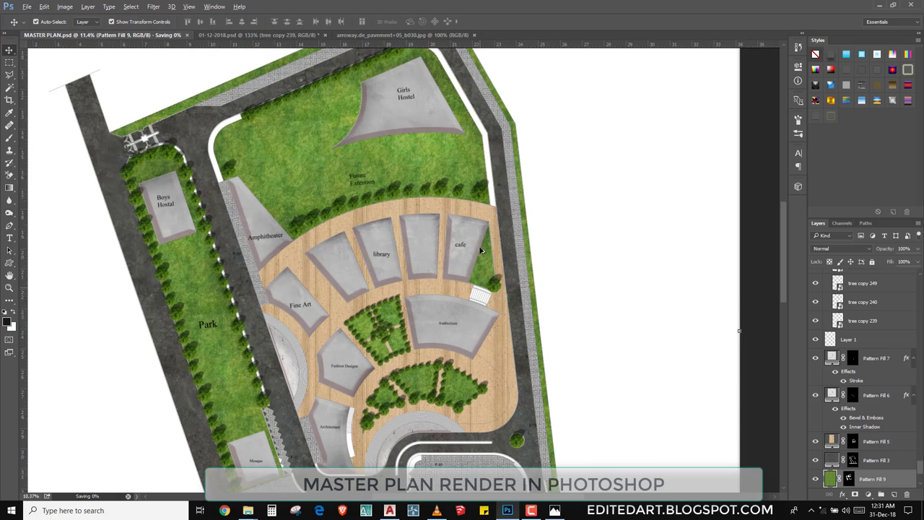
scroll(481, 250, "down", 1)
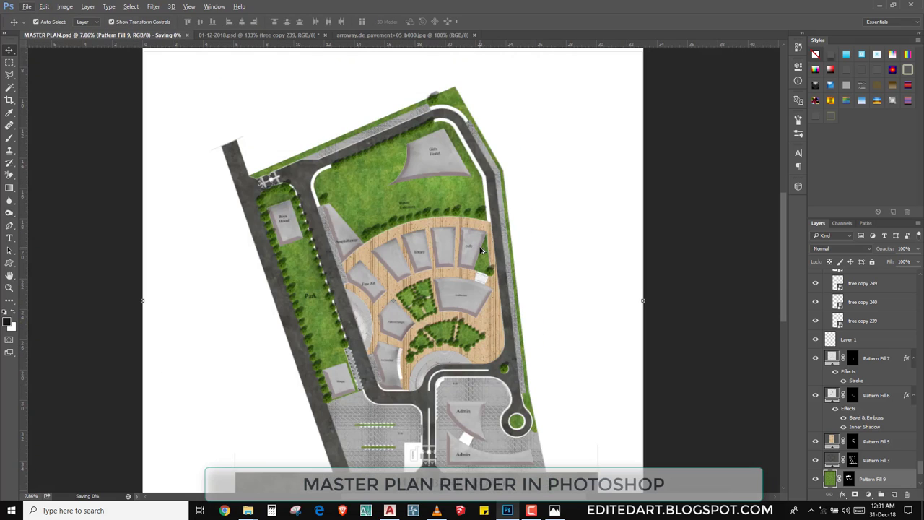
left_click(377, 232)
scroll(406, 278, "down", 1)
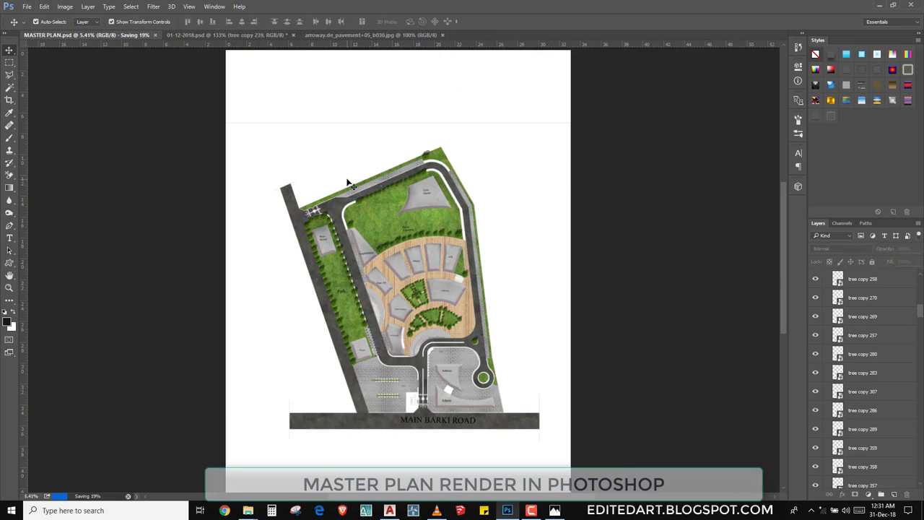
scroll(352, 166, "down", 1)
left_click(353, 150)
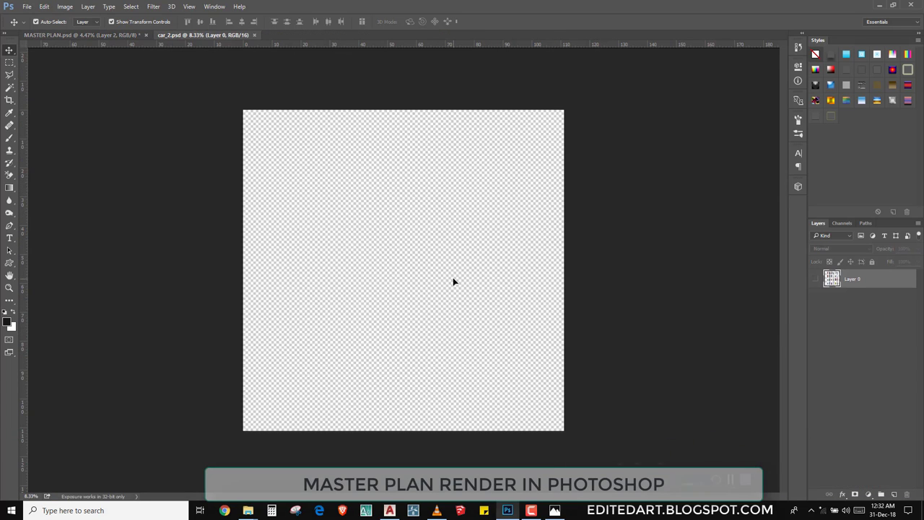
- Marquee-select the white top-view car on the car_2.psd sheet
scroll(376, 303, "up", 1)
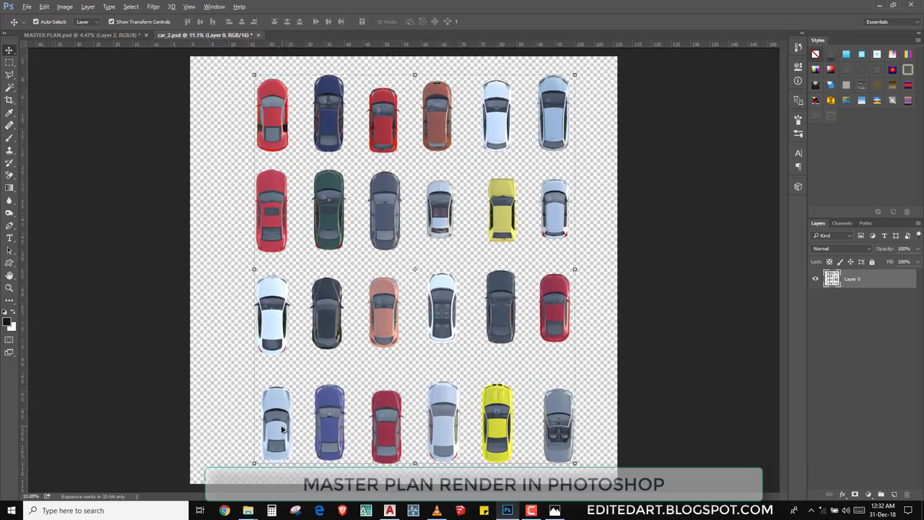
scroll(376, 304, "up", 1)
scroll(453, 453, "up", 1)
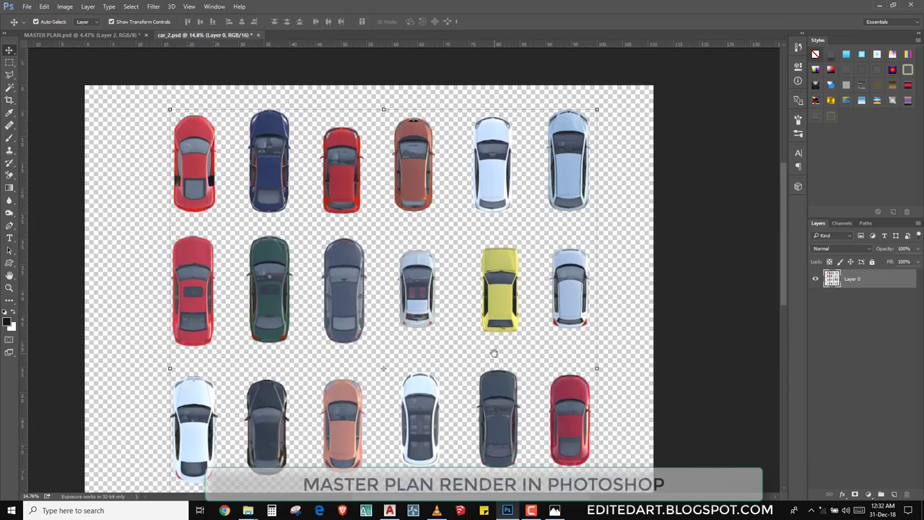
left_click_drag(467, 462, 499, 113)
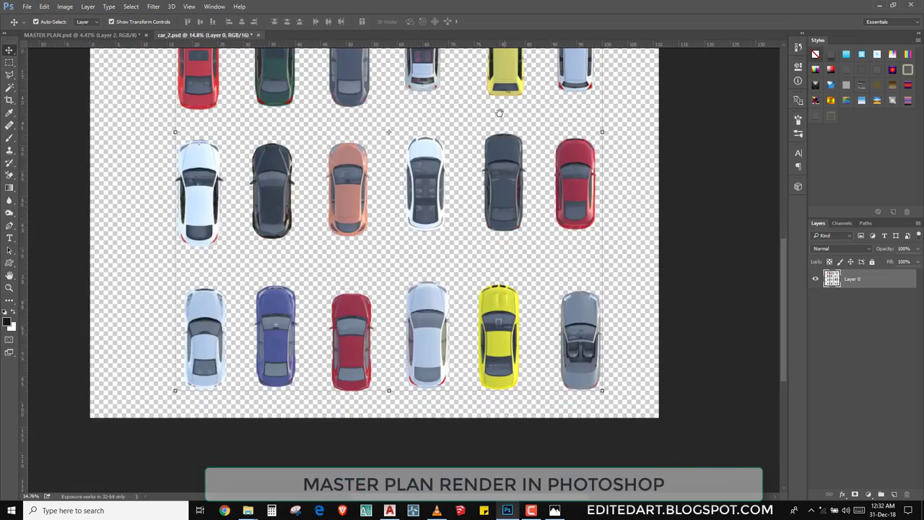
scroll(455, 391, "up", 5)
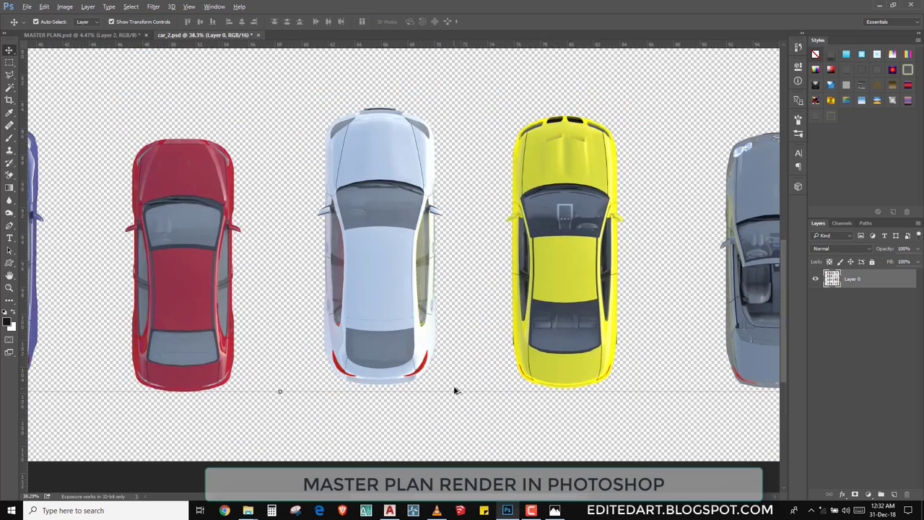
left_click(10, 63)
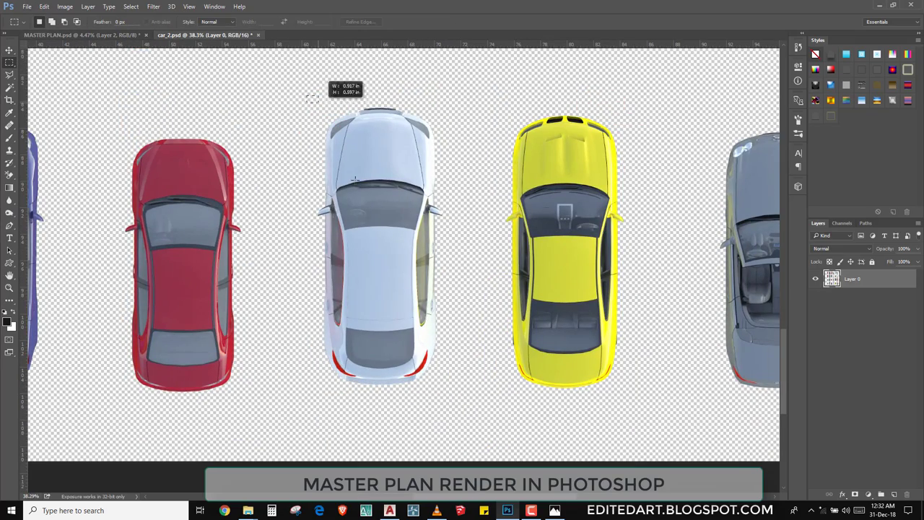
left_click_drag(318, 102, 470, 417)
- Check the white car at 100% zoom, then drag it onto MASTER PLAN.psd
scroll(467, 406, "down", 3)
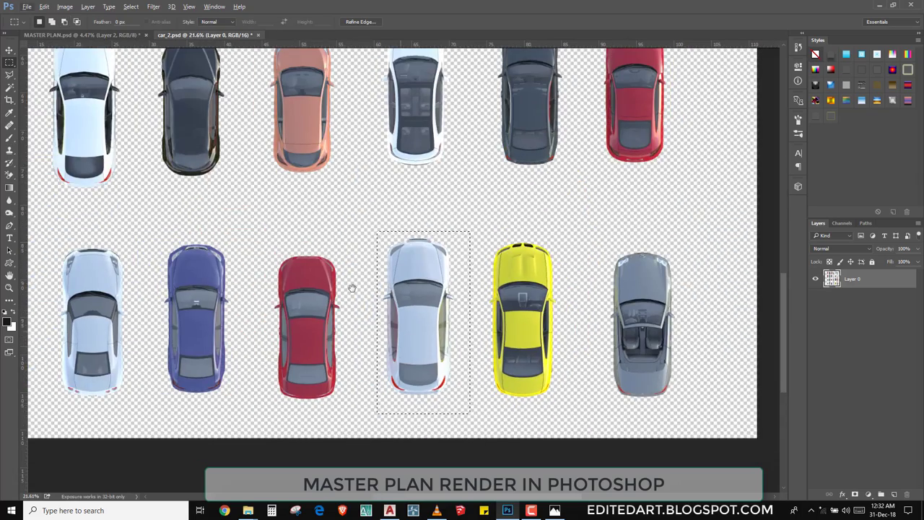
scroll(352, 288, "up", 5)
scroll(351, 288, "up", 5)
scroll(443, 251, "down", 4)
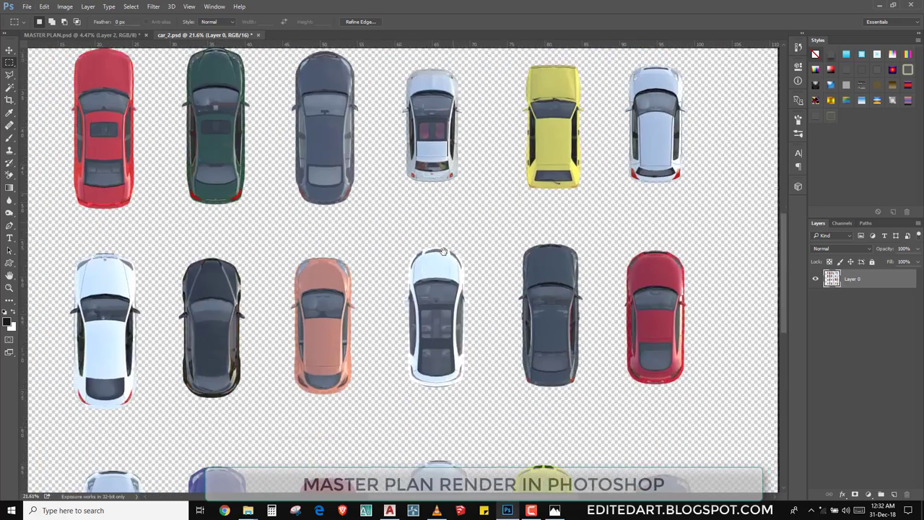
key("ctrl+1")
left_click_drag(463, 283, 437, 161)
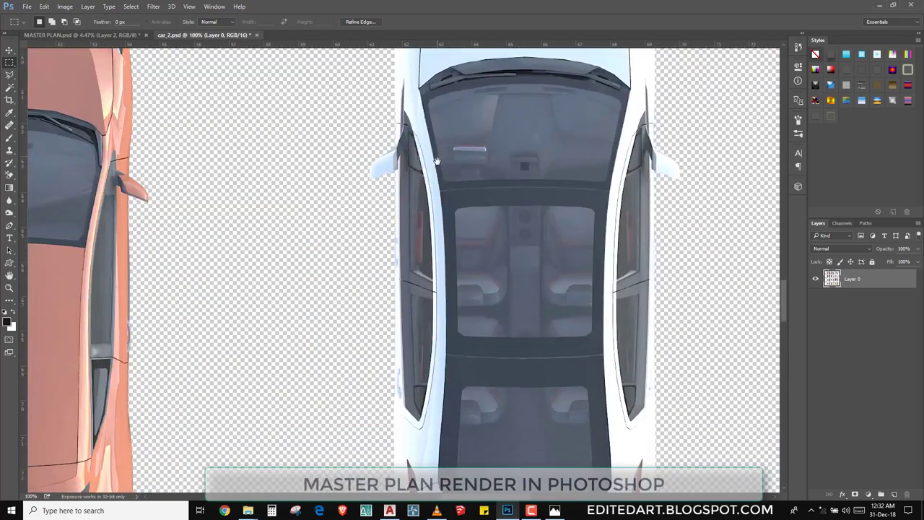
scroll(436, 161, "down", 5)
scroll(460, 238, "down", 5)
scroll(456, 312, "down", 5)
scroll(443, 170, "down", 5)
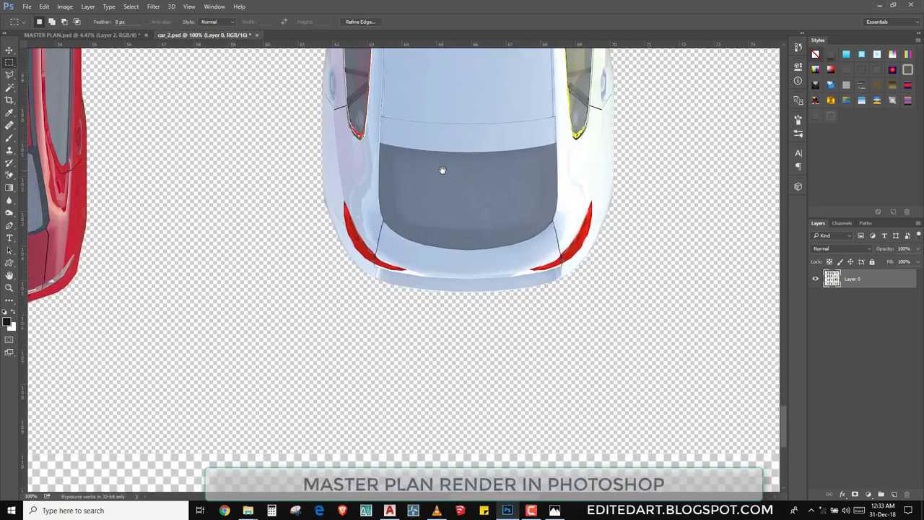
scroll(469, 324, "up", 5)
scroll(454, 301, "up", 3)
scroll(412, 267, "down", 3)
scroll(387, 247, "down", 1)
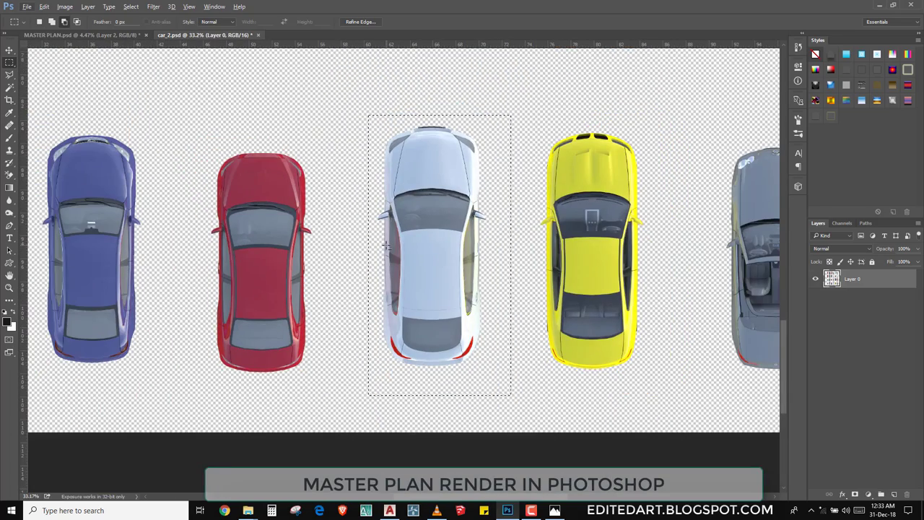
key("v")
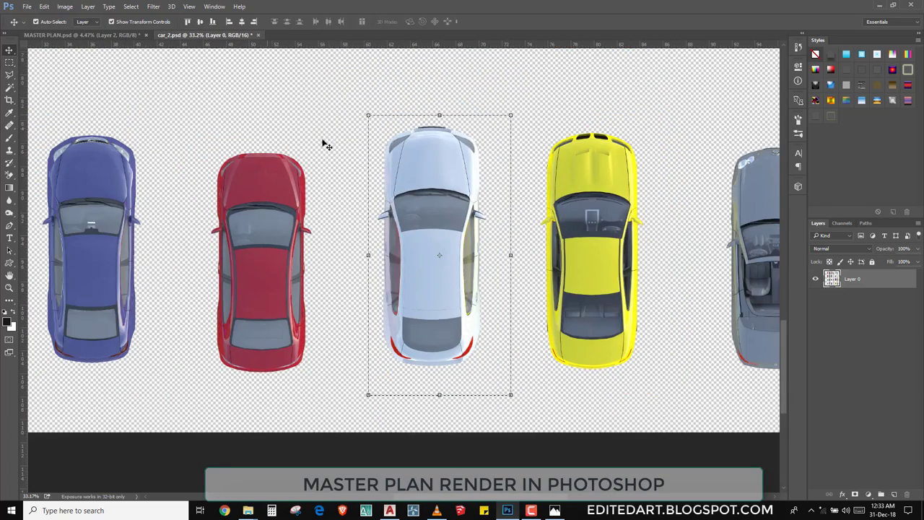
mouse_move(377, 157)
left_mouse_down()
mouse_move(107, 36)
mouse_move(350, 226)
mouse_move(523, 178)
left_mouse_up()
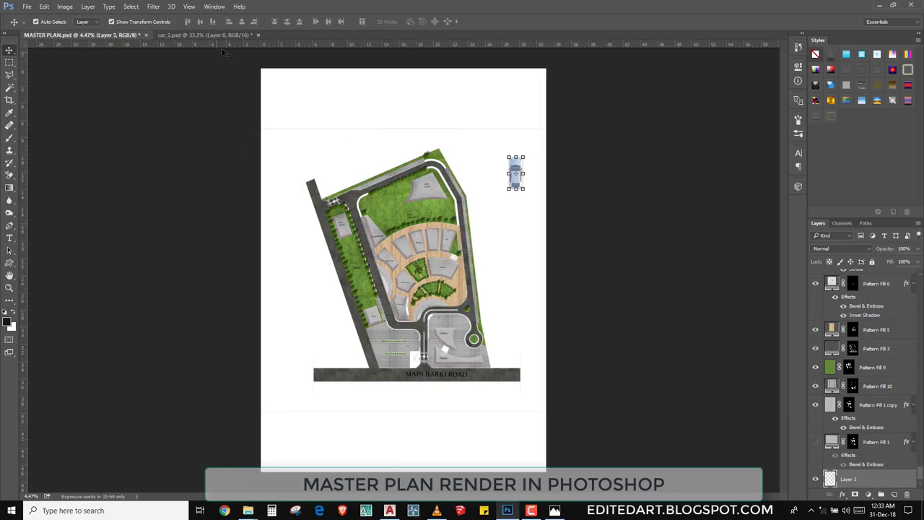
- Close car_2.psd without saving and move the white car onto the main road
left_click(259, 37)
left_click(470, 191)
mouse_move(485, 195)
left_mouse_down()
mouse_move(556, 325)
mouse_move(522, 407)
left_mouse_up()
scroll(516, 411, "up", 2, "alt")
scroll(505, 401, "up", 2, "alt")
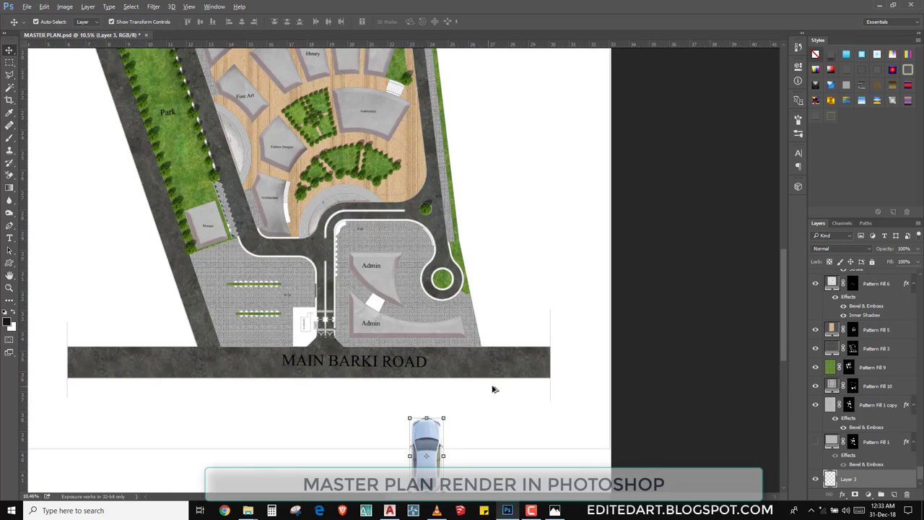
scroll(474, 455, "up", 2, "alt")
scroll(470, 448, "up", 2, "alt")
left_click_drag(487, 437, 585, 239)
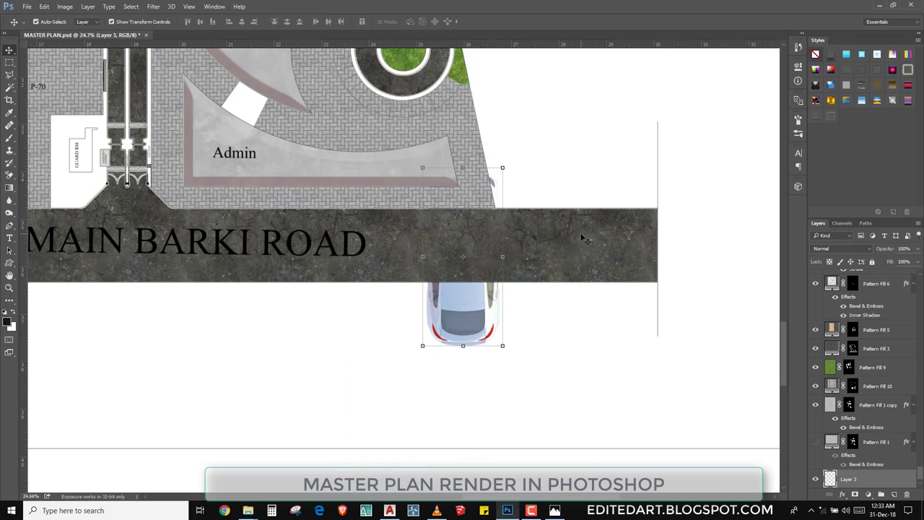
- Bring Layer 3 to the front, add a new layer group, and reselect the car layer
key("ctrl+shift+bracketright")
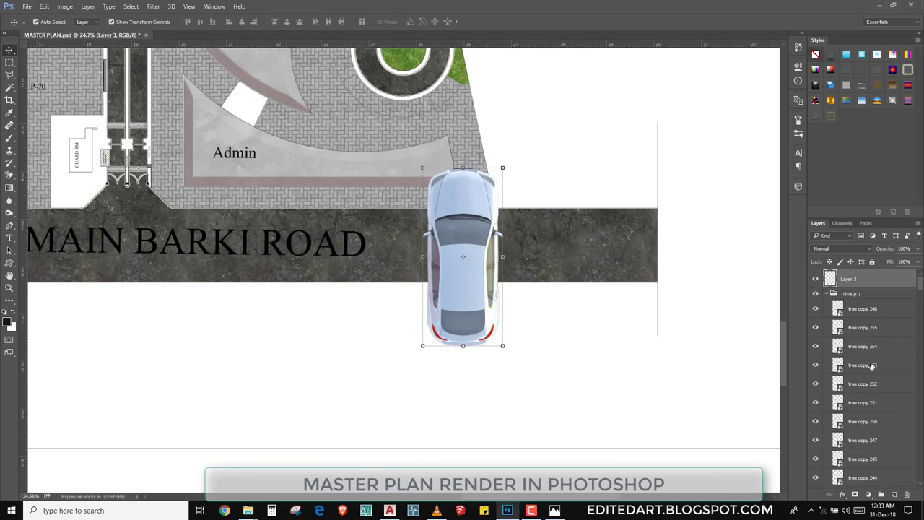
left_click(881, 496)
left_click(827, 306)
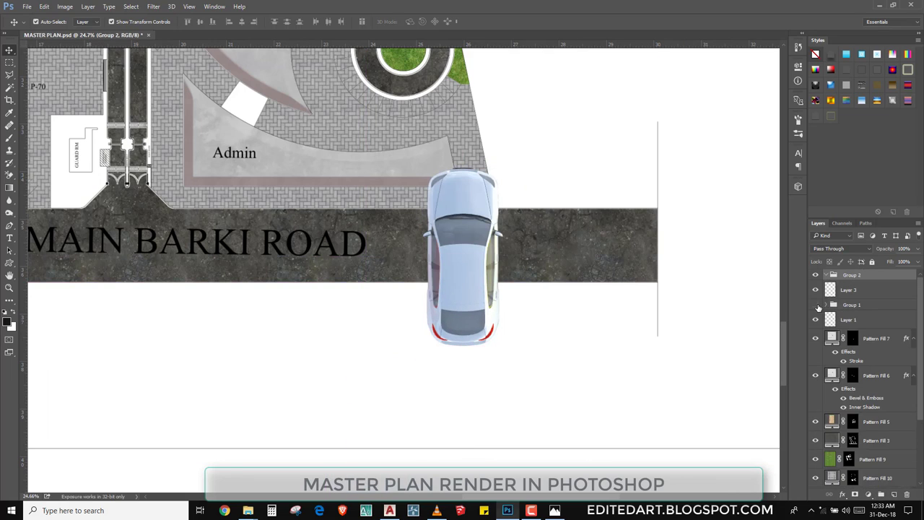
left_click(480, 285)
- Rotate and shrink the car to lie along the road, then position it on the road
mouse_move(535, 315)
left_mouse_down()
mouse_move(578, 202)
mouse_move(420, 280)
left_mouse_up()
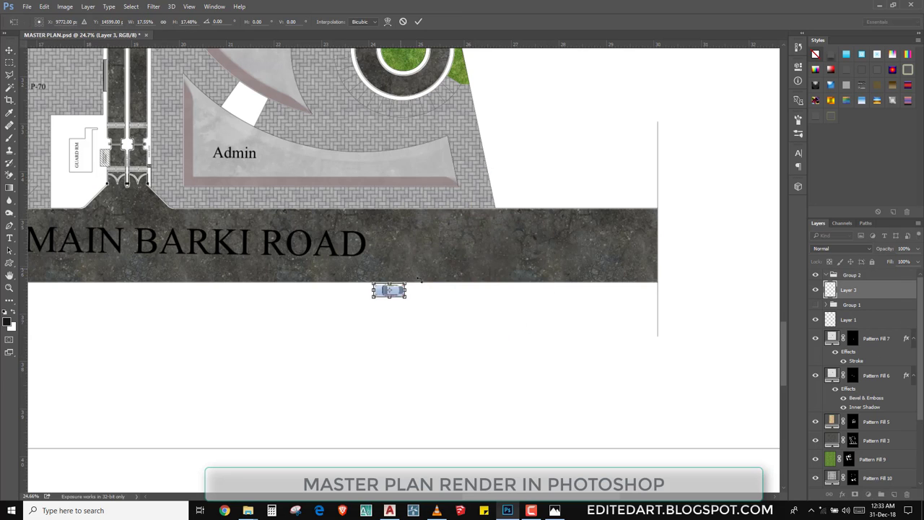
key("Return")
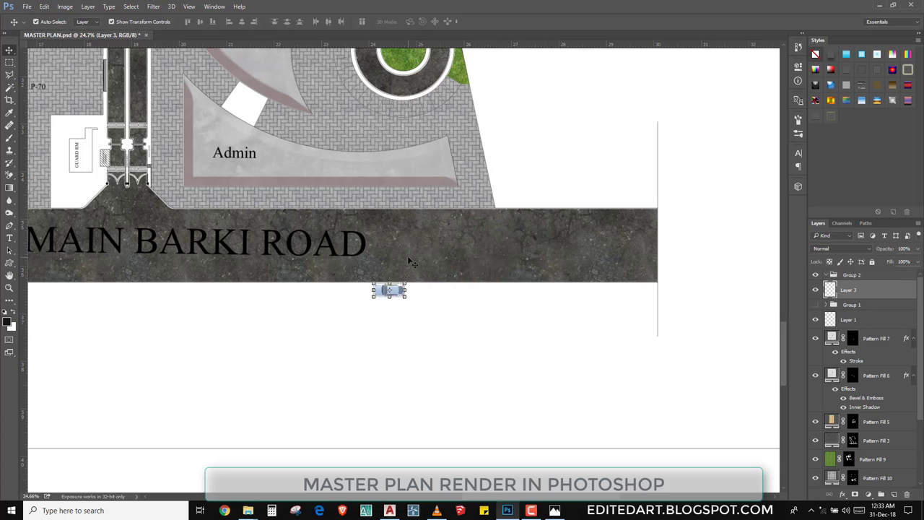
left_click_drag(411, 274, 489, 249)
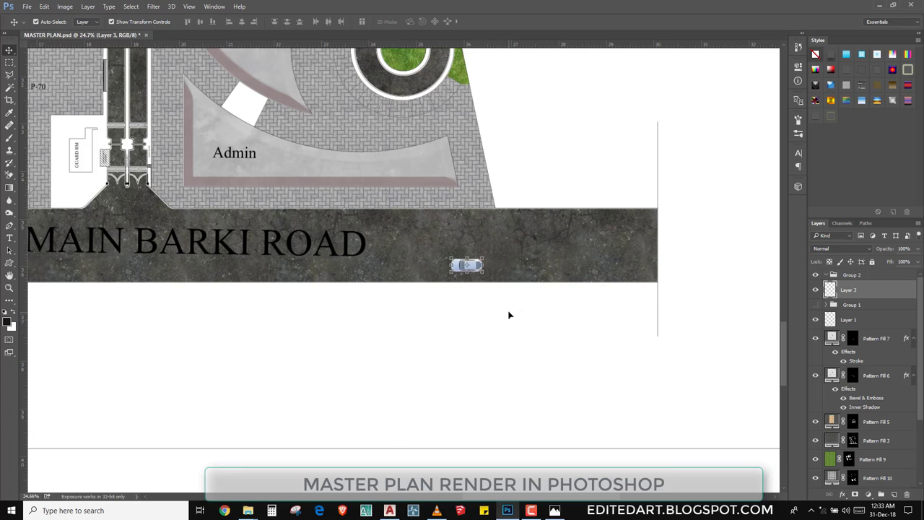
scroll(489, 288, "up", 1)
scroll(489, 289, "up", 1)
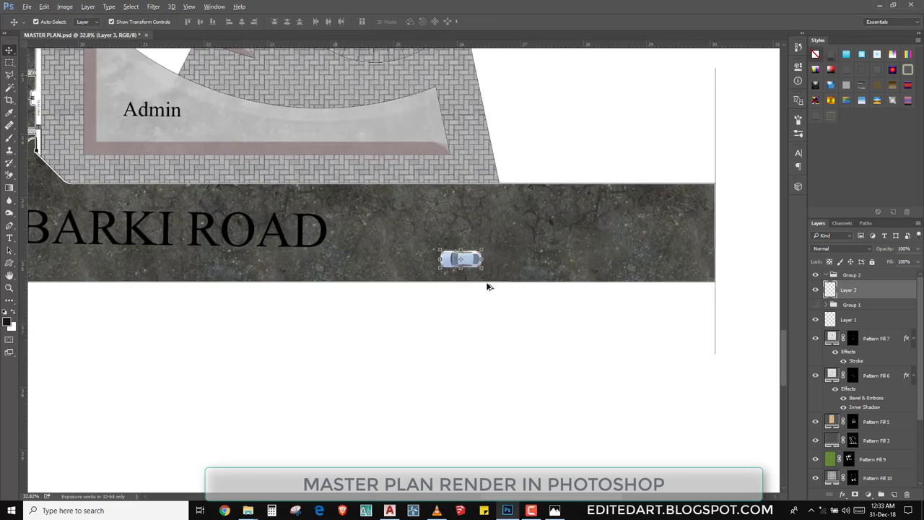
scroll(489, 289, "up", 1)
scroll(489, 289, "up", 2)
left_click_drag(481, 235, 472, 236)
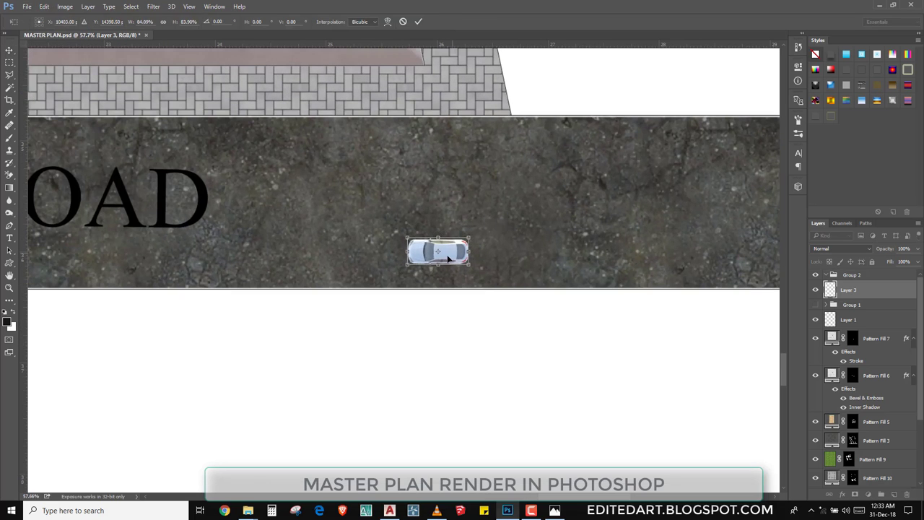
scroll(464, 277, "down", 5)
- Park the car upright and scaled down at the top of the entrance lane by the Guard Rm
mouse_move(462, 275)
left_mouse_down()
mouse_move(321, 210)
mouse_move(281, 137)
mouse_move(148, 110)
left_mouse_up()
scroll(163, 104, "up", 3)
scroll(164, 105, "up", 2)
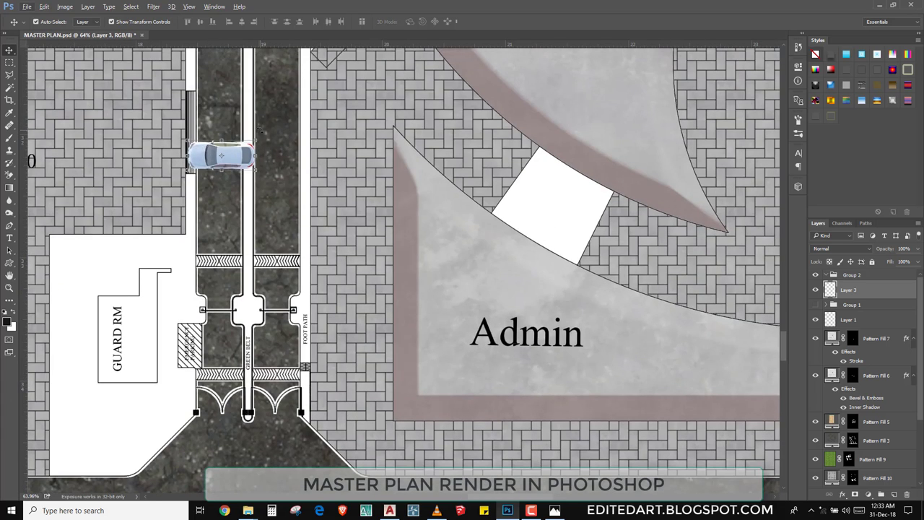
left_click_drag(258, 129, 275, 233)
key("Return")
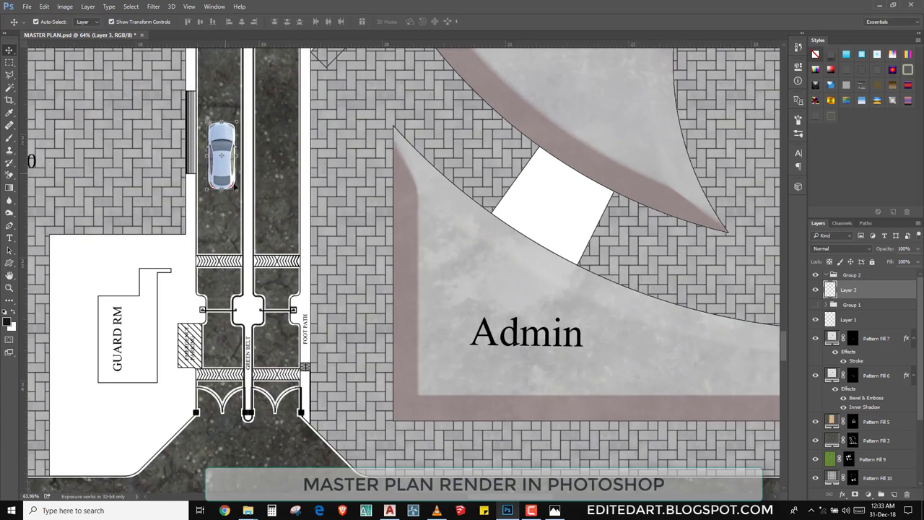
left_click_drag(236, 189, 219, 162)
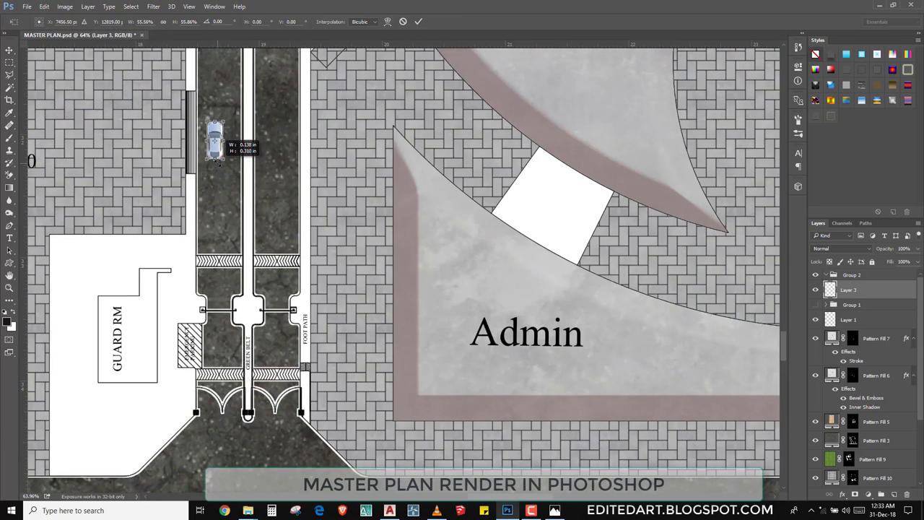
key("Return")
scroll(215, 141, "up", 2)
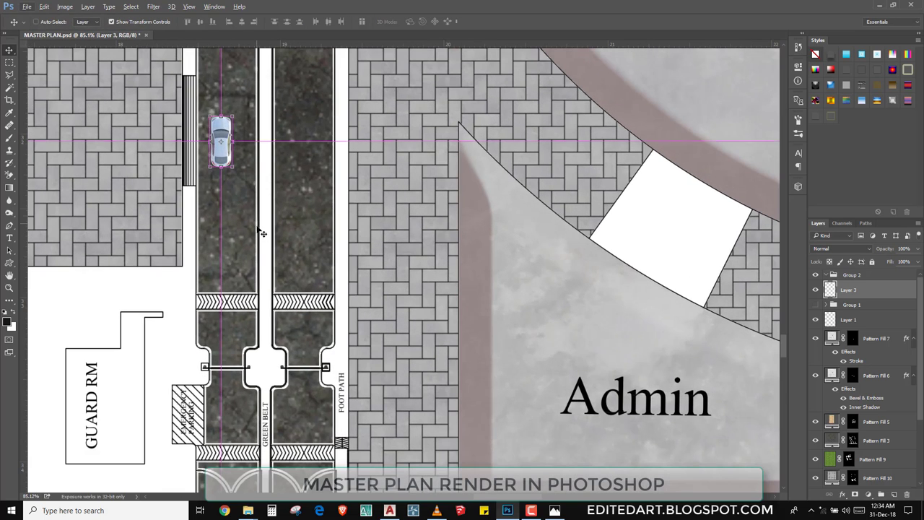
left_click_drag(260, 231, 260, 178)
left_click_drag(234, 105, 234, 96)
key("Return")
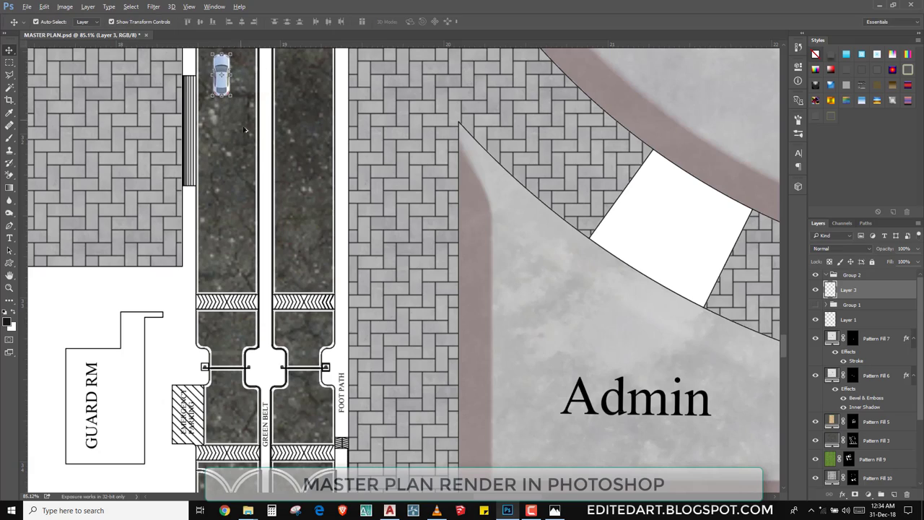
scroll(275, 202, "down", 3, "alt")
scroll(318, 245, "down", 3, "alt")
scroll(352, 278, "down", 2, "alt")
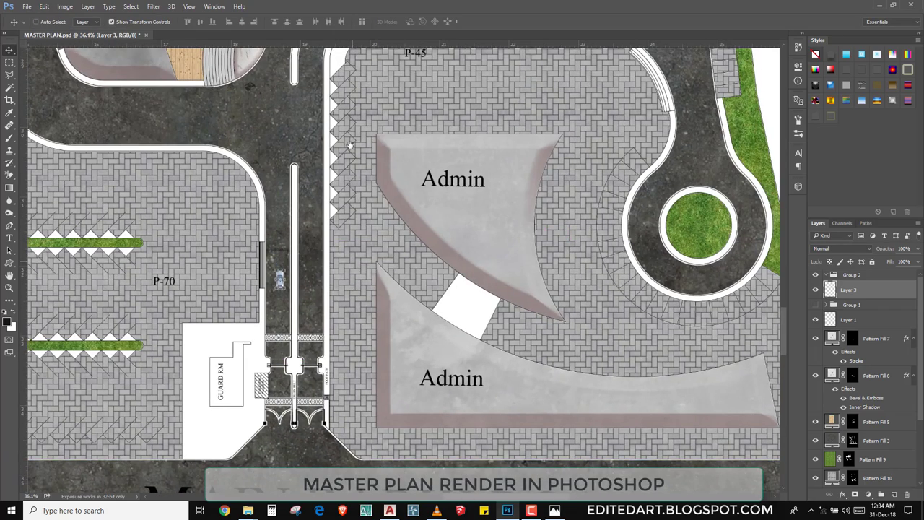
scroll(349, 144, "up", 3)
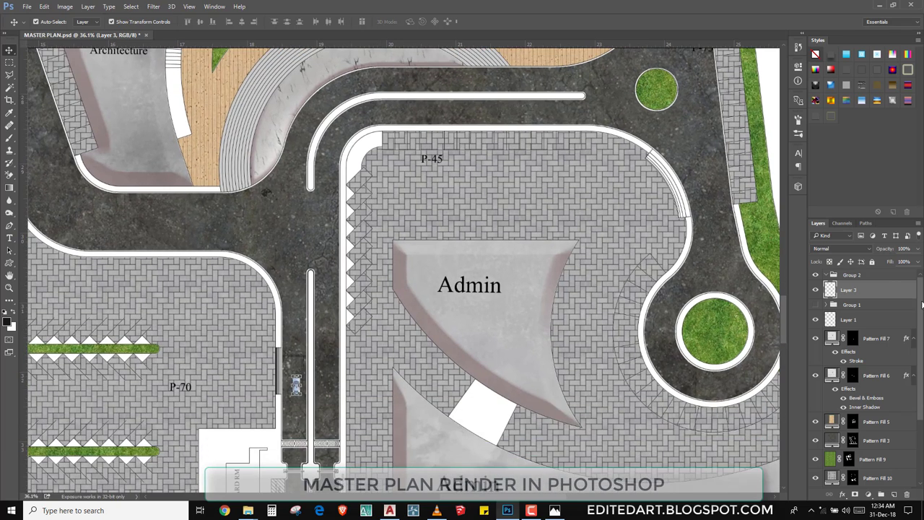
right_click(859, 290)
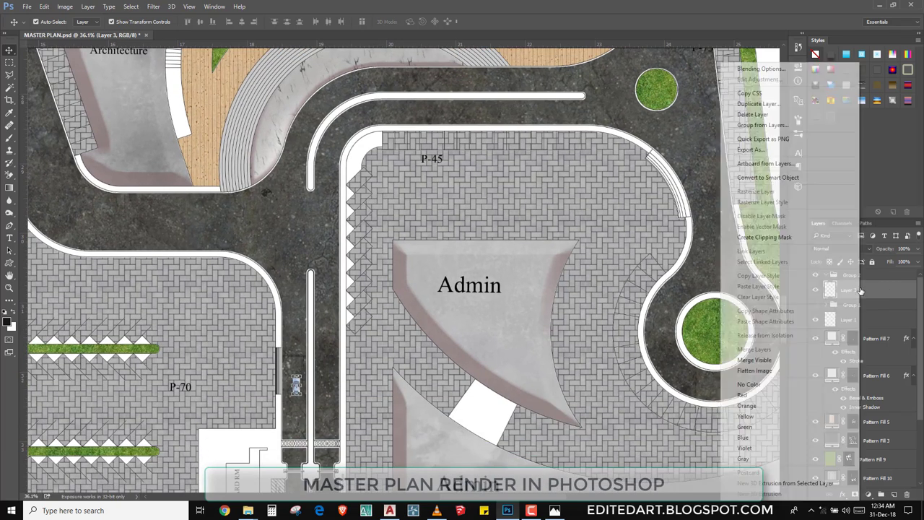
left_click(858, 291)
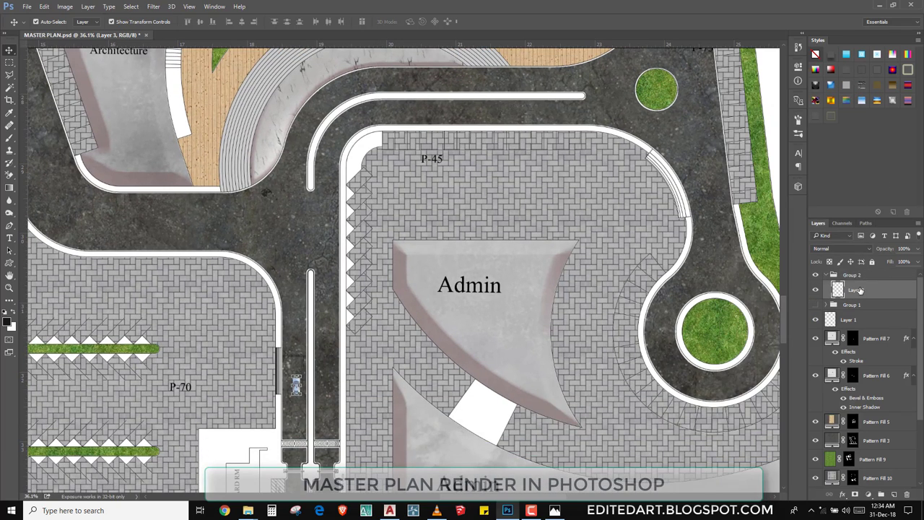
right_click(859, 290)
left_click(783, 64)
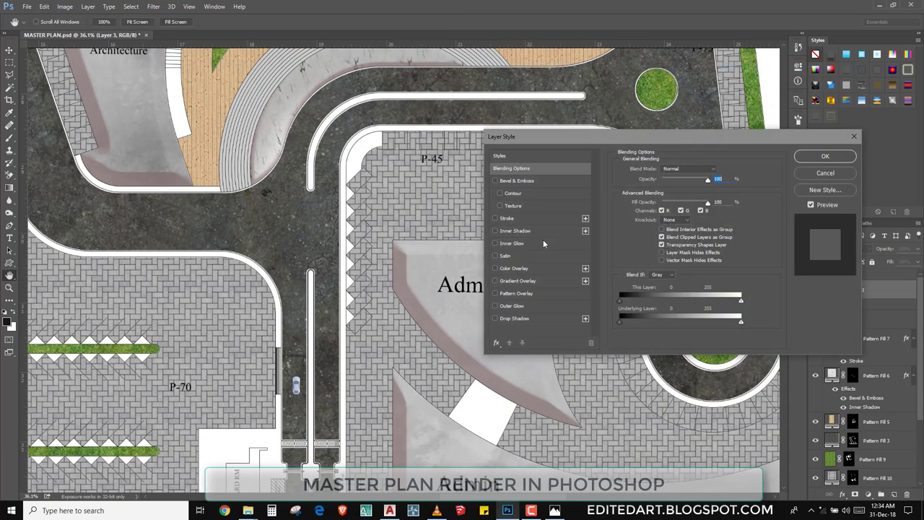
scroll(302, 401, "up", 5)
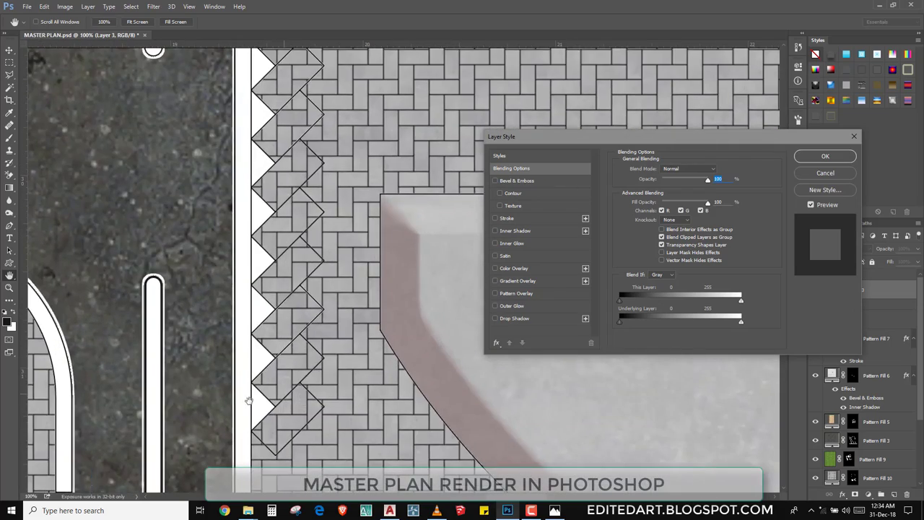
scroll(246, 466, "up", 4)
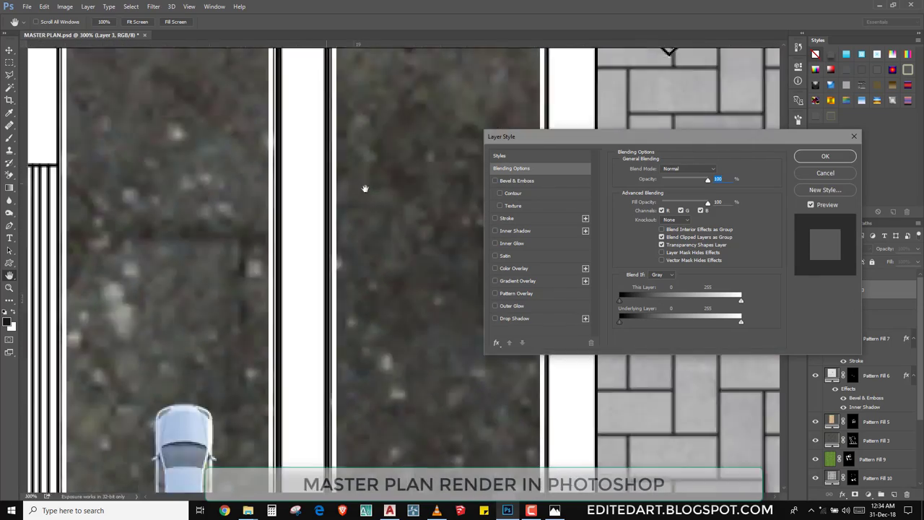
scroll(382, 181, "up", 4)
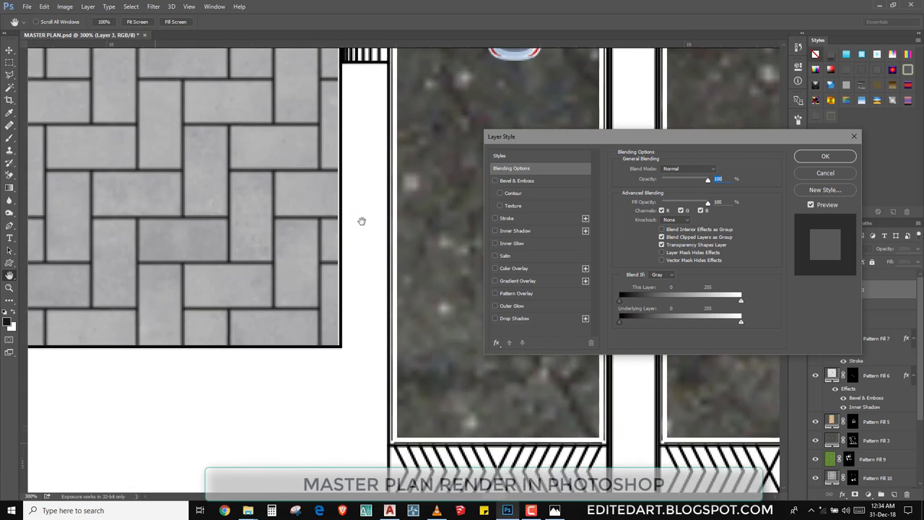
scroll(361, 219, "up", 4)
scroll(307, 296, "up", 3)
scroll(321, 344, "down", 1)
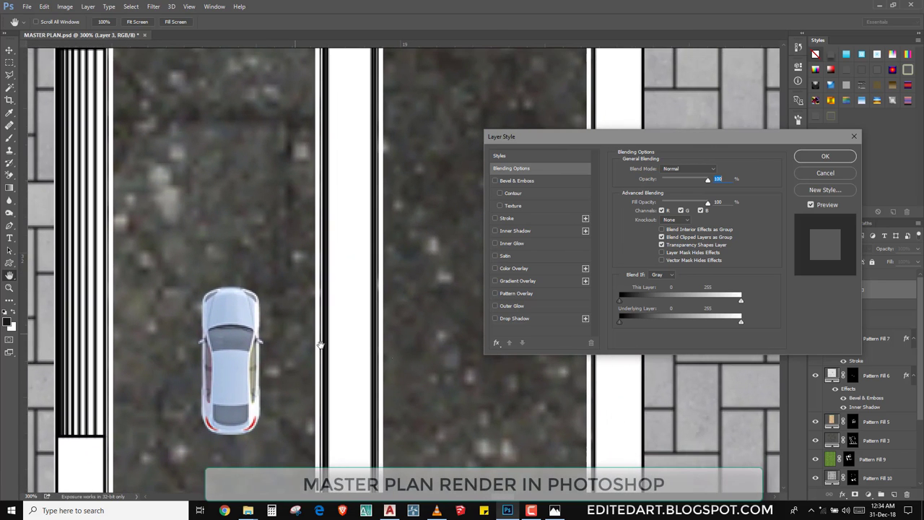
left_click(504, 320)
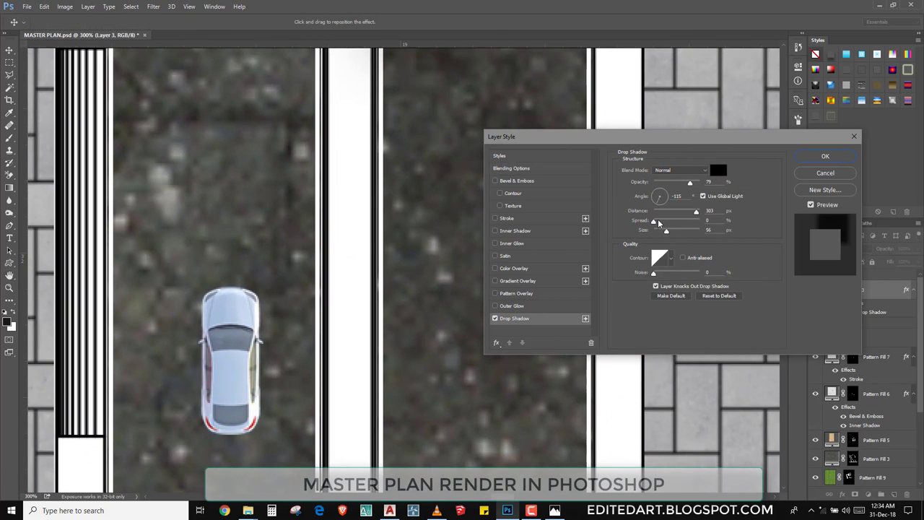
left_click(659, 190)
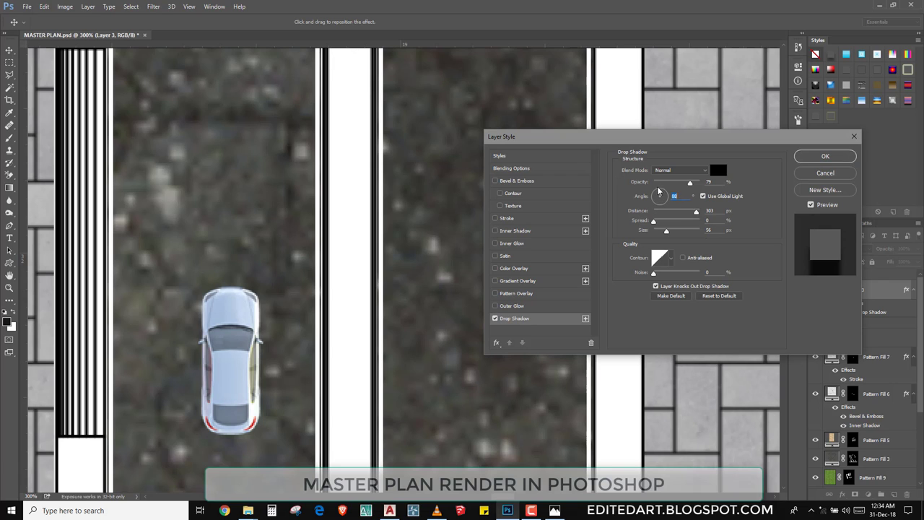
left_click(495, 319)
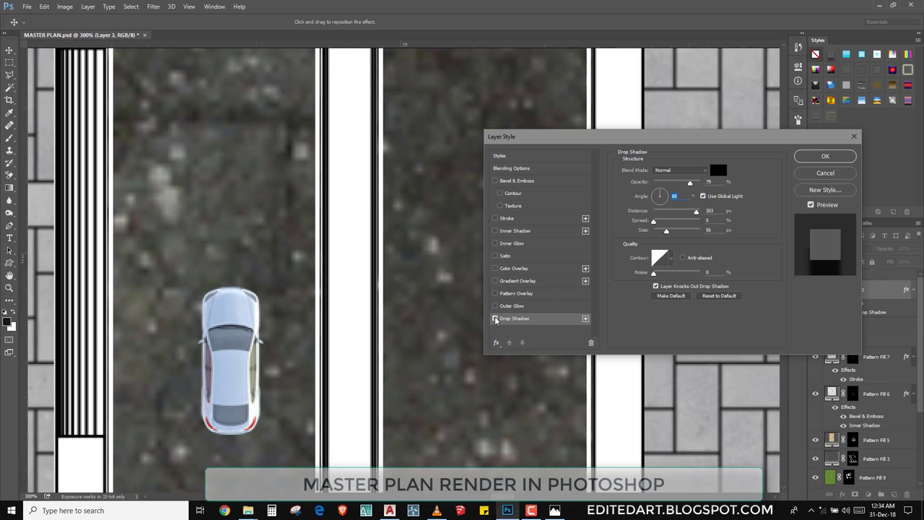
left_click(495, 180)
left_click(495, 181)
- Duplicate the car up the road, rotate it along the curve, and move a copy toward the P-73 grass circle
left_click(812, 175)
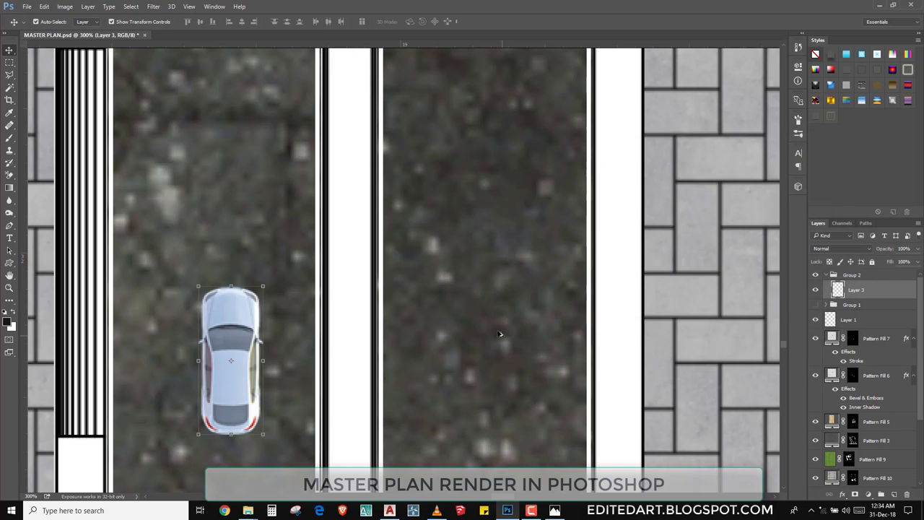
scroll(499, 335, "down", 5)
scroll(499, 336, "down", 3)
scroll(500, 341, "down", 3)
scroll(500, 340, "down", 2)
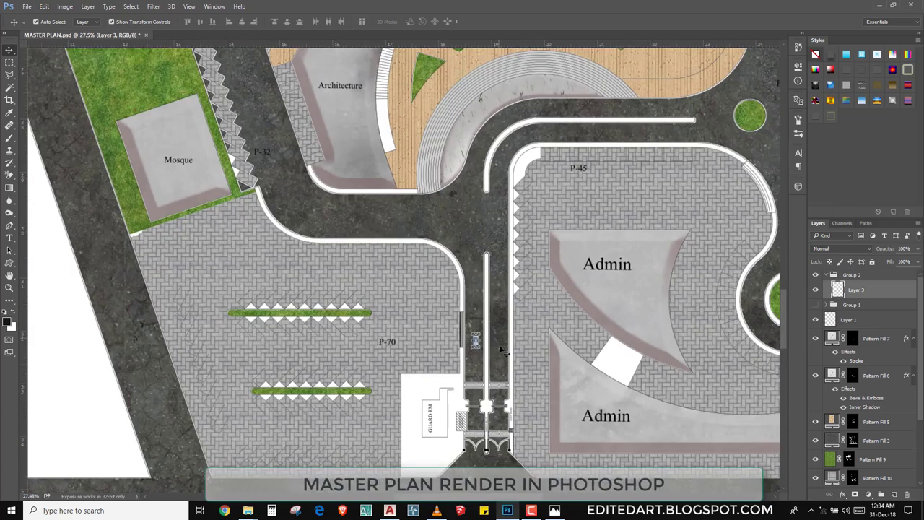
mouse_move(512, 428)
left_mouse_down()
mouse_move(526, 331)
mouse_move(524, 243)
left_mouse_up()
scroll(512, 138, "up", 3)
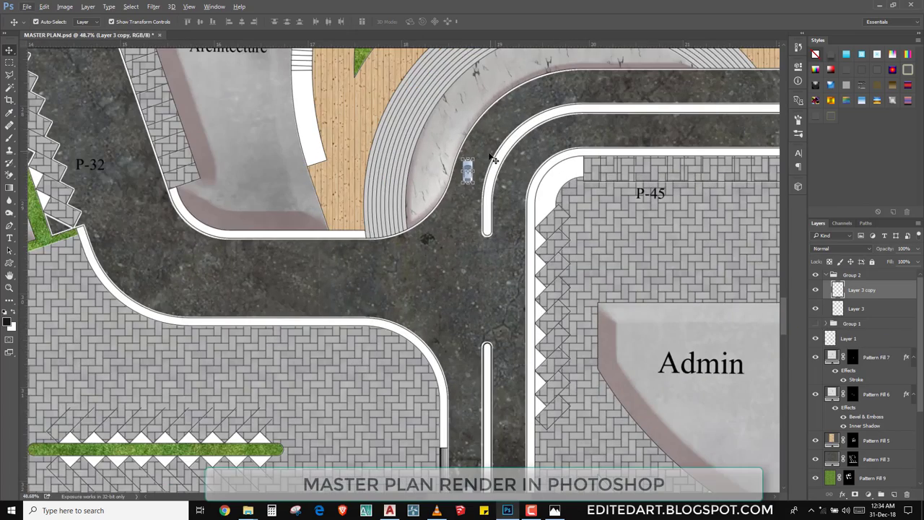
key("ctrl+t")
left_click_drag(487, 154, 357, 216)
key("Return")
mouse_move(392, 254)
left_mouse_down()
mouse_move(411, 226)
mouse_move(270, 266)
mouse_move(724, 209)
left_mouse_up()
- Add another car copy below the grass circle and tilt the copies slightly to follow the road
key("ctrl+alt+t")
key("Return")
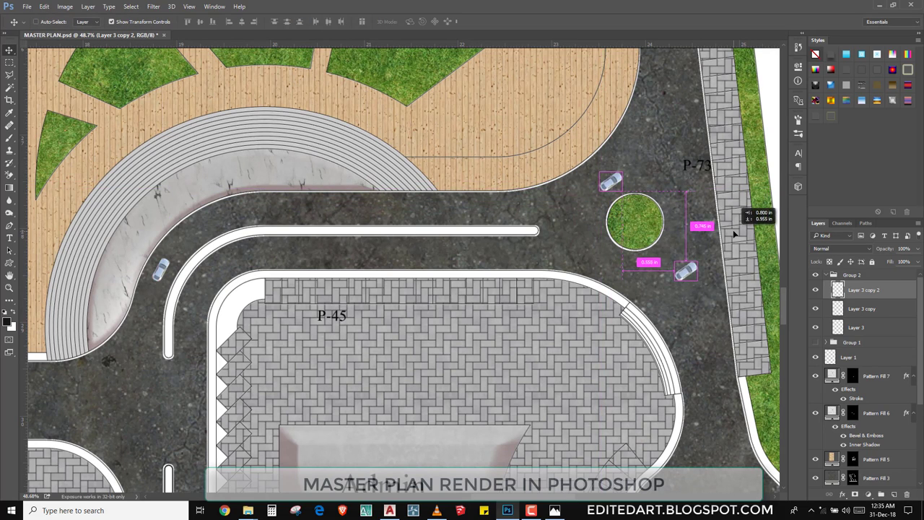
mouse_move(658, 166)
left_mouse_down()
mouse_move(738, 253)
mouse_move(723, 312)
left_mouse_up()
key("ctrl+t")
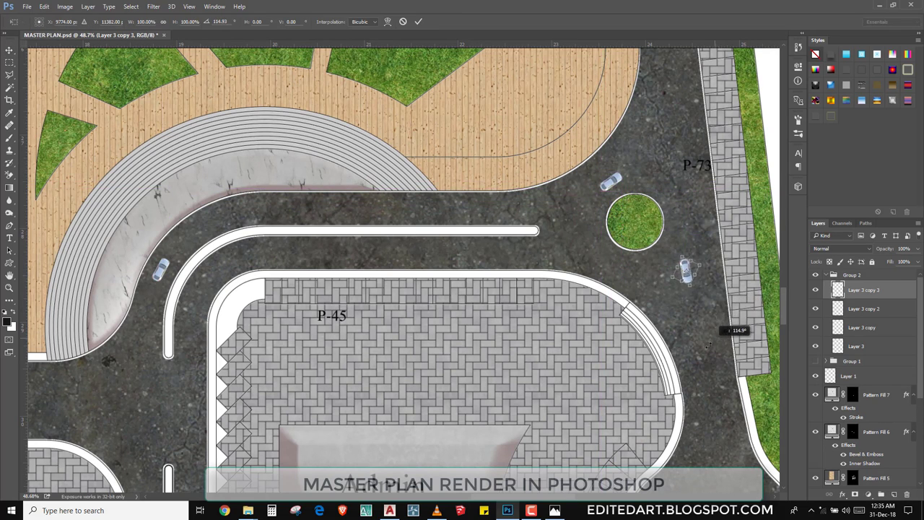
key("Return")
scroll(456, 309, "up", 1)
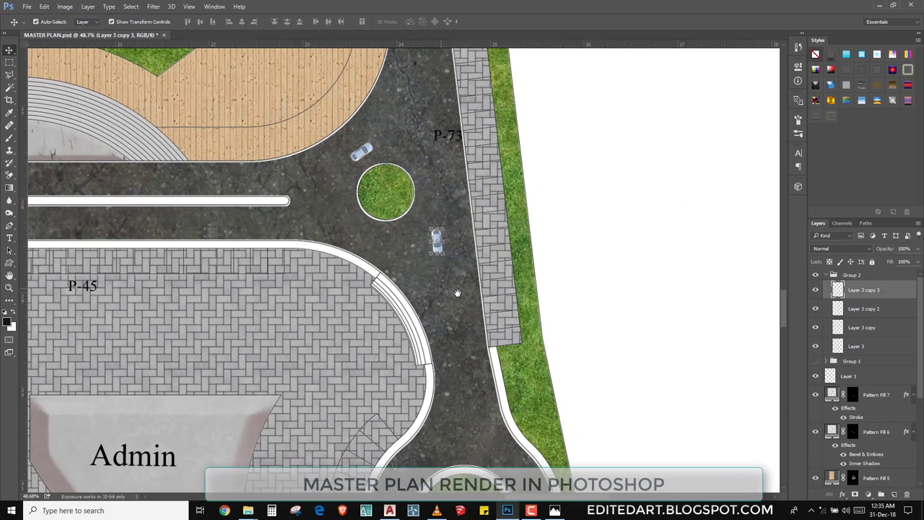
scroll(457, 309, "up", 1)
scroll(457, 309, "up", 1)
scroll(456, 309, "up", 1)
key("ctrl+t")
left_click_drag(453, 268, 448, 262)
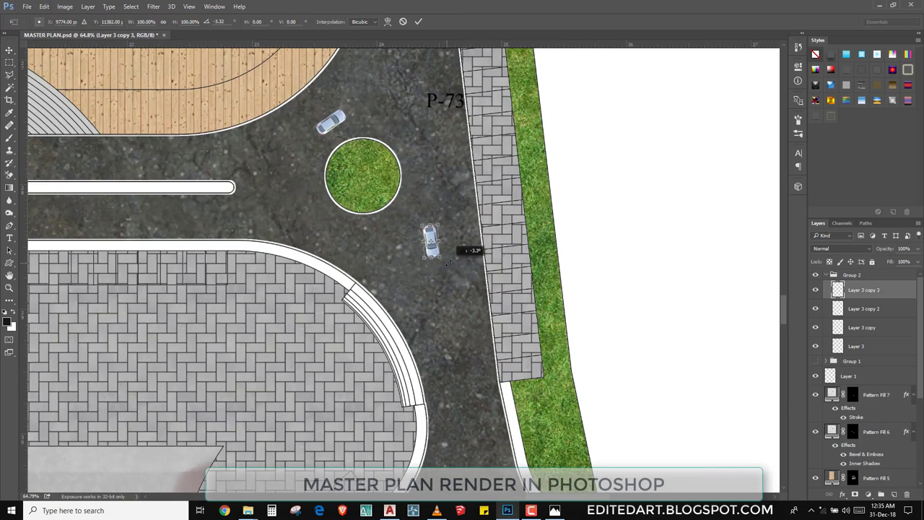
key("Return")
- Rescale the grey paving Pattern Fill 10 to 40%
left_click(359, 384)
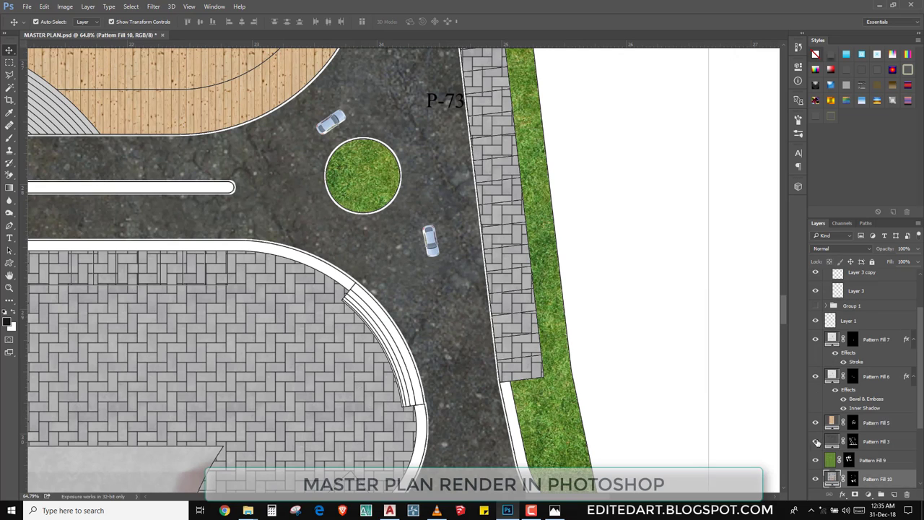
double_click(832, 479)
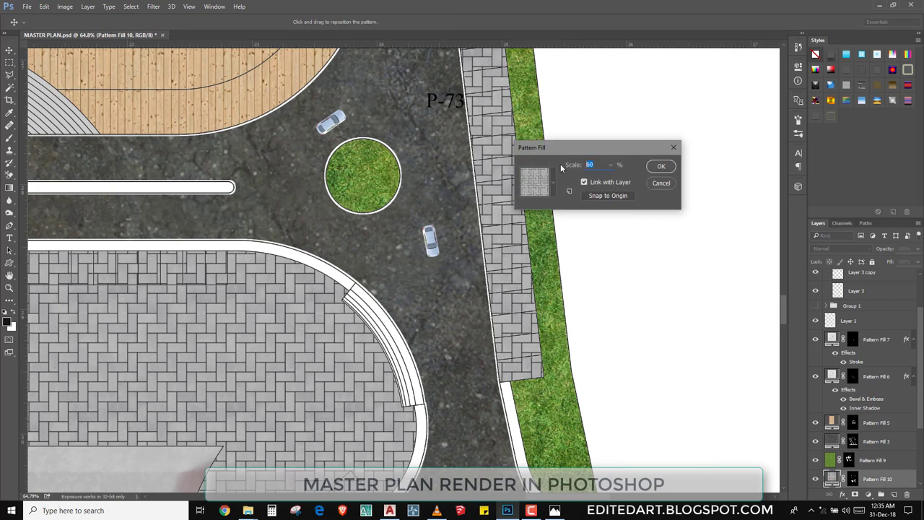
type("40")
key("Return")
- Copy a car down the road toward the turnaround and straighten it upright in its lane
left_click_drag(426, 264, 536, 274)
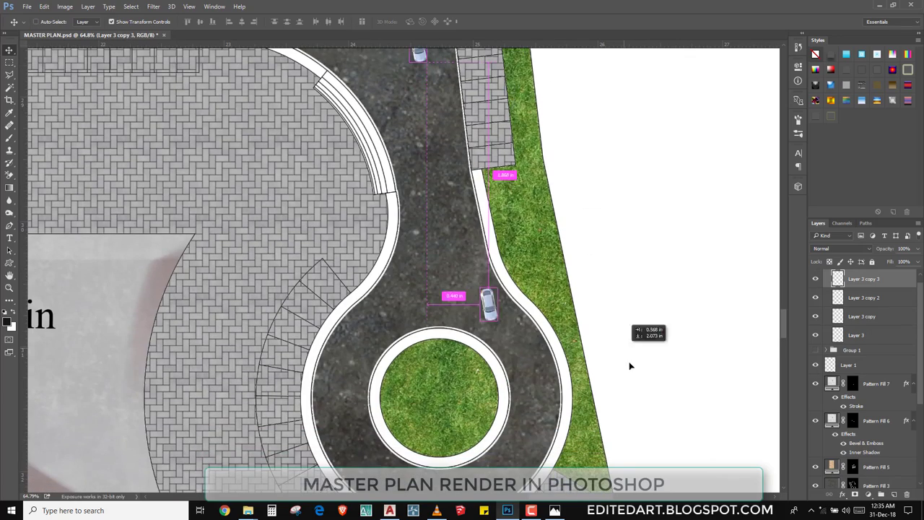
left_click_drag(629, 366, 666, 432)
key("ctrl+j")
scroll(546, 399, "up", 2)
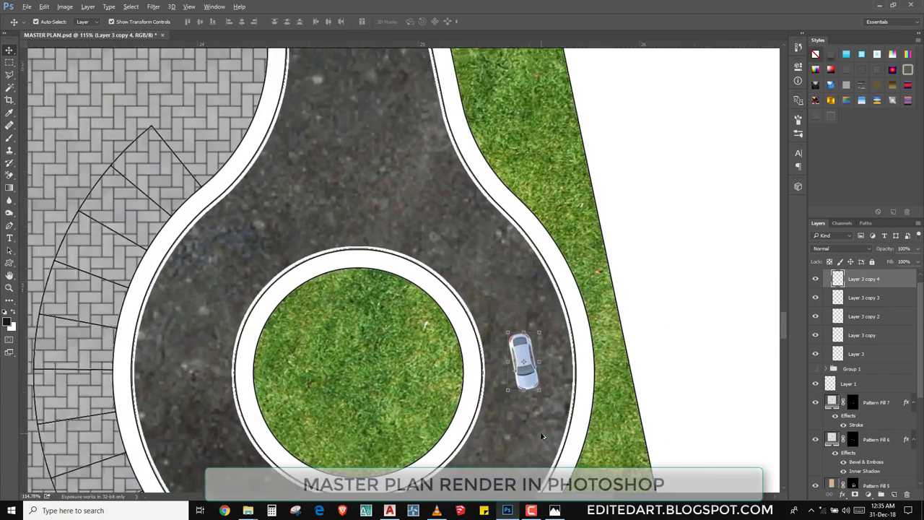
scroll(545, 399, "up", 2)
left_click_drag(547, 391, 535, 404)
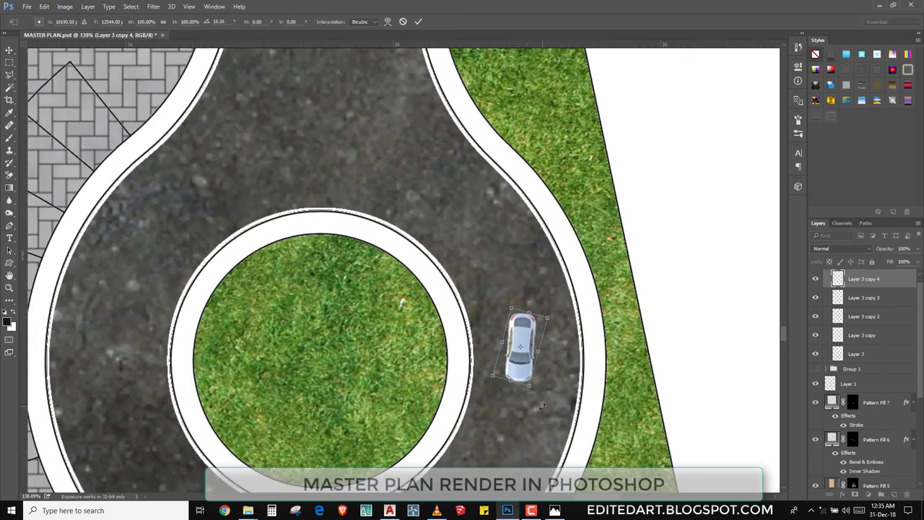
- Add a reversed car in the turnaround's left lane and a sideways car on the paving by the curved steps
left_click_drag(520, 347, 105, 340)
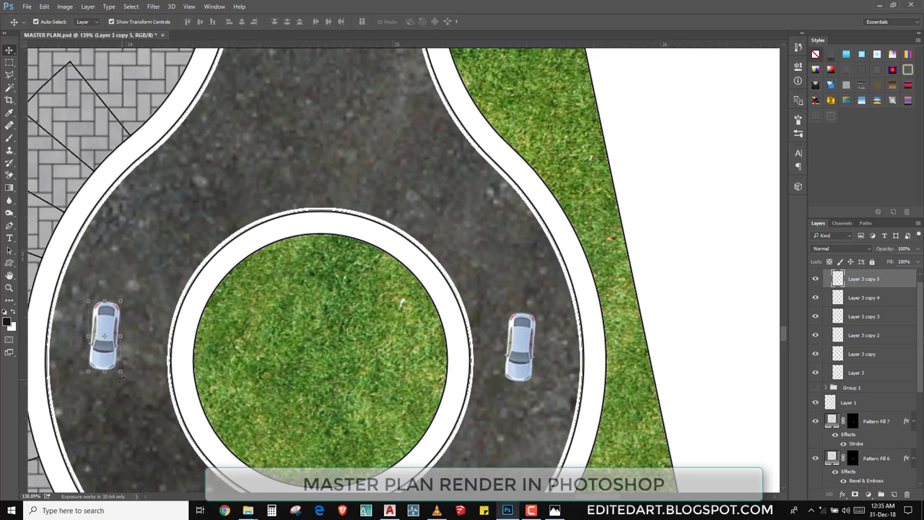
left_click_drag(87, 304, 124, 248)
key("Return")
scroll(252, 294, "down", 5)
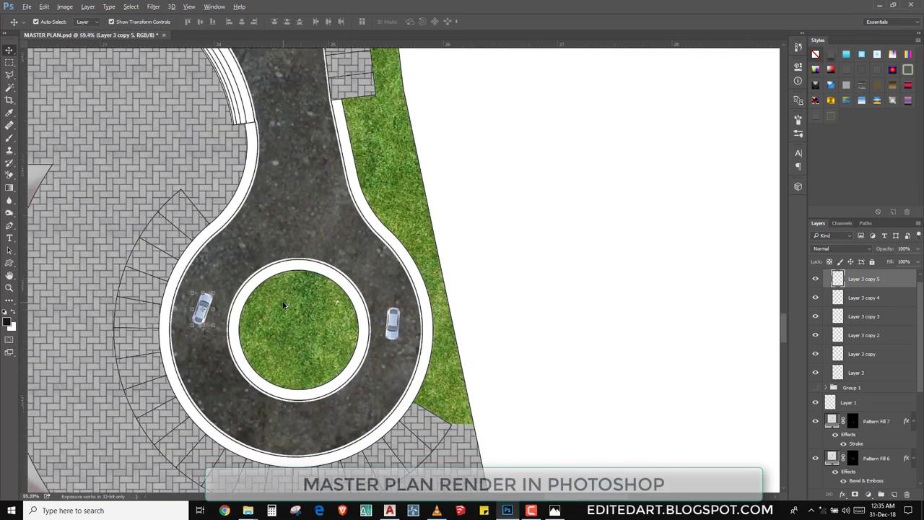
left_click_drag(219, 306, 196, 307)
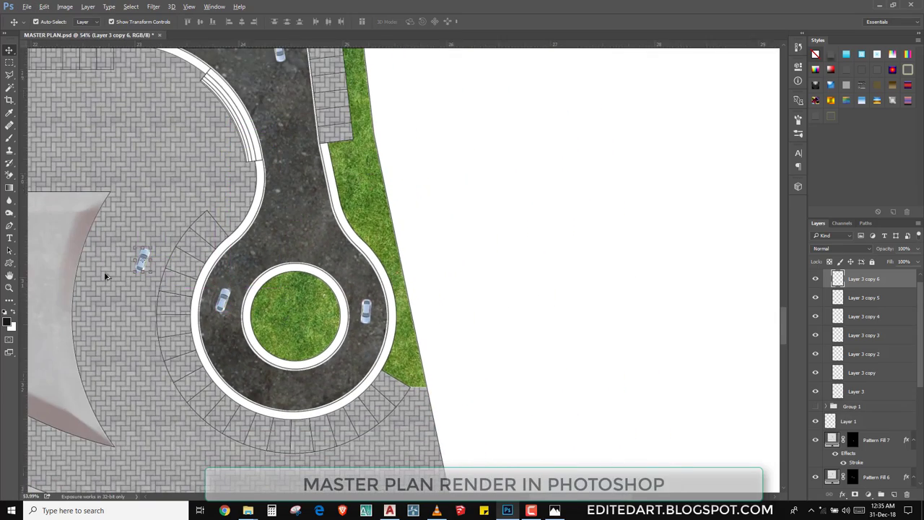
scroll(104, 271, "up", 5)
left_click_drag(218, 210, 306, 274)
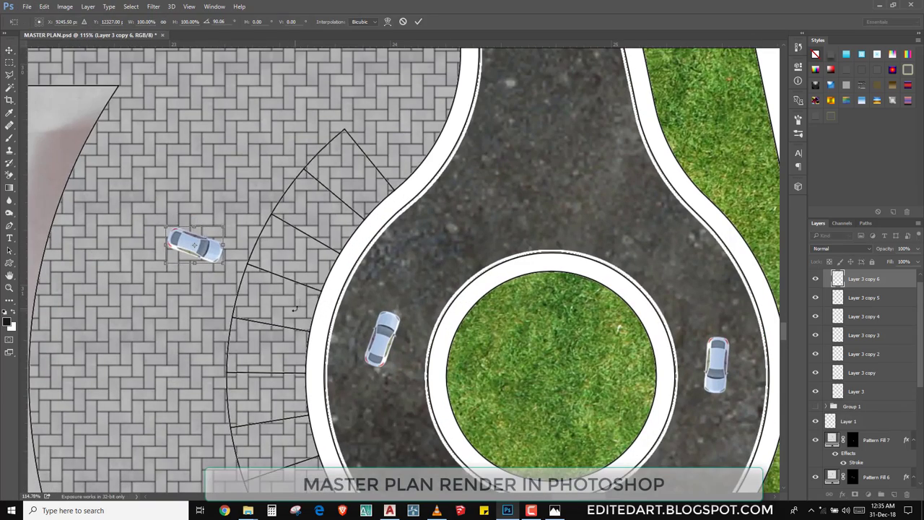
key("Return")
left_click_drag(294, 321, 359, 371)
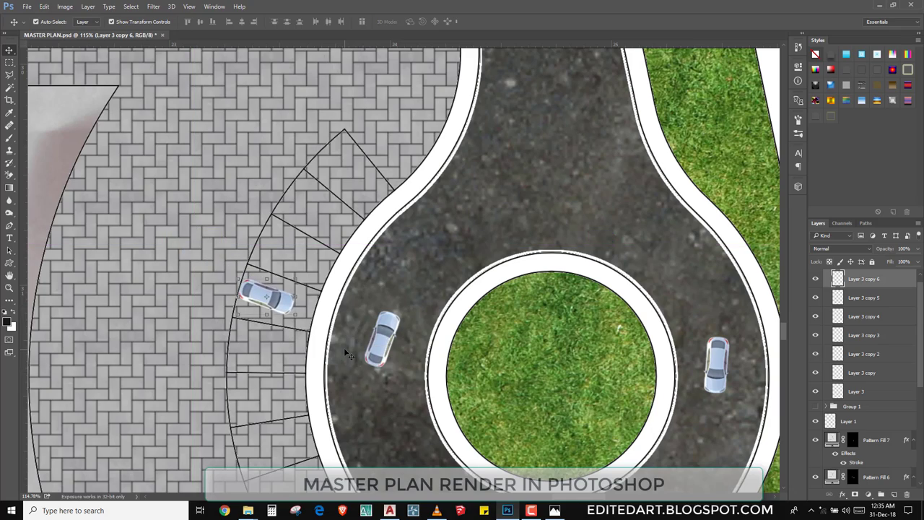
- Zoom out to view the whole master plan with its new cars
key("ctrl+0")
right_click(344, 351)
key("Escape")
scroll(574, 364, "up", 2)
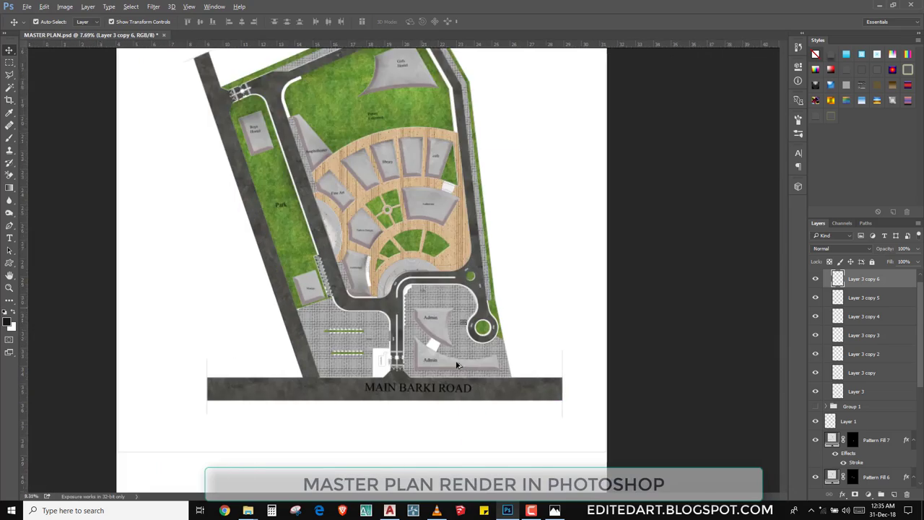
scroll(456, 362, "up", 3)
scroll(373, 365, "up", 3)
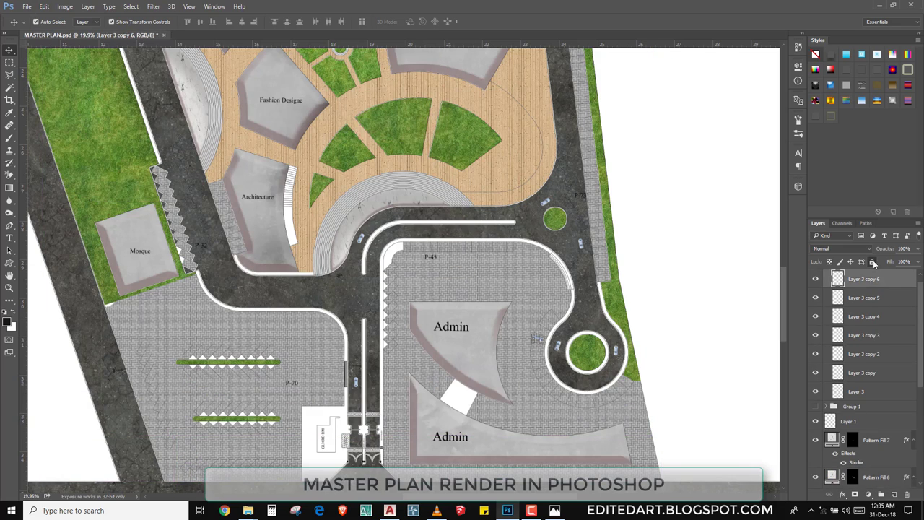
- Load the Pattern Fill 3 road area as a selection and switch to the Burn Tool
left_click(319, 298)
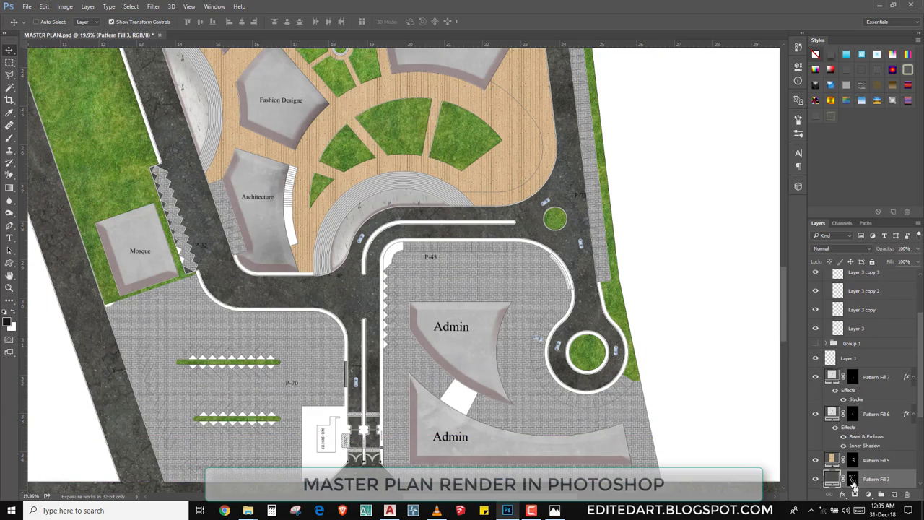
left_click(854, 480, "ctrl")
scroll(85, 265, "up", 1)
scroll(85, 266, "up", 1)
right_click(10, 213)
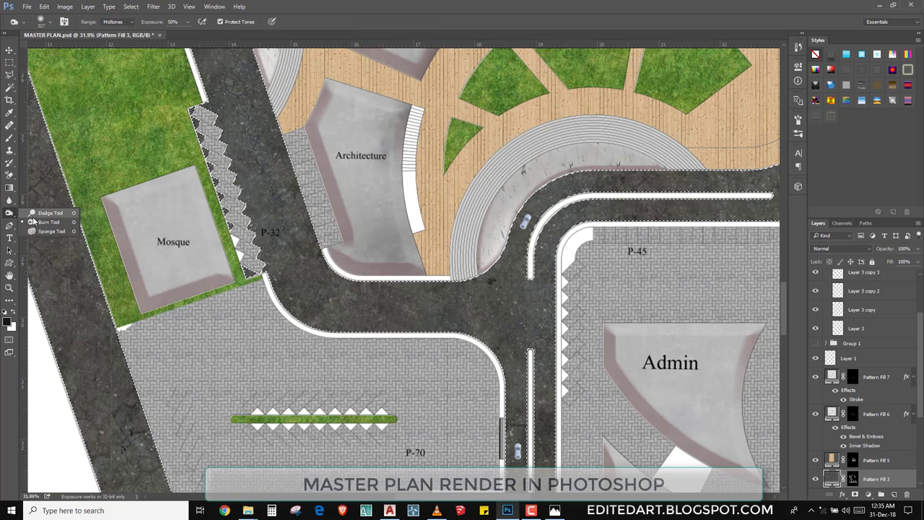
left_click(31, 222)
left_click(372, 303)
key("Return")
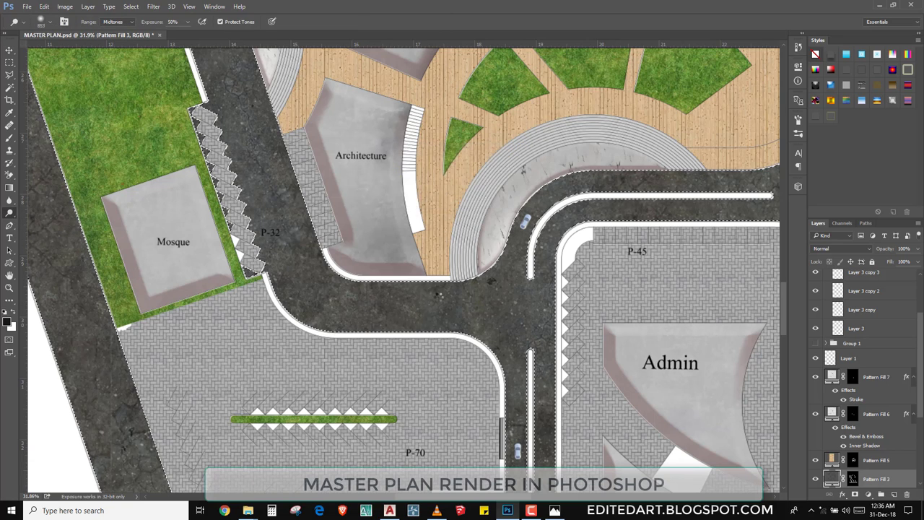
- Adjust the soft burn brush size while framing the roads from the Mosque area to Main Barki Road
right_click(437, 298)
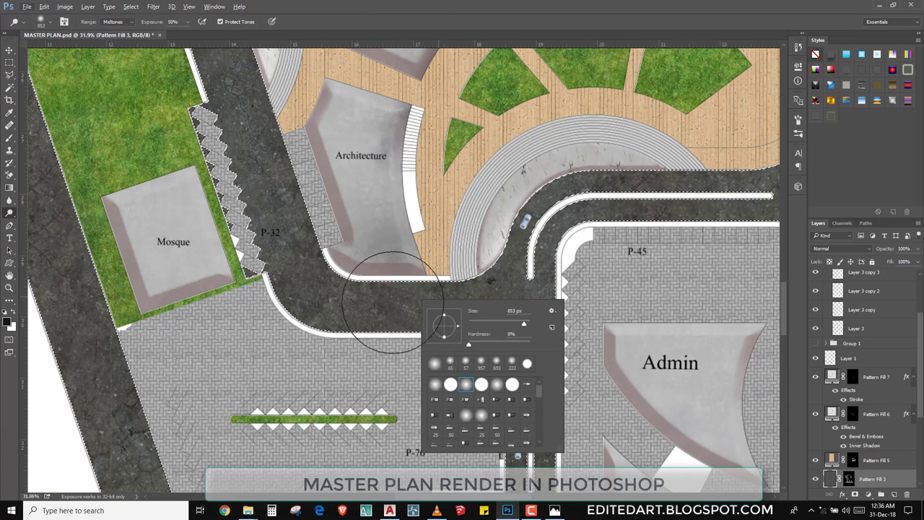
left_click(392, 268)
left_click_drag(311, 213, 531, 332)
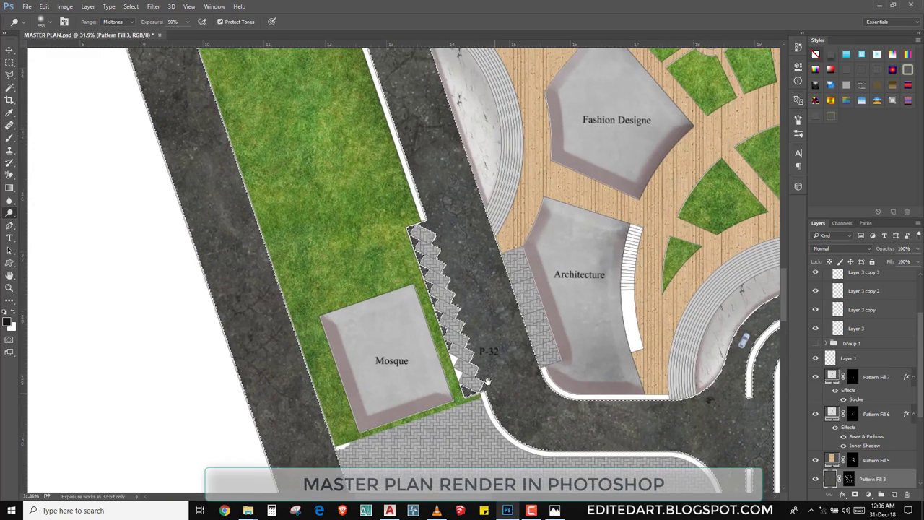
left_click_drag(595, 364, 597, 371)
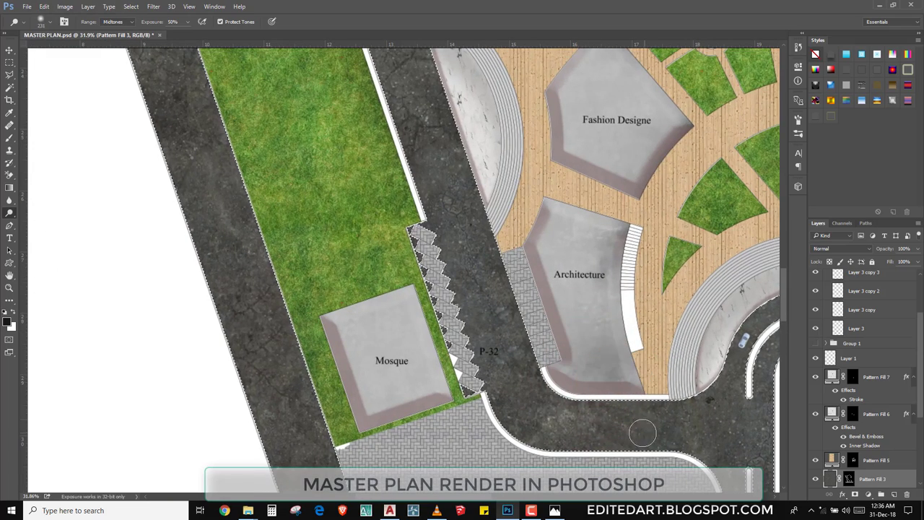
mouse_move(643, 432)
left_mouse_down()
mouse_move(449, 375)
mouse_move(541, 329)
left_mouse_up()
scroll(497, 360, "down", 3)
scroll(496, 360, "down", 3)
scroll(497, 359, "down", 2)
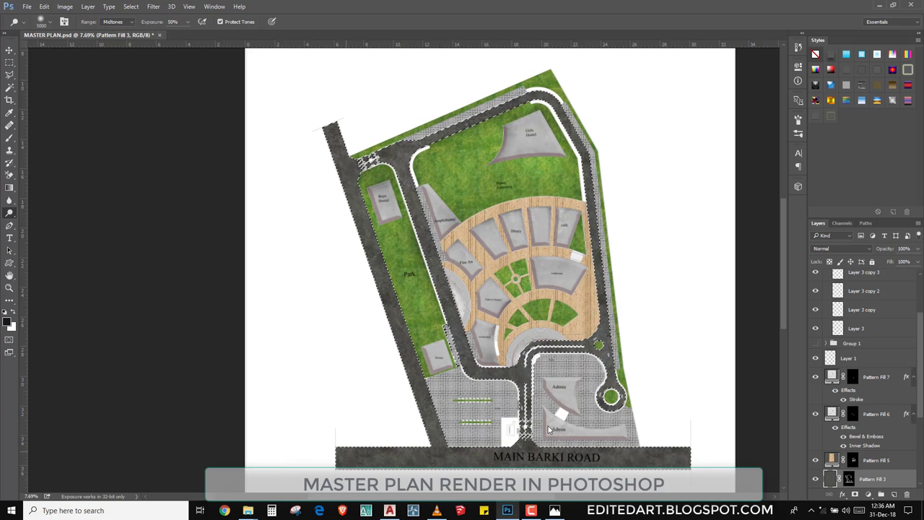
left_click_drag(540, 449, 505, 320)
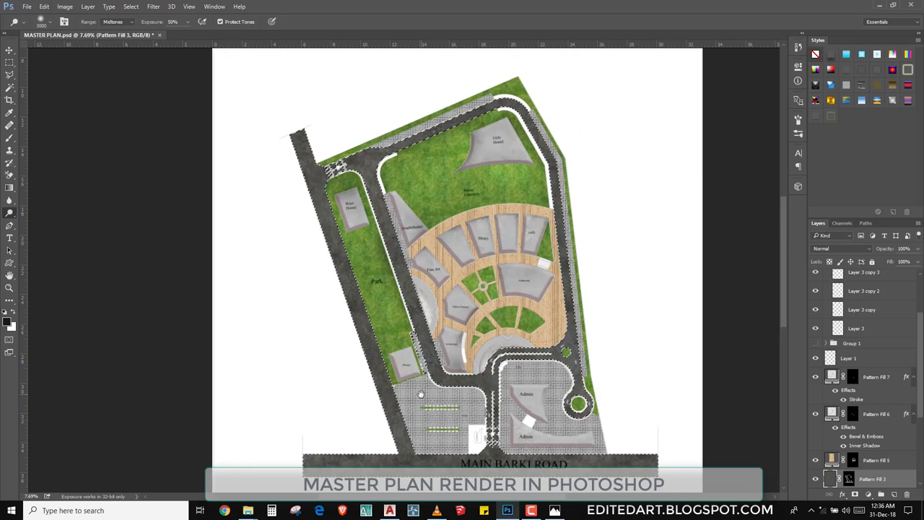
scroll(415, 294, "up", 3)
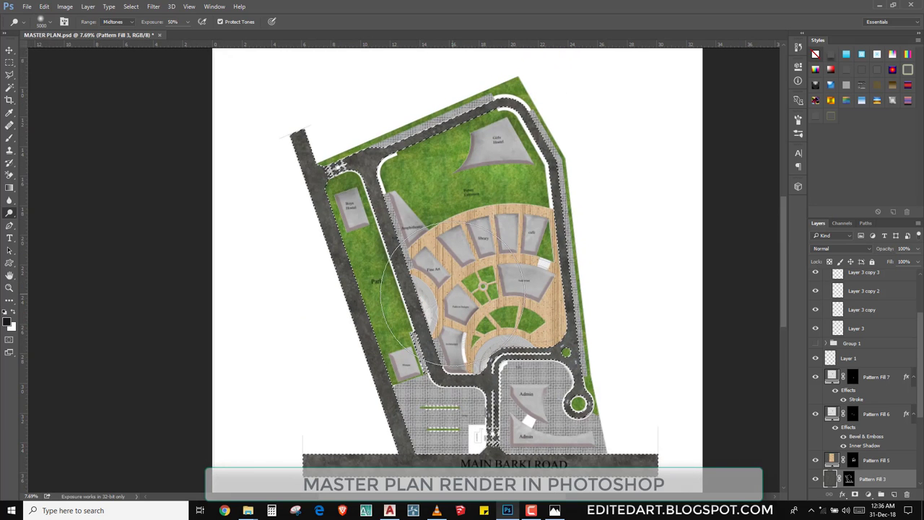
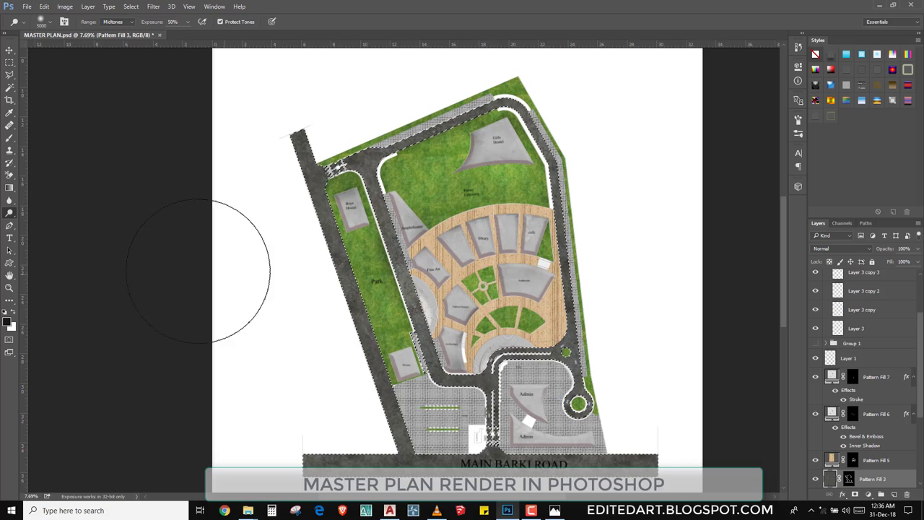
- Clear the selection and drop a copy of the car near the P-32 lot
right_click(14, 216)
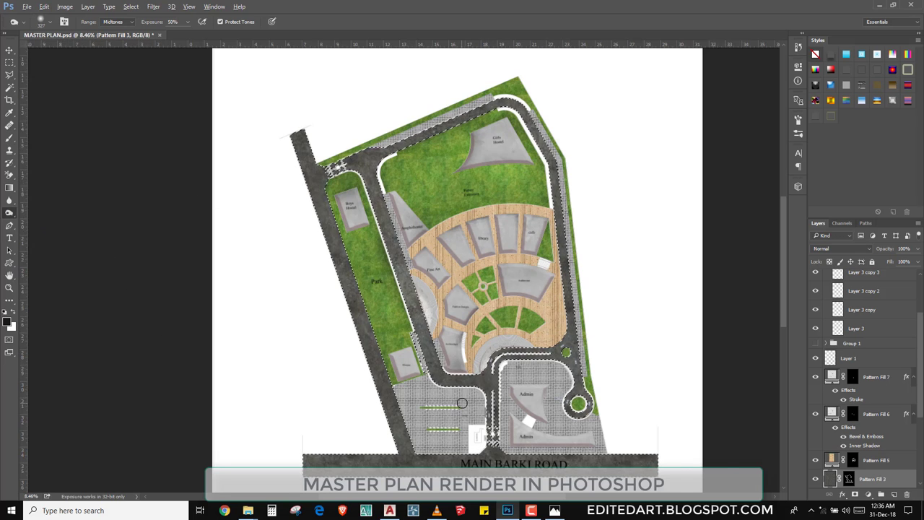
scroll(463, 402, "up", 3)
key("ctrl+d")
key("v")
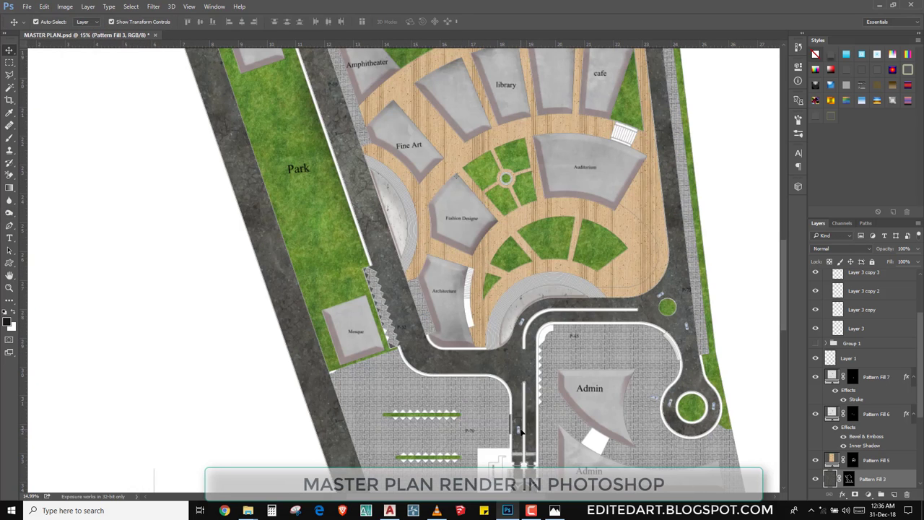
scroll(517, 432, "up", 1)
scroll(518, 432, "up", 3)
left_click(520, 425, "ctrl")
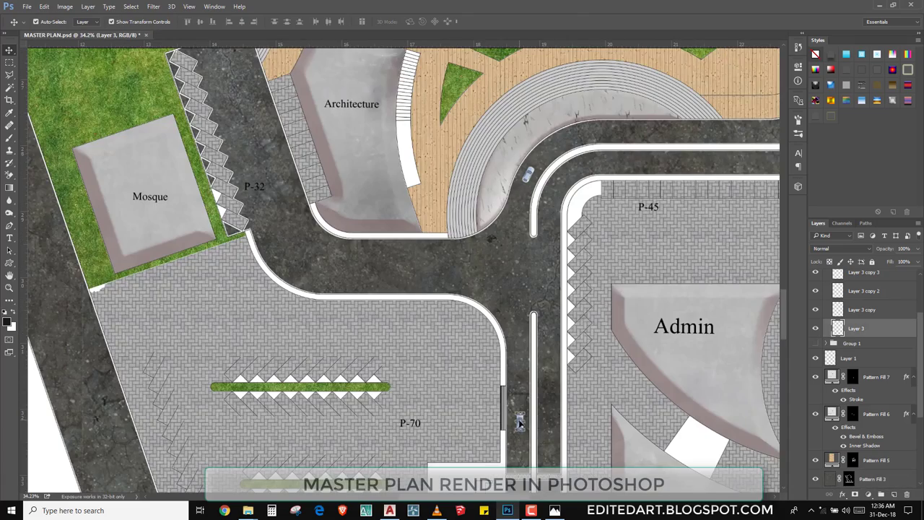
mouse_move(283, 231)
left_mouse_down()
mouse_move(332, 239)
mouse_move(315, 252)
left_mouse_up()
- Try rotating the car copy, cancel it, and check the paving fill's pattern settings unchanged
scroll(332, 239, "up", 2)
scroll(332, 238, "up", 1)
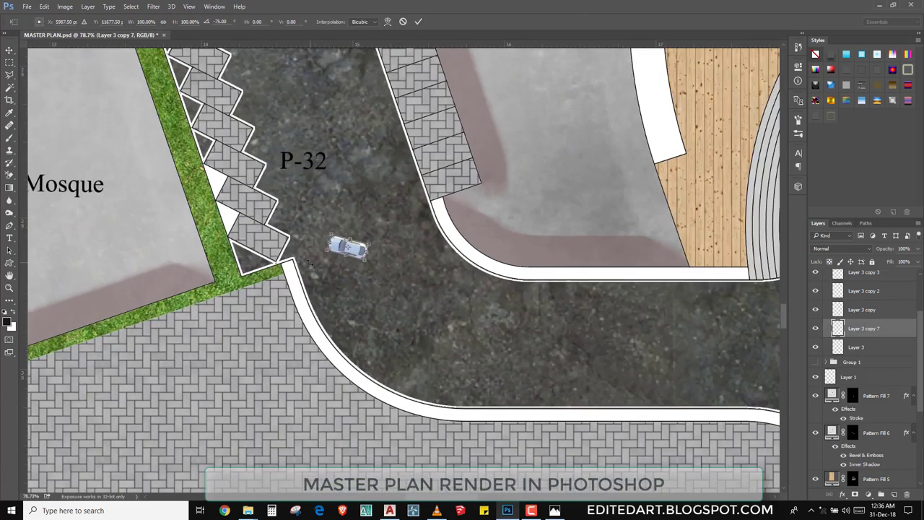
left_click_drag(460, 292, 399, 296)
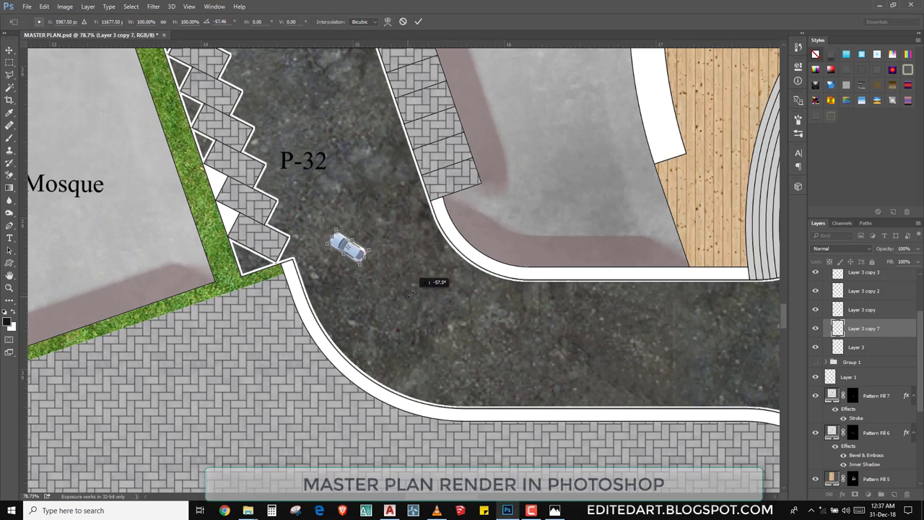
key("Escape")
left_click(410, 292)
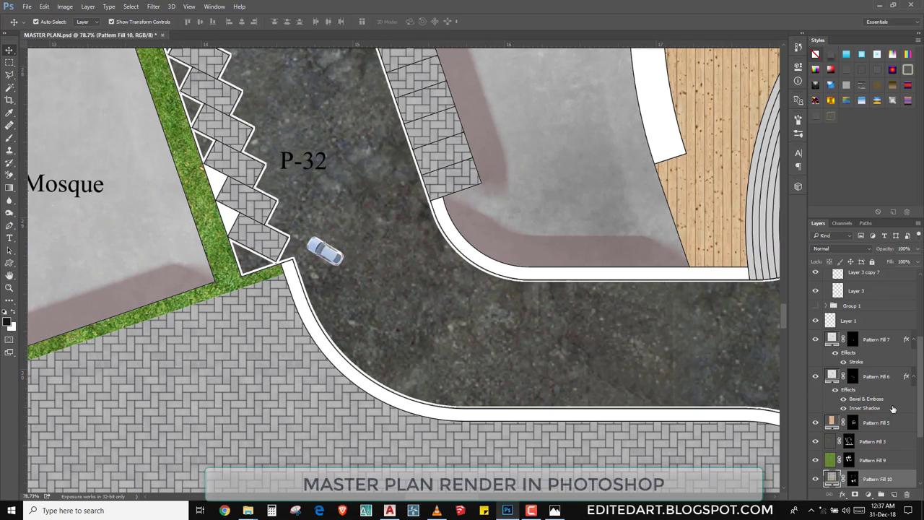
double_click(832, 478)
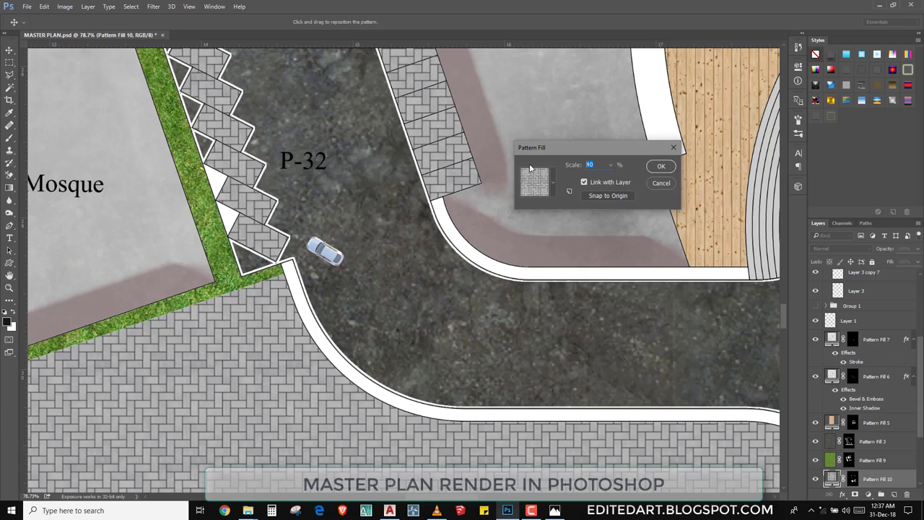
key("Return")
- Move the car copy into the parking bay beside the P-32 paving
left_click(330, 257)
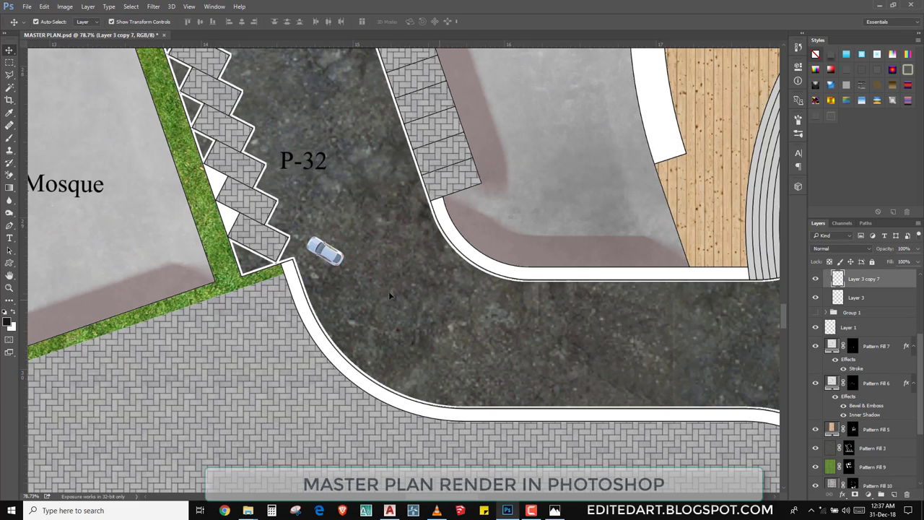
mouse_move(389, 292)
left_mouse_down()
mouse_move(387, 256)
mouse_move(373, 255)
left_mouse_up()
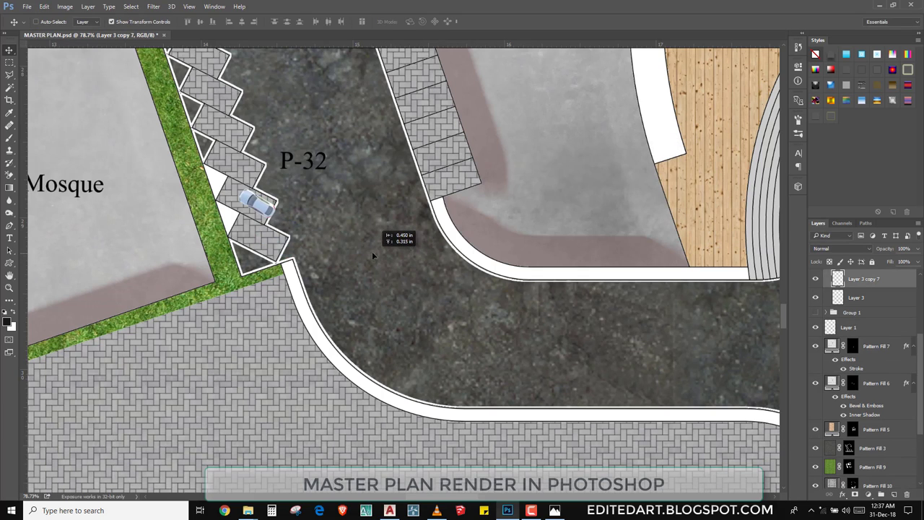
left_click_drag(315, 172, 421, 324)
scroll(389, 380, "up", 2)
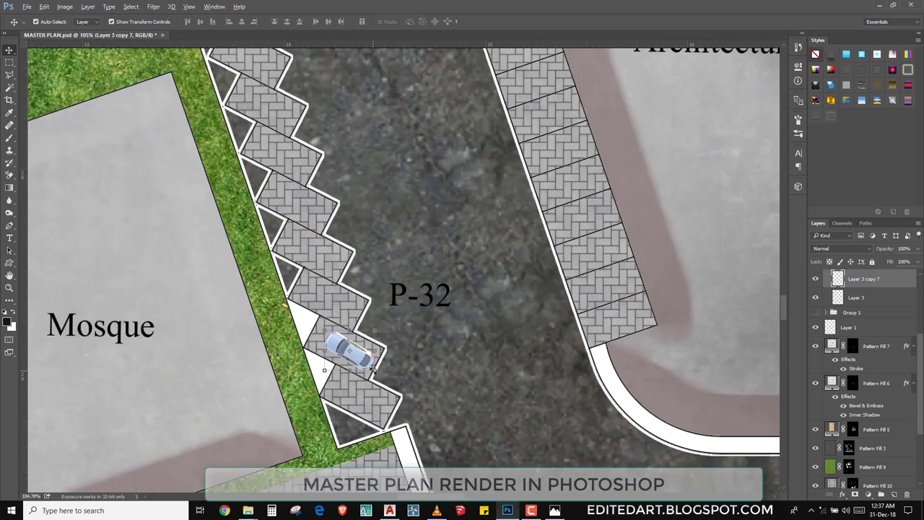
scroll(388, 381, "up", 1)
- Free-transform the car copy and rotate it to sit straight in the bay
key("ctrl+t")
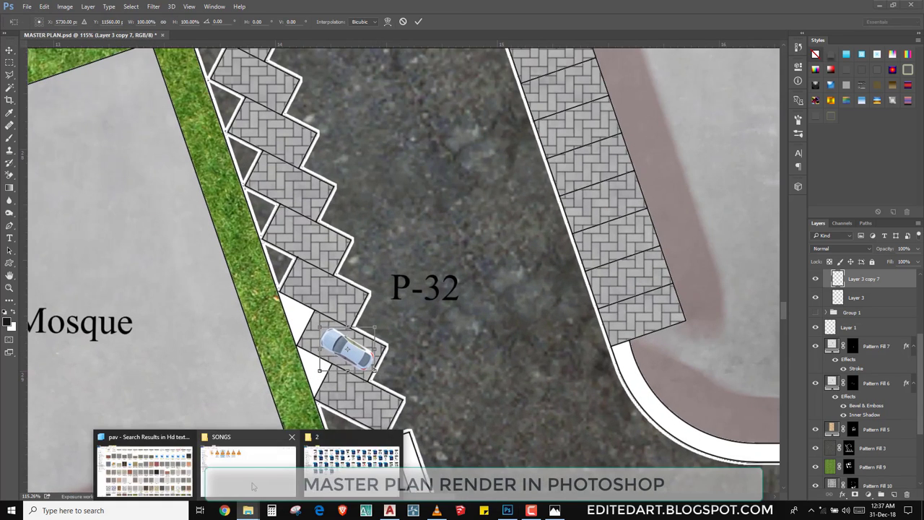
left_click(253, 488)
left_click(282, 101)
left_click(316, 107)
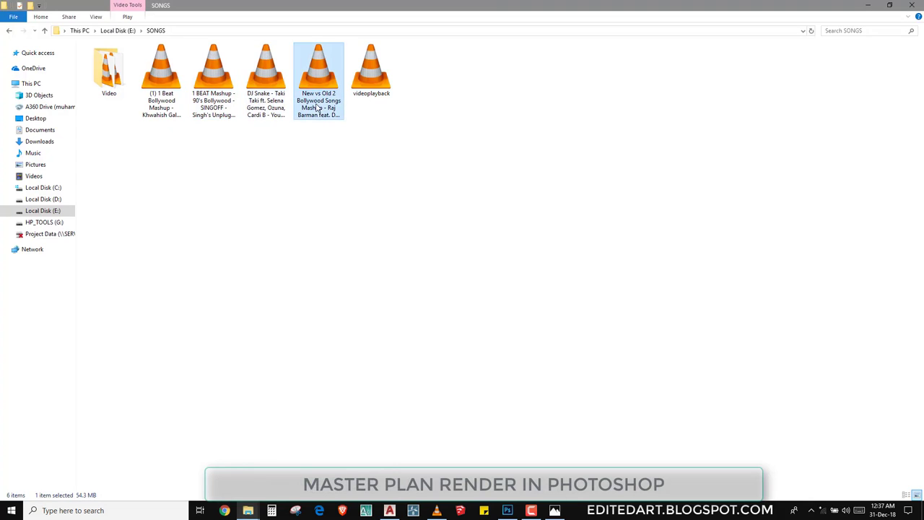
left_click(867, 5)
left_click_drag(381, 381, 385, 379)
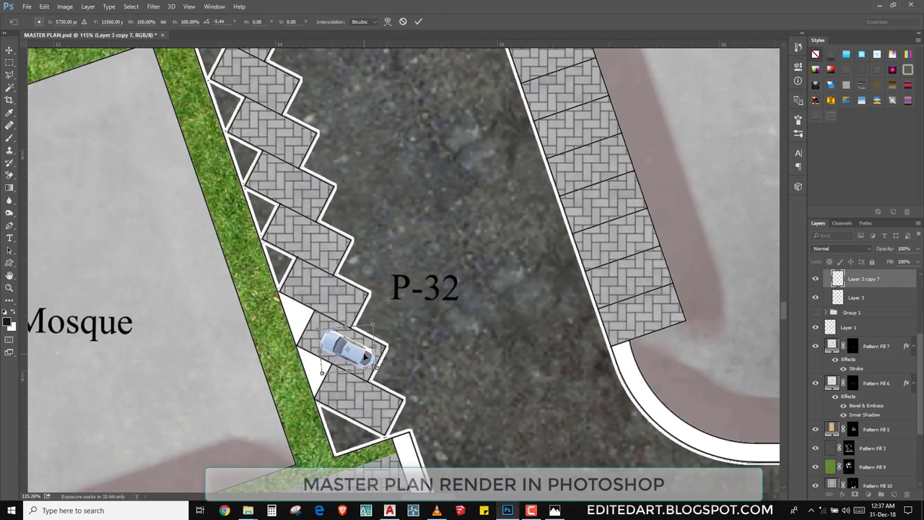
- Apply the car's angle and place two more car copies in the parking bays
key("Return")
scroll(376, 362, "down", 3)
mouse_move(554, 445)
left_mouse_down()
mouse_move(518, 318)
mouse_move(497, 351)
mouse_move(495, 256)
mouse_move(475, 267)
mouse_move(450, 212)
mouse_move(458, 271)
mouse_move(359, 147)
mouse_move(370, 156)
left_mouse_up()
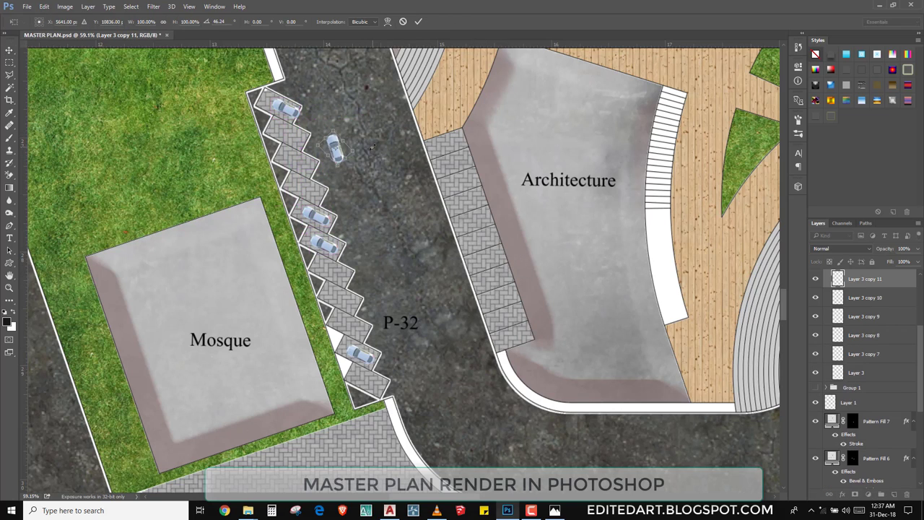
key("Return")
scroll(362, 82, "up", 5)
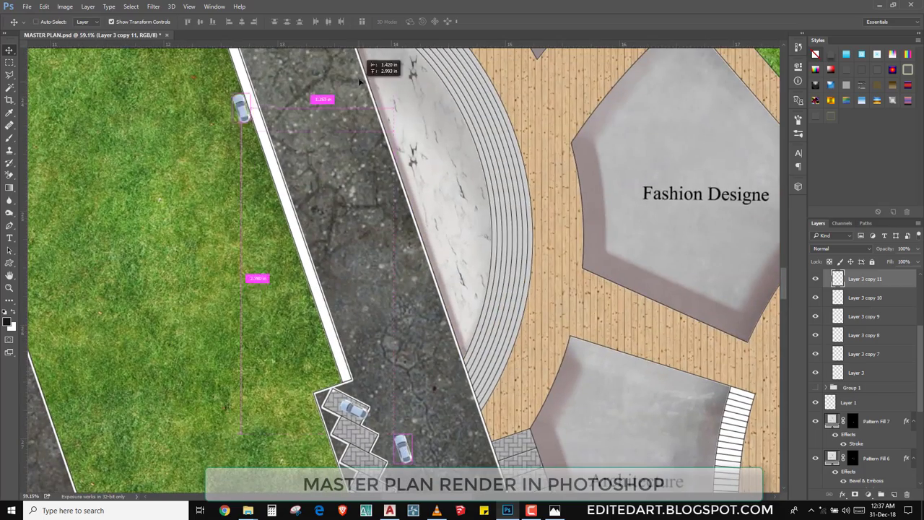
mouse_move(359, 82)
left_mouse_down()
mouse_move(485, 310)
mouse_move(464, 149)
left_mouse_up()
- Move car copies further up the road and onto the road beside Boys Hostal
scroll(404, 217, "down", 3)
scroll(447, 274, "up", 2)
left_click_drag(450, 182, 528, 373)
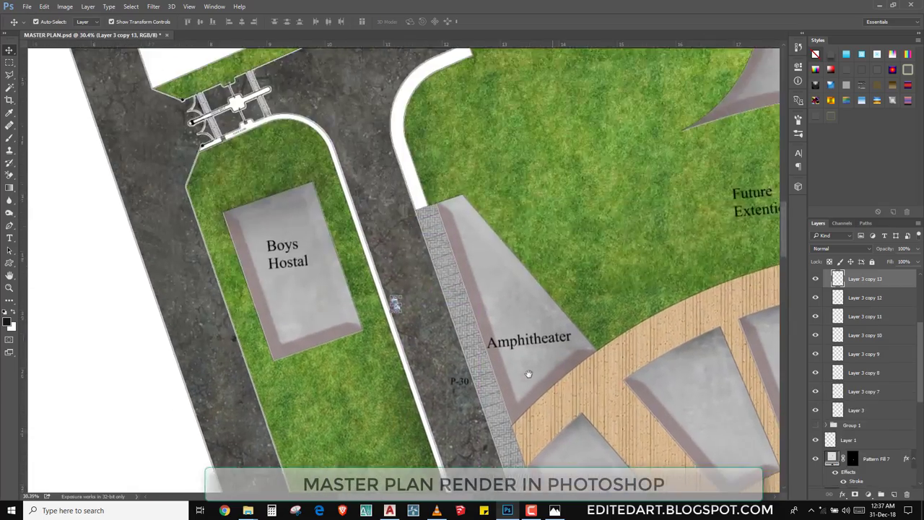
left_click_drag(581, 399, 338, 330)
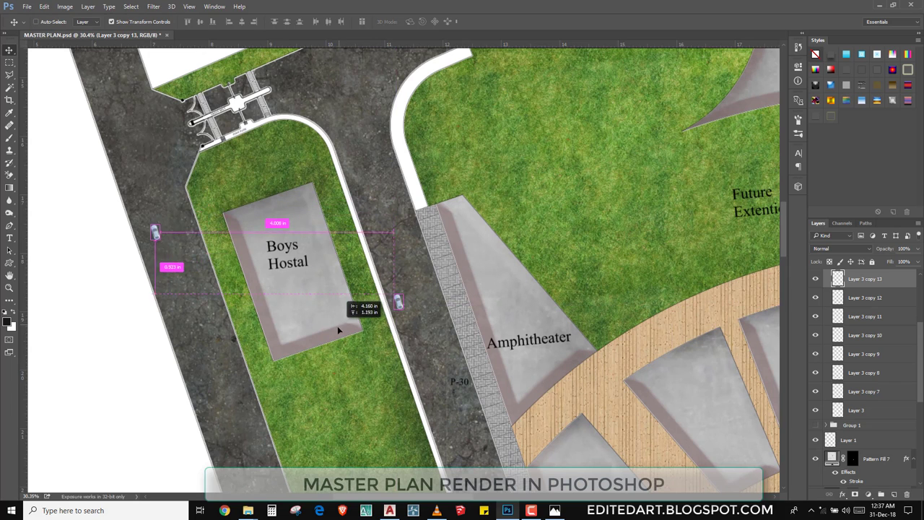
scroll(276, 201, "down", 3)
scroll(277, 201, "down", 2)
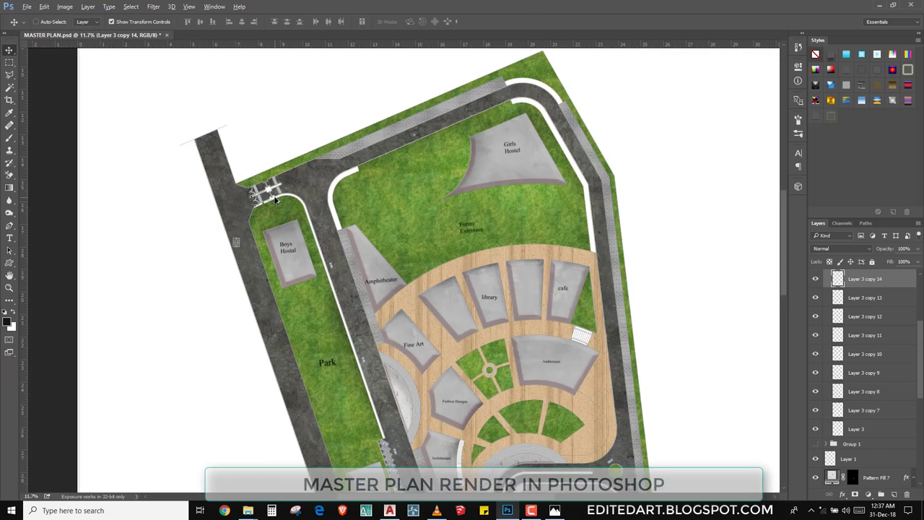
left_click_drag(314, 295, 317, 319)
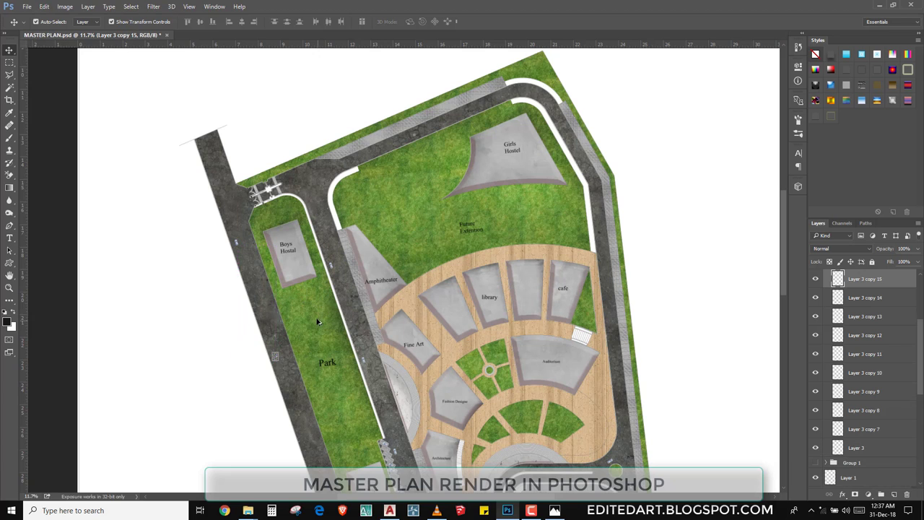
- Drop another car copy onto the road and select another placed car
scroll(300, 151, "down", 5)
left_click_drag(299, 152, 405, 364)
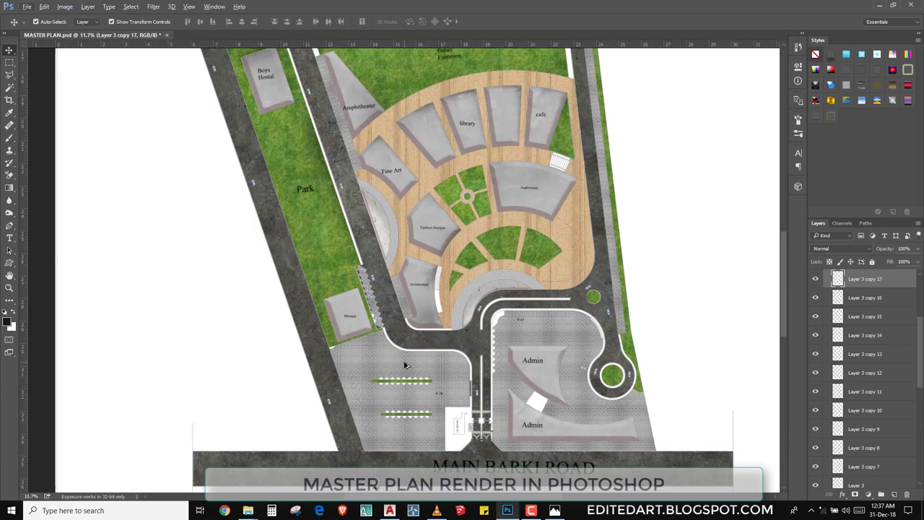
left_click(332, 411)
scroll(310, 325, "up", 5)
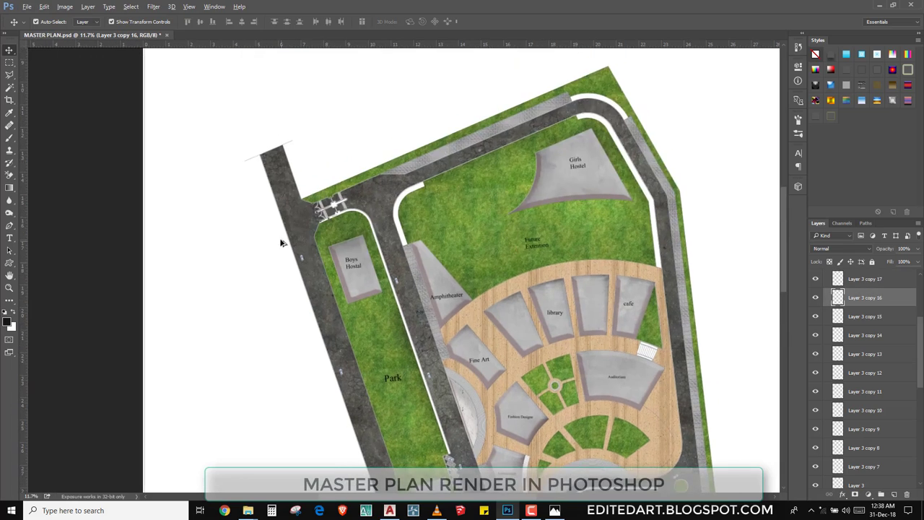
scroll(289, 231, "up", 3)
- Duplicate a car near the entrance gate, rotate it, and nudge it onto the road
mouse_move(330, 309)
left_mouse_down()
mouse_move(338, 201)
mouse_move(384, 193)
left_mouse_up()
scroll(338, 201, "up", 3)
key("ctrl+t")
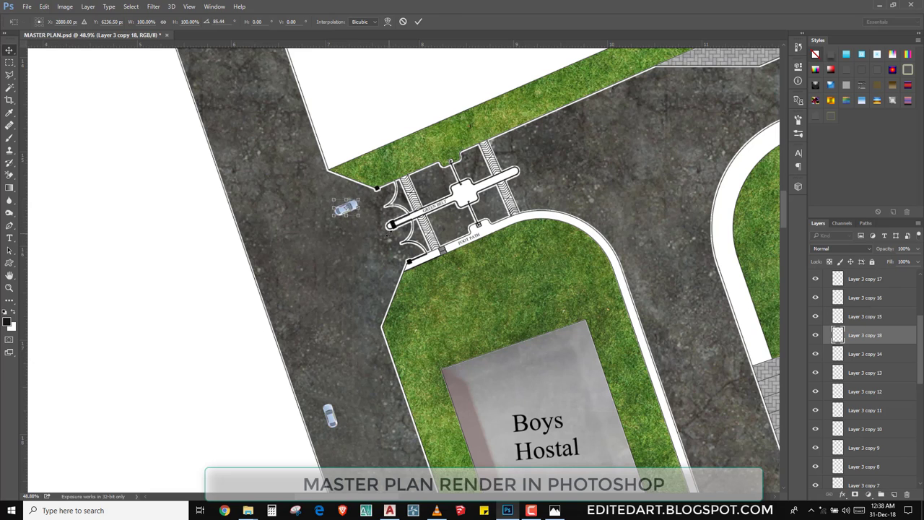
key("Return")
left_click_drag(400, 248, 410, 258)
- Add three more car copies along the road and near the gate
left_click_drag(363, 212, 551, 142)
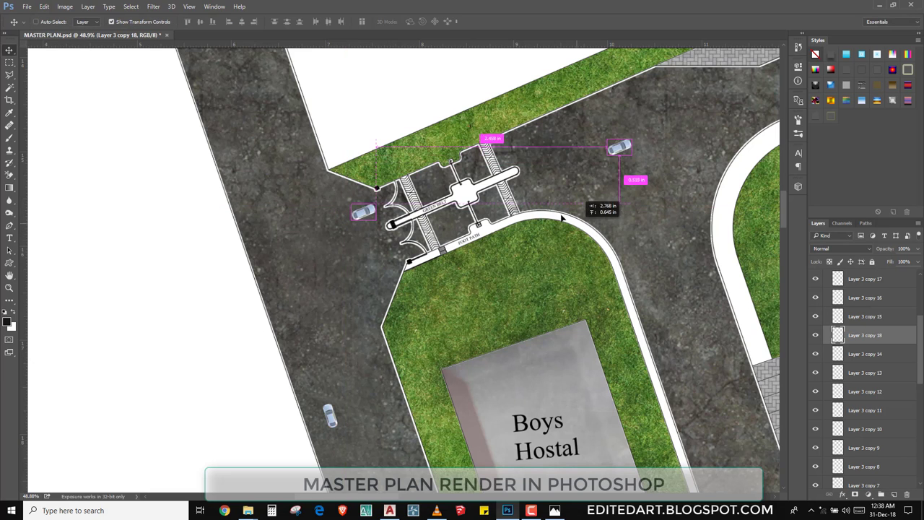
left_click_drag(592, 233, 390, 308)
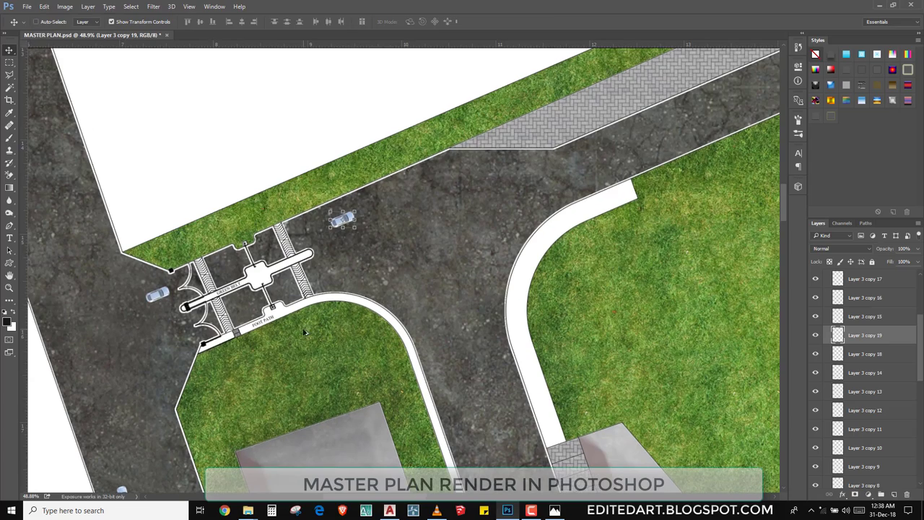
mouse_move(342, 215)
left_mouse_down()
mouse_move(609, 236)
mouse_move(289, 349)
mouse_move(402, 390)
mouse_move(597, 291)
left_mouse_up()
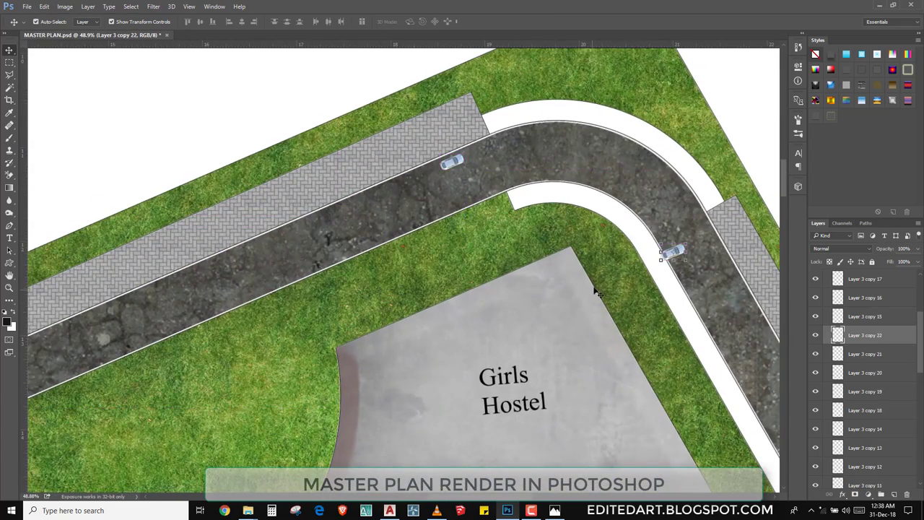
left_click(714, 263)
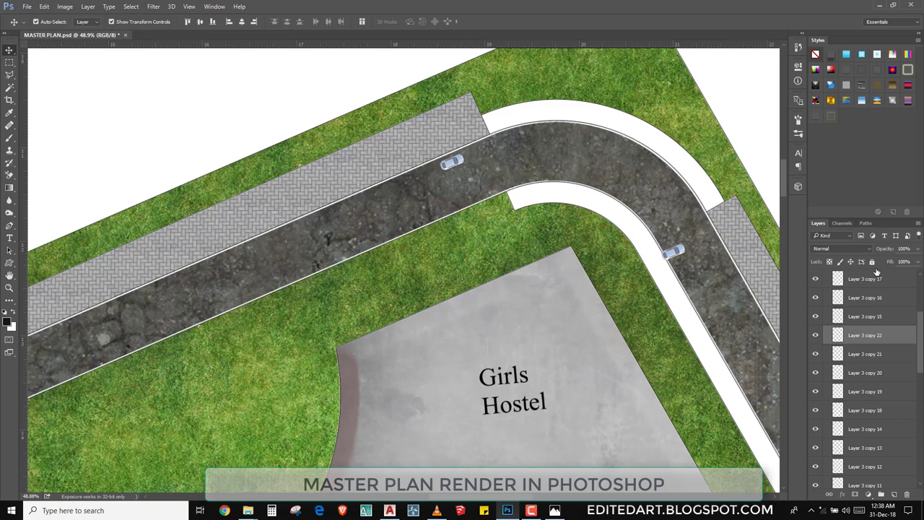
- Select the Pattern Fill 3 layer, then pick the car on the curved road
right_click(704, 262)
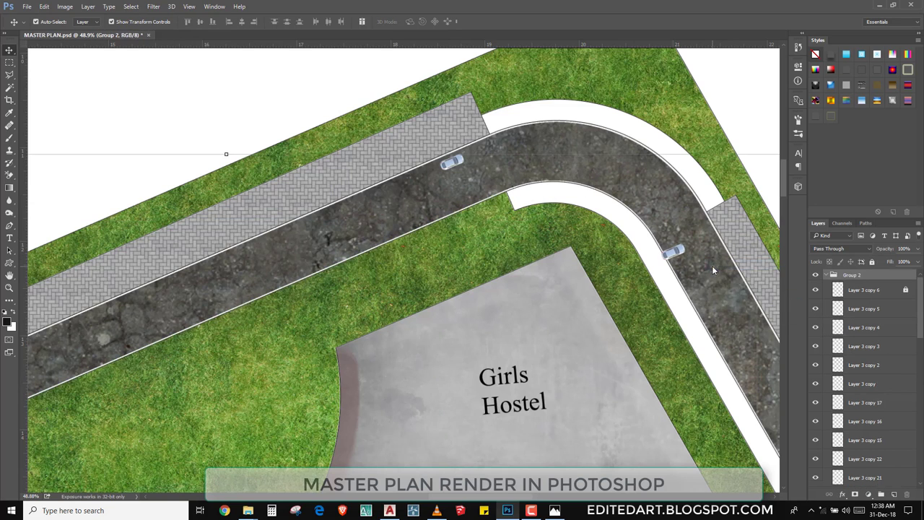
right_click(712, 266)
left_click(744, 285)
left_click(672, 264)
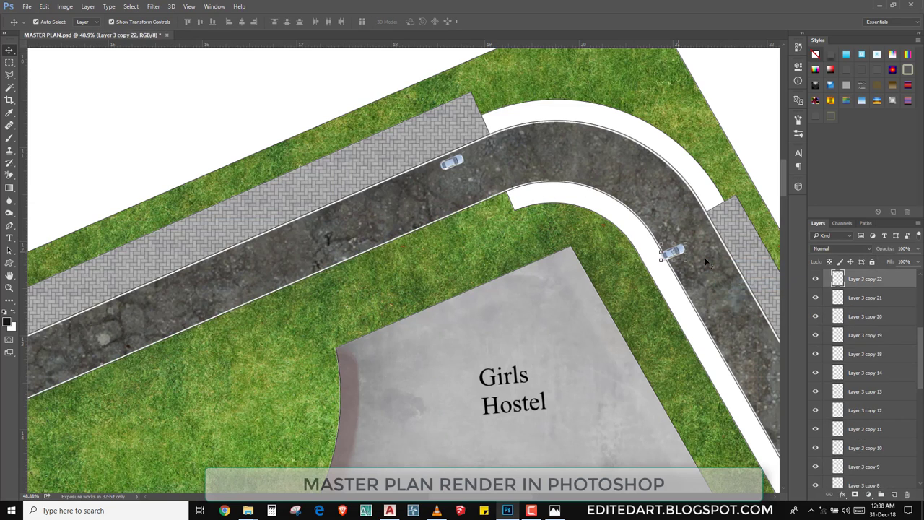
scroll(650, 262, "up", 3)
scroll(406, 231, "up", 2)
scroll(386, 210, "up", 1)
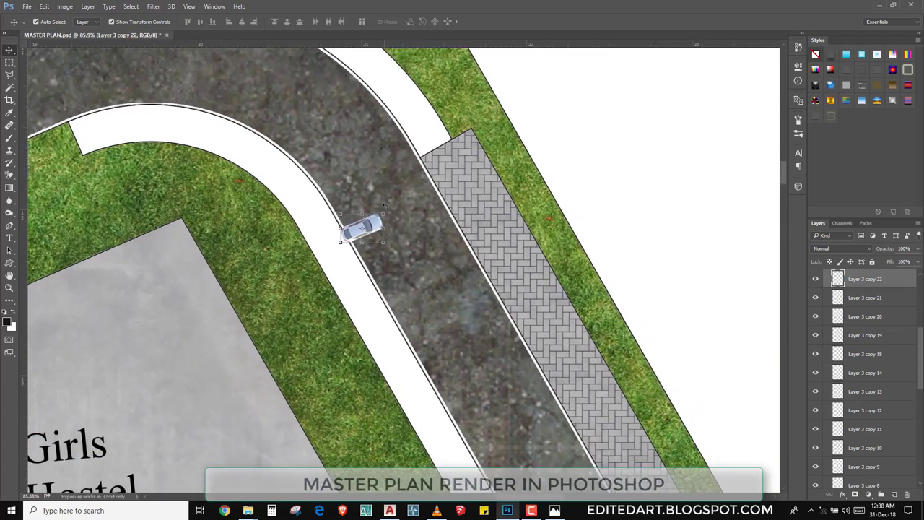
- Turn the car along the curving Girls Hostel road and duplicate it further along
left_click_drag(385, 207, 430, 249)
double_click(355, 246)
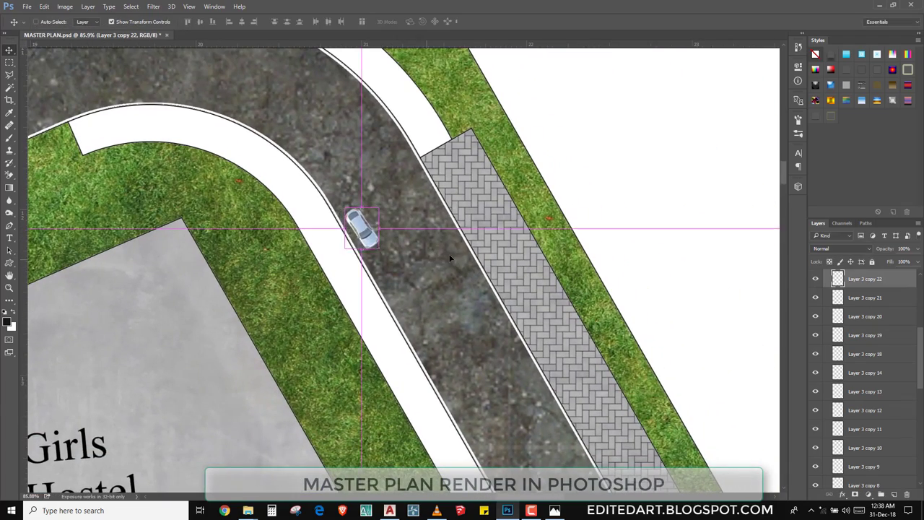
scroll(483, 252, "down", 3)
scroll(474, 247, "down", 2)
scroll(462, 239, "down", 1)
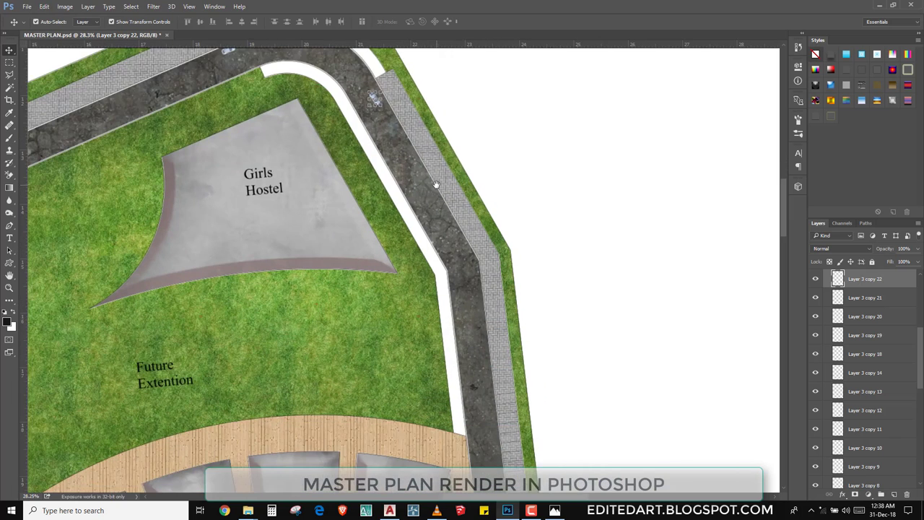
left_click_drag(436, 185, 523, 281)
scroll(505, 304, "down", 2)
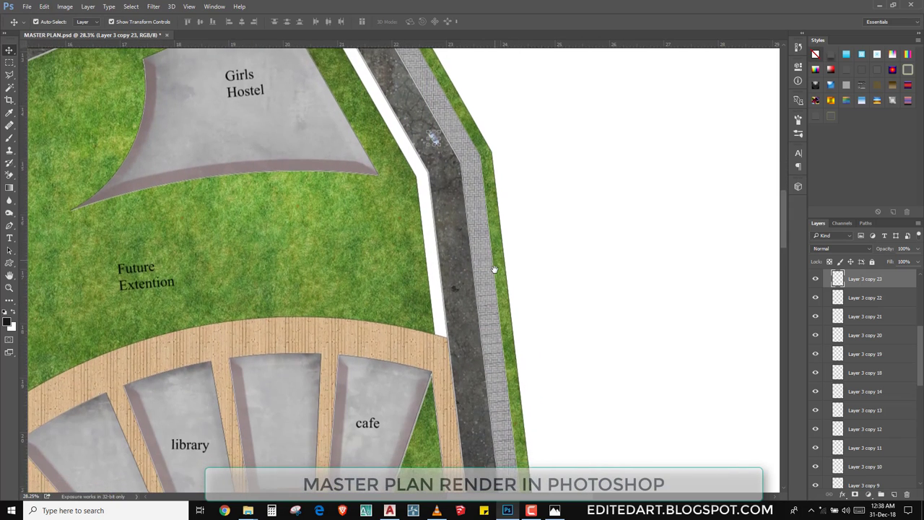
- Attempt to save the master plan, then place and rotate a car copy further down the road
key("ctrl+s")
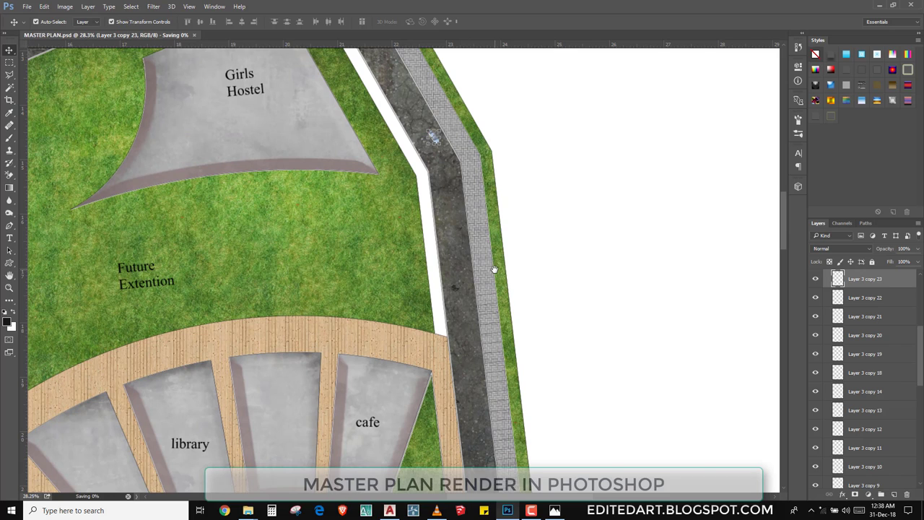
mouse_move(496, 141)
left_mouse_down()
mouse_move(532, 279)
mouse_move(528, 325)
mouse_move(538, 328)
left_mouse_up()
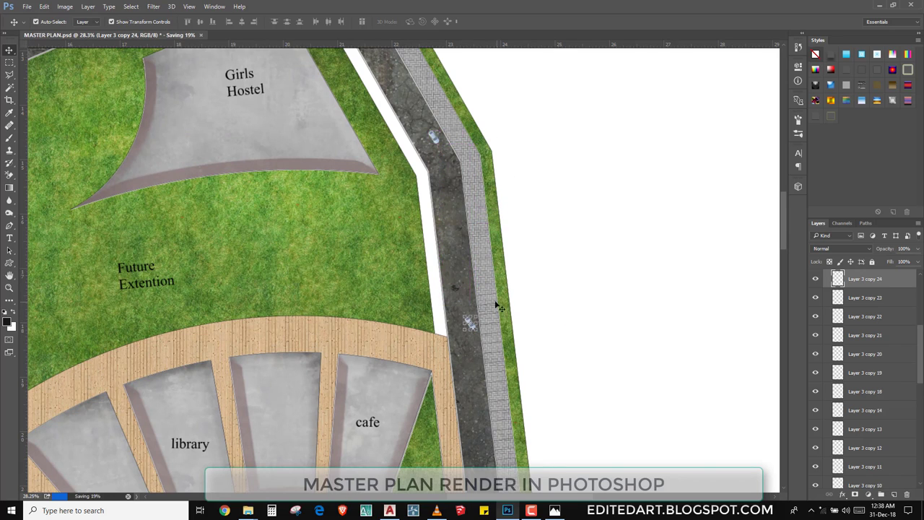
mouse_move(479, 310)
left_mouse_down()
mouse_move(486, 319)
mouse_move(443, 158)
left_mouse_up()
key("Return")
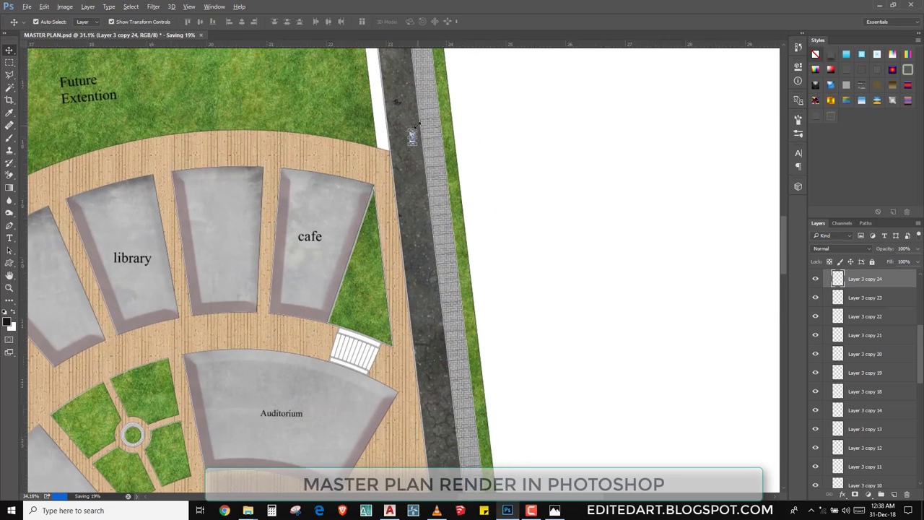
- Fine-tune the new car's angle to match the road
scroll(414, 127, "up", 3)
scroll(411, 139, "up", 5)
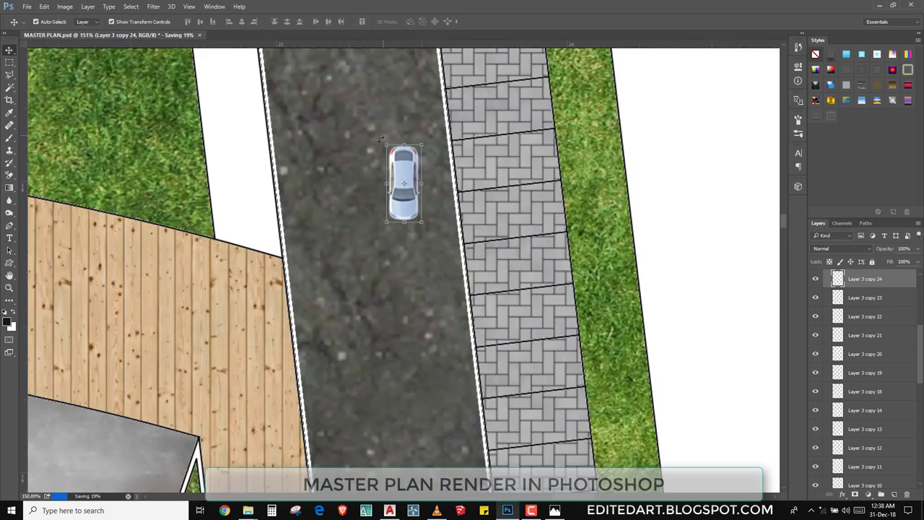
left_click_drag(382, 139, 380, 142)
key("Return")
scroll(407, 176, "down", 2)
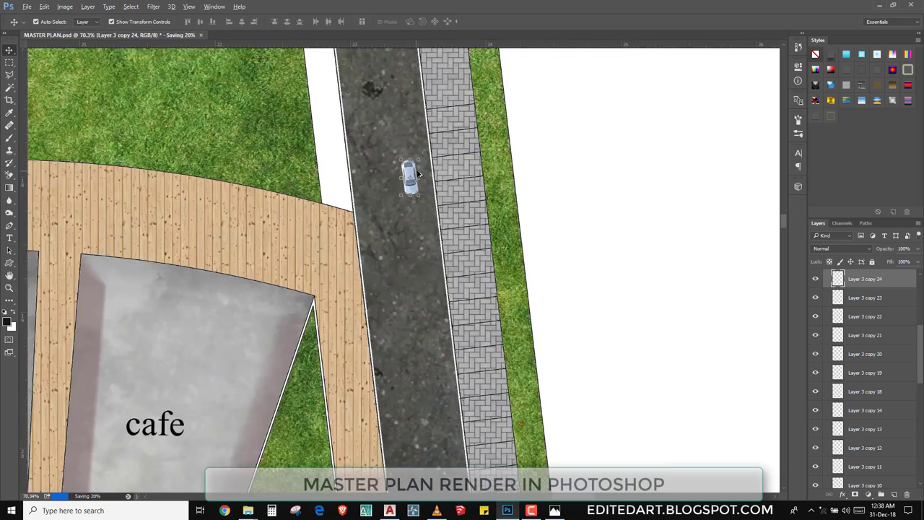
scroll(409, 177, "down", 2)
scroll(433, 159, "down", 2)
scroll(474, 141, "down", 2)
- Place car copies on the lower roads, by the Park, and on Main Barki Road
left_click_drag(491, 289, 491, 318)
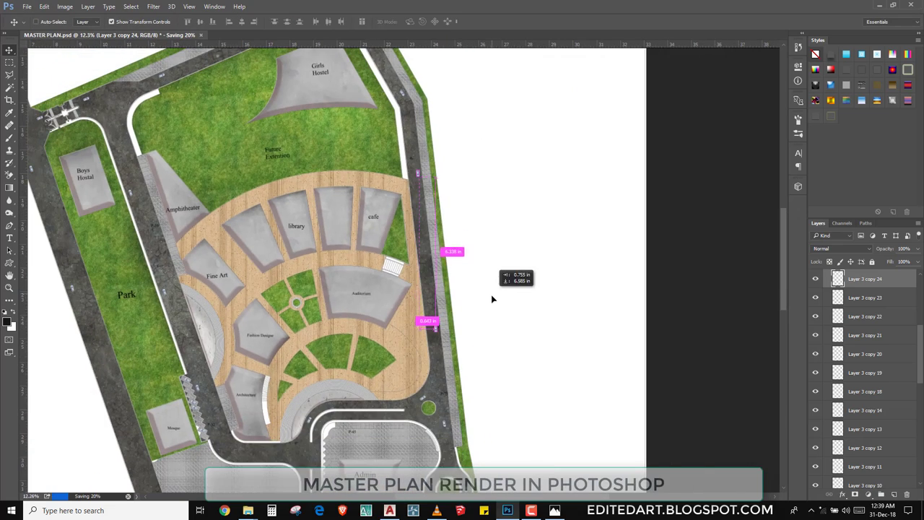
left_click_drag(179, 329, 377, 158)
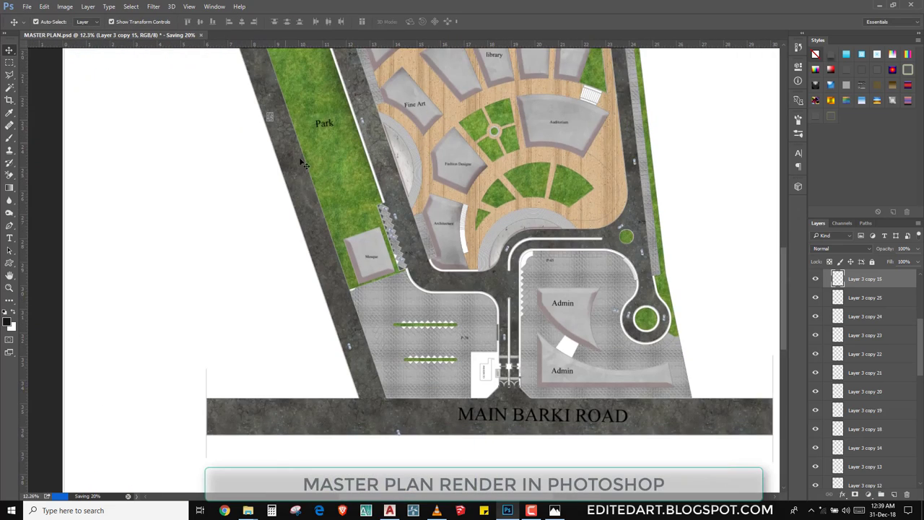
left_click_drag(303, 164, 390, 244)
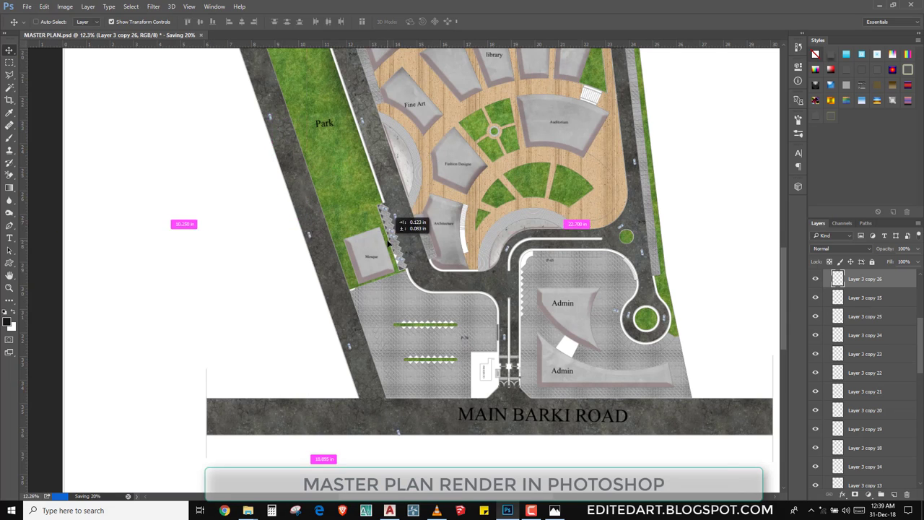
left_click_drag(390, 244, 650, 372)
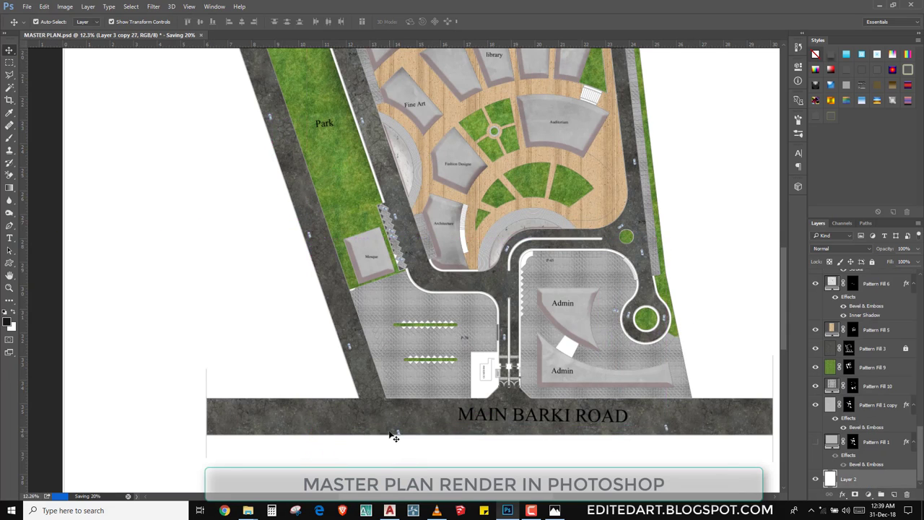
left_click(397, 433)
scroll(398, 434, "up", 3)
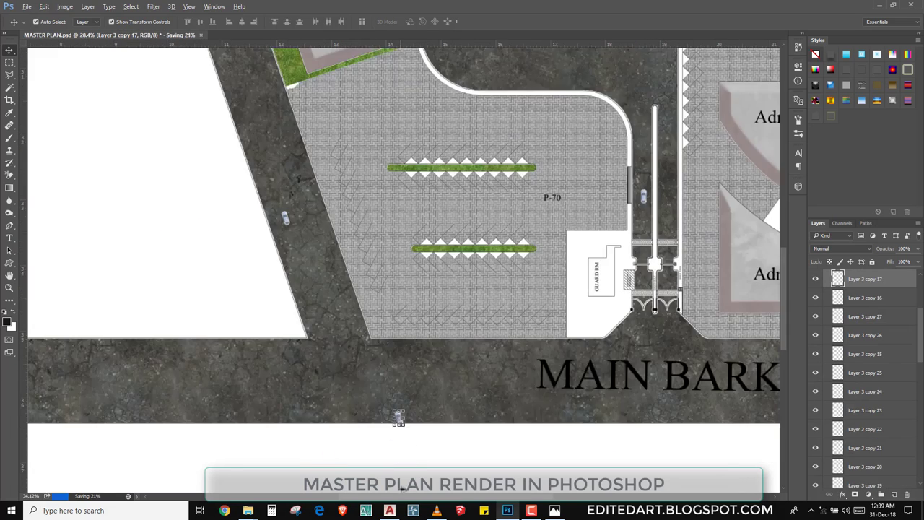
scroll(398, 430, "up", 2)
scroll(398, 430, "up", 3)
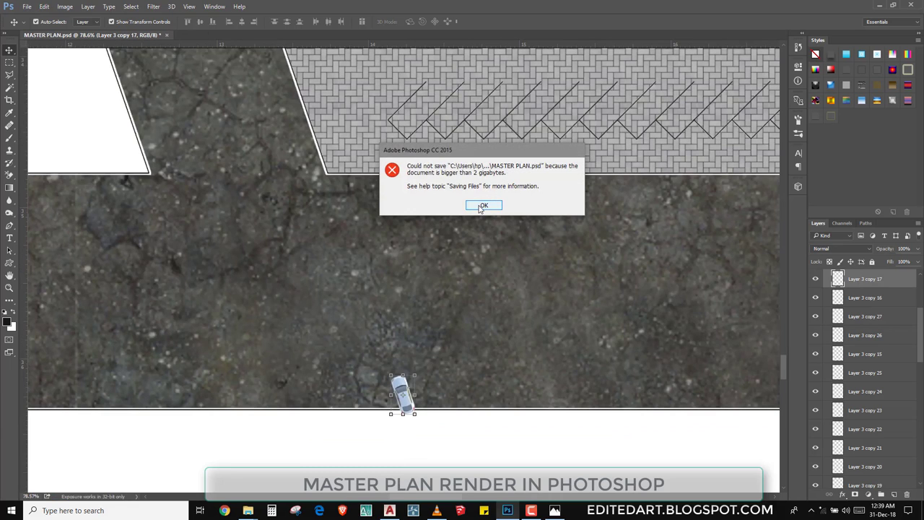
- Save the plan as MASTER PLAN.psb (Large Document Format) and turn the car along Main Barki Road
left_click(479, 208)
key("ctrl+shift+s")
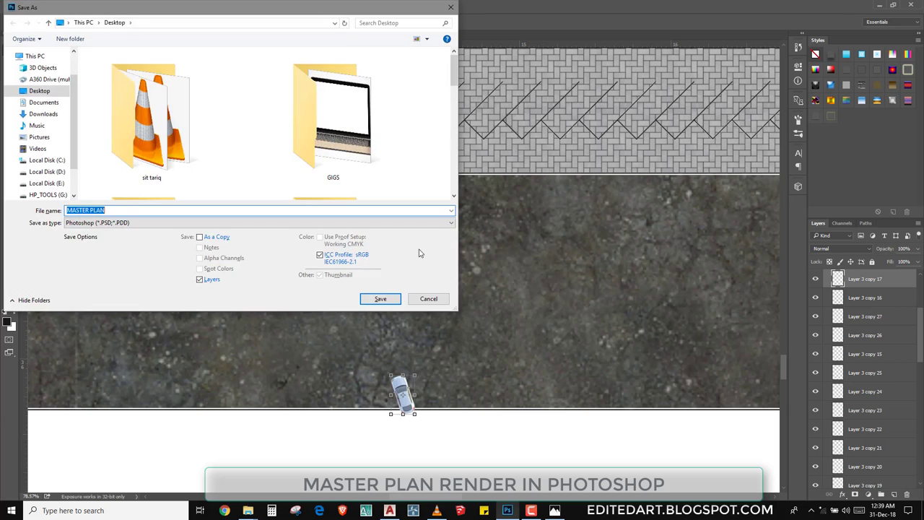
left_click(182, 223)
left_click(180, 240)
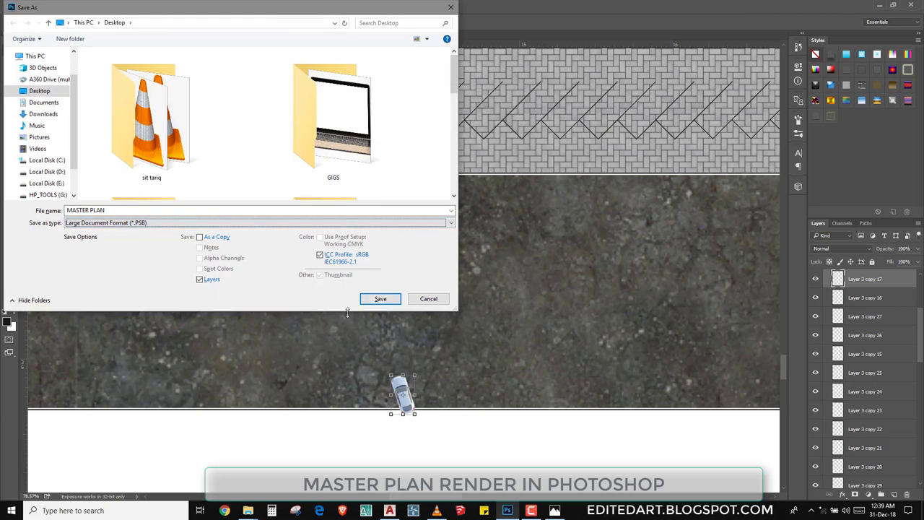
left_click(372, 296)
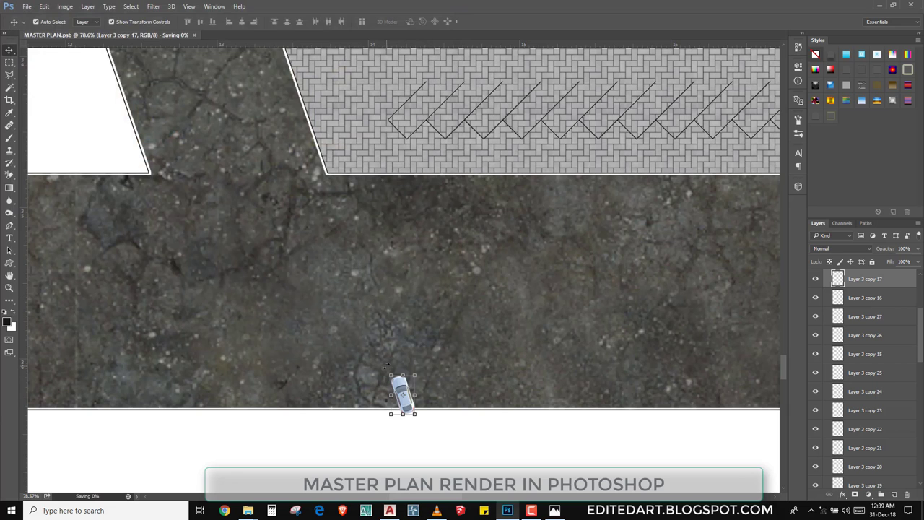
left_click_drag(410, 412, 357, 405)
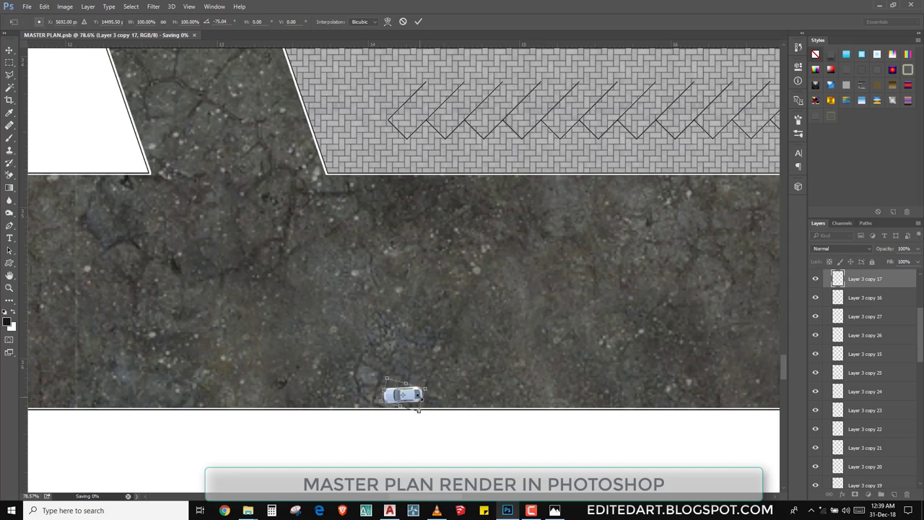
key("Return")
- Set Performance memory usage to 7876 MB, then tilt the Main Barki Road car slightly
left_click(44, 6)
mouse_move(60, 372)
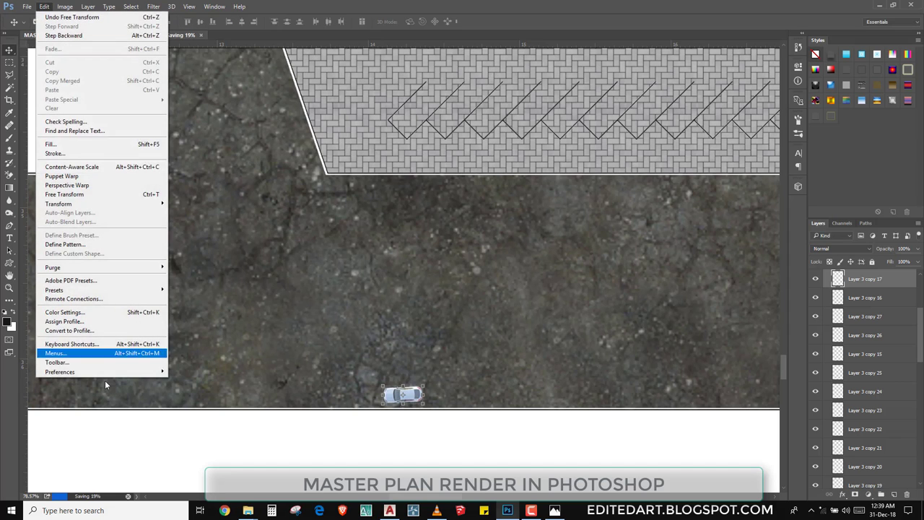
left_click(199, 271)
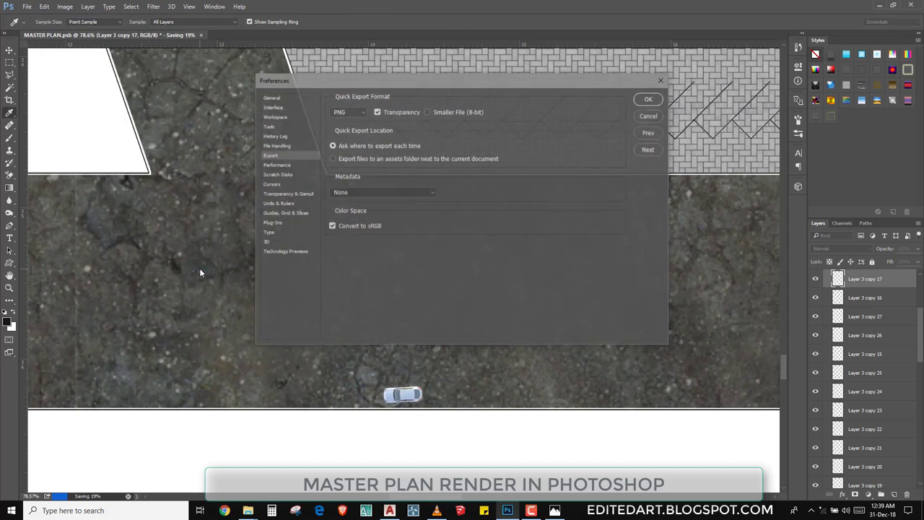
left_click(276, 165)
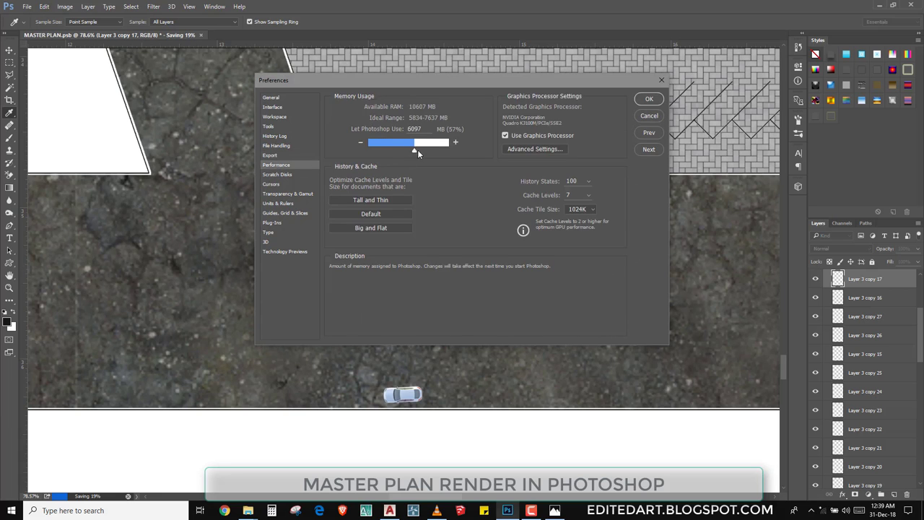
left_click_drag(417, 150, 427, 150)
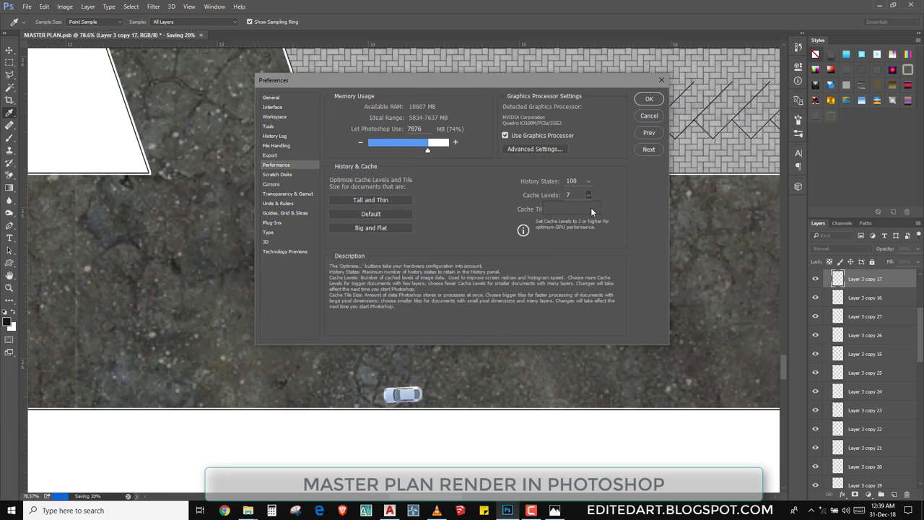
left_click(266, 242)
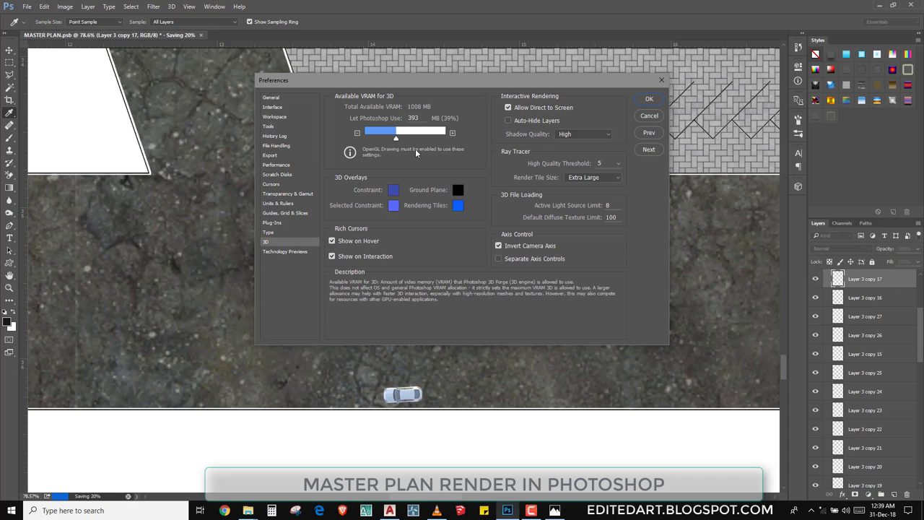
left_click(649, 99)
left_click_drag(375, 383, 476, 376)
- Apply the car's angle and slide a car copy along Main Barki Road
key("Return")
scroll(365, 369, "down", 5)
scroll(365, 369, "down", 2)
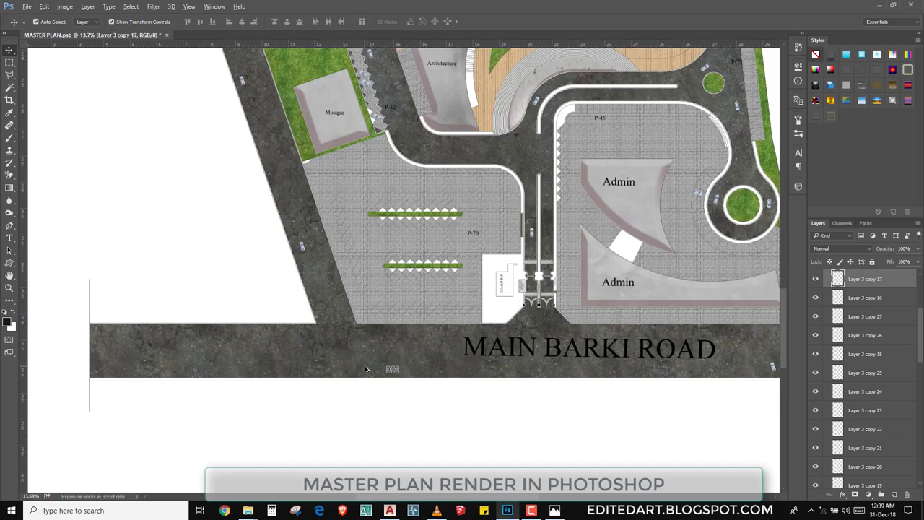
scroll(282, 389, "down", 2)
mouse_move(457, 393)
left_mouse_down()
mouse_move(491, 390)
mouse_move(493, 402)
left_mouse_up()
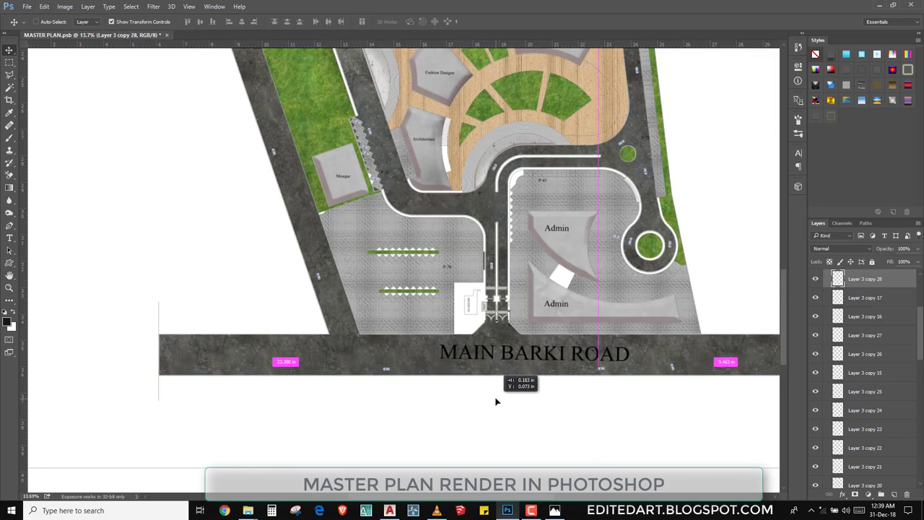
left_click(670, 367)
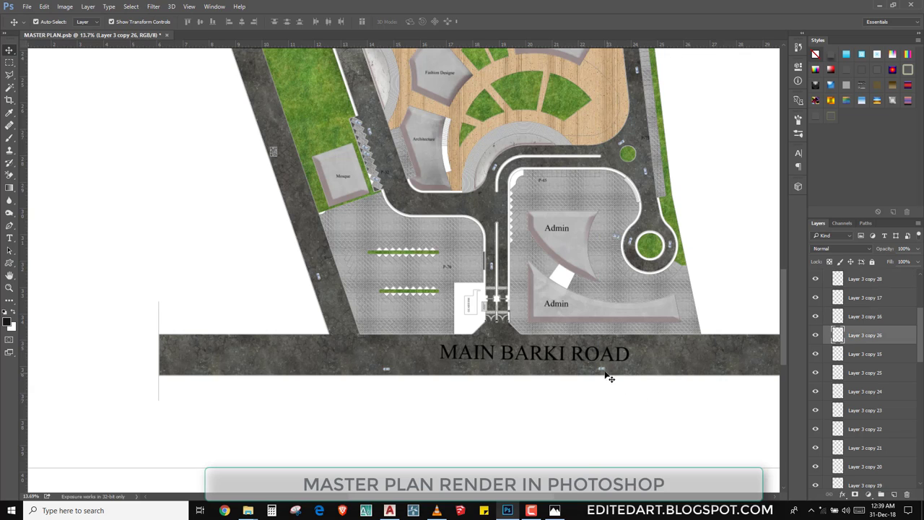
- Duplicate a car leftward along Main Barki Road, turned to face the opposite way
left_click_drag(609, 377, 264, 406)
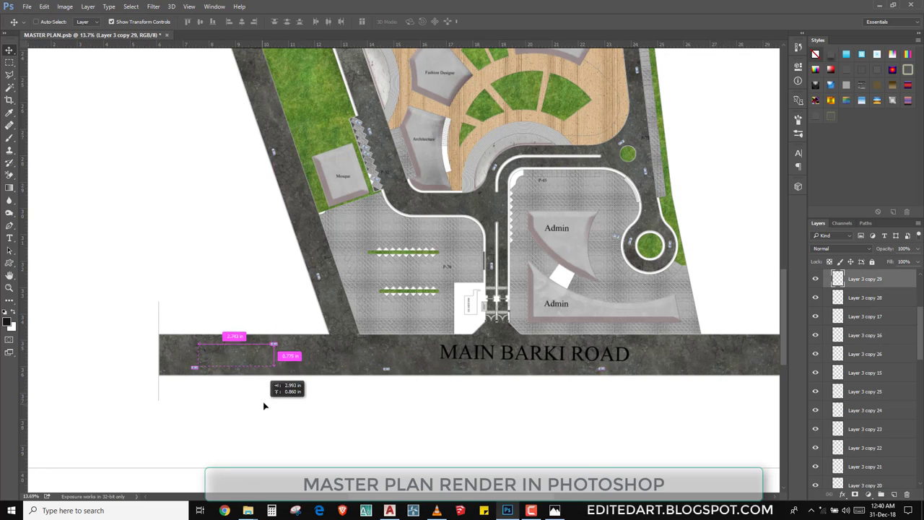
key("ctrl+t")
left_click_drag(288, 364, 202, 367)
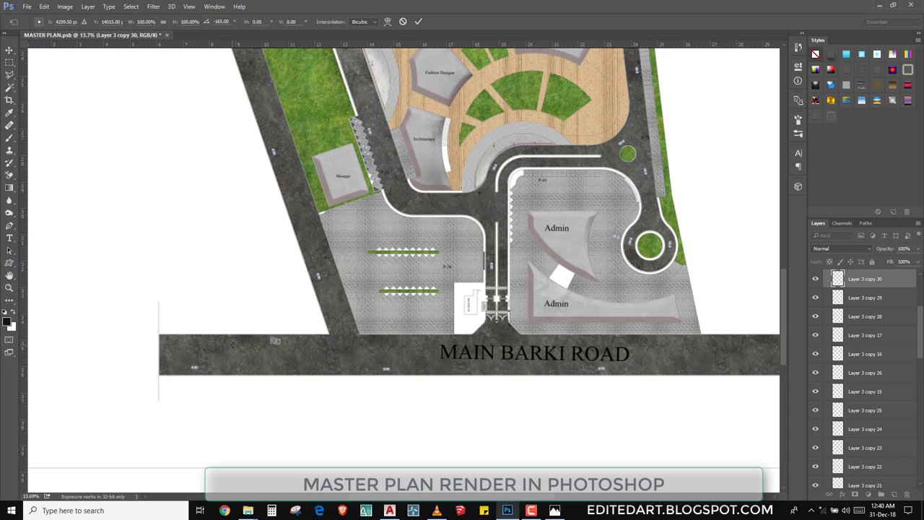
key("Return")
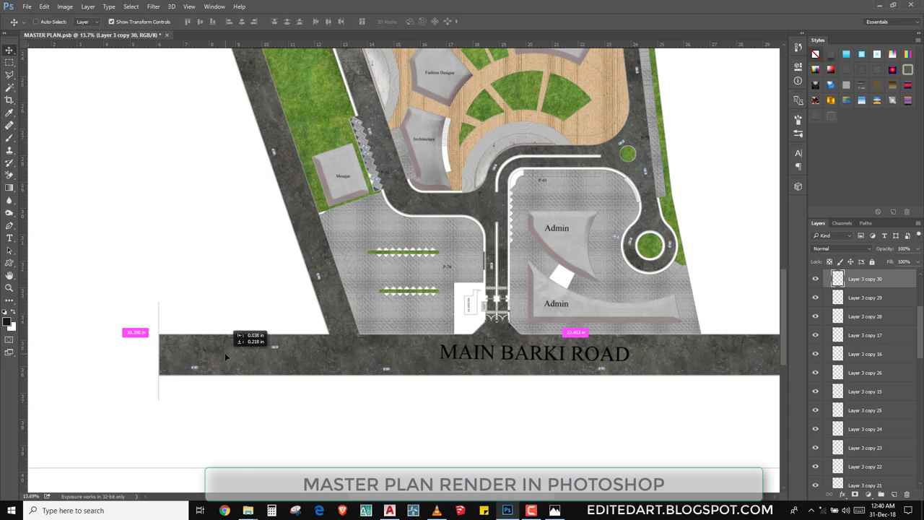
left_click_drag(101, 366, 258, 362)
- Add two more car copies further along the main road
mouse_move(364, 390)
left_mouse_down()
mouse_move(95, 379)
mouse_move(292, 382)
mouse_move(334, 362)
mouse_move(290, 386)
left_mouse_up()
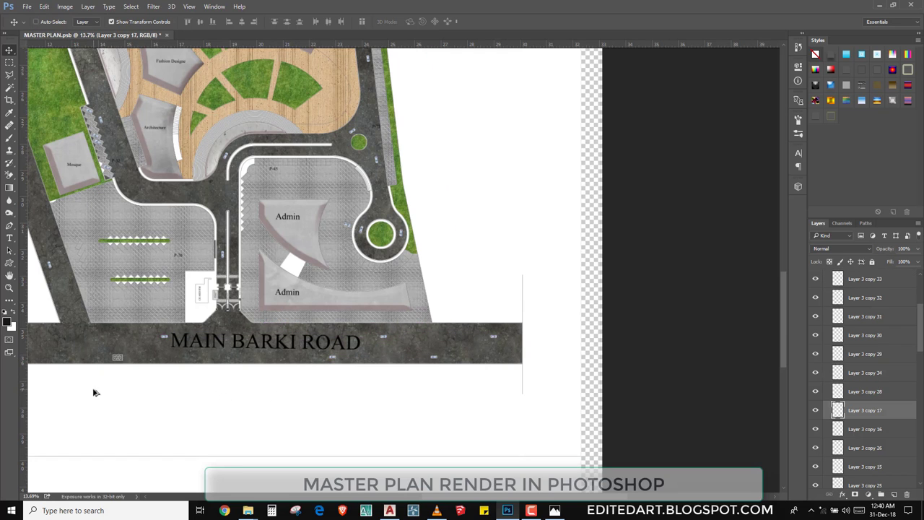
left_click_drag(119, 359, 244, 359)
scroll(162, 339, "up", 3)
scroll(163, 338, "up", 3)
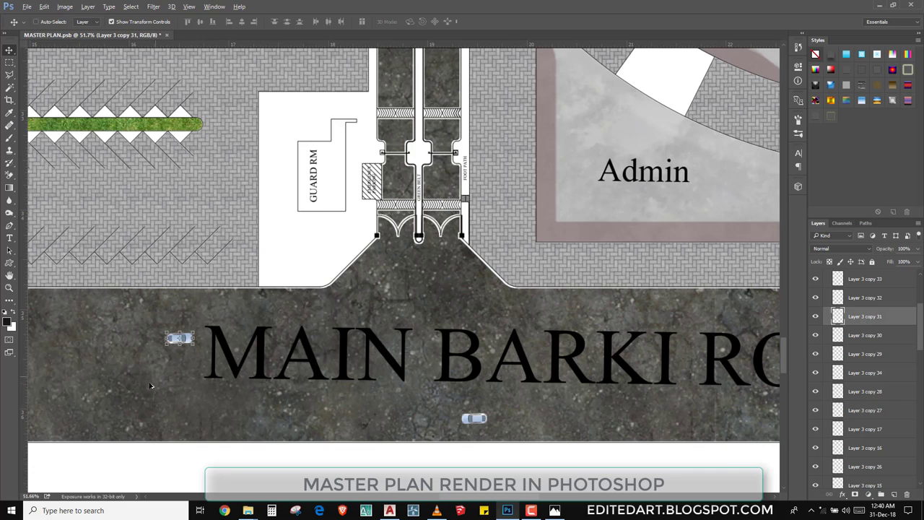
- Duplicate a car to the main entrance and angle it diagonally
mouse_move(185, 345)
left_mouse_down()
mouse_move(353, 346)
mouse_move(343, 311)
mouse_move(368, 273)
mouse_move(371, 283)
left_mouse_up()
key("Return")
key("ctrl+t")
key("Return")
scroll(368, 339, "down", 3)
scroll(372, 341, "up", 5)
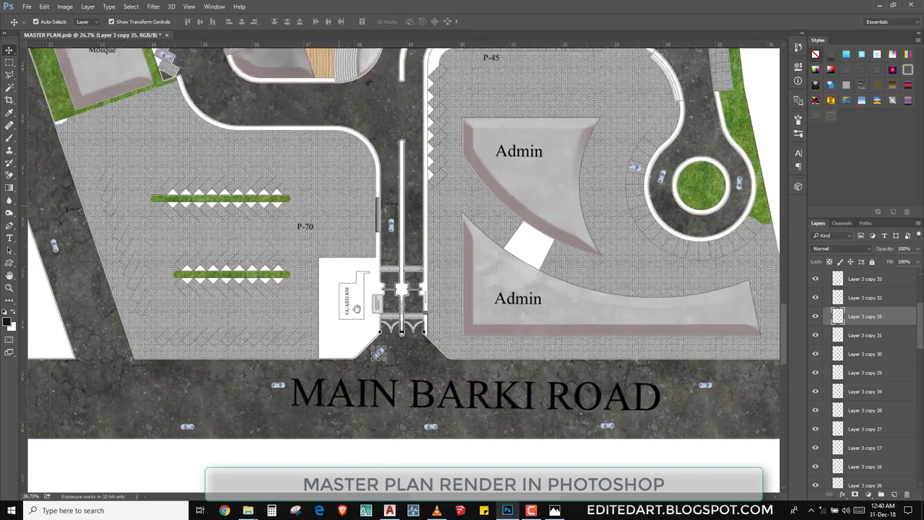
left_click_drag(278, 228, 437, 427)
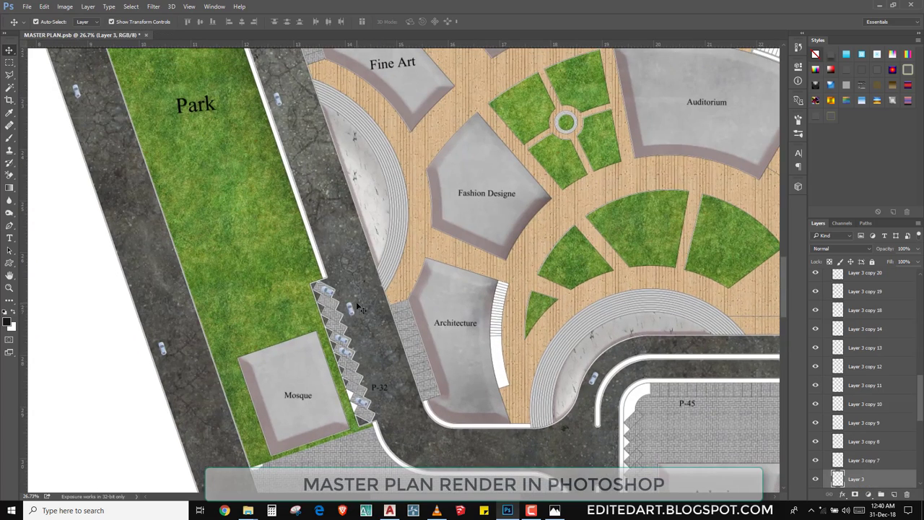
- Add car copies on the road beside the Park
left_click_drag(352, 310, 383, 283)
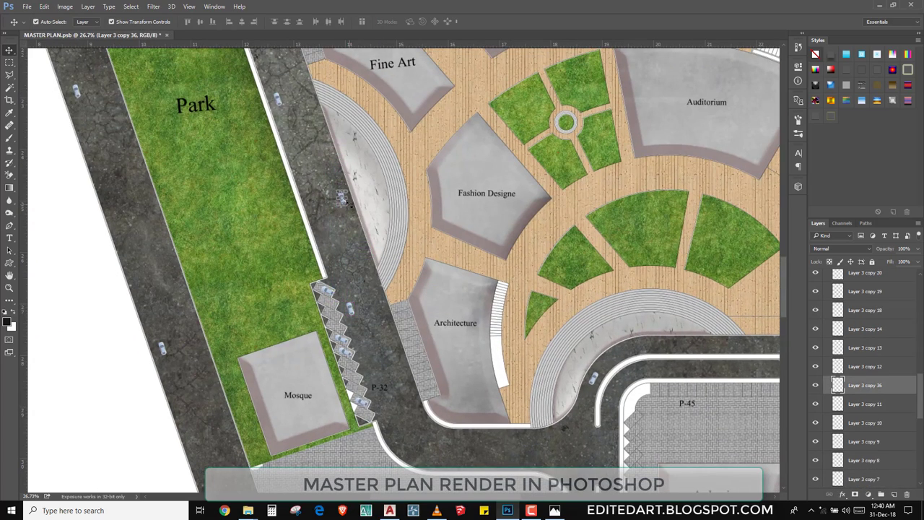
scroll(323, 288, "down", 3)
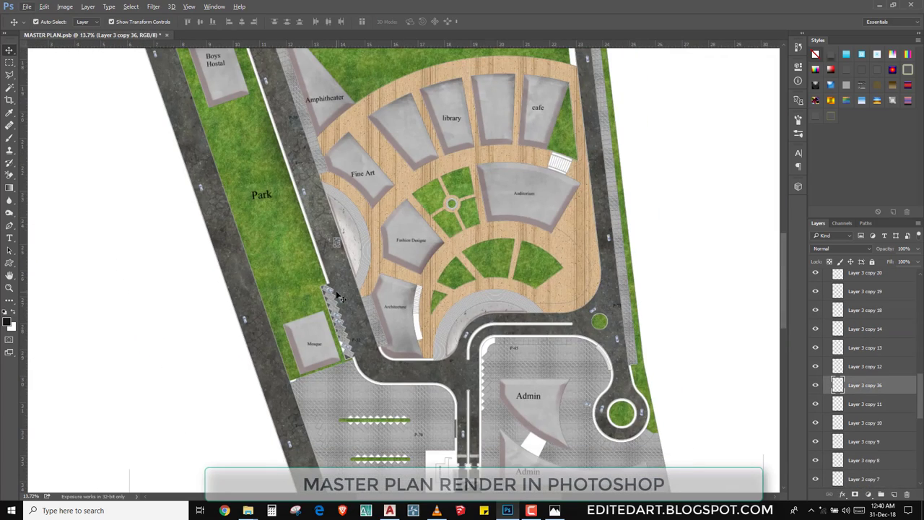
left_click(307, 197)
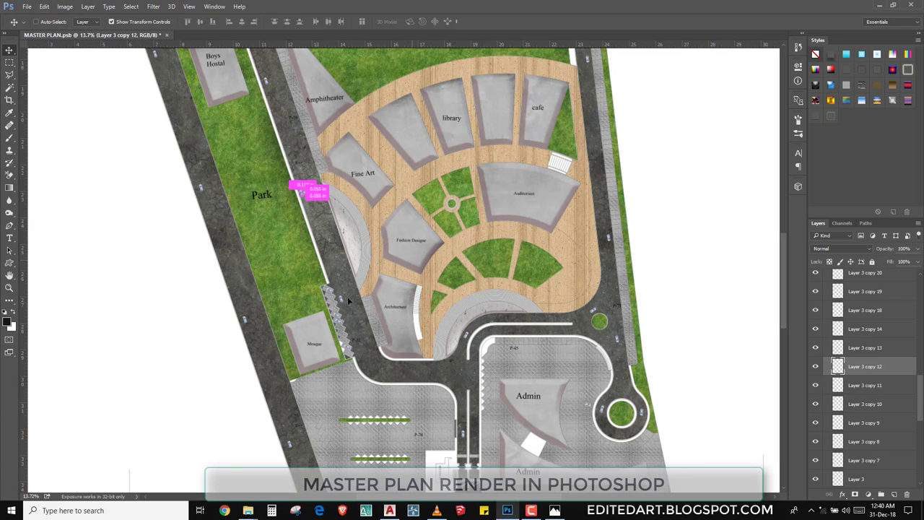
left_click_drag(320, 281, 349, 329)
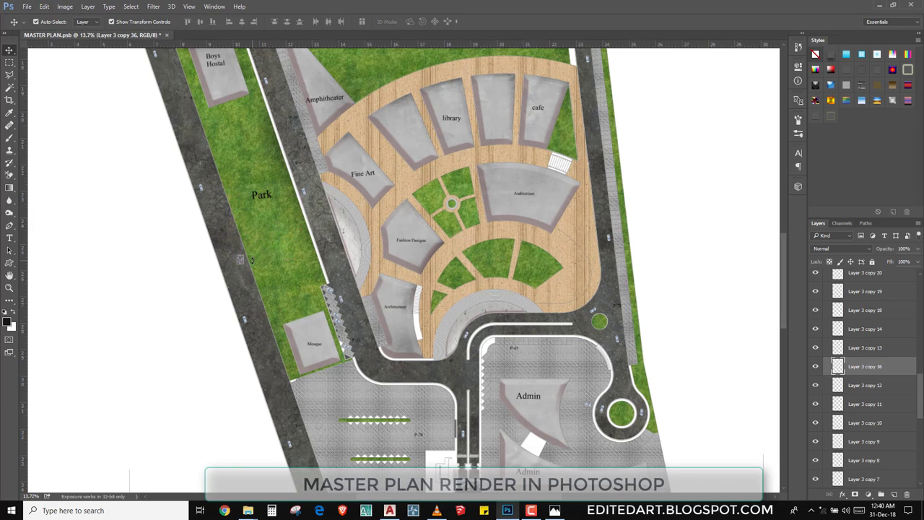
scroll(252, 260, "down", 5)
- Shift the white background layer (Layer 2) over the empty transparent strip
left_click_drag(312, 306, 314, 327)
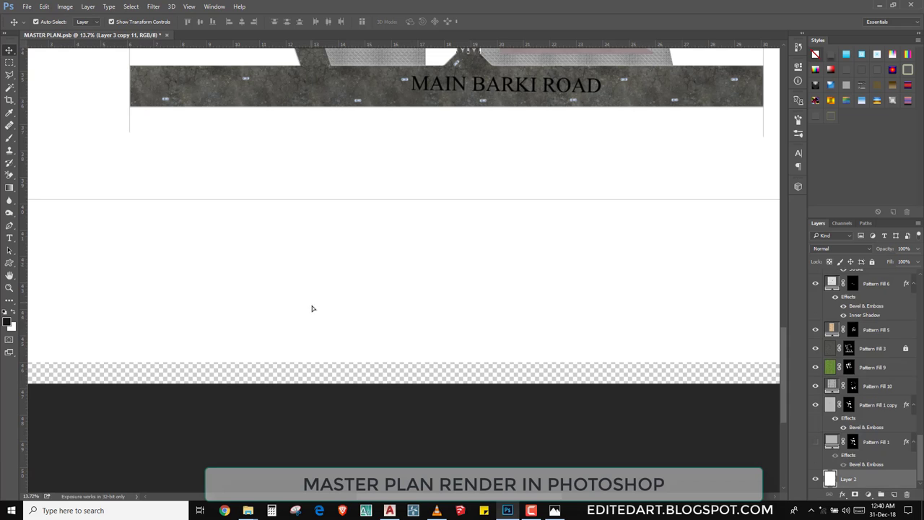
scroll(387, 326, "down", 1)
key("ctrl+0")
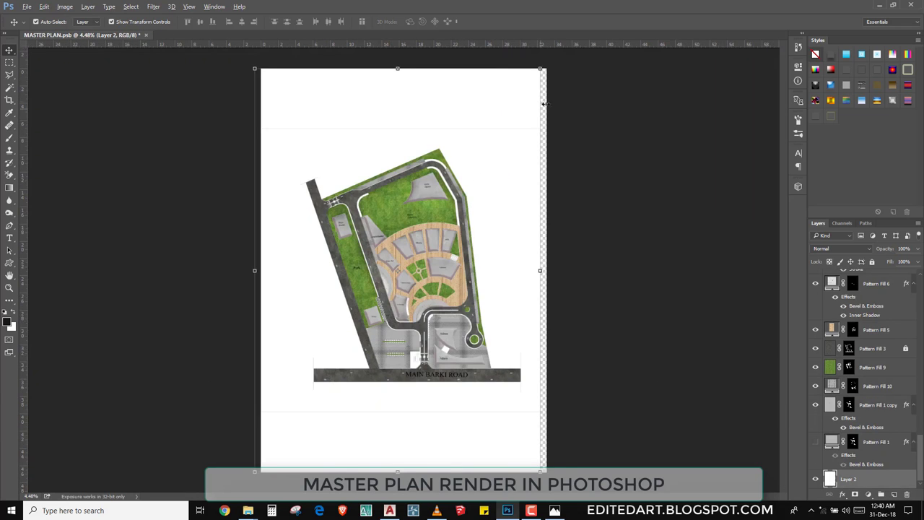
scroll(544, 103, "up", 4)
scroll(498, 72, "up", 2)
left_click_drag(485, 71, 506, 73)
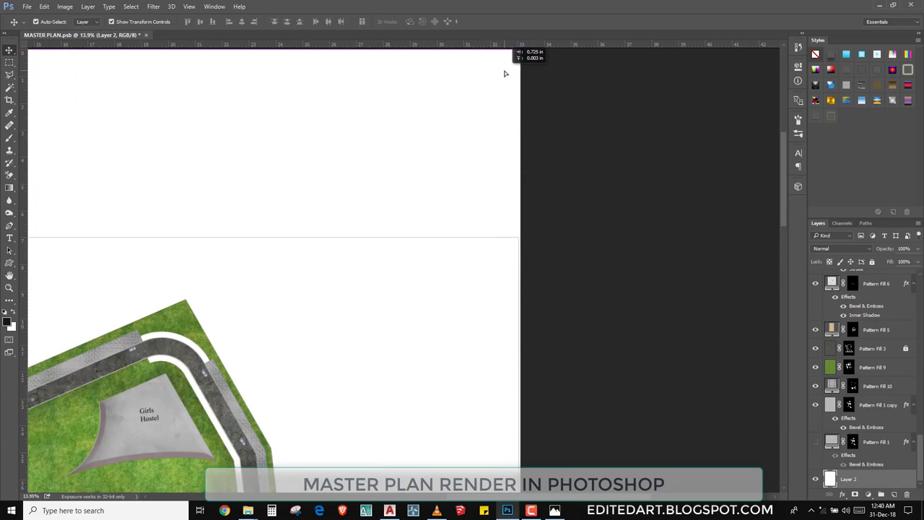
left_click(438, 217)
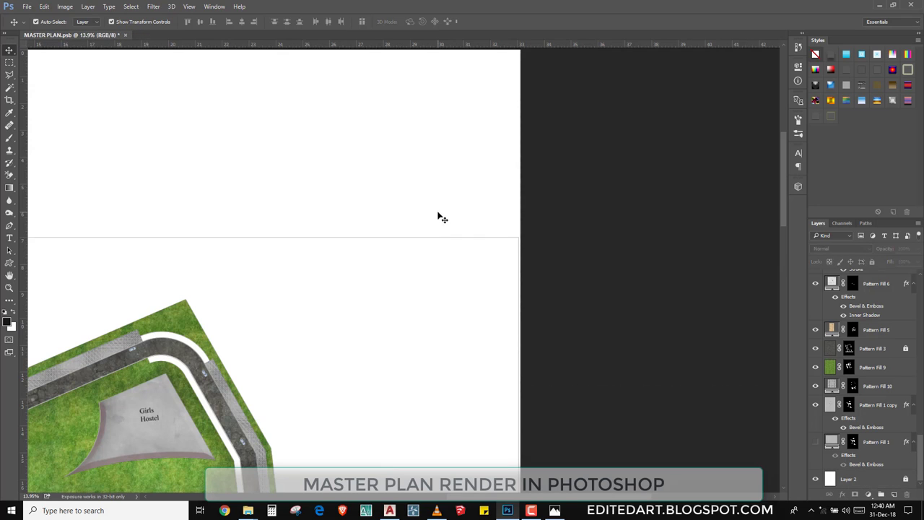
scroll(440, 214, "down", 2)
scroll(440, 214, "down", 3)
- Crop the canvas inward on all four sides around the master plan
key("c")
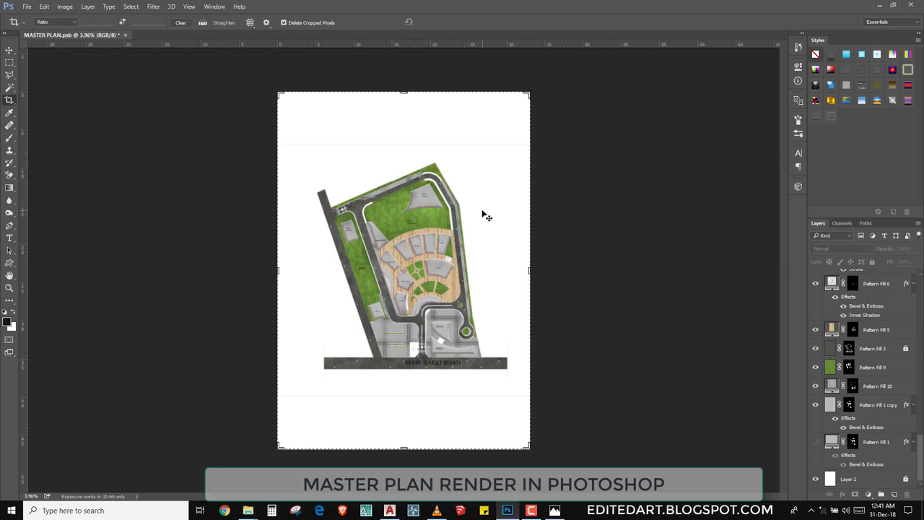
left_click_drag(402, 94, 403, 118)
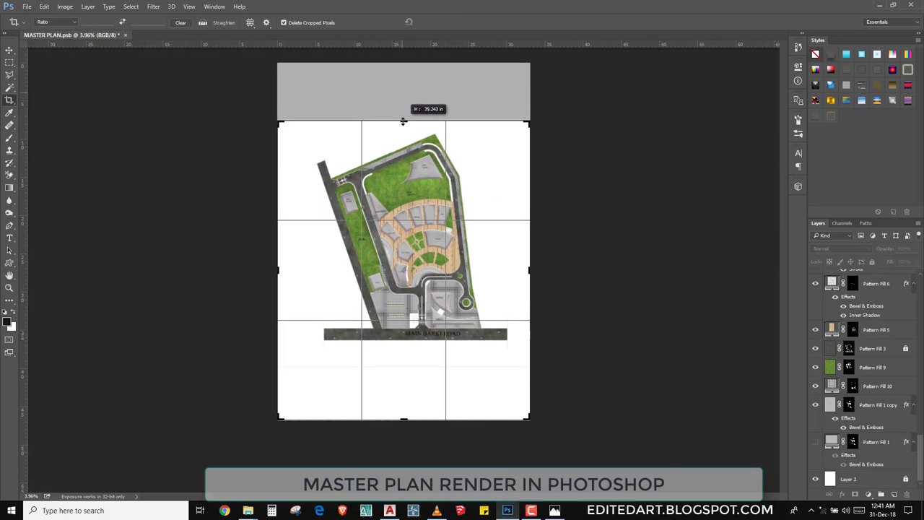
left_click_drag(403, 422, 404, 383)
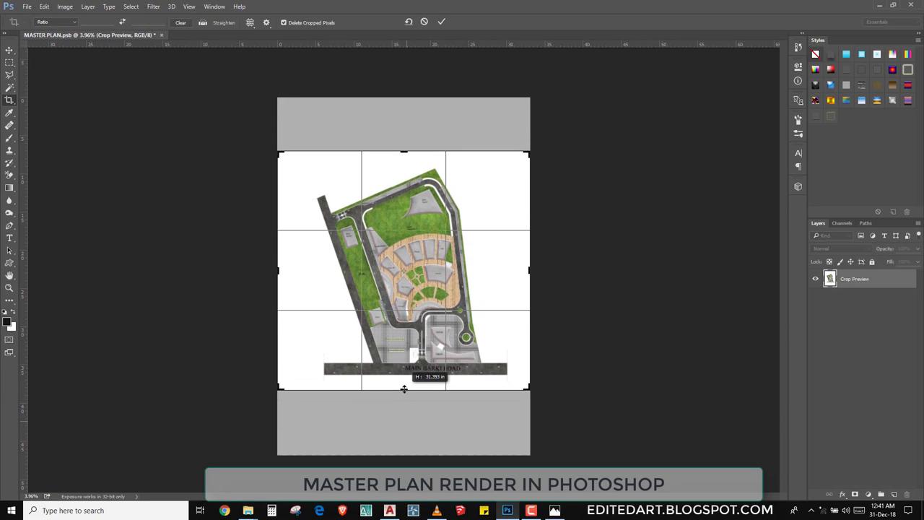
left_click_drag(528, 280, 529, 273)
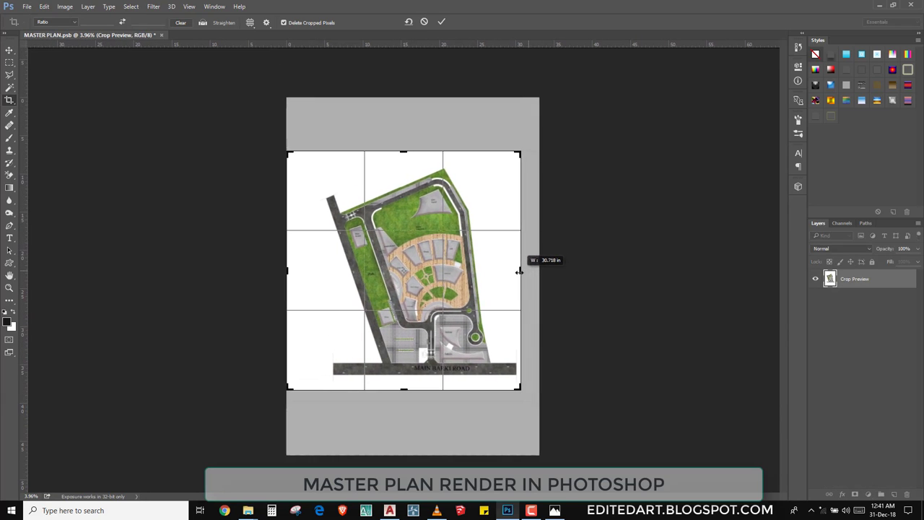
left_click_drag(286, 271, 321, 271)
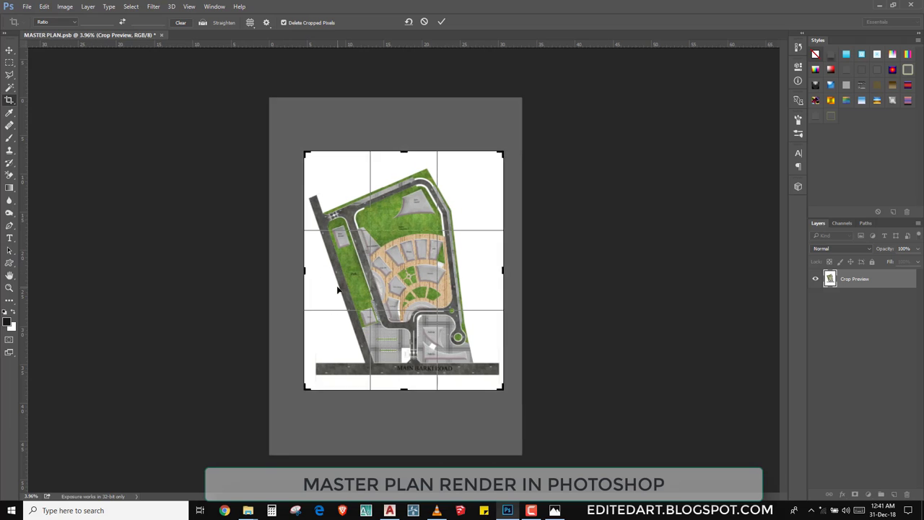
key("Return")
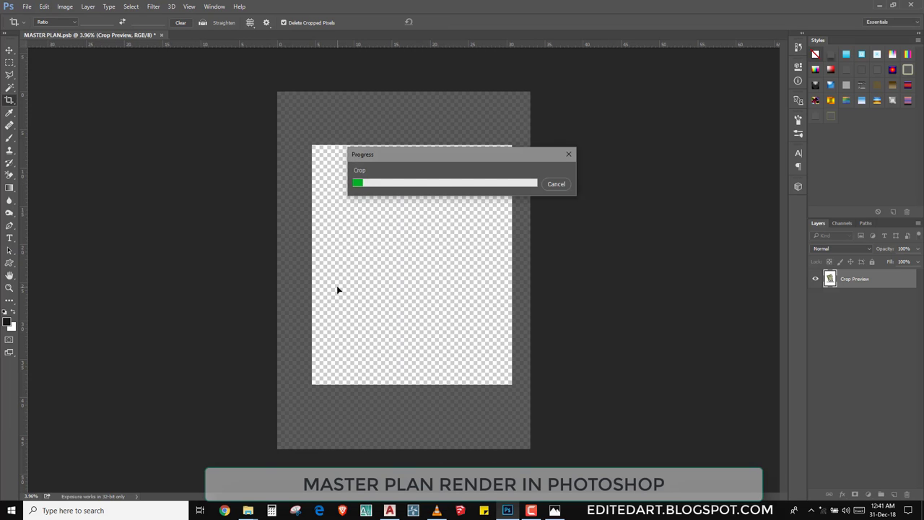
- Trim a little more off the top with a second crop
key("ctrl+plus")
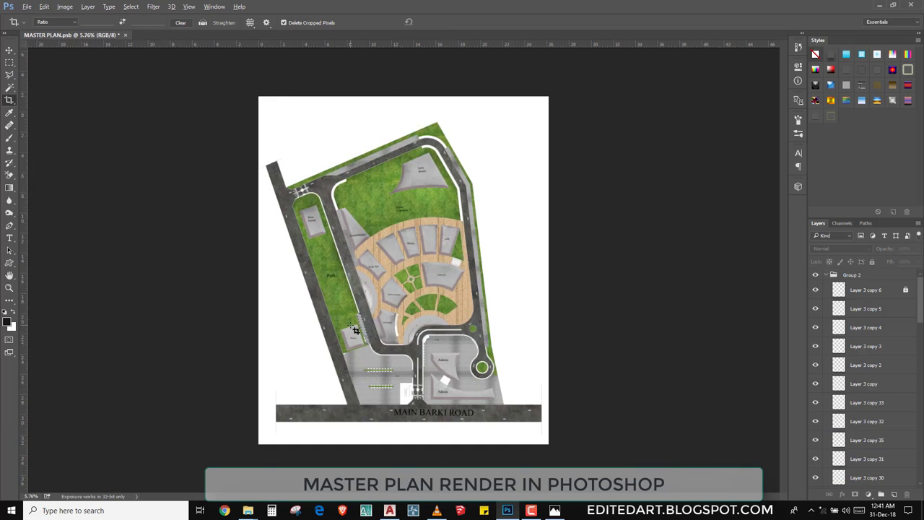
left_click(394, 104)
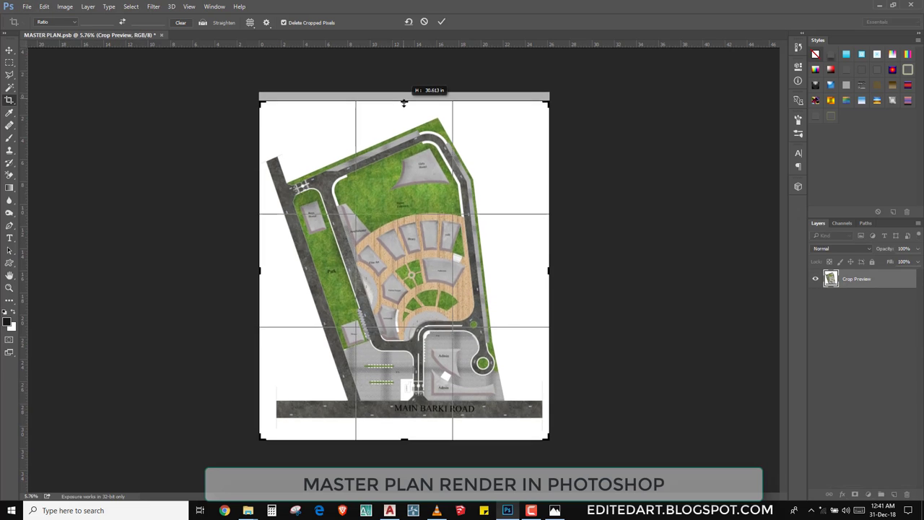
left_click_drag(404, 96, 403, 109)
key("Return")
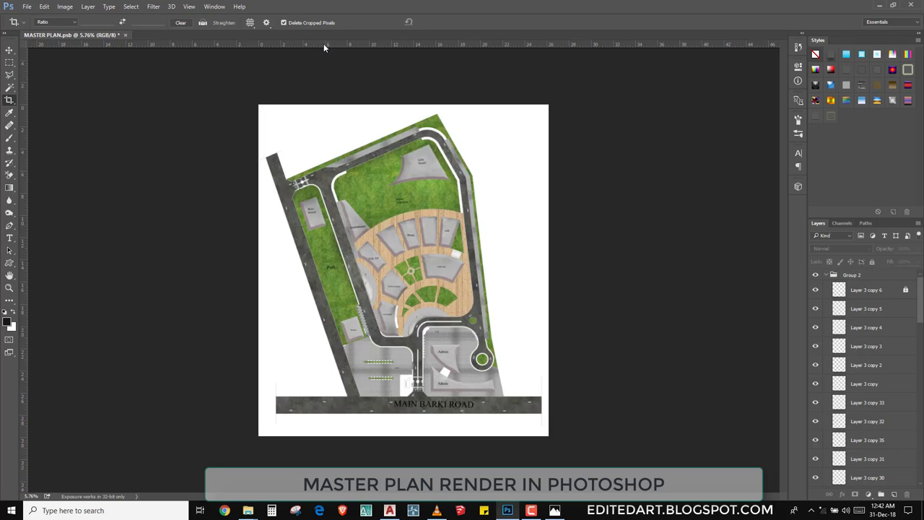
- Select the white background layer and fit the whole plan in the window
left_click(9, 88)
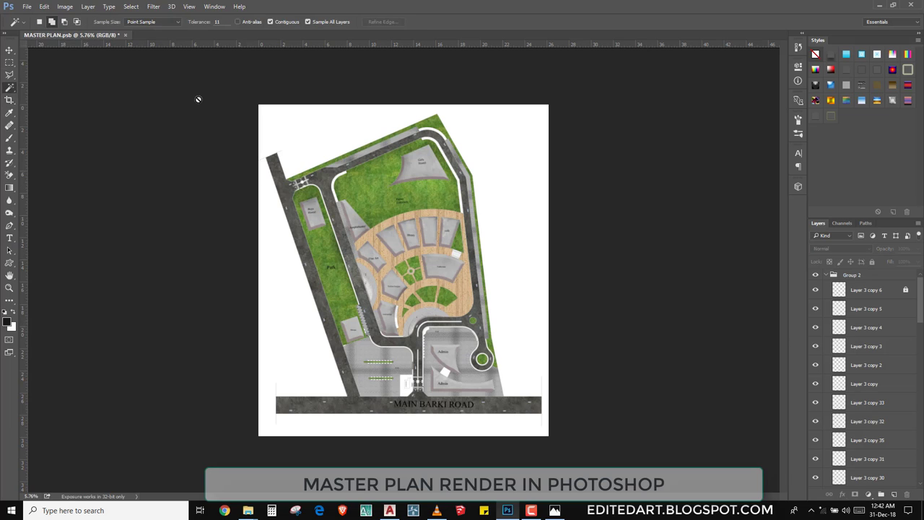
scroll(891, 358, "down", 3)
scroll(922, 330, "down", 10)
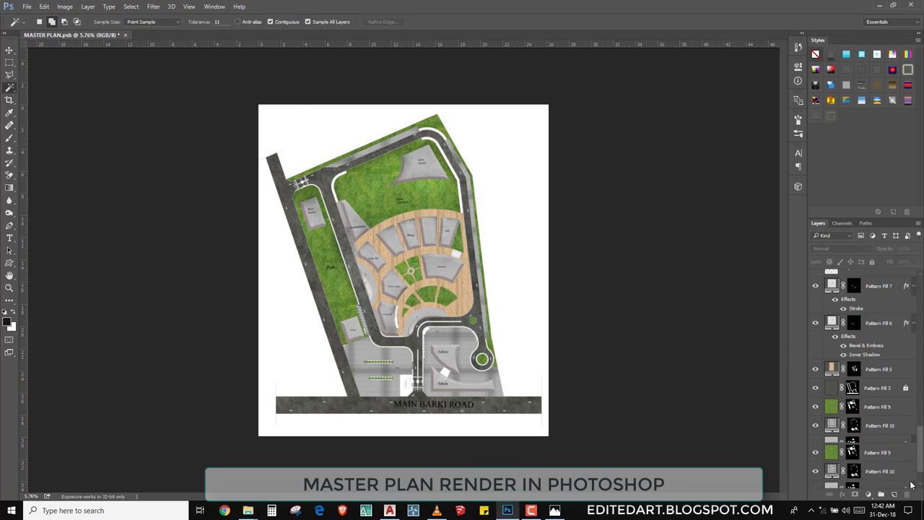
left_click(867, 479)
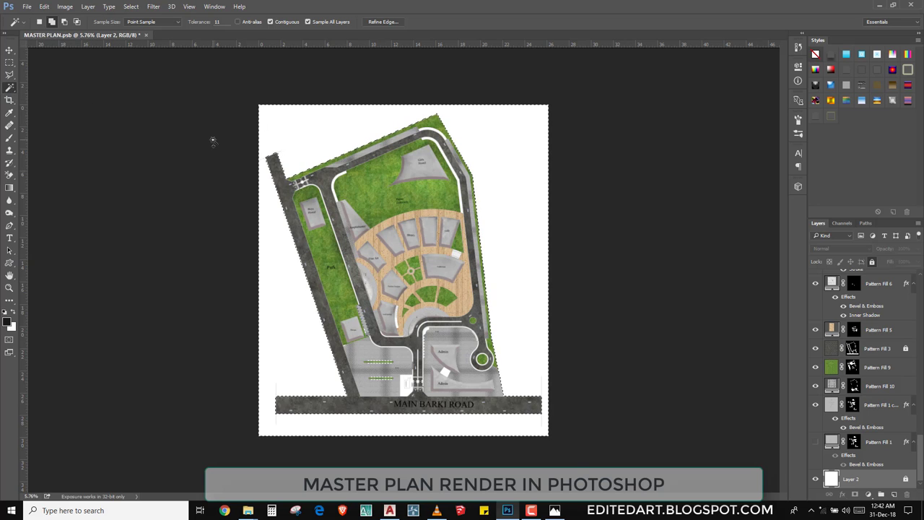
key("ctrl+0")
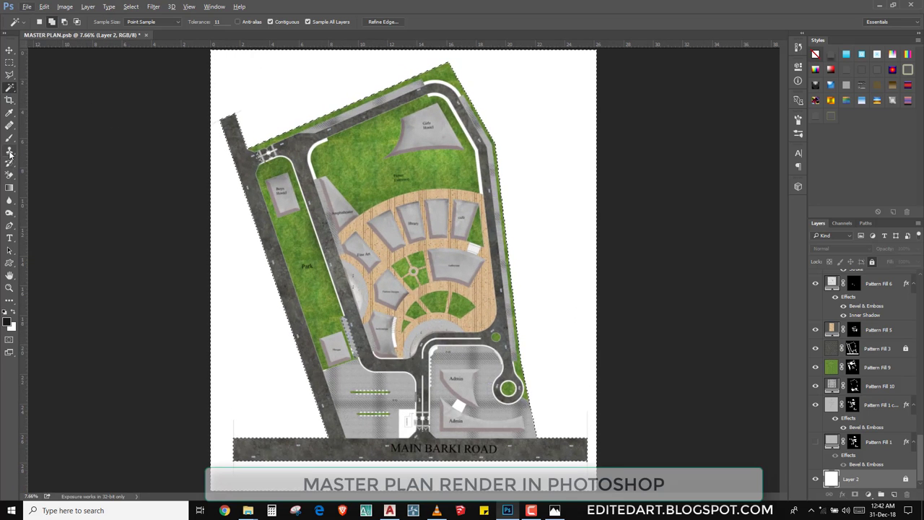
- Set up the Pattern Stamp tool with the green grass pattern
left_click(10, 153)
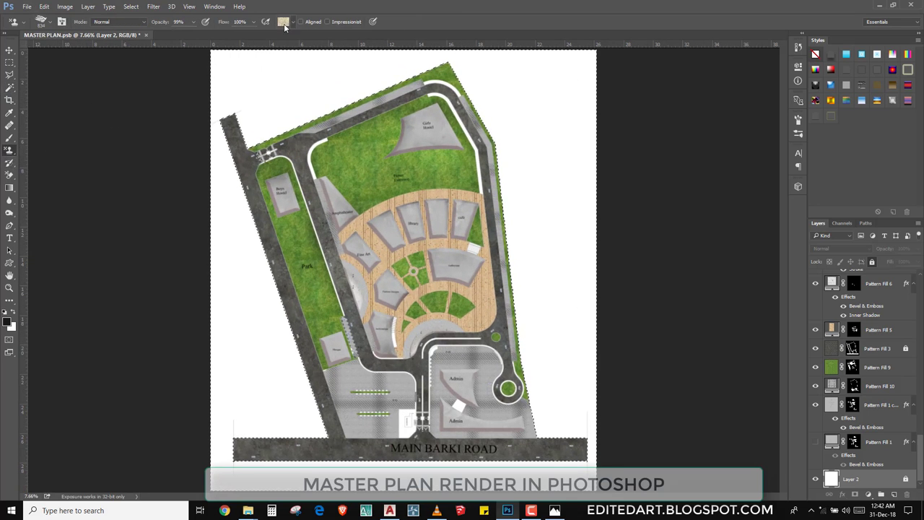
left_click(285, 24)
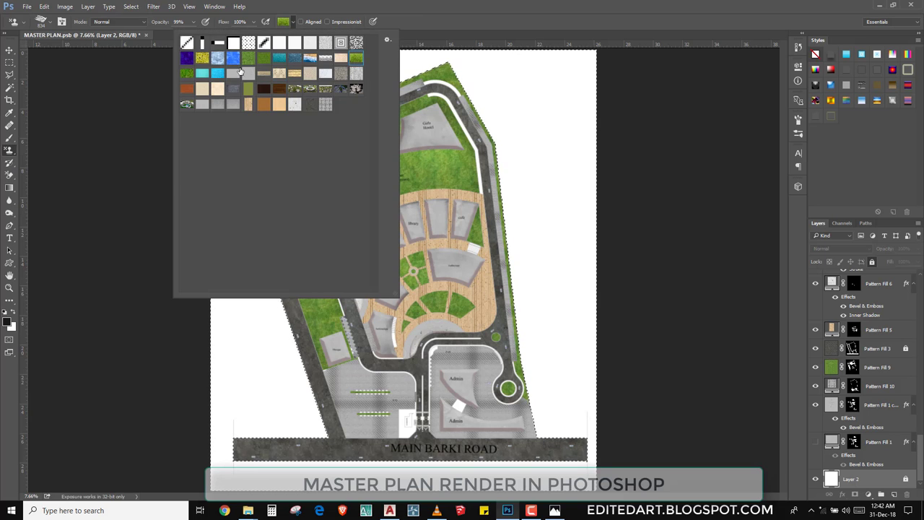
double_click(249, 60)
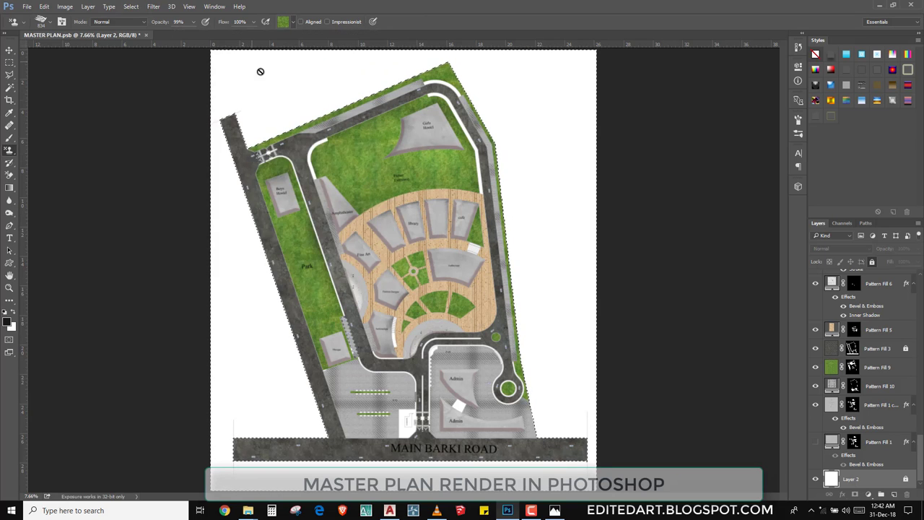
left_click(290, 126)
left_click(462, 190)
- Add a new empty layer for the grass and pick a larger brush tip
left_click(895, 495)
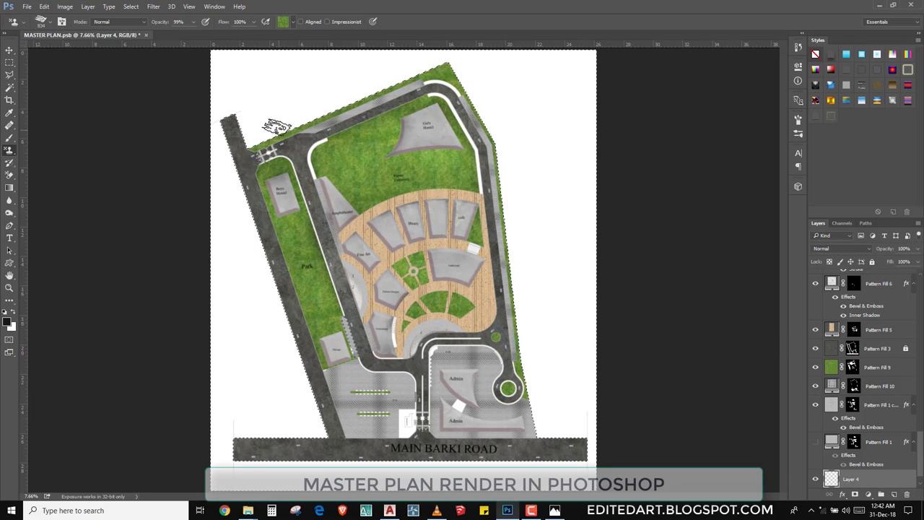
right_click(281, 118)
left_click(318, 199)
key("Return")
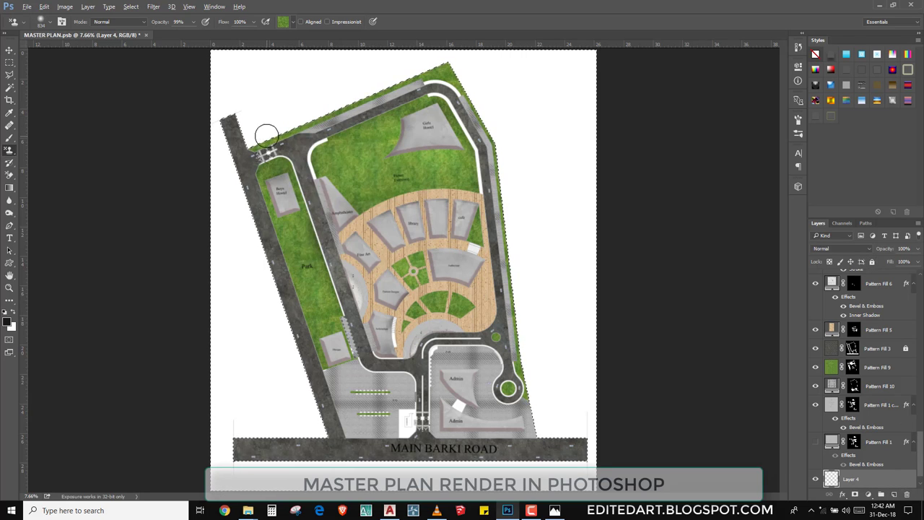
- Paint soft grass bands along the plan's top, right, left and bottom-left edges
left_click(442, 75, "shift")
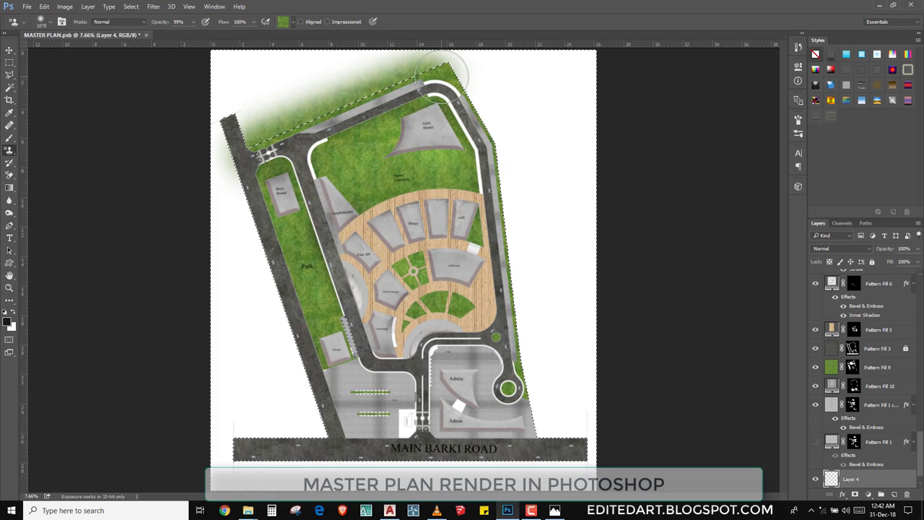
left_click_drag(483, 141, 483, 206)
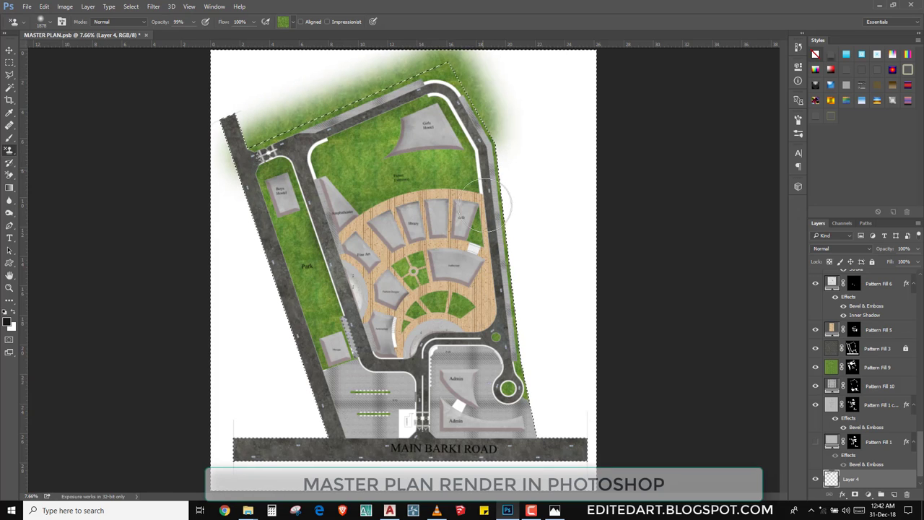
left_click(531, 425, "shift")
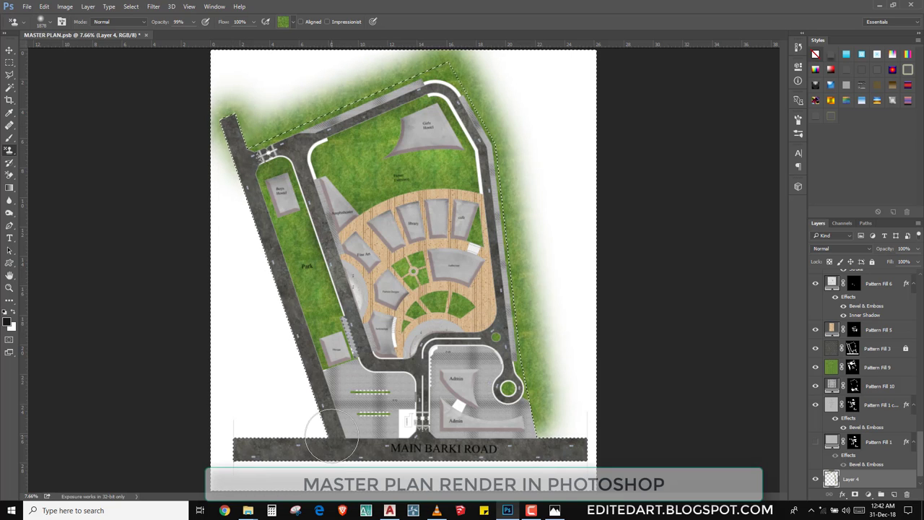
left_click_drag(229, 119, 243, 432)
left_click(228, 446)
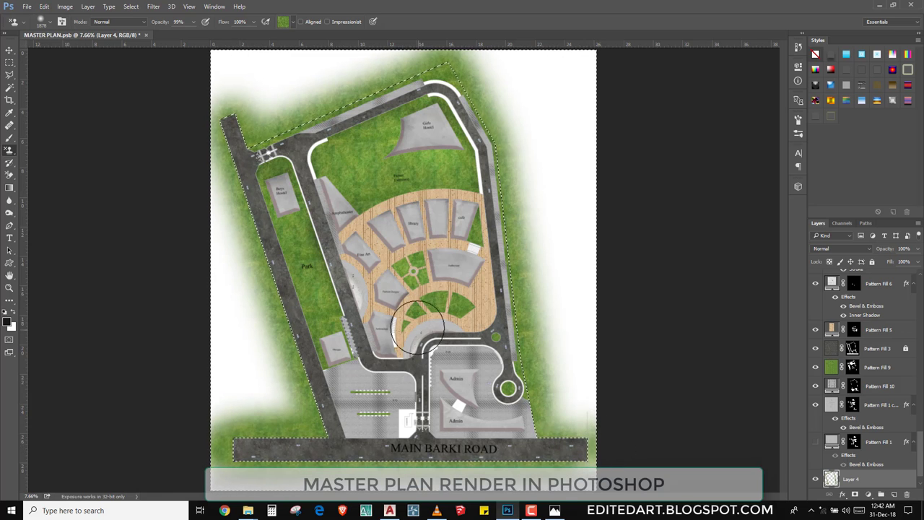
scroll(434, 347, "down", 3)
scroll(373, 236, "up", 2)
- Deselect and set the grass glow layer's opacity to 54%
key("v")
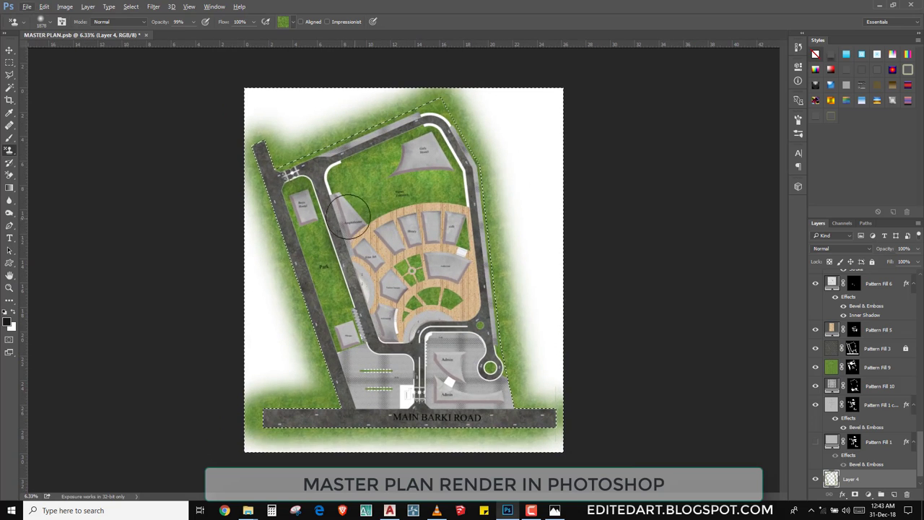
key("ctrl+d")
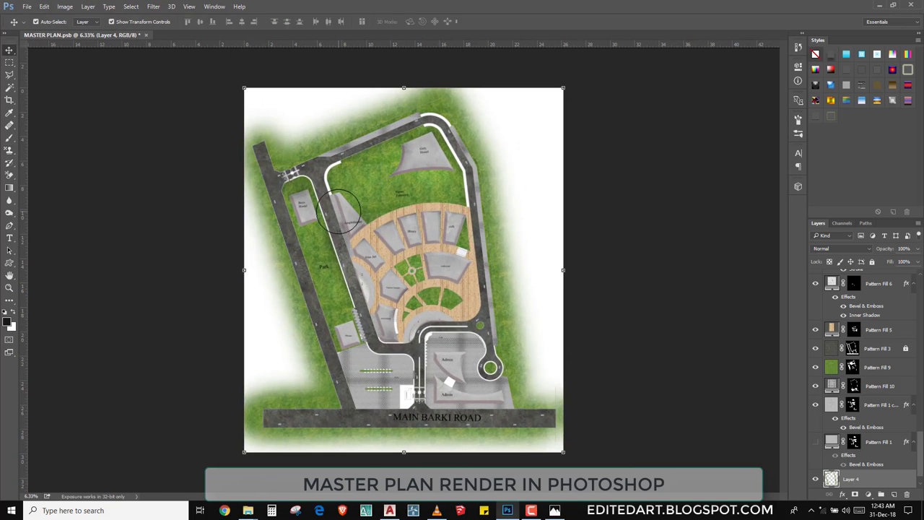
key("3")
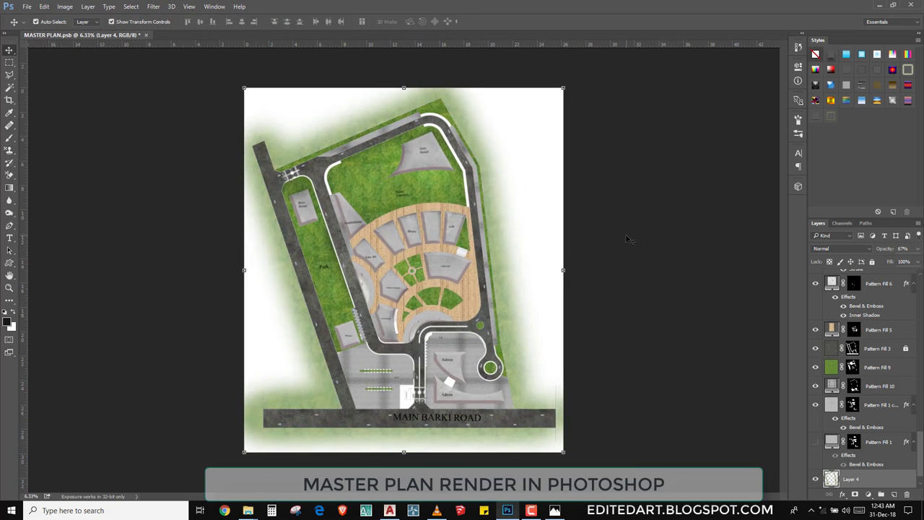
key("5")
key("4")
scroll(863, 376, "up", 3)
- Collapse Group 2 and make the tree group visible
scroll(863, 376, "up", 5)
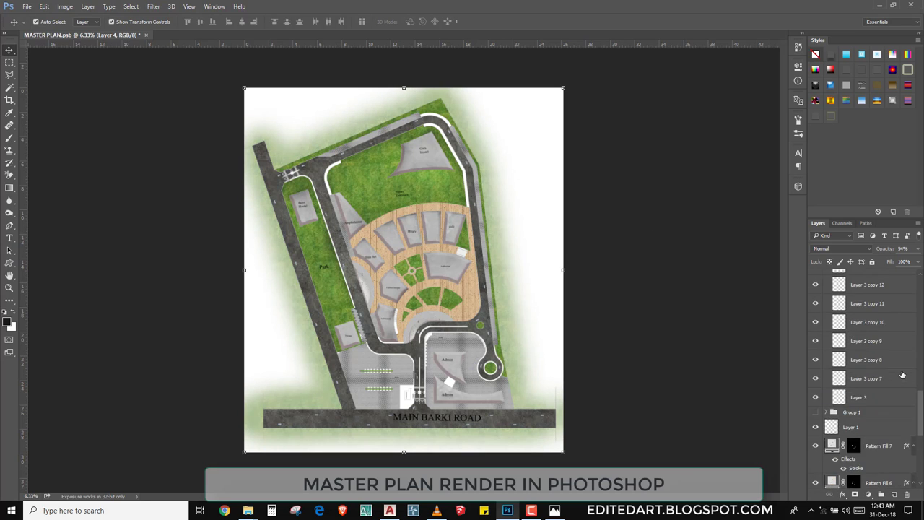
scroll(863, 376, "up", 5)
scroll(863, 375, "up", 5)
left_click_drag(918, 349, 917, 296)
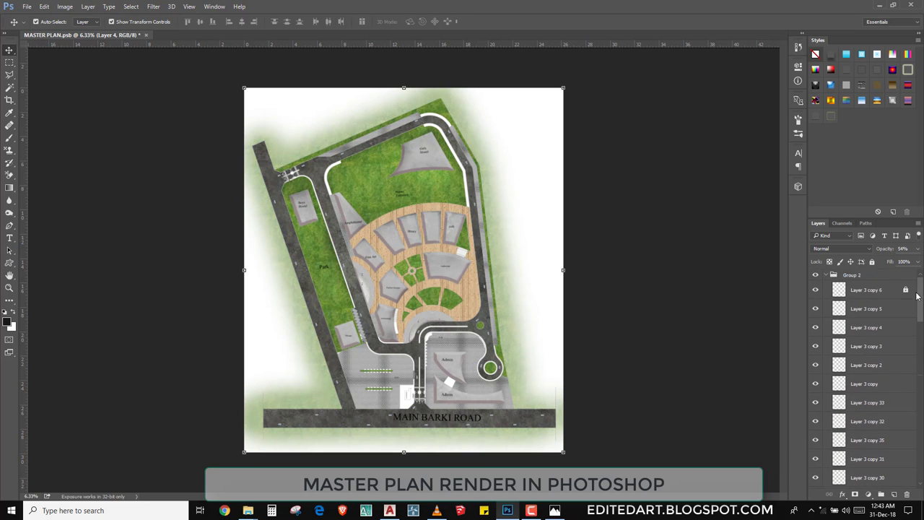
left_click(826, 276)
left_click(816, 288)
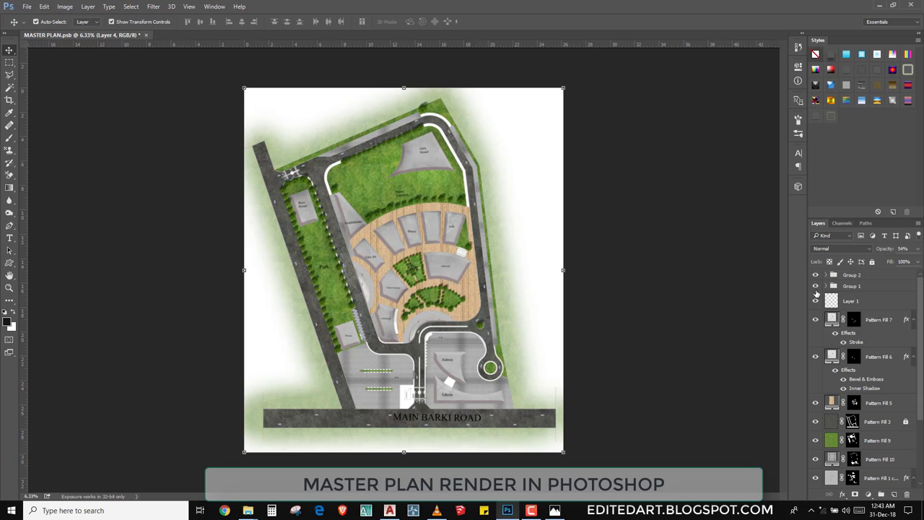
- Duplicate a tree onto the grass edge beside the crosswalk
scroll(404, 210, "up", 1)
scroll(404, 211, "up", 1)
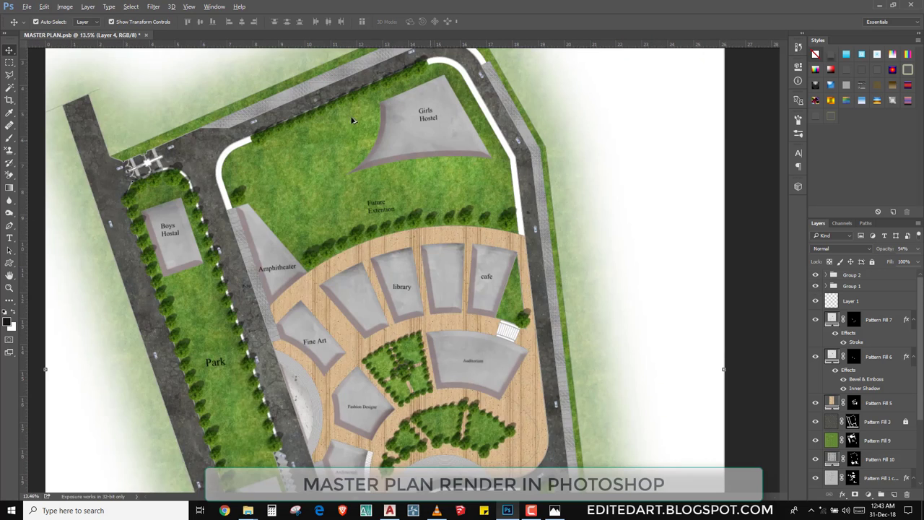
scroll(312, 221, "up", 1)
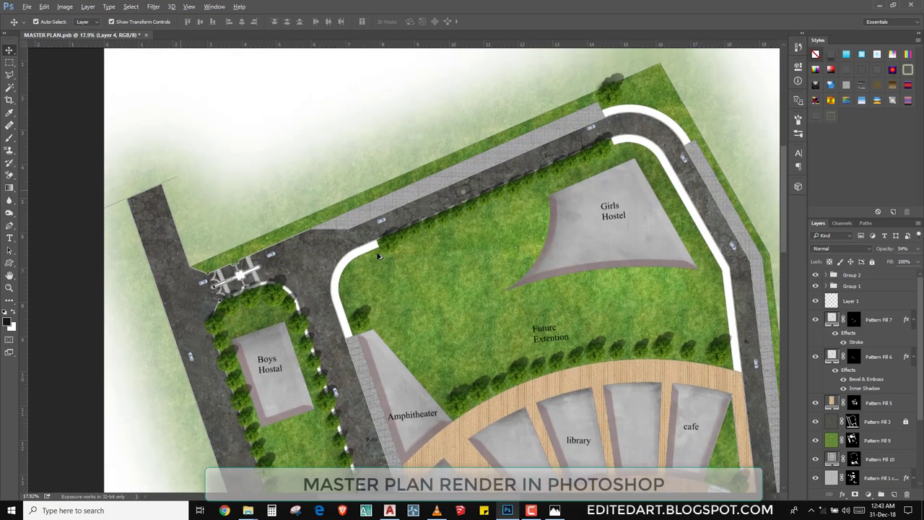
scroll(378, 260, "up", 1)
left_click(392, 268)
left_click_drag(403, 296, 320, 305)
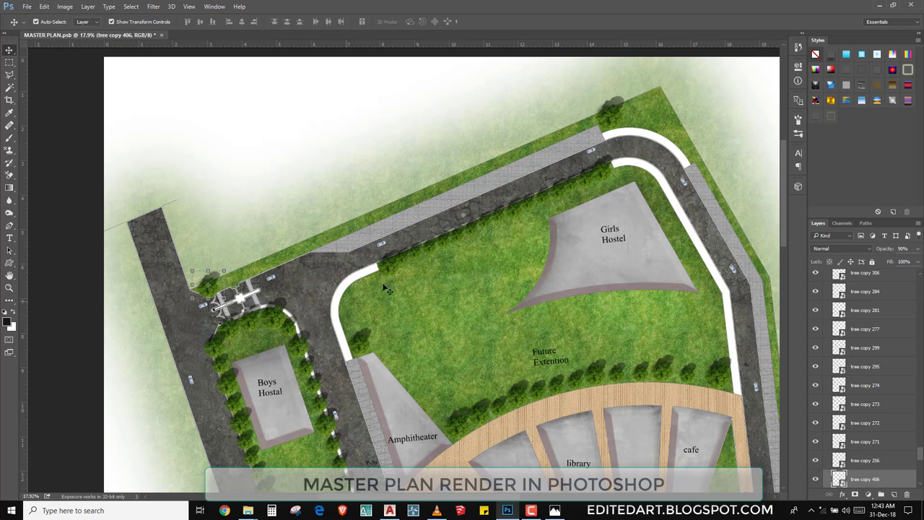
left_click_drag(436, 320, 281, 355)
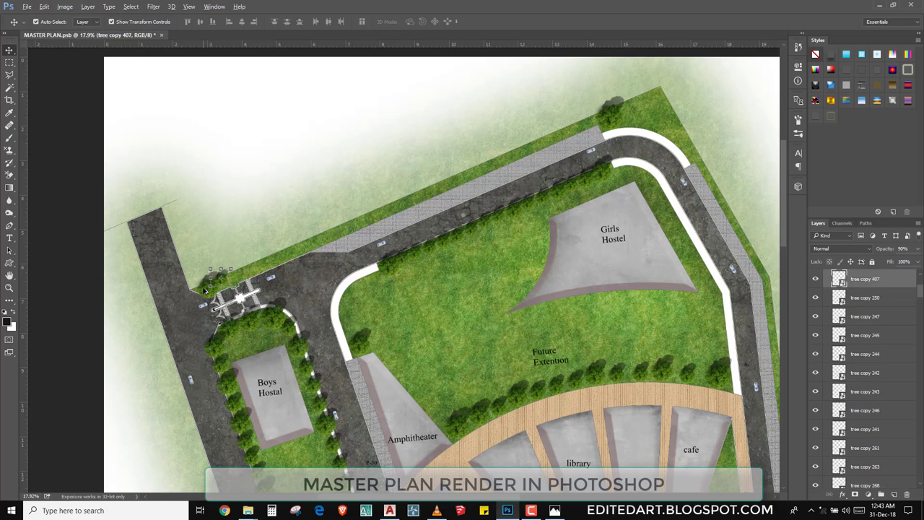
scroll(216, 307, "up", 2)
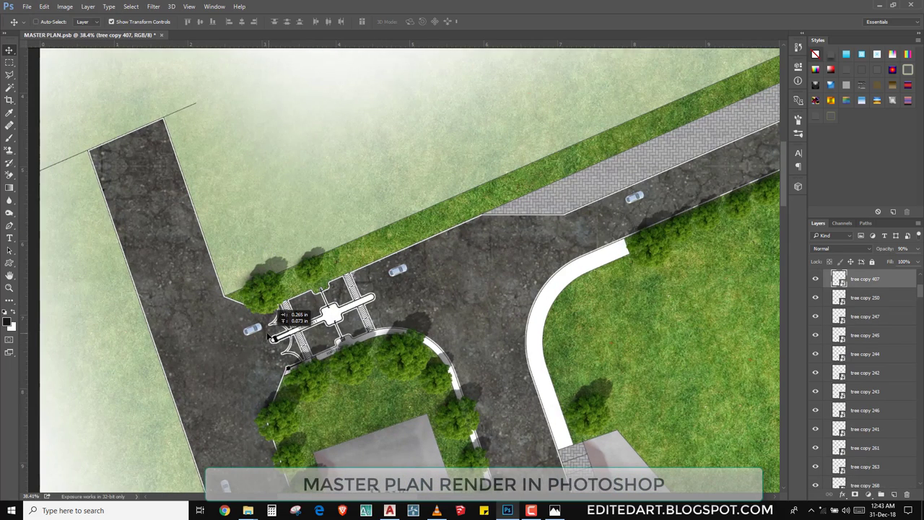
mouse_move(289, 320)
left_mouse_down()
mouse_move(323, 336)
mouse_move(362, 332)
mouse_move(367, 317)
left_mouse_up()
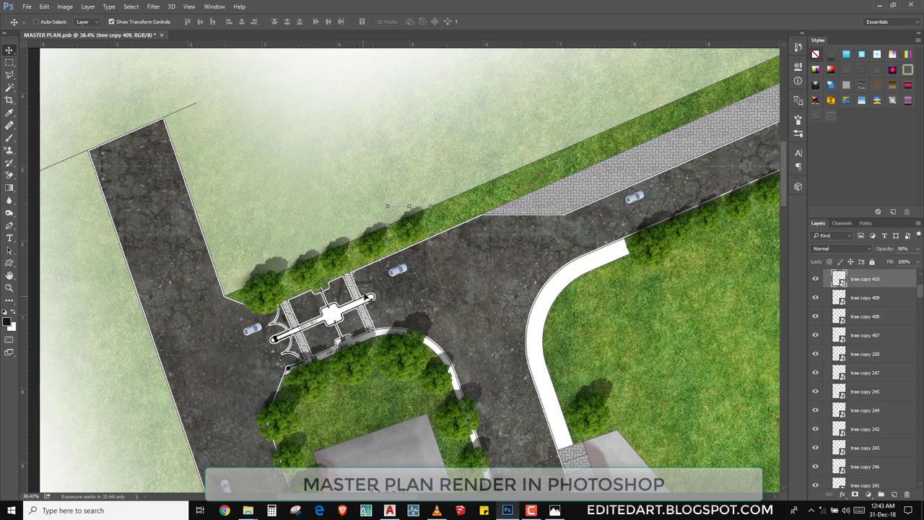
left_click(369, 300, "shift")
- Copy the three new trees further along the top grass edge toward the bend
left_click(299, 282, "shift")
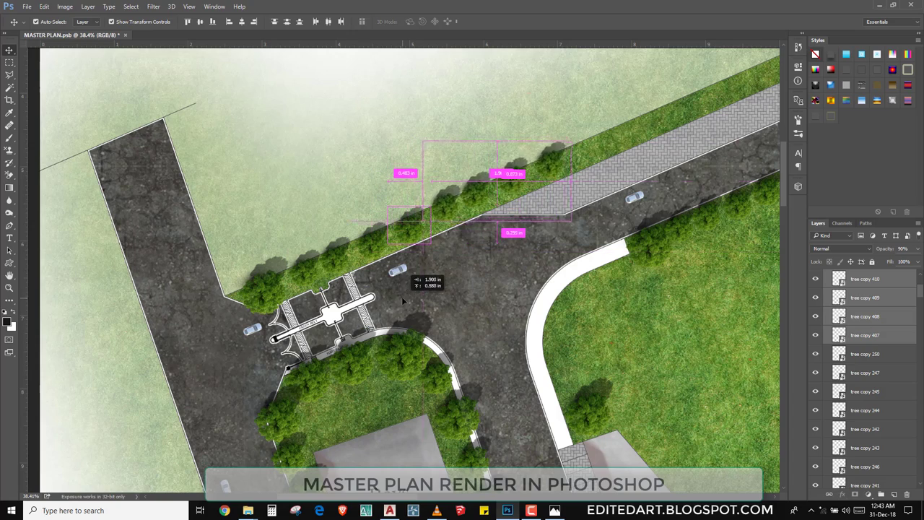
left_click_drag(302, 283, 419, 283)
mouse_move(501, 270)
left_mouse_down()
mouse_move(339, 346)
mouse_move(477, 298)
left_mouse_up()
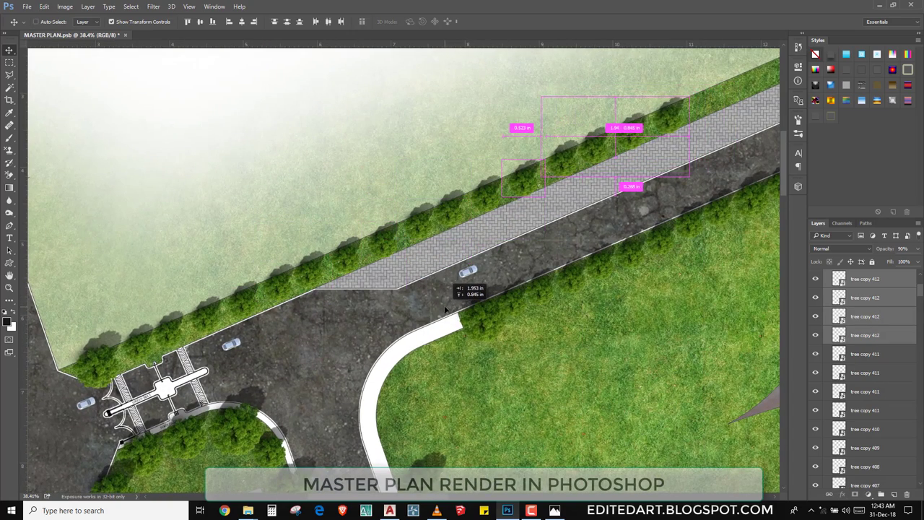
left_click_drag(480, 299, 465, 289)
mouse_move(578, 239)
left_mouse_down()
mouse_move(299, 303)
mouse_move(347, 339)
left_mouse_up()
- Duplicate and adjust a single tree, then copy trees toward the top-right grass corner
left_click(452, 220)
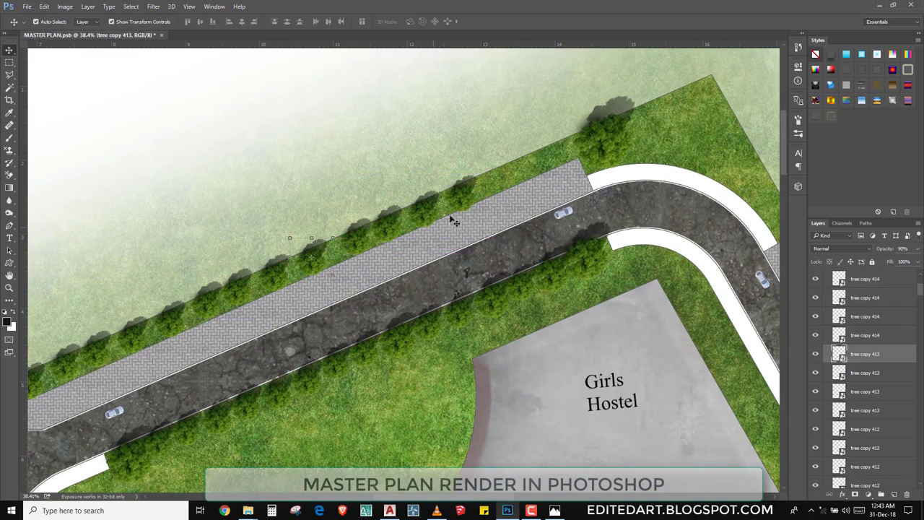
left_click_drag(465, 205, 463, 201)
key("ctrl+t")
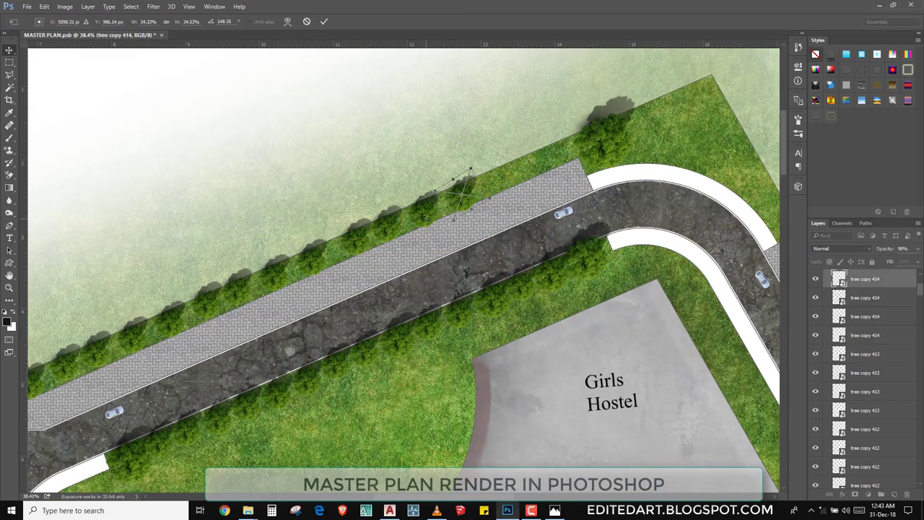
key("Return")
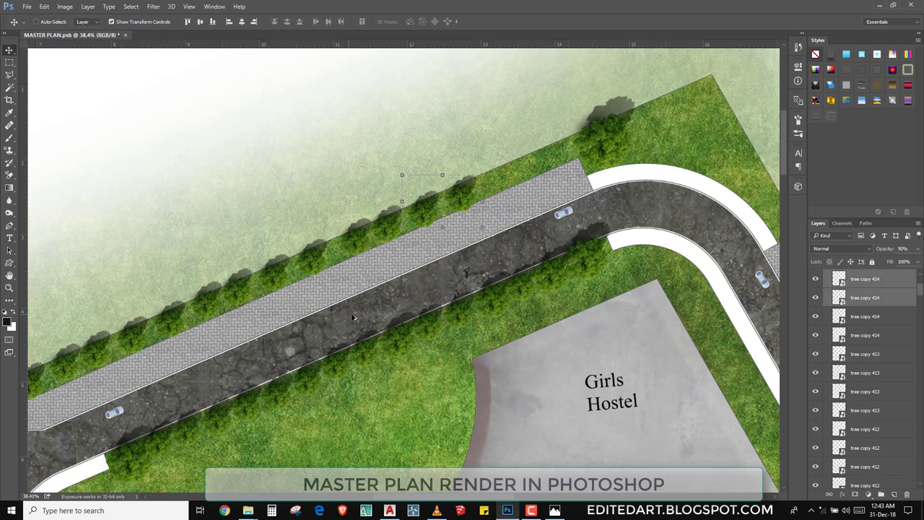
mouse_move(354, 317)
left_mouse_down()
mouse_move(433, 276)
mouse_move(412, 265)
mouse_move(631, 214)
mouse_move(608, 206)
left_mouse_up()
- Place tree copies around the road bend and down the right grass strip, deleting extras
mouse_move(645, 165)
left_mouse_down()
mouse_move(537, 311)
mouse_move(554, 276)
mouse_move(369, 265)
left_mouse_up()
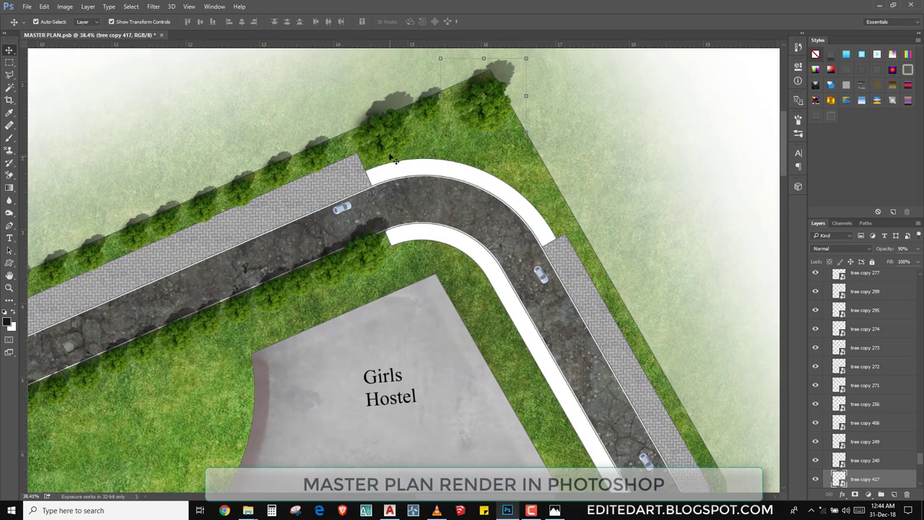
left_click_drag(395, 161, 460, 236)
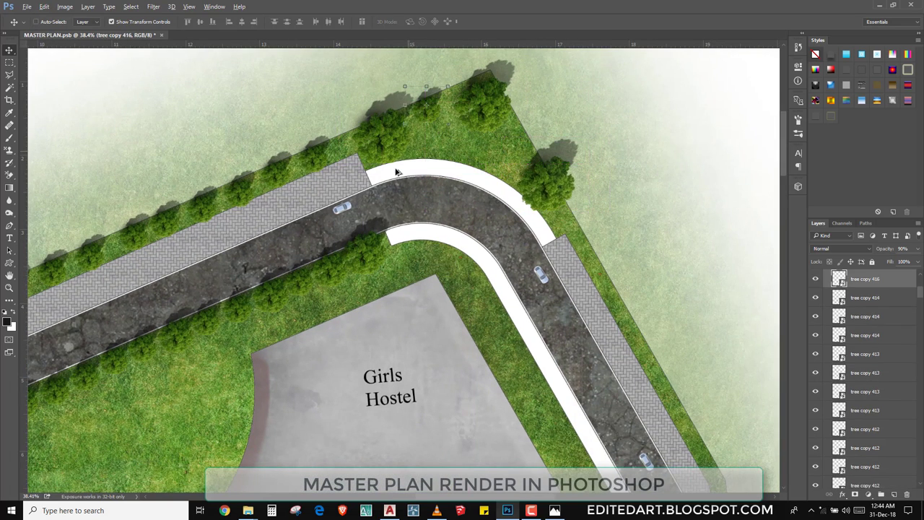
mouse_move(396, 172)
left_mouse_down()
mouse_move(460, 308)
mouse_move(457, 297)
mouse_move(457, 312)
mouse_move(387, 309)
mouse_move(450, 316)
left_mouse_up()
left_click_drag(574, 341, 473, 248)
key("Delete")
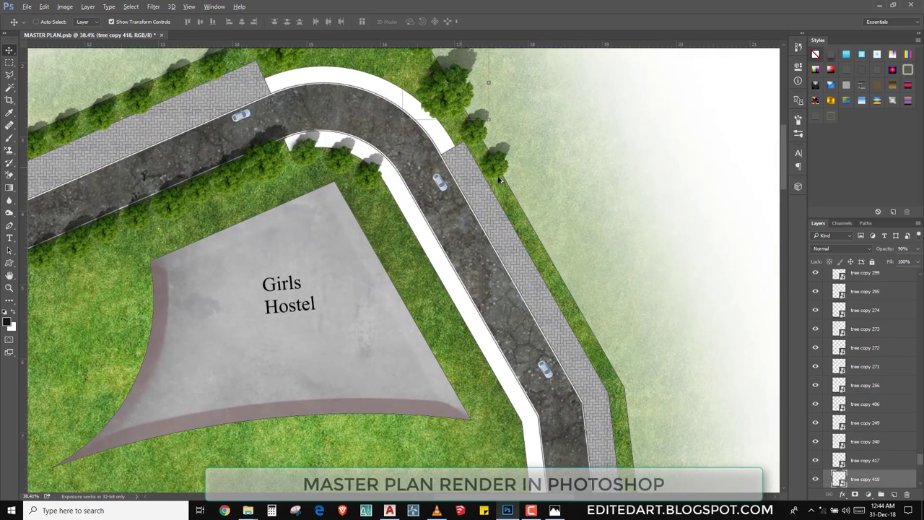
key("Delete")
key("Delete")
left_click_drag(530, 238, 467, 247)
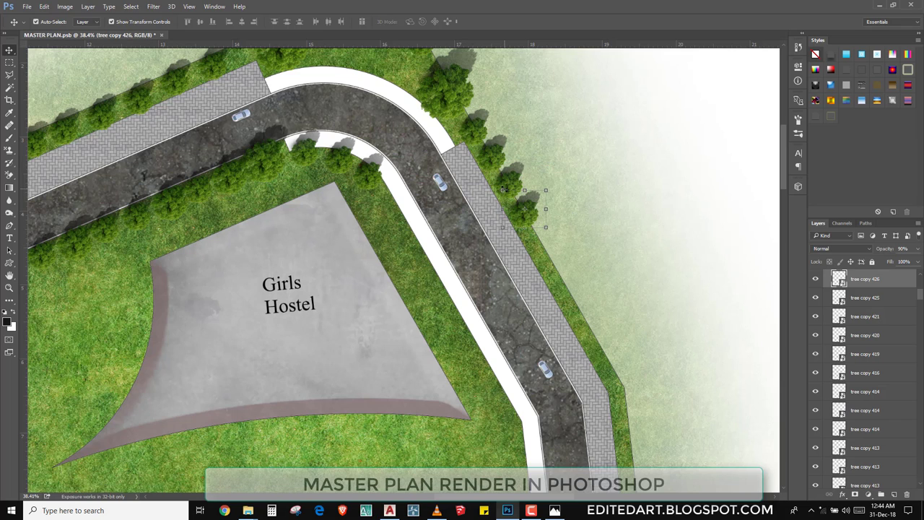
- Rotate the new tree to match the strip and duplicate four trees further down
key("ctrl+t")
key("Return")
scroll(536, 194, "up", 1)
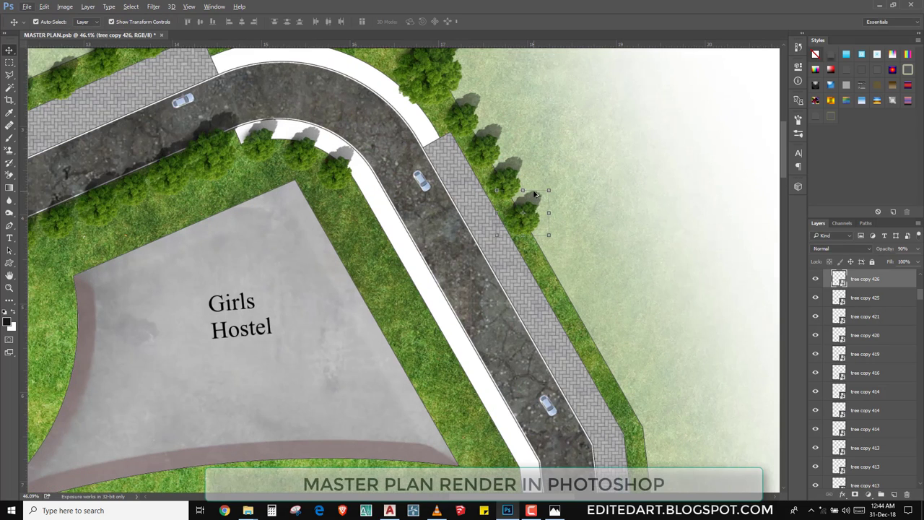
left_click(514, 182, "shift")
left_click(476, 123, "shift")
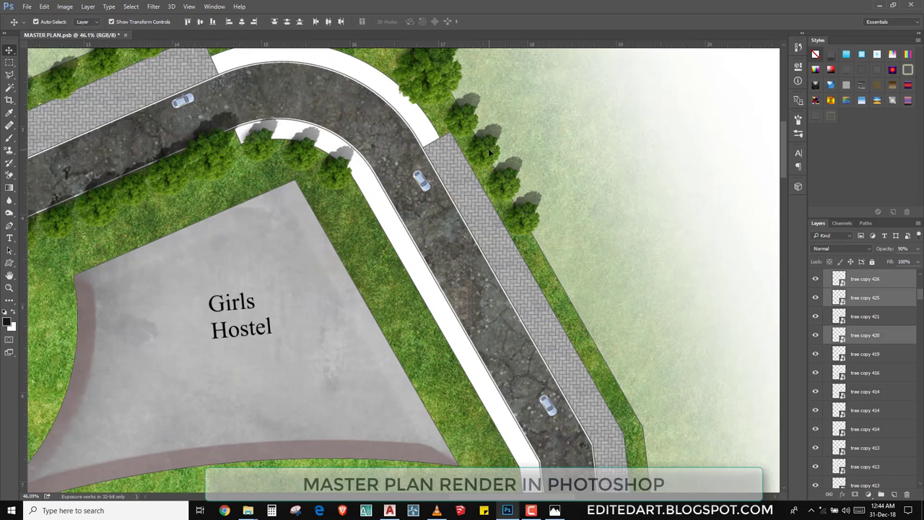
left_click(488, 148, "shift")
left_click_drag(369, 139, 448, 272)
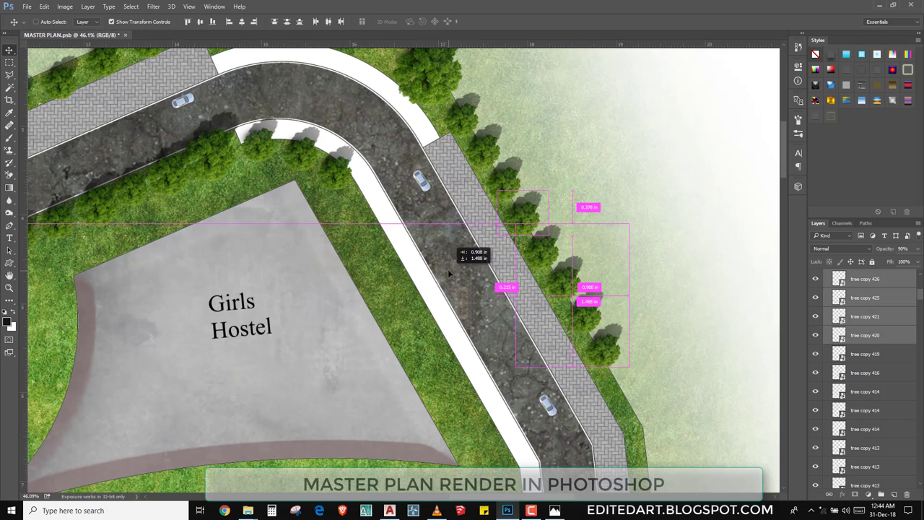
- Straighten the copied trees and rotate them -2° to follow the road
key("ctrl+t")
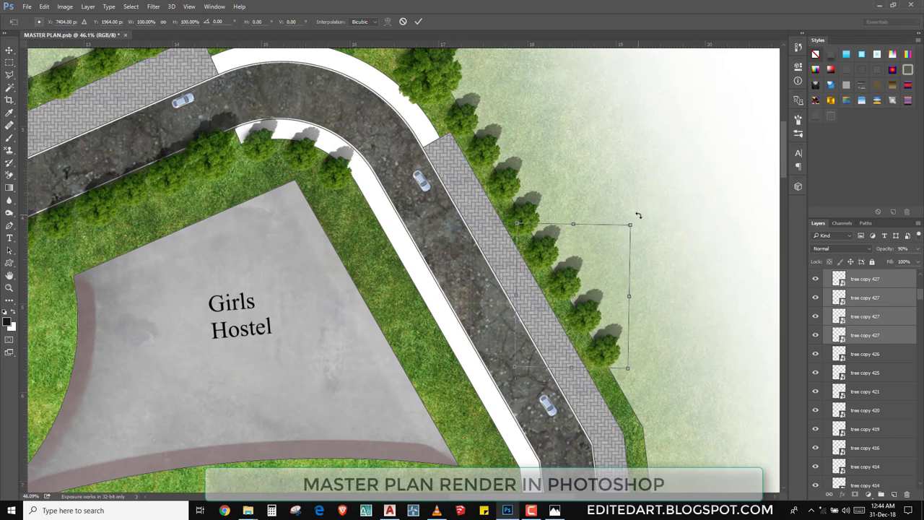
left_click_drag(662, 275, 658, 271)
key("Return")
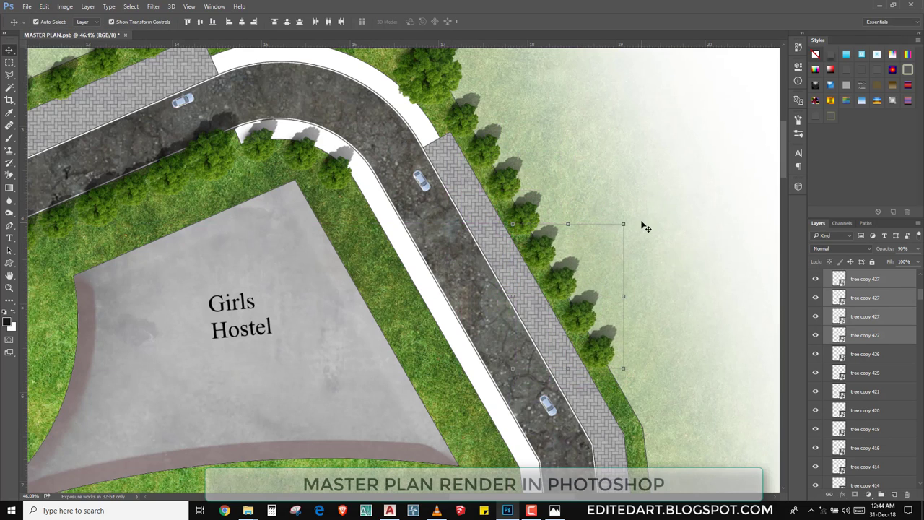
key("ctrl+t")
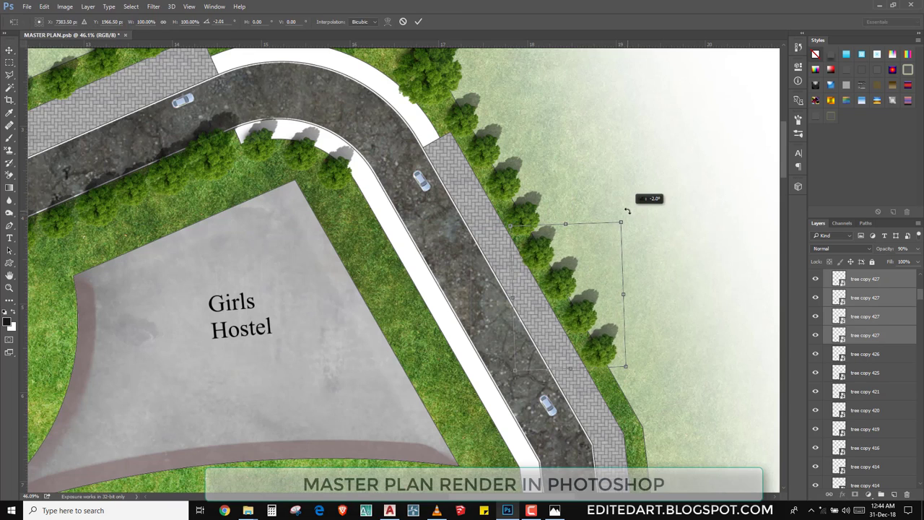
key("Return")
scroll(528, 306, "down", 3)
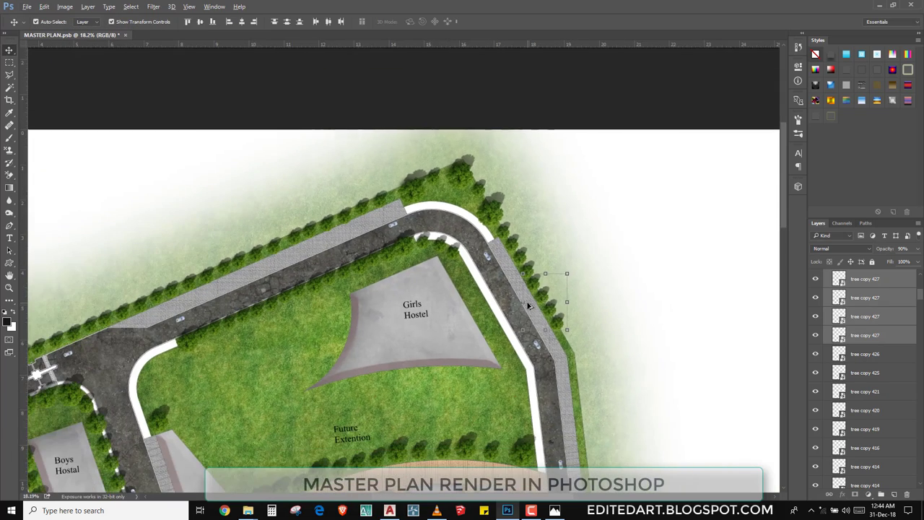
scroll(469, 181, "down", 2)
scroll(443, 90, "up", 3)
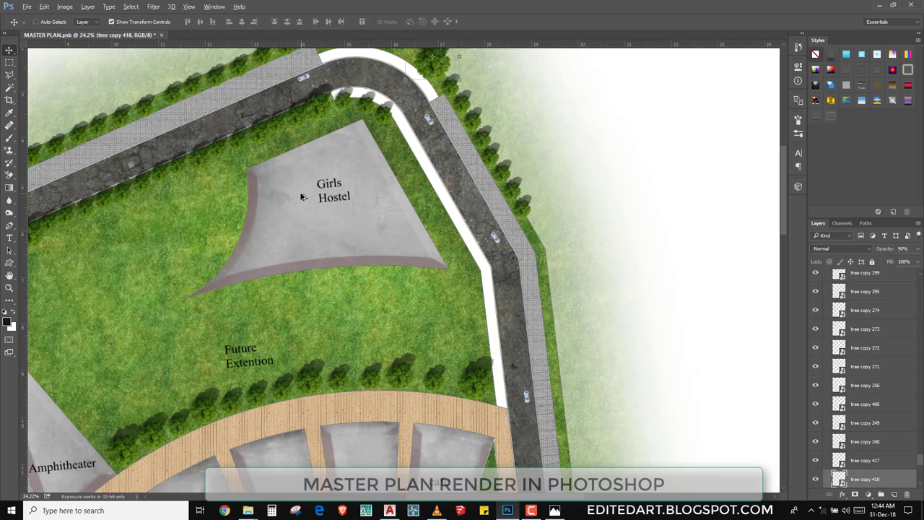
- Place two tree copies along the path beside the east road
scroll(536, 242, "up", 2)
mouse_move(444, 90)
left_mouse_down()
mouse_move(536, 242)
mouse_move(456, 309)
mouse_move(445, 338)
left_mouse_up()
scroll(535, 242, "up", 2)
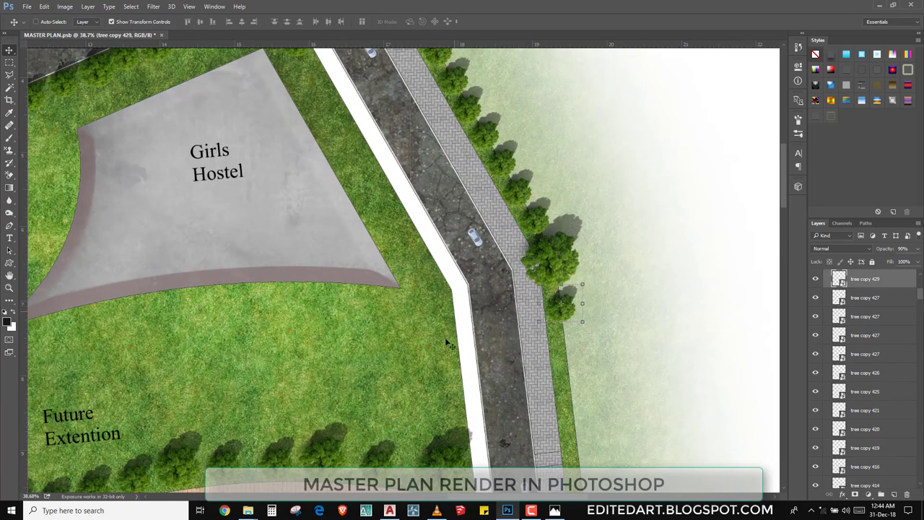
scroll(445, 338, "down", 3)
scroll(445, 337, "down", 1)
mouse_move(523, 155)
left_mouse_down()
mouse_move(553, 254)
mouse_move(619, 285)
mouse_move(613, 294)
left_mouse_up()
scroll(578, 267, "up", 2)
scroll(600, 278, "up", 1)
scroll(624, 287, "up", 2)
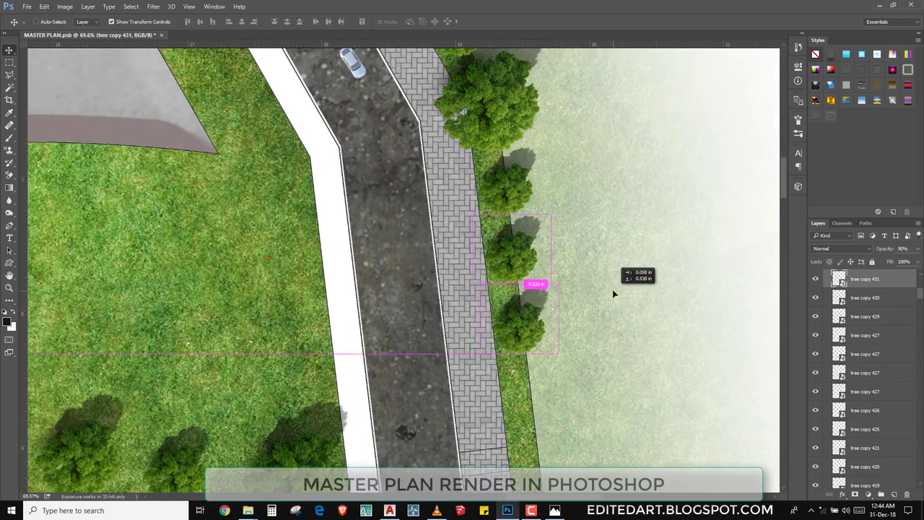
- Continue the tree row down the road edge and nudge it into line
mouse_move(602, 371)
left_mouse_down()
mouse_move(591, 237)
mouse_move(595, 258)
left_mouse_up()
scroll(595, 257, "down", 3)
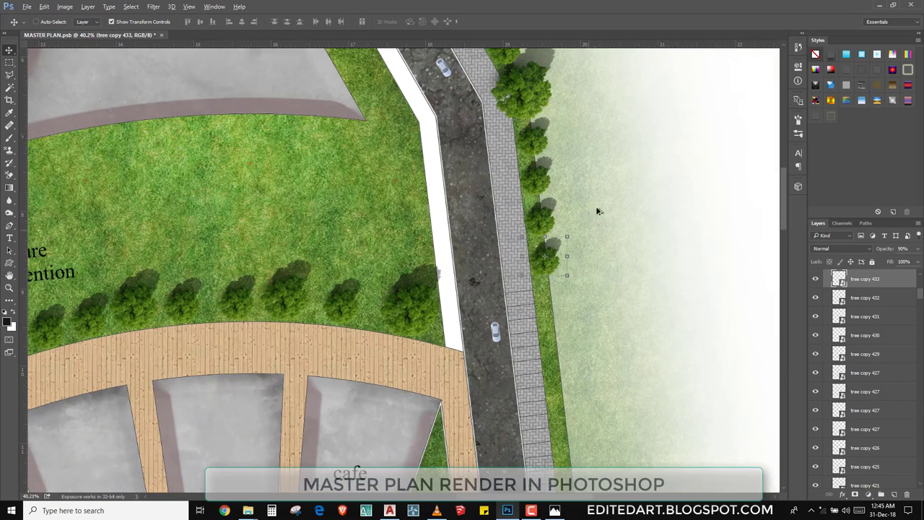
left_click_drag(598, 208, 610, 240, "alt")
mouse_move(578, 322)
left_mouse_down()
mouse_move(543, 133)
mouse_move(627, 245)
left_mouse_up()
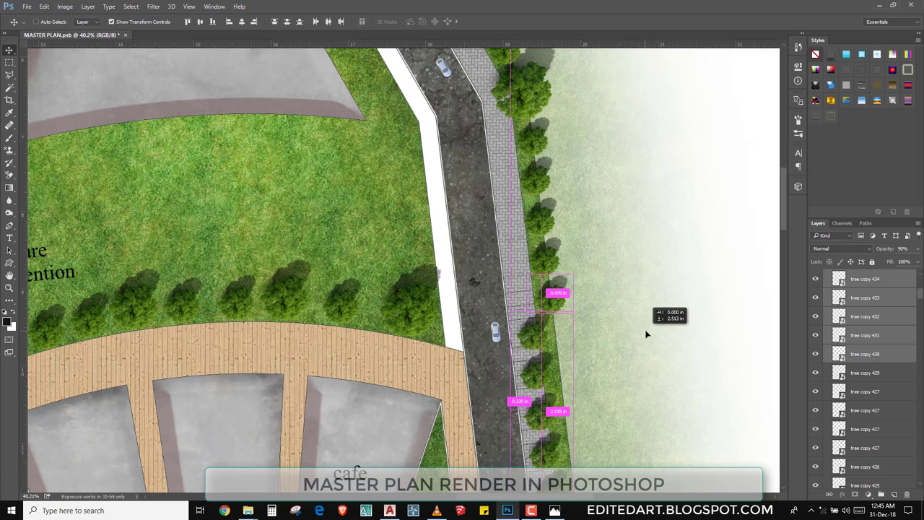
left_click_drag(647, 335, 645, 337)
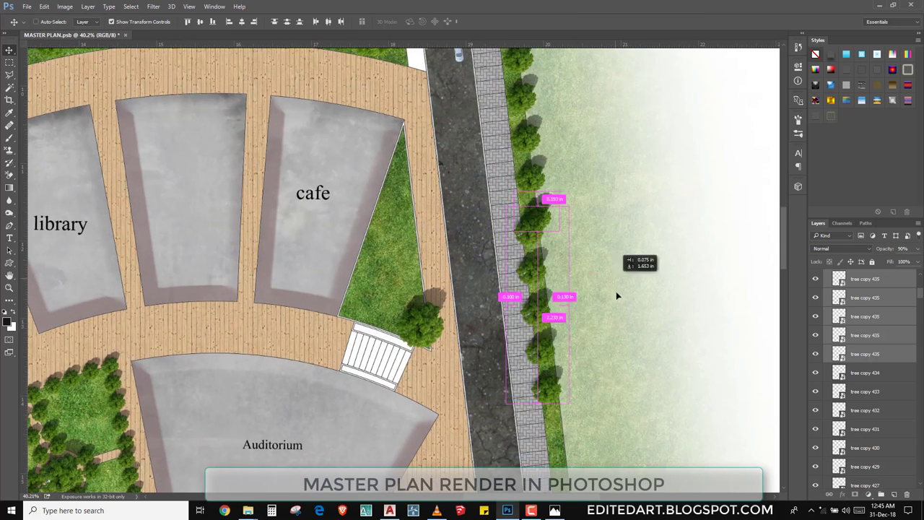
left_click_drag(616, 291, 627, 307)
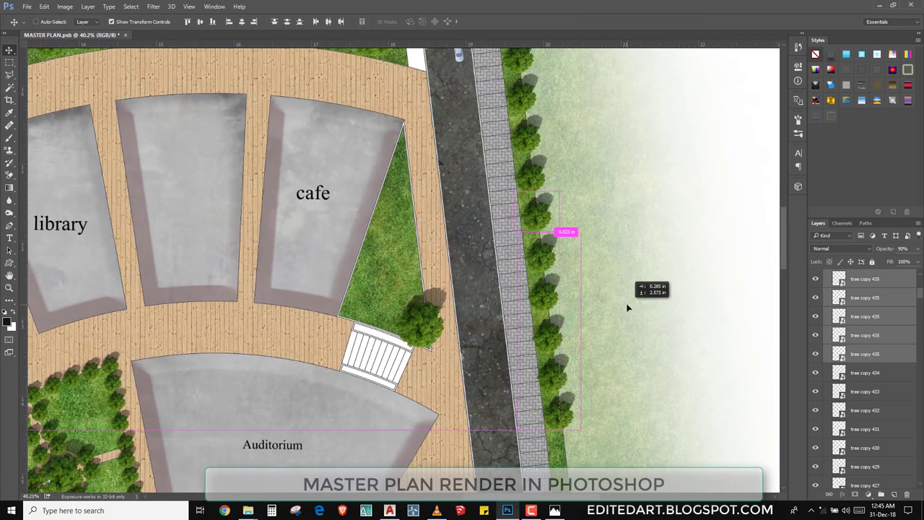
- Extend the tree row down past the Auditorium stretch toward the roundabout
scroll(586, 169, "down", 3)
scroll(586, 169, "down", 2)
mouse_move(570, 128)
left_mouse_down()
mouse_move(604, 294)
mouse_move(606, 269)
left_mouse_up()
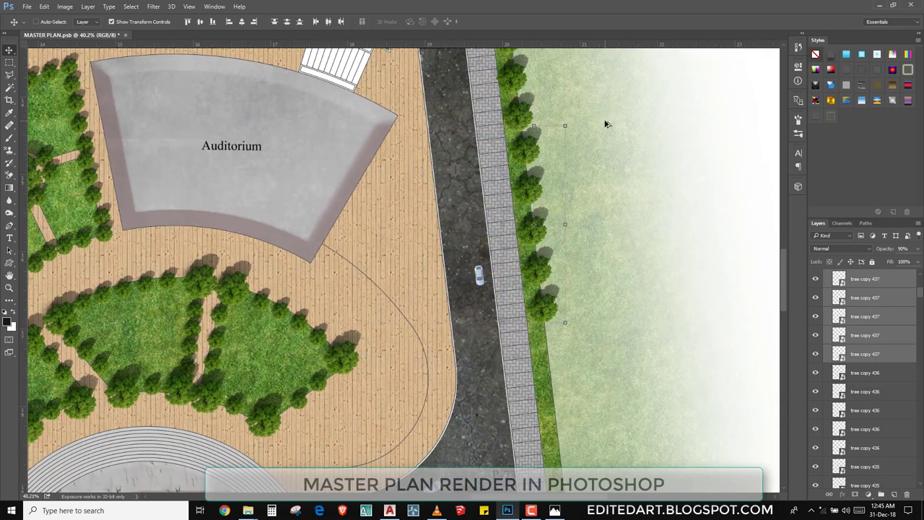
mouse_move(609, 129)
left_mouse_down()
mouse_move(630, 375)
mouse_move(628, 317)
left_mouse_up()
scroll(614, 252, "down", 5)
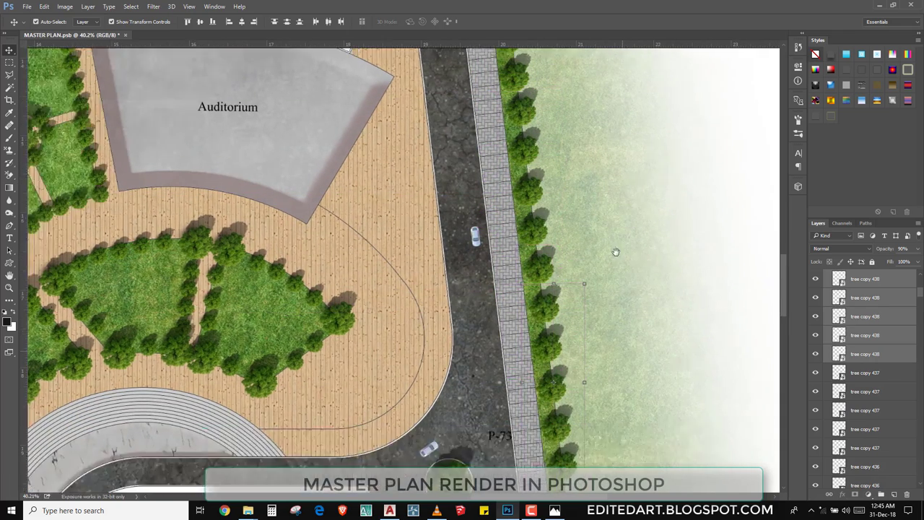
left_click_drag(610, 148, 630, 345)
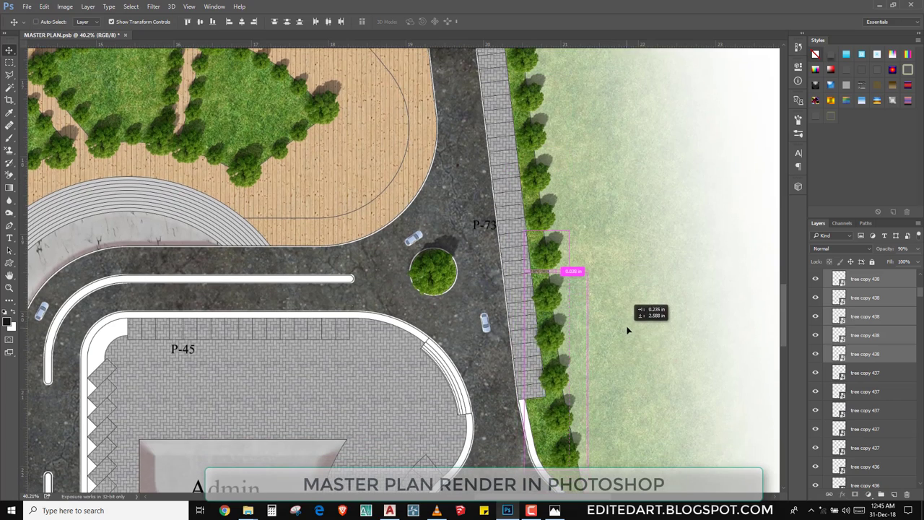
scroll(564, 247, "down", 5)
- Put a tree in the roundabout centre and more along its grass edge
left_click_drag(403, 76, 513, 397)
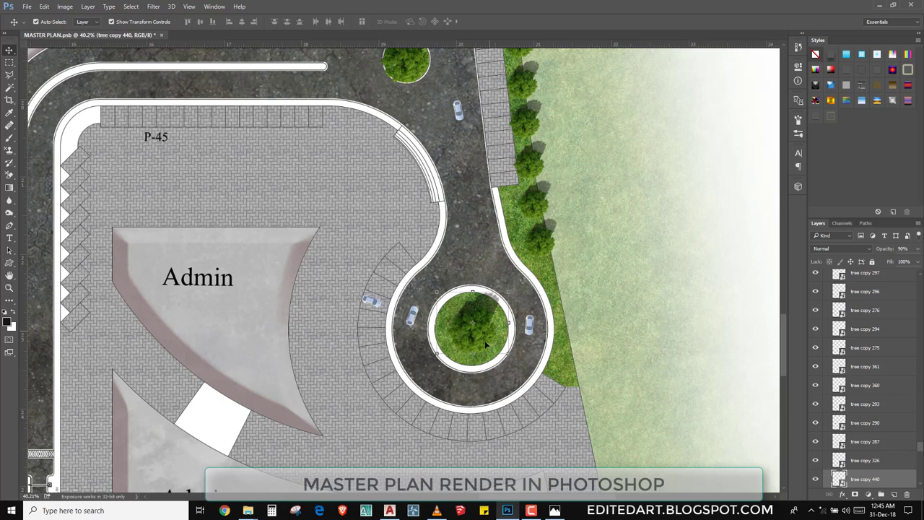
left_click_drag(486, 345, 522, 436)
left_click_drag(547, 233, 556, 267)
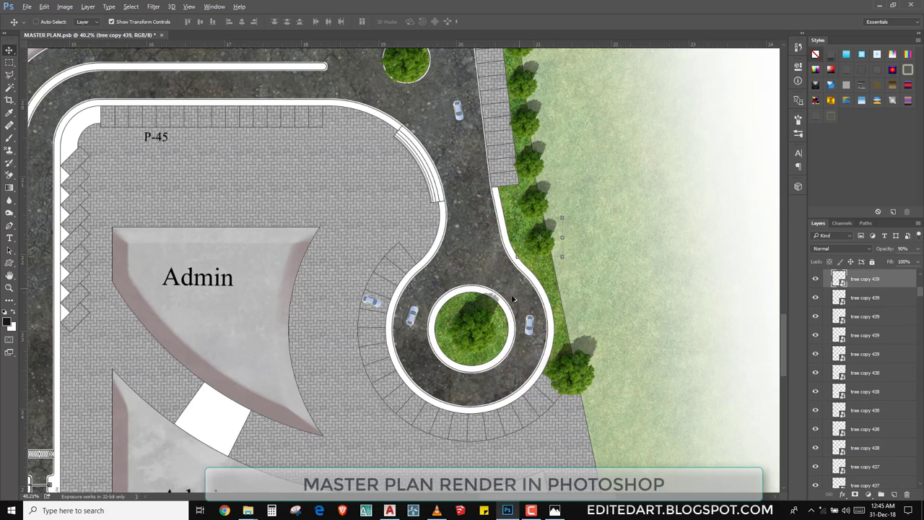
left_click_drag(539, 318, 511, 361)
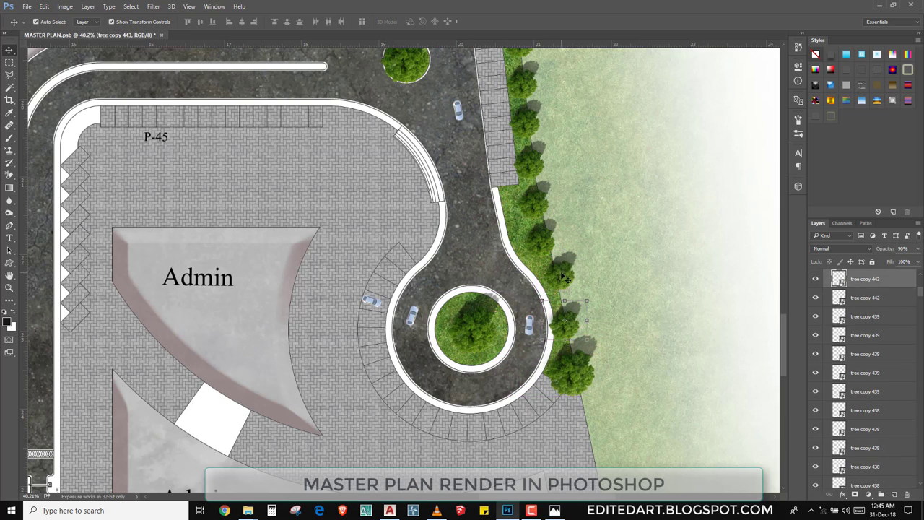
left_click_drag(564, 278, 616, 304)
- Place tree copies at the Admin plot's corners and along Main Barki Road
scroll(407, 224, "down", 3)
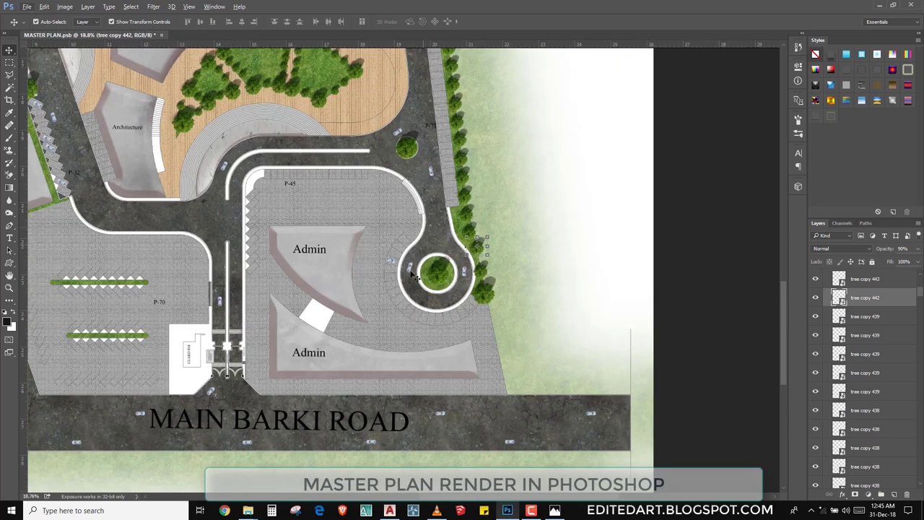
mouse_move(488, 304)
left_mouse_down()
mouse_move(570, 381)
mouse_move(380, 348)
left_mouse_up()
left_click_drag(487, 278, 293, 381)
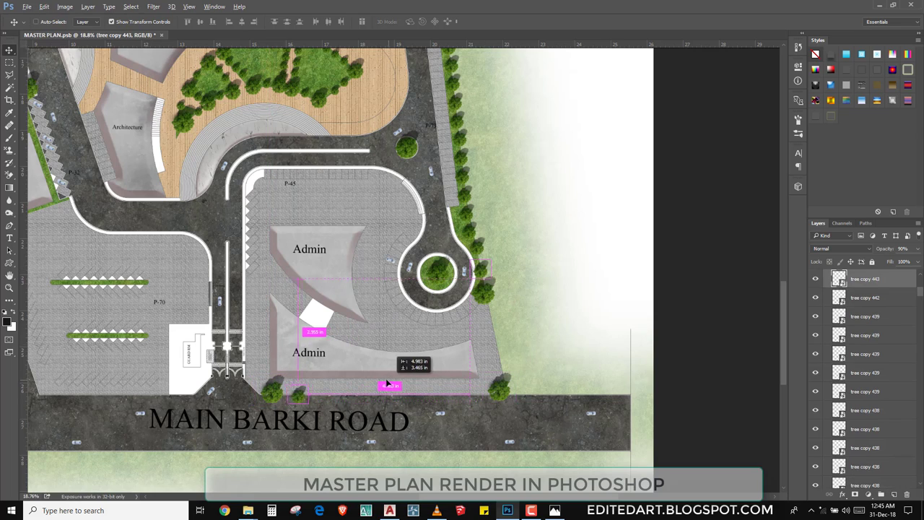
scroll(253, 430, "up", 1)
scroll(253, 429, "up", 3)
mouse_move(260, 410)
left_mouse_down()
mouse_move(325, 417)
mouse_move(320, 404)
mouse_move(309, 425)
mouse_move(332, 407)
mouse_move(483, 427)
left_mouse_up()
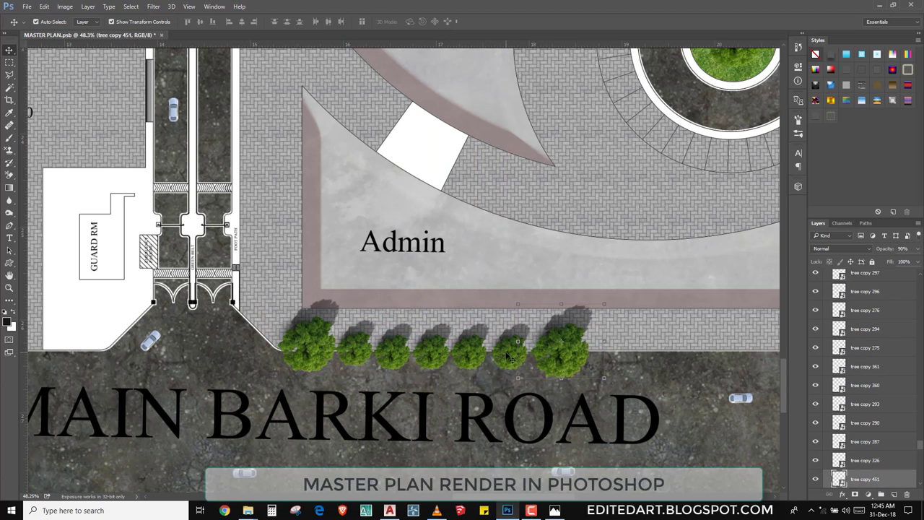
- Rotate the rightmost roadside tree slightly for variety
key("ctrl+t")
left_click_drag(510, 357, 508, 356)
key("Return")
- Select the four trees in the row and copy them to extend it rightward
scroll(565, 363, "up", 2)
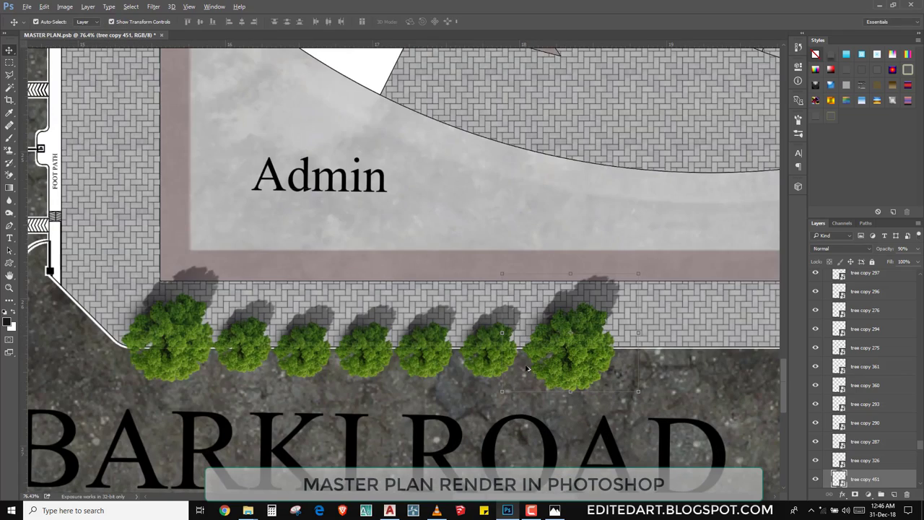
left_click(238, 352, "shift")
left_click(303, 358, "shift")
left_click(380, 370, "shift")
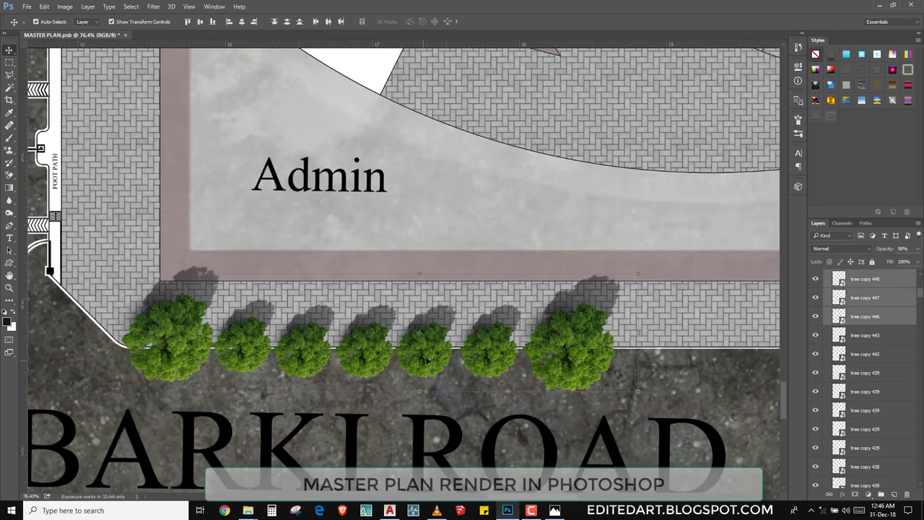
left_click(434, 358, "shift")
scroll(487, 360, "down", 2)
scroll(487, 360, "down", 1)
left_click_drag(427, 413, 506, 418)
- Move one new tree copy up the Admin plot's right edge
scroll(668, 398, "down", 1)
scroll(667, 398, "down", 2)
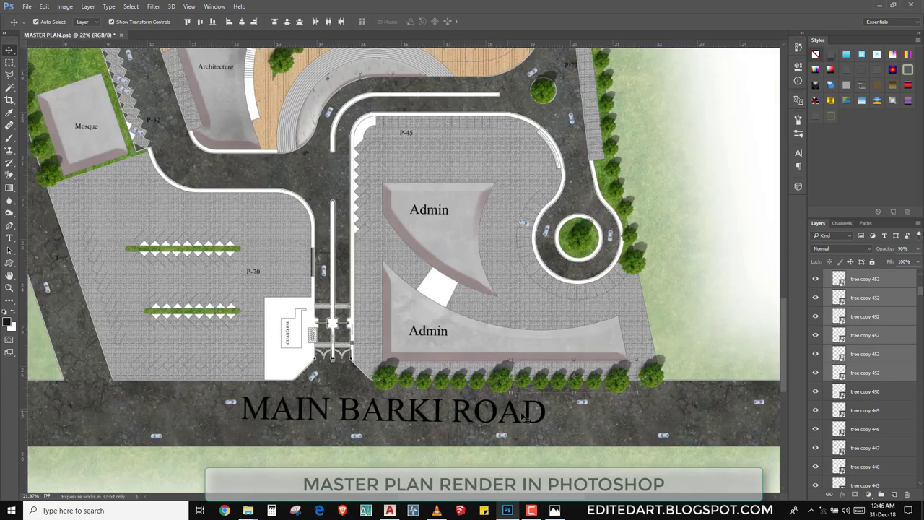
scroll(667, 398, "up", 1)
left_click(652, 373)
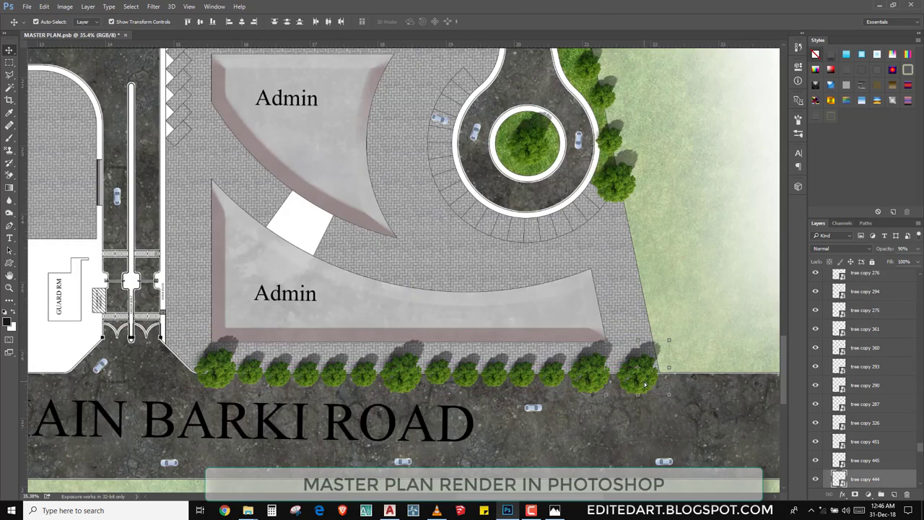
mouse_move(652, 373)
left_mouse_down()
mouse_move(606, 408)
mouse_move(611, 313)
left_mouse_up()
scroll(606, 338, "down", 5)
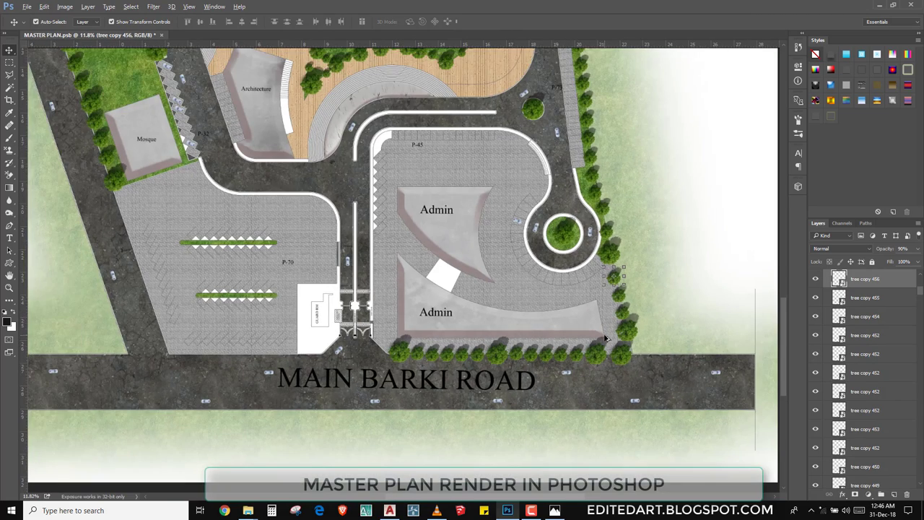
scroll(606, 338, "down", 3)
scroll(619, 365, "down", 2)
- Clear the selection and pick roadside trees along the east road
left_click(712, 324)
scroll(485, 309, "down", 2)
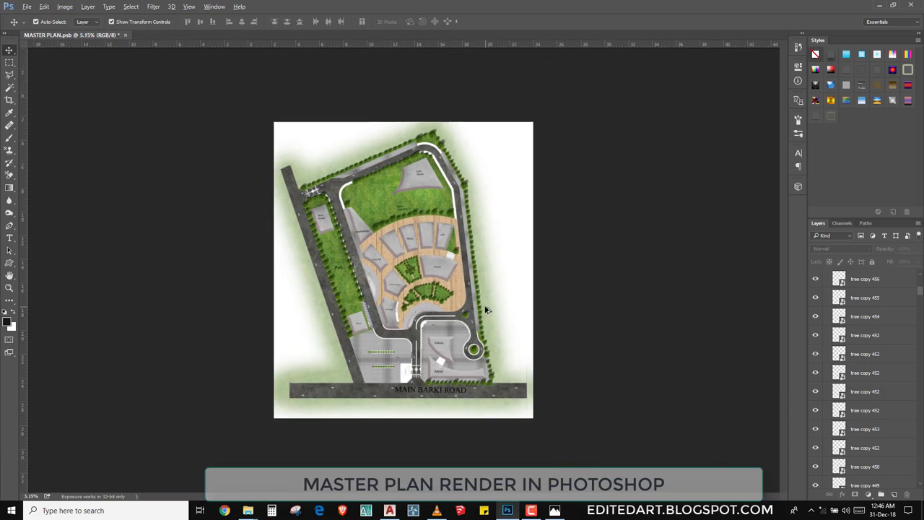
scroll(485, 309, "down", 1)
scroll(498, 274, "up", 2)
scroll(510, 241, "up", 2)
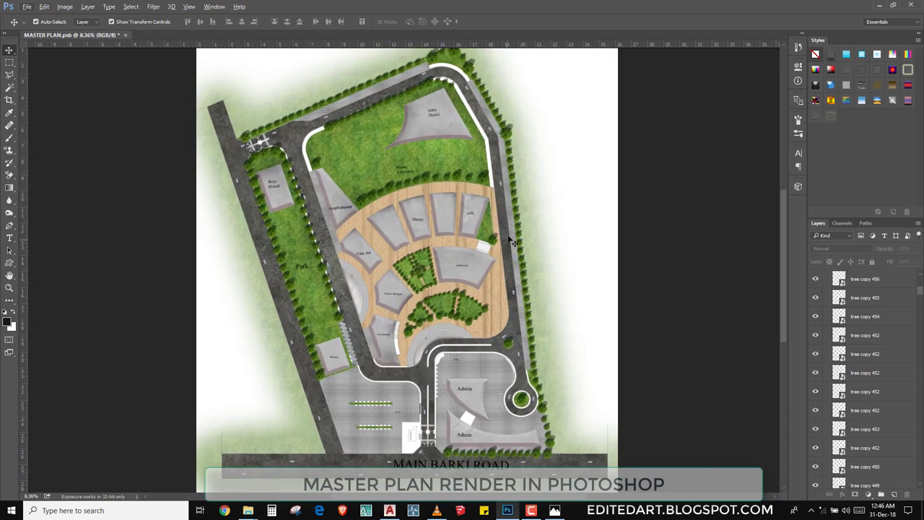
scroll(512, 150, "up", 2)
left_click(512, 167)
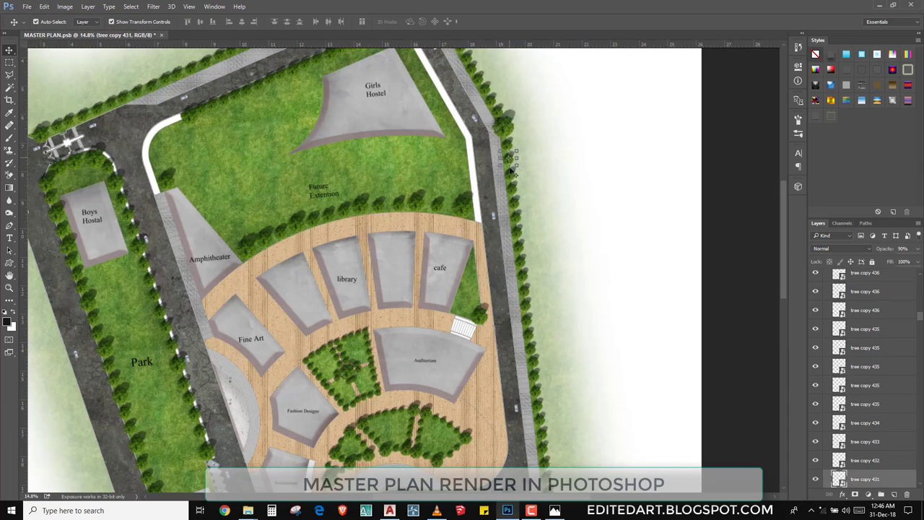
left_click(518, 207)
left_click(519, 266)
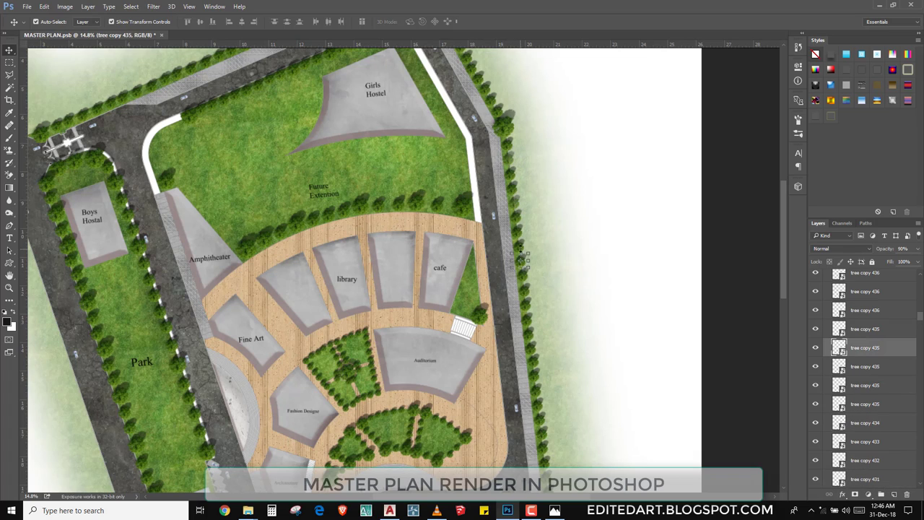
- Pick several trees along the east road, up to its top
left_click(521, 238)
left_click(518, 197)
left_click(508, 145)
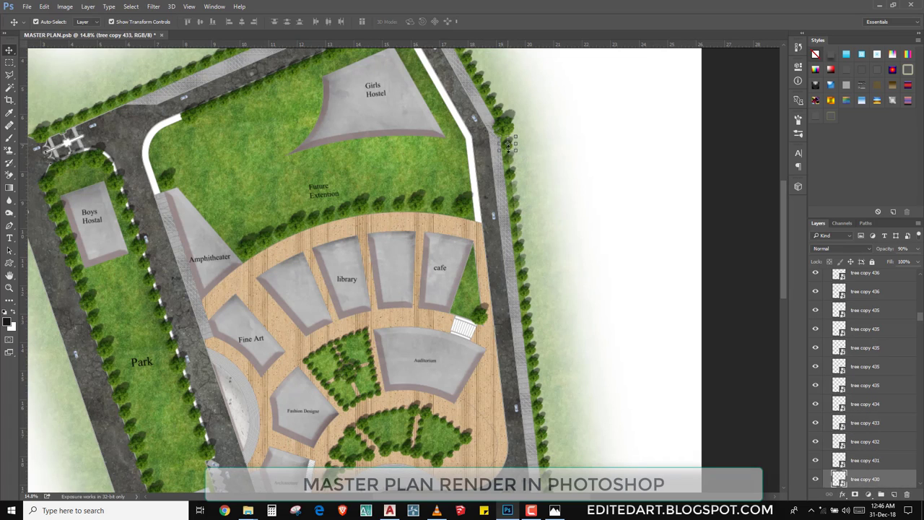
left_click(522, 248)
left_click(528, 311)
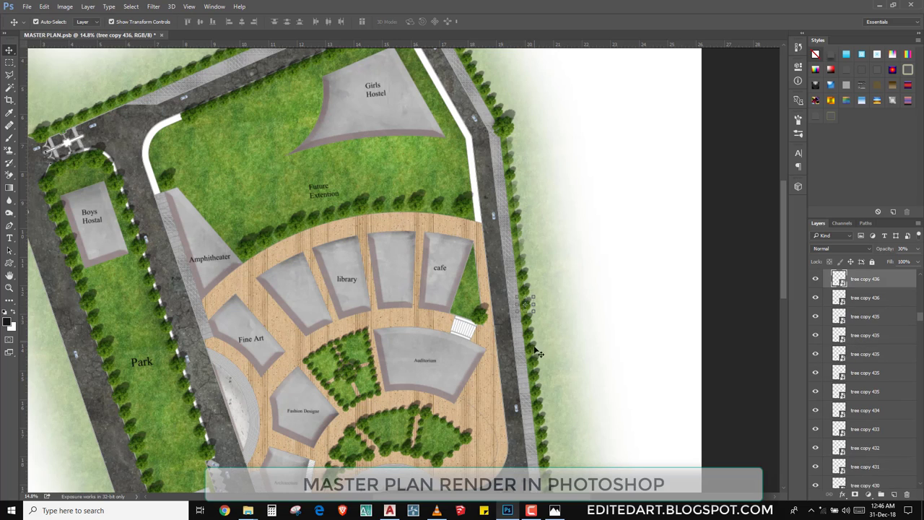
left_click(494, 104)
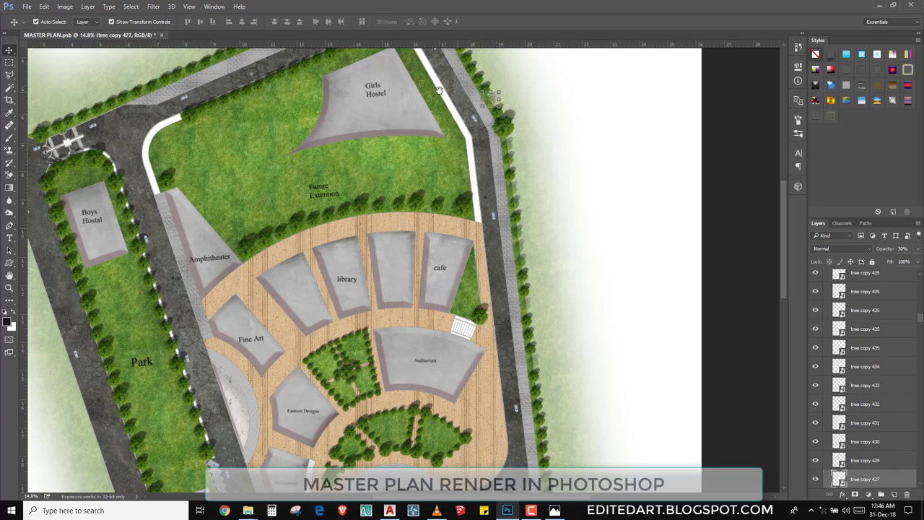
- Pick trees along the northern road and near the Boys Hostal plot
left_click_drag(438, 89, 477, 187)
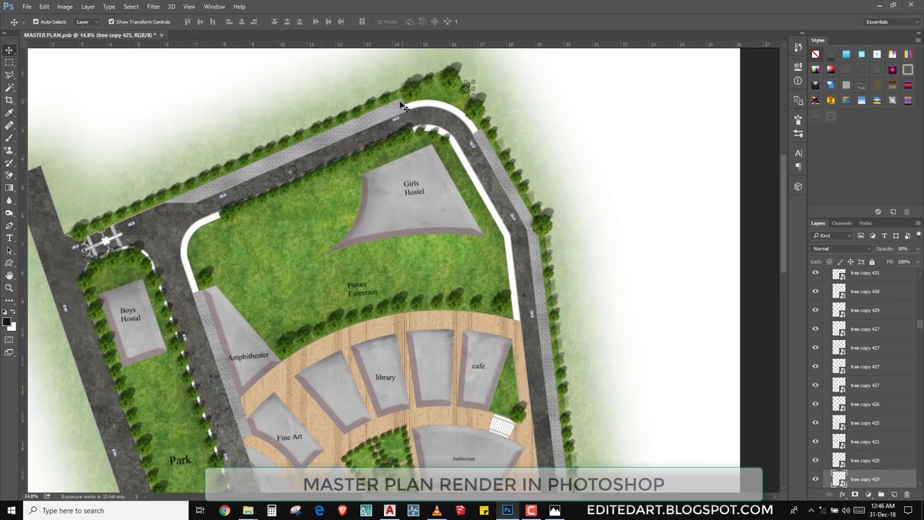
left_click(362, 118)
left_click(262, 156)
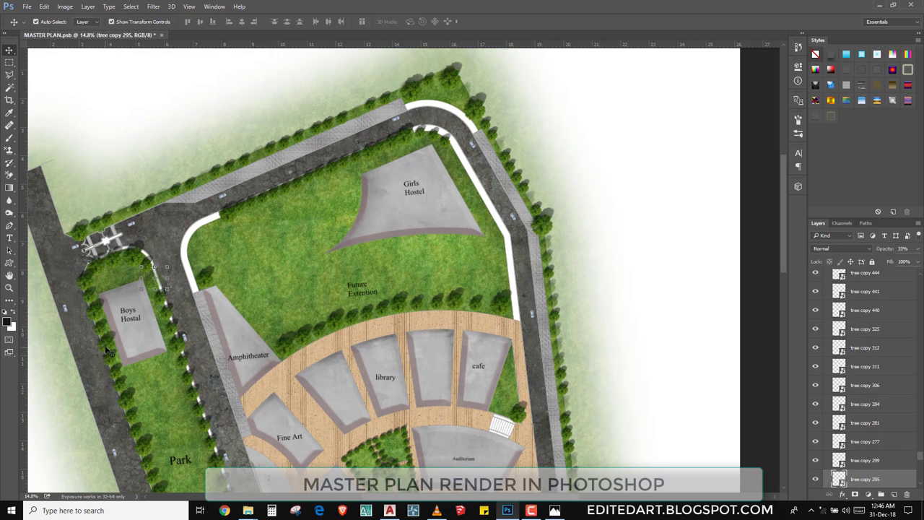
left_click(134, 423)
left_click(209, 432)
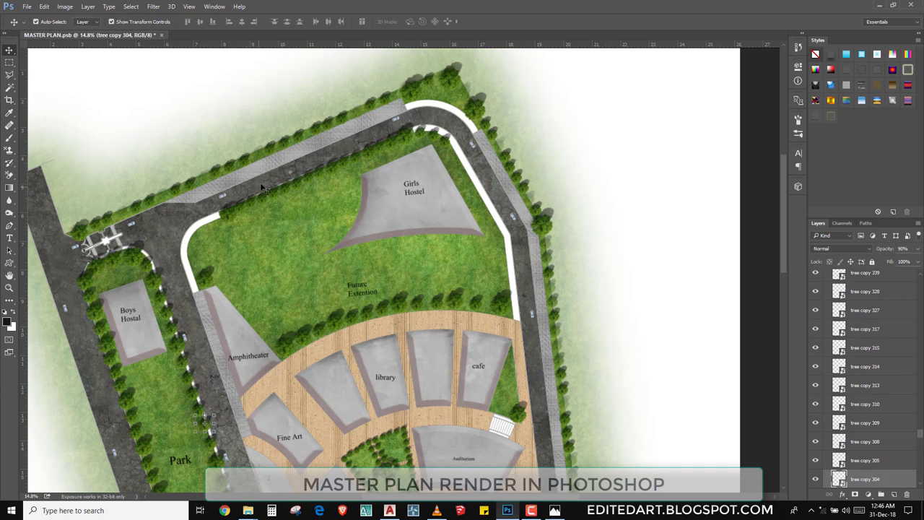
- Copy trees down the east road edge and into the row above Main Barki Road
left_click_drag(486, 482, 475, 320)
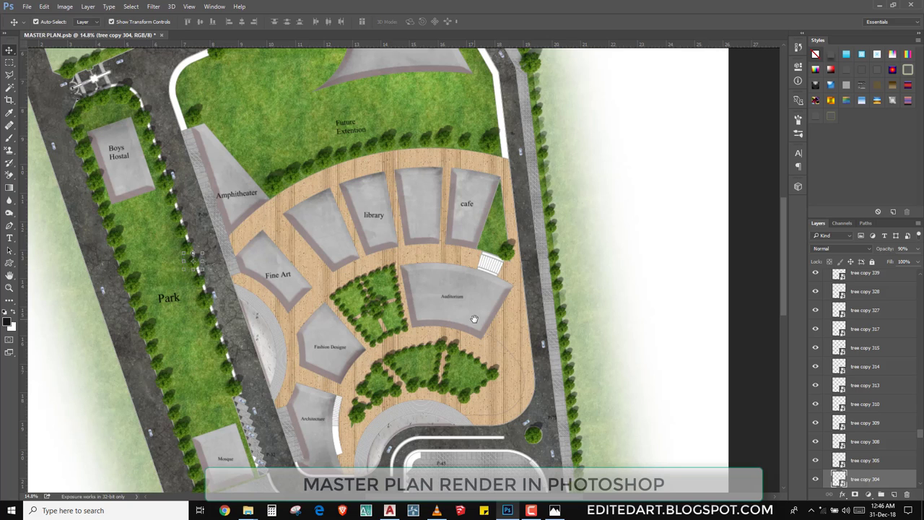
left_click(570, 359)
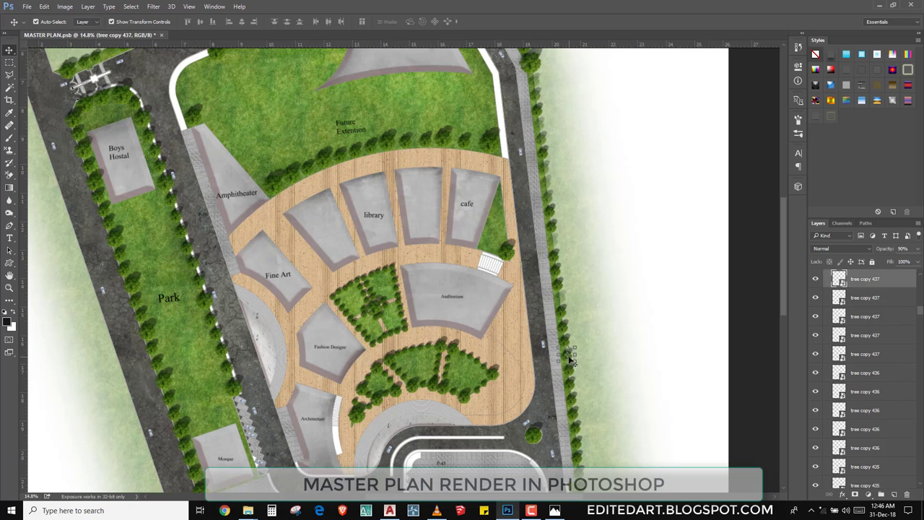
left_click(563, 284)
left_click_drag(525, 381, 505, 250)
left_click_drag(555, 318, 558, 315)
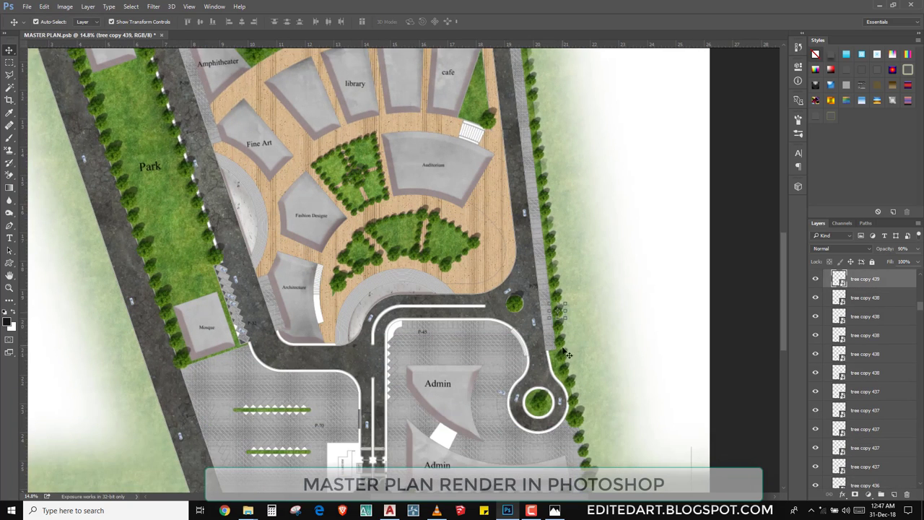
left_click(581, 426)
left_click_drag(520, 461, 498, 249)
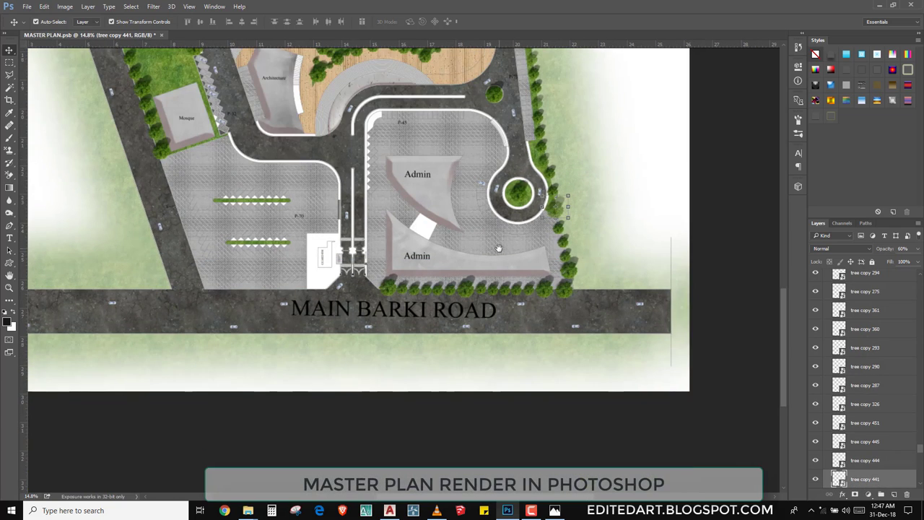
left_click(518, 299)
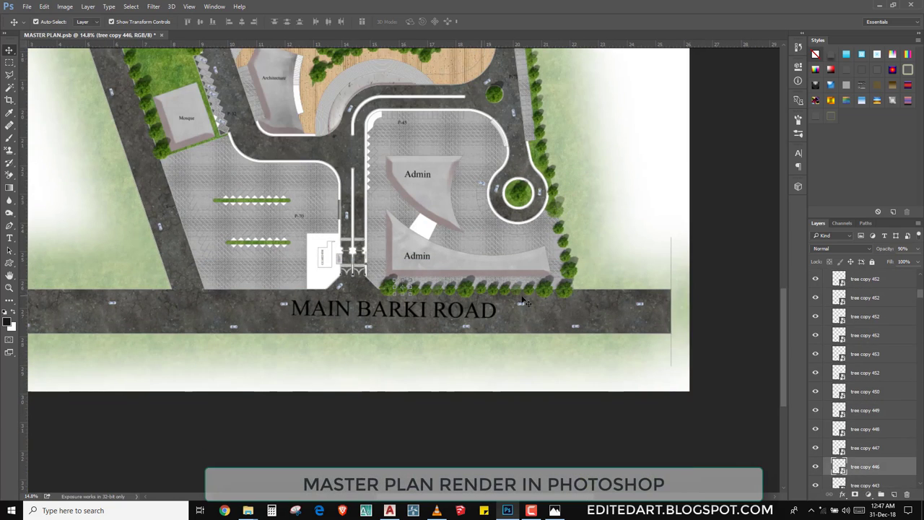
key("ctrl+j")
scroll(466, 298, "down", 1)
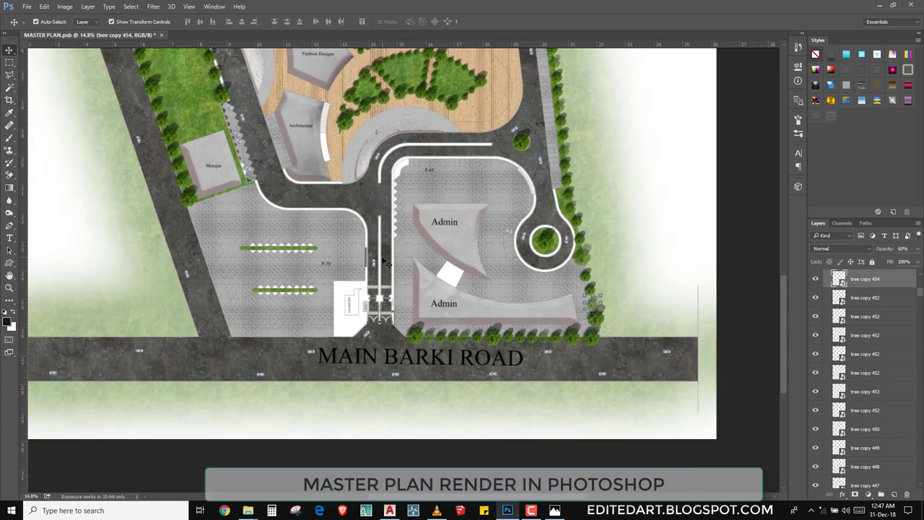
scroll(466, 297, "down", 2)
- Nudge a tree beside the road curve and copy two trees onto the curve
left_click(567, 288)
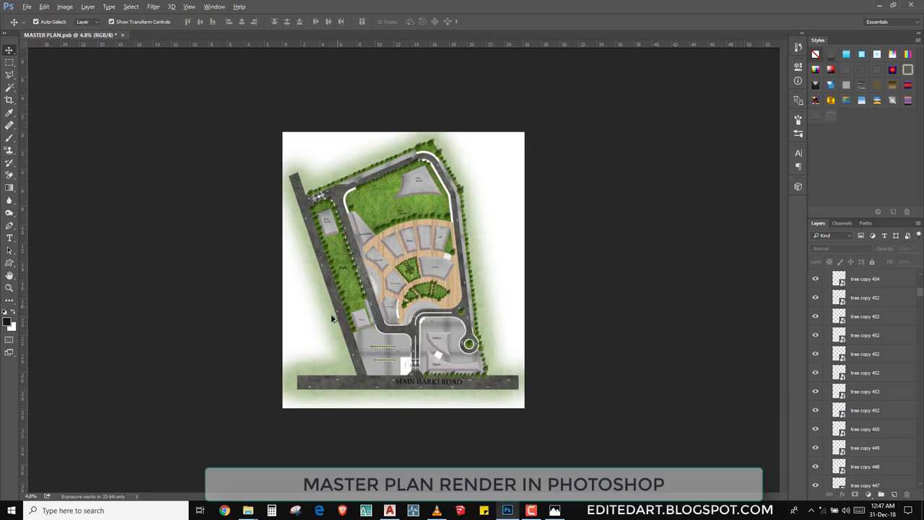
scroll(336, 321, "up", 1)
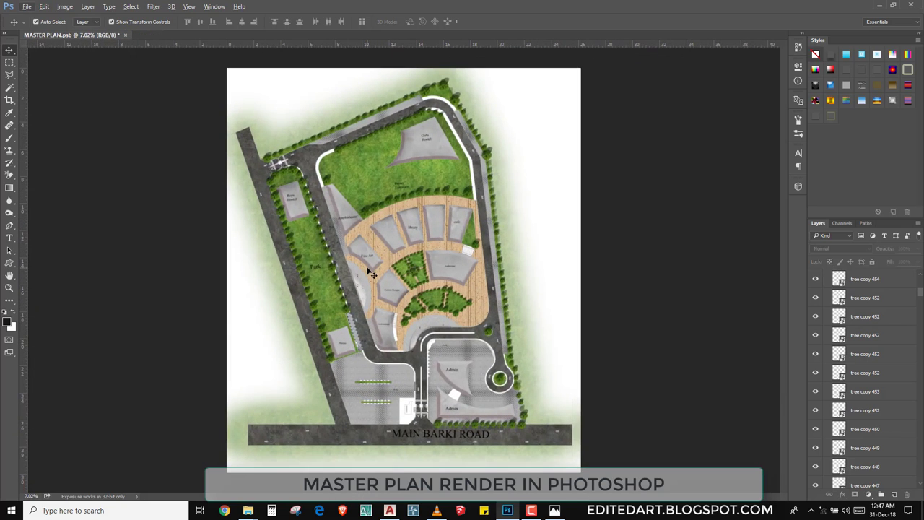
scroll(349, 139, "up", 3)
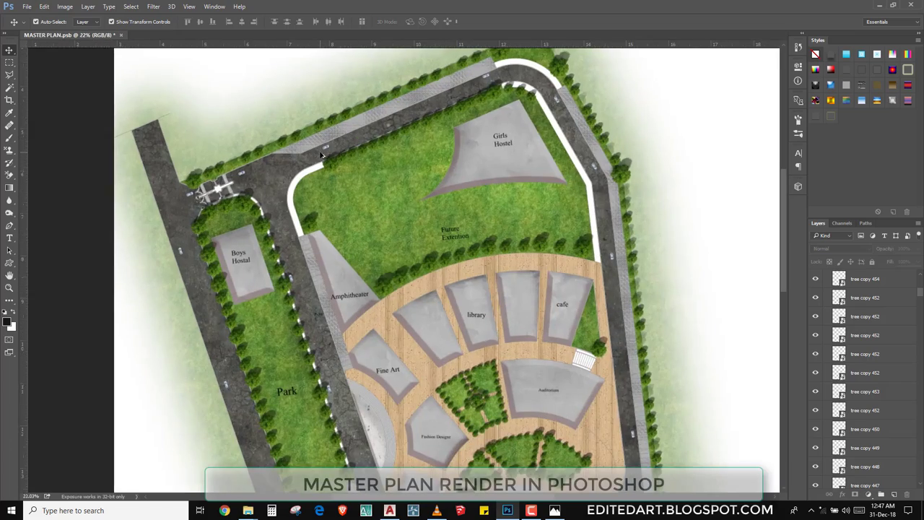
scroll(335, 179, "up", 3)
left_click_drag(479, 268, 495, 260)
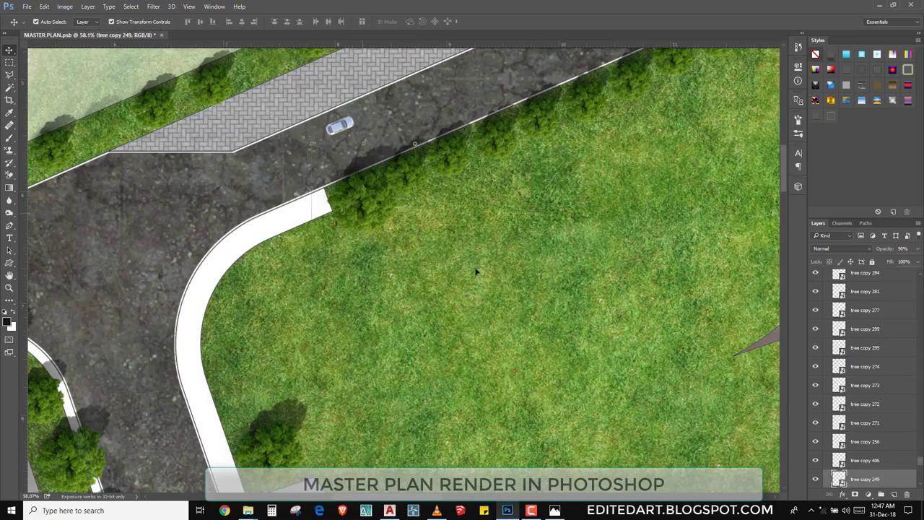
mouse_move(464, 169)
left_mouse_down()
mouse_move(376, 296)
mouse_move(332, 300)
left_mouse_up()
mouse_move(264, 275)
left_mouse_down()
mouse_move(322, 295)
mouse_move(313, 338)
mouse_move(327, 413)
left_mouse_up()
- Add tree copies along the curve near Girls Hostel and down beside the hostel
scroll(327, 413, "down", 5)
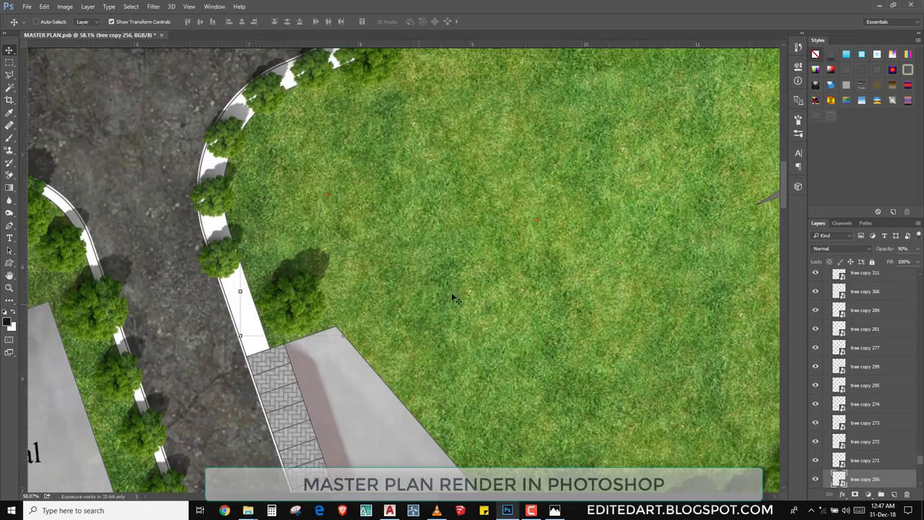
left_click_drag(326, 311, 327, 267)
scroll(327, 267, "down", 3)
scroll(404, 210, "down", 2)
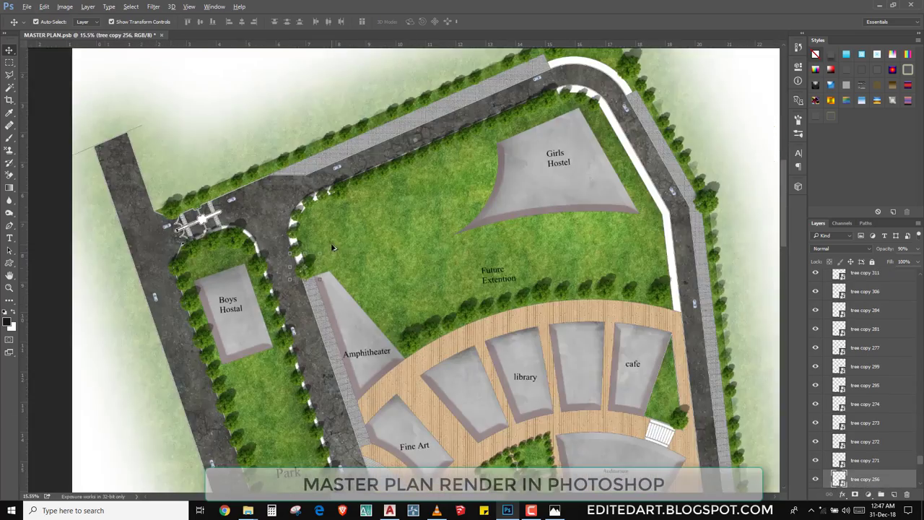
scroll(479, 158, "down", 2)
scroll(479, 158, "up", 2)
scroll(455, 195, "up", 2)
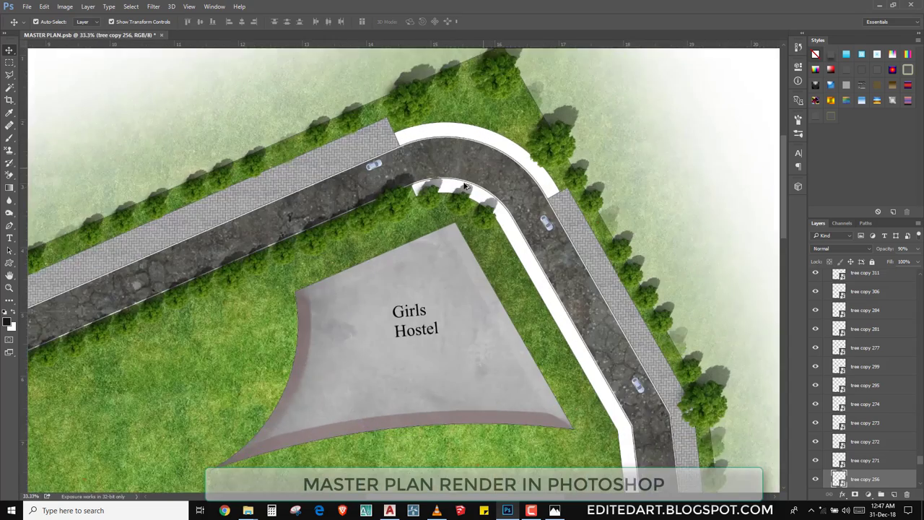
scroll(429, 231, "up", 2)
scroll(406, 262, "up", 1)
left_click_drag(406, 260, 440, 255)
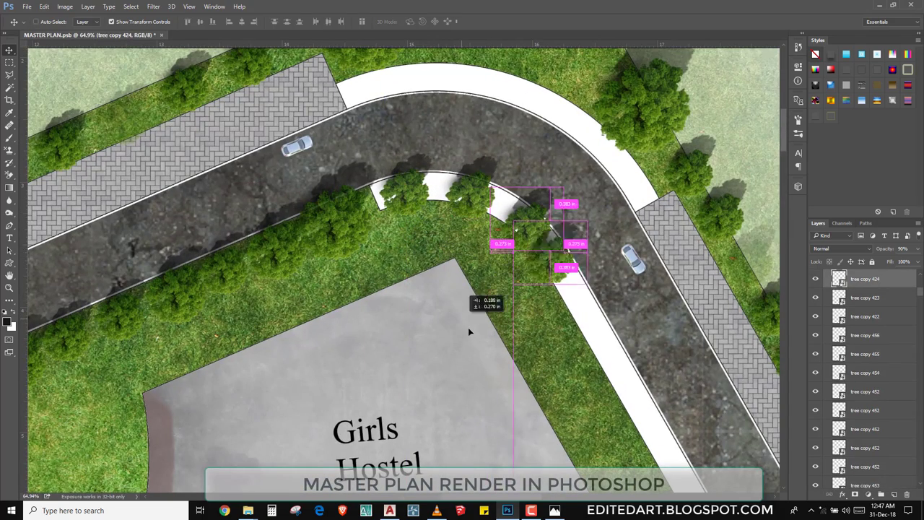
mouse_move(522, 248)
left_mouse_down()
mouse_move(470, 328)
mouse_move(426, 332)
left_mouse_up()
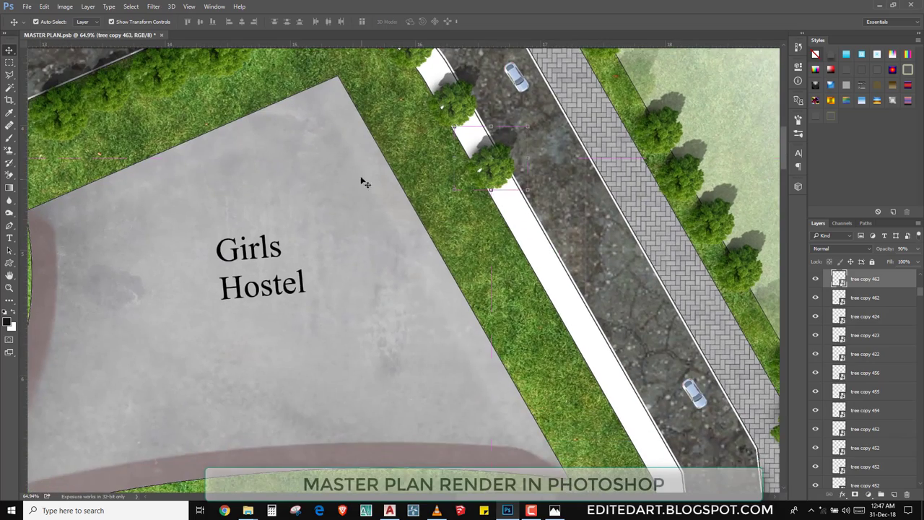
mouse_move(361, 181)
left_mouse_down()
mouse_move(405, 278)
mouse_move(400, 310)
mouse_move(432, 318)
left_mouse_up()
mouse_move(247, 511)
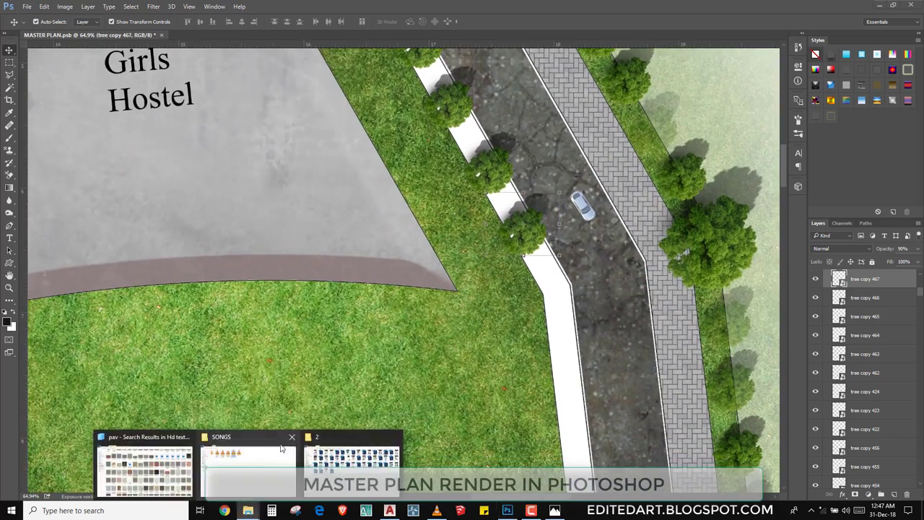
- Open the Video folder in the SONGS folder window, then return to the plan
left_click(253, 465)
double_click(114, 81)
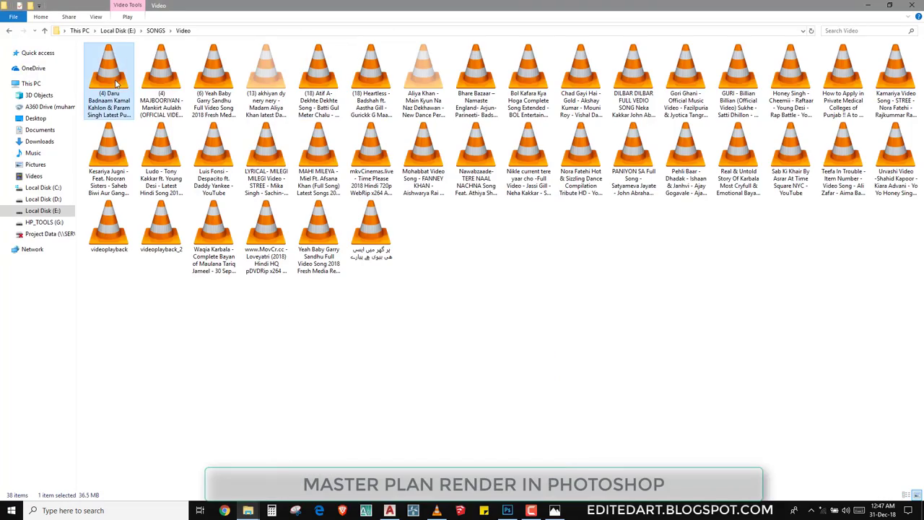
left_click(868, 6)
- Add two more tree copies along the road edge farther down
left_click_drag(431, 265, 458, 299)
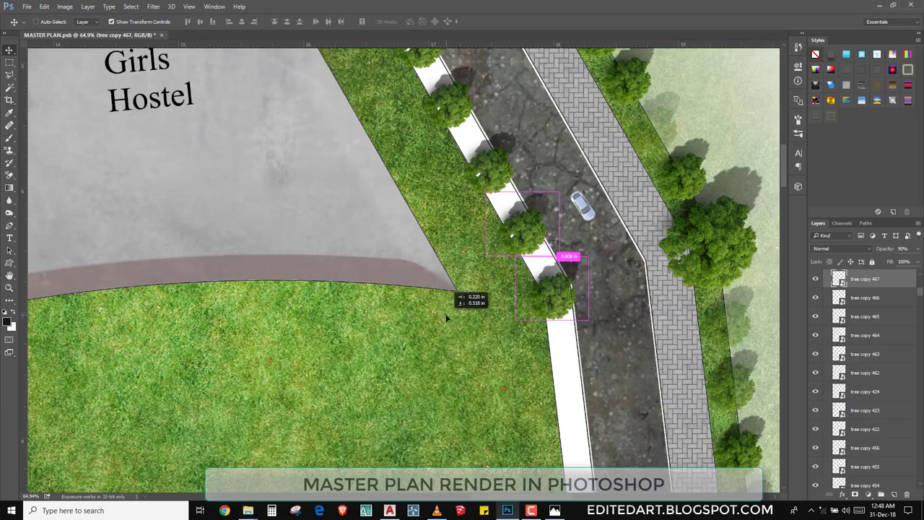
scroll(433, 289, "down", 5)
mouse_move(423, 134)
left_mouse_down()
mouse_move(440, 258)
mouse_move(426, 317)
left_mouse_up()
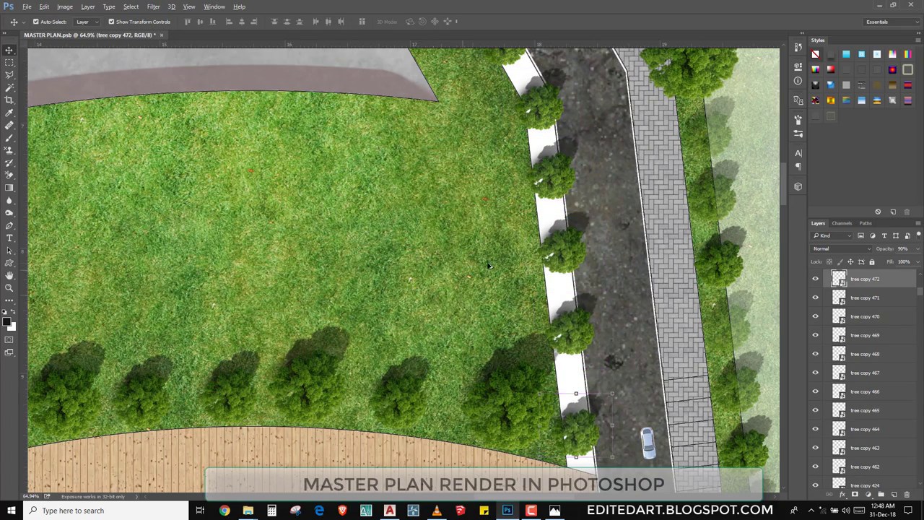
scroll(508, 265, "down", 3)
scroll(516, 262, "down", 2)
scroll(516, 262, "down", 2)
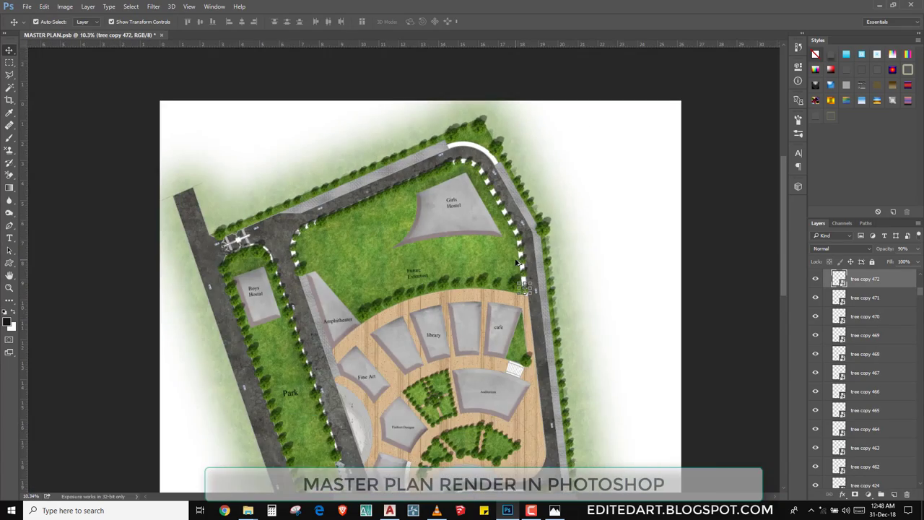
scroll(471, 129, "up", 2)
scroll(471, 128, "up", 2)
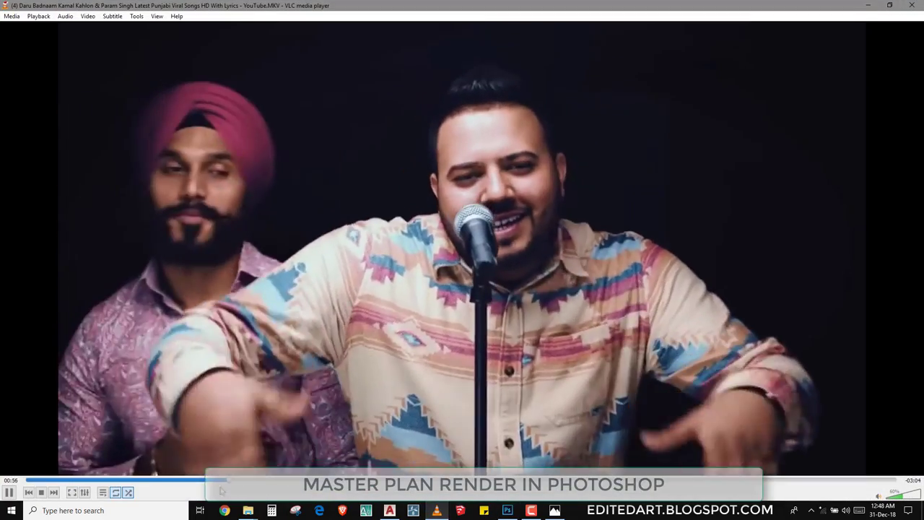
- Raise the VLC volume to 80% and copy a tree to the top of the curved road
scroll(568, 194, "up", 1)
scroll(568, 194, "up", 1)
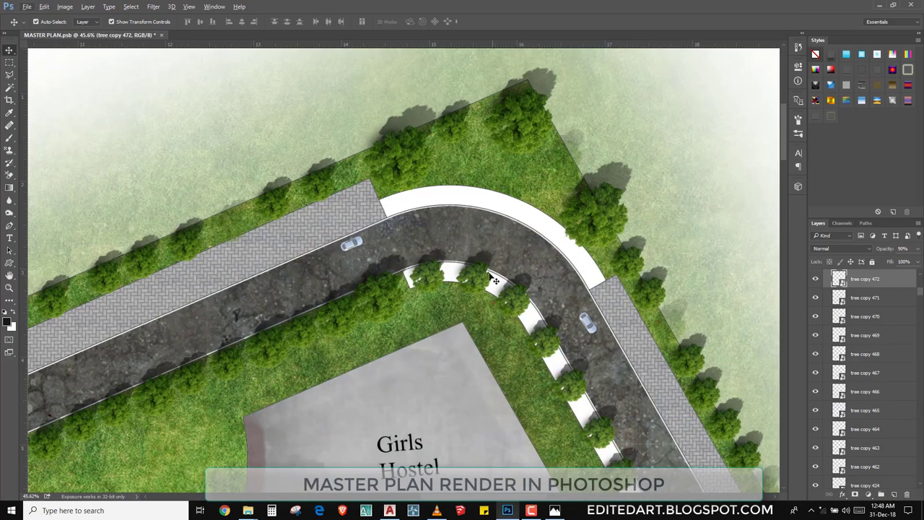
mouse_move(494, 280)
left_mouse_down()
mouse_move(444, 278)
mouse_move(491, 287)
mouse_move(498, 320)
left_mouse_up()
- Load the Pattern Fill 5 paving as a selection and rasterize it for the Dodge tool
scroll(520, 273, "down", 5)
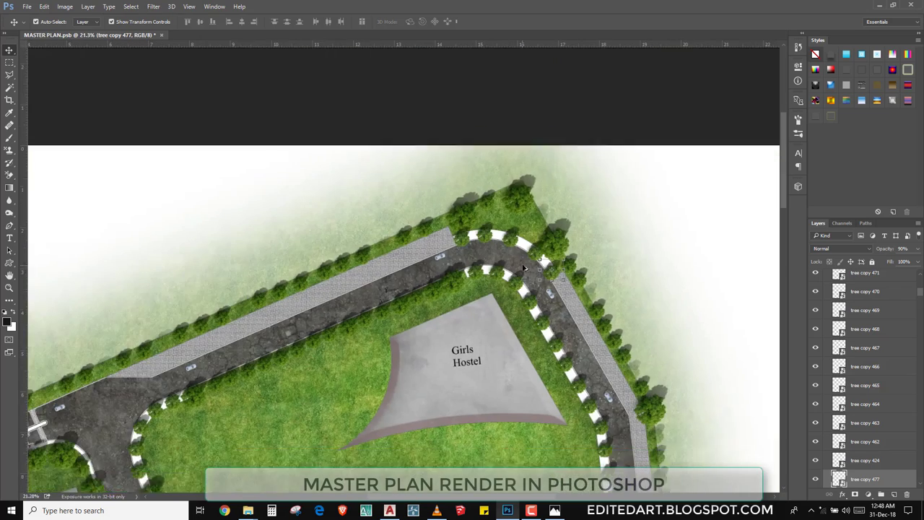
scroll(443, 299, "down", 5)
scroll(455, 287, "down", 1)
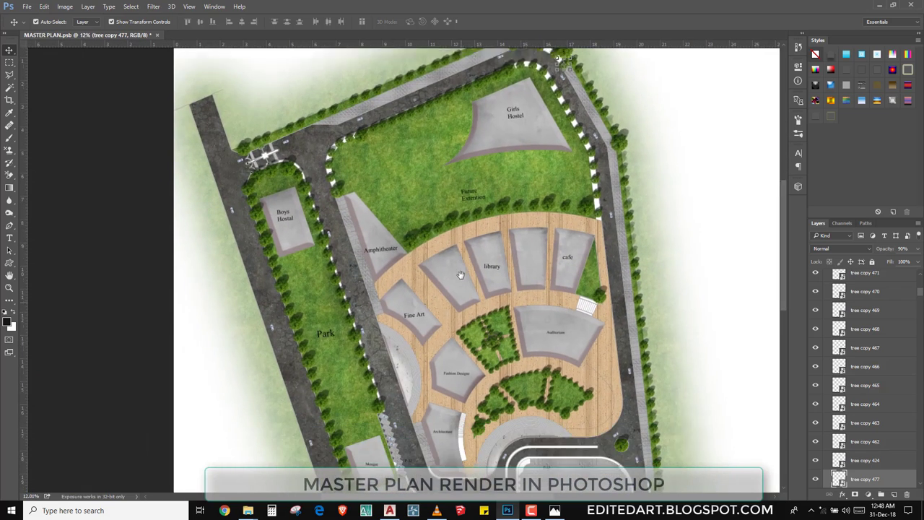
scroll(462, 276, "down", 1)
left_click(429, 271)
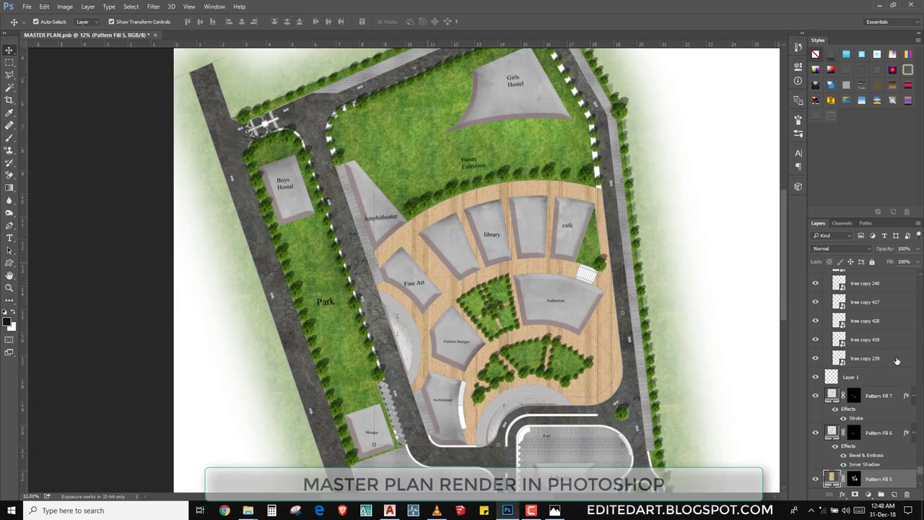
left_click(854, 480, "ctrl")
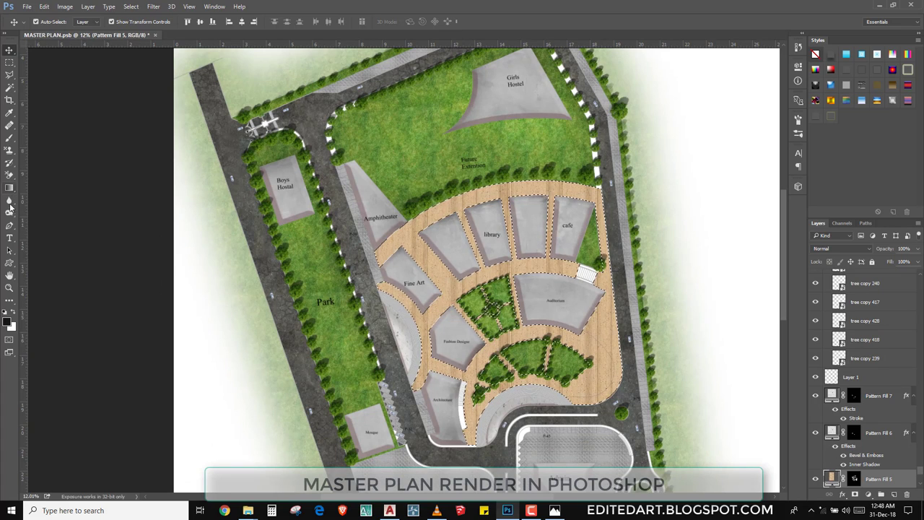
key("o")
scroll(404, 234, "up", 1)
left_click(405, 235)
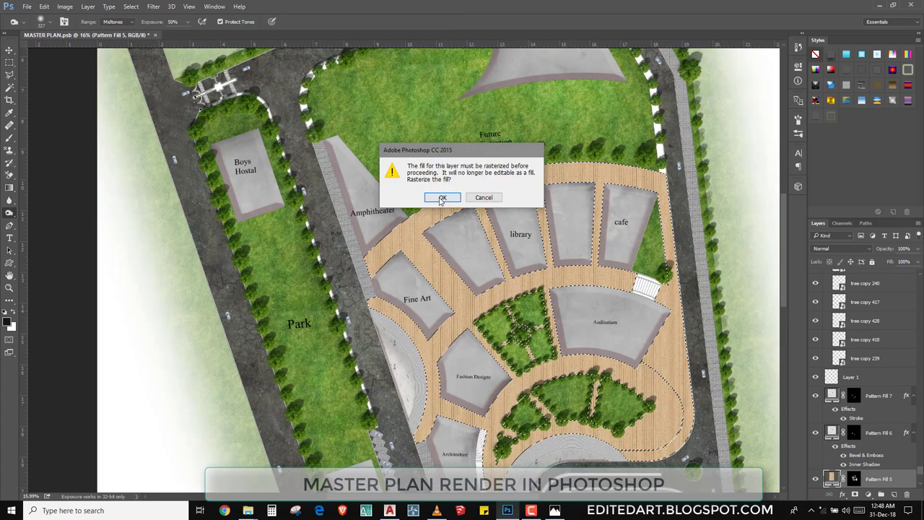
key("Escape")
- Enlarge the Dodge brush and centre the wooden paving in view
right_click(371, 236, "alt")
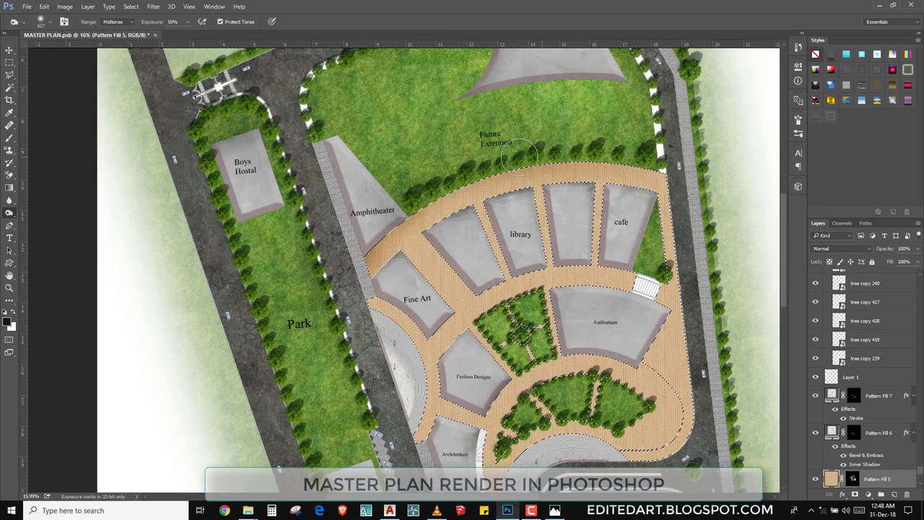
left_click_drag(575, 236, 547, 142)
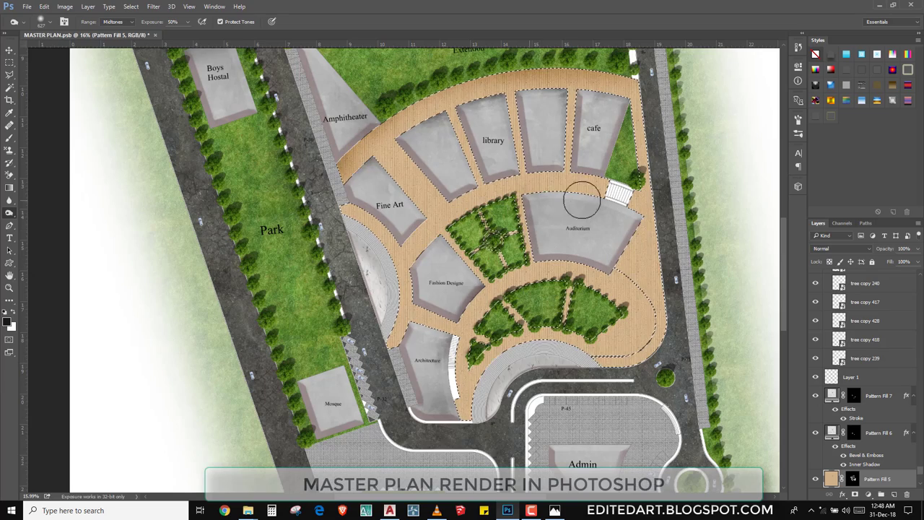
right_click(567, 249, "alt")
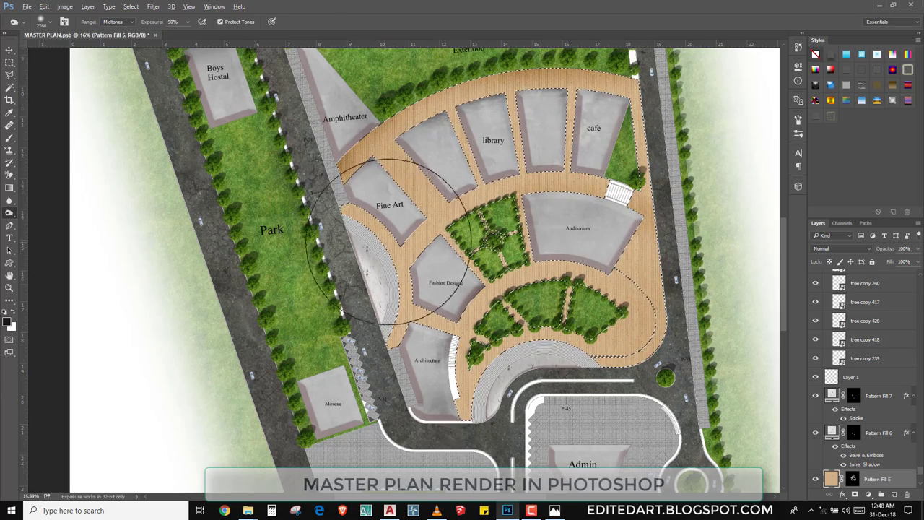
scroll(401, 231, "down", 2)
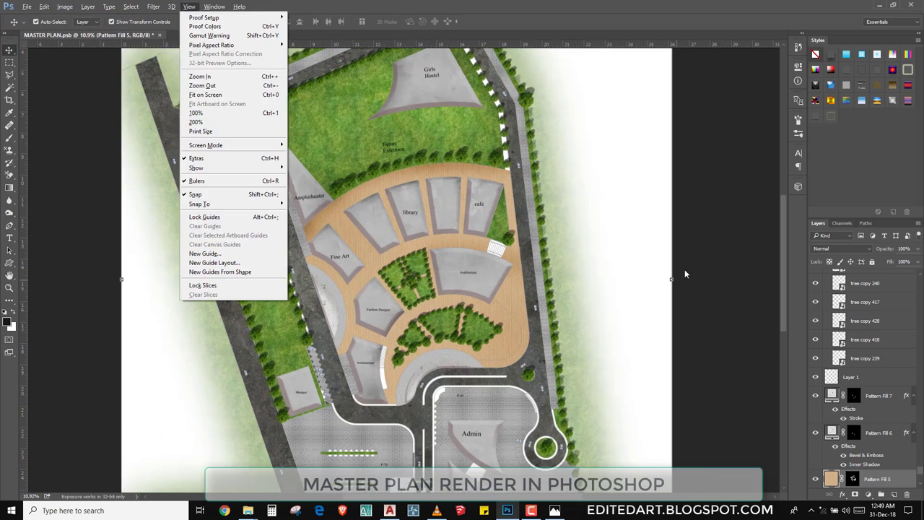
- Zoom out and switch the Pen tool to Shape mode
key("Escape")
key("o")
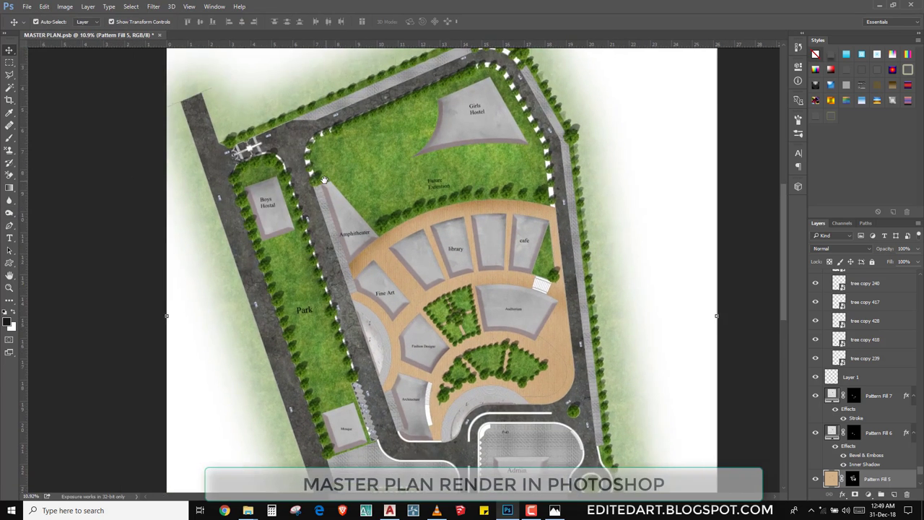
scroll(345, 172, "down", 3)
left_click(10, 51)
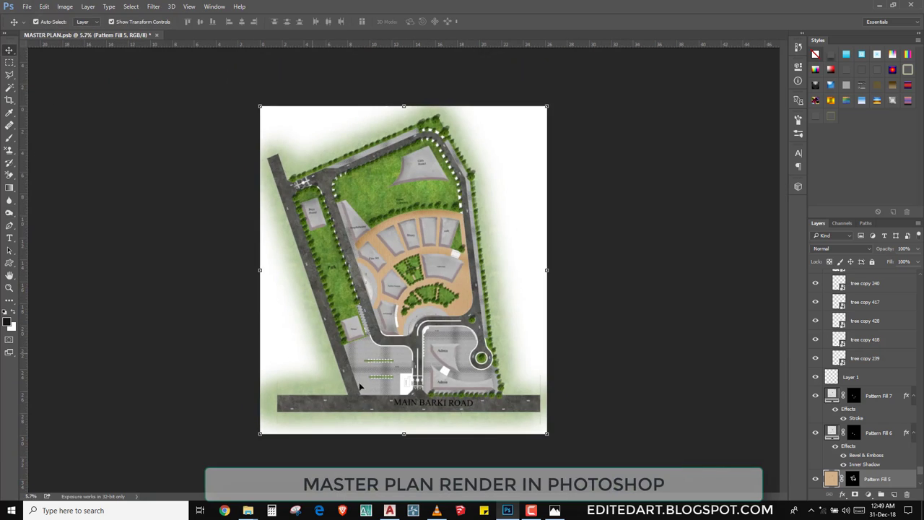
scroll(345, 381, "up", 3)
scroll(344, 380, "up", 2)
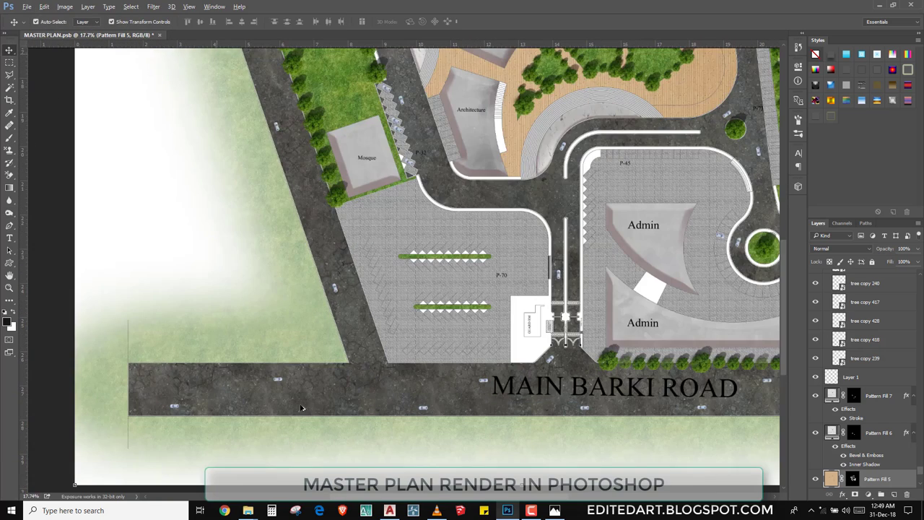
right_click(11, 227)
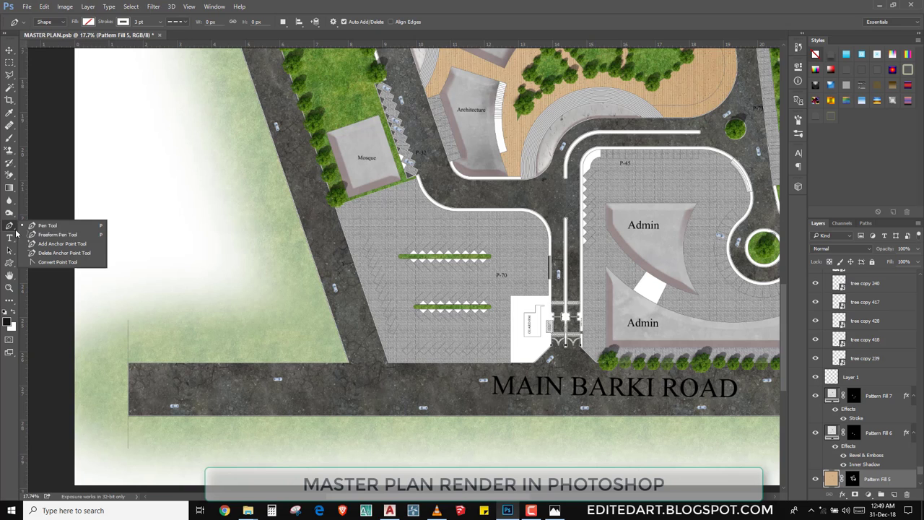
left_click(54, 221)
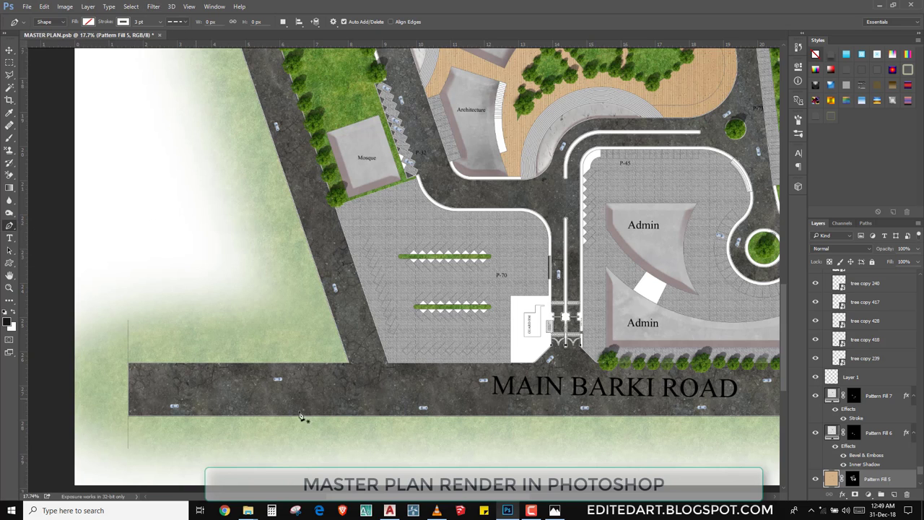
- Draw a white dashed centre line along Main Barki Road
left_click(134, 394)
scroll(361, 361, "right", 5)
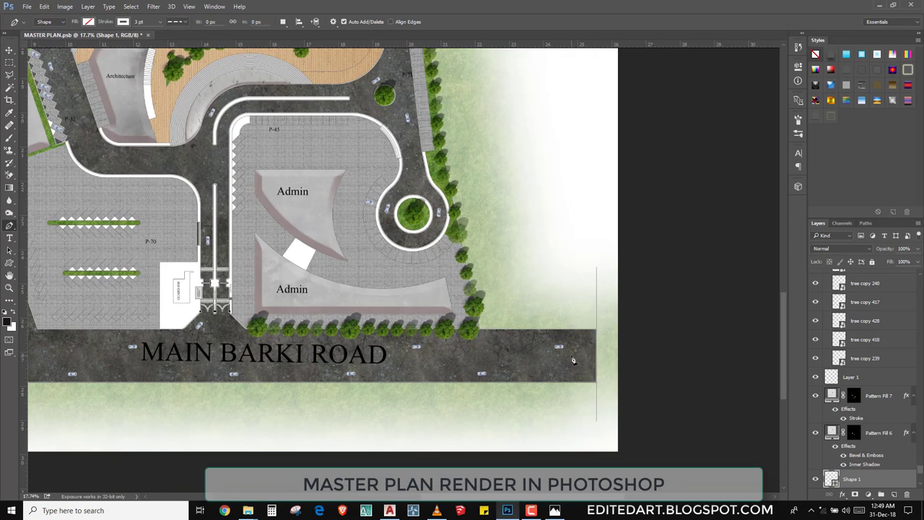
scroll(405, 339, "left", 2)
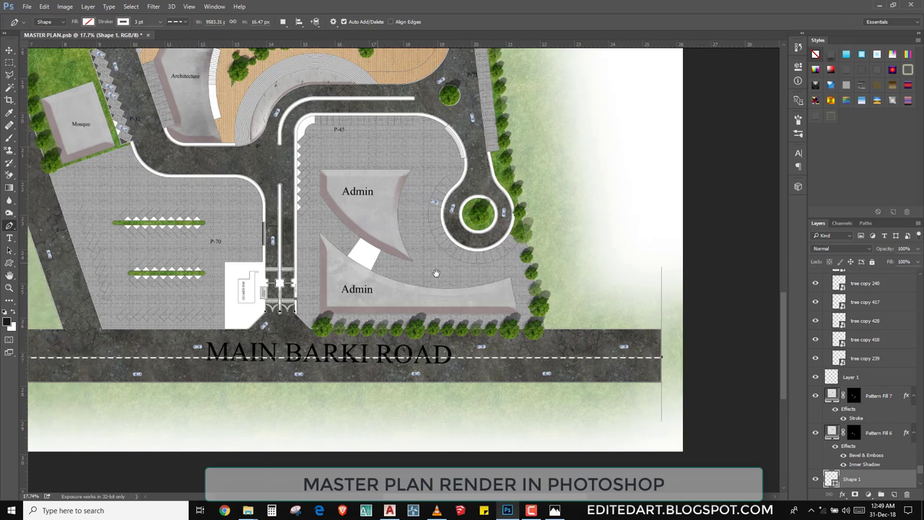
scroll(433, 289, "left", 5)
scroll(462, 254, "up", 1)
left_click(14, 50)
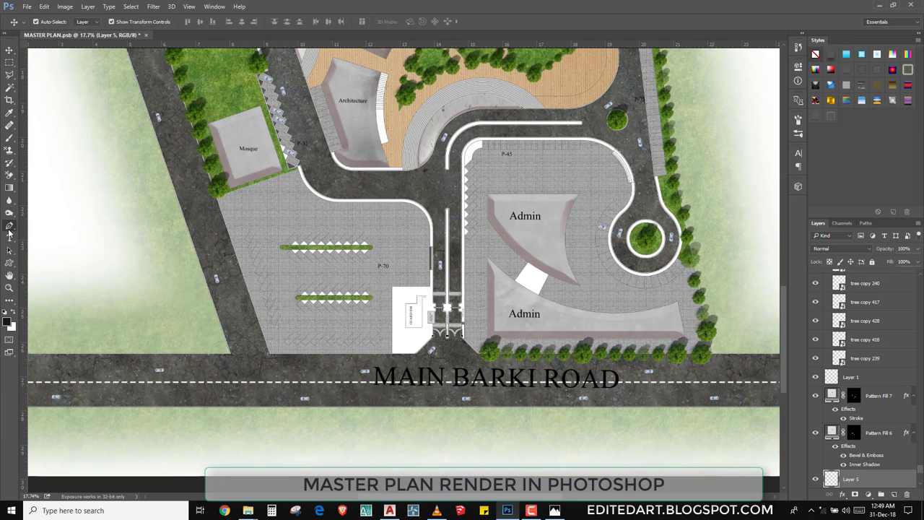
- Draw a second dashed centre line along the western road
left_click(10, 227)
left_click(259, 384)
scroll(245, 289, "up", 10)
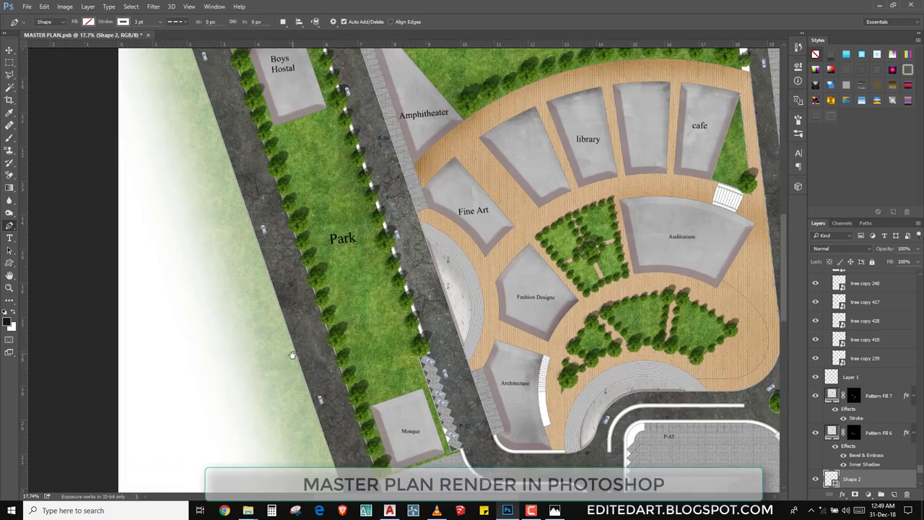
scroll(239, 216, "left", 3)
scroll(233, 173, "up", 2)
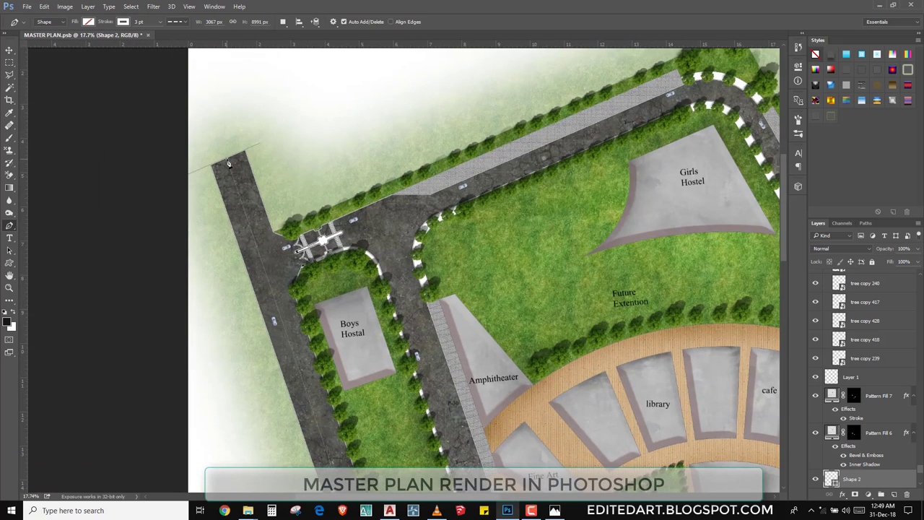
scroll(242, 169, "down", 3)
scroll(244, 169, "down", 3)
scroll(294, 186, "up", 2)
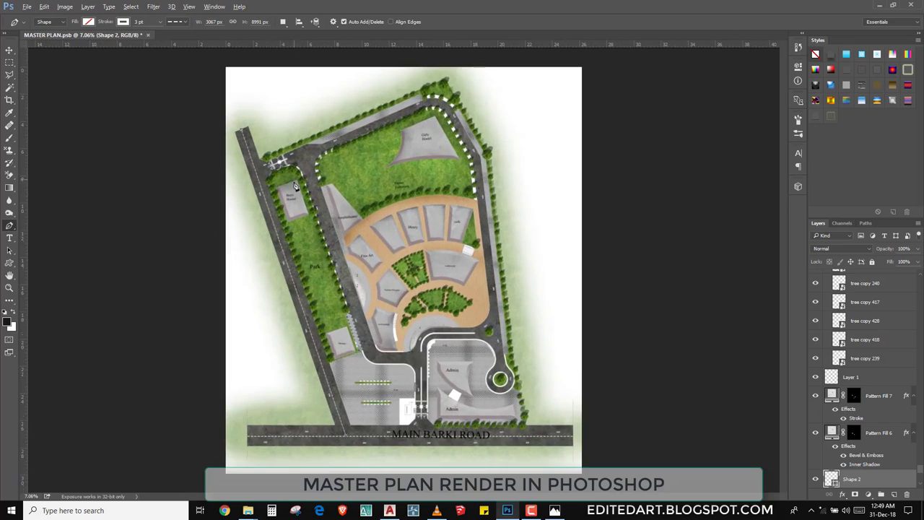
left_click(9, 50)
- Fade the Shape 2 line layer to 70% opacity and save MASTER PLAN.psb
scroll(427, 457, "up", 3)
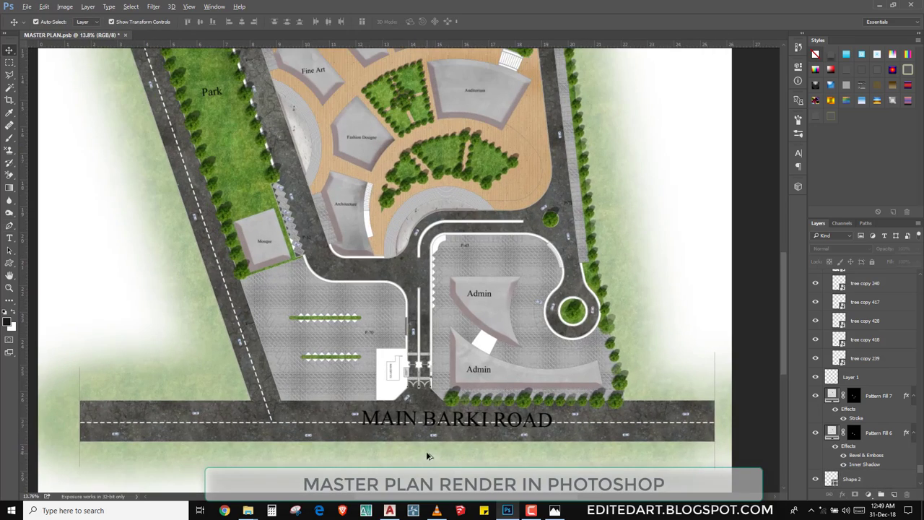
scroll(307, 427, "up", 2)
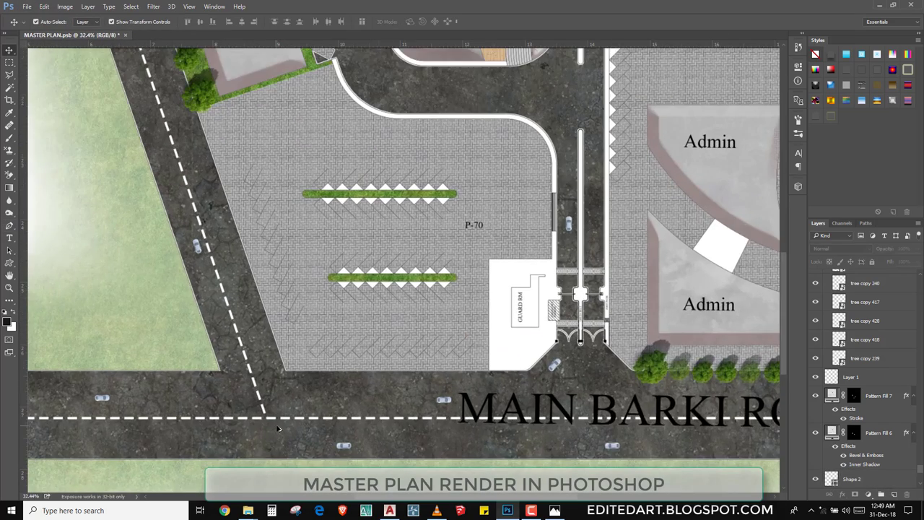
scroll(273, 422, "up", 1)
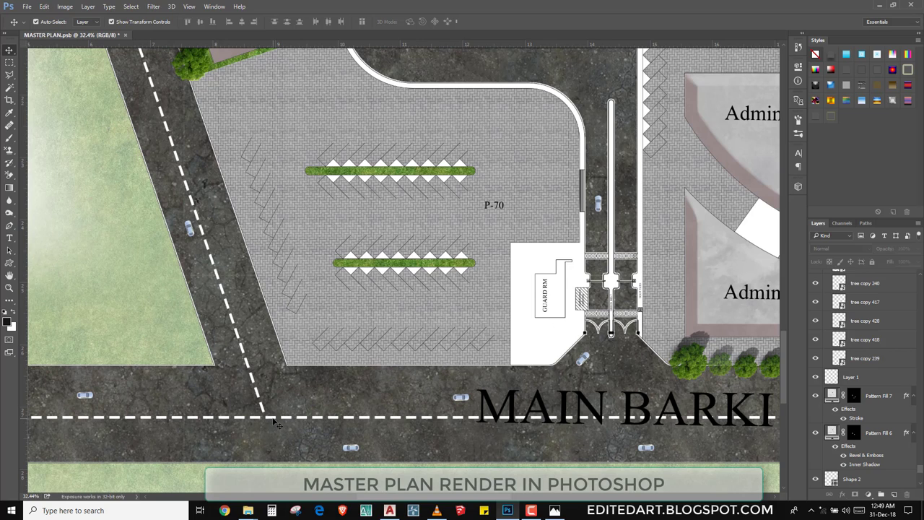
left_click(864, 480)
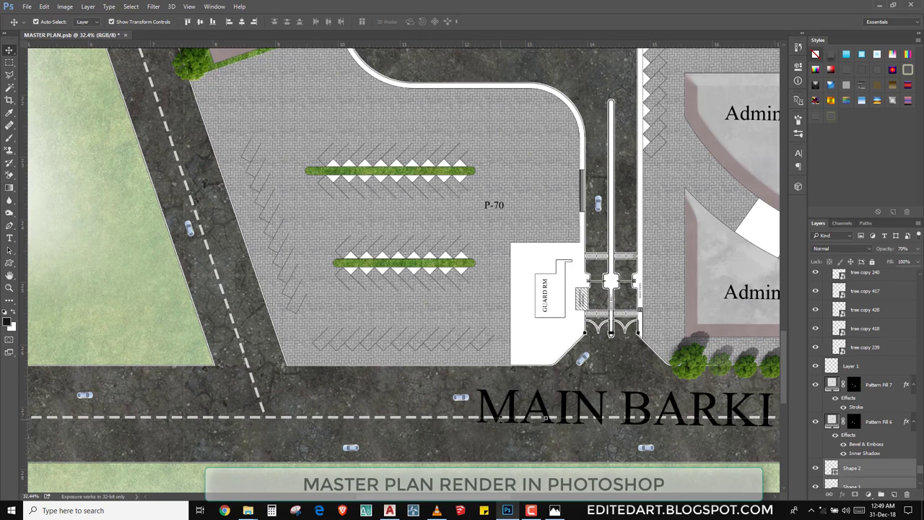
scroll(497, 410, "down", 1)
scroll(497, 410, "down", 10)
key("ctrl+s")
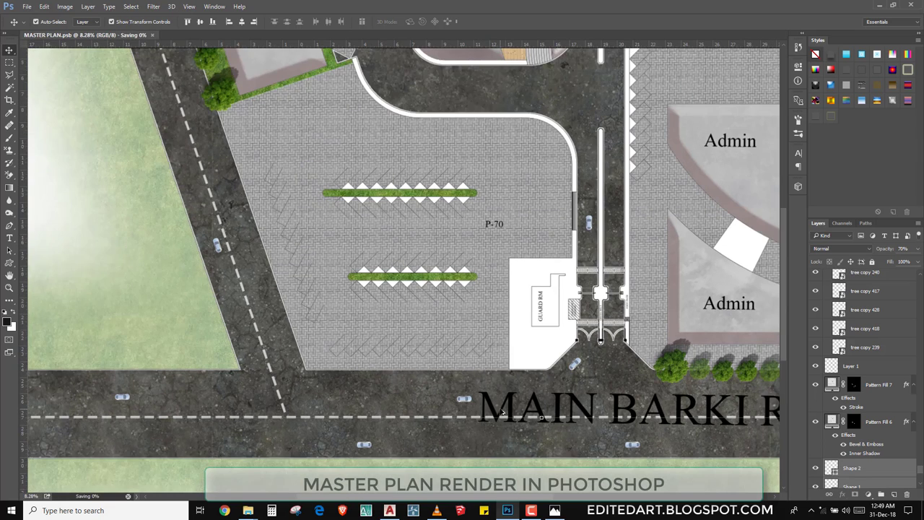
left_click_drag(484, 239, 438, 285)
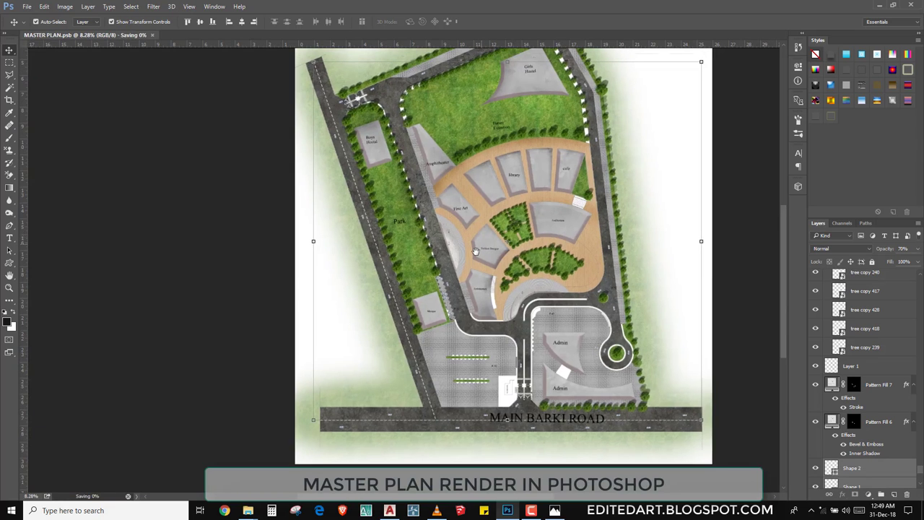
scroll(535, 231, "up", 3)
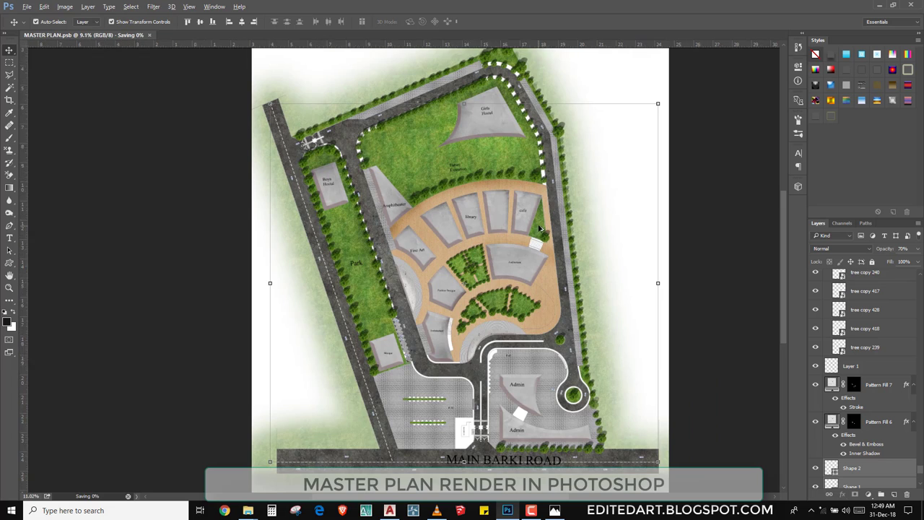
scroll(538, 229, "up", 3)
- Select trees along the Future Extention lawn edge and bring the cafe lawn into view
scroll(582, 200, "up", 2)
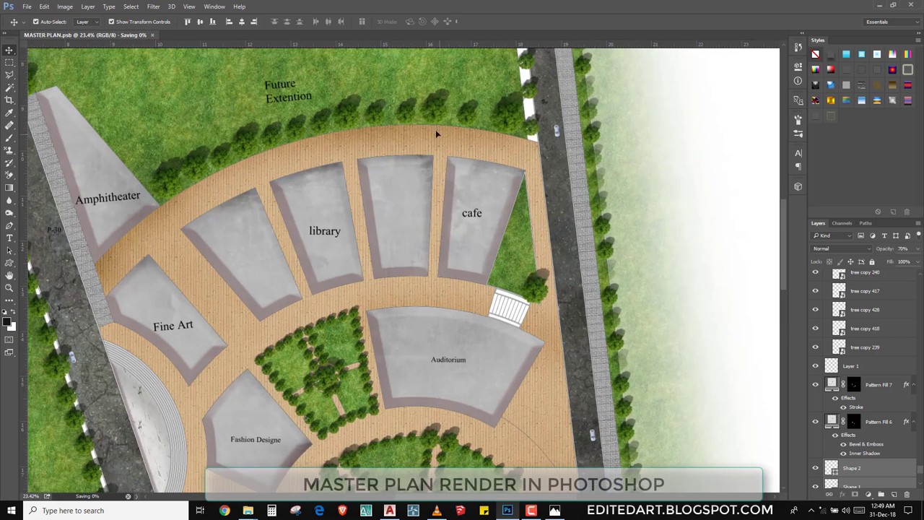
left_click(390, 132)
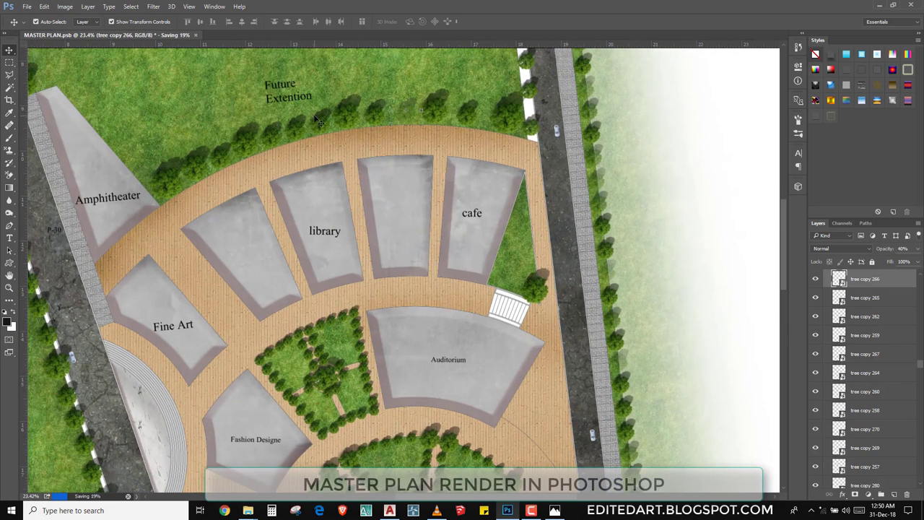
left_click(224, 163)
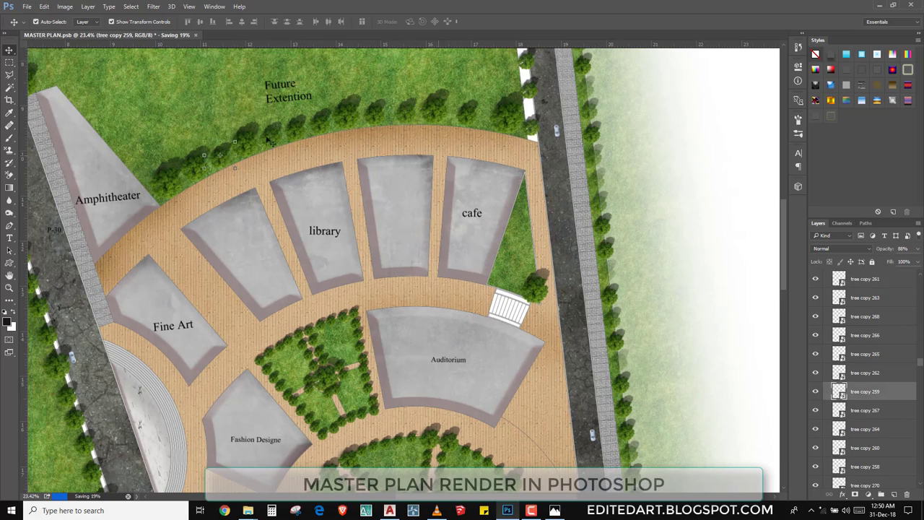
left_click_drag(237, 139, 433, 235)
left_click_drag(577, 339, 445, 242)
scroll(642, 252, "up", 2)
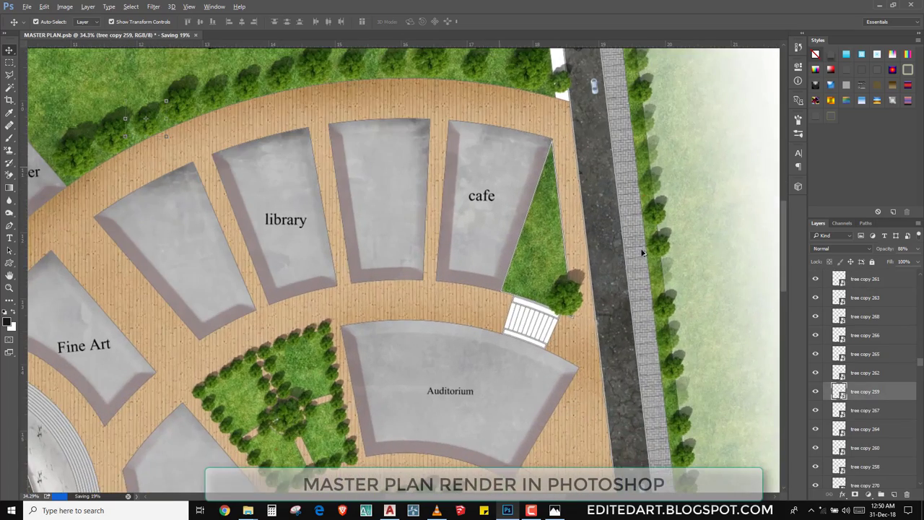
scroll(669, 249, "up", 1)
- Alt-drag copies of an eastern-road tree into a row on the lawn beside the cafe
left_click(663, 231)
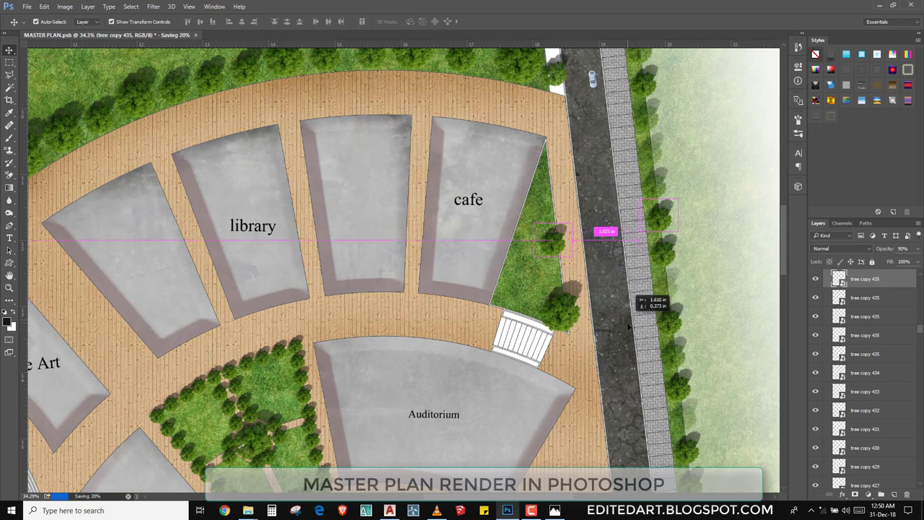
mouse_move(629, 307)
left_mouse_down()
mouse_move(622, 375)
mouse_move(619, 324)
mouse_move(645, 247)
mouse_move(616, 353)
mouse_move(606, 346)
left_mouse_up()
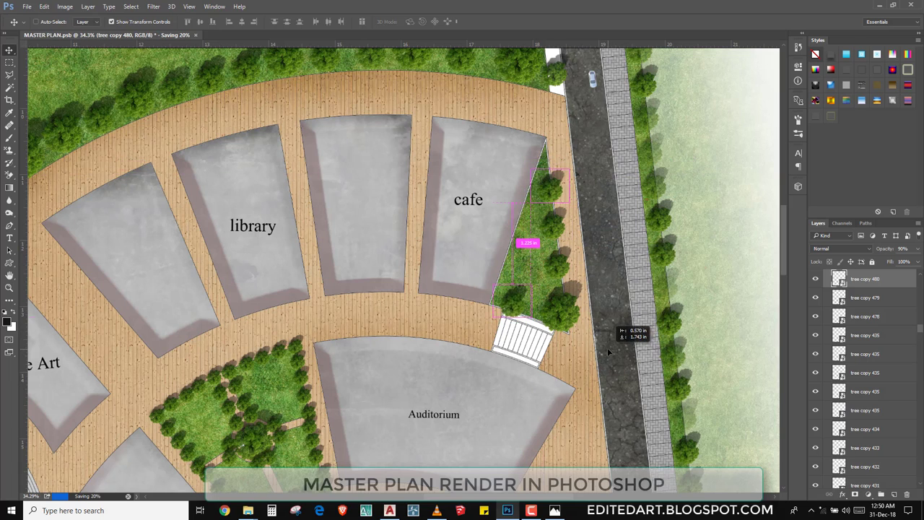
left_click_drag(522, 402, 519, 214)
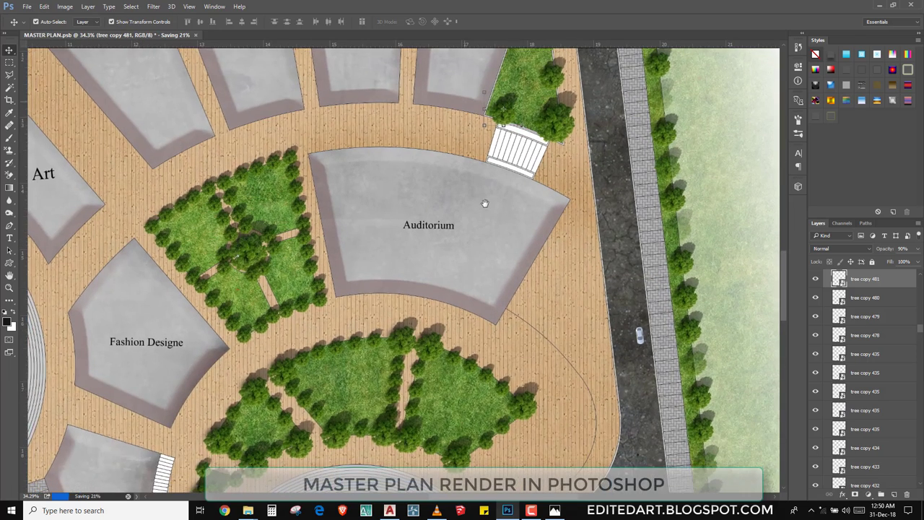
left_click_drag(511, 316, 490, 211)
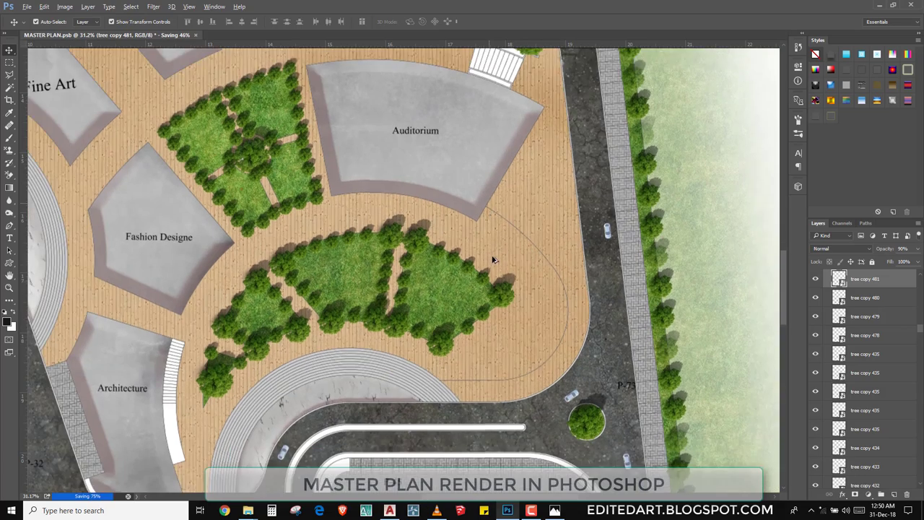
left_click_drag(495, 260, 516, 185)
left_click_drag(450, 282, 496, 210)
left_click_drag(402, 408, 431, 312)
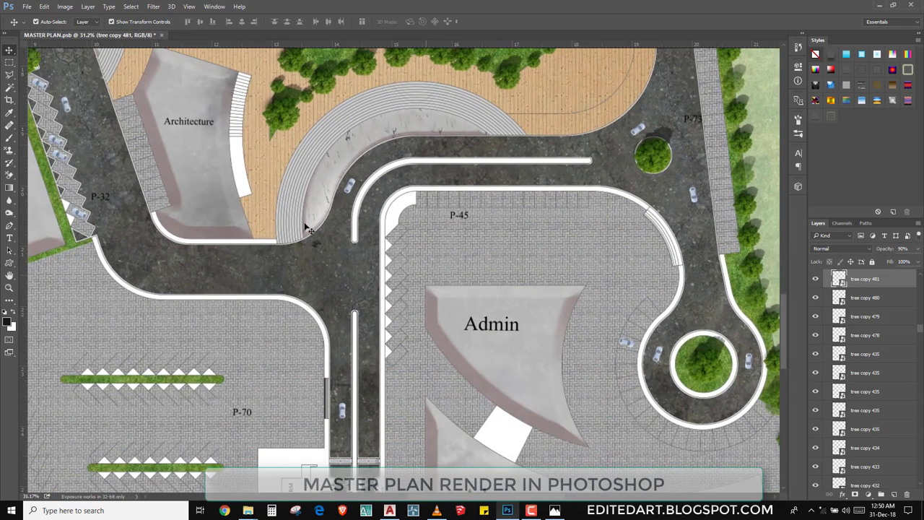
left_click(8, 86)
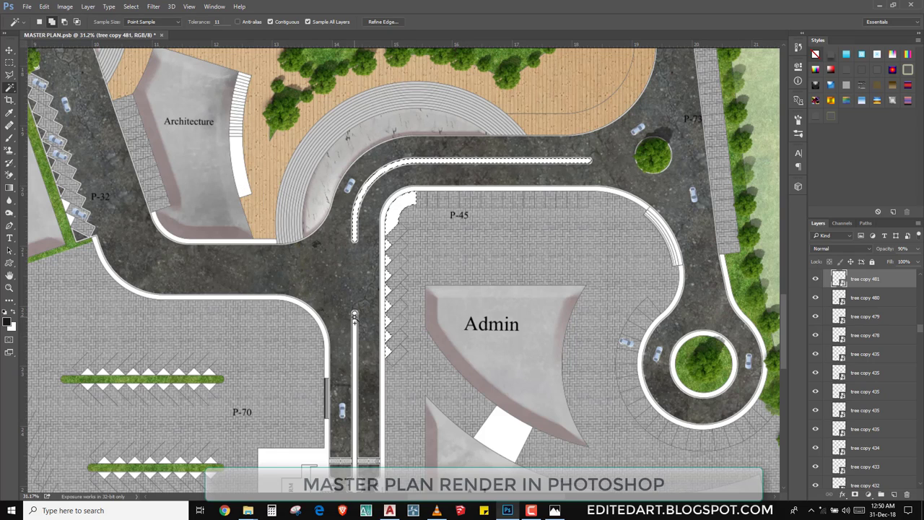
- Pan and zoom from the Mosque area across to the Park and library
left_click_drag(267, 312, 450, 344)
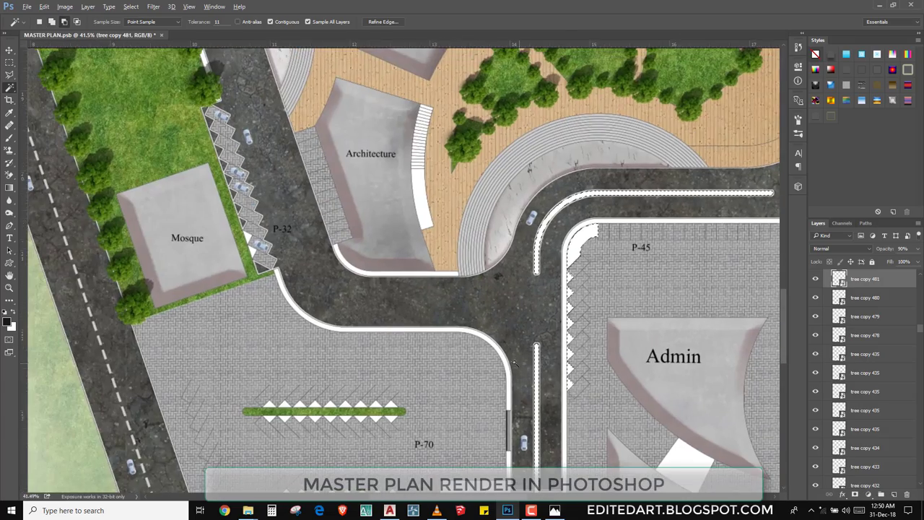
scroll(449, 344, "up", 2)
scroll(437, 256, "up", 1)
scroll(436, 256, "down", 3)
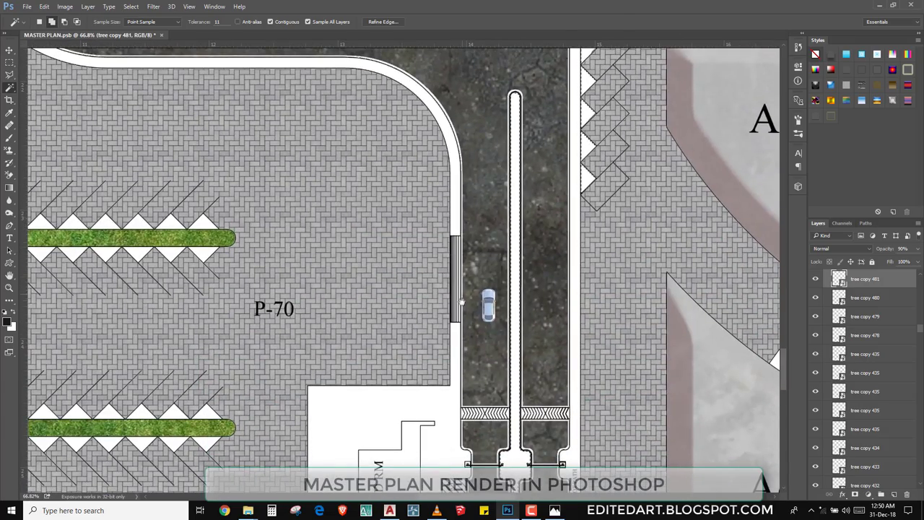
scroll(450, 247, "down", 1)
scroll(465, 262, "down", 1)
scroll(464, 262, "down", 1)
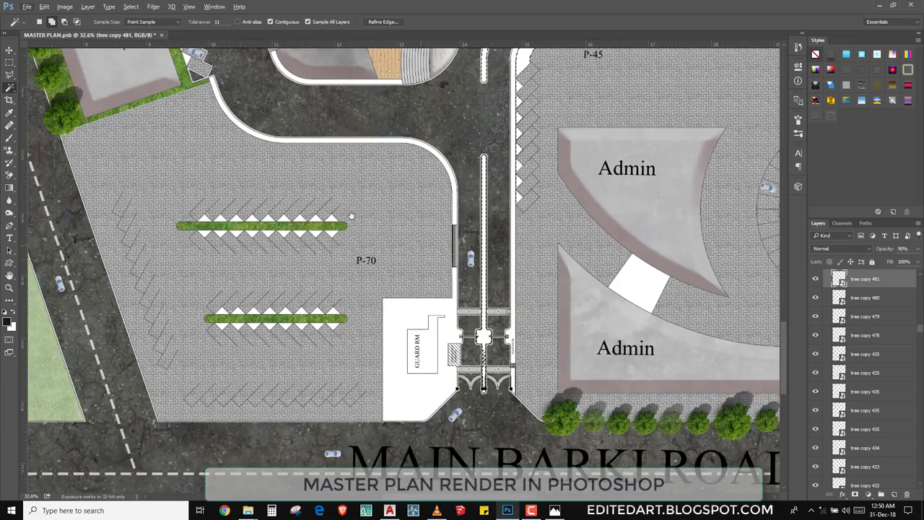
left_click_drag(351, 215, 372, 404)
left_click_drag(361, 50, 403, 356)
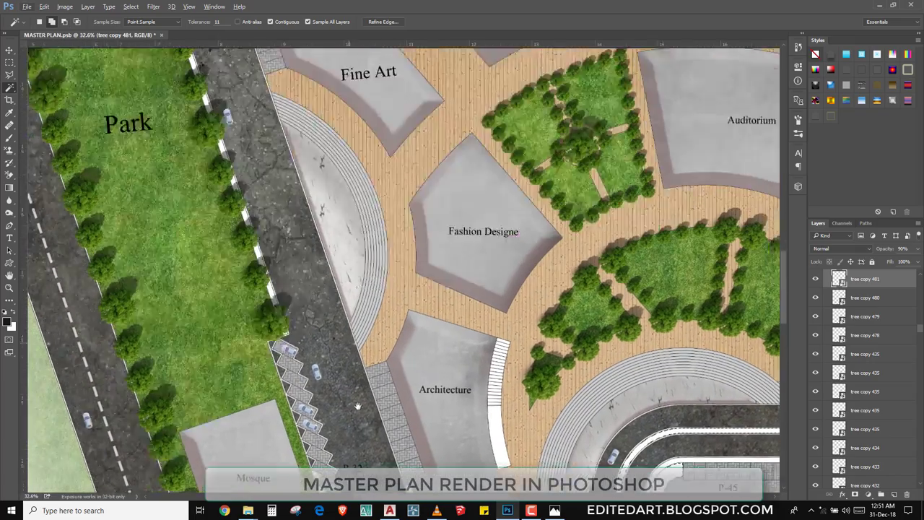
scroll(403, 356, "down", 2)
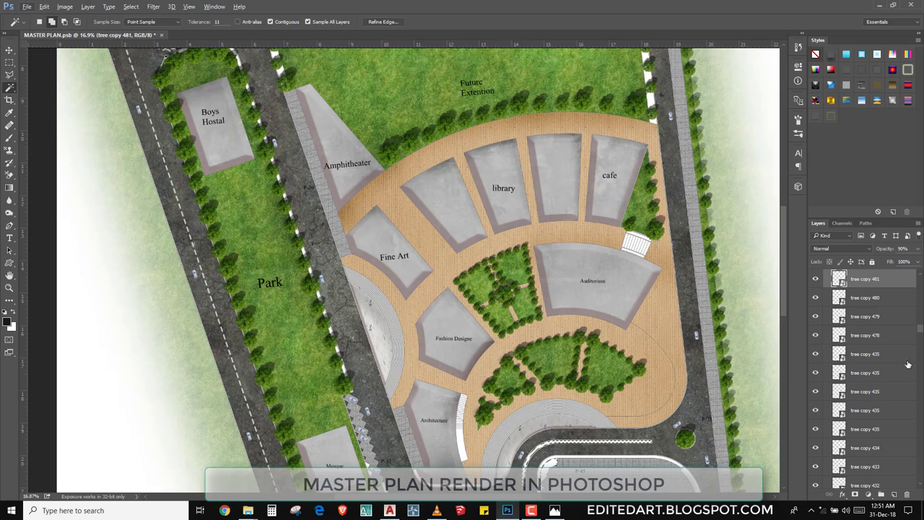
scroll(908, 365, "down", 3)
scroll(913, 340, "down", 3)
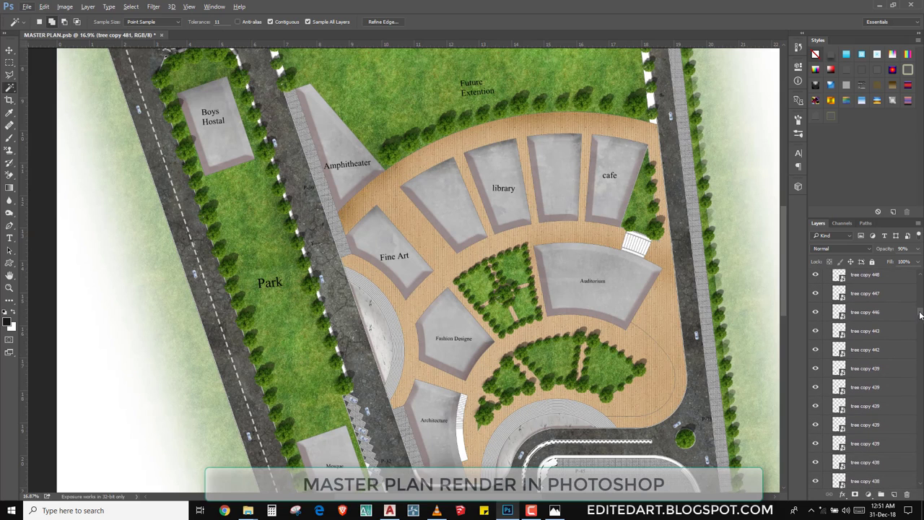
left_click_drag(920, 315, 894, 281)
- Hide Group 1 and Group 2 and move Layer 1 to the top of the stack
left_click(826, 286)
left_click_drag(816, 286, 816, 274)
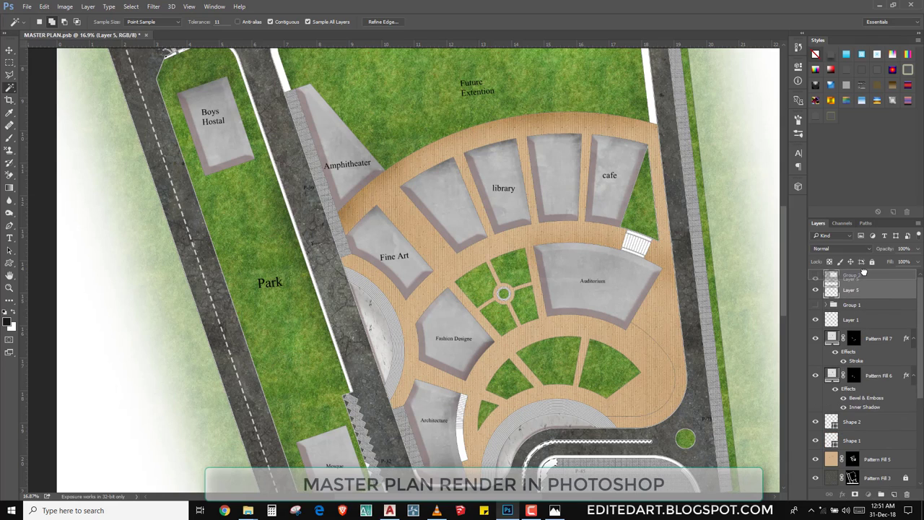
left_click(865, 277)
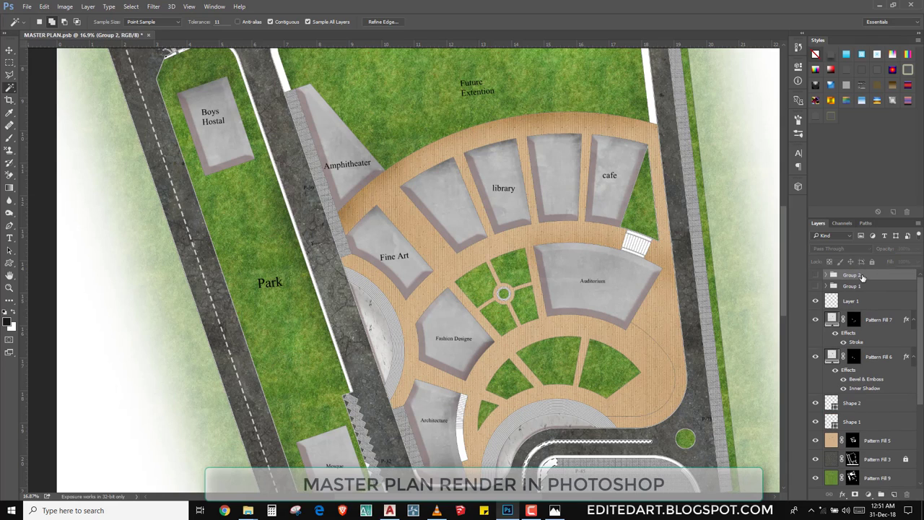
mouse_move(863, 277)
left_mouse_down()
mouse_move(860, 299)
mouse_move(838, 293)
left_mouse_up()
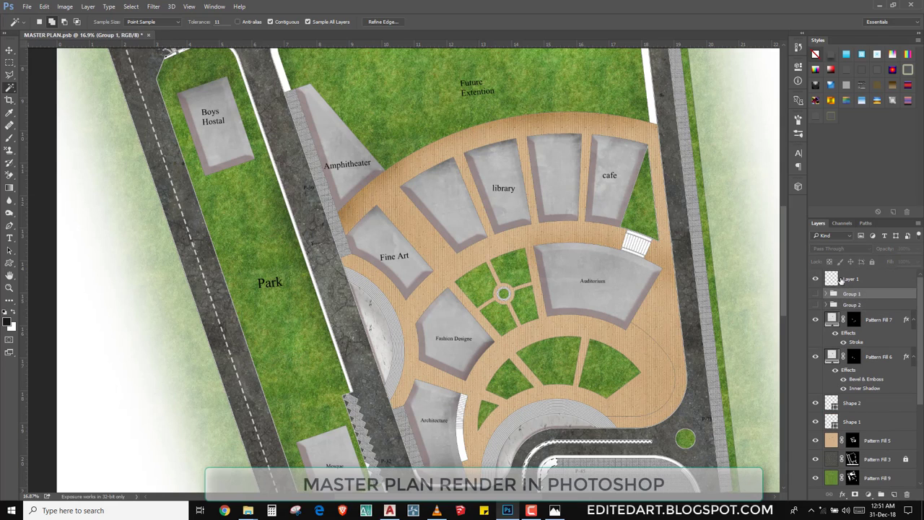
left_click(841, 280)
- Magic Wand select both white curb strips along the roads, then hide the selection edges
scroll(506, 289, "down", 3)
left_click_drag(546, 252, 497, 416)
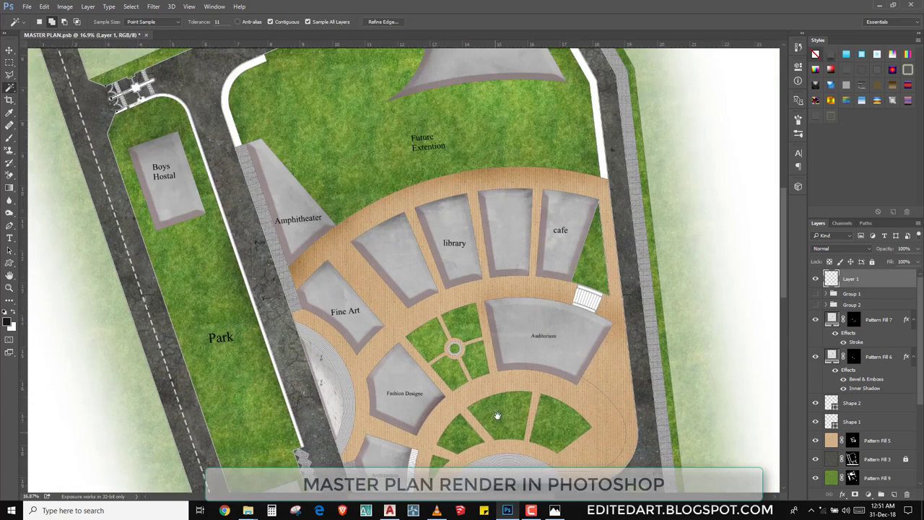
scroll(380, 207, "up", 3)
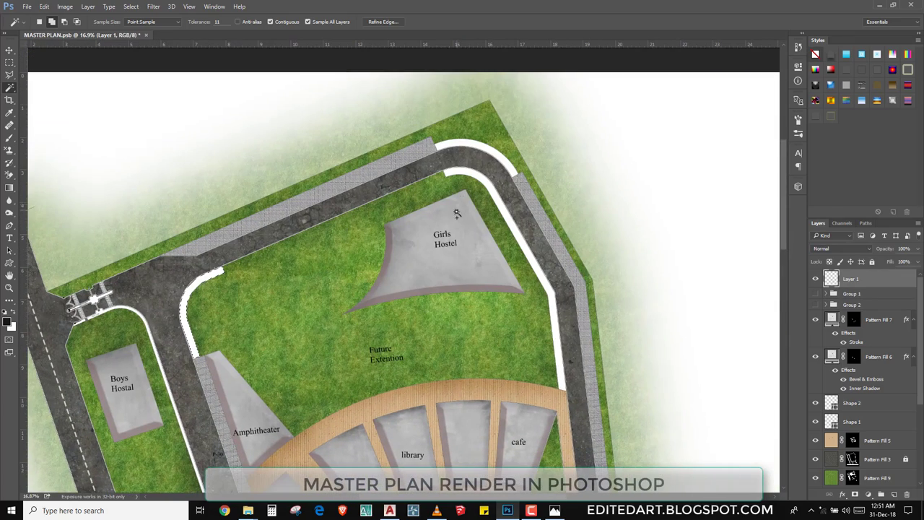
left_click(472, 174)
key("ctrl+d")
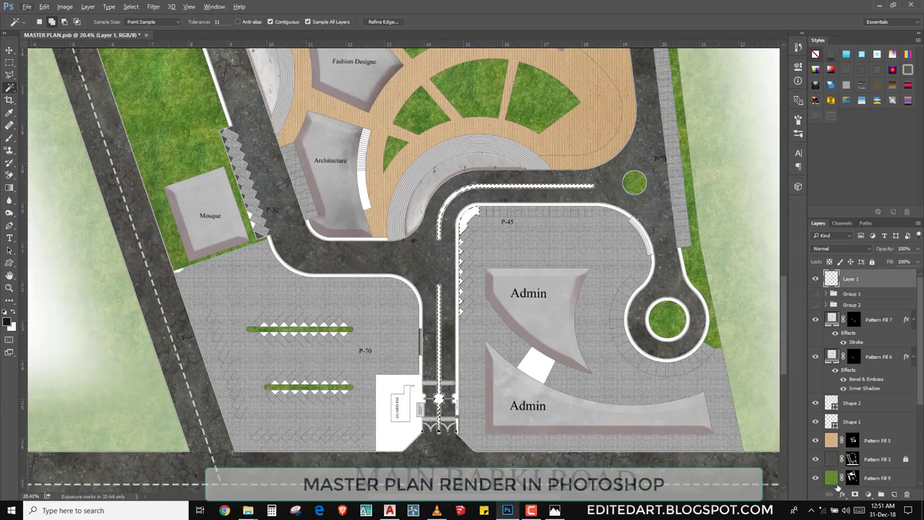
- Fill the selected median strips with a green grass Pattern Fill layer
left_click(868, 495)
left_click(841, 305)
left_click(527, 188)
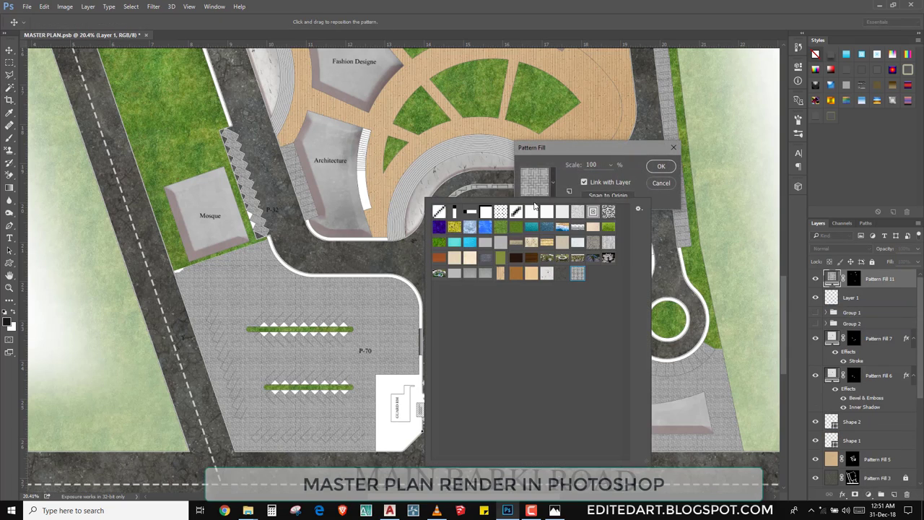
left_click(504, 228)
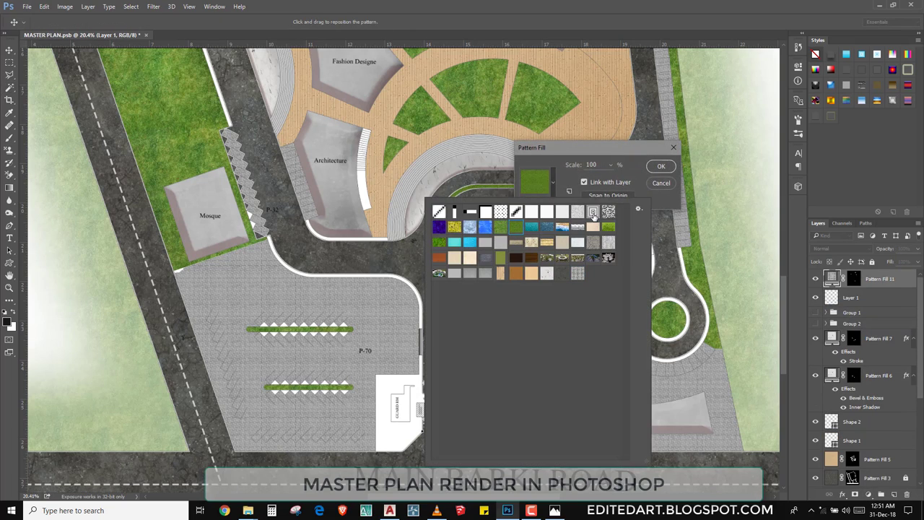
left_click(661, 167)
left_click(661, 166)
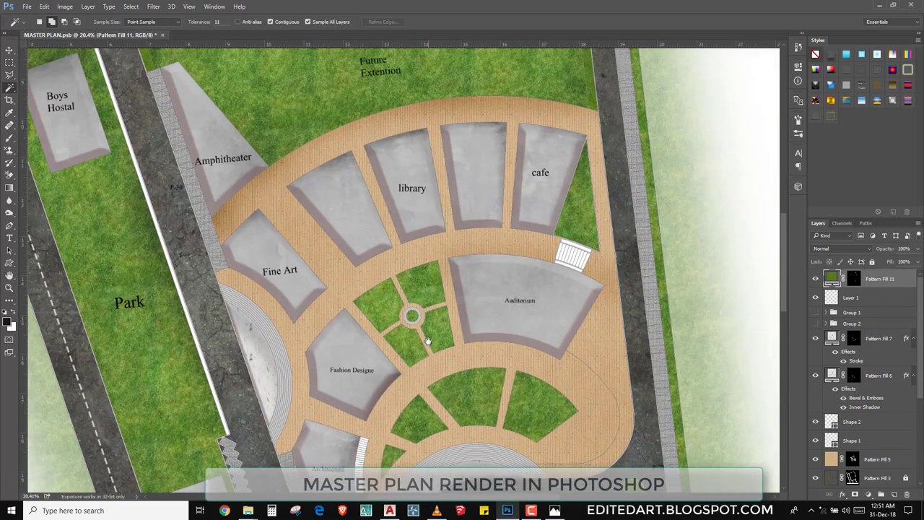
scroll(429, 341, "up", 5)
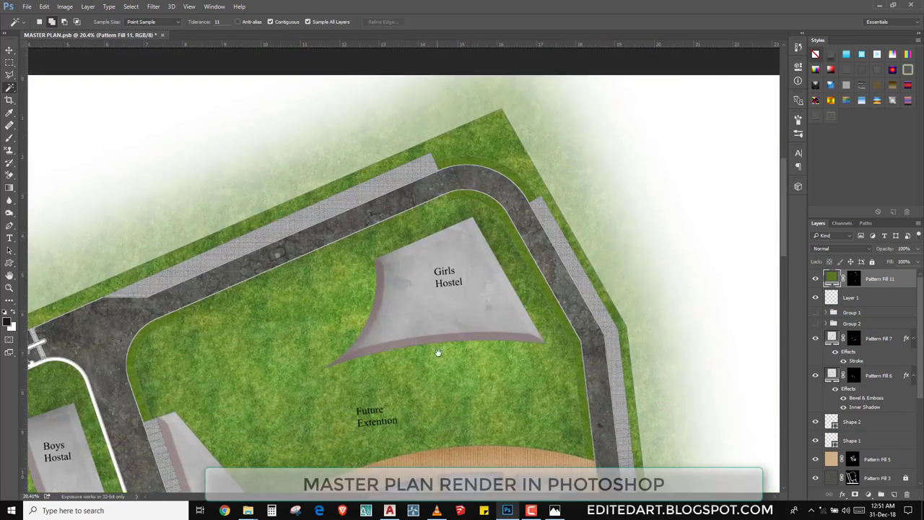
scroll(437, 353, "up", 1)
scroll(458, 282, "up", 1)
scroll(506, 260, "up", 2)
scroll(554, 243, "up", 1)
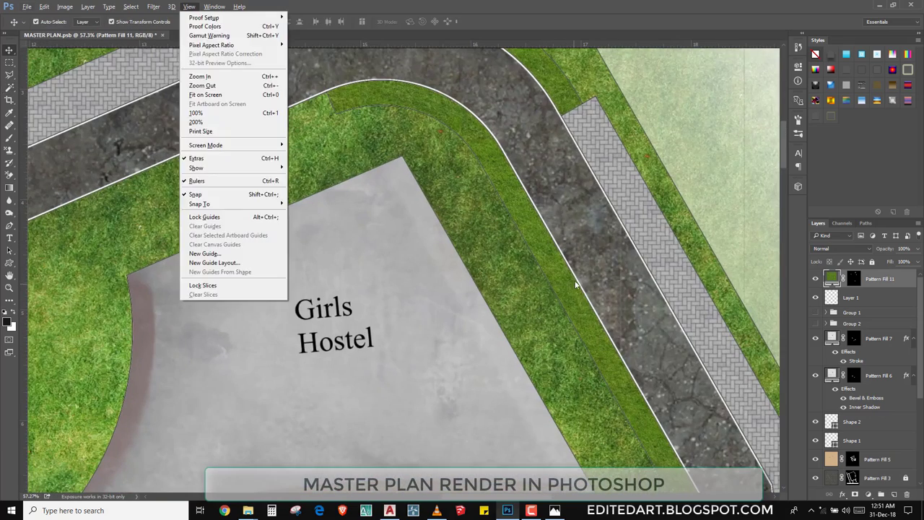
- Show Group 2 again, place Group 1 above Pattern Fill 11, and fit the plan to view
key("v")
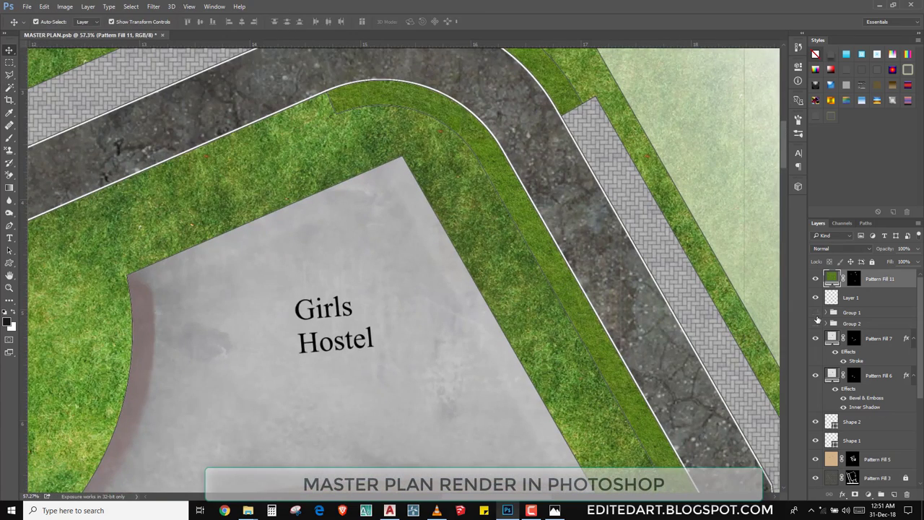
left_click(816, 324)
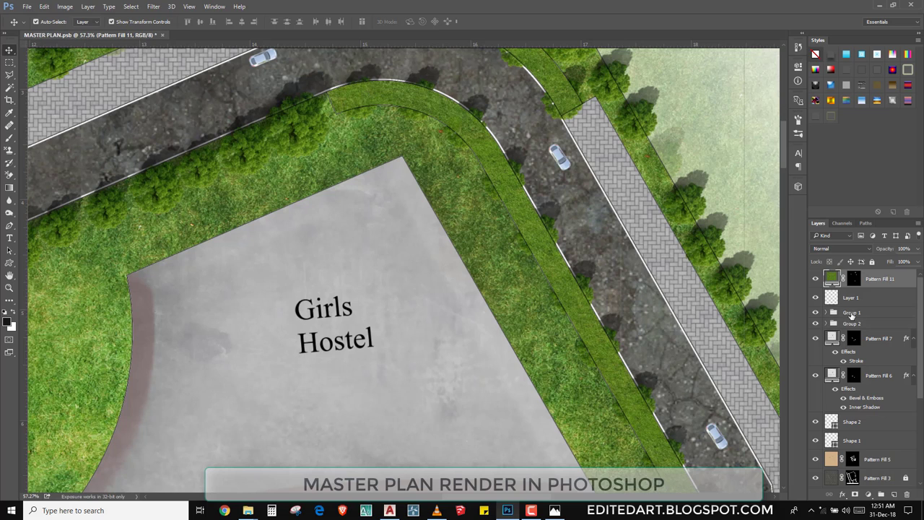
left_click_drag(856, 279, 857, 276)
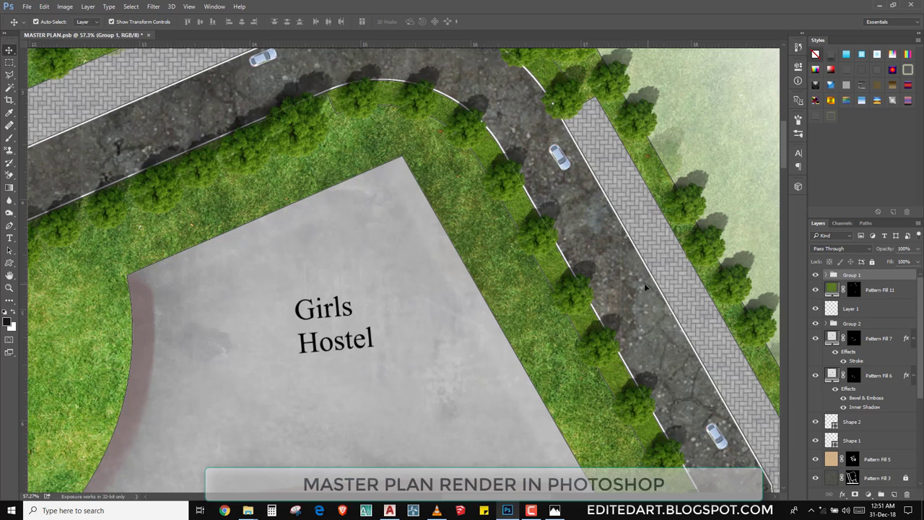
left_click_drag(646, 287, 618, 210)
scroll(618, 289, "down", 10)
key("ctrl+0")
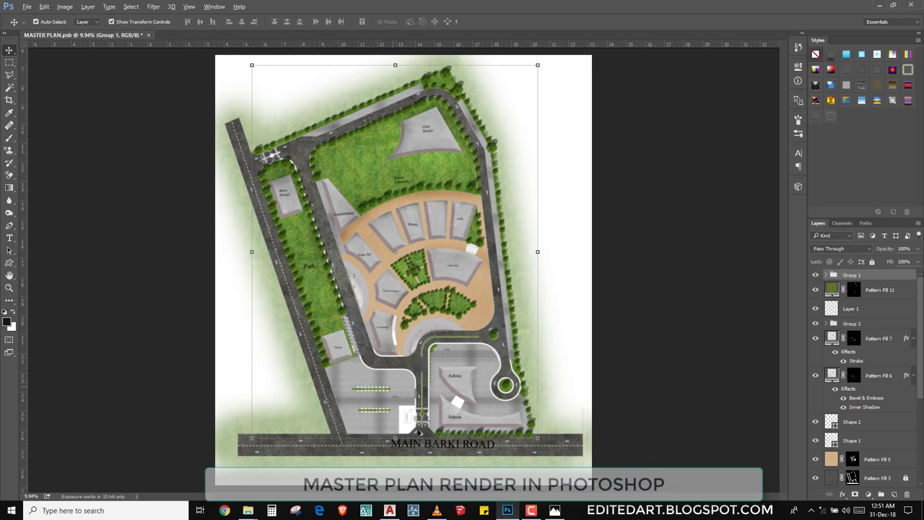
scroll(420, 339, "up", 3)
scroll(352, 465, "up", 2)
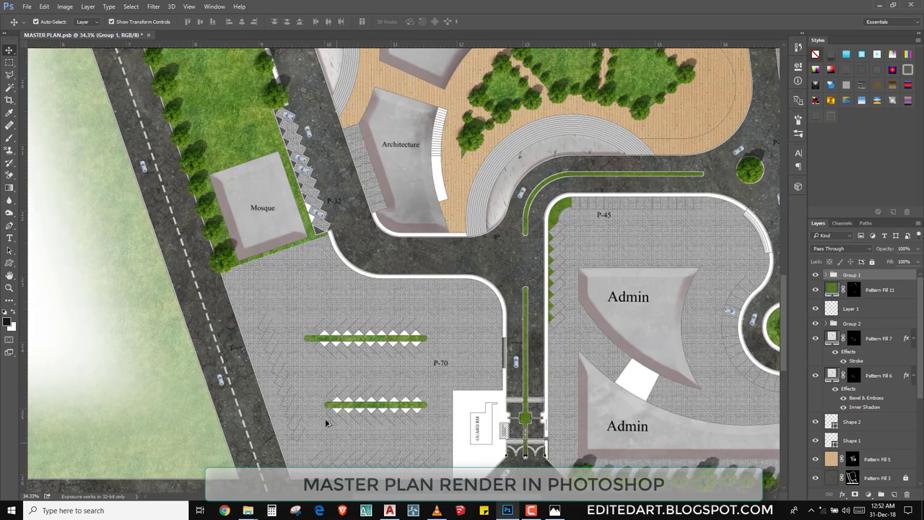
- Change the scale of the P-70 lot's herringbone paving in Pattern Fill 10
scroll(326, 423, "up", 2)
left_click(380, 393)
double_click(833, 479)
type("4")
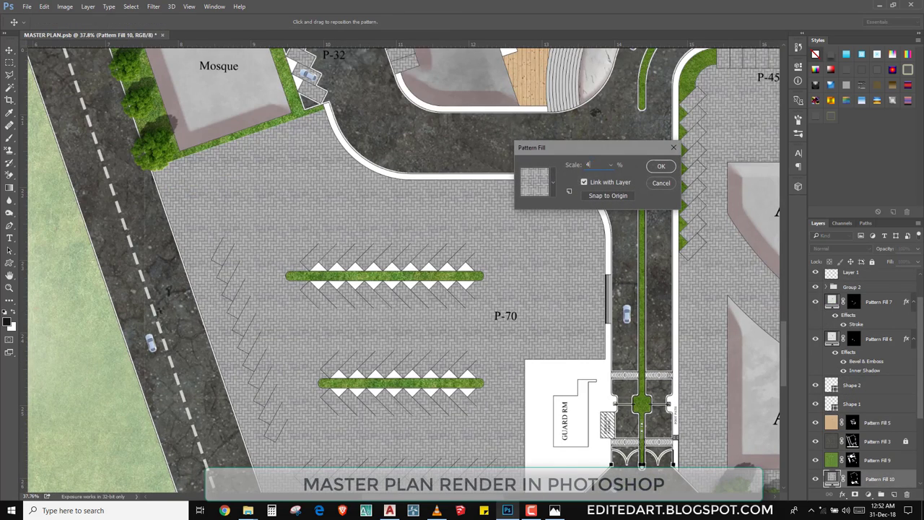
key("Return")
key("w")
scroll(303, 217, "up", 1)
scroll(329, 308, "up", 1)
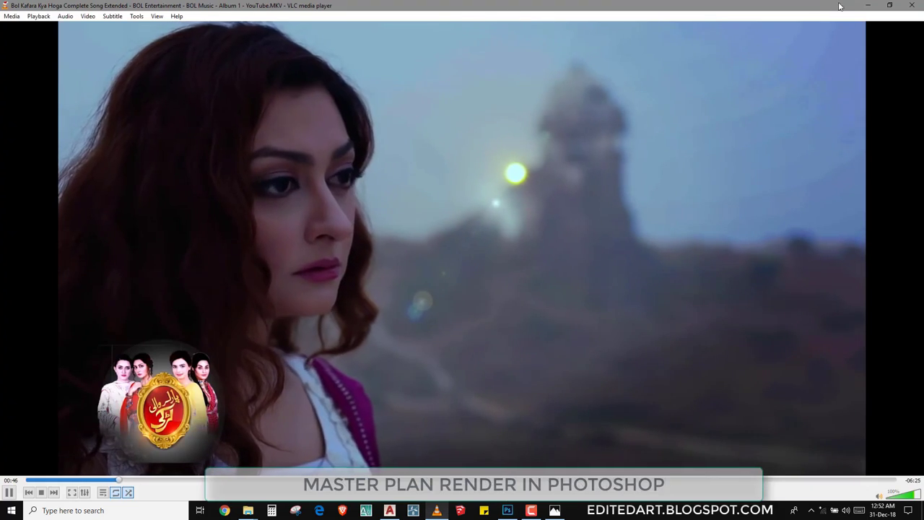
- Magic Wand select the right-hand white triangles beside the P-70 grass strips
left_click(875, 6)
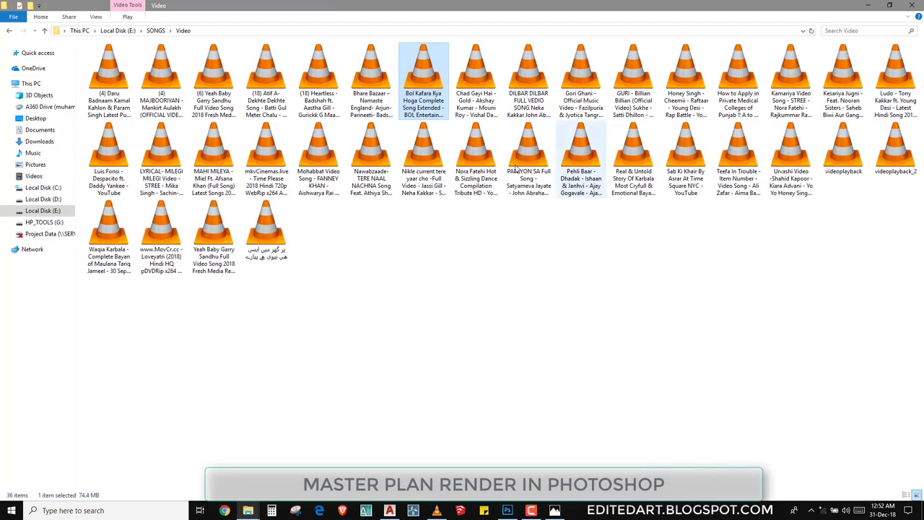
left_click(876, 6)
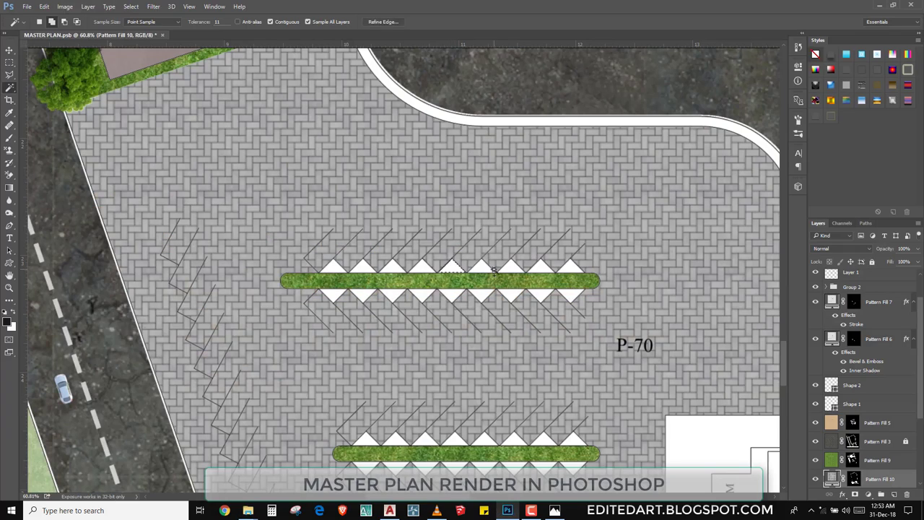
left_click(574, 291, "shift")
left_click(513, 294, "shift")
left_click(481, 294, "shift")
left_click(452, 294, "shift")
left_click(422, 294, "shift")
left_click(422, 269, "shift")
- Add the left-end white triangles beside the grass strips to the selection
left_click(393, 268, "shift")
left_click(393, 295, "shift")
left_click(363, 295, "shift")
left_click(364, 268, "shift")
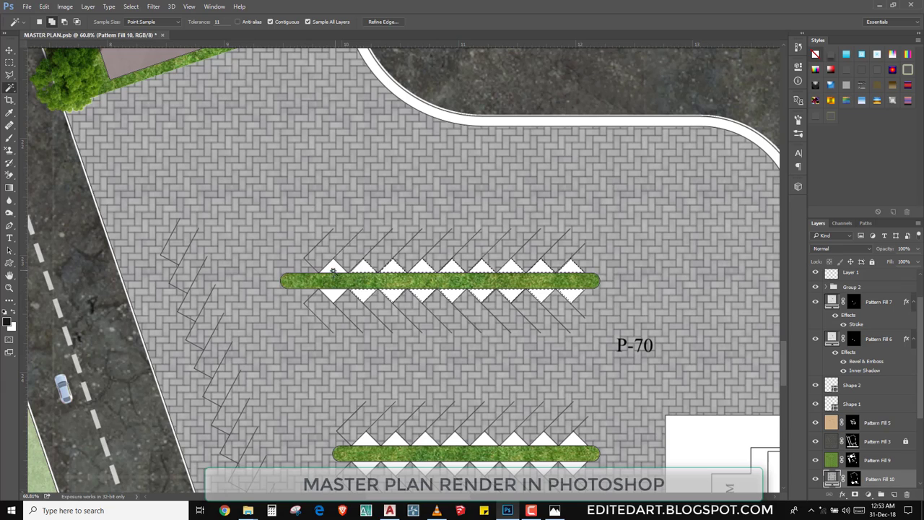
left_click(334, 268, "shift")
left_click(333, 293, "shift")
scroll(333, 293, "down", 3)
scroll(321, 325, "up", 2)
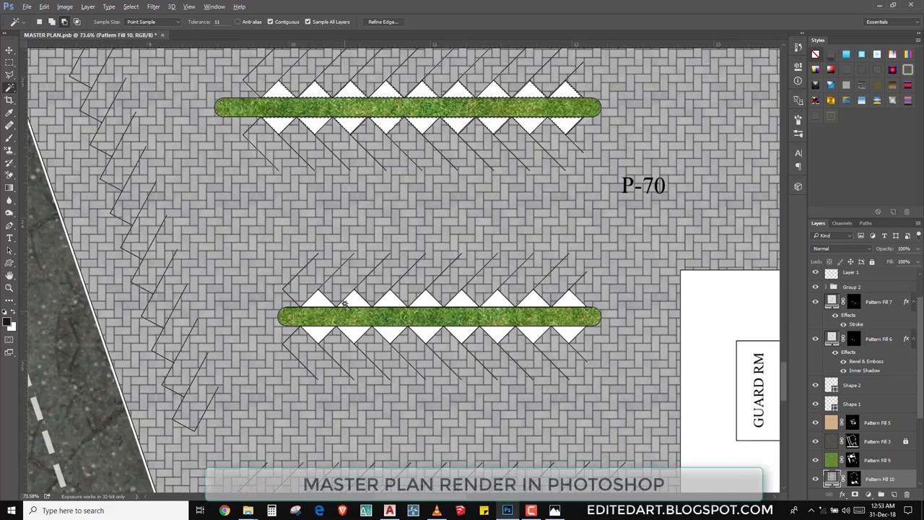
scroll(321, 325, "up", 1)
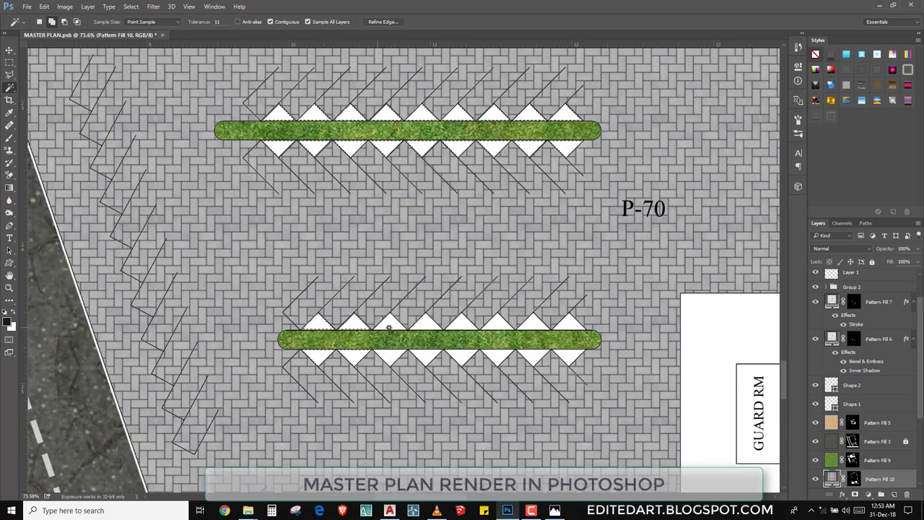
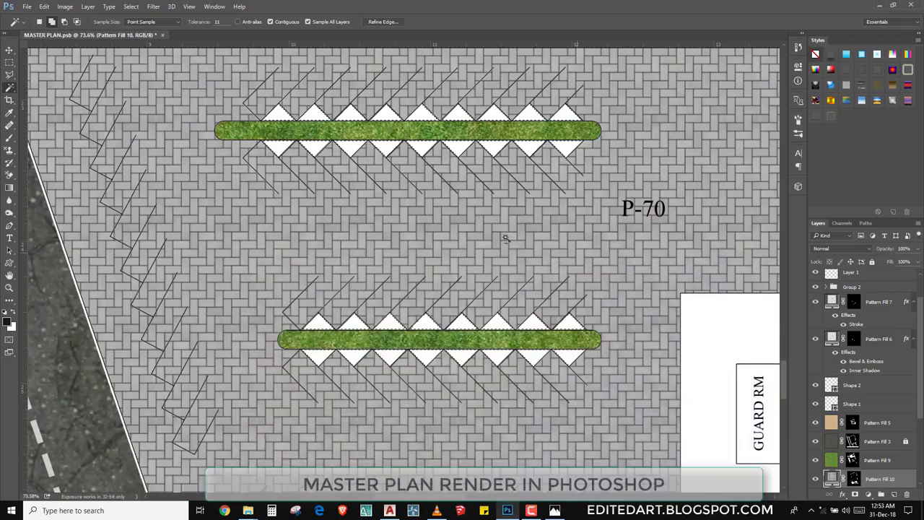
- Fill the white triangles along the P-70 parking hedges with the green grass pattern
scroll(438, 233, "down", 3)
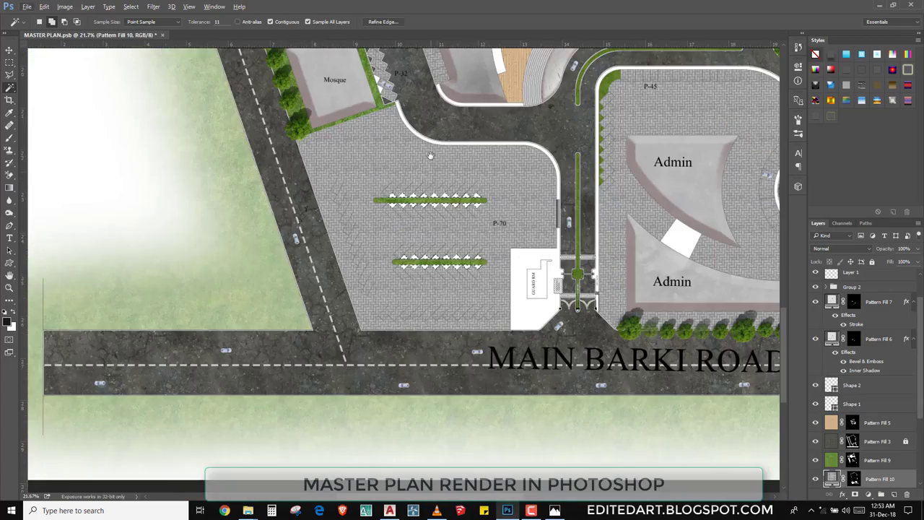
scroll(429, 154, "up", 2)
left_click_drag(448, 249, 360, 286)
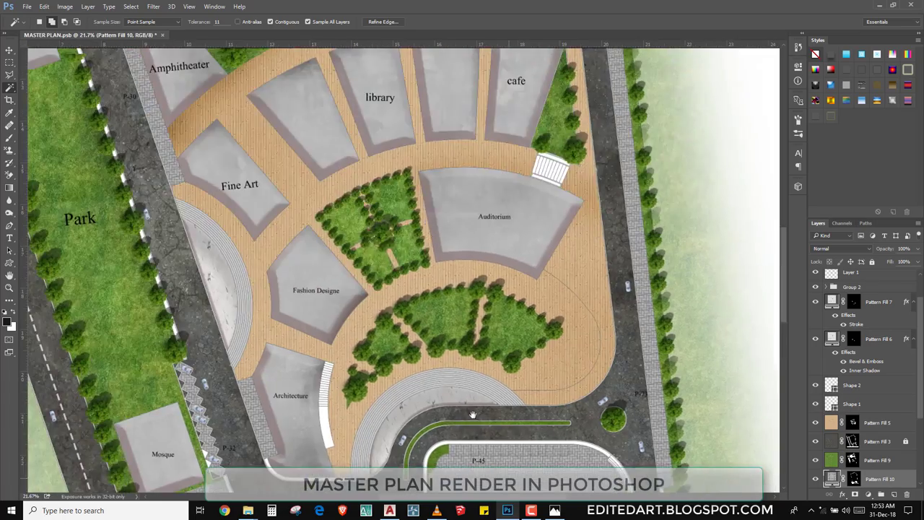
scroll(361, 288, "down", 2)
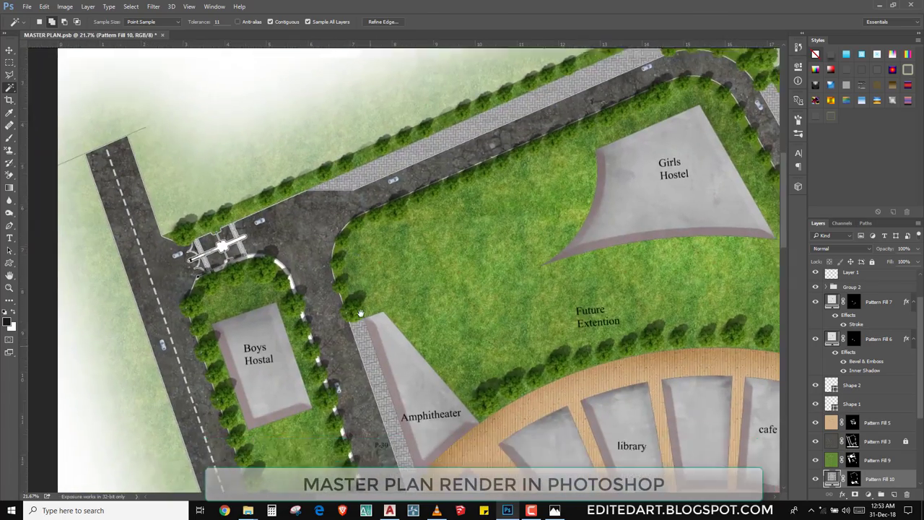
scroll(376, 282, "down", 3)
scroll(385, 270, "down", 3)
scroll(395, 304, "down", 3)
mouse_move(396, 304)
left_mouse_down()
mouse_move(385, 247)
mouse_move(389, 361)
left_mouse_up()
scroll(388, 253, "down", 3)
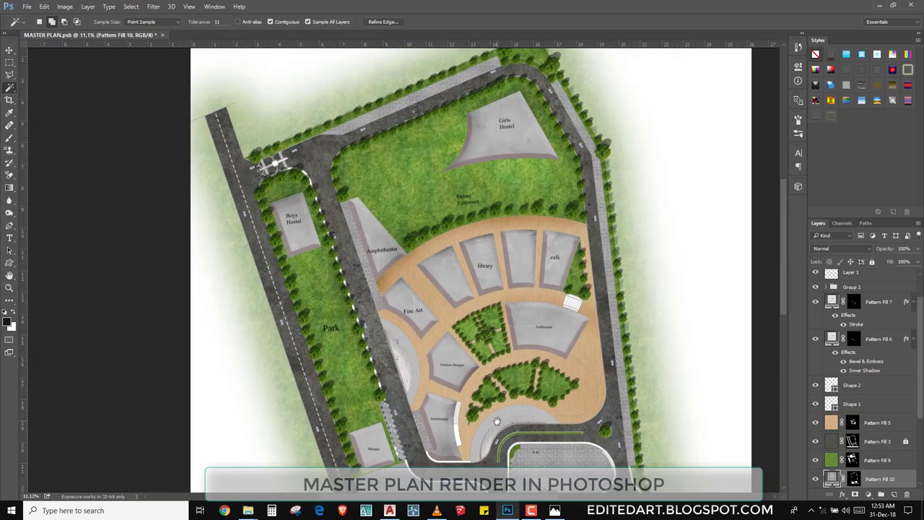
left_click_drag(497, 421, 475, 289)
scroll(492, 403, "up", 2)
scroll(492, 403, "up", 1)
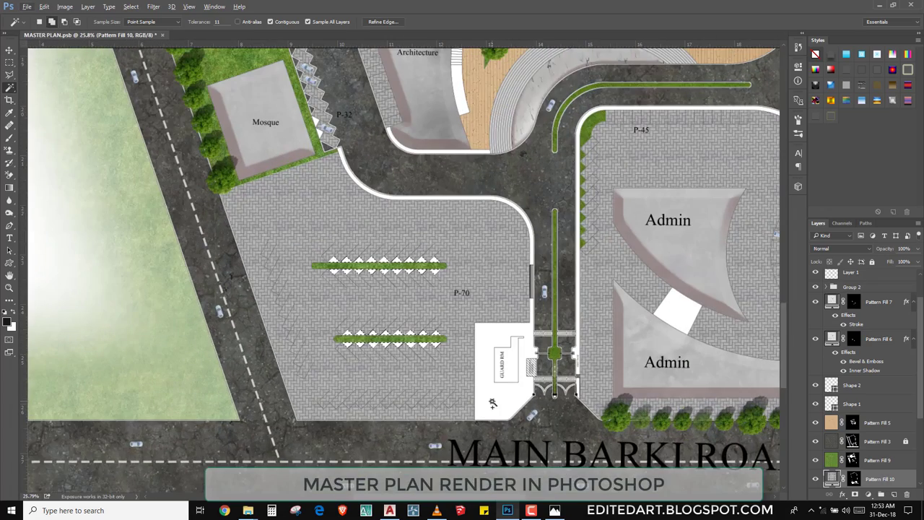
left_click(869, 494)
left_click(842, 305)
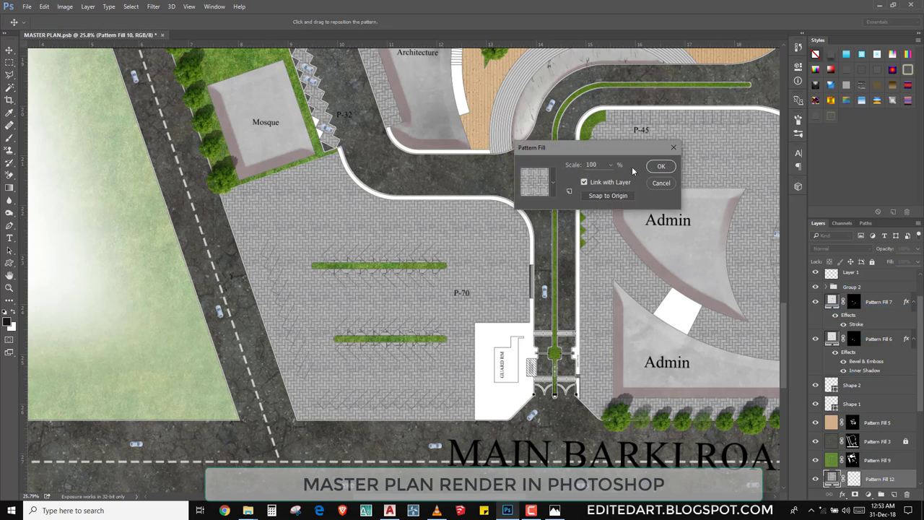
left_click(548, 189)
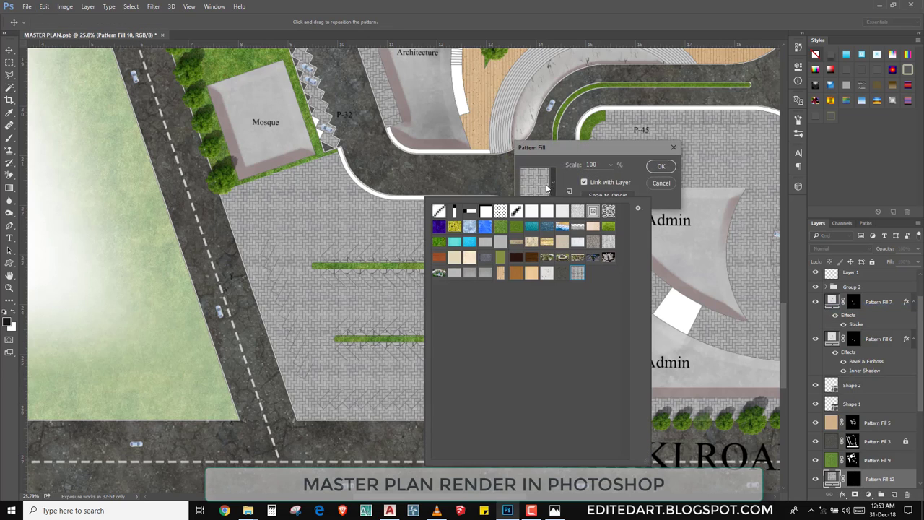
left_click(500, 227)
left_click(658, 167)
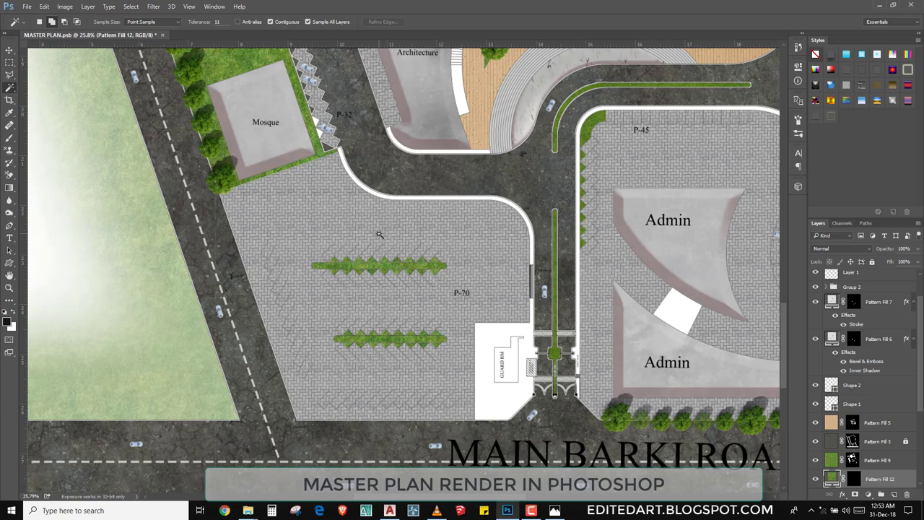
- Add another pattern fill layer around the P-32 parking
scroll(312, 105, "up", 1)
scroll(312, 105, "up", 2)
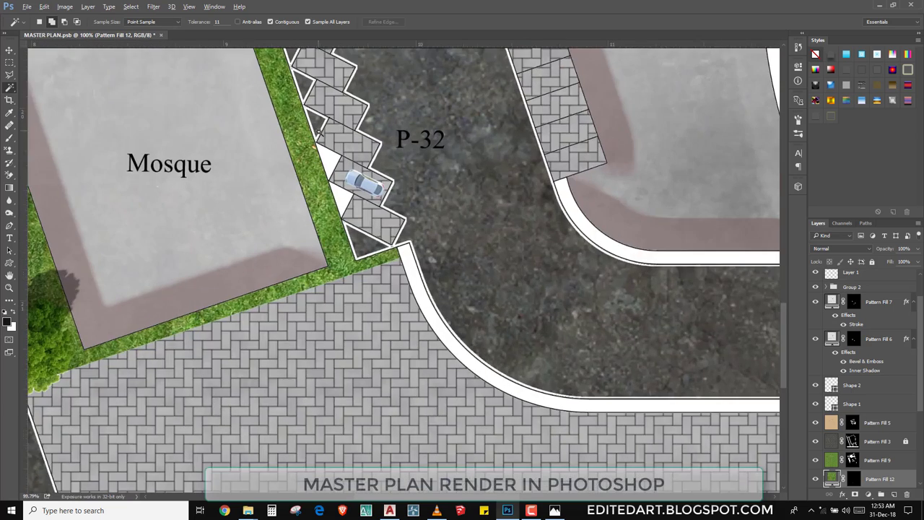
scroll(318, 130, "up", 2)
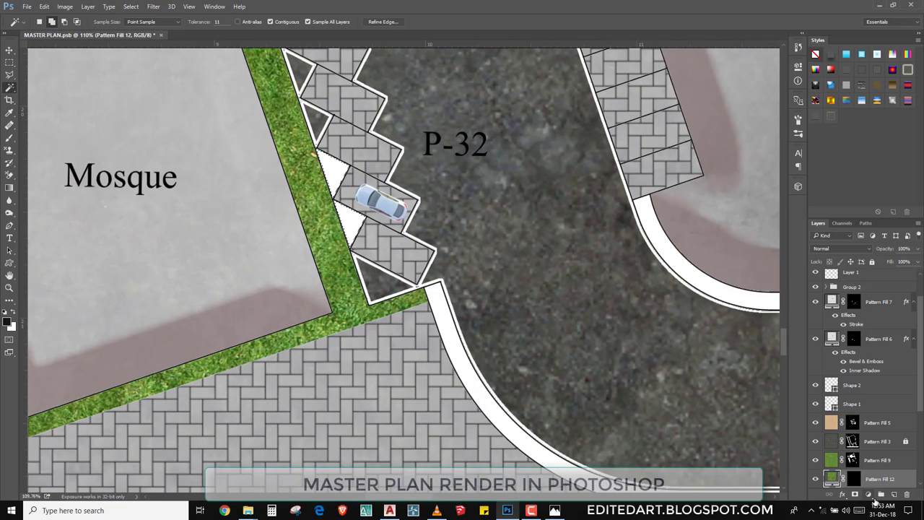
left_click(868, 494)
left_click(853, 313)
left_click(535, 186)
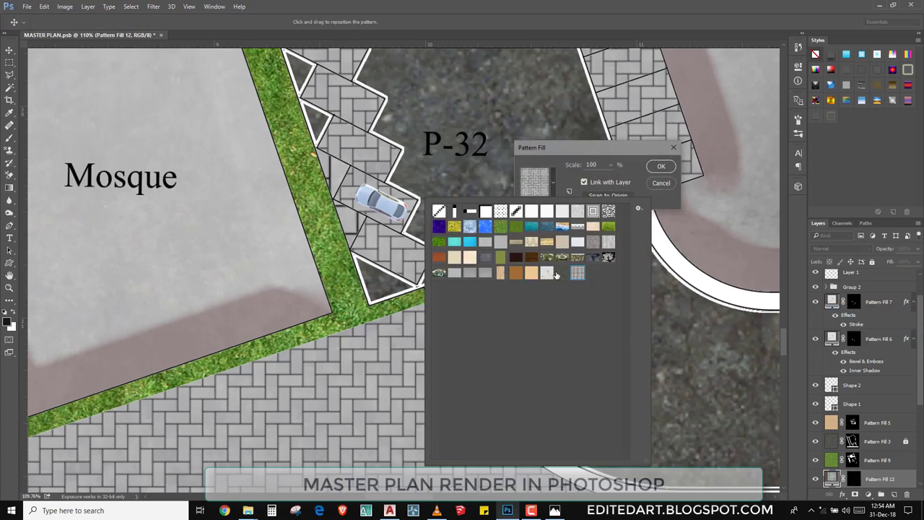
left_click(570, 267)
key("Return")
- Duplicate a car into the P-70 parking, rotating and nudging it into its bay
key("c")
scroll(569, 396, "down", 2)
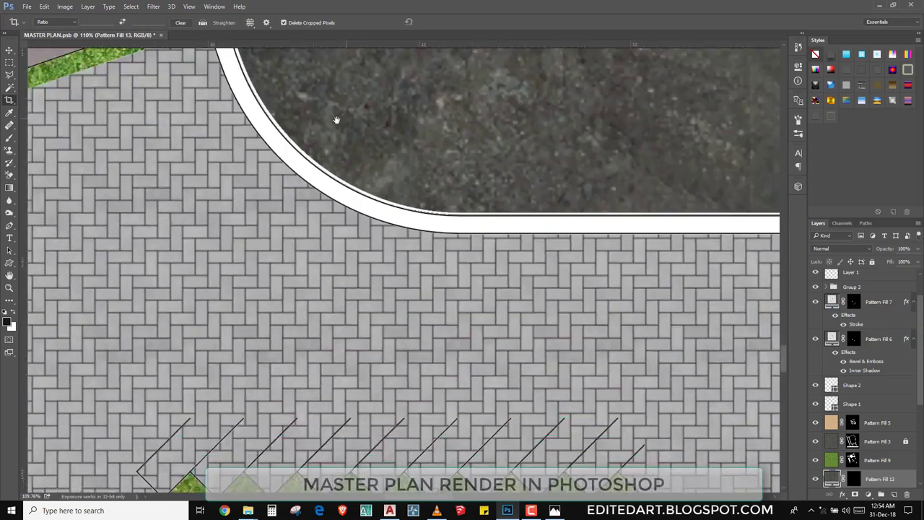
left_click_drag(570, 397, 466, 253)
scroll(476, 255, "down", 2)
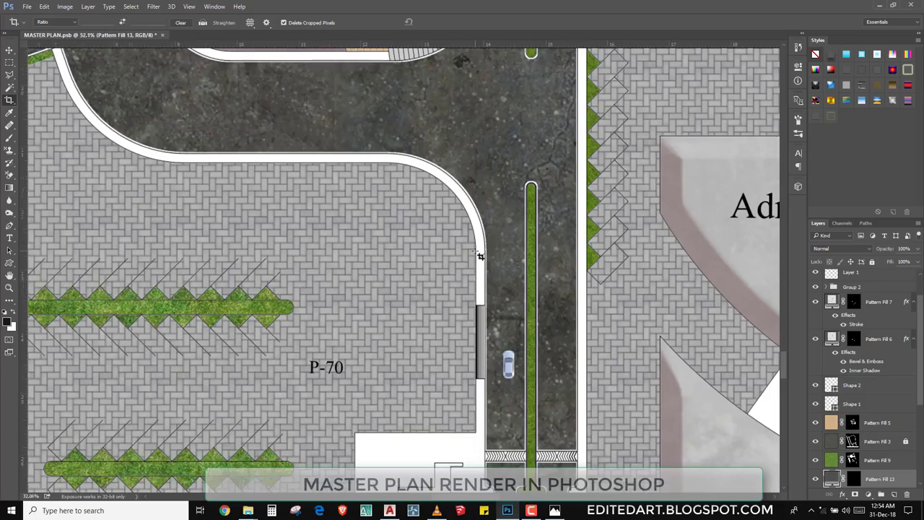
scroll(480, 256, "down", 1)
scroll(393, 318, "up", 2)
key("v")
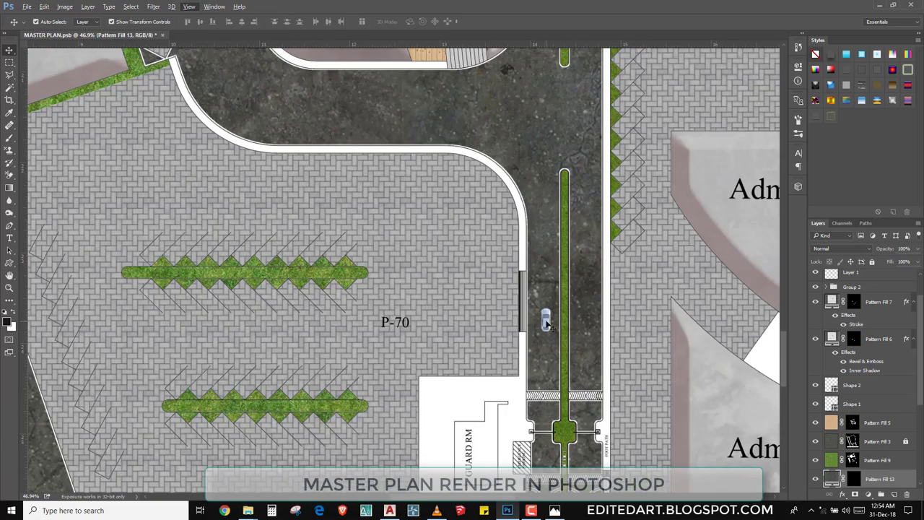
mouse_move(546, 322)
left_mouse_down()
mouse_move(348, 305)
mouse_move(374, 315)
left_mouse_up()
scroll(349, 350, "up", 2)
key("ctrl+t")
type("-45")
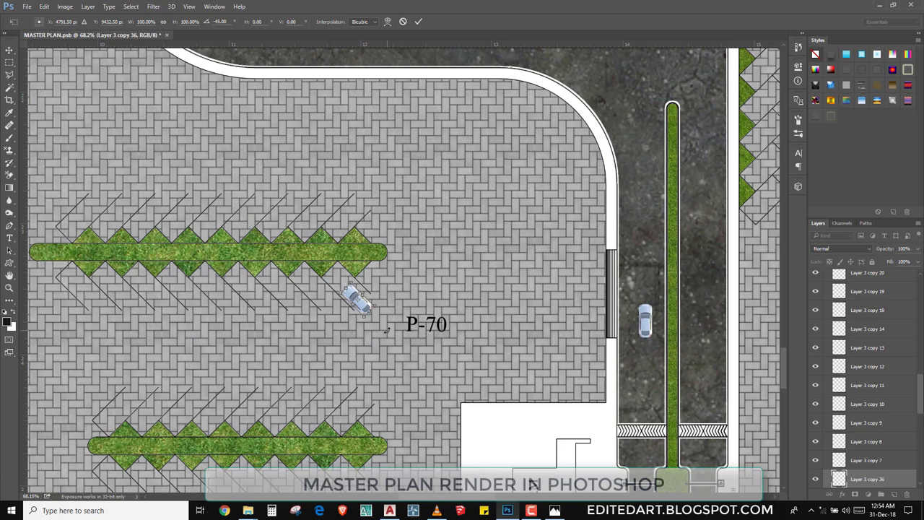
left_click(418, 21)
mouse_move(452, 281)
left_mouse_down()
mouse_move(444, 270)
mouse_move(377, 271)
left_mouse_up()
scroll(404, 289, "left", 3)
- Place rotated car copies in the upper bays and the lower hedge's left bays
key("c")
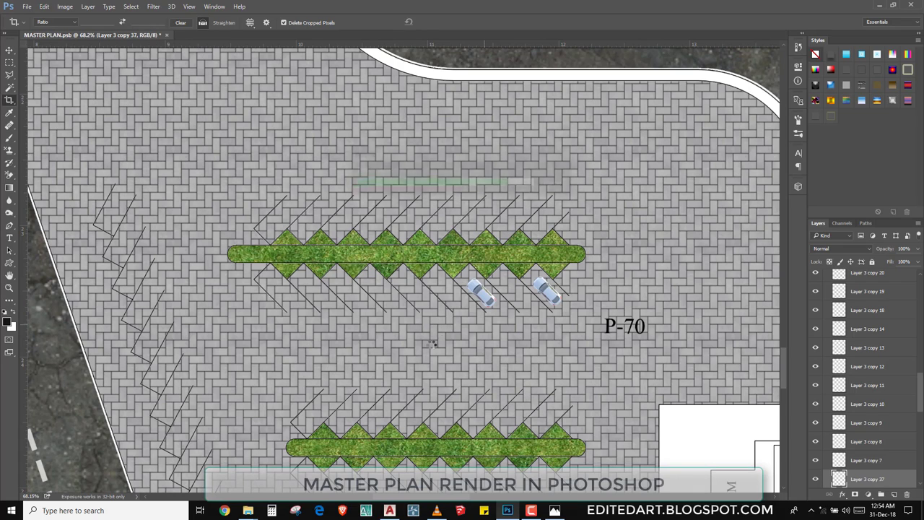
left_click_drag(525, 347, 497, 359)
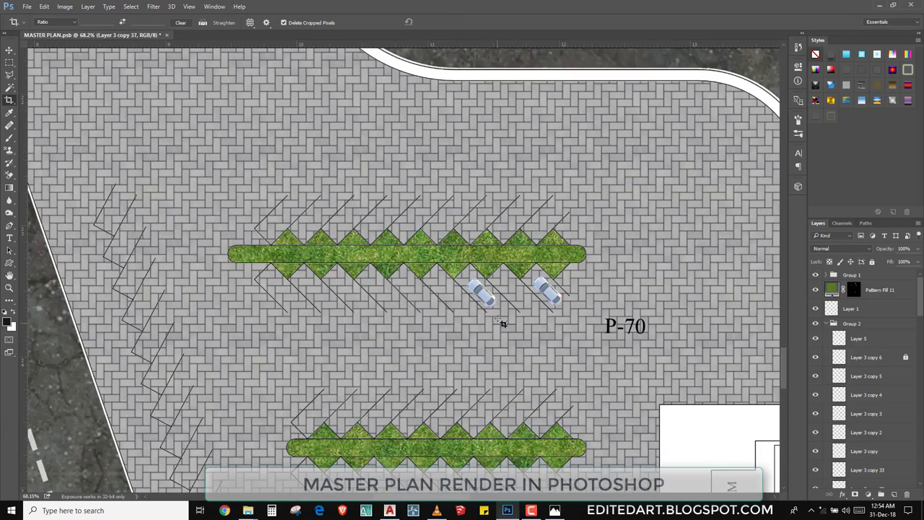
mouse_move(497, 343)
left_mouse_down()
mouse_move(427, 365)
mouse_move(443, 372)
mouse_move(466, 474)
mouse_move(409, 459)
left_mouse_up()
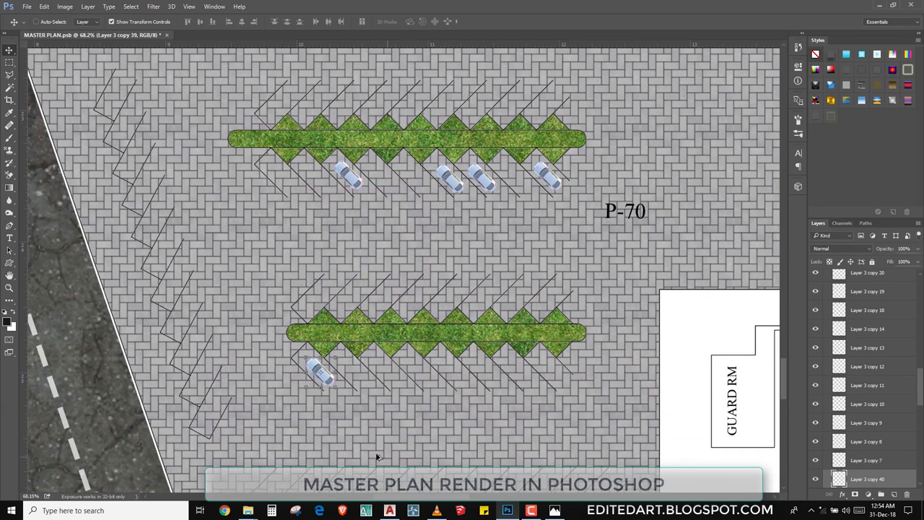
mouse_move(331, 445)
left_mouse_down()
mouse_move(552, 444)
mouse_move(449, 455)
mouse_move(494, 354)
left_mouse_up()
key("ctrl+t")
left_click_drag(451, 326, 368, 249)
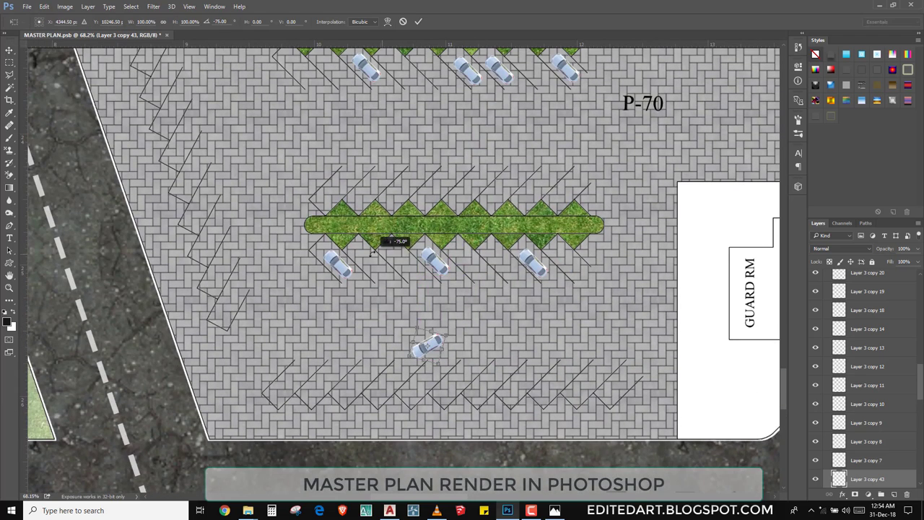
key("Return")
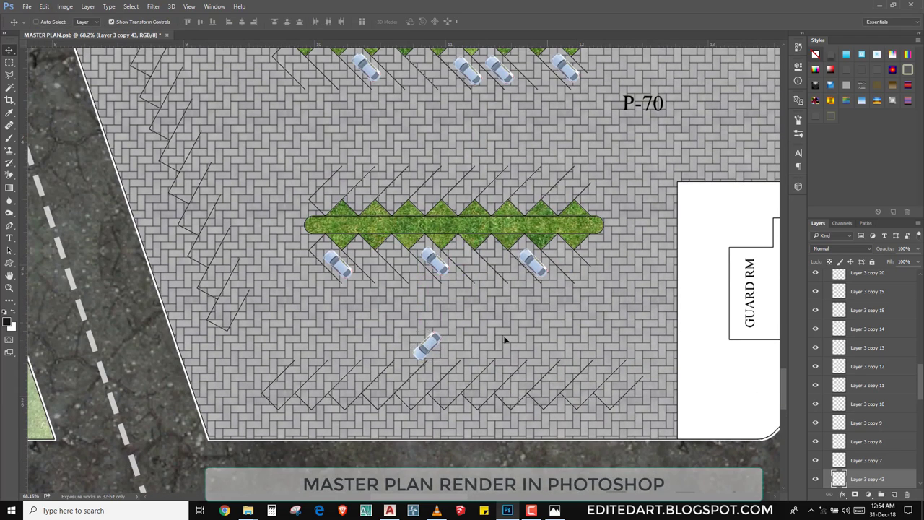
mouse_move(504, 340)
left_mouse_down()
mouse_move(427, 371)
mouse_move(496, 373)
mouse_move(434, 381)
mouse_move(625, 393)
left_mouse_up()
- Line up car copies with the bottom cars and tilt them into the angled left bays
key("ctrl+t")
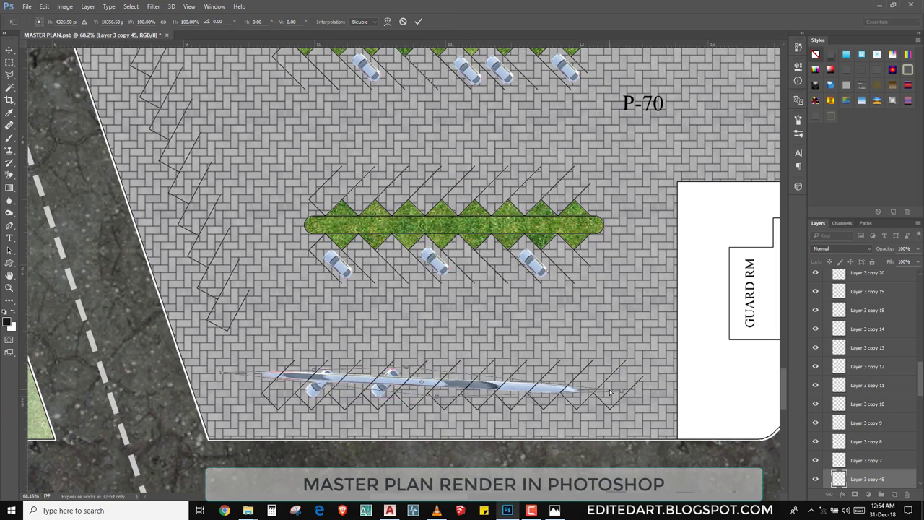
key("ctrl+z")
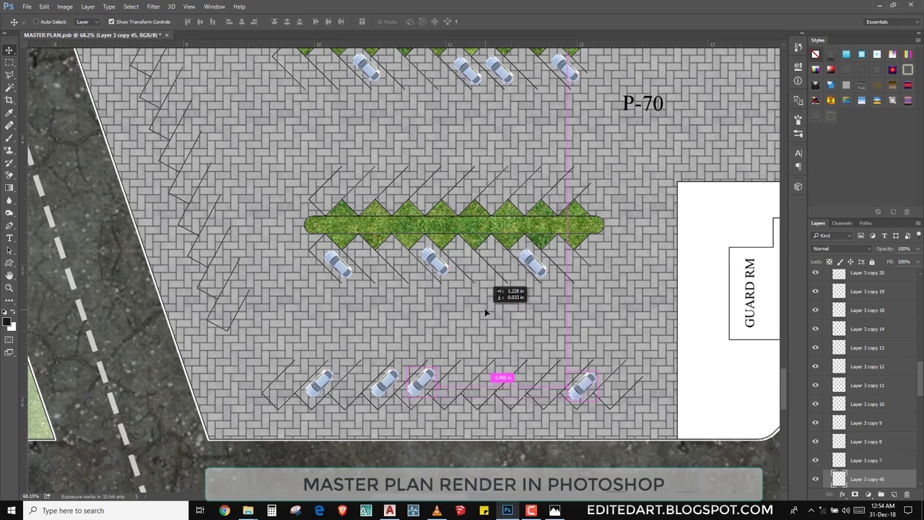
left_click_drag(486, 312, 246, 229)
scroll(167, 262, "up", 3)
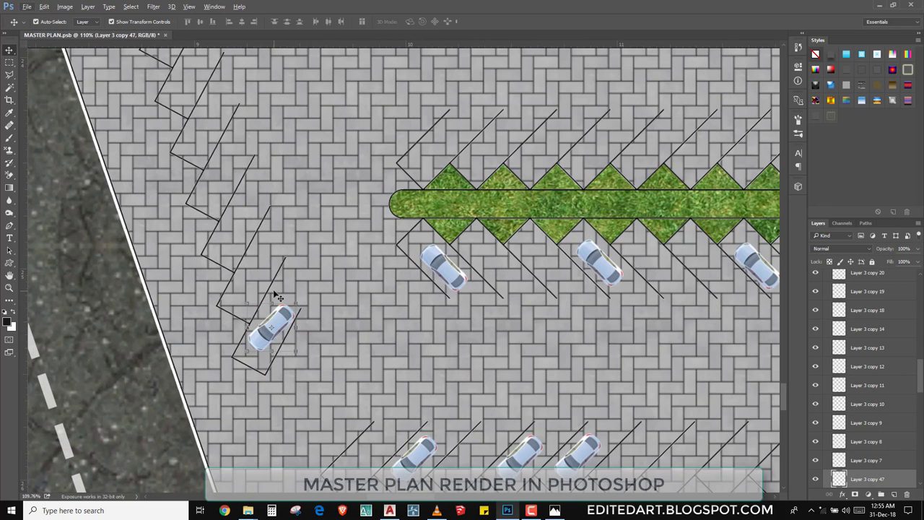
left_click_drag(299, 297, 298, 289)
key("Return")
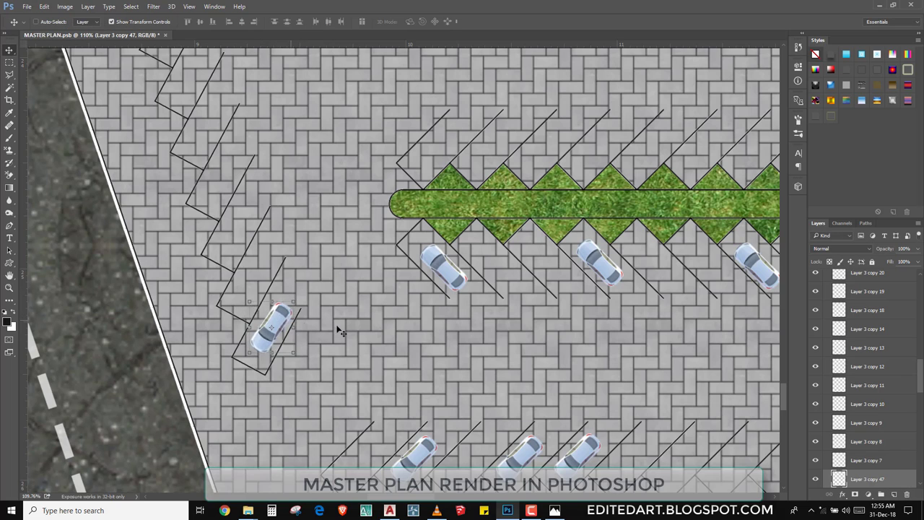
left_click_drag(337, 365, 303, 264)
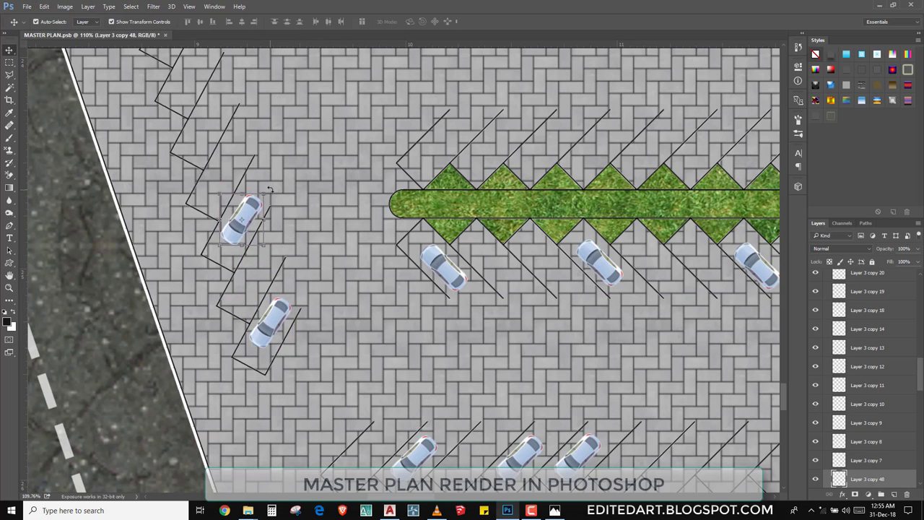
left_click_drag(270, 190, 272, 182)
key("Return")
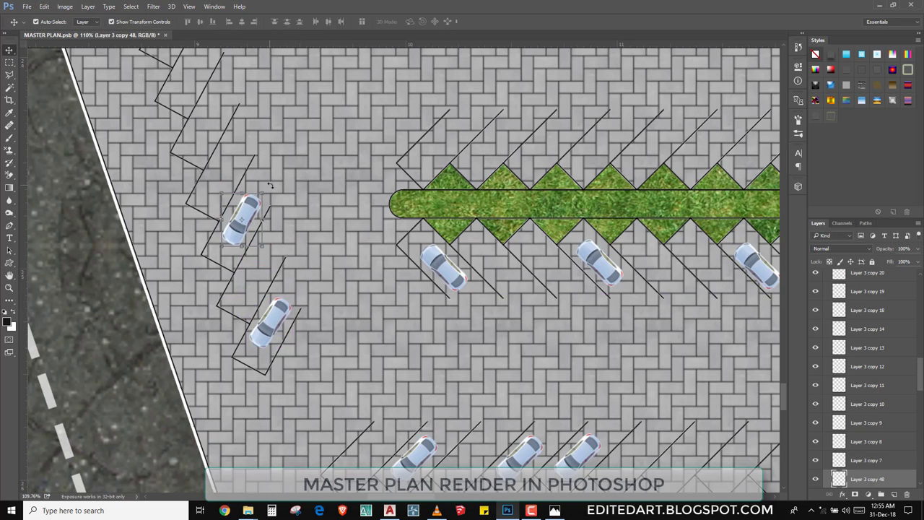
- Copy more cars into the remaining left-side, upper and lower bays, then zoom out
scroll(306, 248, "down", 5)
scroll(301, 200, "up", 3)
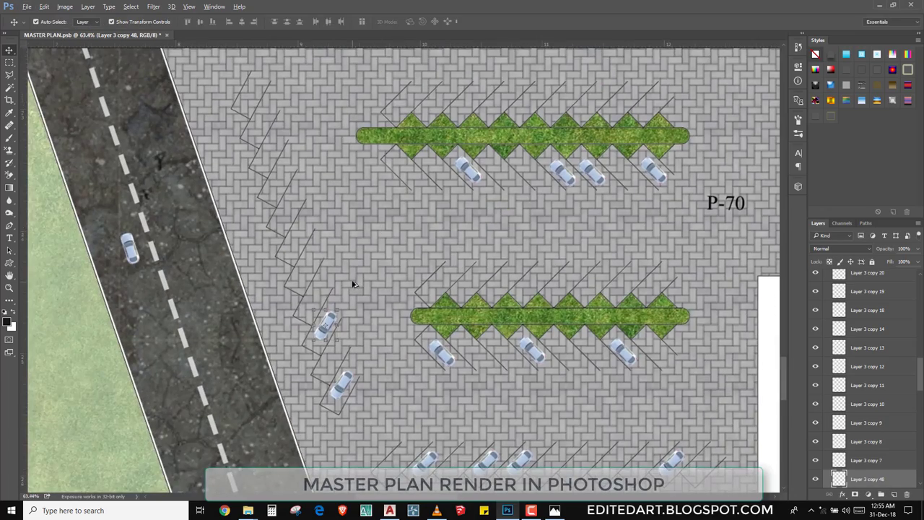
scroll(353, 284, "up", 2)
mouse_move(399, 294)
left_mouse_down()
mouse_move(366, 247)
mouse_move(409, 367)
mouse_move(385, 268)
left_mouse_up()
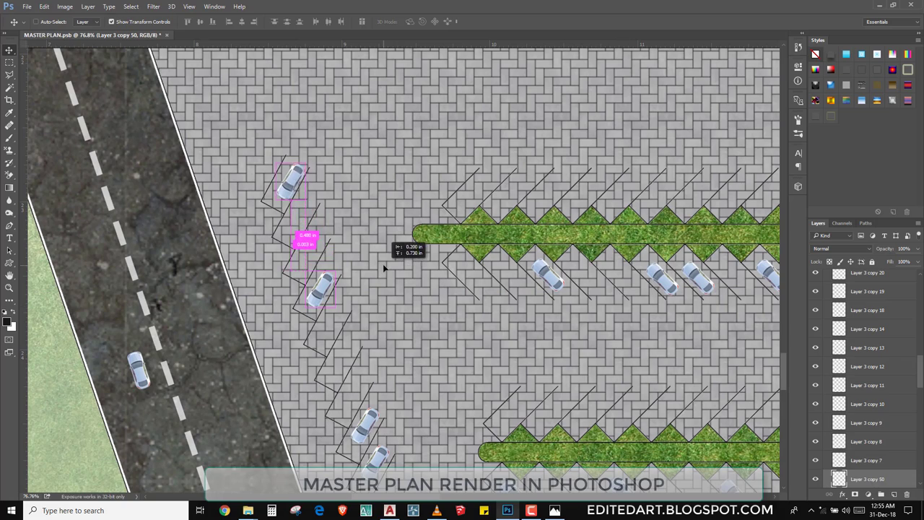
mouse_move(546, 278)
left_mouse_down()
mouse_move(481, 179)
mouse_move(498, 162)
left_mouse_up()
scroll(481, 179, "up", 3)
key("Return")
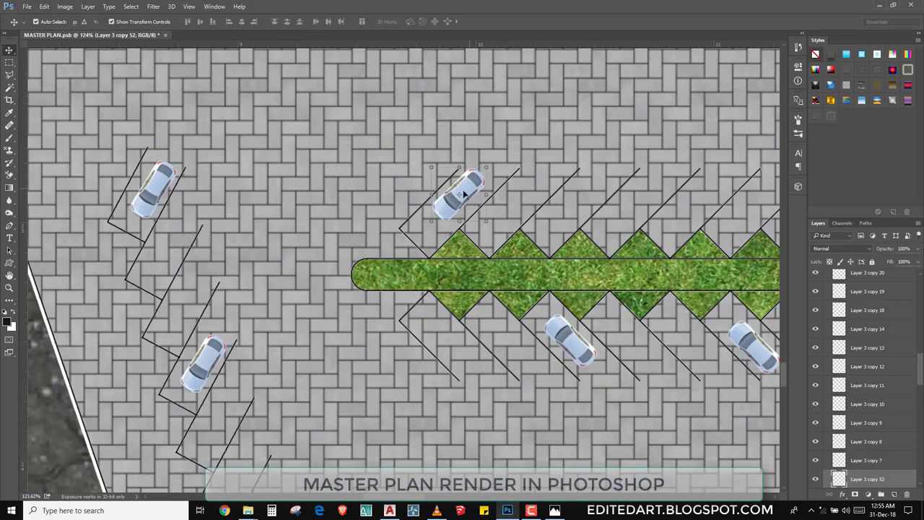
scroll(248, 243, "down", 3)
left_click_drag(218, 293, 255, 296)
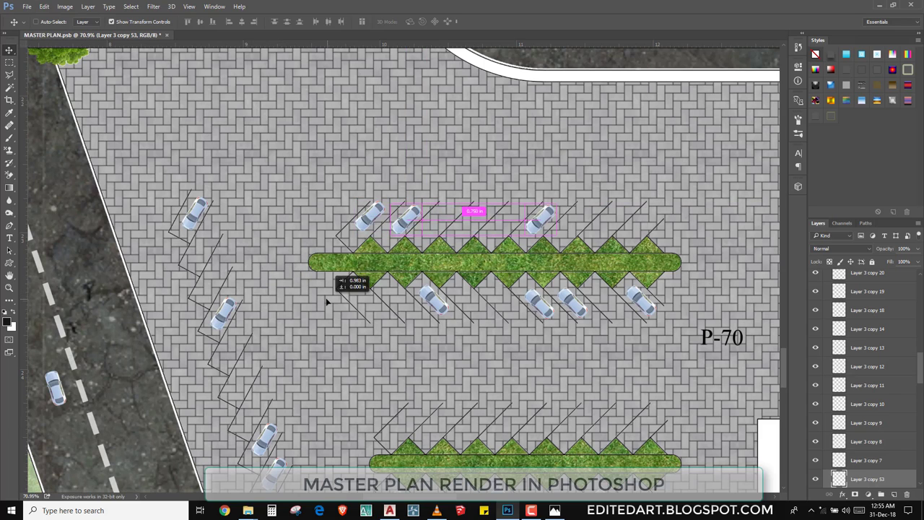
left_click_drag(364, 314, 354, 315)
mouse_move(408, 351)
left_mouse_down()
mouse_move(468, 307)
mouse_move(433, 302)
mouse_move(447, 290)
mouse_move(408, 100)
left_mouse_up()
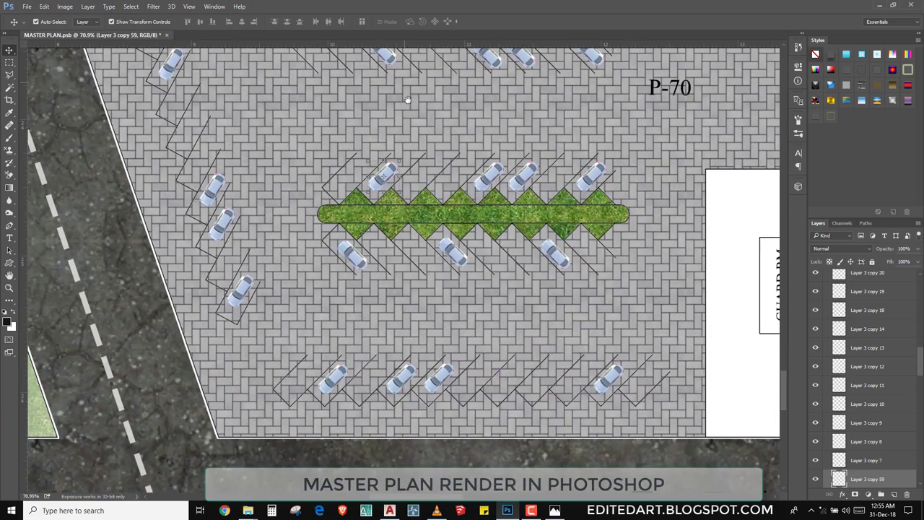
scroll(438, 239, "down", 3)
scroll(438, 239, "down", 1)
- Rotate the lone car a quarter turn to lie sideways
scroll(438, 240, "down", 1)
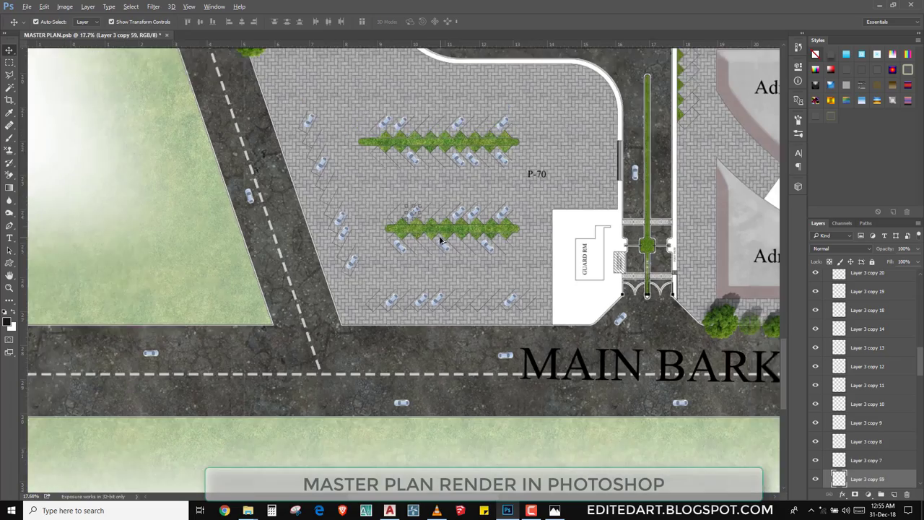
scroll(426, 231, "down", 1)
left_click_drag(425, 230, 405, 288)
scroll(475, 313, "up", 3)
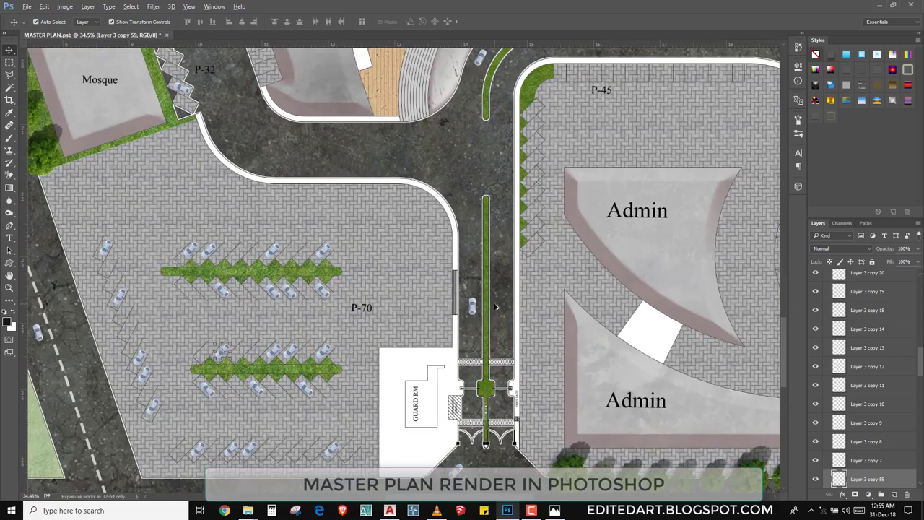
scroll(433, 311, "up", 3)
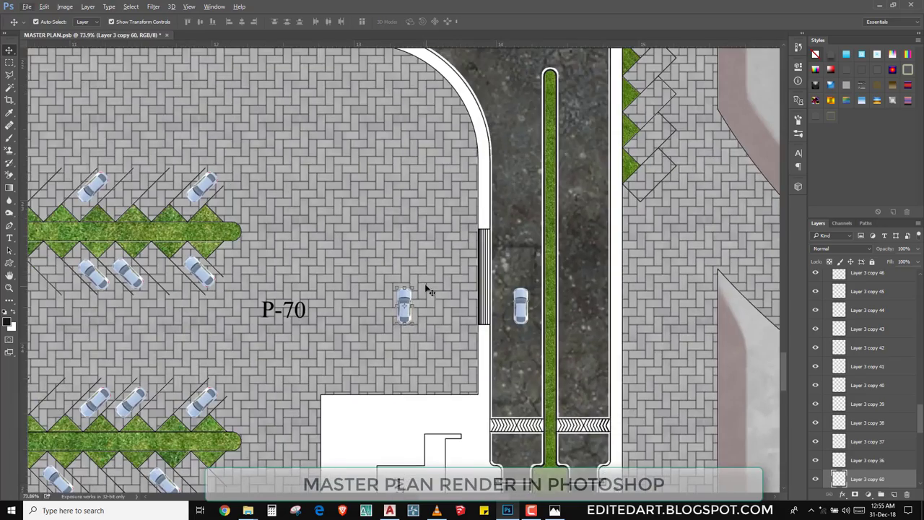
key("ctrl+t")
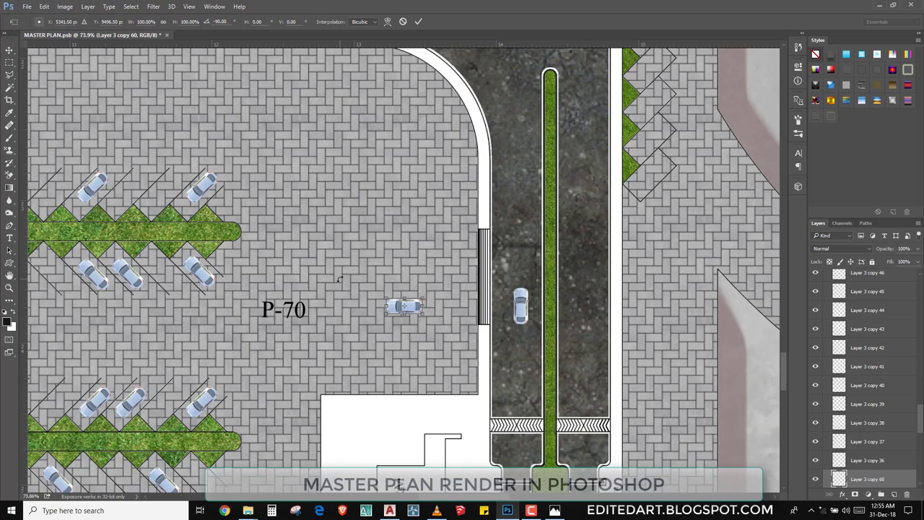
key("Return")
- Fill the white ground around the guard room with a diagonal hatch pattern
scroll(340, 280, "down", 3)
scroll(340, 280, "down", 3)
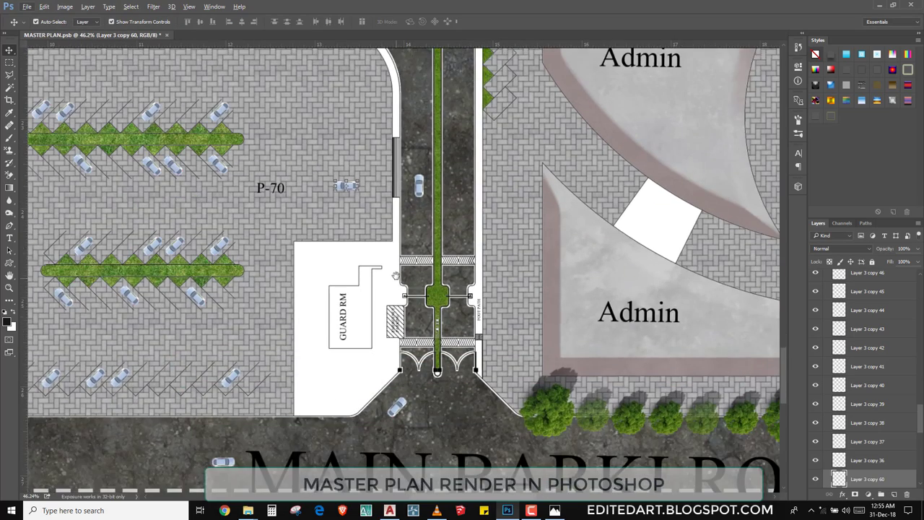
scroll(383, 320, "up", 2)
left_click(11, 89)
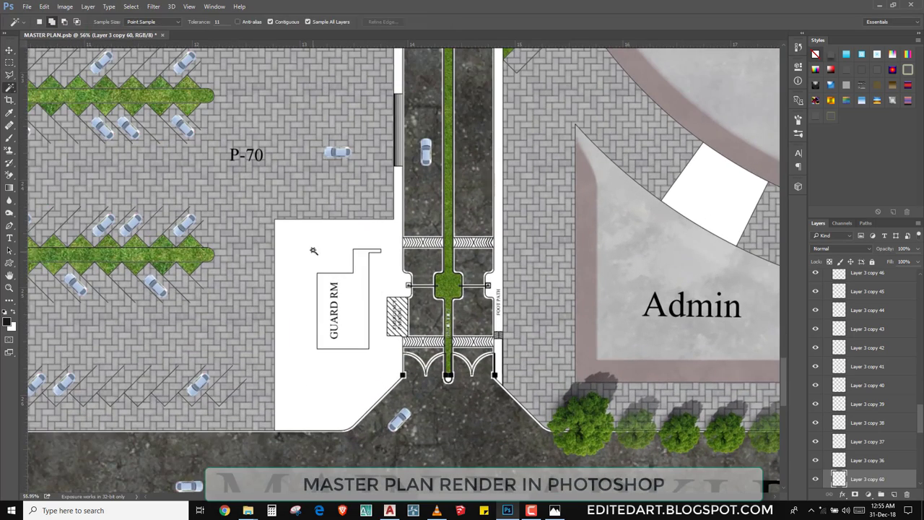
left_click(372, 401)
left_click(894, 494)
left_click(854, 309)
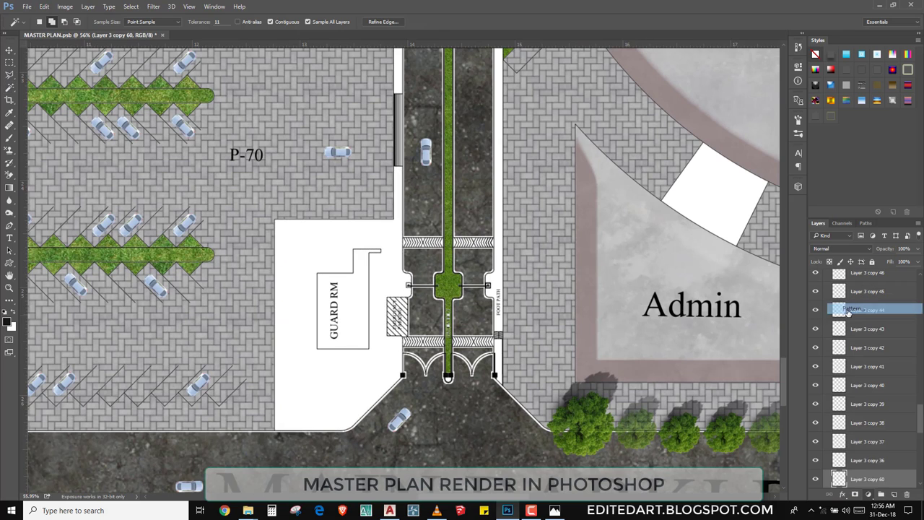
left_click(533, 188)
left_click(516, 211)
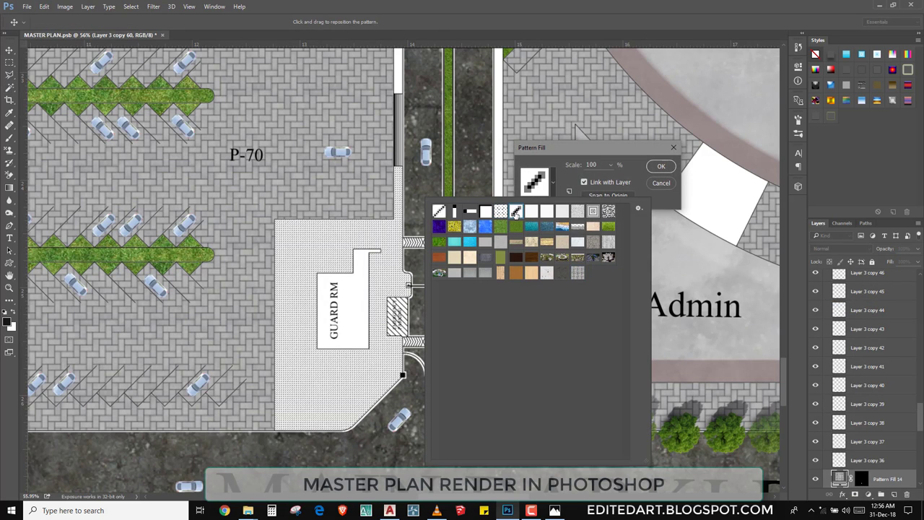
left_click(598, 165)
type("50")
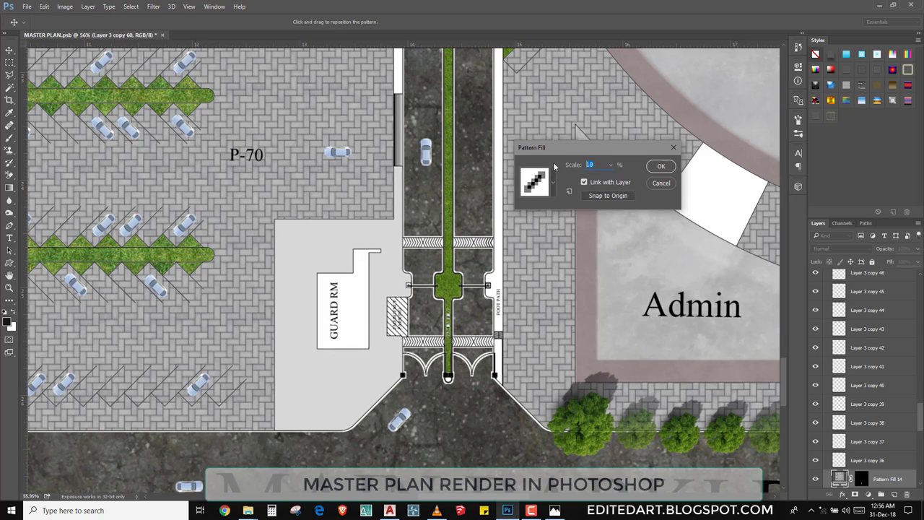
type("00")
left_click(550, 183)
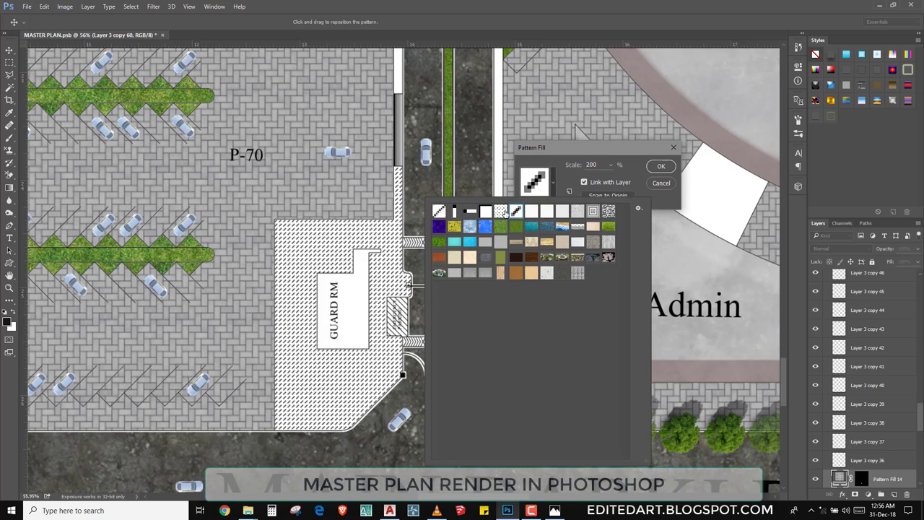
left_click(440, 211)
left_click(649, 167)
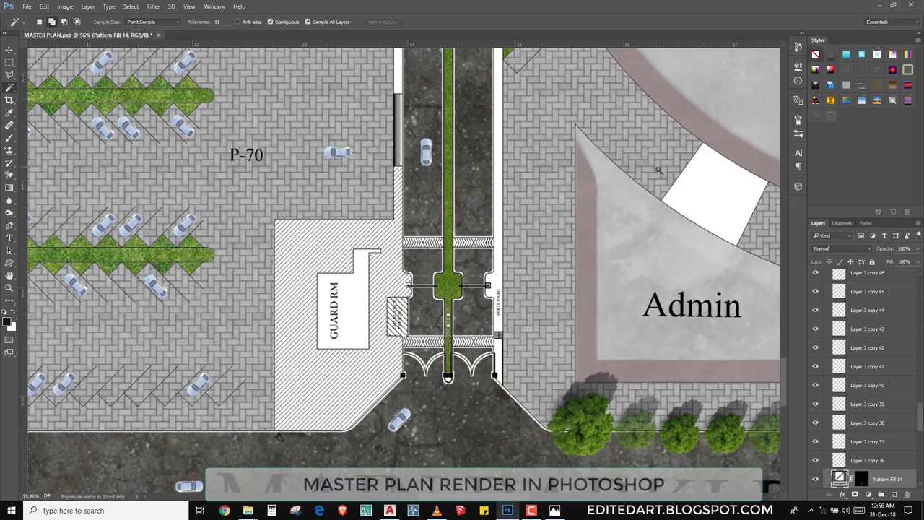
- Set the hatch fill layer's opacity to 80%
scroll(506, 296, "down", 2)
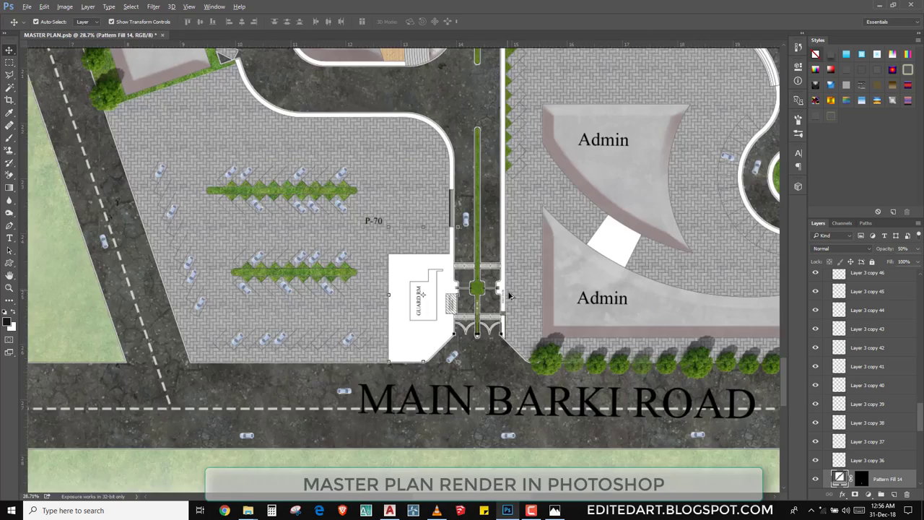
scroll(502, 297, "down", 1)
scroll(497, 297, "down", 1)
scroll(494, 299, "down", 1)
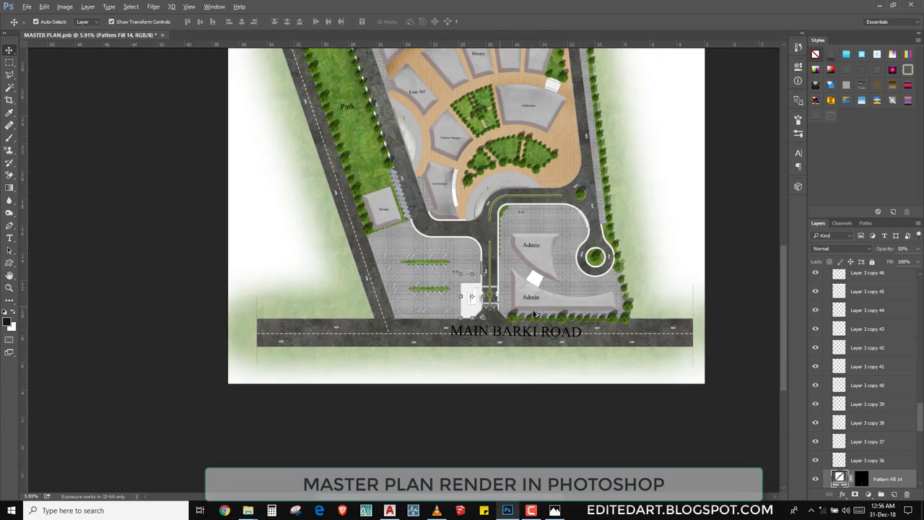
scroll(535, 314, "down", 1)
scroll(408, 452, "up", 3)
scroll(408, 452, "up", 2)
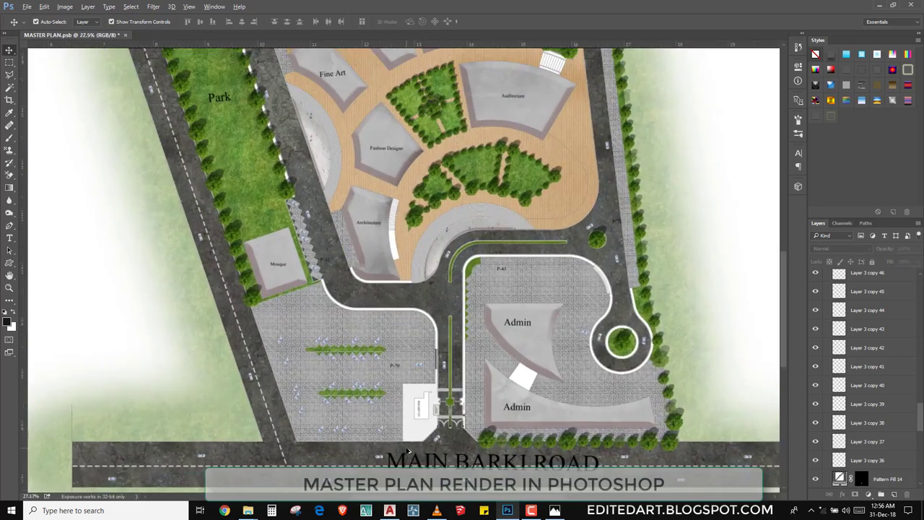
scroll(419, 441, "up", 3)
scroll(448, 428, "up", 1)
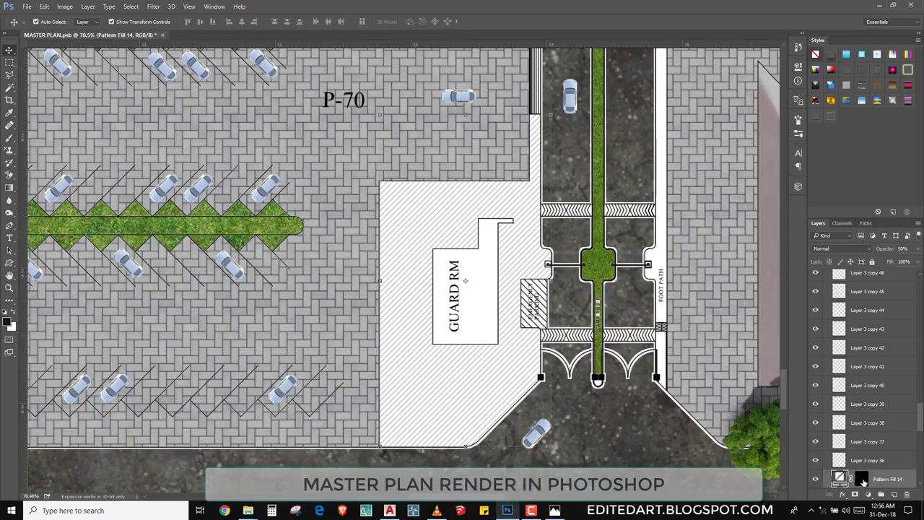
key("8")
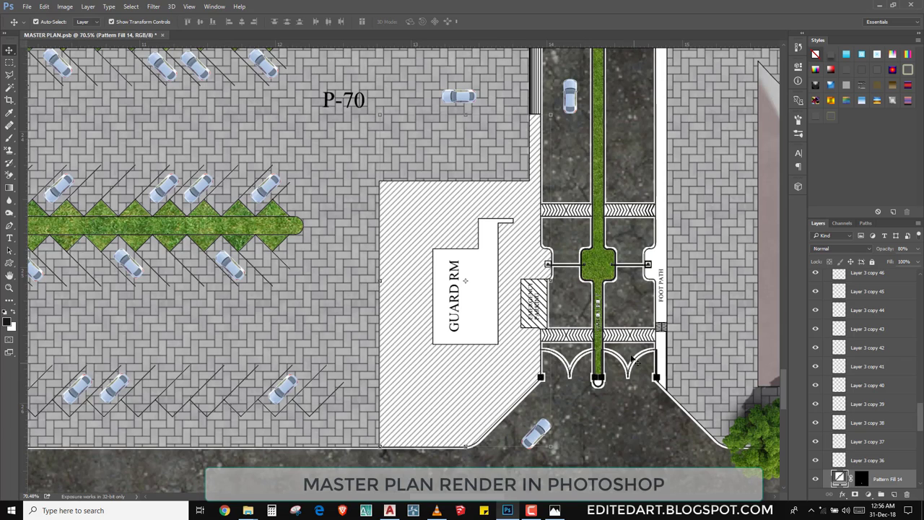
- Fill the white square between the Admin blocks with a grey stone texture pattern
scroll(634, 357, "up", 2)
scroll(634, 358, "right", 3)
scroll(653, 286, "right", 3)
scroll(723, 292, "right", 2)
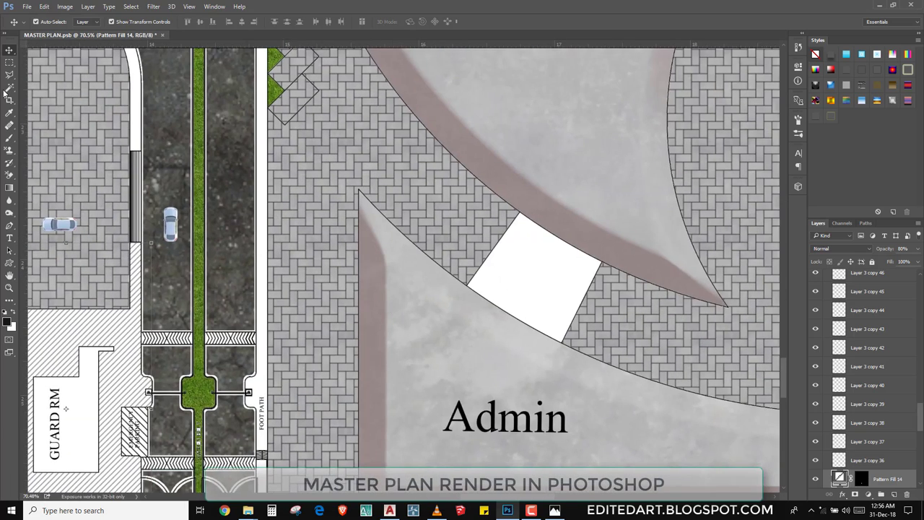
left_click(7, 88)
left_click(869, 495)
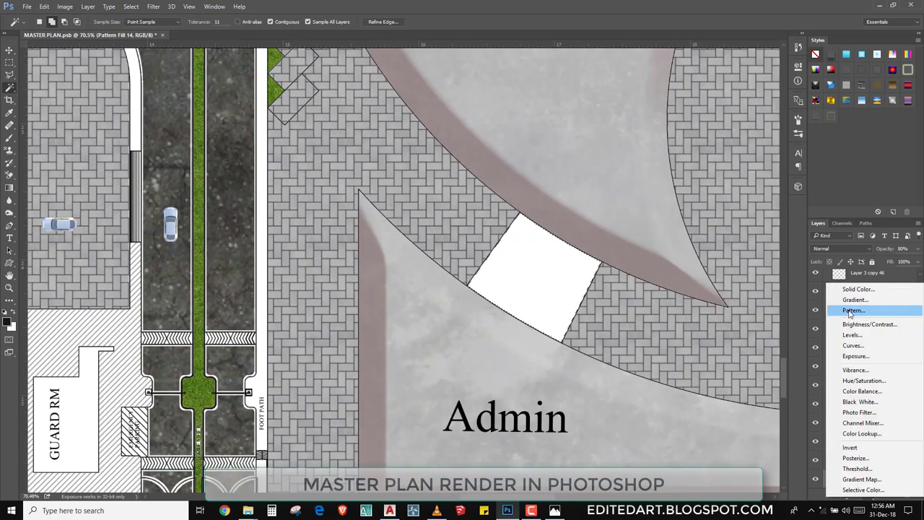
left_click(850, 313)
left_click(540, 193)
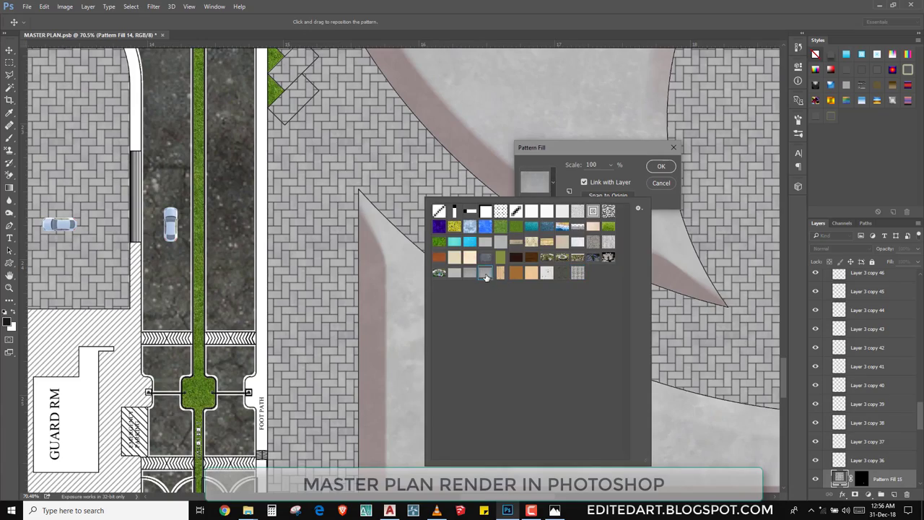
double_click(487, 276)
left_click(661, 166)
scroll(403, 192, "down", 2)
scroll(570, 179, "down", 2)
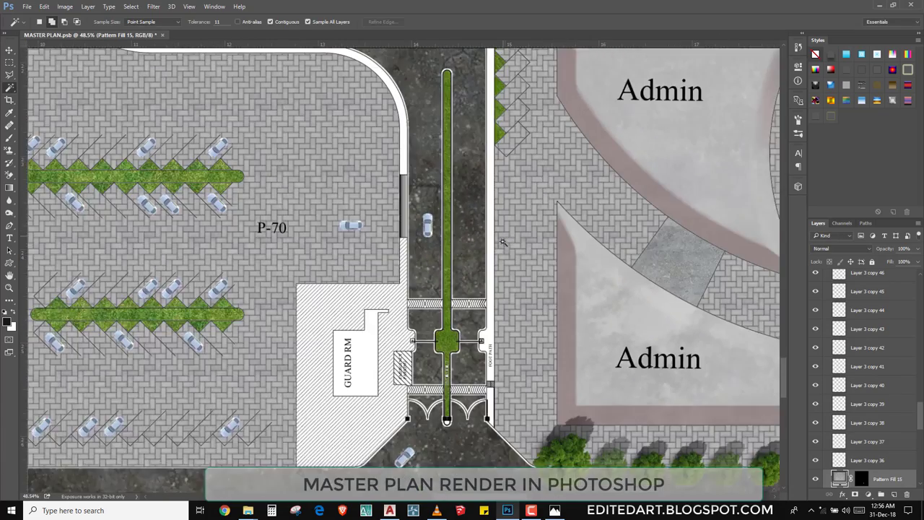
scroll(502, 253, "down", 1)
scroll(502, 260, "down", 1)
scroll(498, 274, "down", 1)
- Copy trees along the P-70 lot's bottom edge, undoing the small leftmost one
key("v")
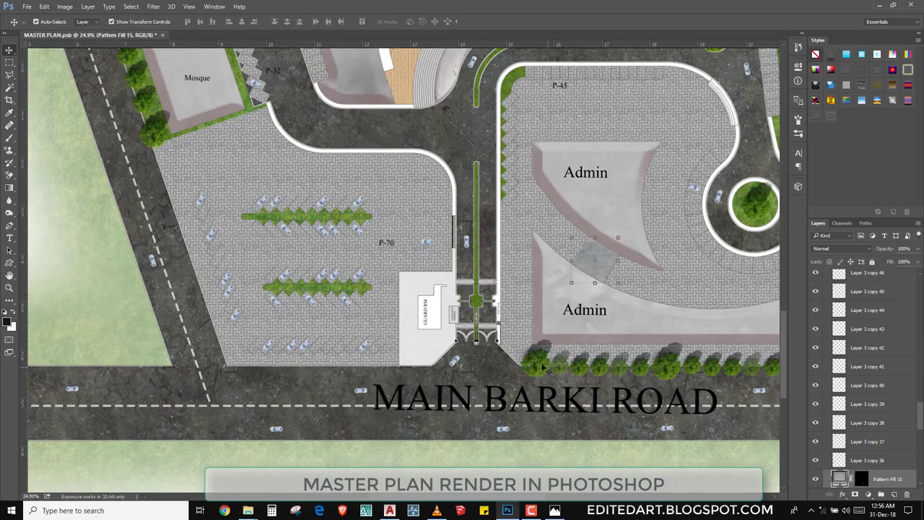
left_click_drag(546, 368, 484, 412)
left_click_drag(587, 369, 330, 390)
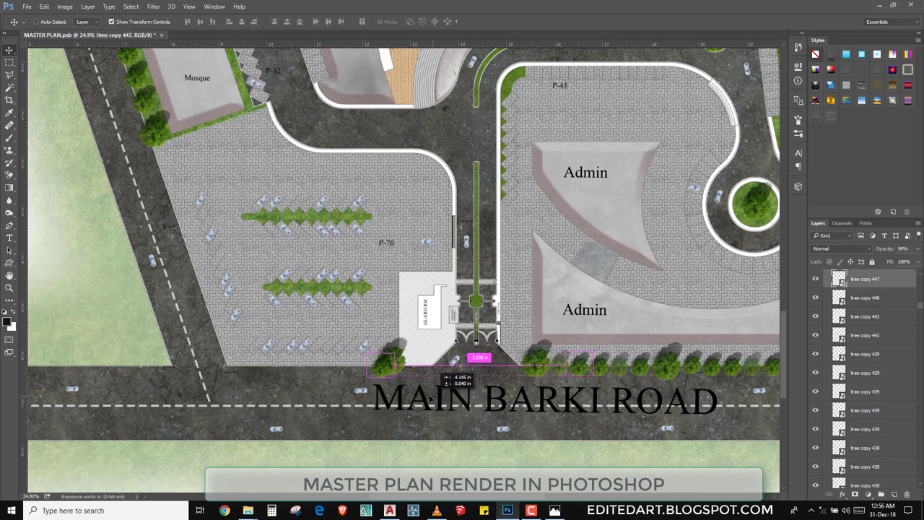
scroll(330, 390, "up", 5)
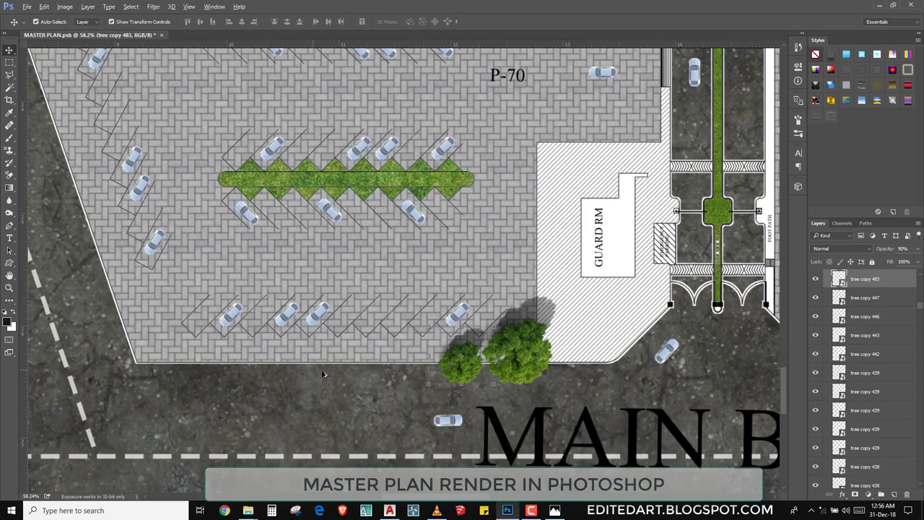
left_click_drag(492, 400, 430, 404)
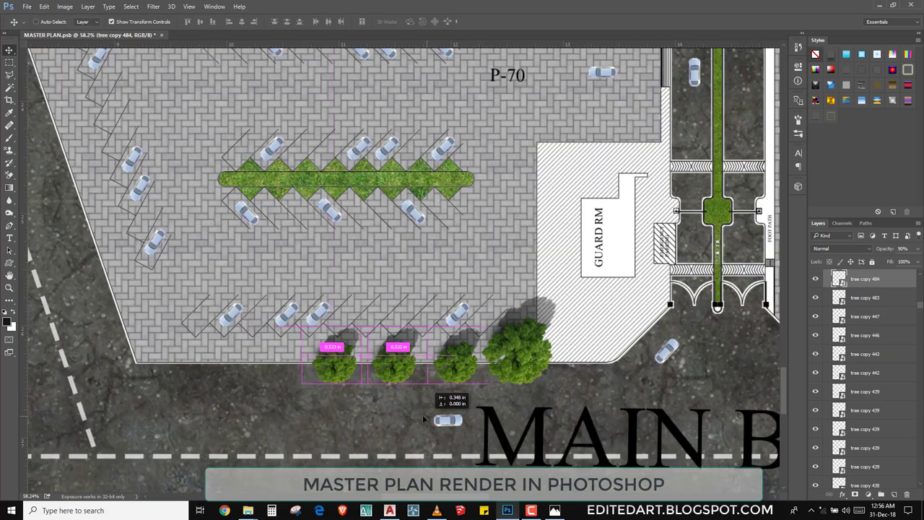
mouse_move(491, 413)
left_mouse_down()
mouse_move(430, 413)
mouse_move(425, 423)
left_mouse_up()
key("ctrl+z")
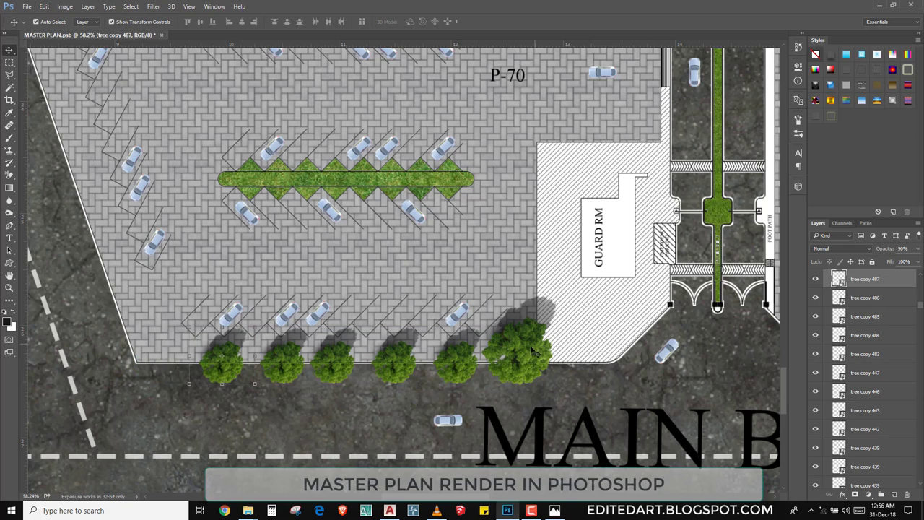
- Place a large tree at the lot's far-left corner and trees at both planter strips' ends
left_click_drag(628, 430, 282, 436)
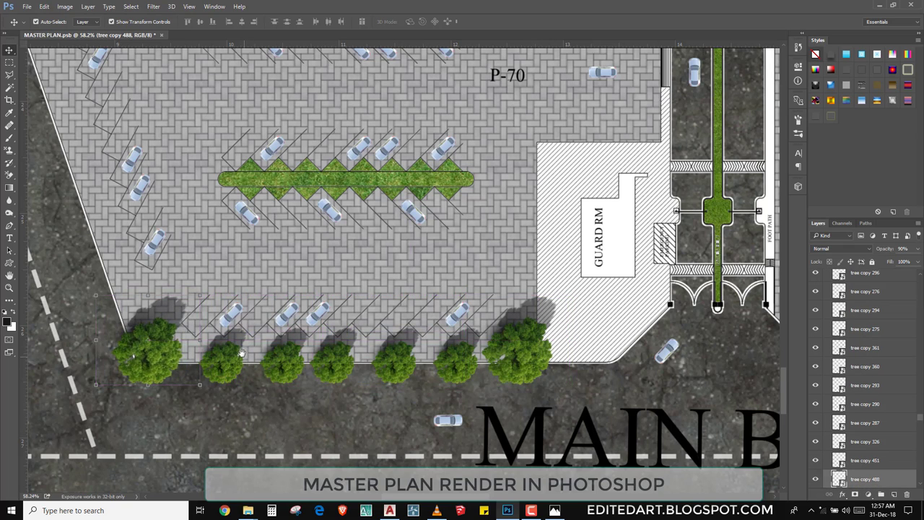
scroll(282, 436, "up", 3)
scroll(283, 437, "left", 5)
mouse_move(410, 473)
left_mouse_down()
mouse_move(442, 320)
mouse_move(405, 307)
left_mouse_up()
left_click_drag(325, 361, 556, 361)
scroll(556, 361, "up", 3)
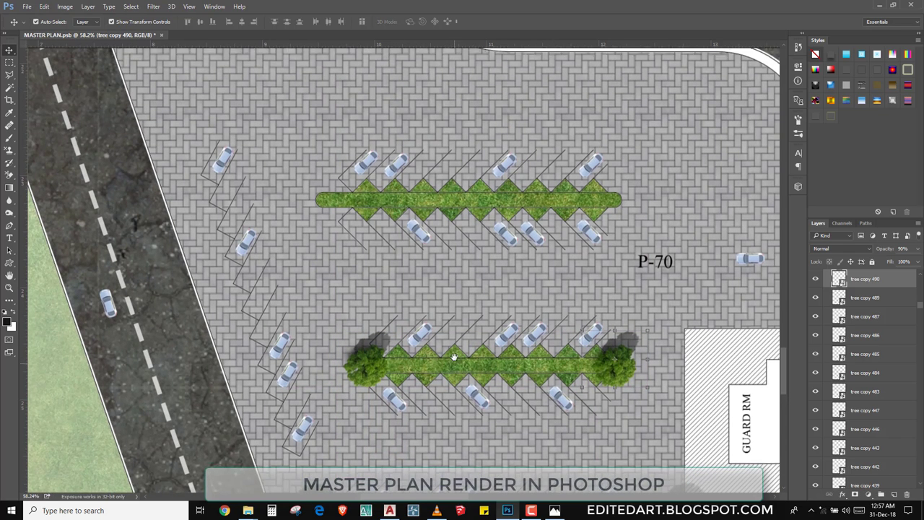
left_click_drag(481, 394, 479, 242)
left_click_drag(587, 274, 300, 224)
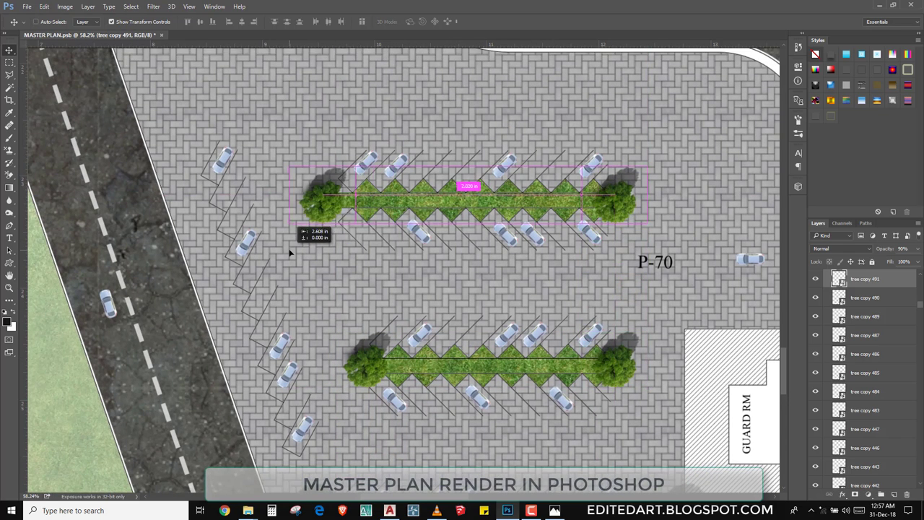
- Place a tree copy at the parking lot's road edge and hide the video player
scroll(357, 174, "down", 5)
scroll(356, 174, "left", 2)
left_click_drag(416, 193, 436, 345)
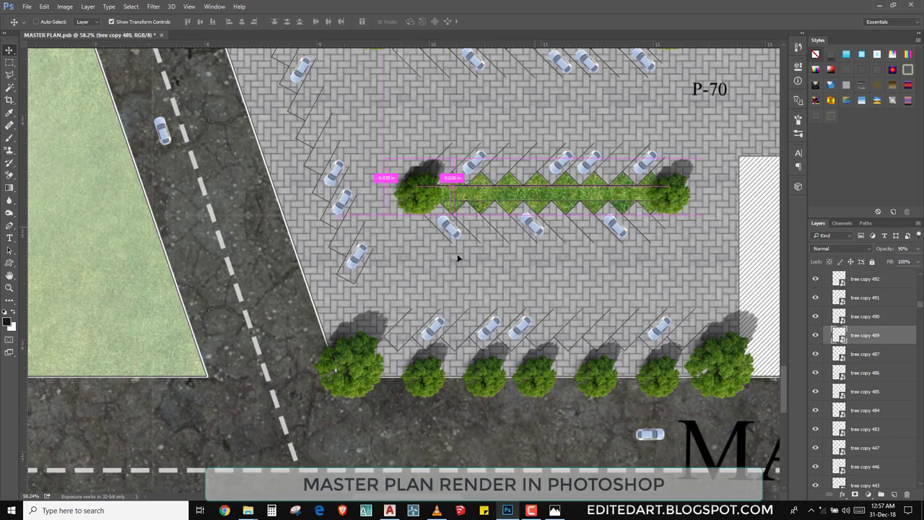
scroll(435, 346, "down", 3)
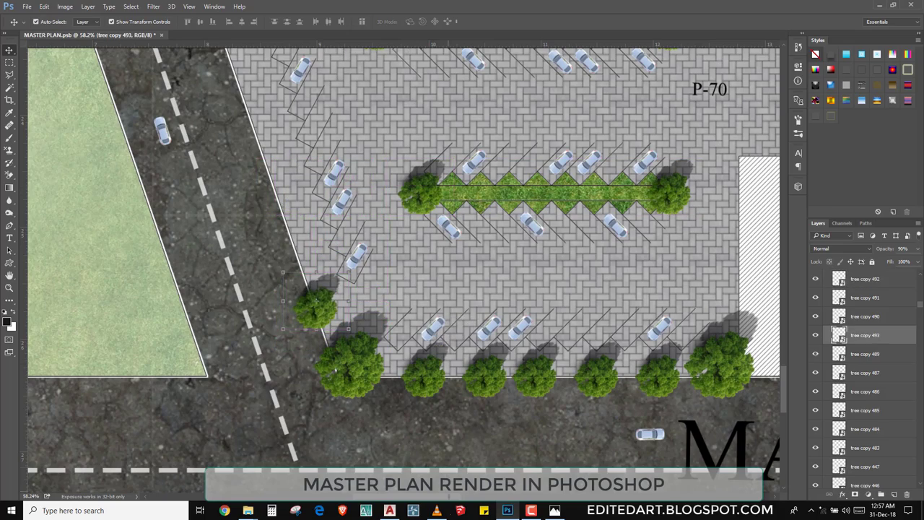
left_click(436, 511)
scroll(465, 303, "down", 2)
left_click(873, 7)
left_click(903, 439)
- Add and position another tree copy further up the road edge
left_click_drag(323, 312, 302, 261)
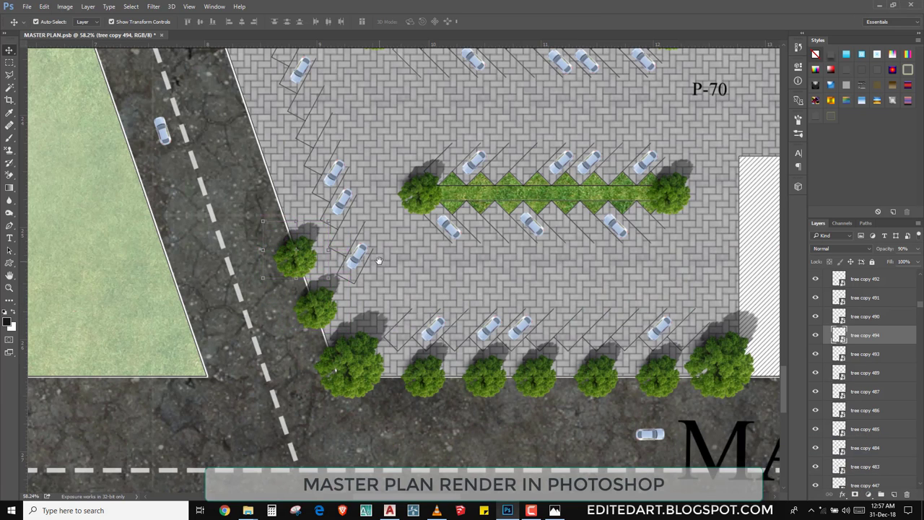
mouse_move(379, 260)
left_mouse_down()
mouse_move(434, 368)
mouse_move(476, 354)
left_mouse_up()
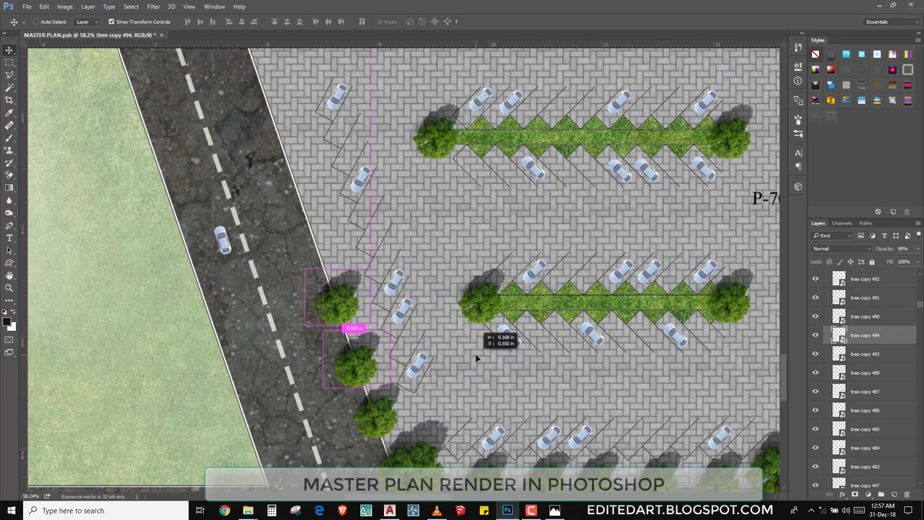
left_click(436, 511)
scroll(444, 334, "down", 2)
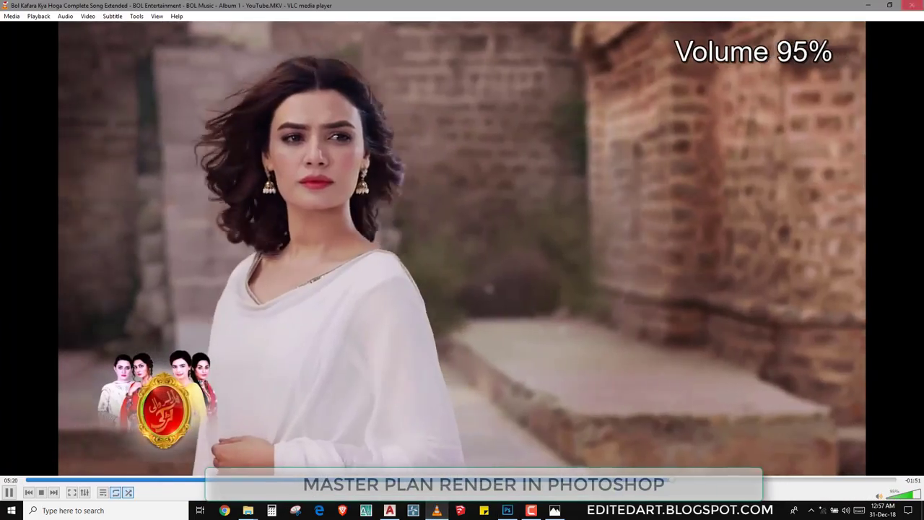
key("alt+Tab")
mouse_move(448, 351)
left_mouse_down()
mouse_move(437, 331)
mouse_move(444, 327)
left_mouse_up()
- Alt-drag three more tree copies up the road edge toward the building, reaching tree copy 500
left_click_drag(501, 383, 470, 329)
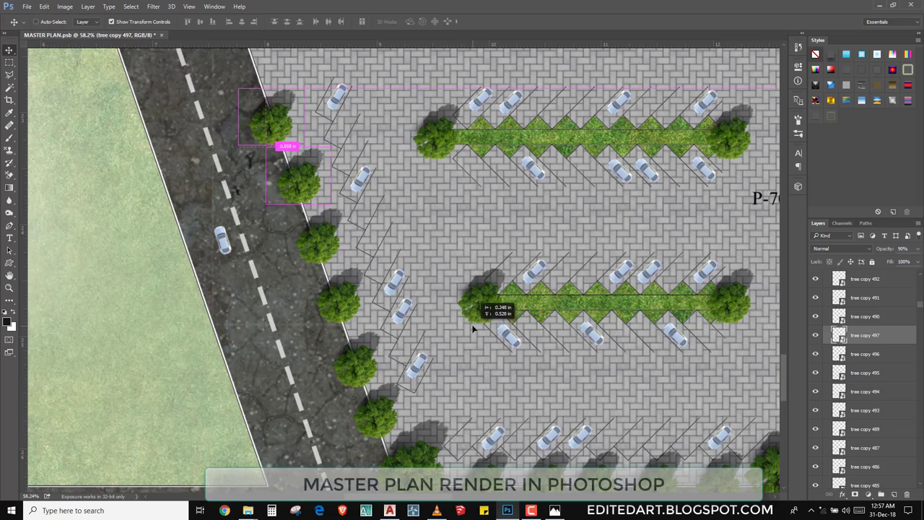
mouse_move(404, 219)
left_mouse_down()
mouse_move(471, 371)
mouse_move(488, 442)
left_mouse_up()
mouse_move(499, 409)
left_mouse_down()
mouse_move(478, 353)
mouse_move(417, 313)
left_mouse_up()
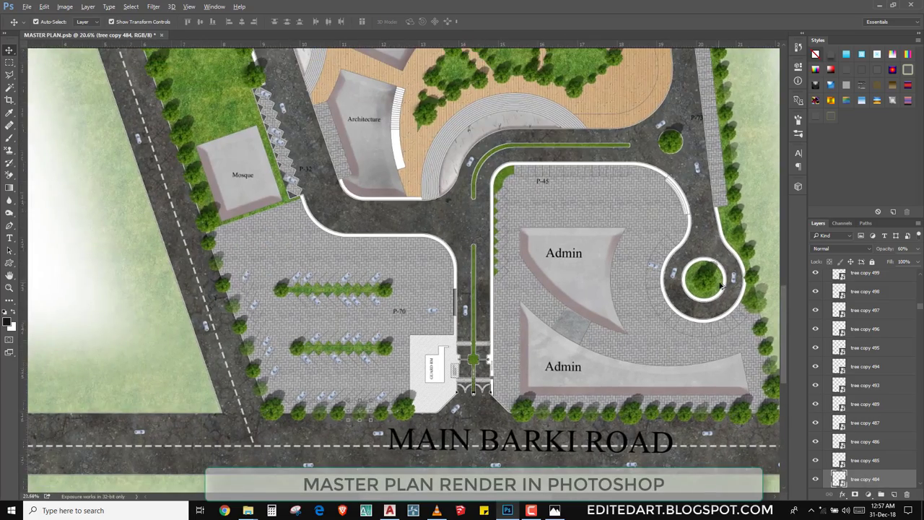
scroll(721, 286, "up", 5)
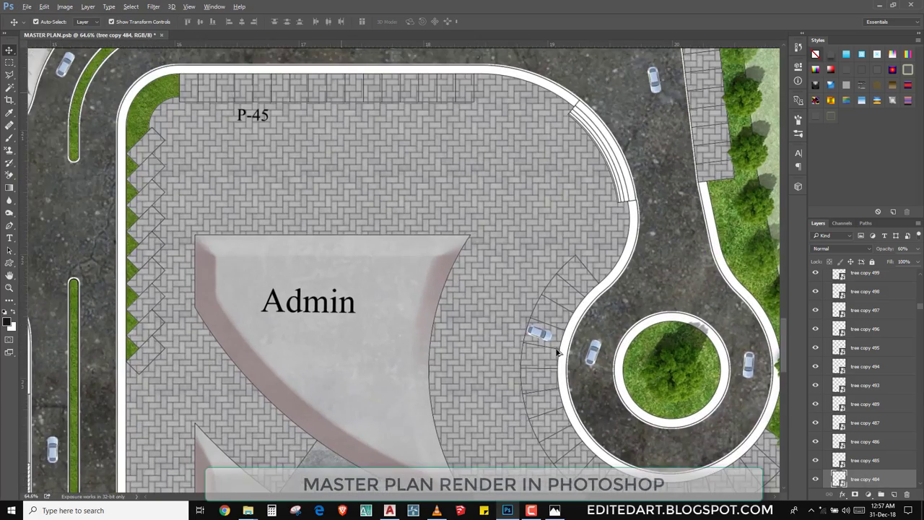
- Select the car's layer, copy it into the next roundabout bay and rotate it to fit
scroll(557, 353, "up", 1)
scroll(549, 335, "up", 1)
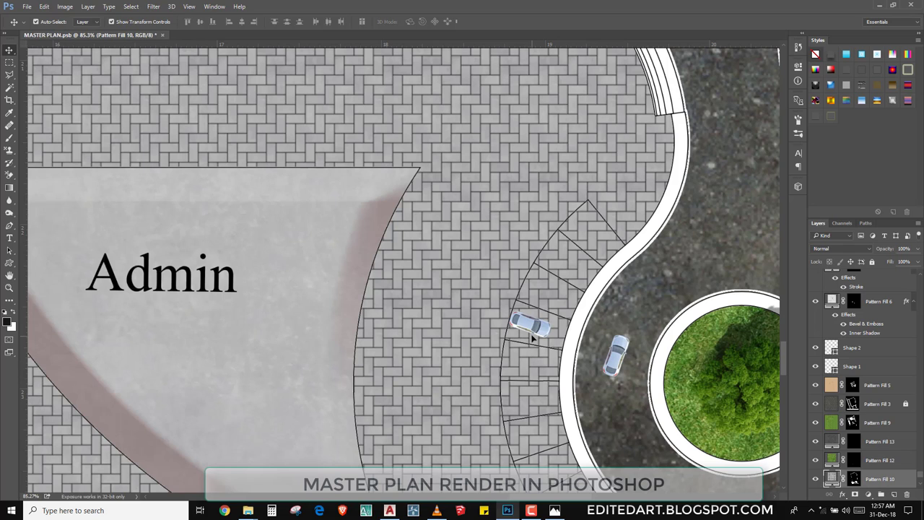
right_click(534, 327)
left_click(557, 333)
left_click_drag(607, 356, 607, 336)
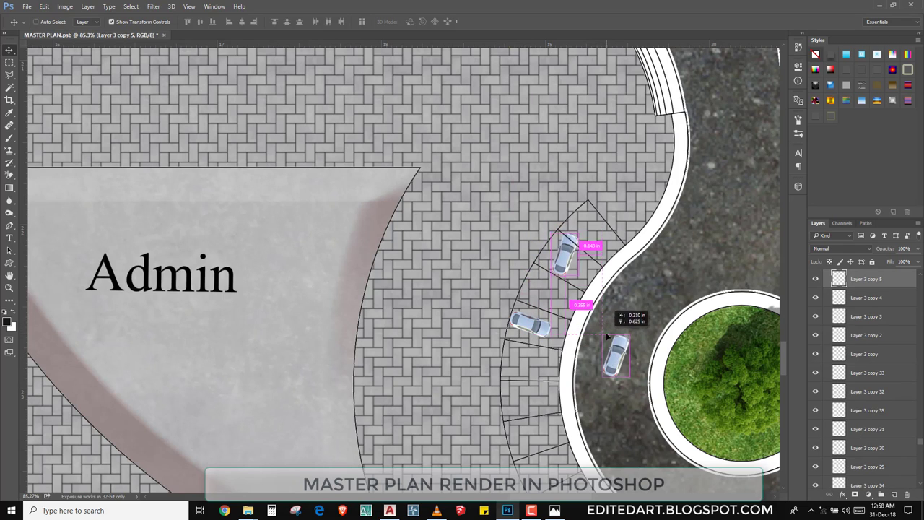
left_click_drag(599, 255, 604, 297)
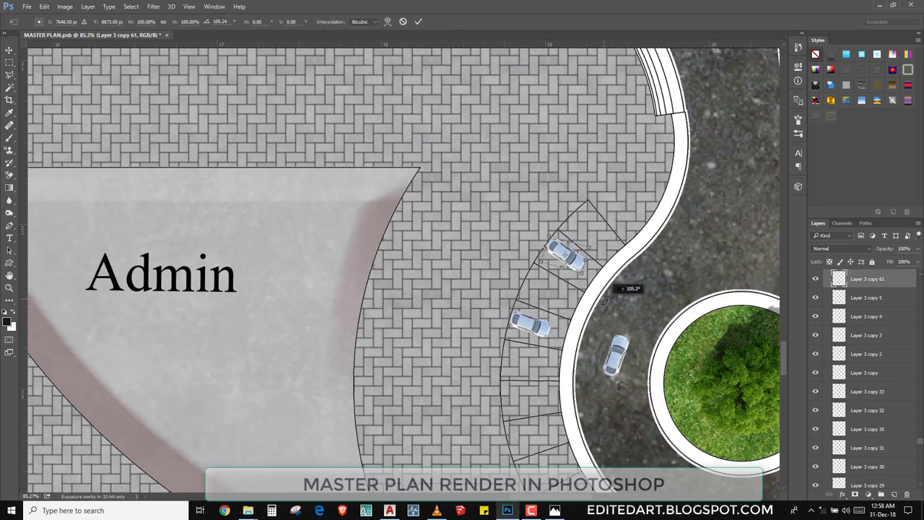
key("Return")
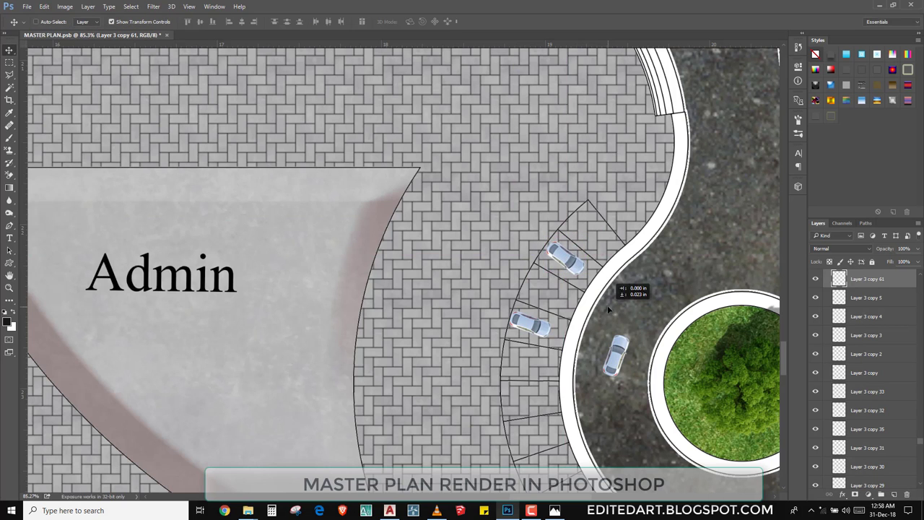
- Copy a rotated car into the lower bay and a duplicate into the second bay
left_click_drag(567, 257, 509, 448)
scroll(444, 287, "up", 3)
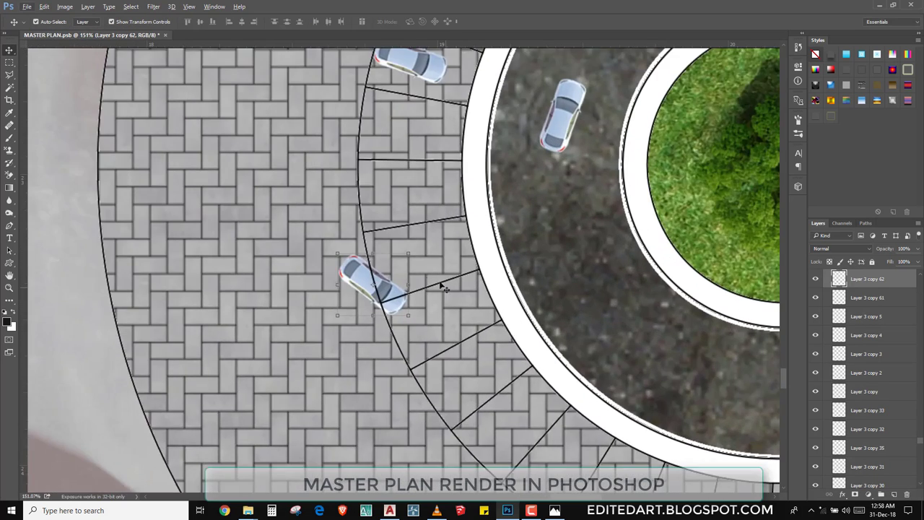
mouse_move(416, 248)
left_mouse_down()
mouse_move(394, 267)
mouse_move(432, 259)
left_mouse_up()
key("Return")
scroll(354, 260, "right", 3)
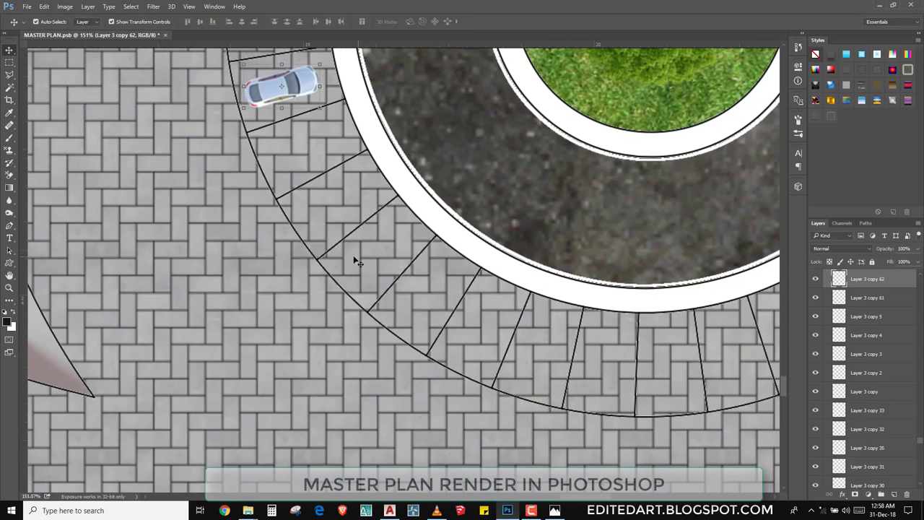
mouse_move(354, 260)
left_mouse_down()
mouse_move(338, 262)
mouse_move(339, 246)
left_mouse_up()
key("ctrl+j")
mouse_move(361, 173)
left_mouse_down()
mouse_move(353, 208)
mouse_move(380, 259)
left_mouse_up()
- Fill the next bays along the arc with cars rotated to match each bay
key("ctrl+j")
left_click_drag(173, 179, 506, 354)
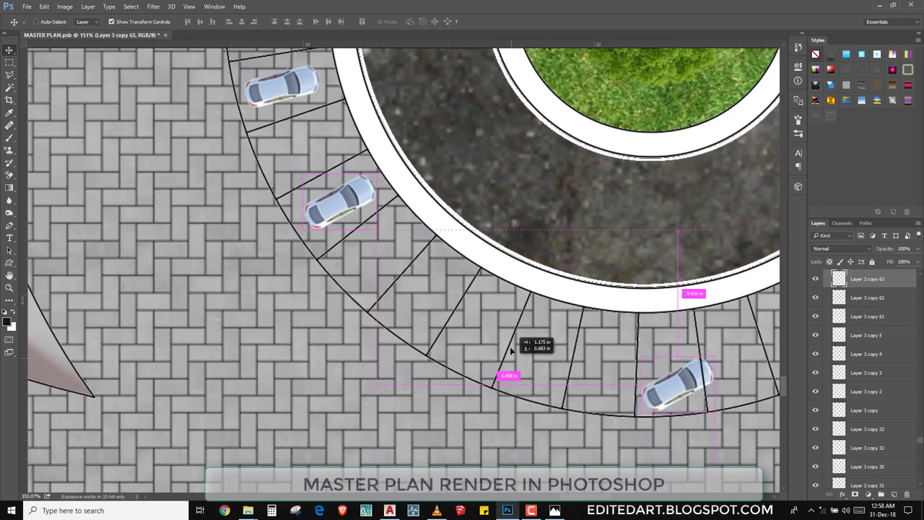
scroll(359, 278, "right", 5)
left_click_drag(335, 278, 312, 342)
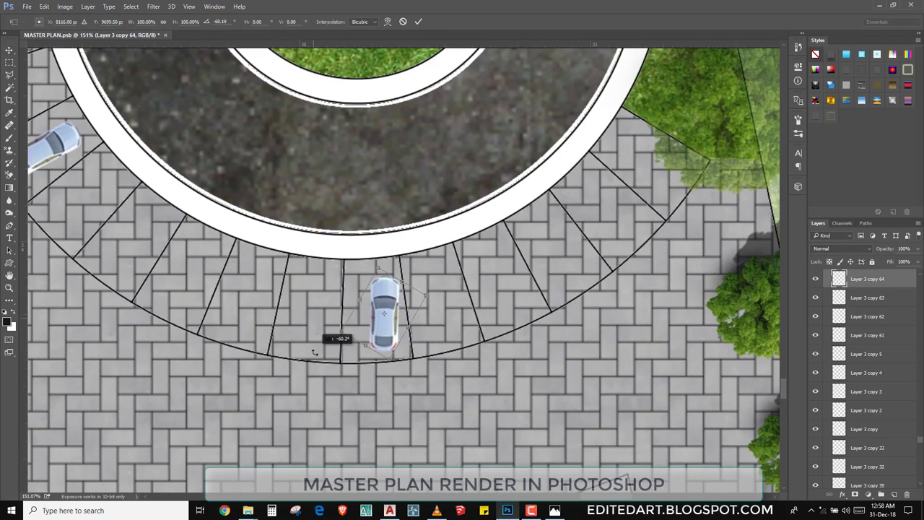
key("Return")
left_click_drag(381, 331, 383, 378)
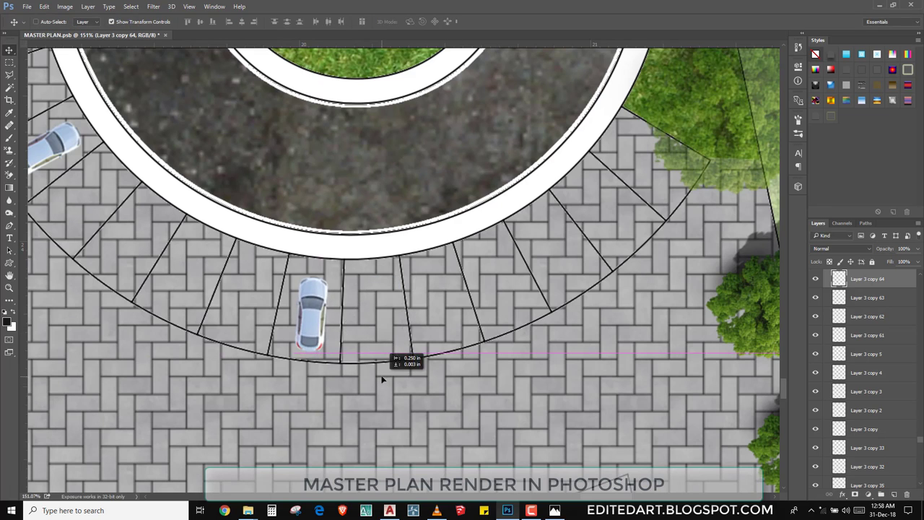
left_click_drag(289, 378, 390, 384)
left_click_drag(465, 352, 499, 330)
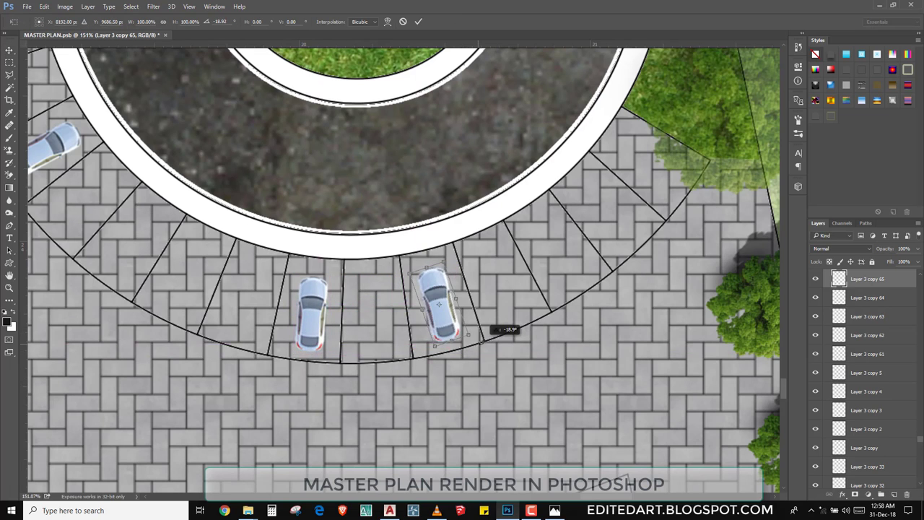
key("Return")
- Place a car copy diagonally on the open paving below the bays
left_click_drag(437, 303, 116, 390)
left_click_drag(249, 386, 500, 299)
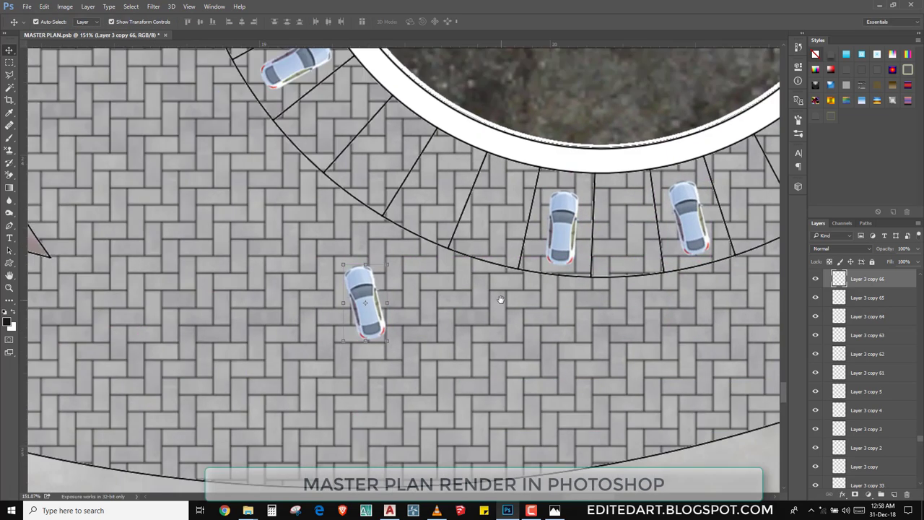
left_click_drag(389, 350, 334, 306)
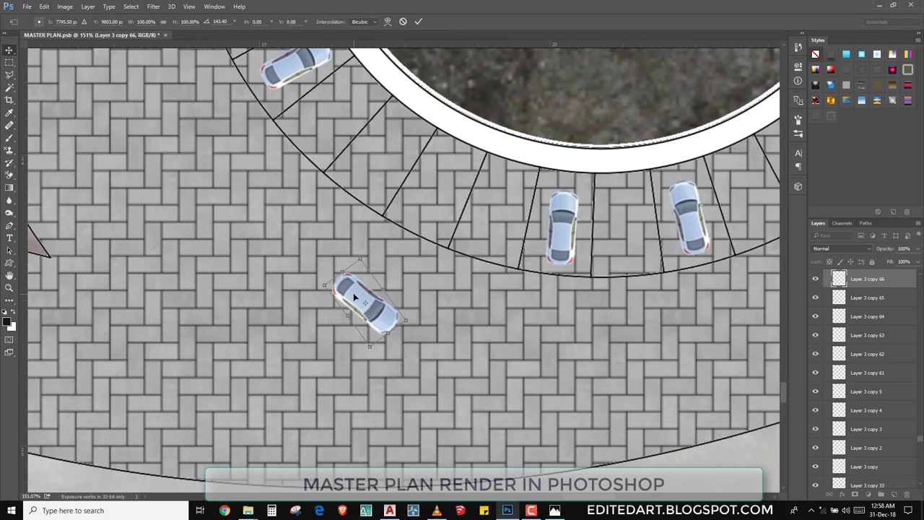
key("Return")
left_click_drag(534, 354, 502, 304)
scroll(351, 407, "down", 3)
scroll(468, 429, "down", 2)
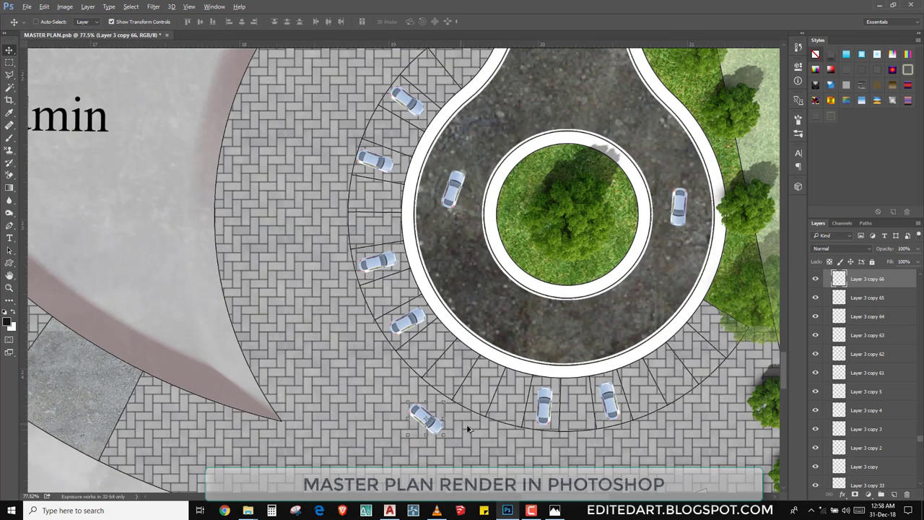
- Add a rotated car on the paving beside the left bays, reaching Layer 3 copy 67
mouse_move(427, 418)
left_mouse_down()
mouse_move(333, 193)
mouse_move(333, 155)
left_mouse_up()
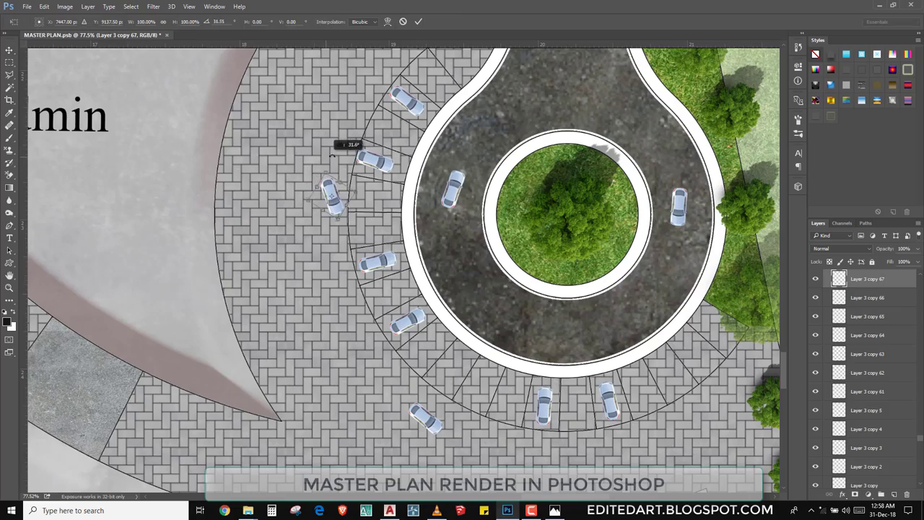
key("Return")
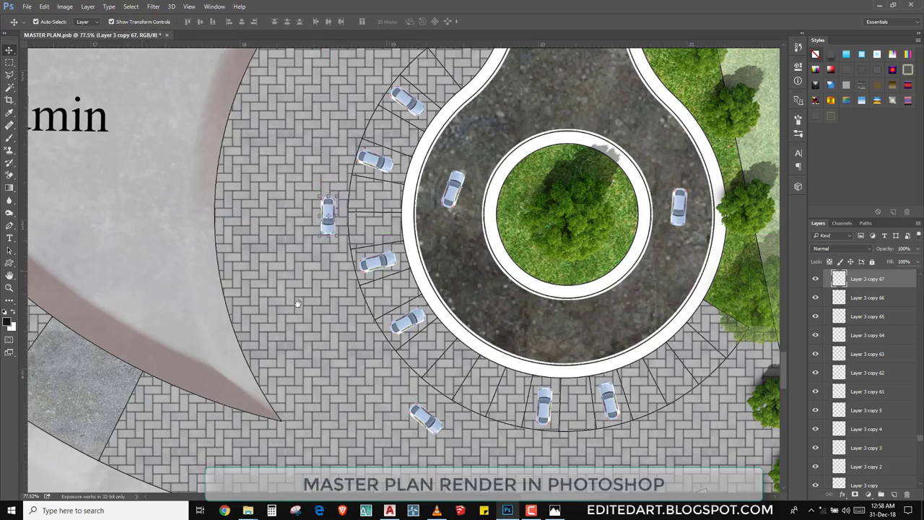
scroll(333, 207, "down", 10)
left_click_drag(333, 207, 610, 234)
scroll(611, 235, "down", 3)
- Copy a P-70 car into the aisle between planters, rotated to lie along it
scroll(407, 241, "left", 5)
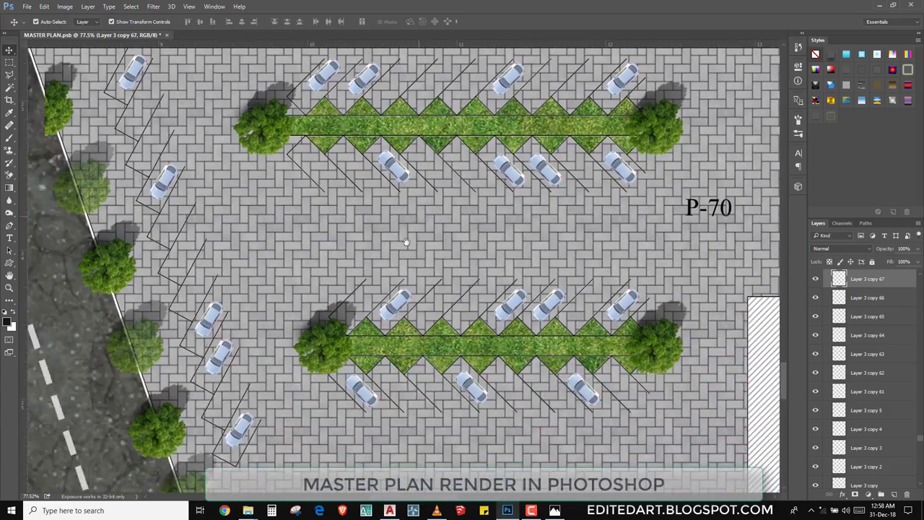
left_click(386, 213)
left_click_drag(320, 235, 375, 323)
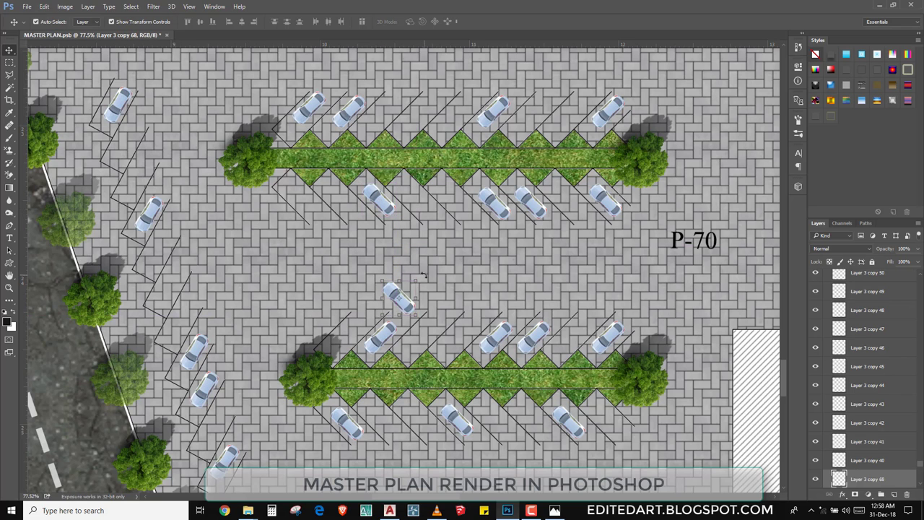
left_click_drag(424, 275, 409, 247)
key("Return")
left_click_drag(412, 306, 463, 359)
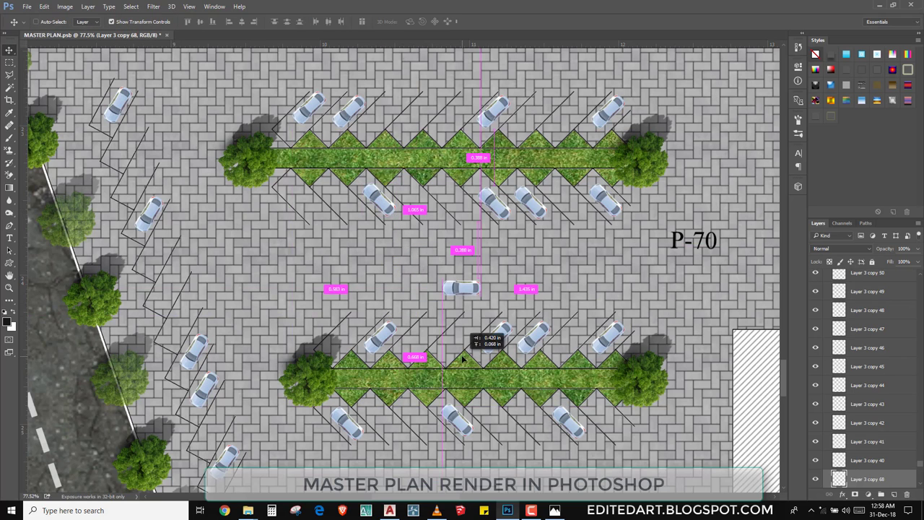
- Add more car copies further along the aisle and into the lower aisle
scroll(464, 359, "down", 3)
scroll(463, 359, "right", 10)
scroll(455, 325, "left", 6)
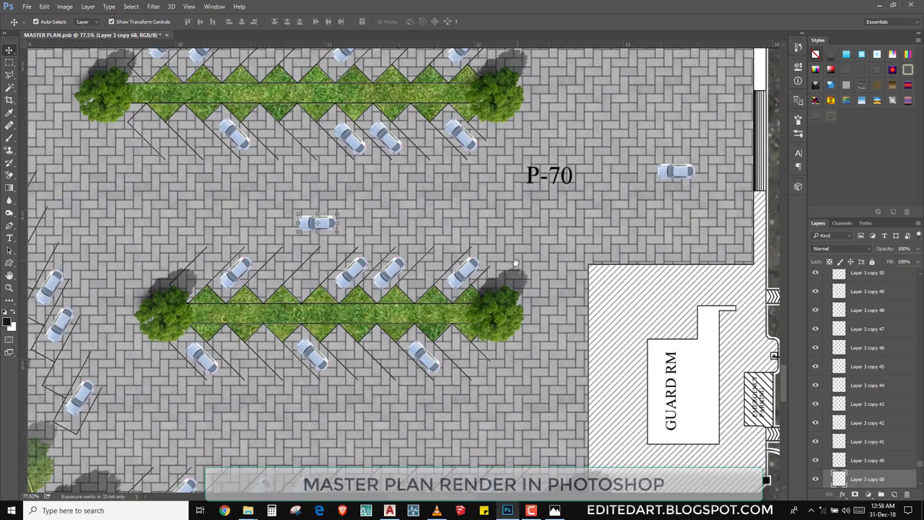
left_click_drag(448, 297, 413, 304)
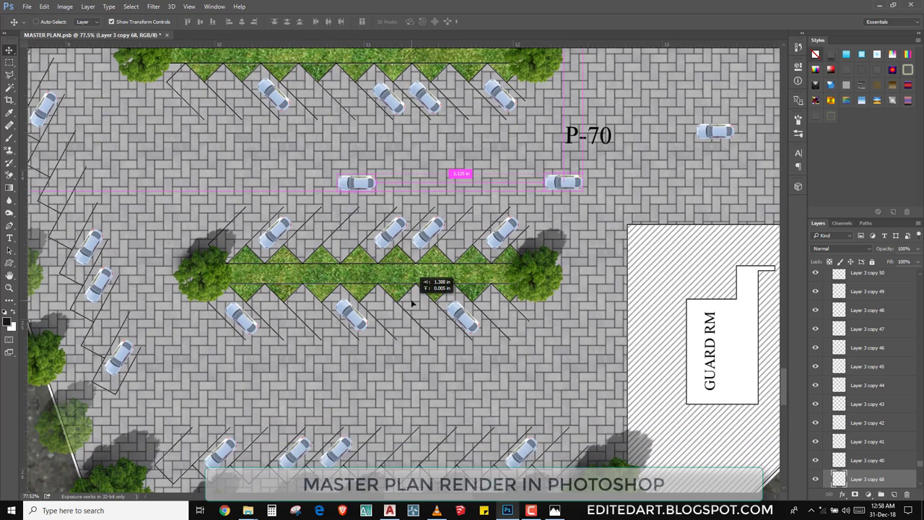
left_click_drag(448, 235, 415, 410)
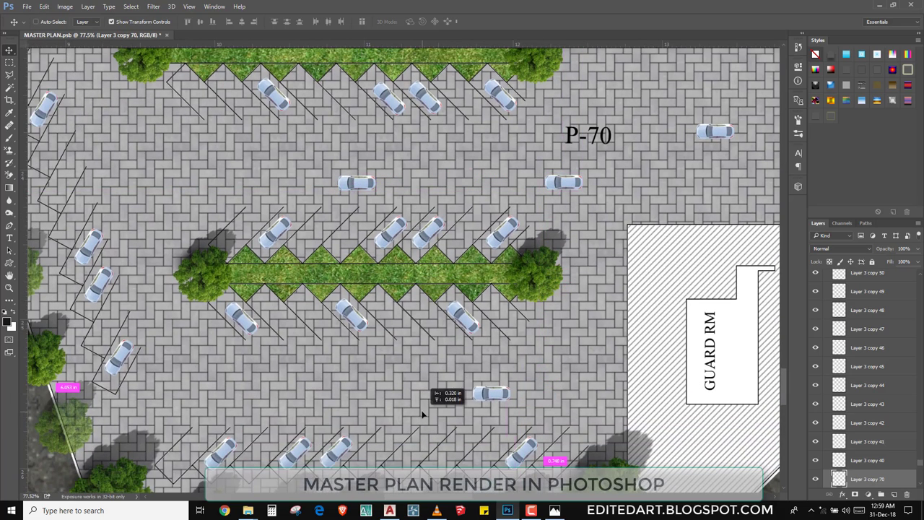
left_click_drag(490, 402, 229, 406)
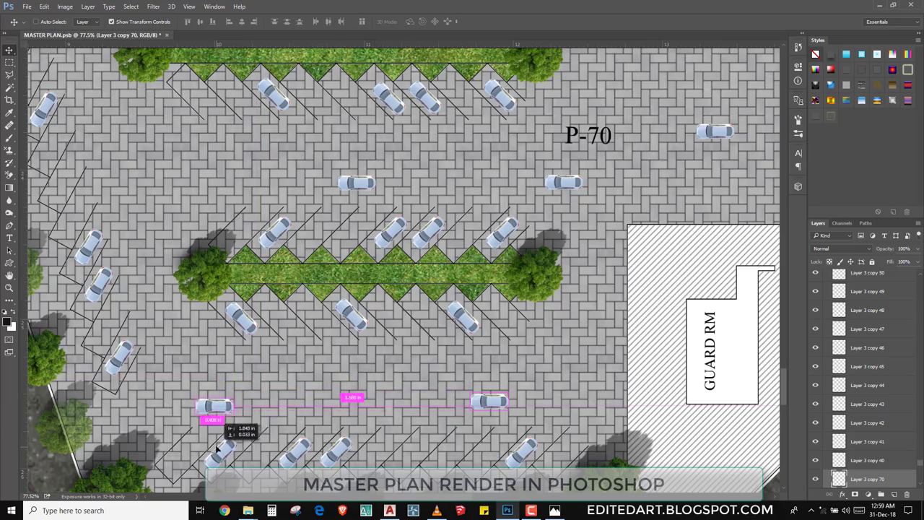
scroll(427, 343, "left", 5)
scroll(427, 344, "up", 2)
scroll(427, 343, "down", 3)
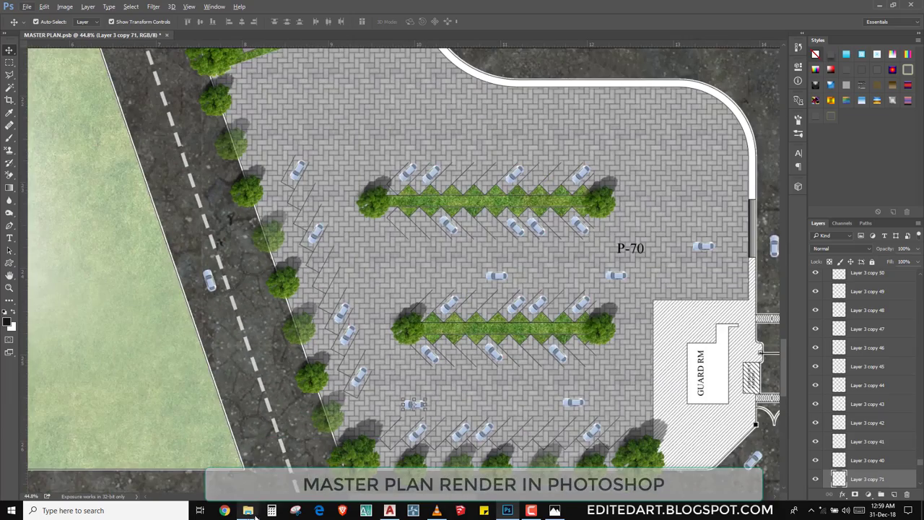
- Minimize the Video folder window and duplicate a car into the next roadside bay
mouse_move(248, 510)
left_click(267, 485)
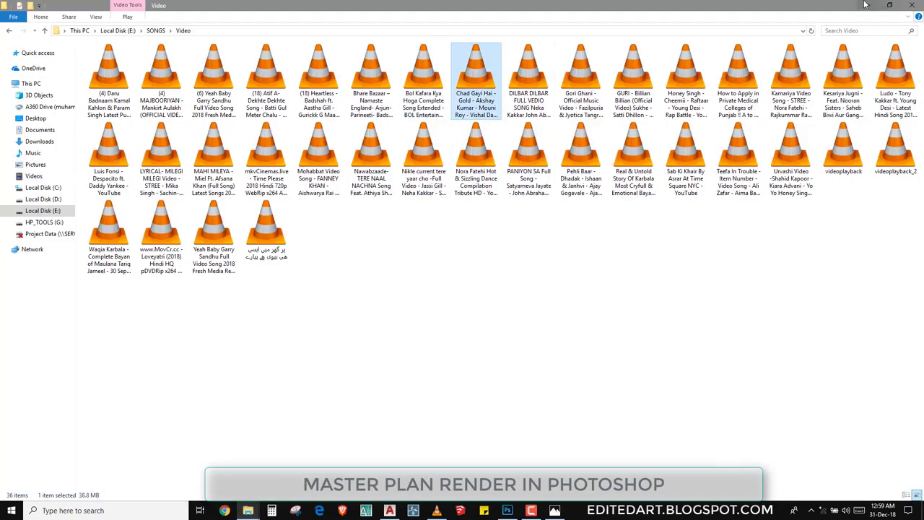
left_click(866, 5)
scroll(396, 301, "up", 3)
left_click_drag(303, 294, 347, 238)
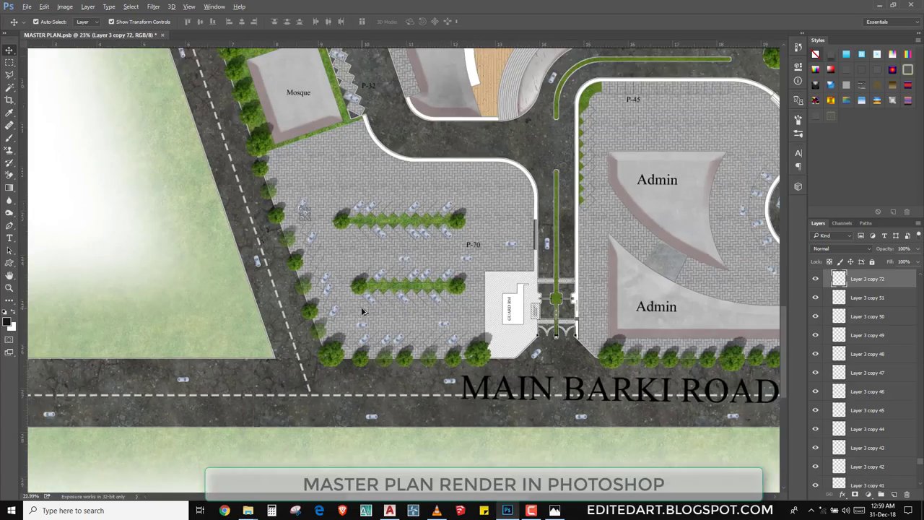
- Zoom out to the whole plan, then zoom in on the Amphitheater and Future Extension area
scroll(364, 311, "down", 2)
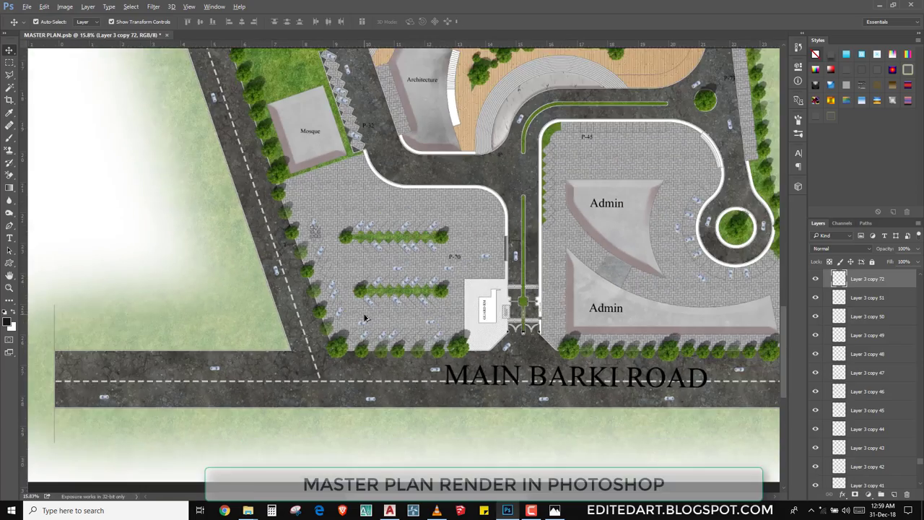
scroll(365, 318, "down", 2)
scroll(354, 296, "up", 5)
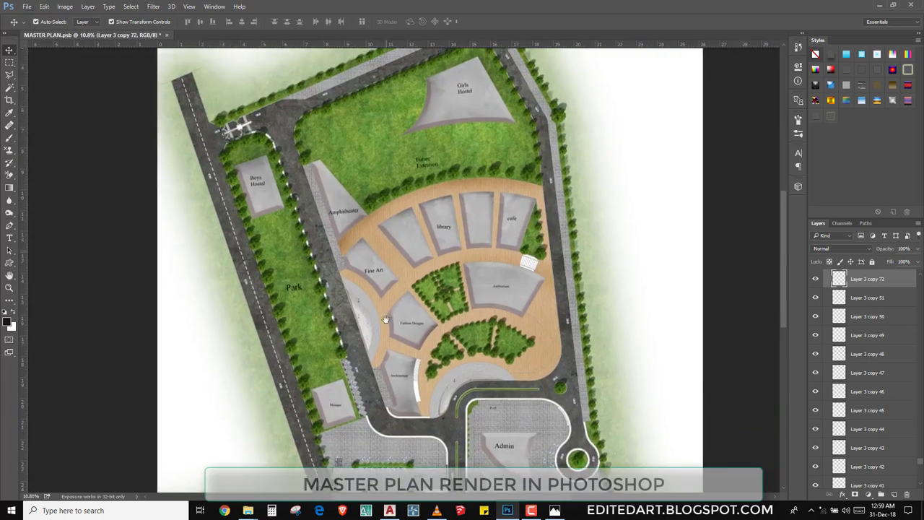
scroll(347, 278, "up", 2)
scroll(346, 278, "up", 2)
scroll(343, 289, "up", 2)
scroll(340, 303, "up", 1)
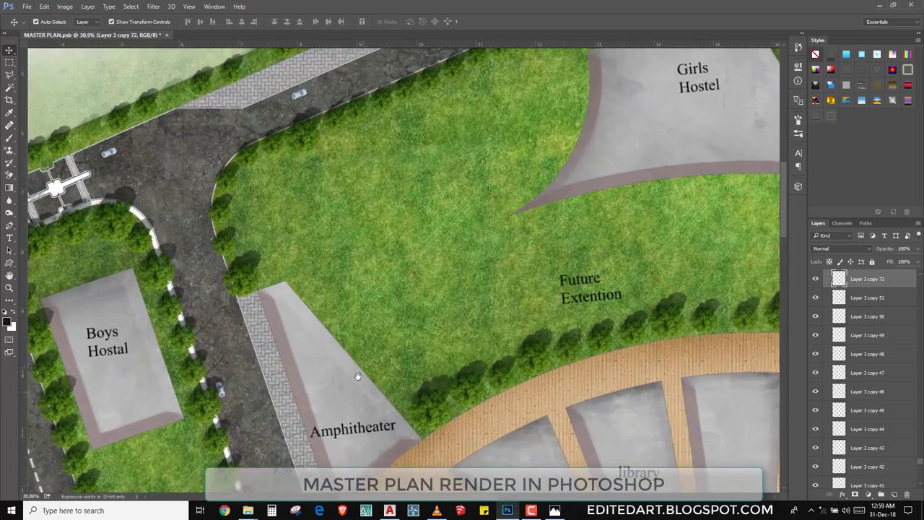
scroll(336, 317, "up", 1)
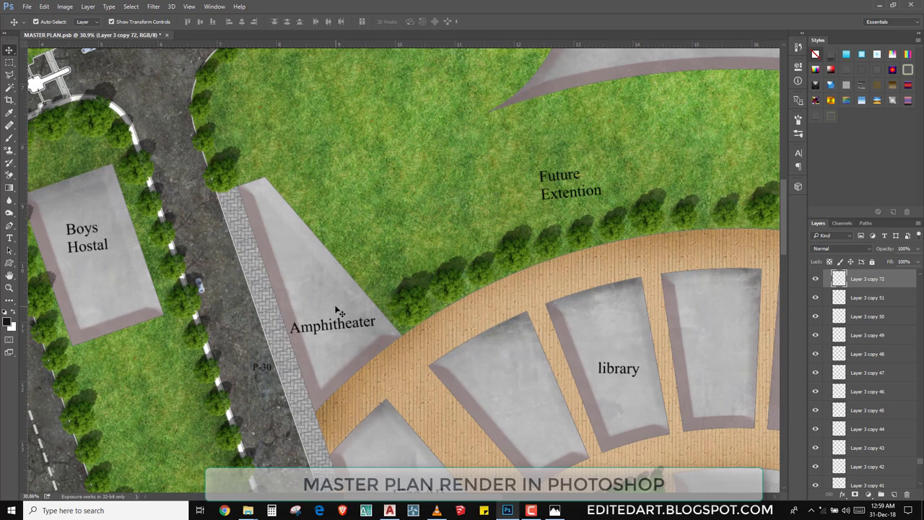
- Copy two trees along the Amphitheater's lawn edge and commit a transform on the second
mouse_move(235, 180)
left_mouse_down()
mouse_move(294, 250)
mouse_move(248, 196)
mouse_move(252, 263)
mouse_move(277, 252)
left_mouse_up()
left_click_drag(314, 226, 313, 226)
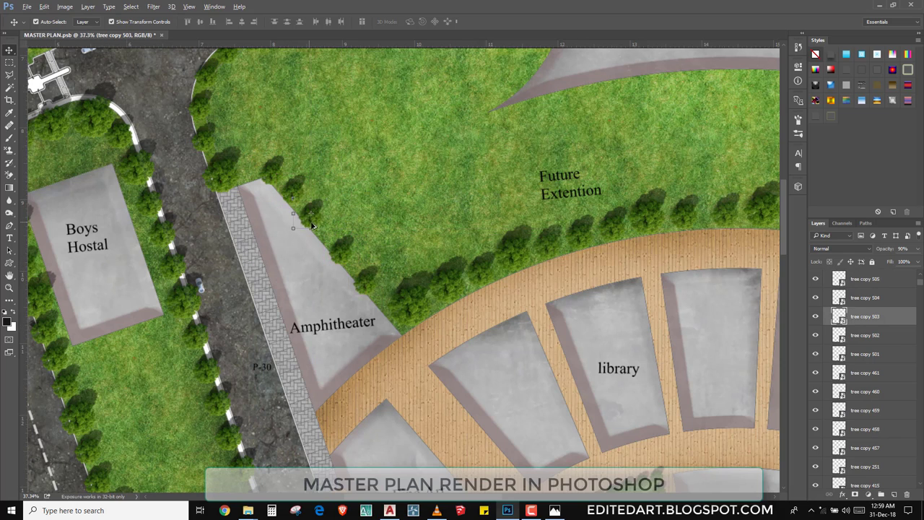
scroll(323, 242, "up", 2)
left_click_drag(350, 275, 397, 321)
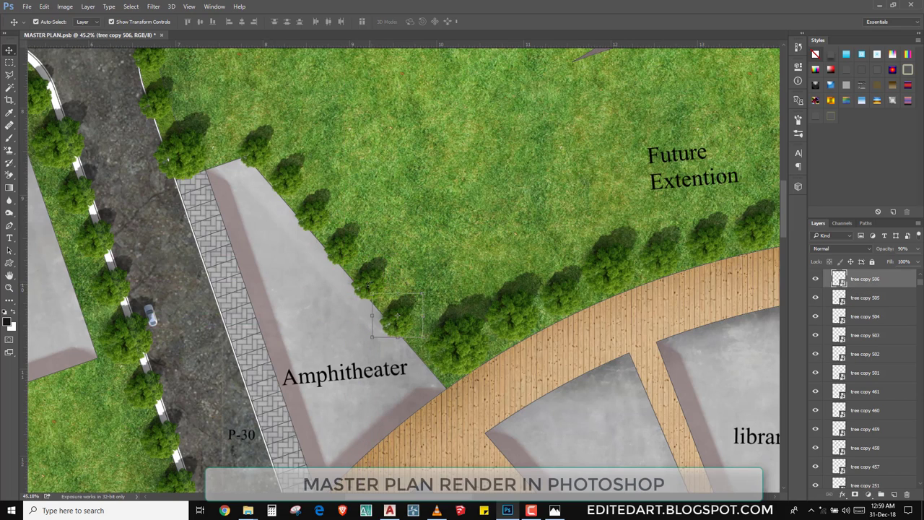
key("ctrl+t")
key("Return")
- Check the tree layers along the Amphitheater row and Future Extension lawn
left_click(346, 250)
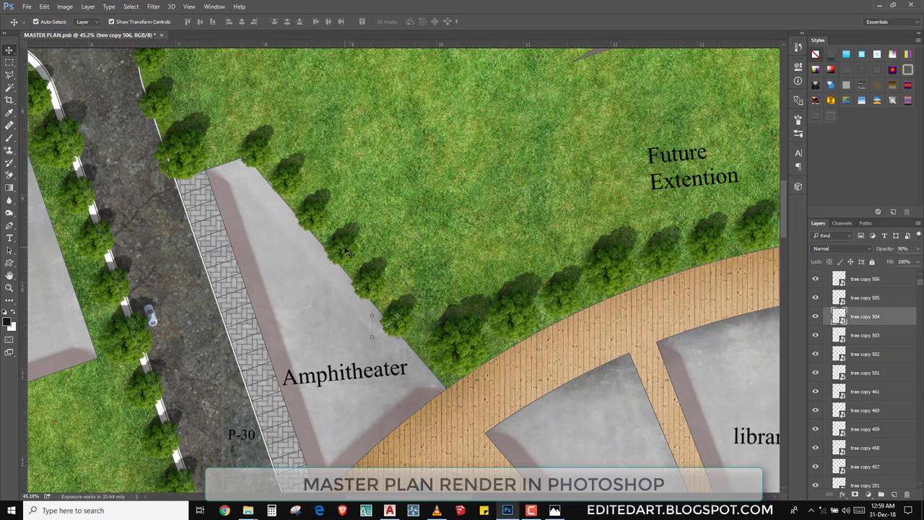
left_click(289, 183)
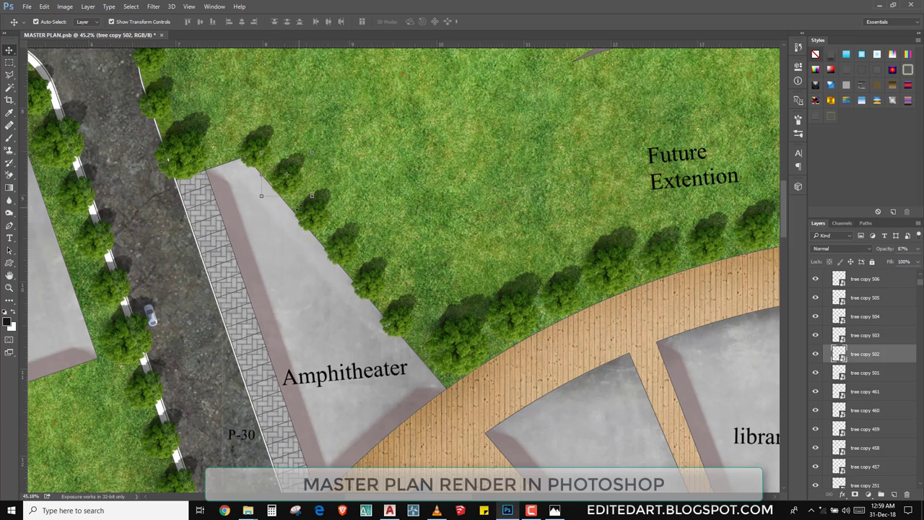
left_click(347, 251)
scroll(340, 268, "right", 5)
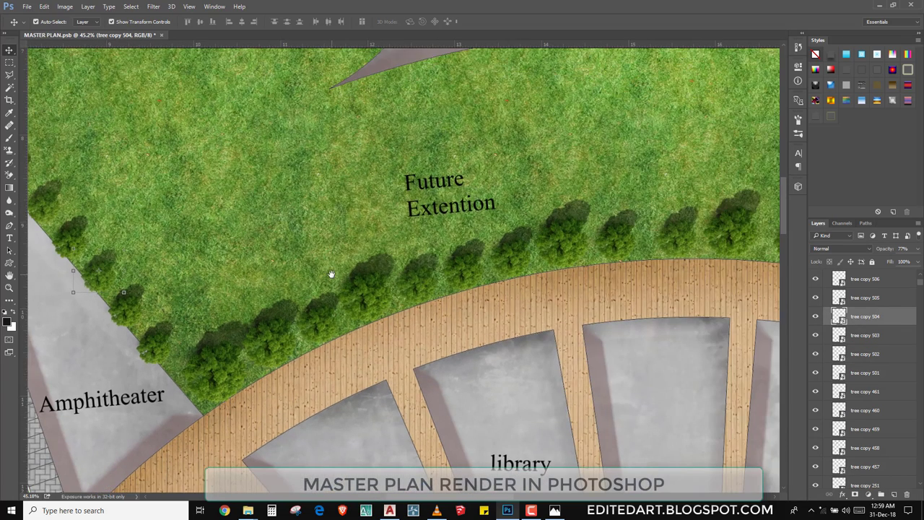
left_click(341, 321)
left_click(473, 278)
left_click(690, 250)
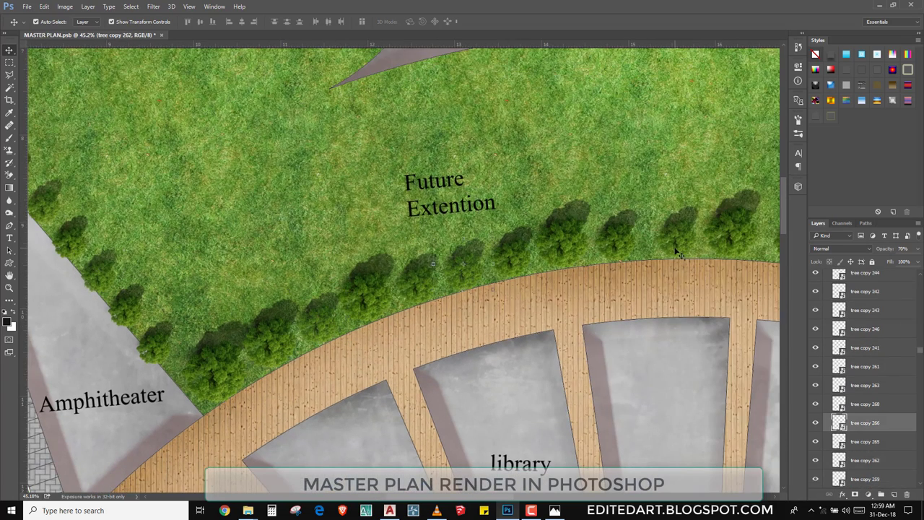
scroll(433, 271, "right", 10)
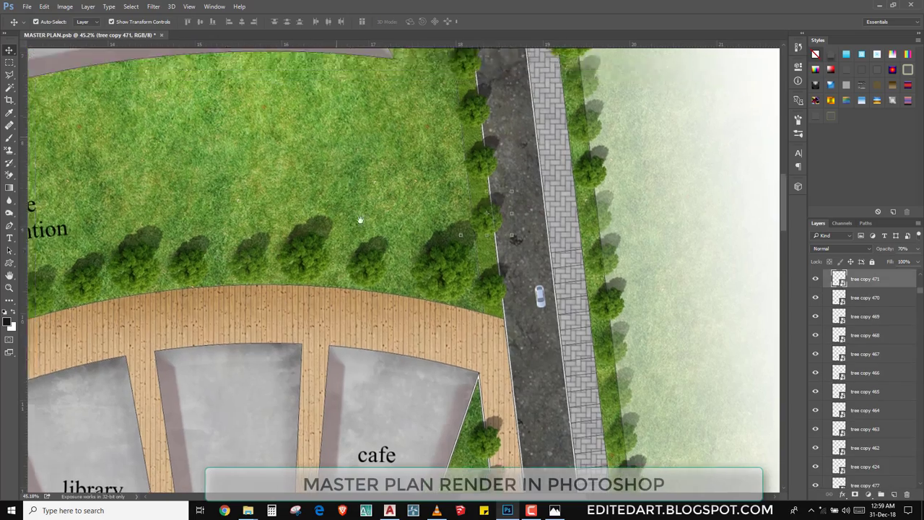
scroll(357, 217, "up", 5)
- Check trees by the cafe, the curved road and above the Girls Hostel
left_click(450, 196)
left_click(370, 178)
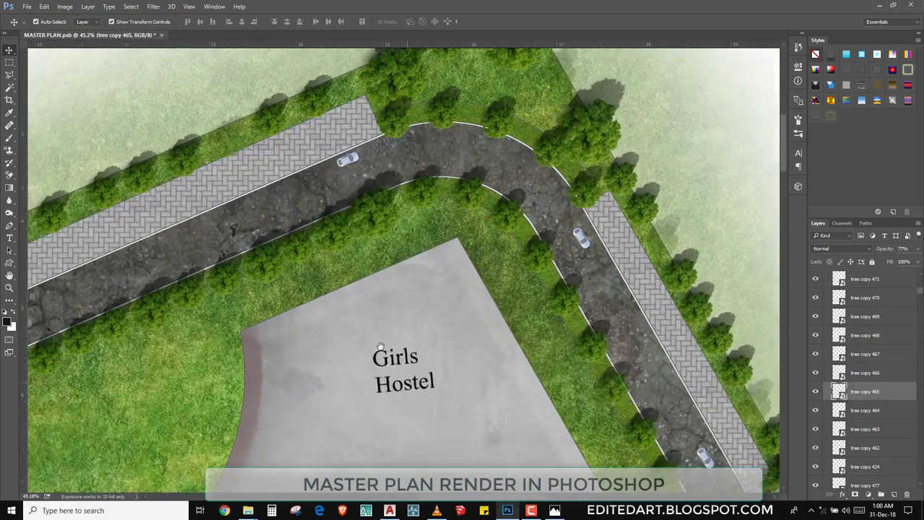
scroll(325, 271, "up", 5)
scroll(325, 271, "left", 4)
left_click(325, 271)
scroll(325, 260, "down", 5)
scroll(325, 260, "left", 9)
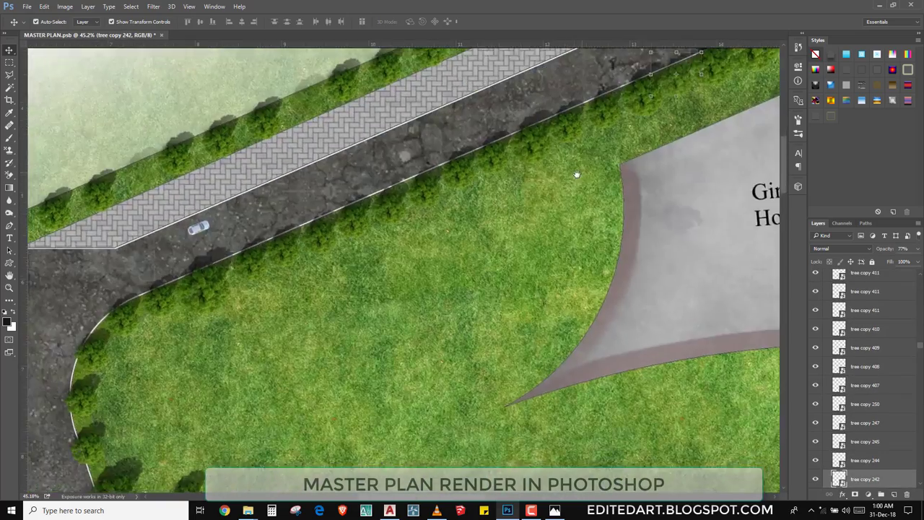
left_click(325, 238)
- Check the trees around the Boys Hostal and its road
scroll(325, 239, "down", 3)
scroll(325, 239, "left", 6)
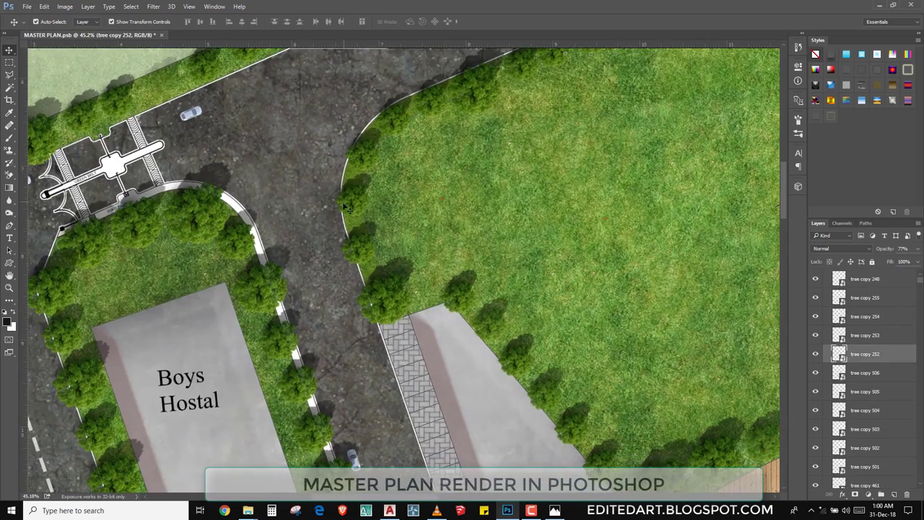
left_click(238, 239)
scroll(205, 260, "down", 3)
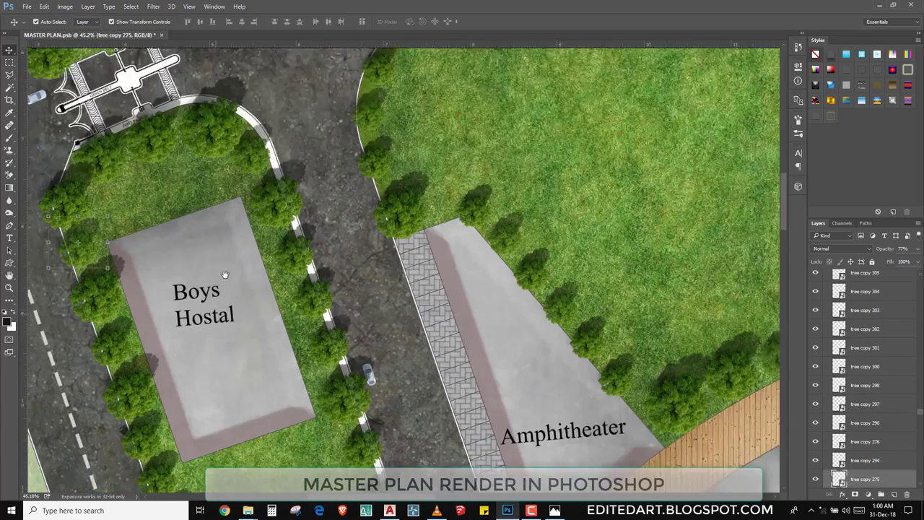
scroll(205, 260, "down", 4)
scroll(206, 260, "left", 3)
left_click(192, 260)
left_click(414, 321)
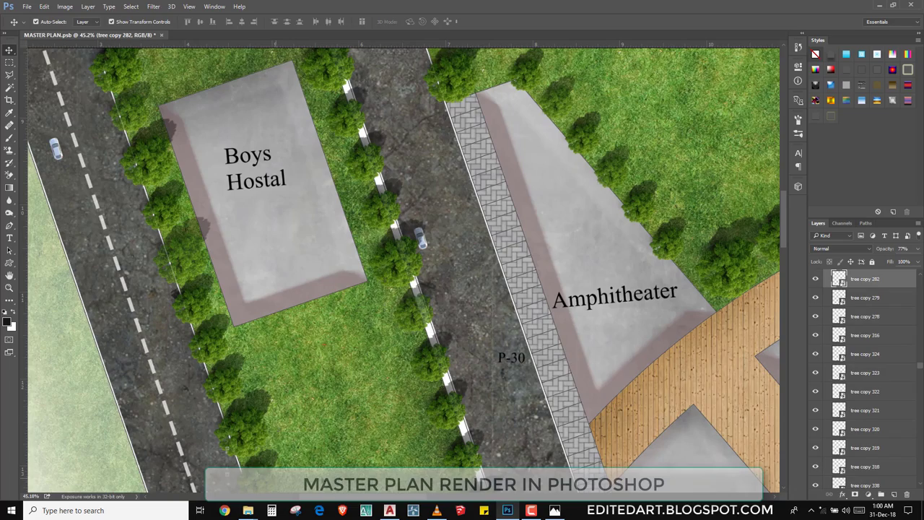
- Check the trees along the Park, then bring up the Video folder window
scroll(434, 304, "down", 5)
scroll(470, 287, "down", 2)
scroll(469, 286, "right", 1)
left_click(468, 287)
left_click(450, 261)
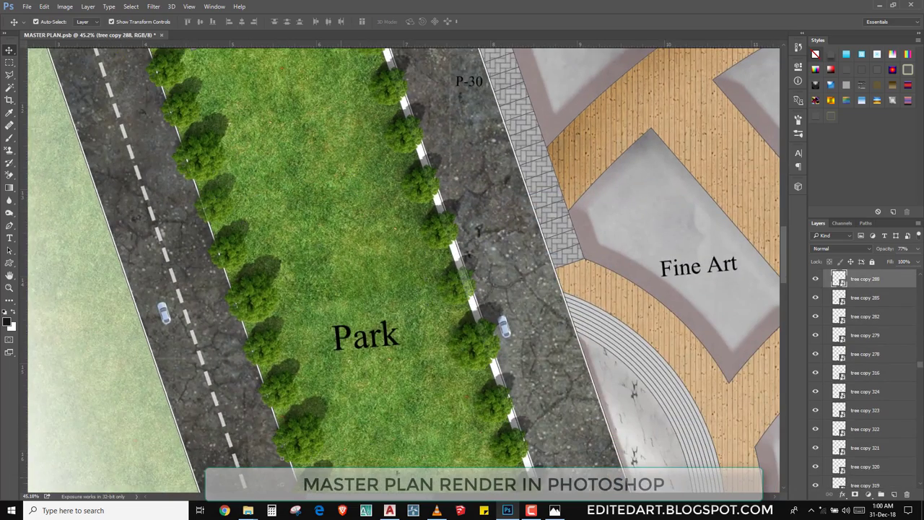
scroll(437, 260, "down", 5)
scroll(437, 260, "right", 2)
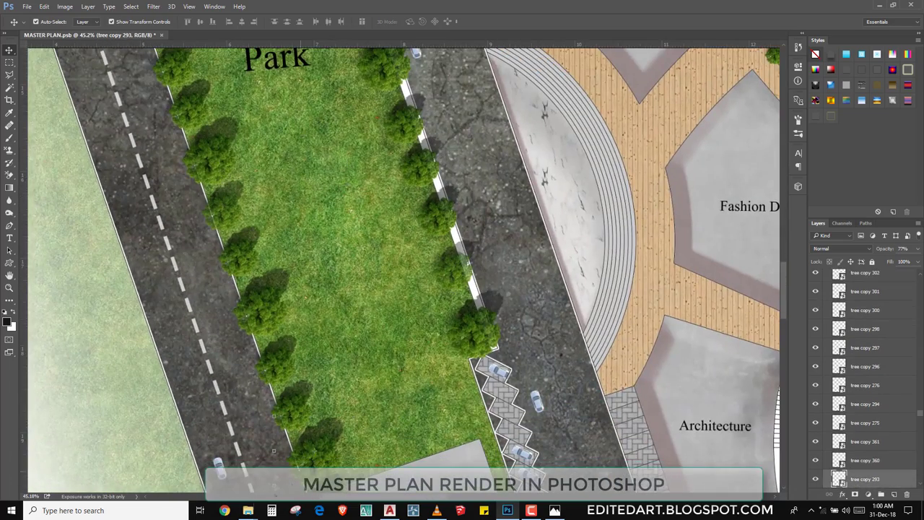
left_click(248, 510)
- Browse the videos in the Video folder, then minimize File Explorer to reveal the master plan
left_click(529, 81)
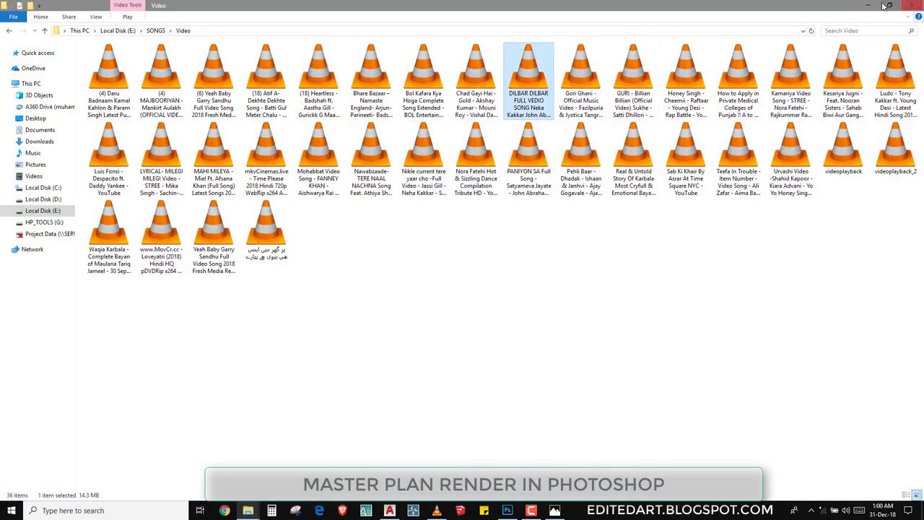
left_click(842, 5)
scroll(408, 391, "down", 3)
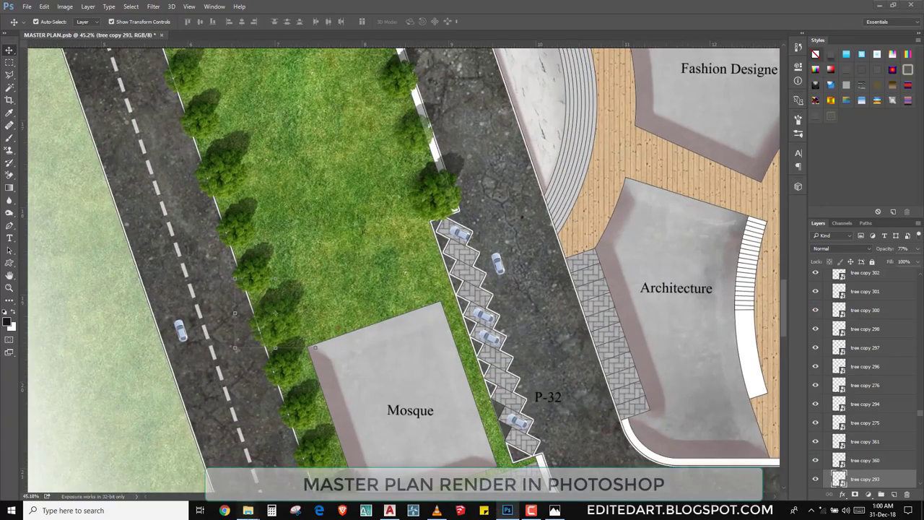
left_click(248, 510)
key("Right")
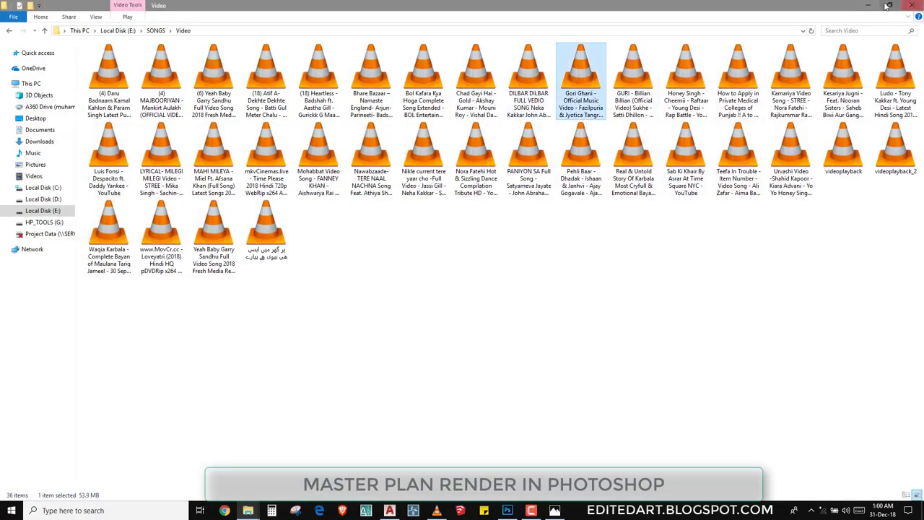
key("Right")
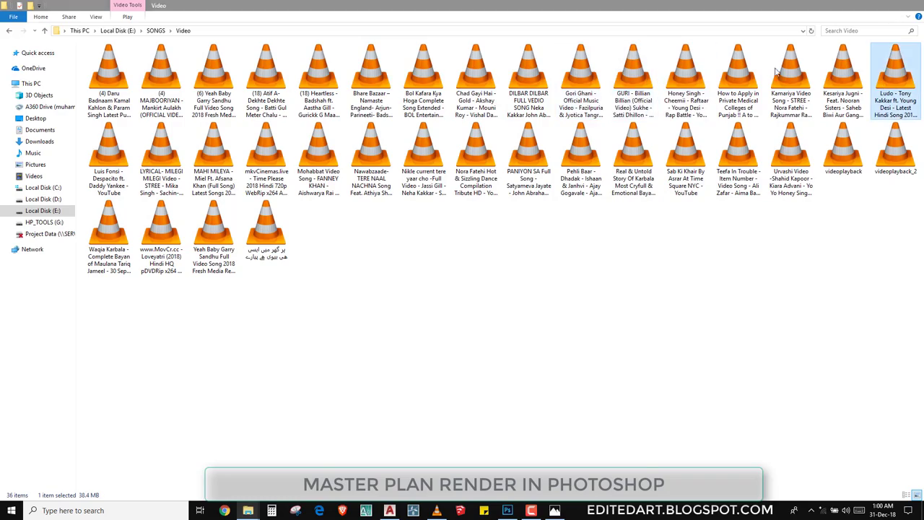
left_click(868, 5)
scroll(394, 202, "down", 3)
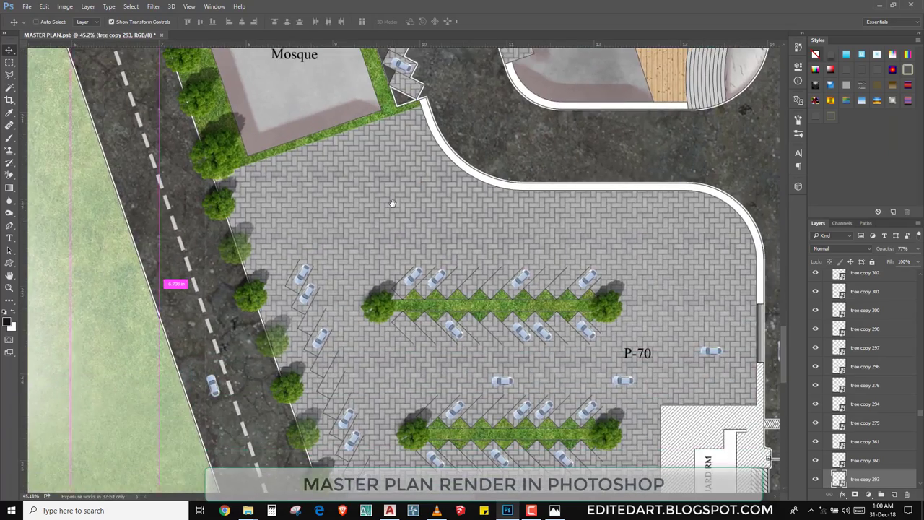
- Save the master plan, fit it to the window, and zoom into the central garden
scroll(390, 204, "up", 4)
scroll(389, 190, "down", 2)
key("ctrl+0")
key("ctrl+s")
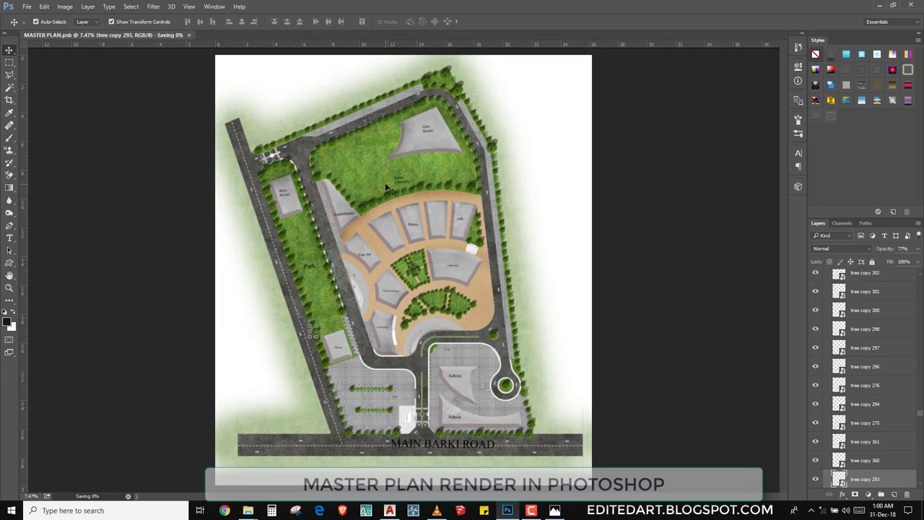
scroll(394, 231, "up", 3)
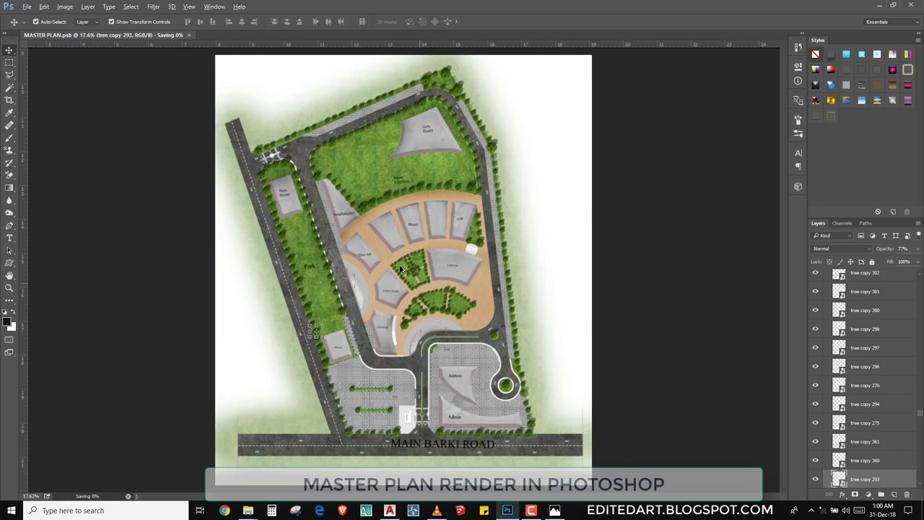
scroll(401, 269, "up", 2)
scroll(405, 245, "up", 2)
scroll(416, 181, "up", 1)
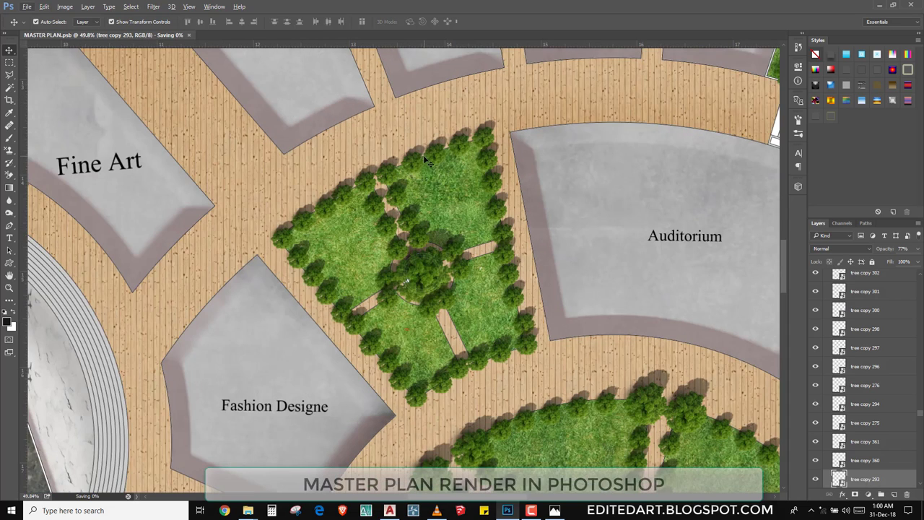
- Duplicate small trees along the central garden lawn edges, setting a copy to 90% opacity
left_click_drag(419, 158, 468, 150)
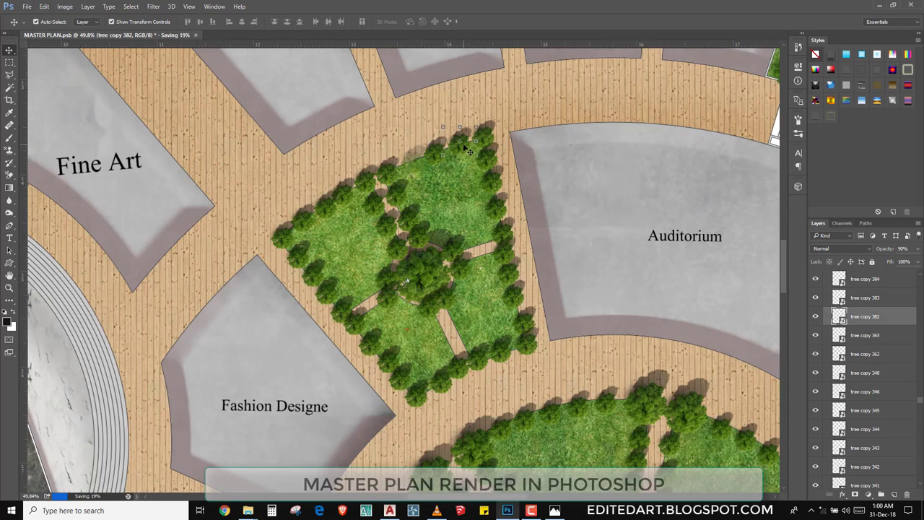
left_click_drag(483, 182, 500, 173)
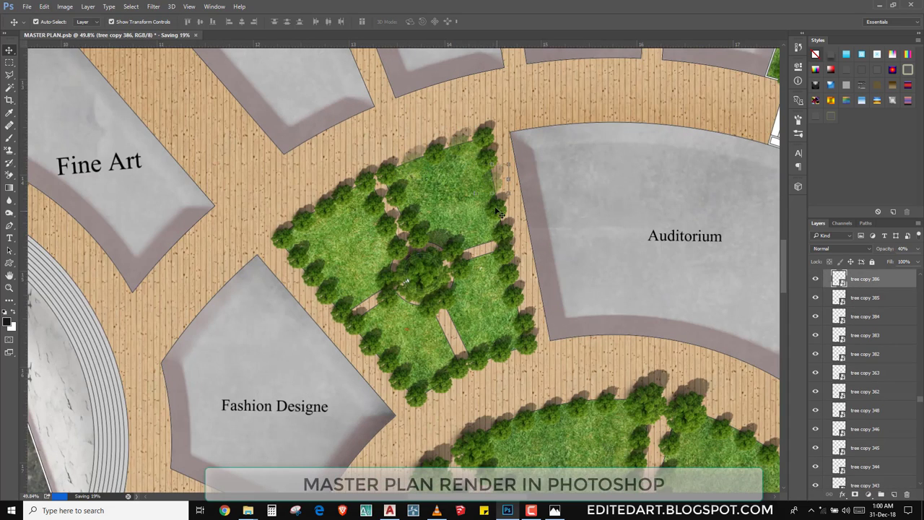
mouse_move(498, 213)
left_mouse_down()
mouse_move(361, 209)
mouse_move(306, 234)
left_mouse_up()
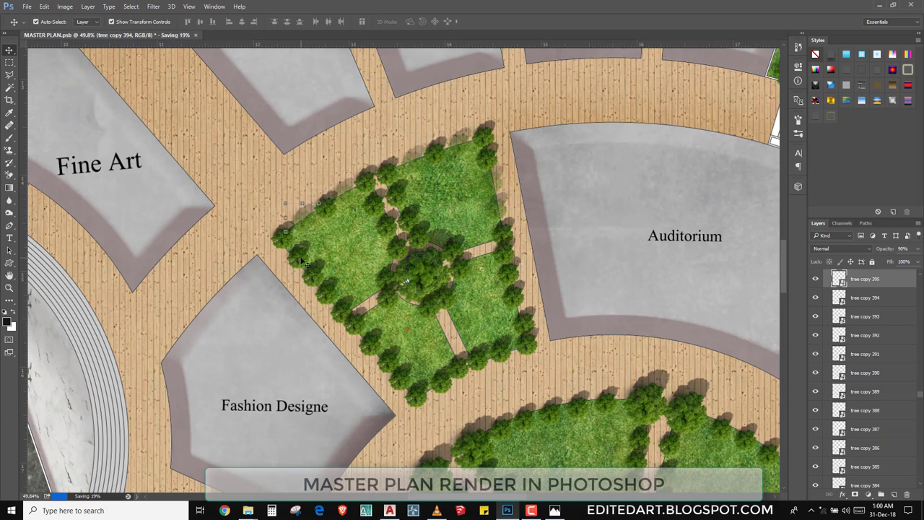
left_click_drag(318, 287, 324, 292)
left_click_drag(323, 292, 329, 298)
key("9")
left_click_drag(375, 351, 398, 383)
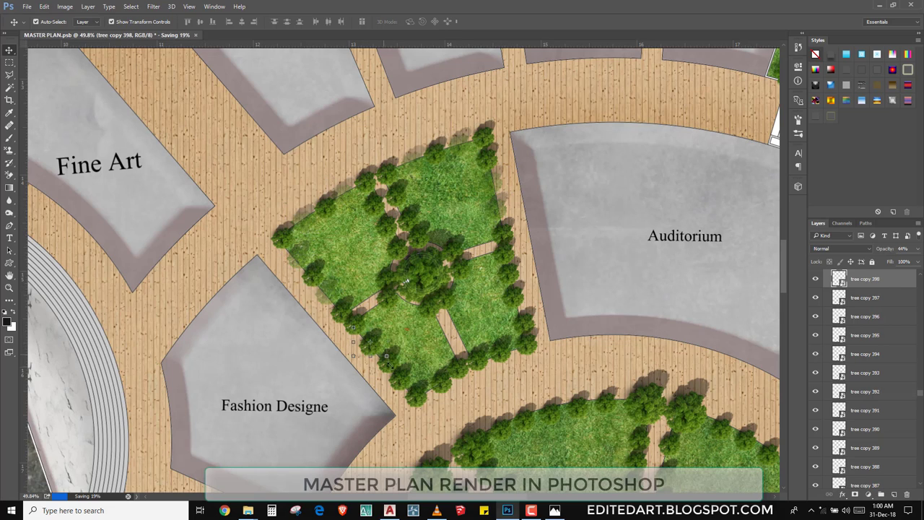
- Reposition the newest small tree copy up and left with Free Transform
left_click(413, 289)
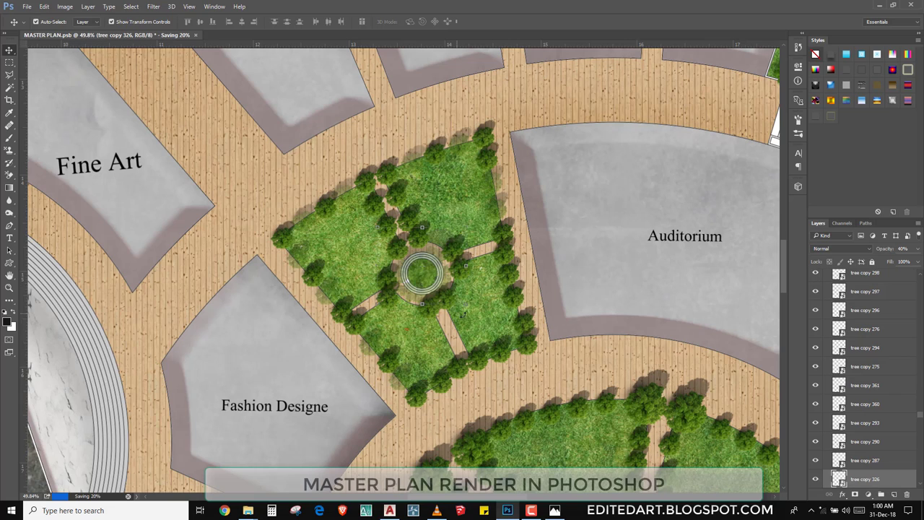
left_click(506, 369)
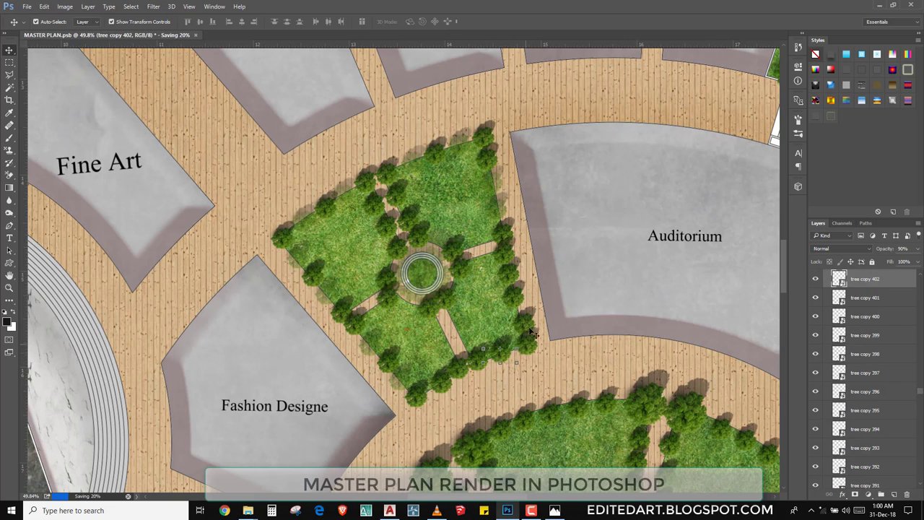
key("ctrl+t")
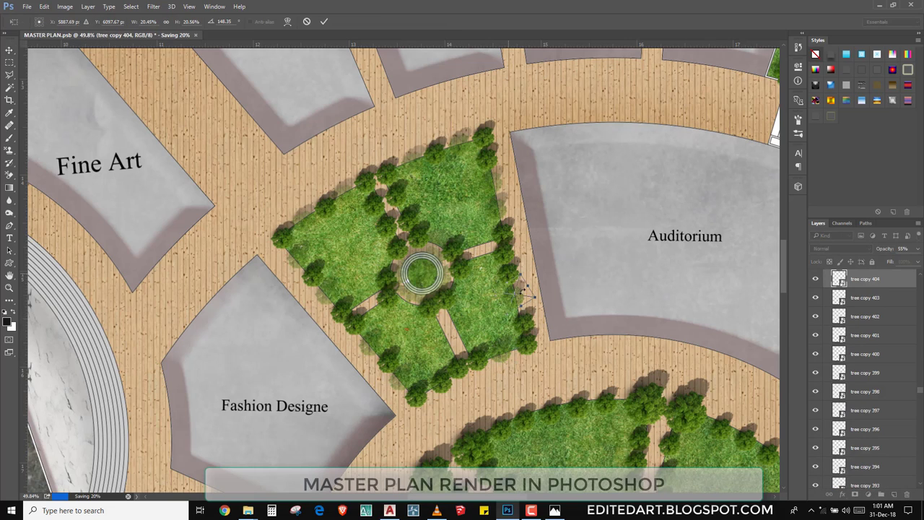
left_click_drag(517, 305, 500, 287)
key("Return")
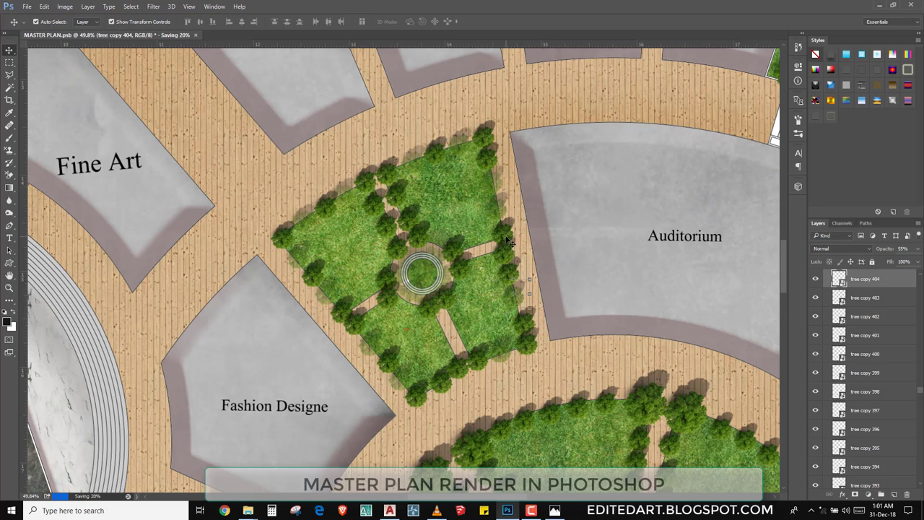
- Select the tree cluster beside the lower lawn gap and raise its opacity to 90%
left_click(444, 383)
left_click_drag(485, 329, 461, 257)
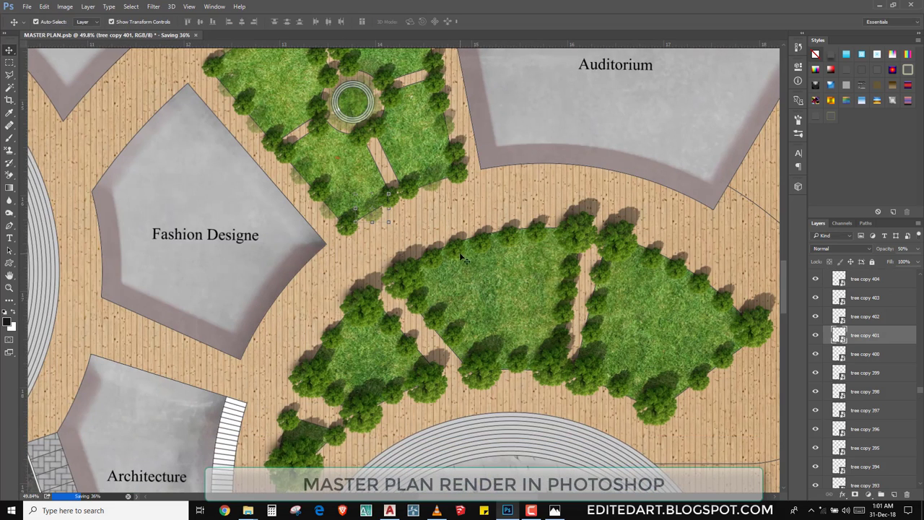
left_click(478, 254)
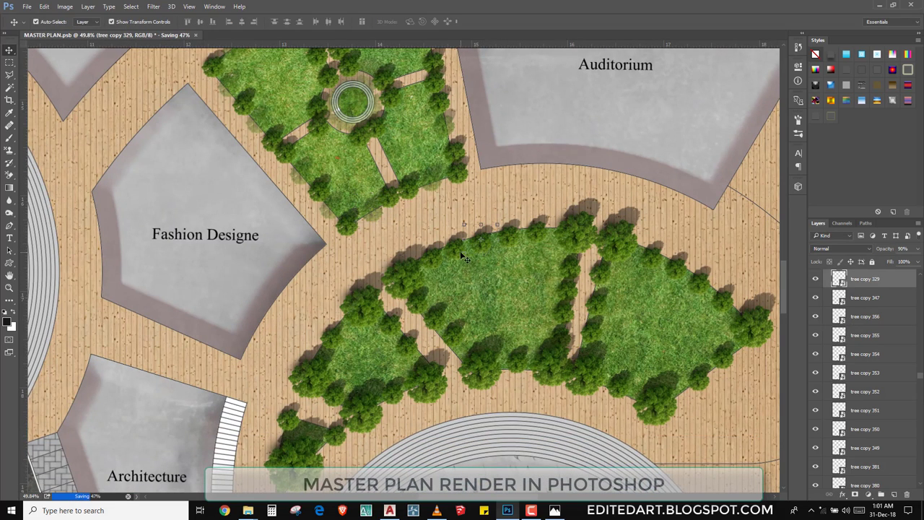
left_click(556, 349)
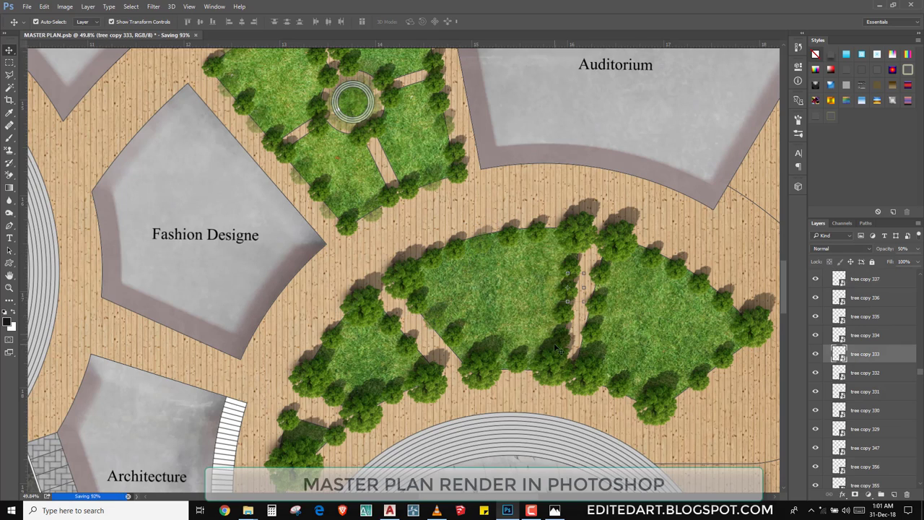
left_click(562, 348)
key("9")
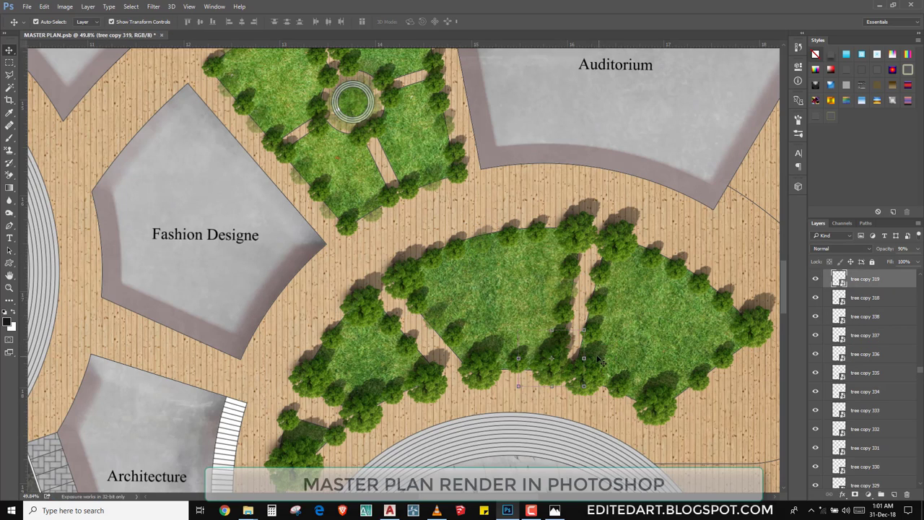
- Move the tree cluster up to fill the gap in the lower lawn
left_click(573, 319)
left_click(569, 349)
left_click_drag(577, 394, 519, 414)
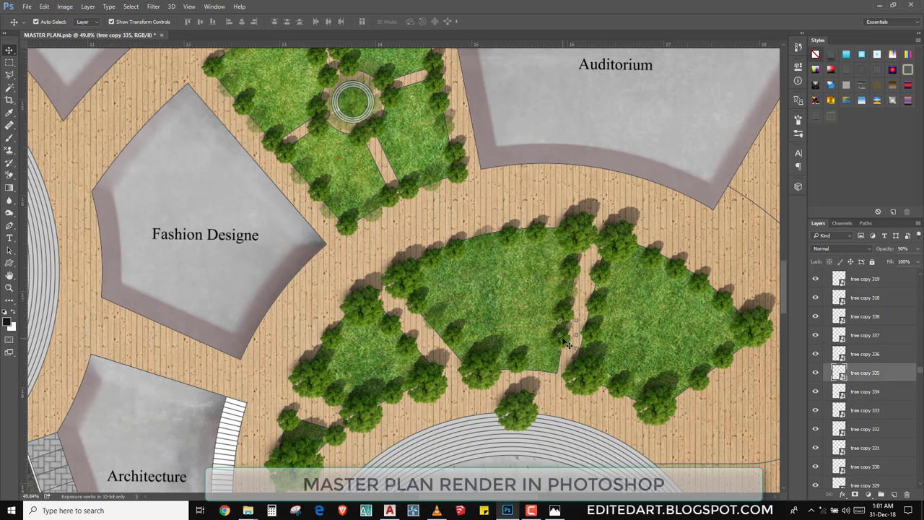
left_click(518, 414)
left_click_drag(503, 448, 508, 383)
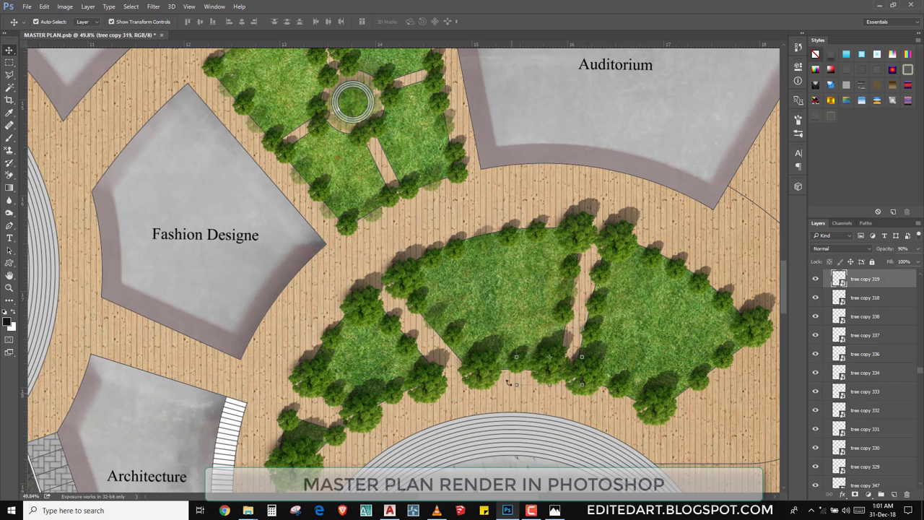
scroll(495, 377, "up", 2)
scroll(508, 368, "up", 3)
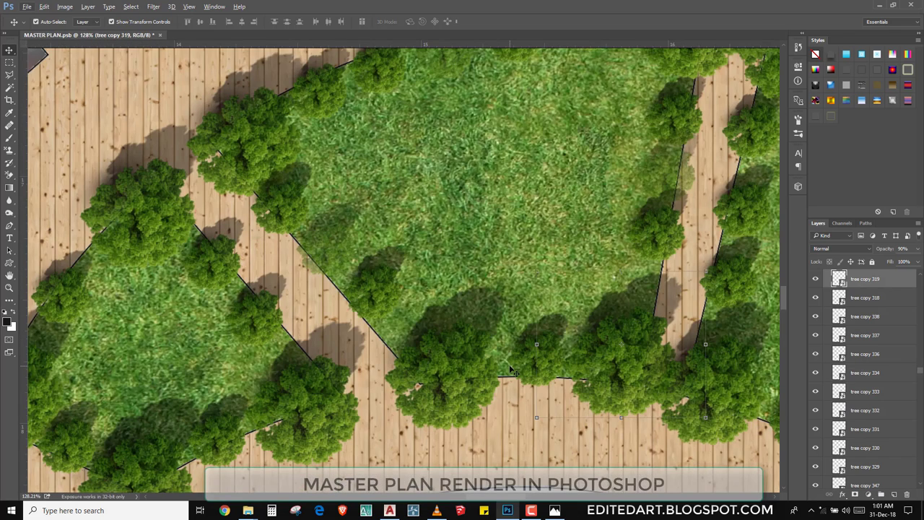
left_click(551, 374)
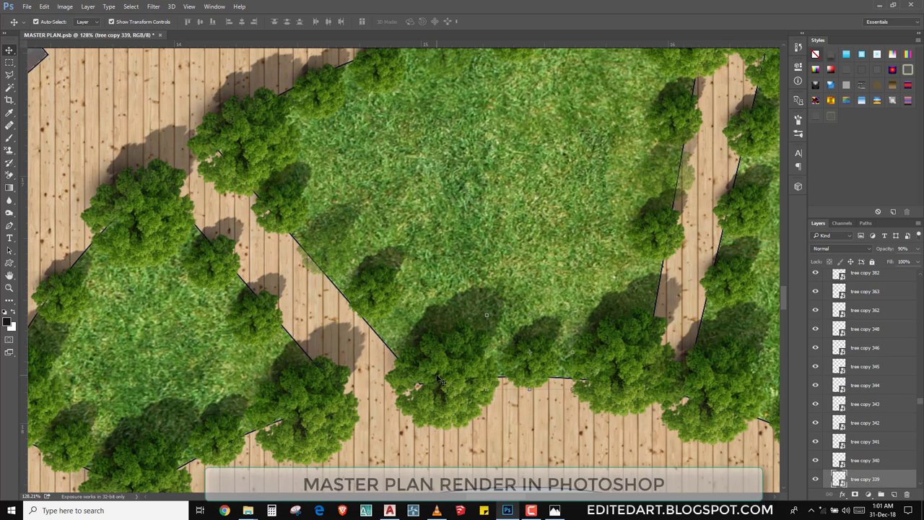
- Check the media player and video folder, then return to the Photoshop master plan
left_click(437, 511)
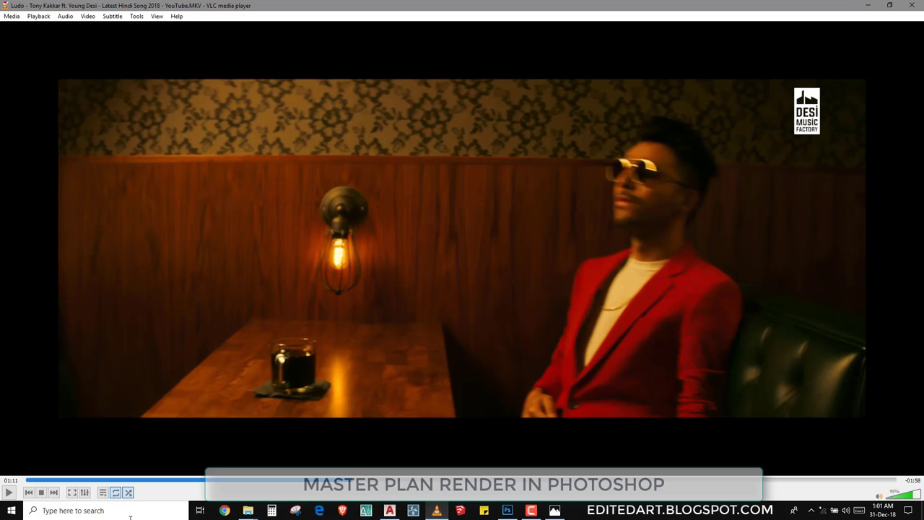
left_click(868, 5)
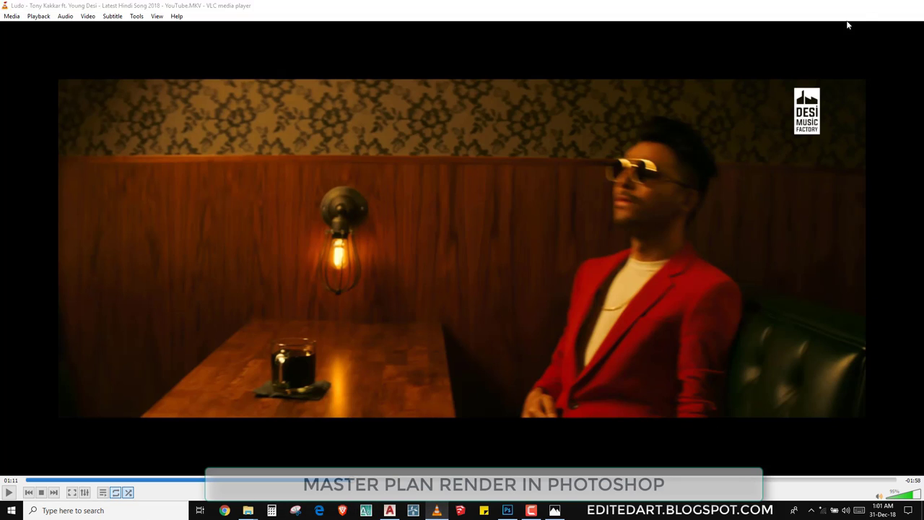
left_click(248, 511)
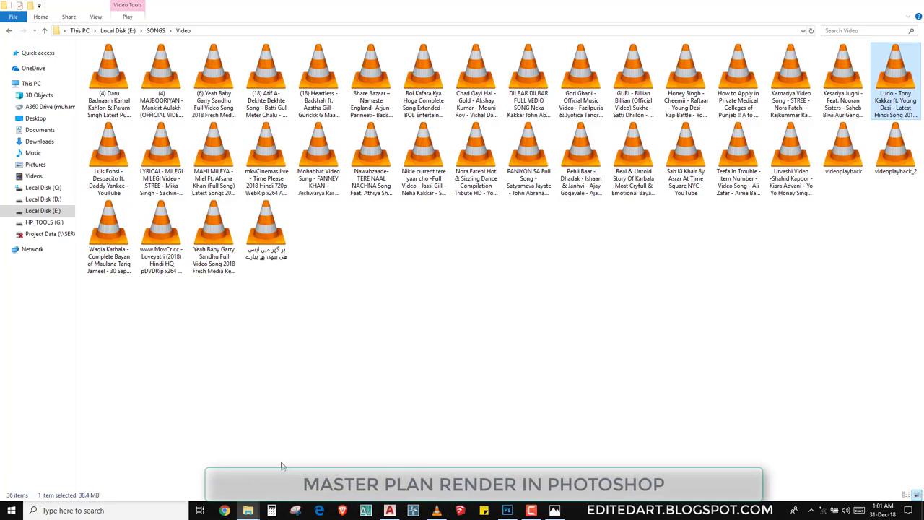
left_click(121, 193)
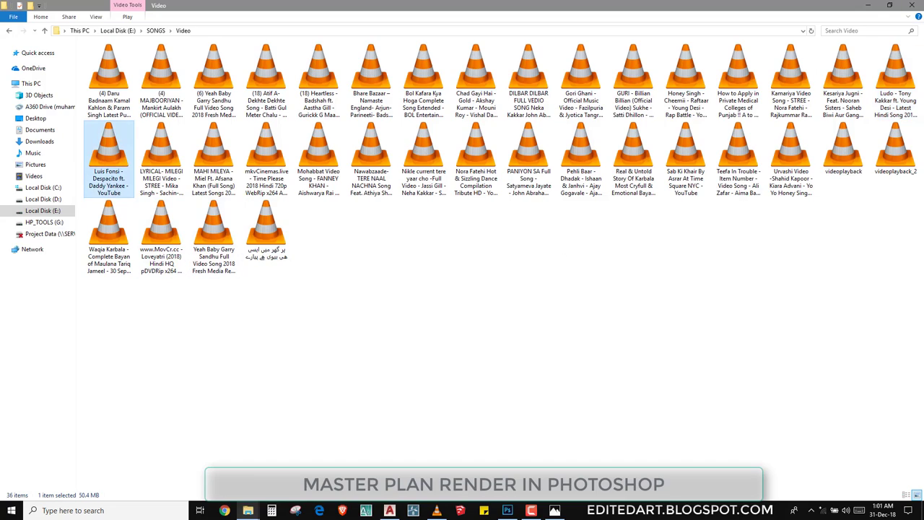
left_click(868, 5)
left_click(229, 430)
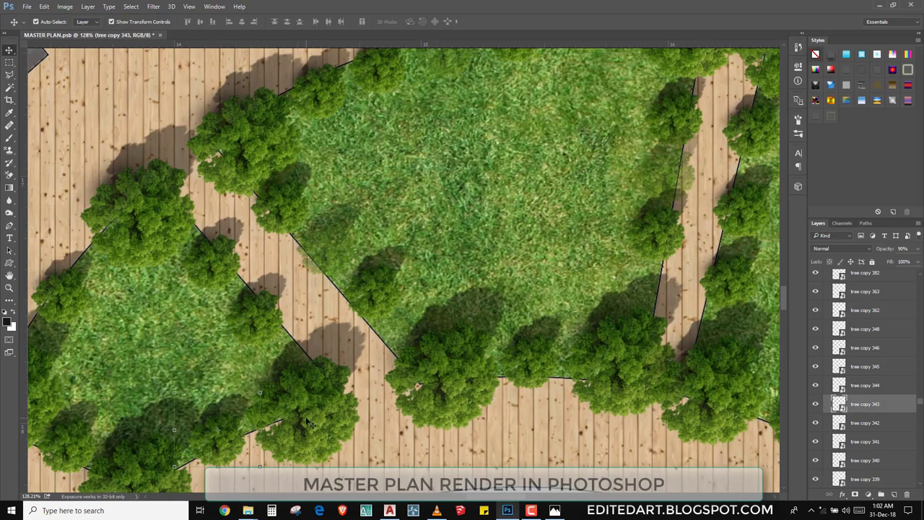
- Move a tree onto the right lawn patch and lower its opacity to 40%
left_click(272, 334)
left_click(320, 363)
scroll(289, 332, "down", 3)
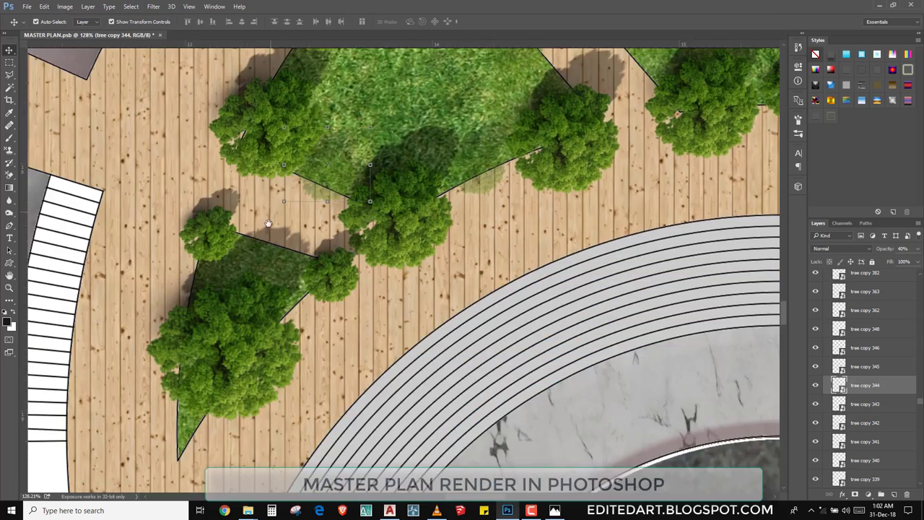
scroll(273, 308, "down", 3)
scroll(335, 305, "up", 2)
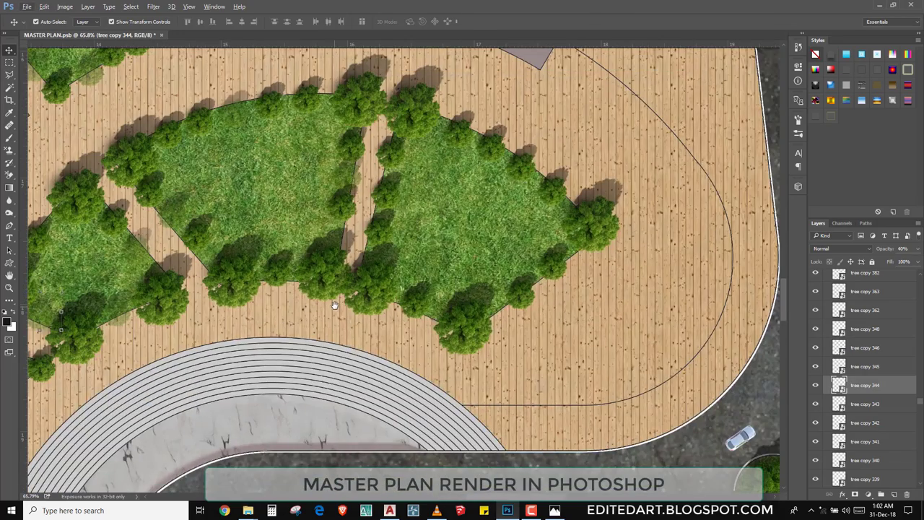
left_click_drag(293, 278, 531, 288)
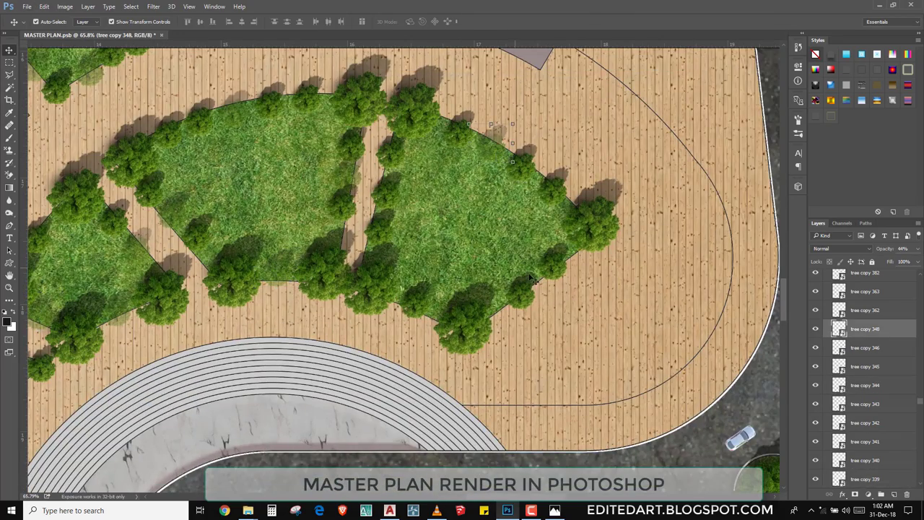
key("4")
- Pan to the park strip and select the roadside trees beside it
scroll(531, 289, "down", 3)
scroll(578, 252, "right", 5)
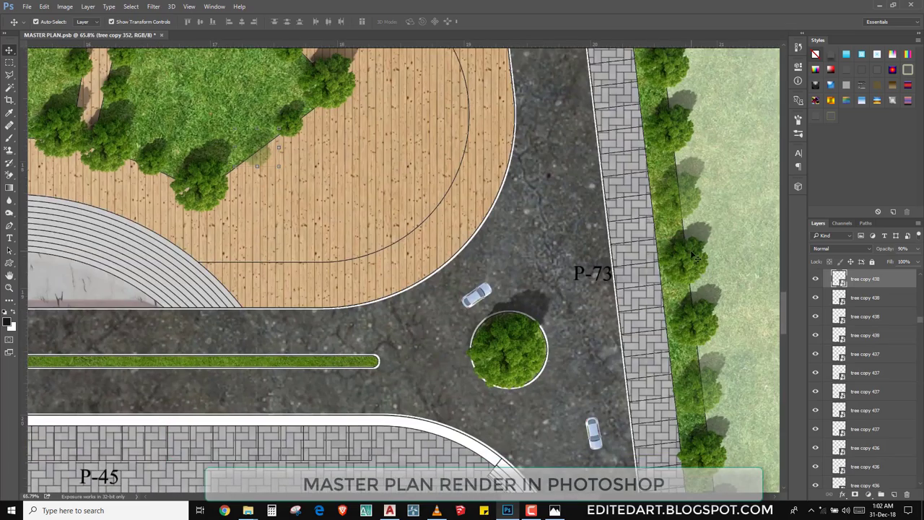
scroll(490, 221, "down", 5)
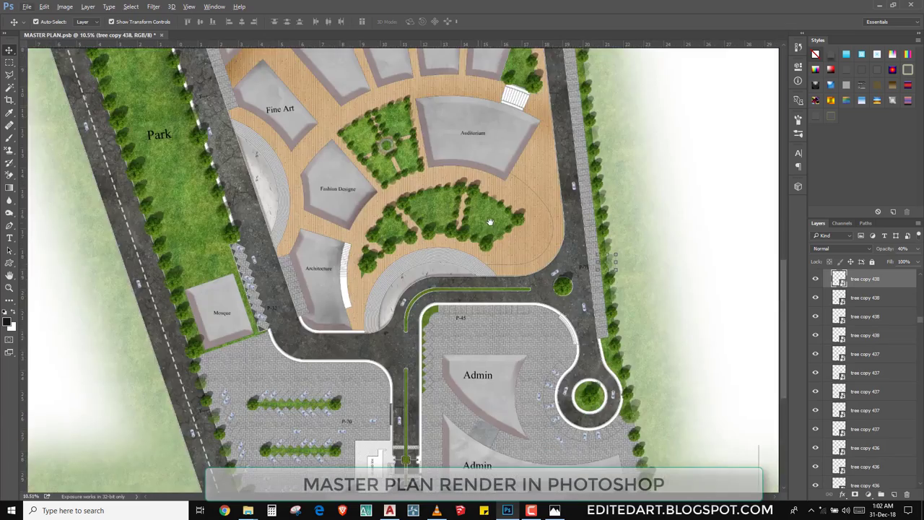
scroll(490, 222, "down", 3)
left_click_drag(358, 148, 419, 403)
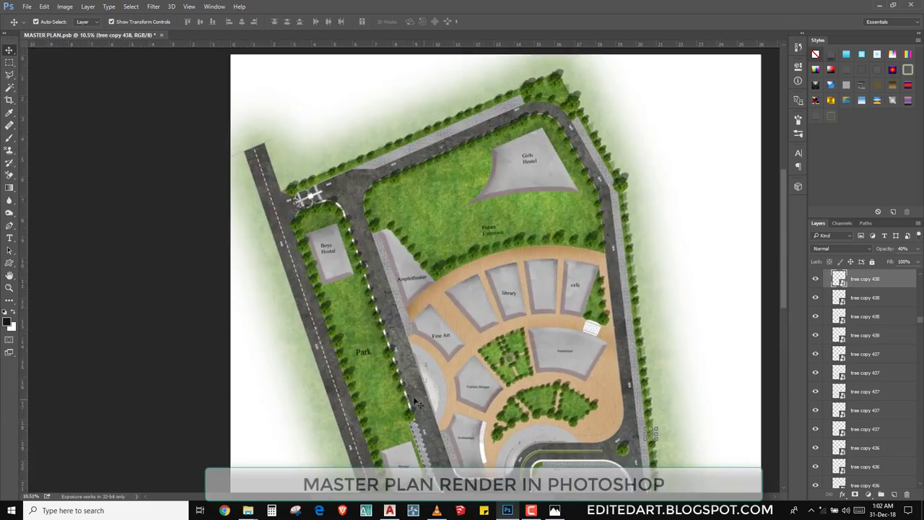
left_click(365, 431)
left_click(345, 366)
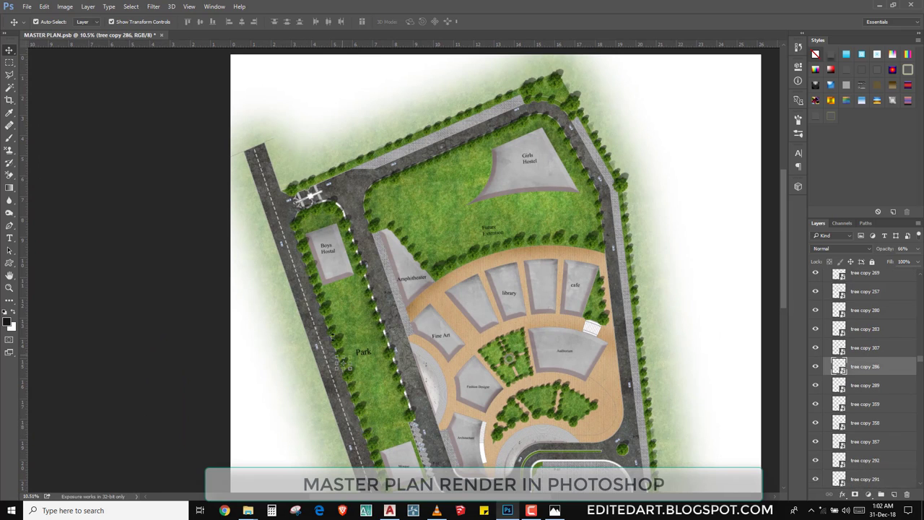
left_click(333, 326)
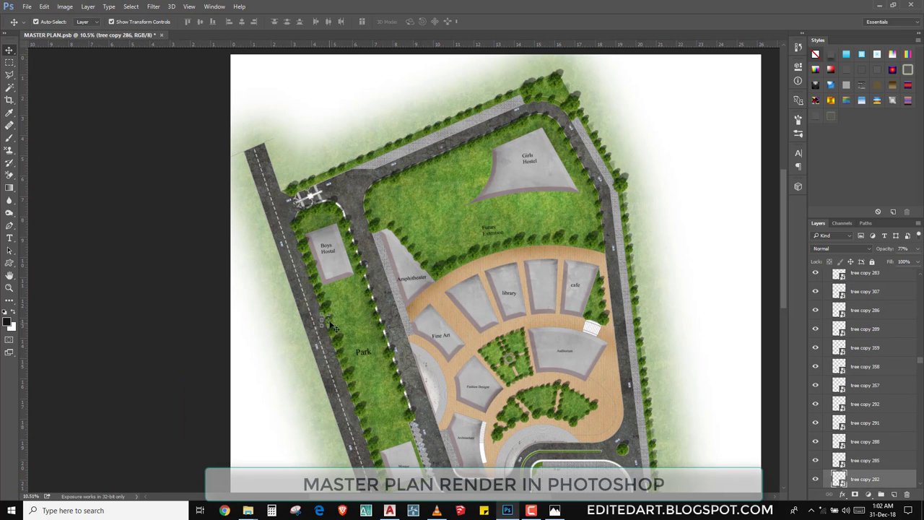
- Check trees near the amphitheatre, upper lawn and Girls Hostel, then select the 60% grass fill
left_click(376, 311)
left_click(374, 304)
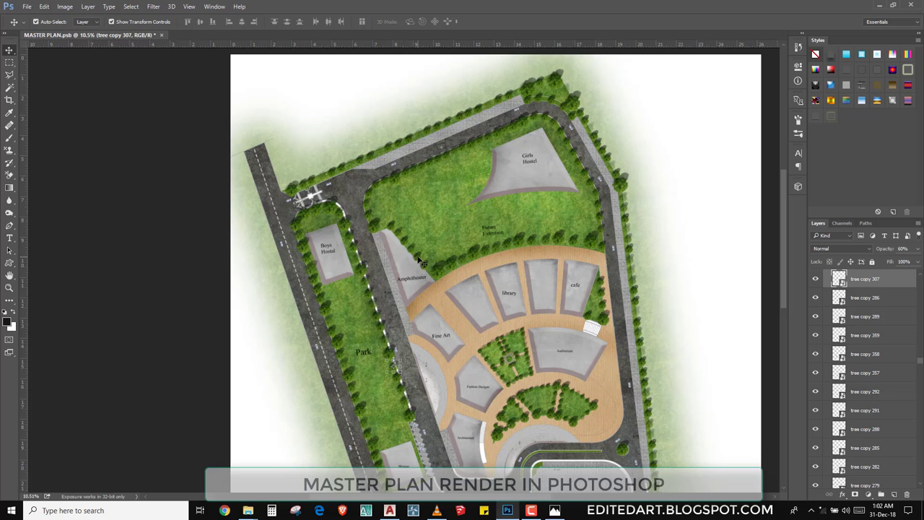
left_click(372, 216)
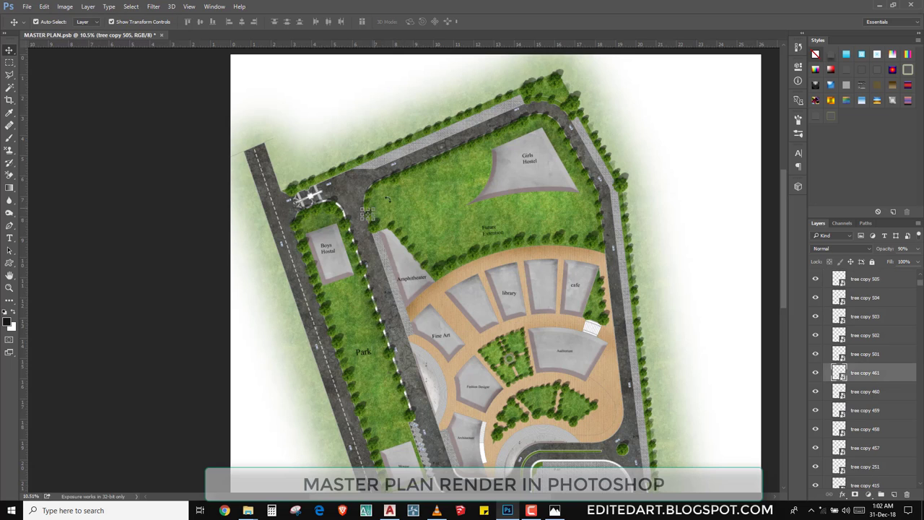
left_click(459, 153)
left_click(549, 120)
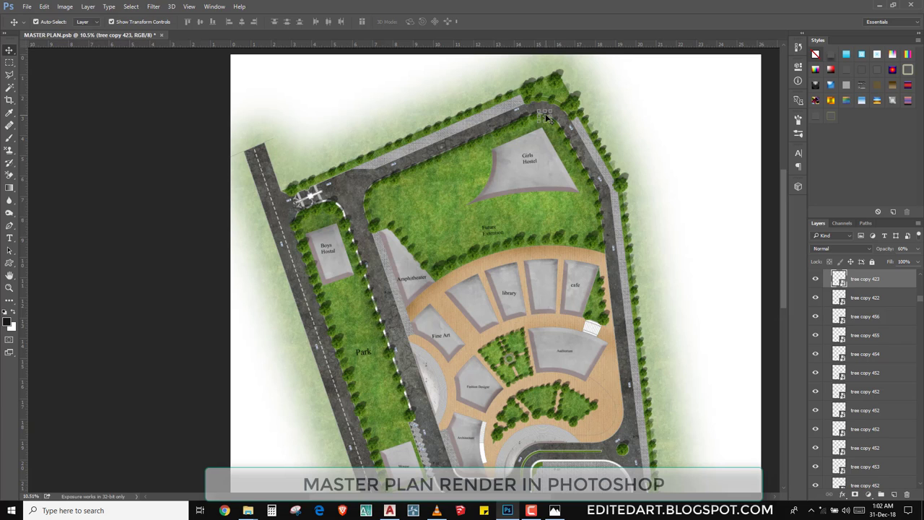
left_click(572, 242)
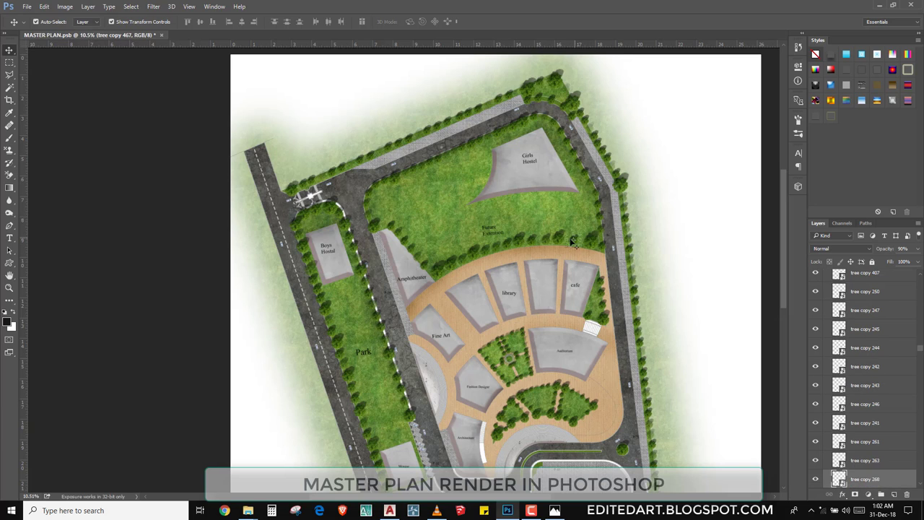
left_click(354, 166)
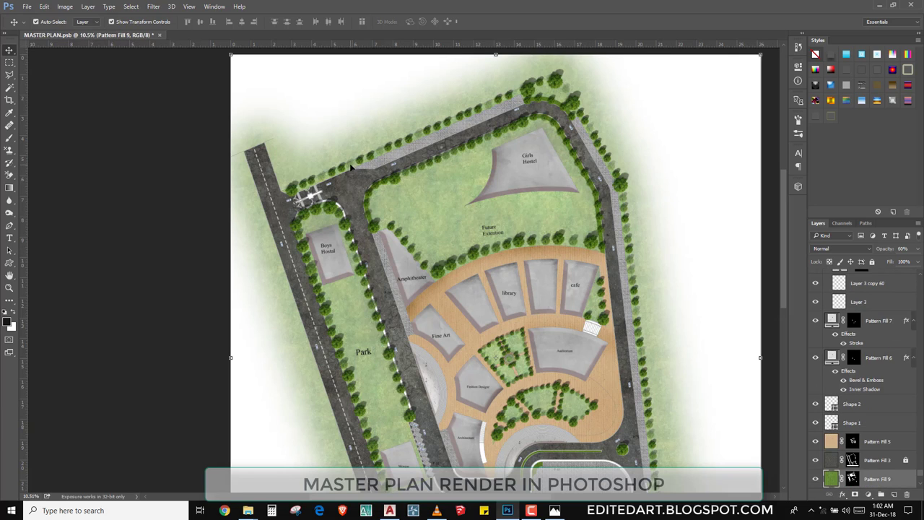
- Set the Pattern Fill 9 grass layer to 80% opacity and zoom to the guard room
key("0")
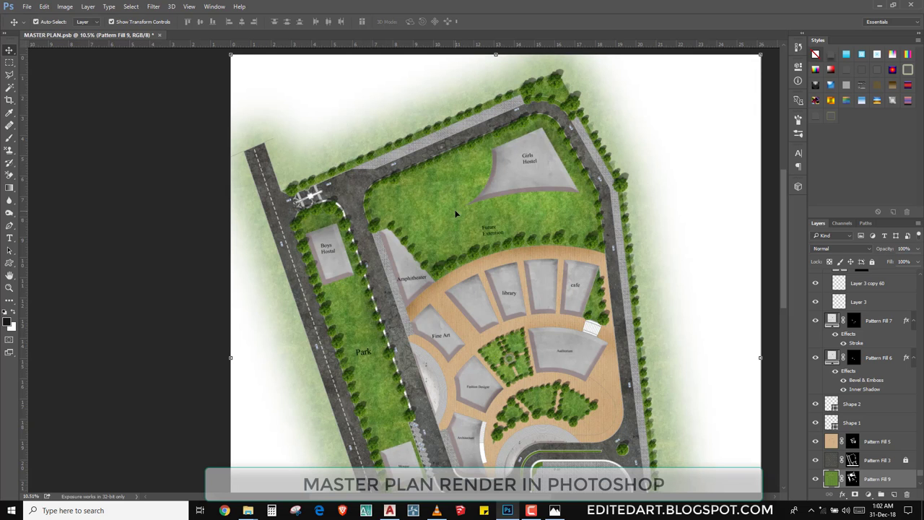
key("8")
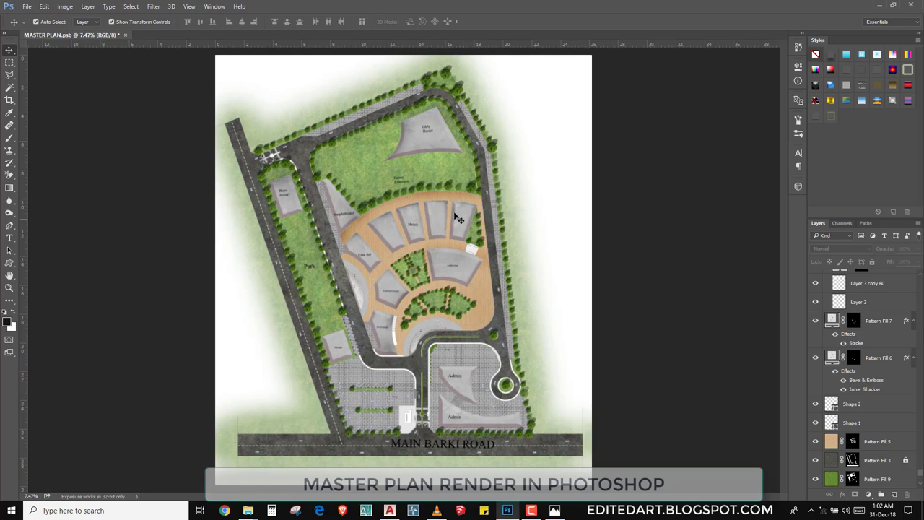
left_click(448, 175)
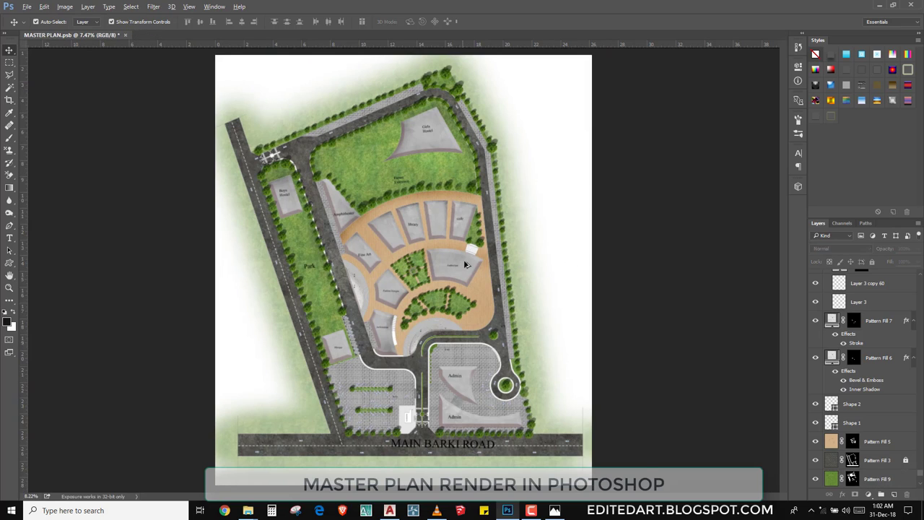
scroll(480, 252, "up", 2)
scroll(479, 253, "down", 2)
scroll(370, 379, "down", 3)
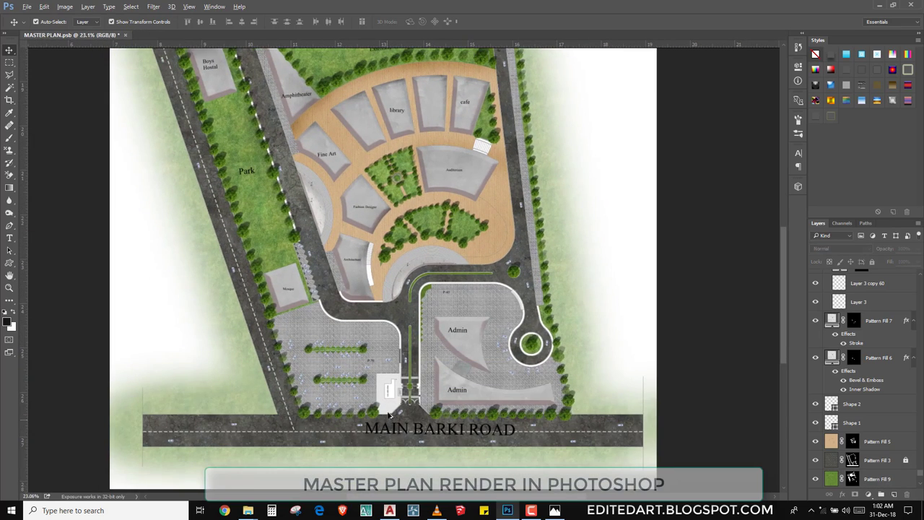
scroll(388, 414, "up", 3)
scroll(388, 414, "up", 1)
scroll(392, 392, "up", 1)
- Duplicate the guard room's Pattern Fill 14 hatch and test Multiply, reverting to Normal
left_click(403, 370)
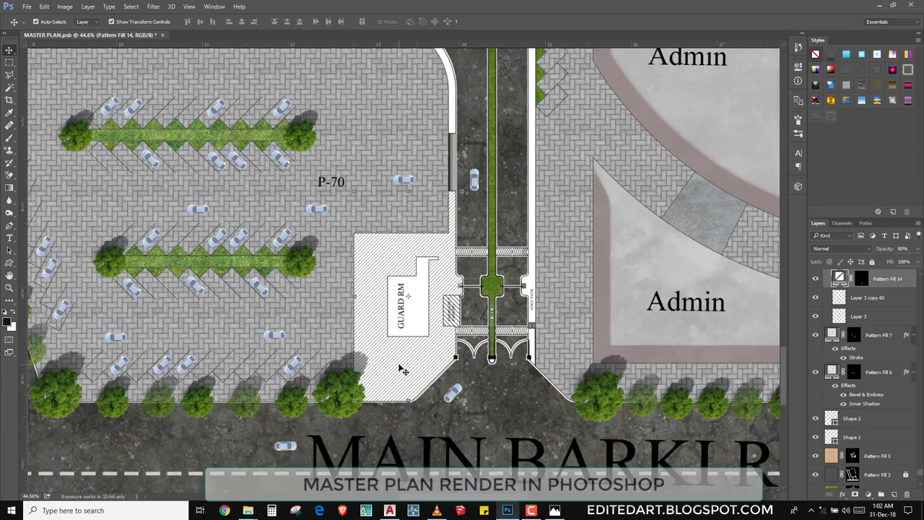
key("ctrl+j")
key("ctrl+j")
key("Delete")
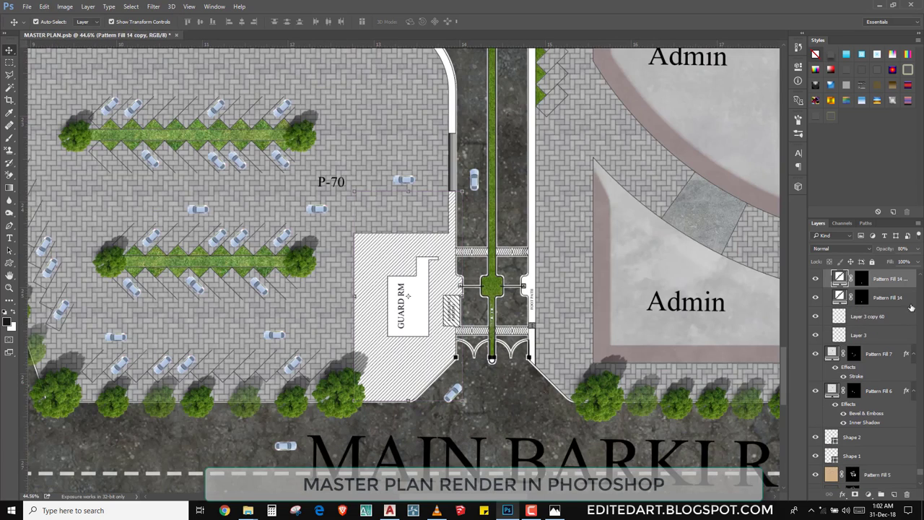
left_click(841, 249)
left_click(827, 272)
key("shift+plus")
key("shift+plus")
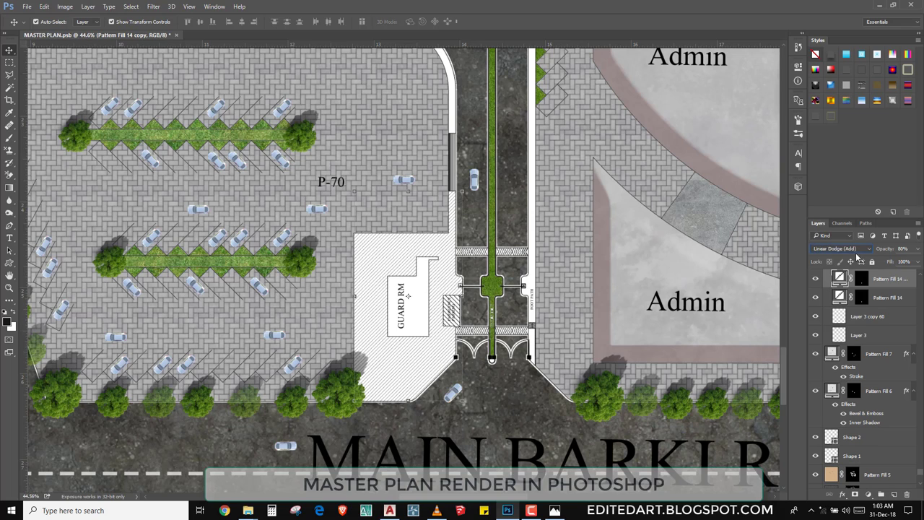
left_click(842, 248)
left_click(850, 252)
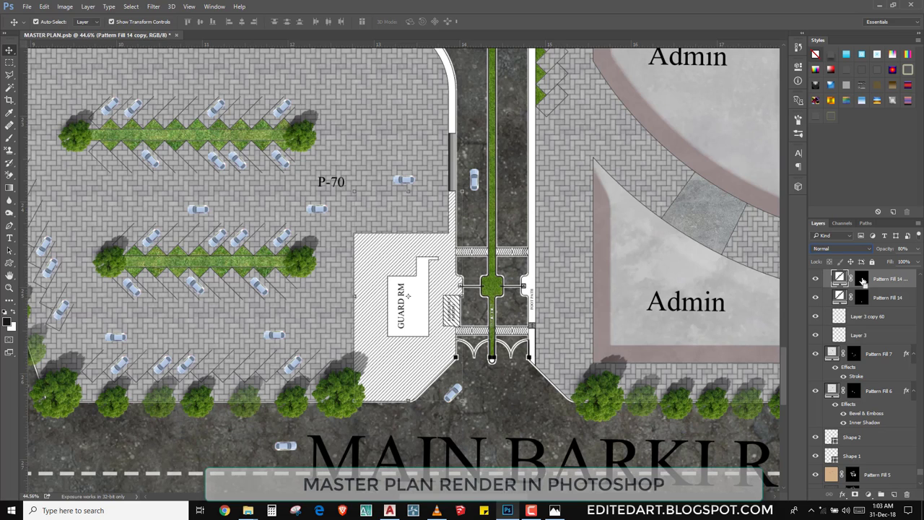
- Add a grey concrete Pattern Fill over the guard room, blended Multiply at 50% opacity
left_click(861, 279, "ctrl")
left_click(882, 494)
left_click(852, 321)
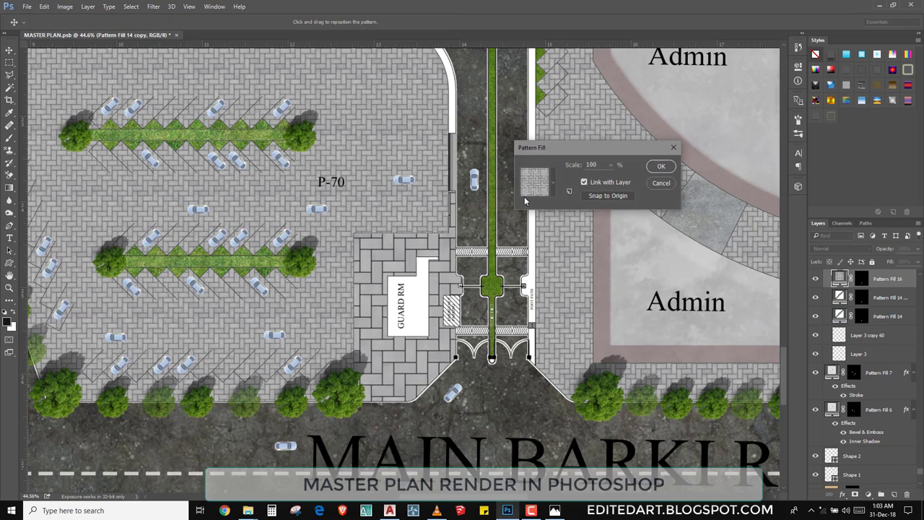
left_click(537, 186)
left_click(474, 274)
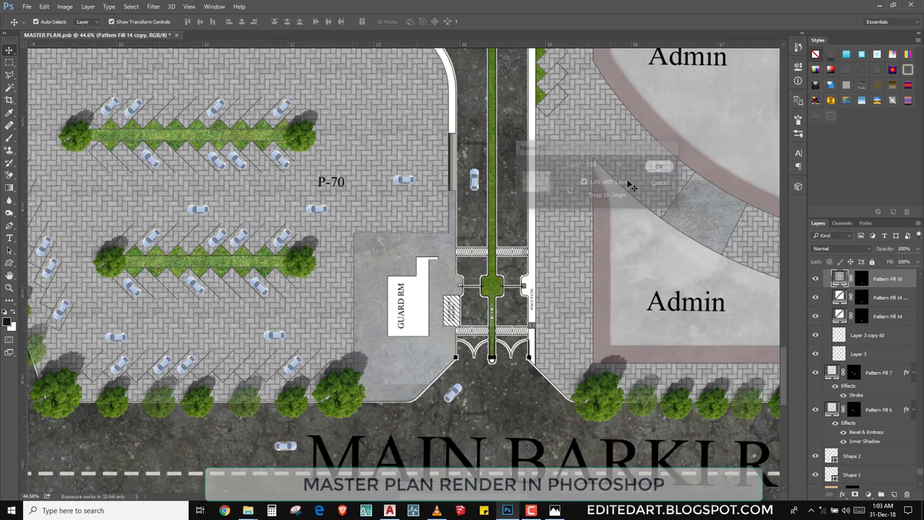
left_click(660, 167)
left_click(841, 248)
left_click(838, 278)
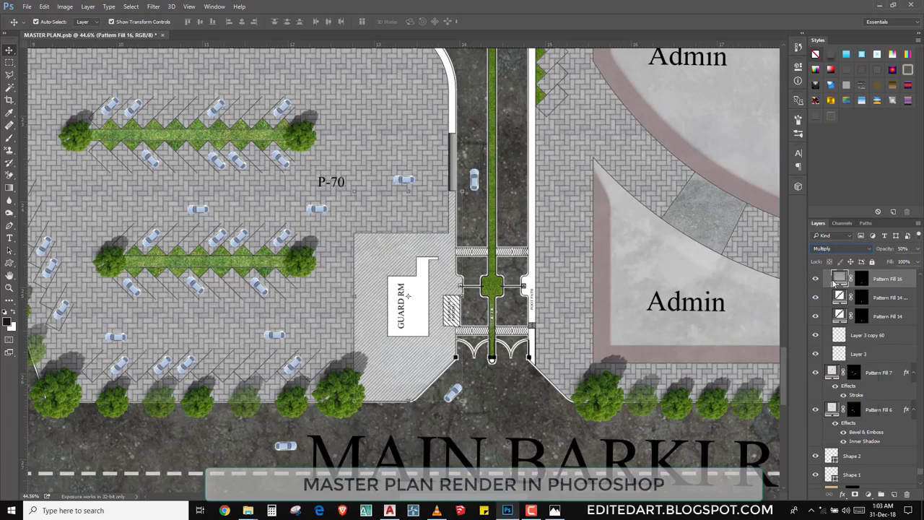
key("5")
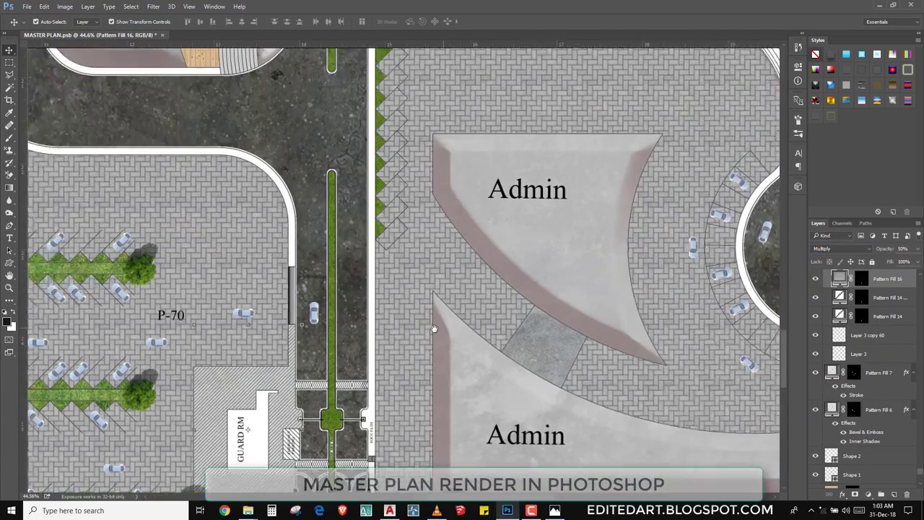
mouse_move(490, 318)
left_mouse_down()
mouse_move(608, 302)
mouse_move(525, 320)
left_mouse_up()
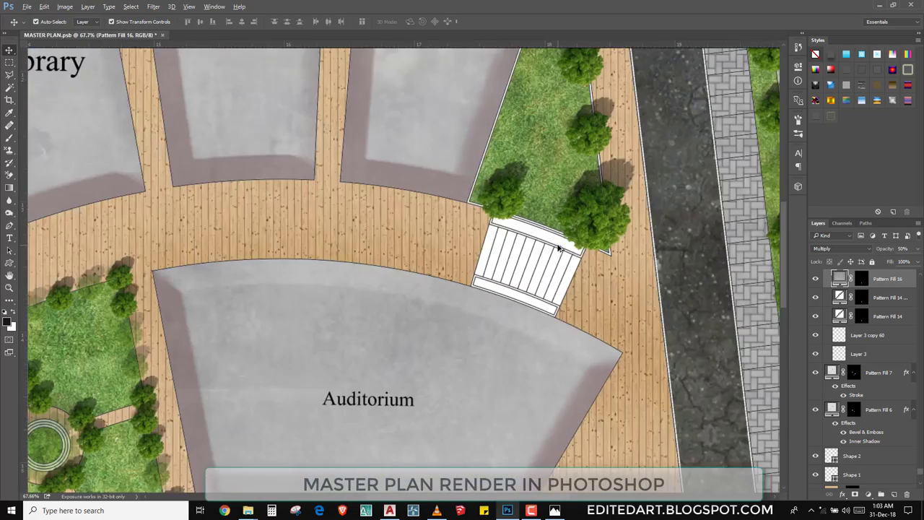
- Duplicate a tree beside the white steps between the cafe and the Auditorium
left_click_drag(525, 320, 561, 249)
scroll(560, 248, "down", 3)
scroll(561, 245, "down", 2)
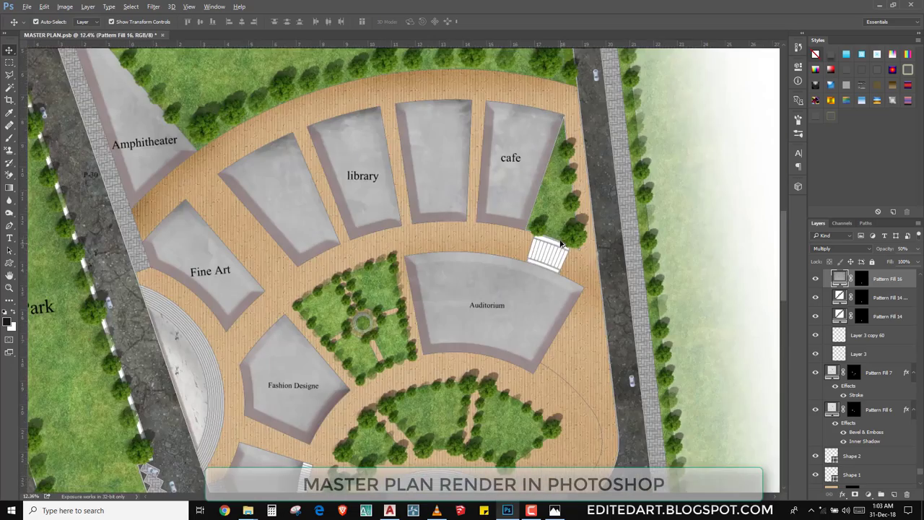
scroll(561, 244, "down", 1)
scroll(561, 244, "up", 3)
scroll(570, 238, "up", 2)
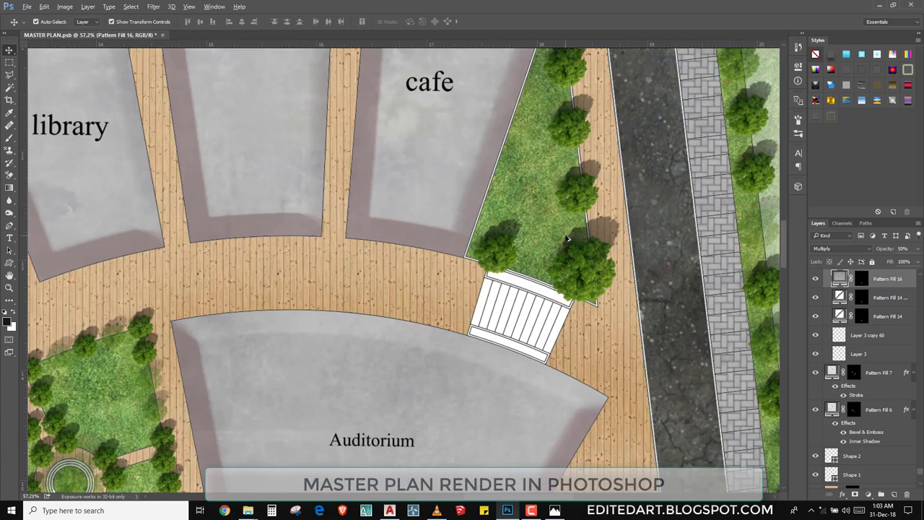
left_click(578, 200)
mouse_move(578, 200)
left_mouse_down("alt")
mouse_move(556, 245)
mouse_move(527, 267)
mouse_move(487, 347)
left_mouse_up("alt")
key("ctrl+t")
key("Return")
- Scale the tree copy down to a small shrub size
key("ctrl+t")
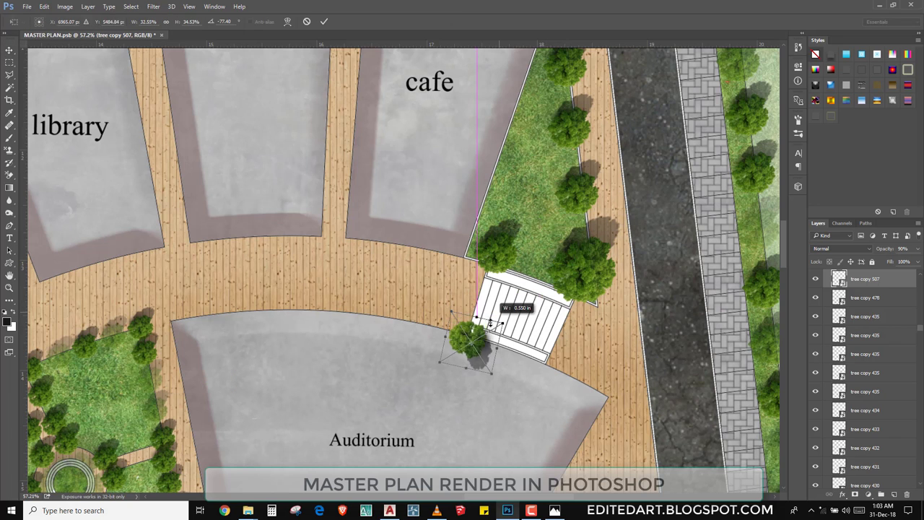
scroll(478, 354, "up", 2)
scroll(479, 356, "up", 2)
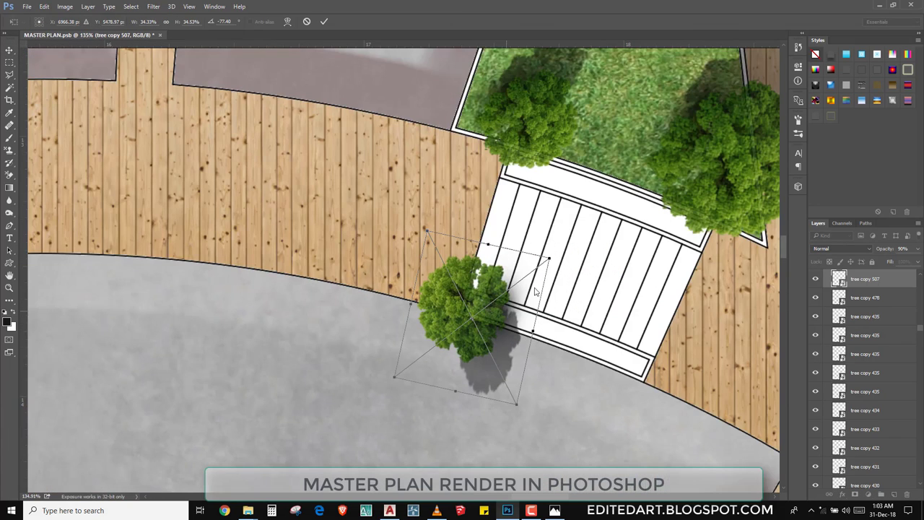
mouse_move(547, 261)
left_mouse_down()
mouse_move(437, 339)
mouse_move(537, 294)
mouse_move(584, 295)
mouse_move(641, 328)
mouse_move(671, 327)
left_mouse_up()
key("Return")
- Copy the small tree along the lower step edge to form an evenly spaced row
left_click_drag(673, 379, 679, 398, "alt")
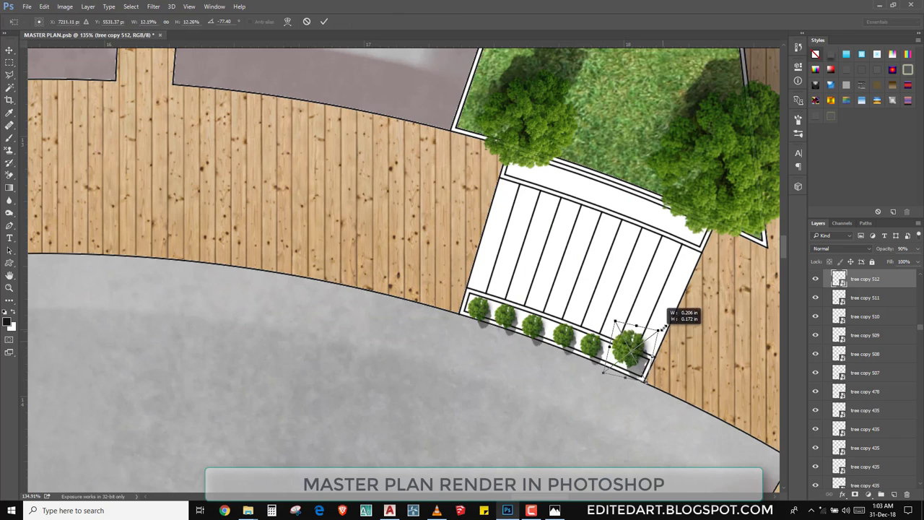
left_click_drag(681, 363, 741, 271, "alt")
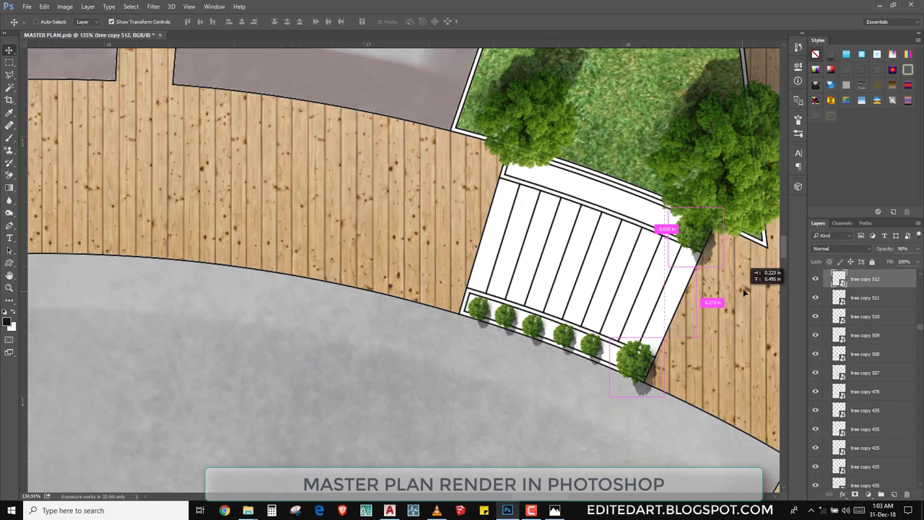
left_click(483, 318, "ctrl")
key("Delete")
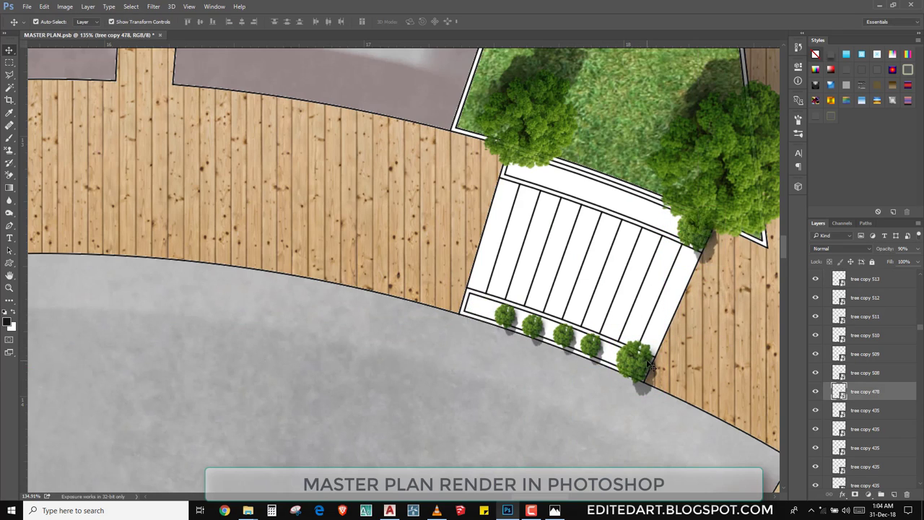
left_click(634, 359)
left_click_drag(632, 361, 466, 307, "alt")
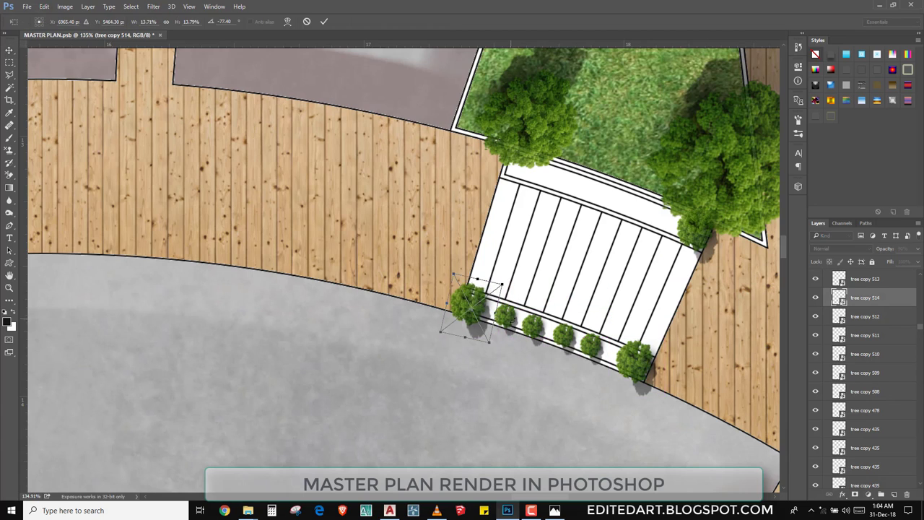
- Copy the whole tree row onto the top edge of the steps and view the full plan
left_click(505, 315, "shift")
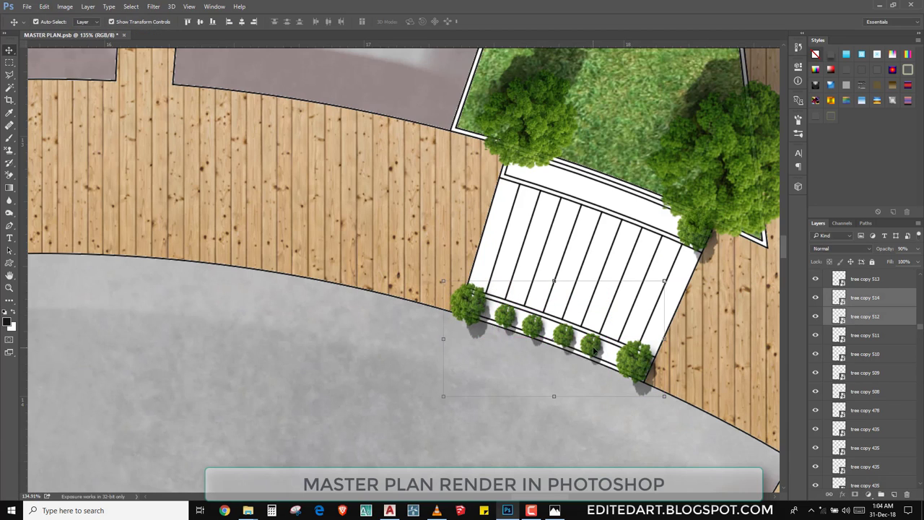
left_click(533, 326, "shift")
left_click(564, 336, "shift")
left_click(591, 347, "shift")
left_click(635, 359, "shift")
left_click_drag(557, 426, 578, 268, "alt")
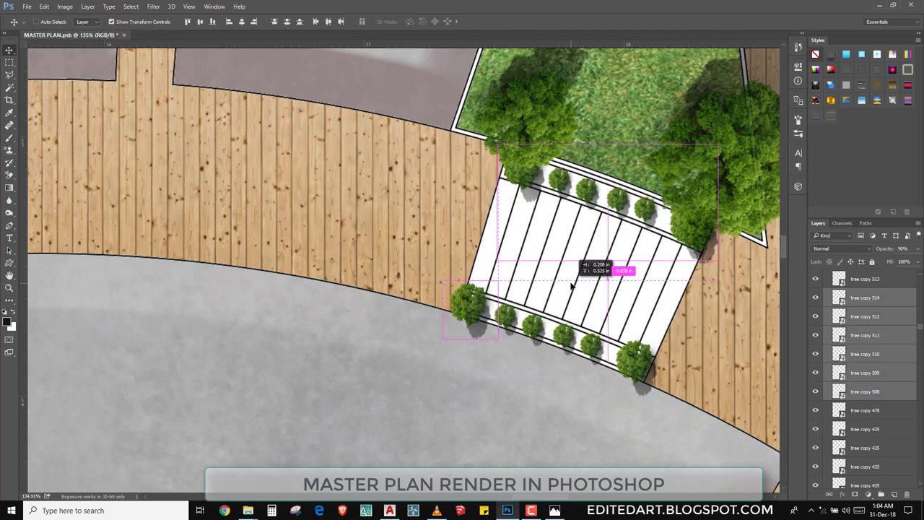
key("ctrl+0")
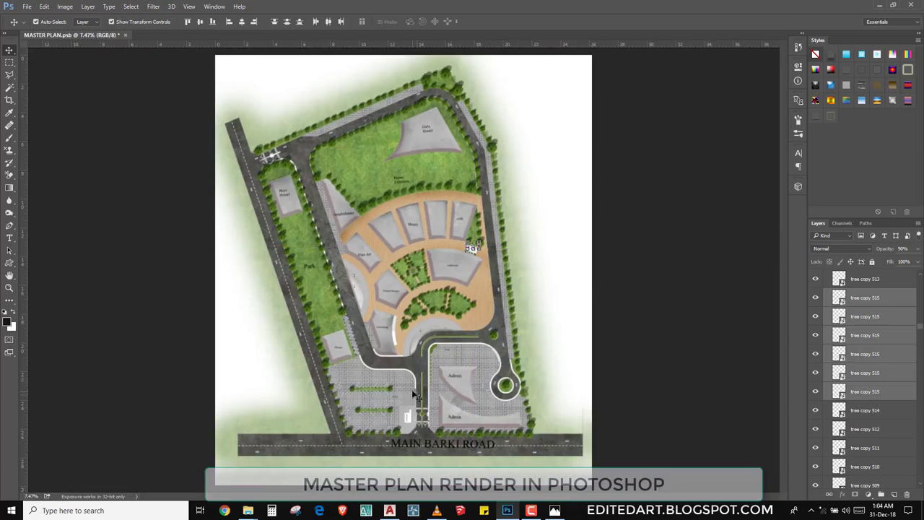
- Rotate a car upright and place copies of it along the P-45 parking bays
scroll(405, 432, "up", 1, "alt")
scroll(406, 431, "up", 5, "alt")
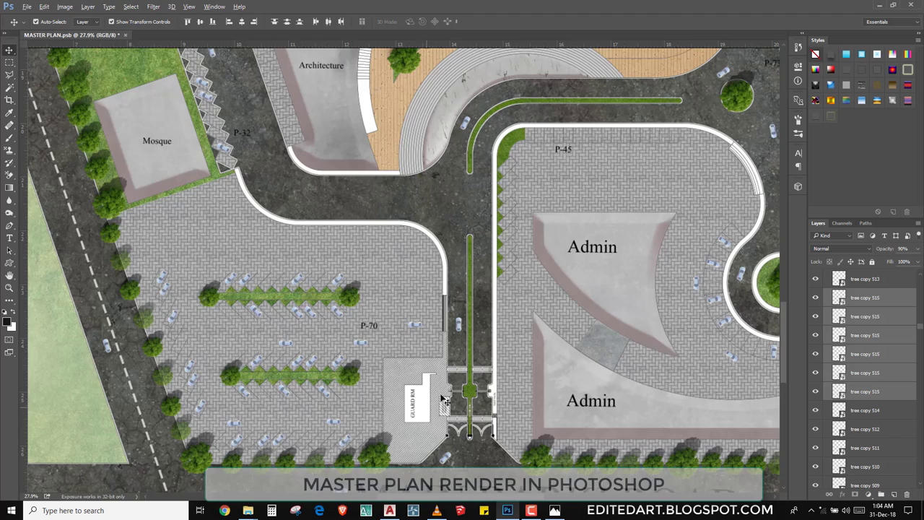
left_click_drag(443, 398, 341, 485)
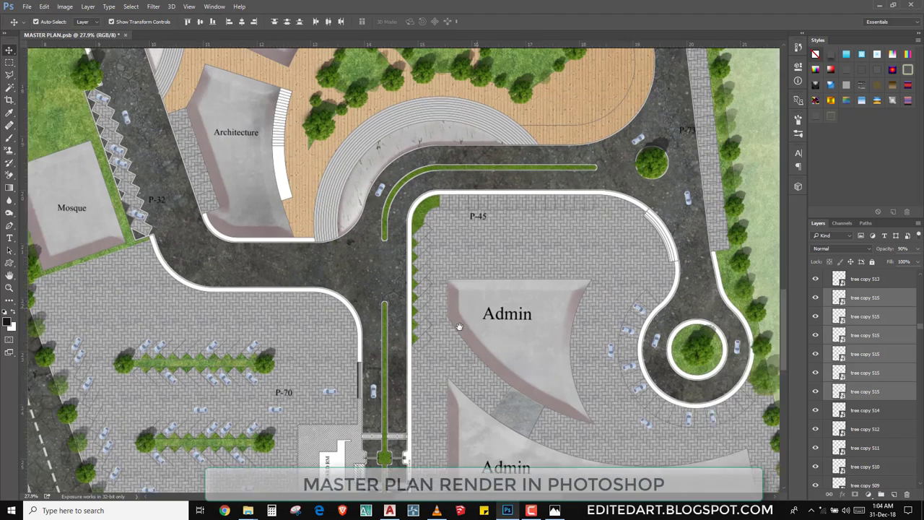
left_click(233, 454)
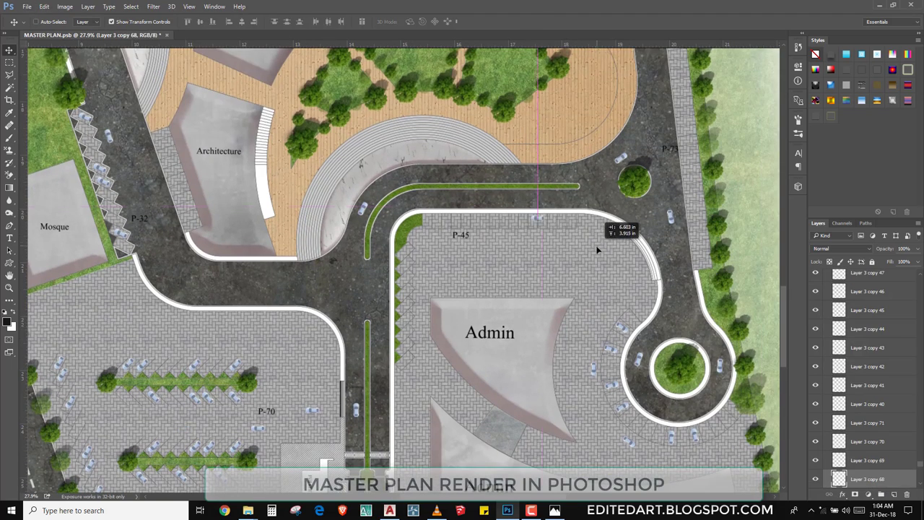
left_click_drag(592, 227, 627, 238)
scroll(549, 227, "up", 1)
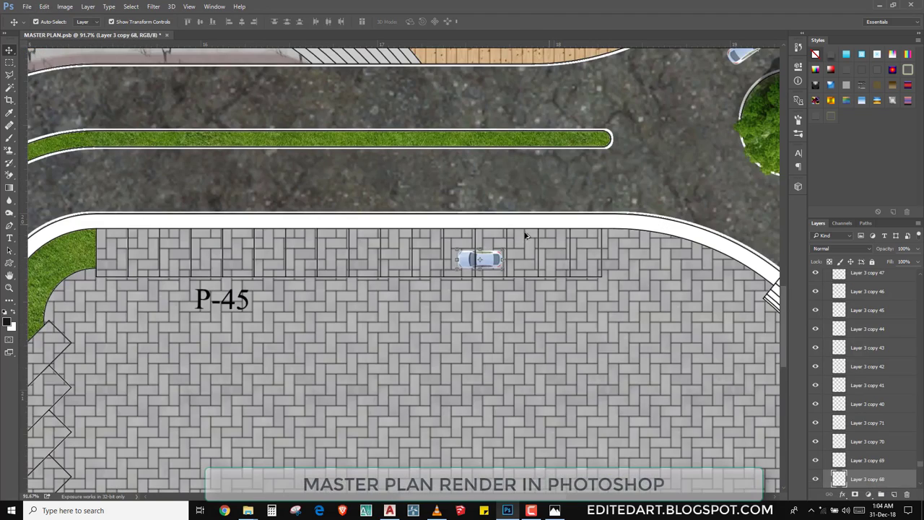
scroll(535, 238, "up", 1)
left_click_drag(509, 242, 534, 304)
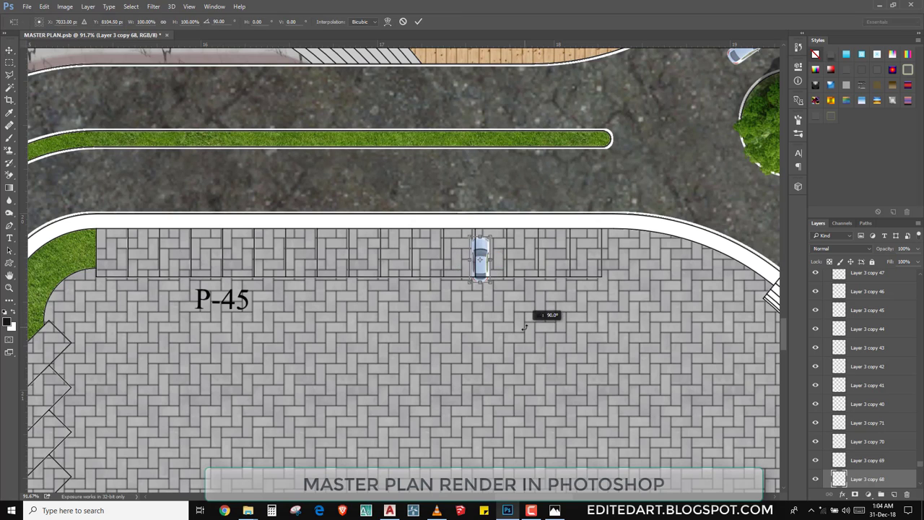
left_click_drag(460, 354, 557, 340)
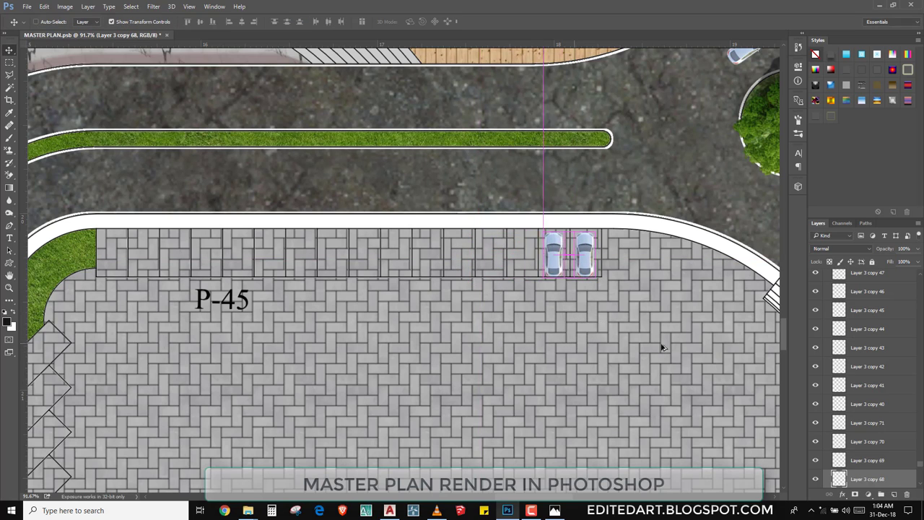
left_click_drag(660, 347, 440, 354)
- Rotate a car copy to the angled-bay direction and park copies in the angled bays
mouse_move(556, 335)
left_mouse_down()
mouse_move(294, 366)
mouse_move(409, 233)
mouse_move(489, 276)
left_mouse_up()
key("Left")
key("Left")
key("Left")
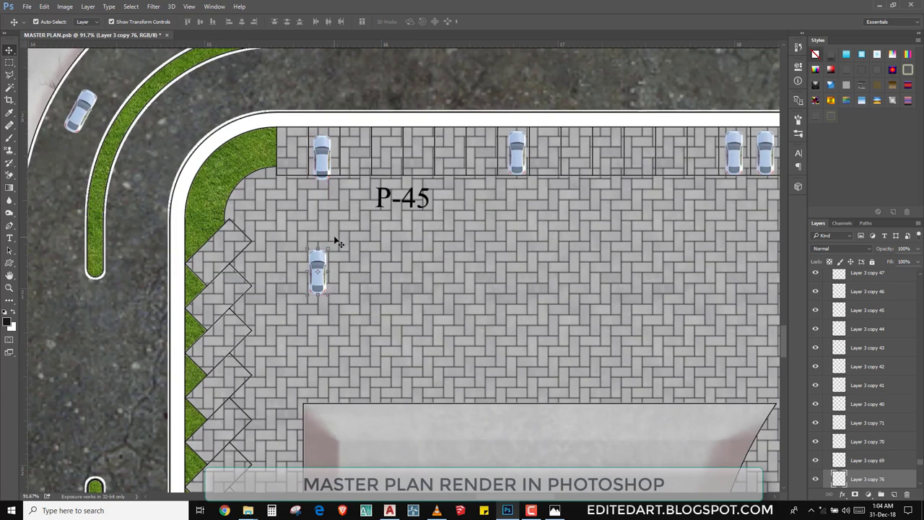
left_click(318, 272)
right_click(318, 273)
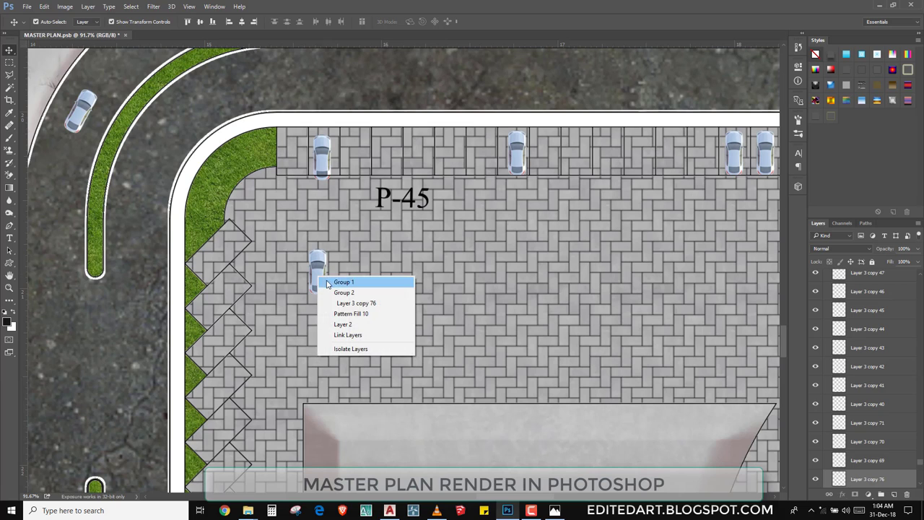
left_click(325, 279)
left_click(317, 268)
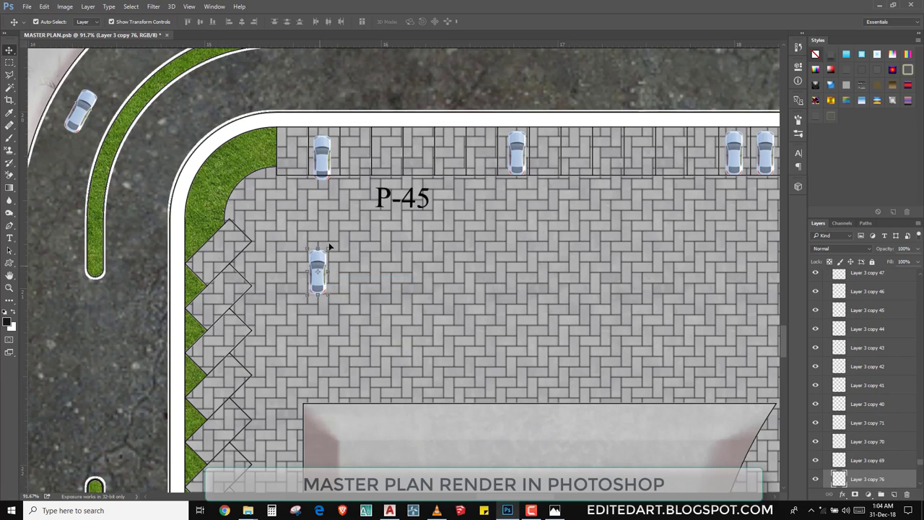
key("ctrl+t")
mouse_move(330, 248)
left_mouse_down()
mouse_move(331, 296)
mouse_move(213, 326)
left_mouse_up()
key("Return")
mouse_move(307, 262)
left_mouse_down()
mouse_move(310, 398)
mouse_move(325, 209)
left_mouse_up()
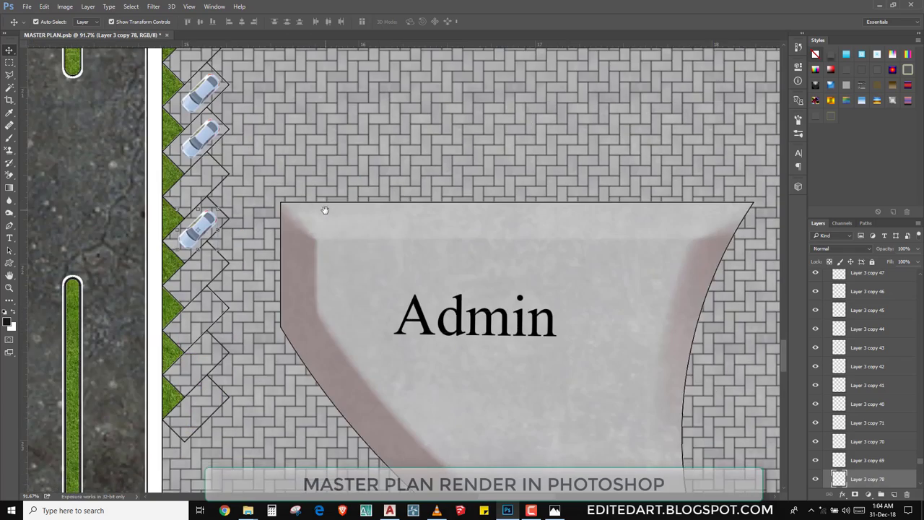
- Put a rotated car on the paved strip near P-73, with a second car below it
scroll(325, 209, "down", 3)
scroll(403, 254, "down", 2)
scroll(402, 262, "down", 2)
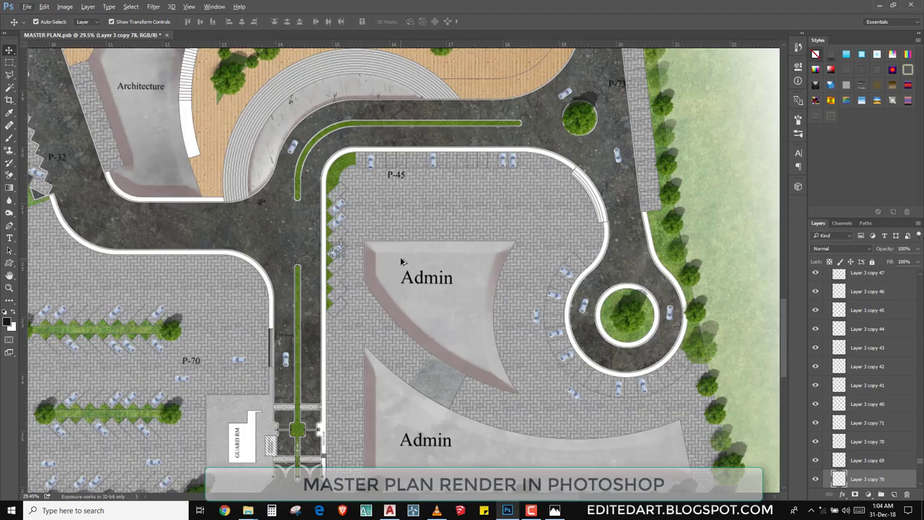
scroll(513, 317, "up", 3)
scroll(567, 273, "up", 2)
scroll(567, 273, "up", 3)
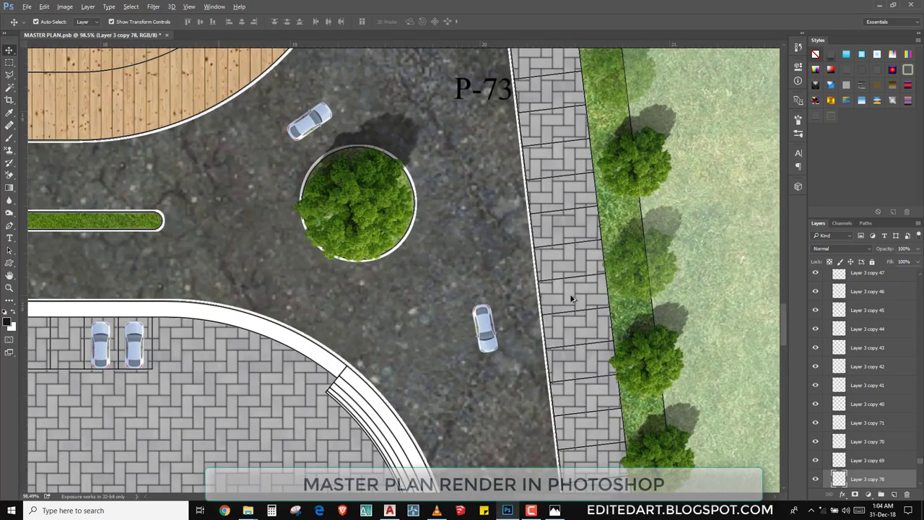
mouse_move(482, 329)
left_mouse_down("alt")
mouse_move(496, 186)
mouse_move(460, 227)
left_mouse_up("alt")
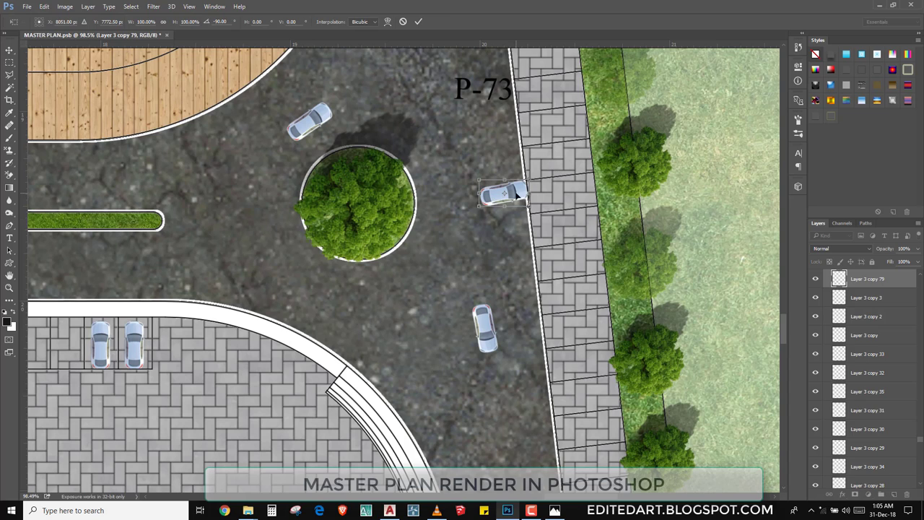
mouse_move(515, 193)
left_mouse_down()
mouse_move(565, 194)
mouse_move(553, 195)
left_mouse_up()
key("Return")
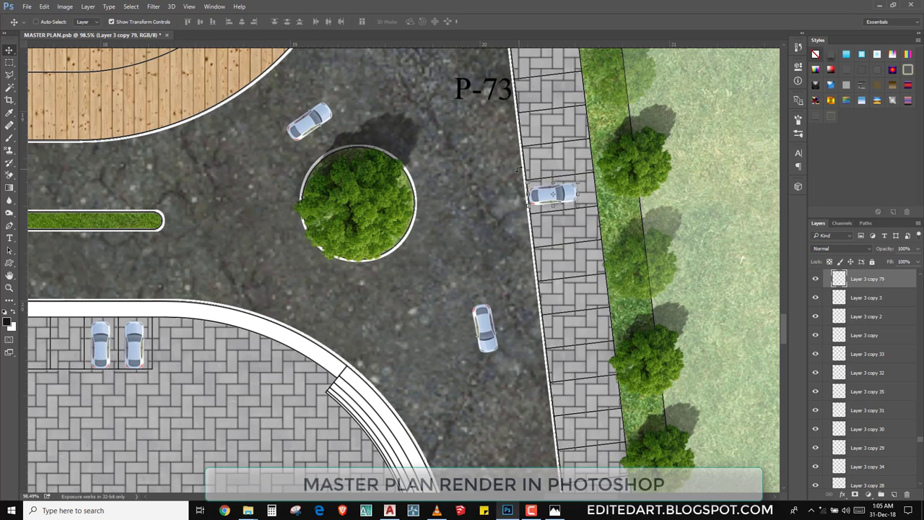
left_click_drag(478, 210, 482, 245, "alt")
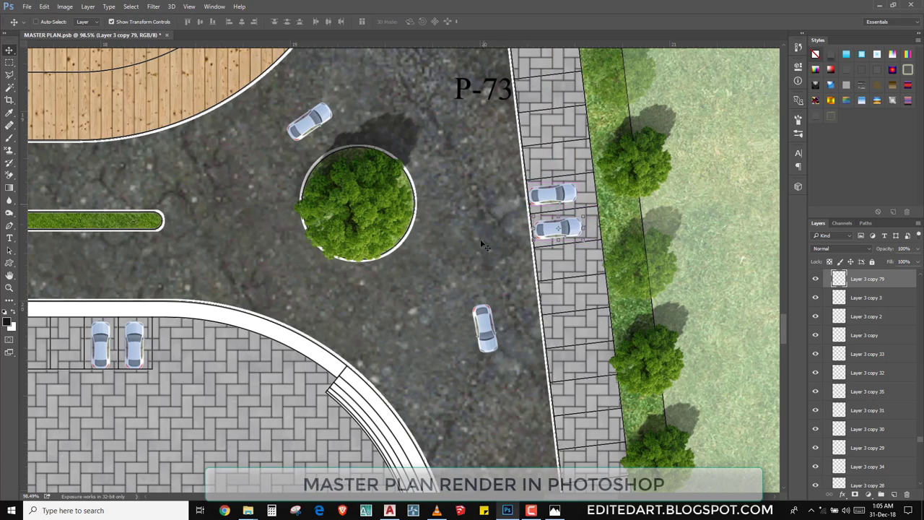
- Add more car copies along the paved strip, shifting one further up
scroll(484, 246, "down", 5)
left_click_drag(348, 95, 374, 258, "alt")
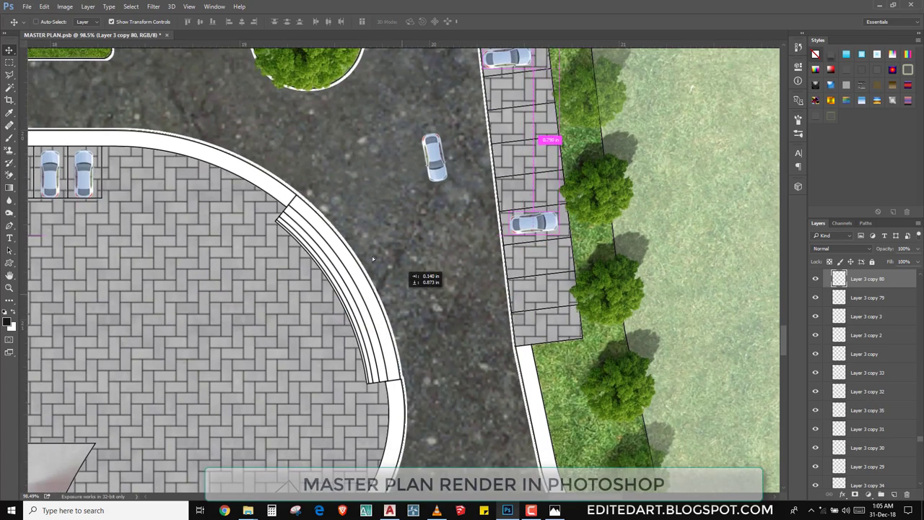
scroll(374, 258, "up", 4)
scroll(535, 249, "up", 3)
left_click(531, 252, "ctrl")
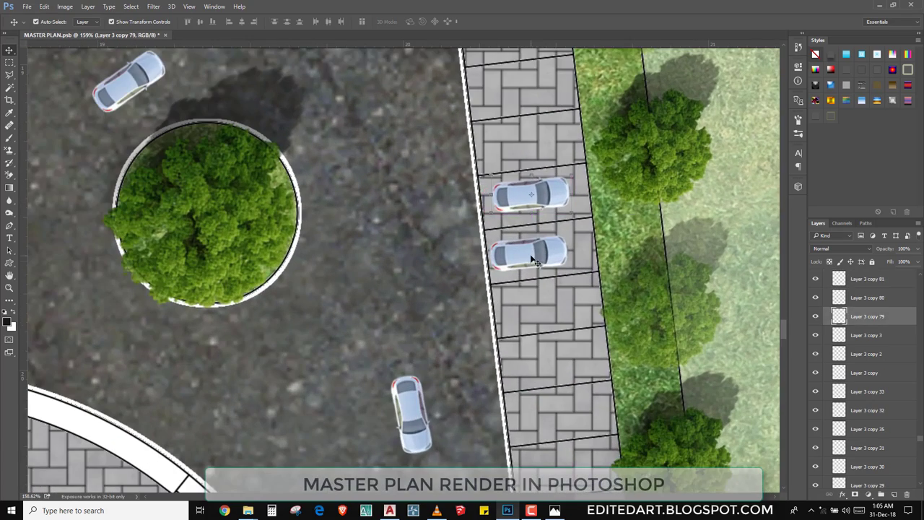
mouse_move(534, 262)
left_mouse_down("alt")
mouse_move(498, 298)
mouse_move(533, 196)
left_mouse_up("alt")
scroll(498, 297, "down", 4)
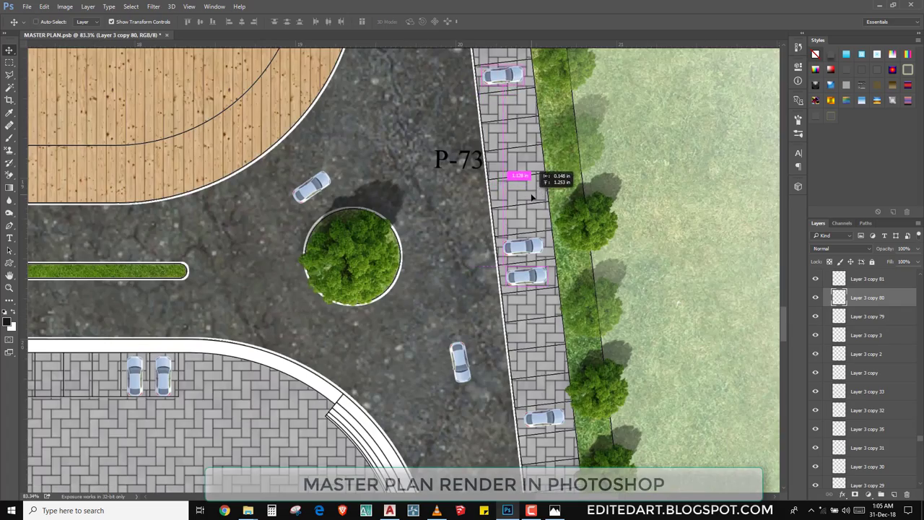
scroll(532, 197, "up", 5)
scroll(532, 197, "up", 1)
mouse_move(547, 400)
left_mouse_down("alt")
mouse_move(541, 343)
mouse_move(473, 204)
mouse_move(514, 213)
left_mouse_up("alt")
- Add another car copy higher up the strip and adjust the last car's position
scroll(515, 213, "up", 5)
mouse_move(475, 437)
left_mouse_down("alt")
mouse_move(452, 197)
mouse_move(452, 211)
mouse_move(437, 195)
mouse_move(429, 202)
mouse_move(433, 177)
left_mouse_up("alt")
scroll(473, 247, "down", 2)
scroll(473, 247, "down", 2)
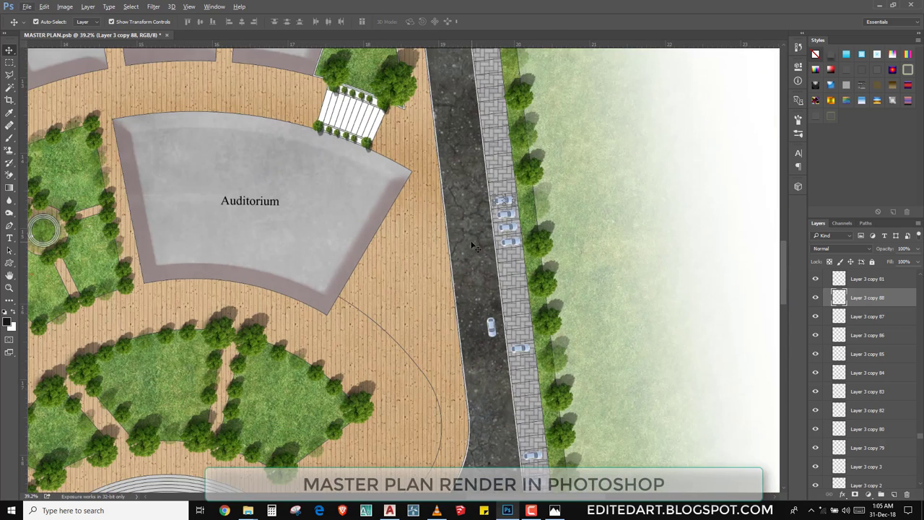
scroll(527, 335, "down", 2)
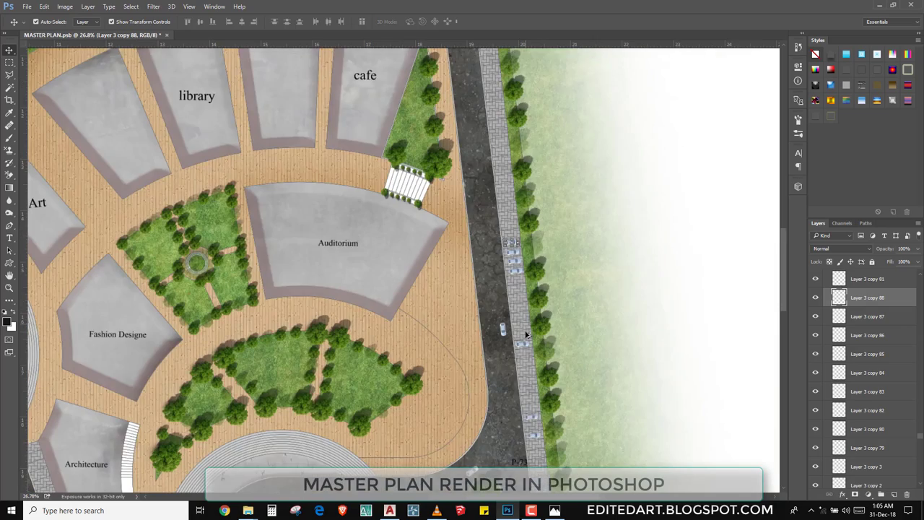
left_click_drag(520, 330, 510, 334)
scroll(510, 334, "down", 2)
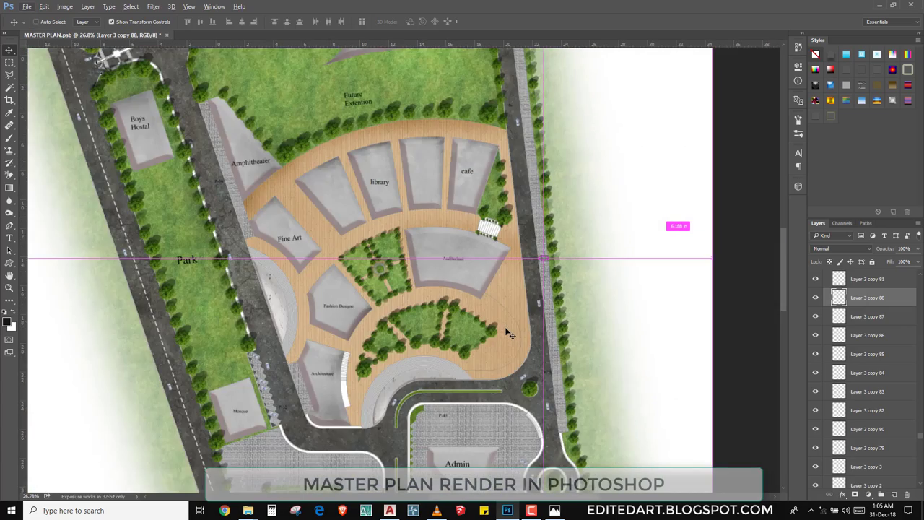
scroll(501, 359, "down", 2)
scroll(344, 439, "up", 1)
scroll(343, 439, "up", 1)
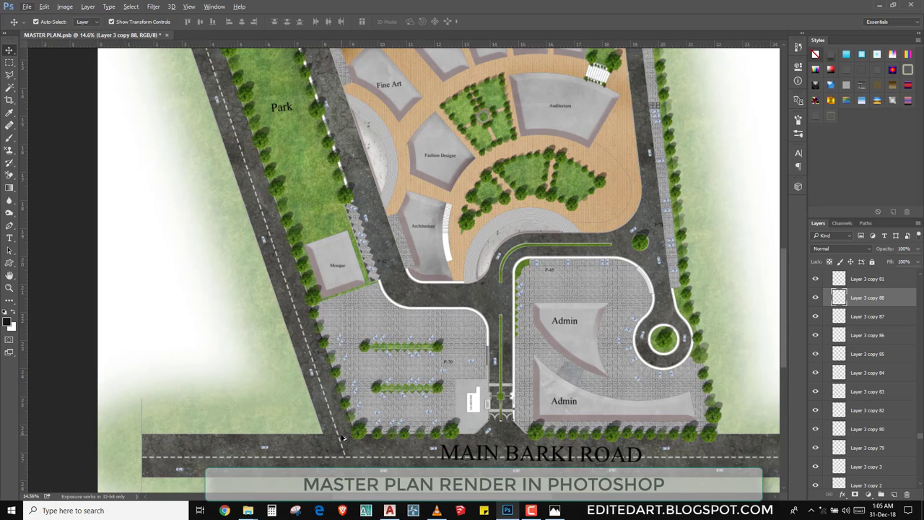
scroll(343, 439, "up", 2)
scroll(343, 439, "up", 3)
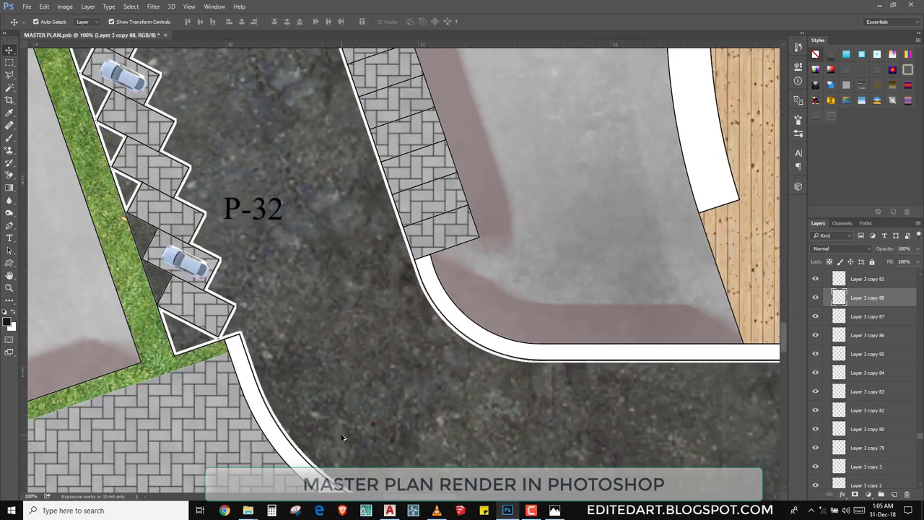
scroll(414, 309, "down", 2)
scroll(414, 310, "down", 1)
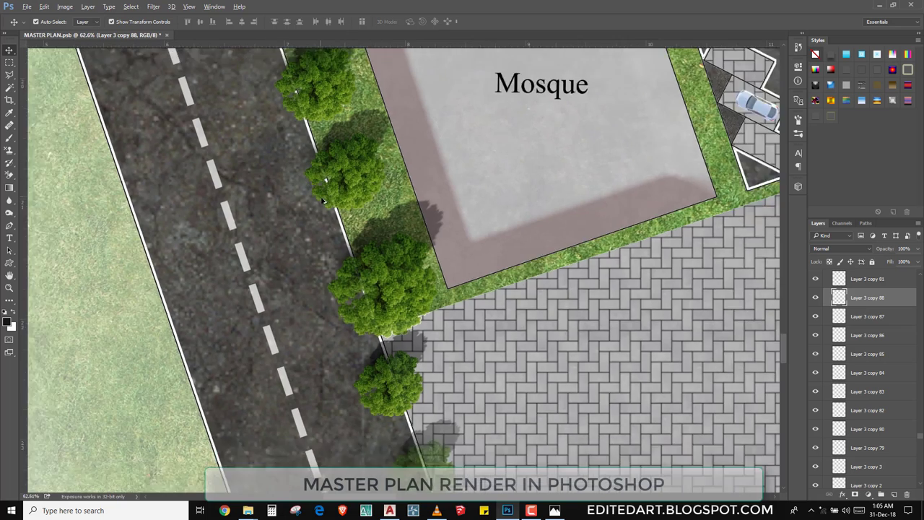
scroll(331, 207, "down", 2)
- Inspect the Pattern Fill 10 pattern settings and close them unchanged
left_click(478, 292)
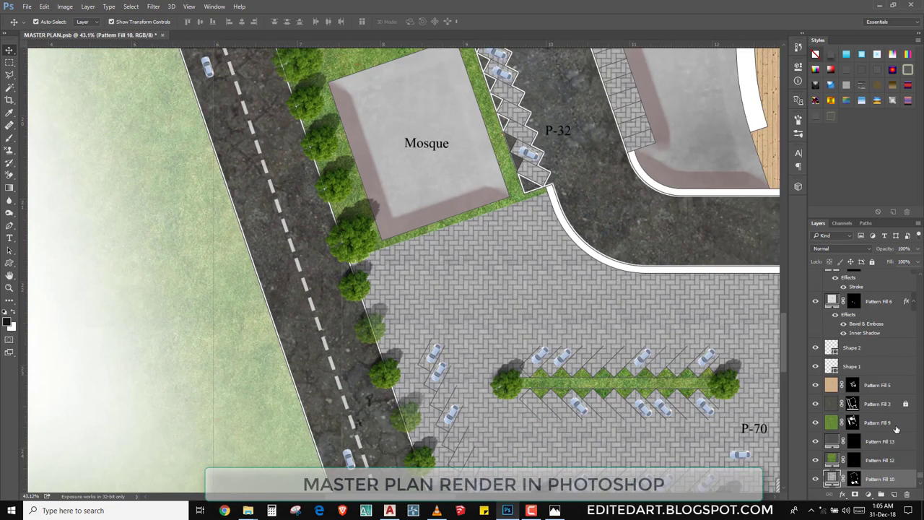
double_click(833, 479)
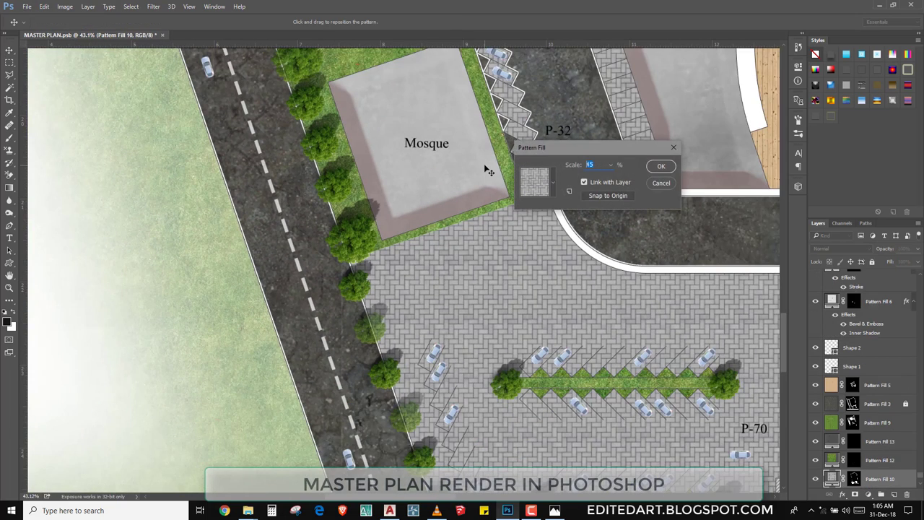
key("Return")
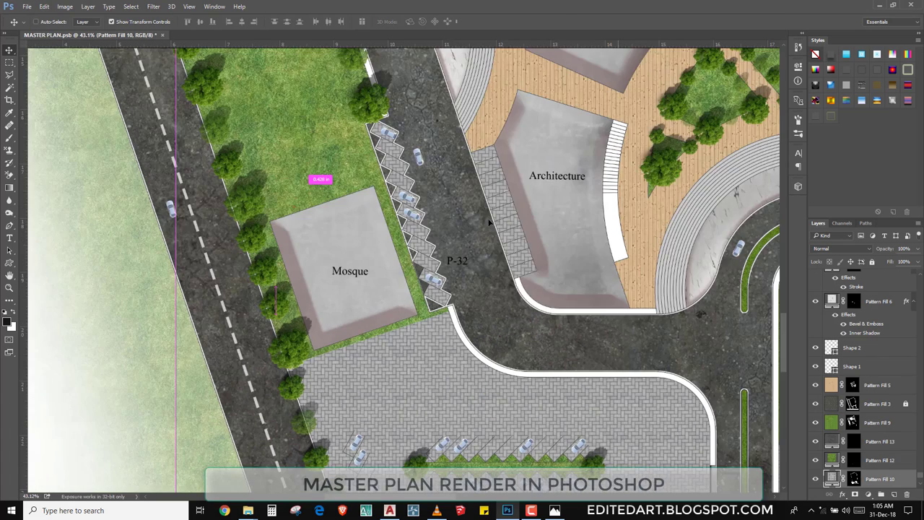
scroll(490, 223, "down", 3)
scroll(490, 224, "down", 3)
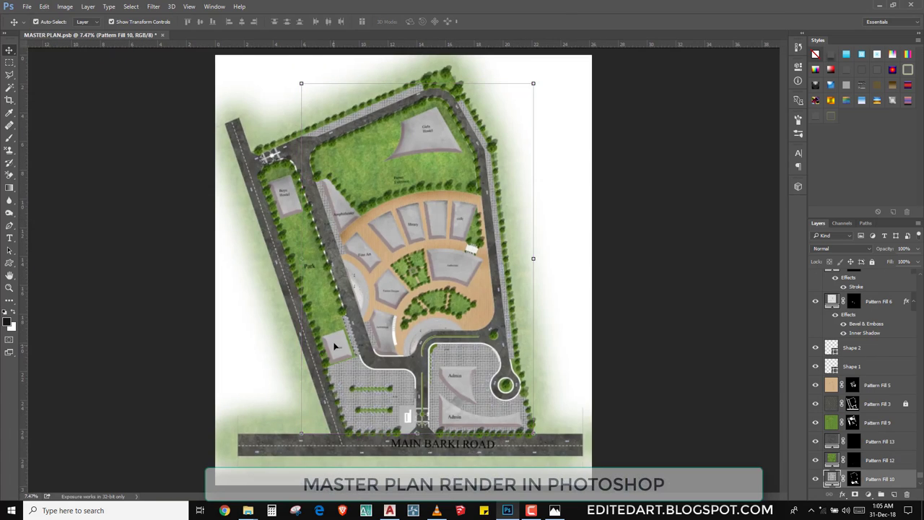
scroll(410, 253, "up", 1)
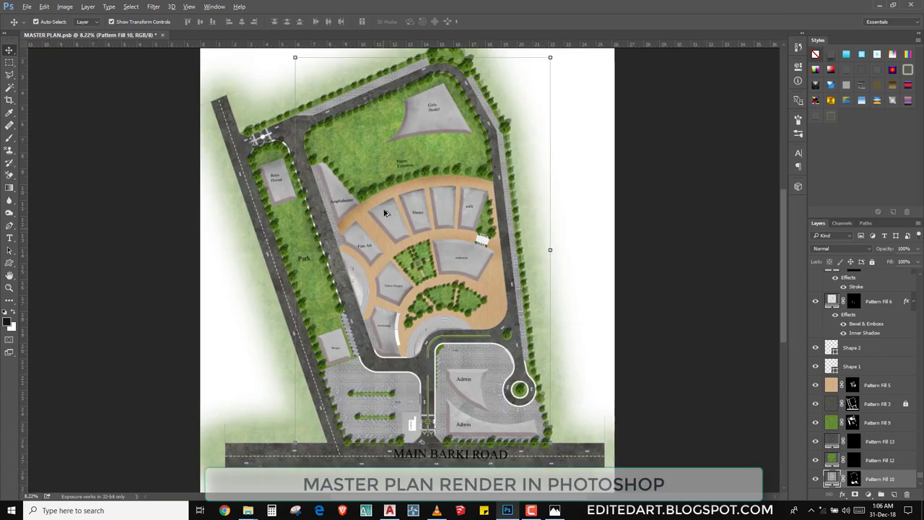
scroll(410, 253, "up", 3)
- Set the Pattern Fill 1 copy building texture to Multiply at 52% opacity
left_click(422, 204)
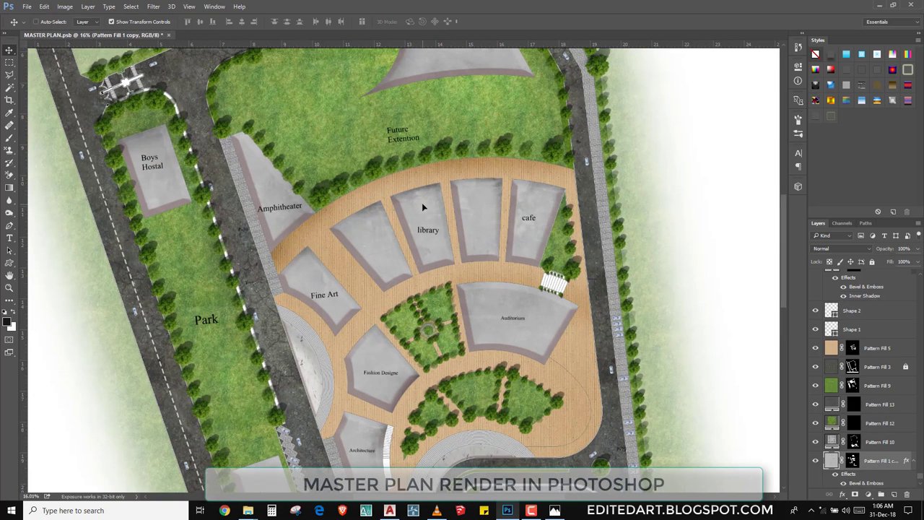
left_click(841, 249)
left_click(840, 277)
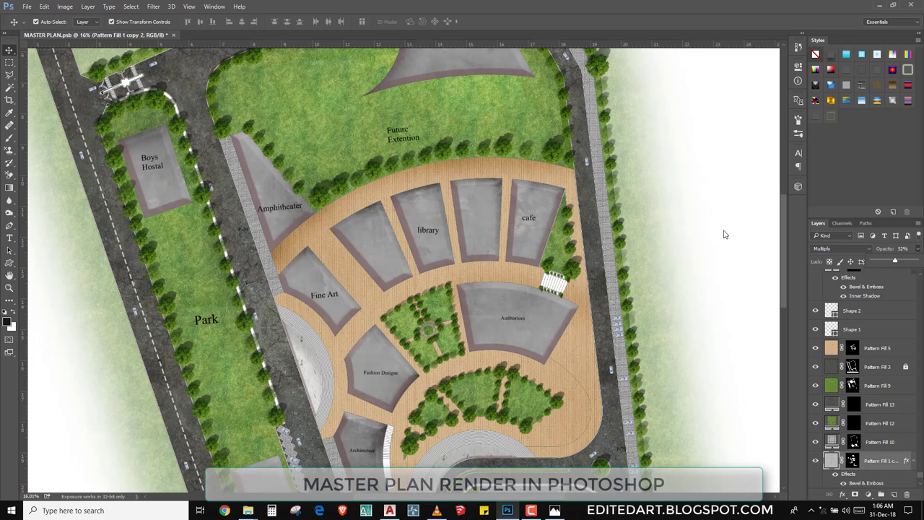
left_click(719, 231)
key("ctrl+0")
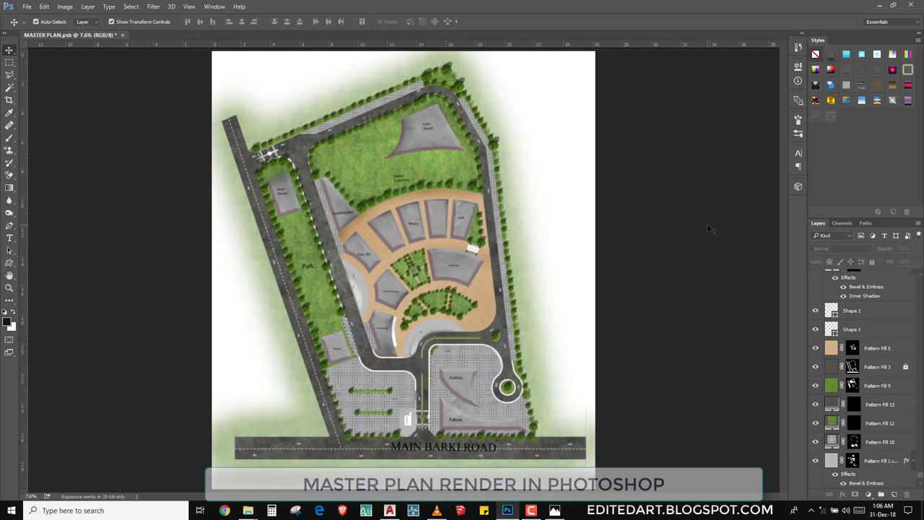
scroll(516, 251, "up", 2)
scroll(506, 260, "up", 3)
scroll(484, 282, "up", 2)
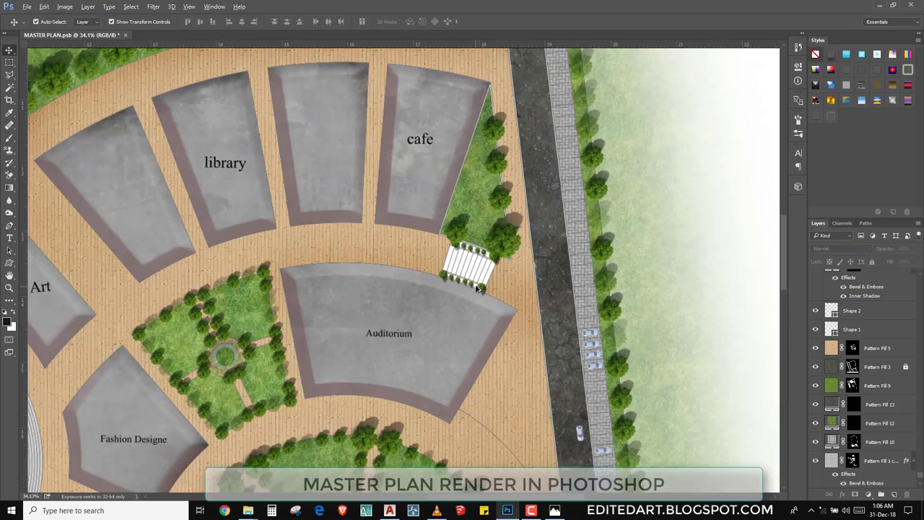
scroll(497, 263, "up", 2)
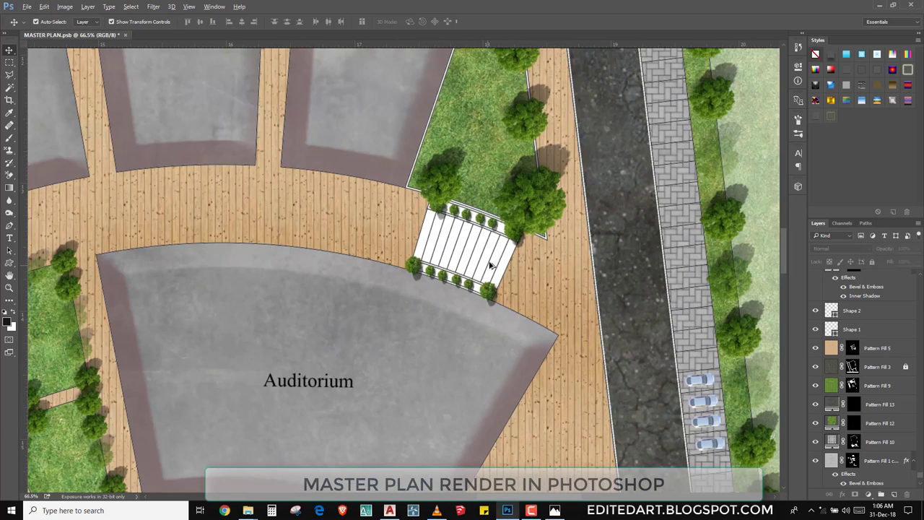
scroll(490, 266, "up", 2)
- Hide the trees and Magic Wand-select the planks of the entrance steps
left_click(539, 231)
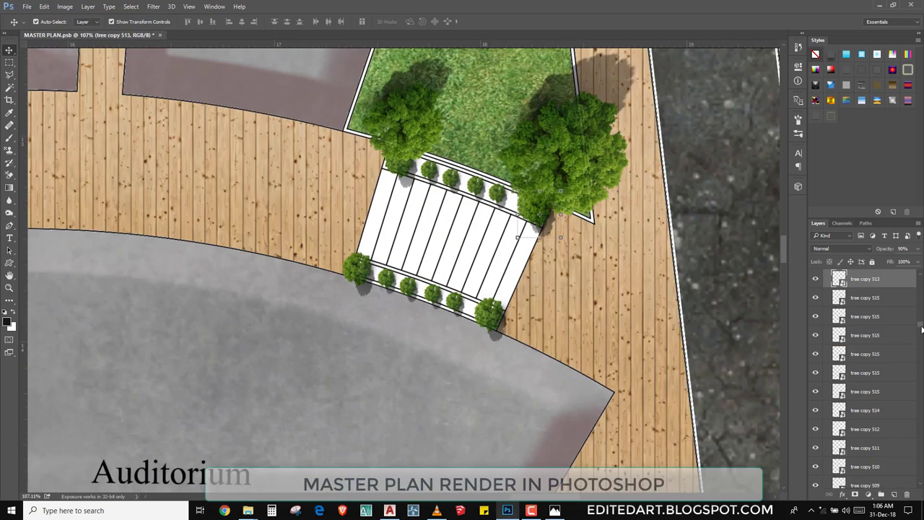
left_click_drag(923, 329, 922, 276)
left_click(815, 275)
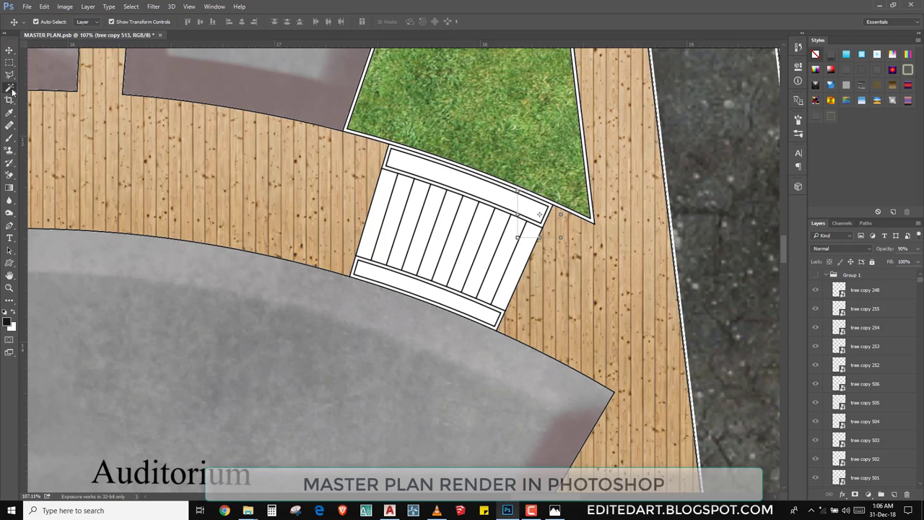
left_click(9, 87)
left_click(390, 225)
left_click(420, 237, "shift")
left_click(435, 242, "shift")
left_click(452, 249, "shift")
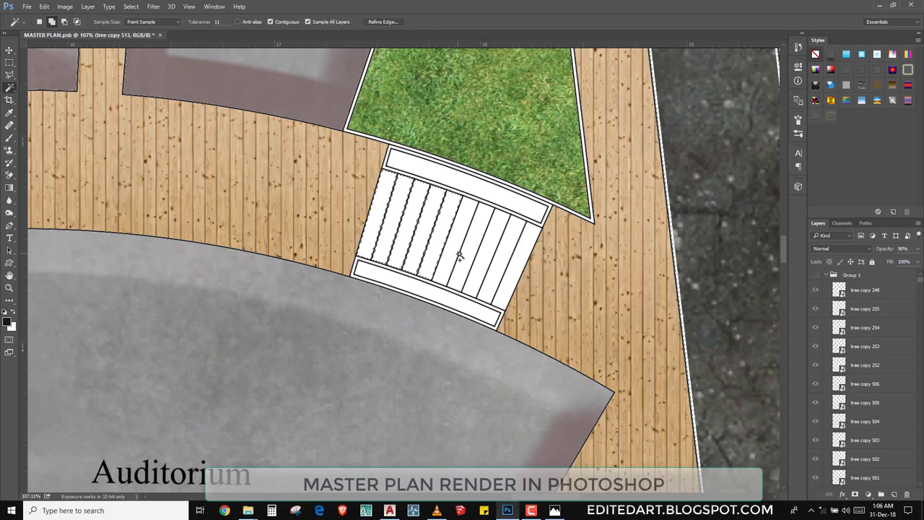
left_click(468, 257, "shift")
left_click(482, 264, "shift")
left_click(510, 275, "shift")
- Add a light marble pattern fill to the planks, then delete that fill layer
left_click(869, 494)
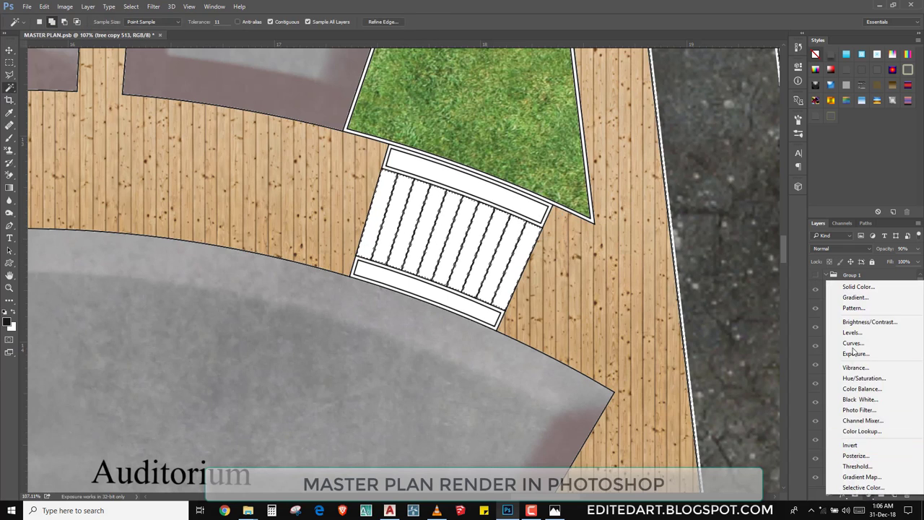
left_click(860, 307)
left_click(553, 190)
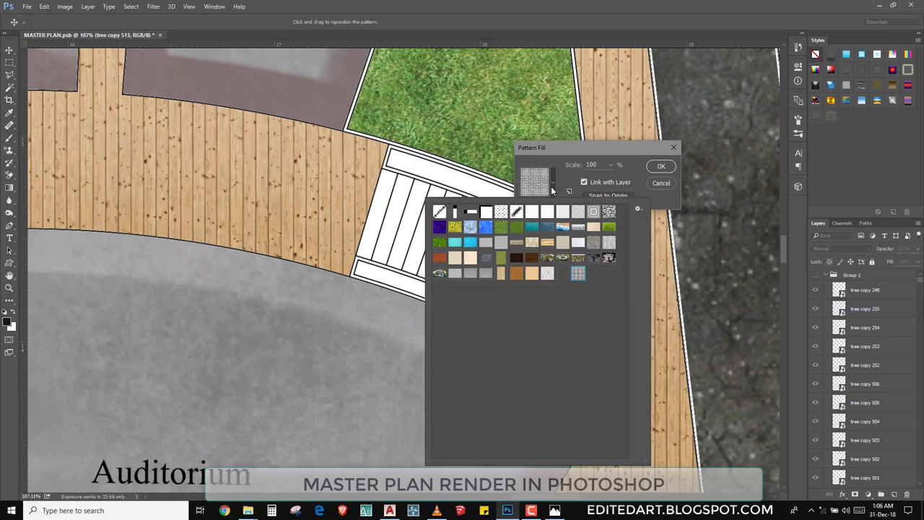
left_click(549, 273)
left_click(610, 149)
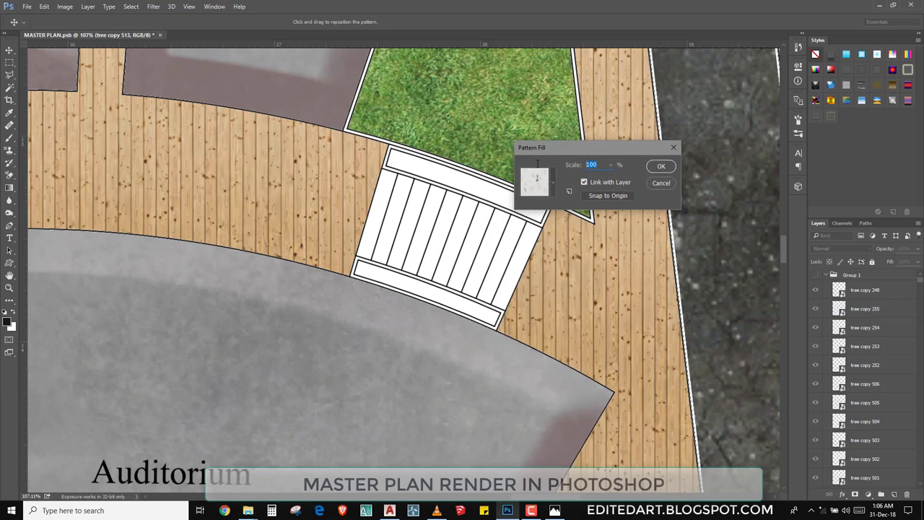
type("20")
key("Return")
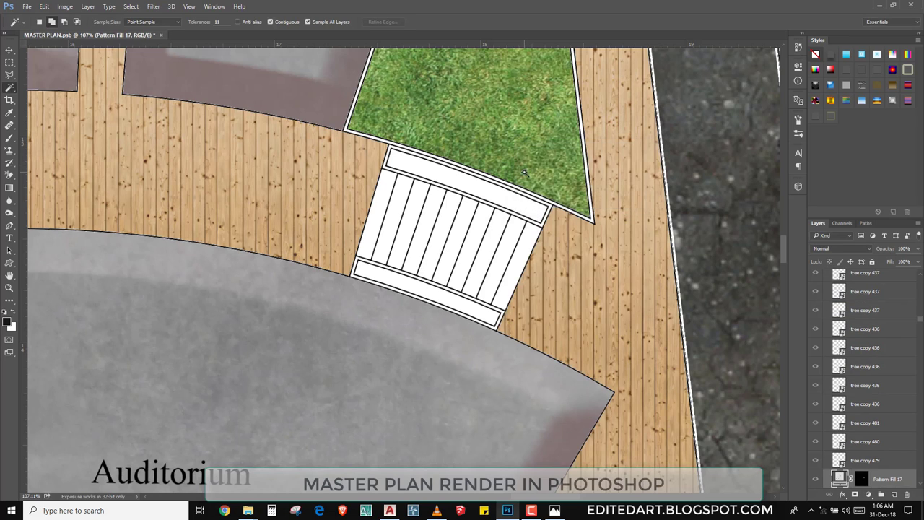
right_click(527, 170)
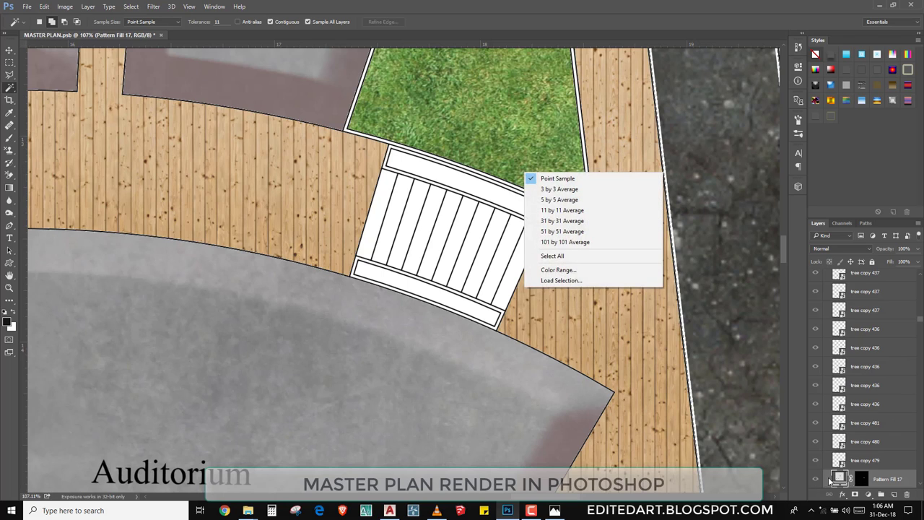
left_click(830, 480)
key("Delete")
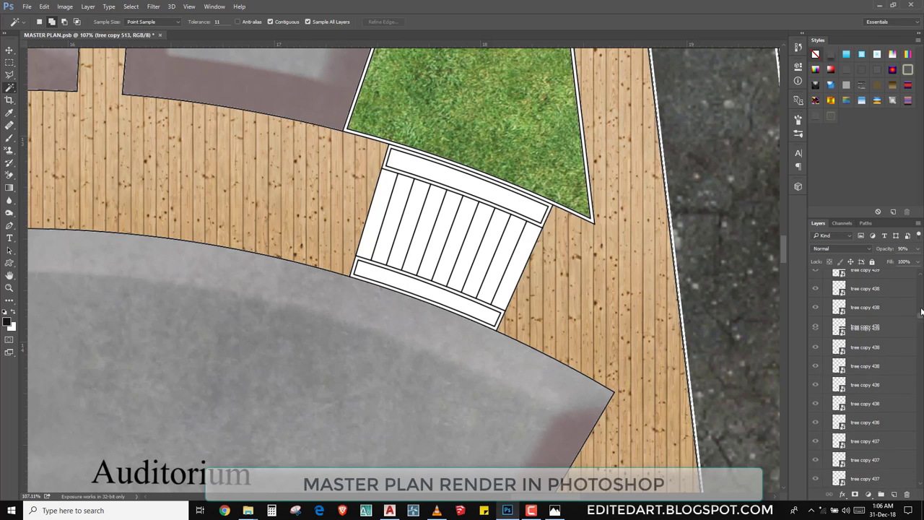
- Add new empty layers under the tree group and reselect all the step planks
scroll(867, 362, "up", 15)
left_click(863, 276)
left_click(895, 495)
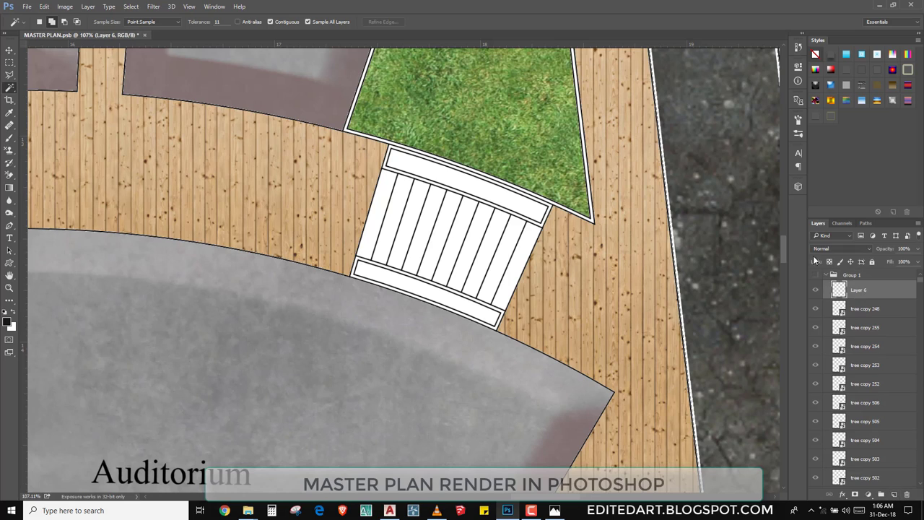
left_click(829, 275)
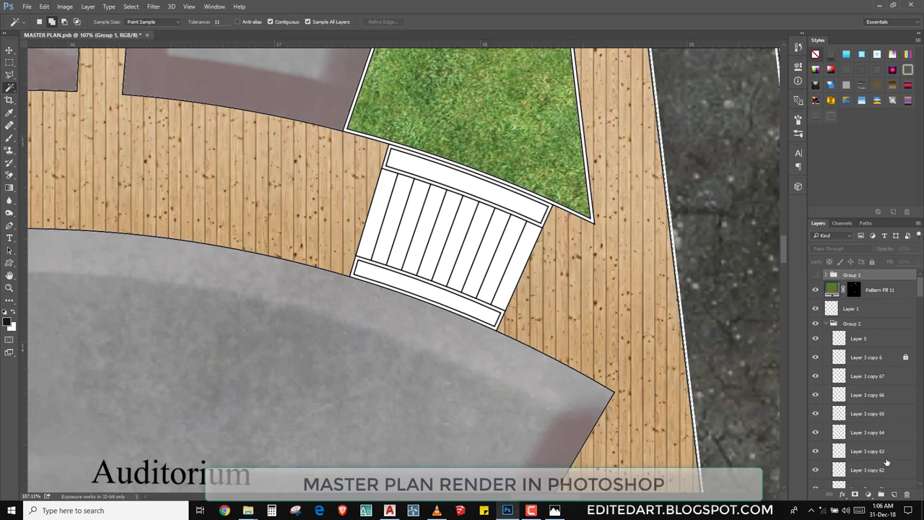
left_click(895, 495)
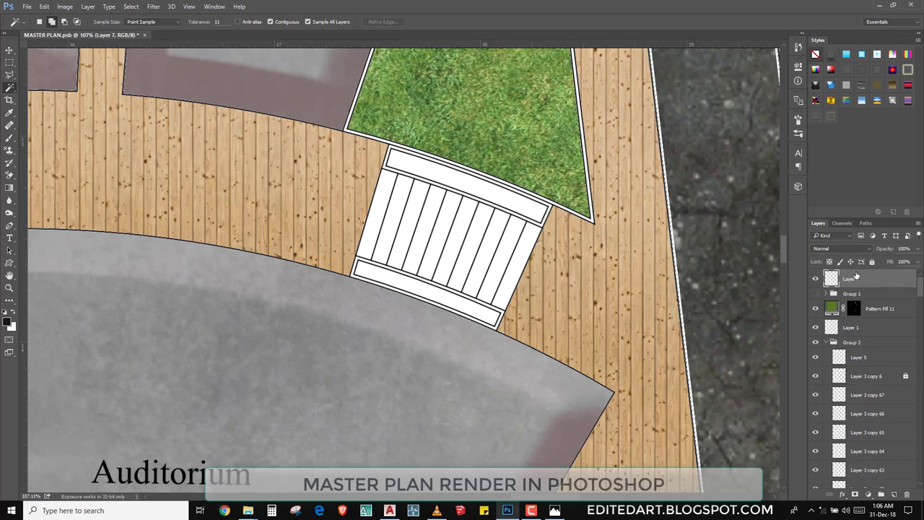
left_click(405, 223, "shift")
left_click(426, 232, "shift")
left_click(447, 244, "shift")
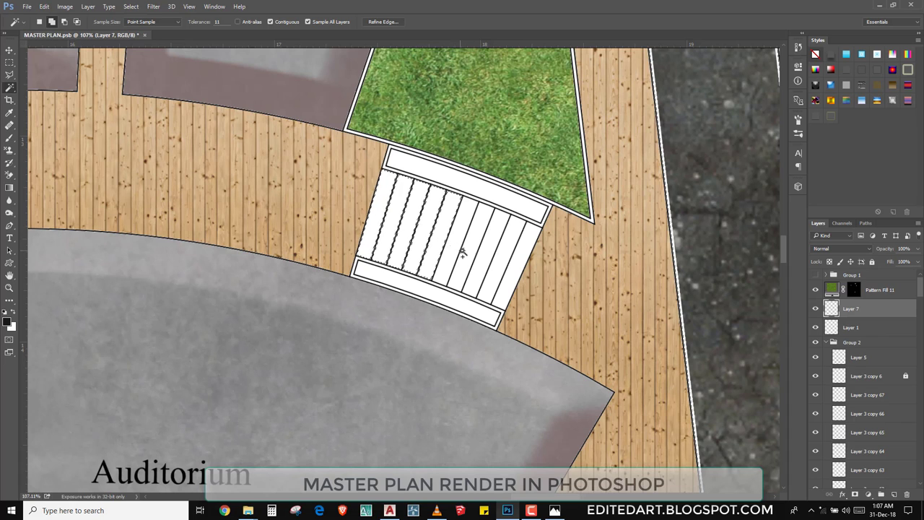
left_click(471, 257, "shift")
left_click(504, 267, "shift")
left_click(514, 280, "shift")
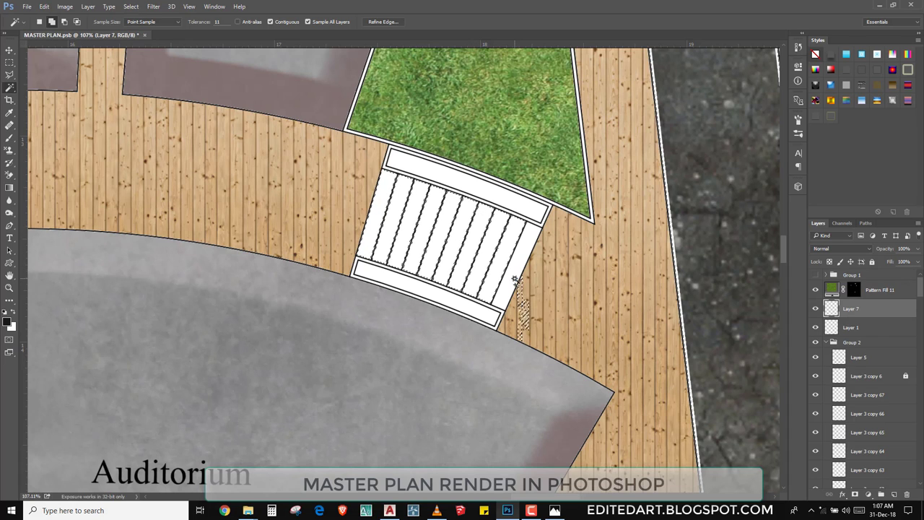
- Fill the planks with the light marble pattern at scale 0.65
left_click(868, 495)
left_click(859, 311)
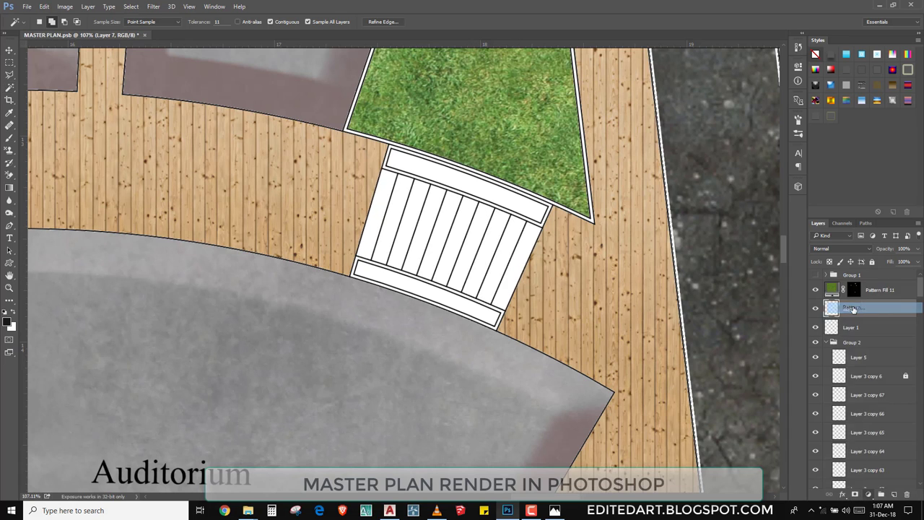
left_click(534, 180)
left_click(541, 247)
left_click(639, 175)
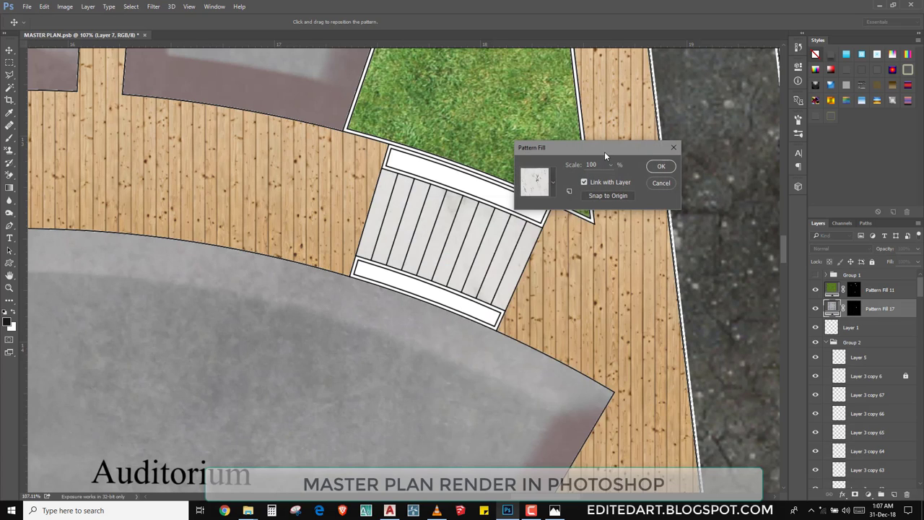
mouse_move(572, 164)
left_mouse_down()
mouse_move(512, 164)
mouse_move(573, 166)
left_mouse_up()
type("0")
type(".65")
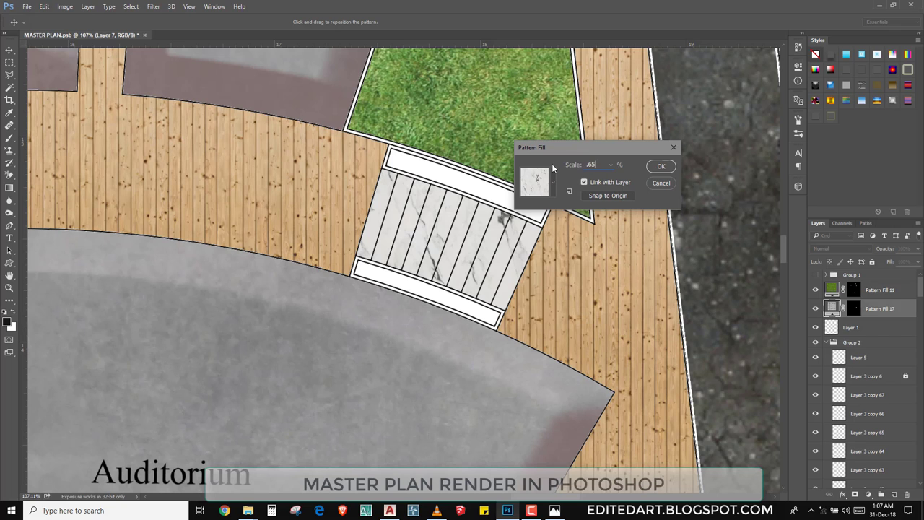
key("Return")
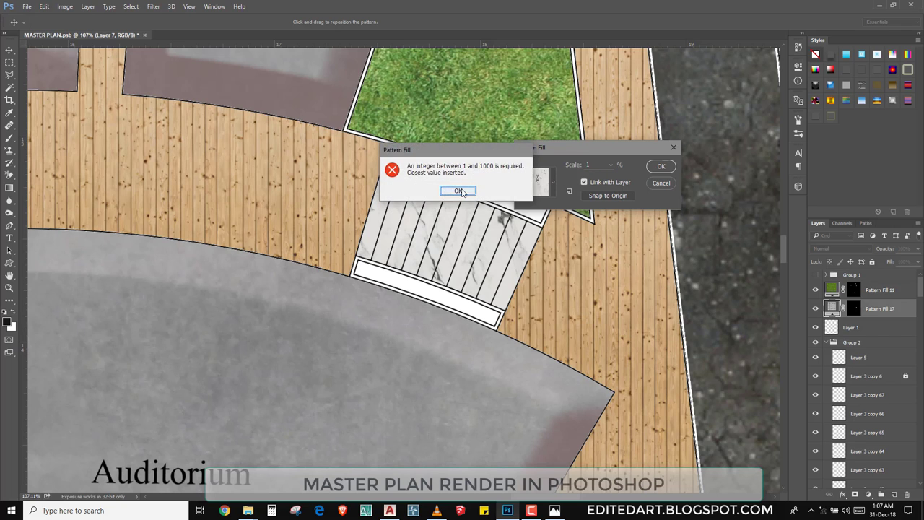
left_click(463, 192)
left_click(654, 172)
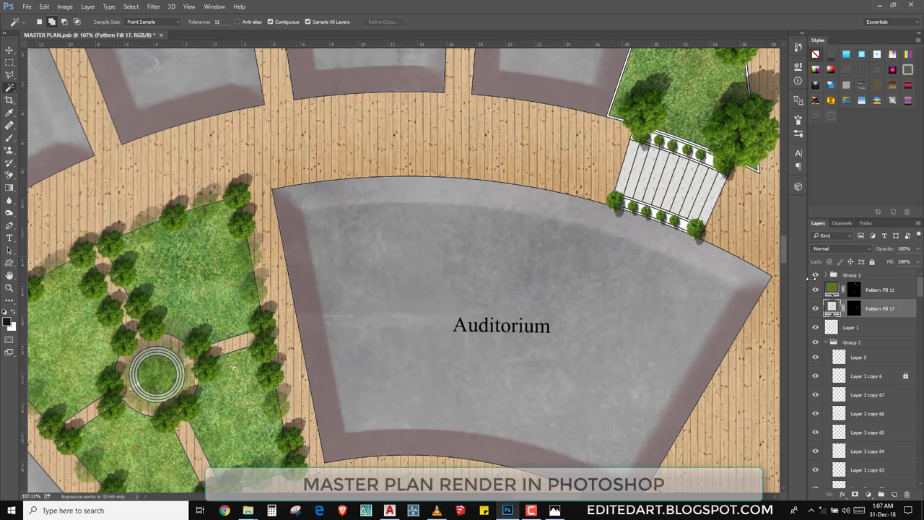
key("ctrl+0")
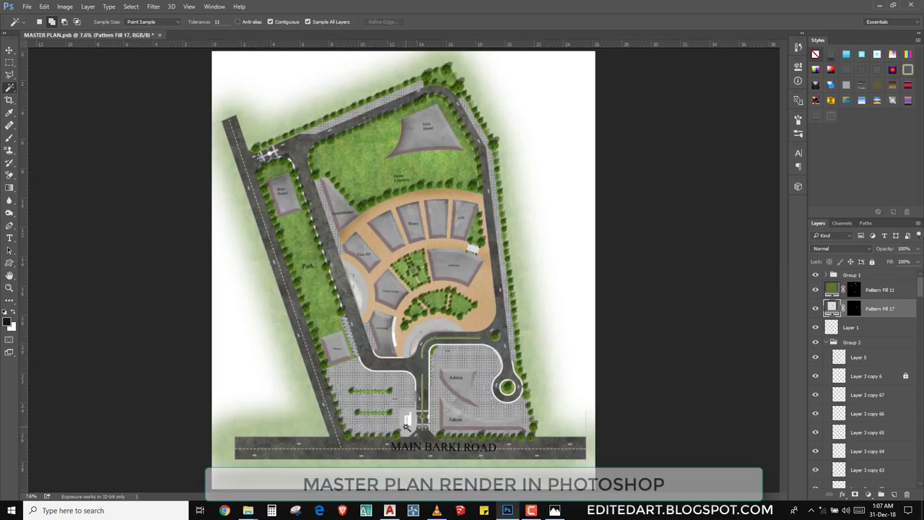
- Zoom to the guard room, select its shape, and make the base layer active
scroll(404, 436, "up", 1)
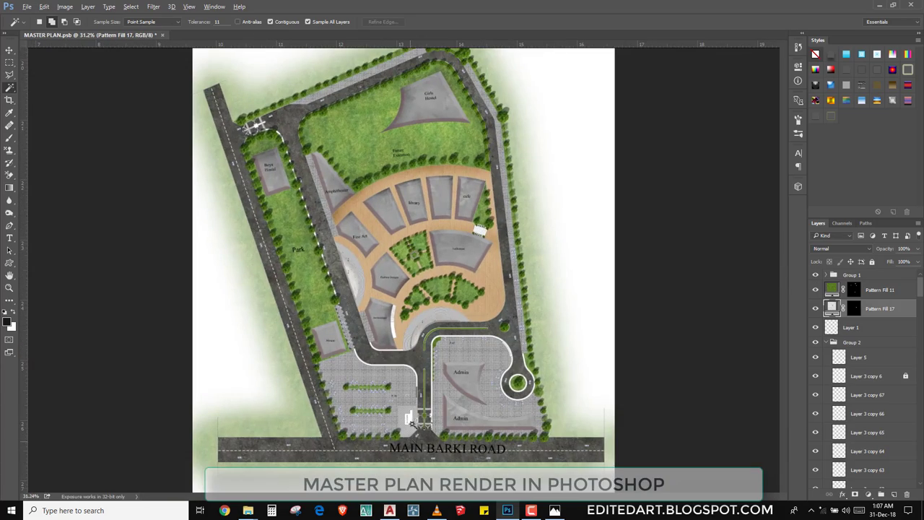
scroll(412, 423, "up", 5)
scroll(419, 413, "up", 1)
scroll(435, 356, "up", 1)
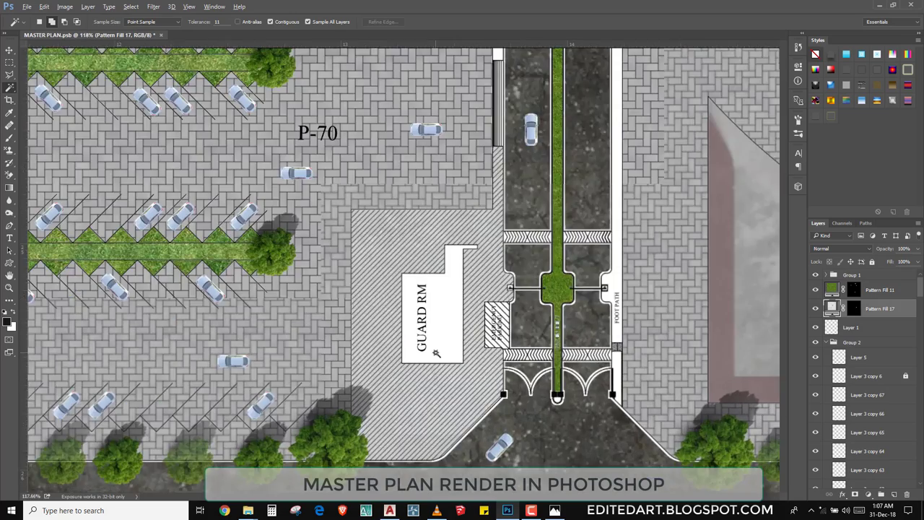
scroll(437, 354, "up", 1)
scroll(442, 334, "up", 1)
key("m")
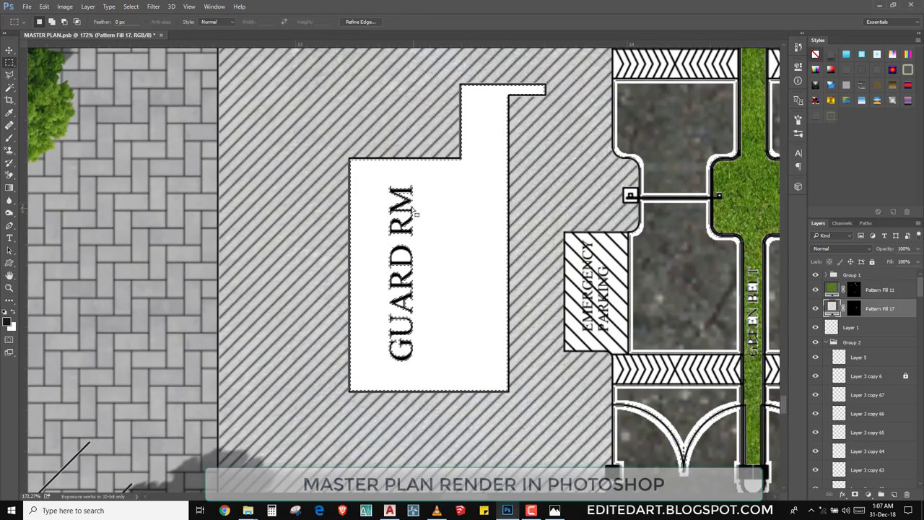
left_click_drag(406, 206, 437, 325)
key("ctrl+z")
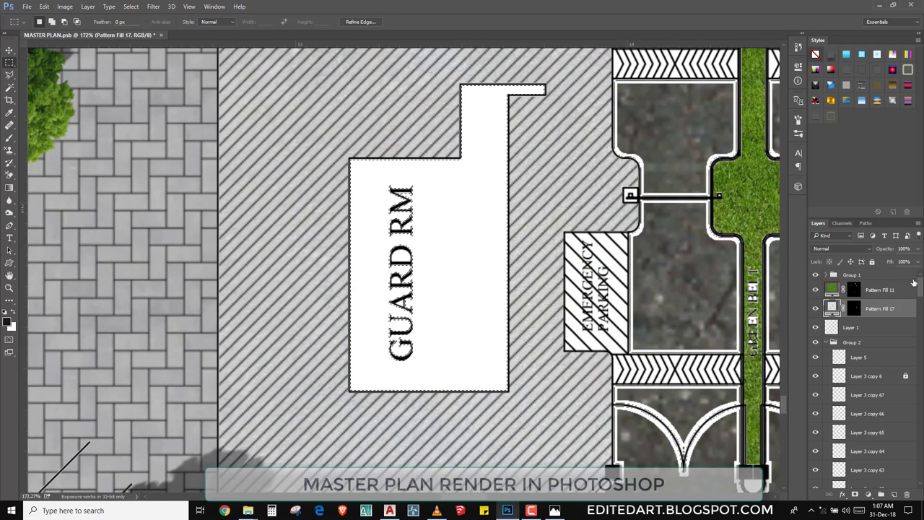
left_click_drag(919, 285, 916, 483)
left_click(888, 479)
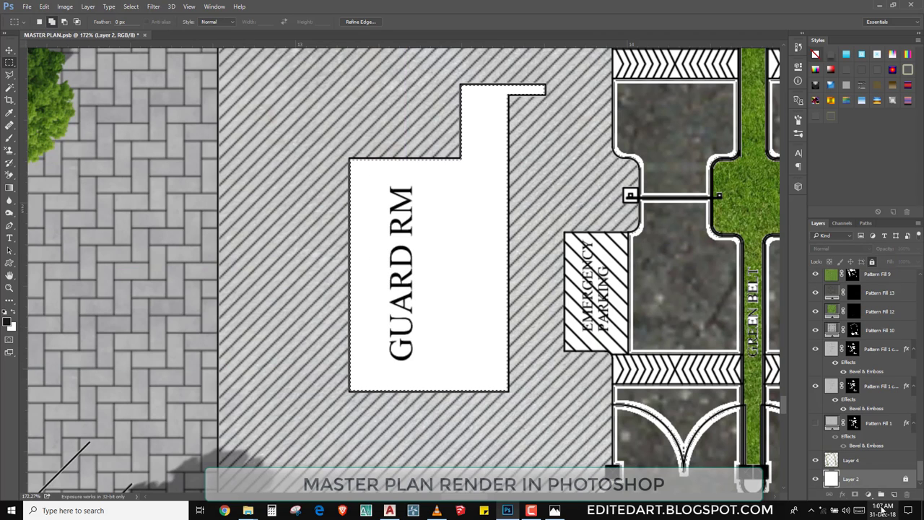
- Fill the guard room with a light grey pattern fill layer and save the master plan
left_click(881, 495)
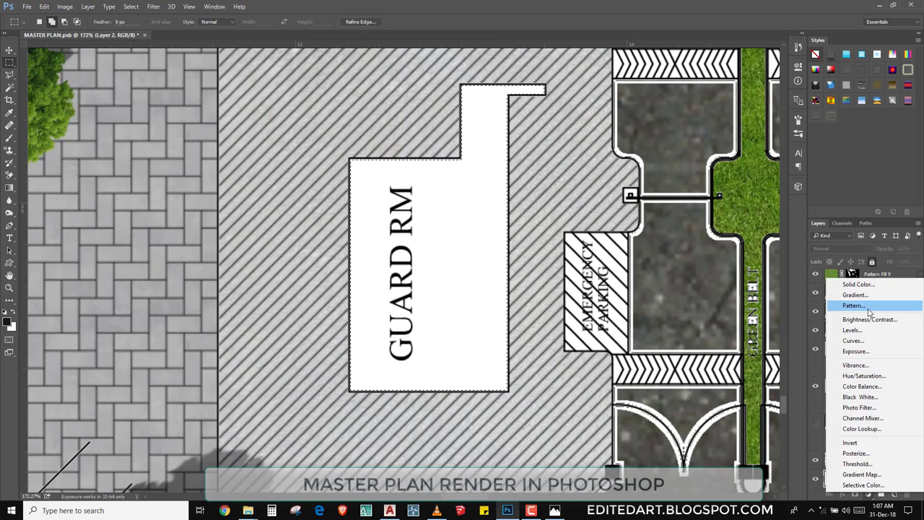
left_click(830, 304)
left_click(553, 182)
left_click(455, 273)
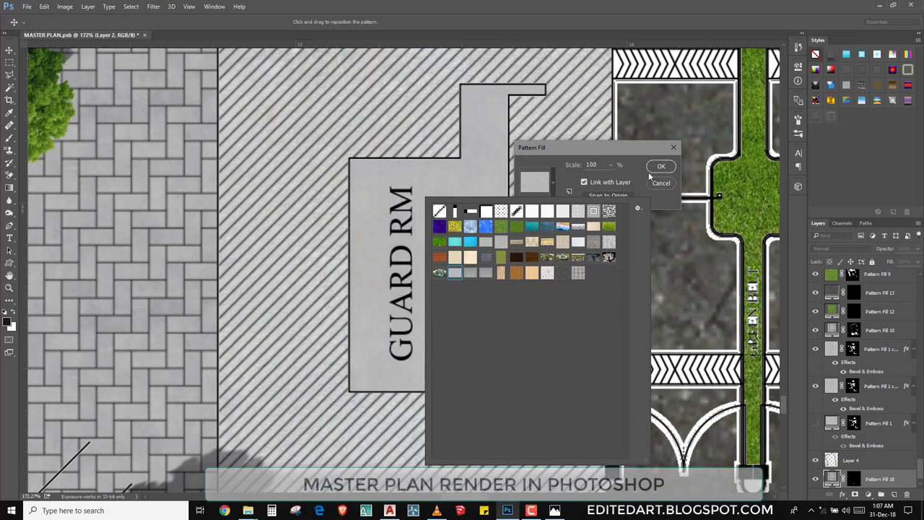
left_click(651, 166)
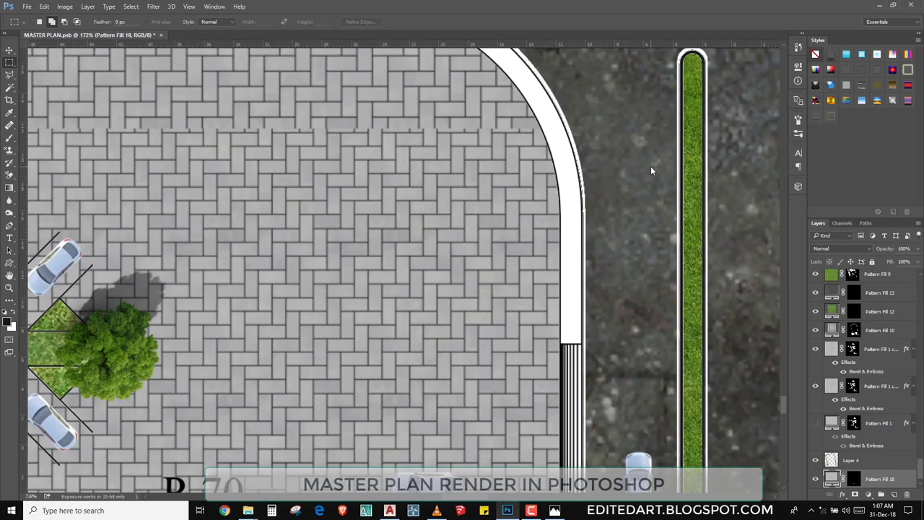
key("ctrl+s")
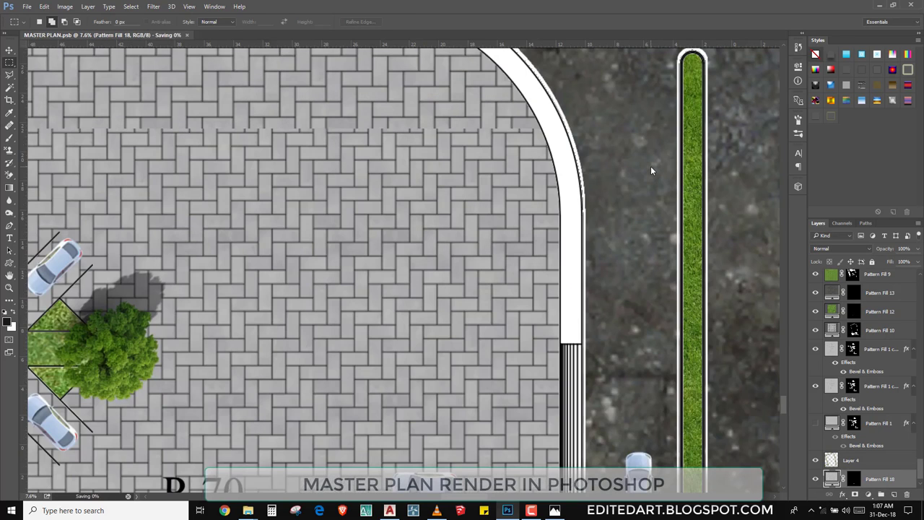
key("ctrl+0")
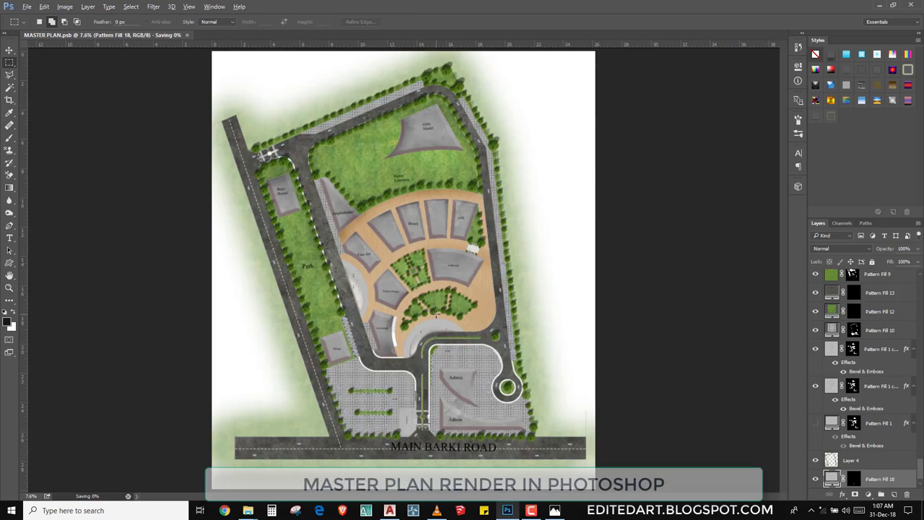